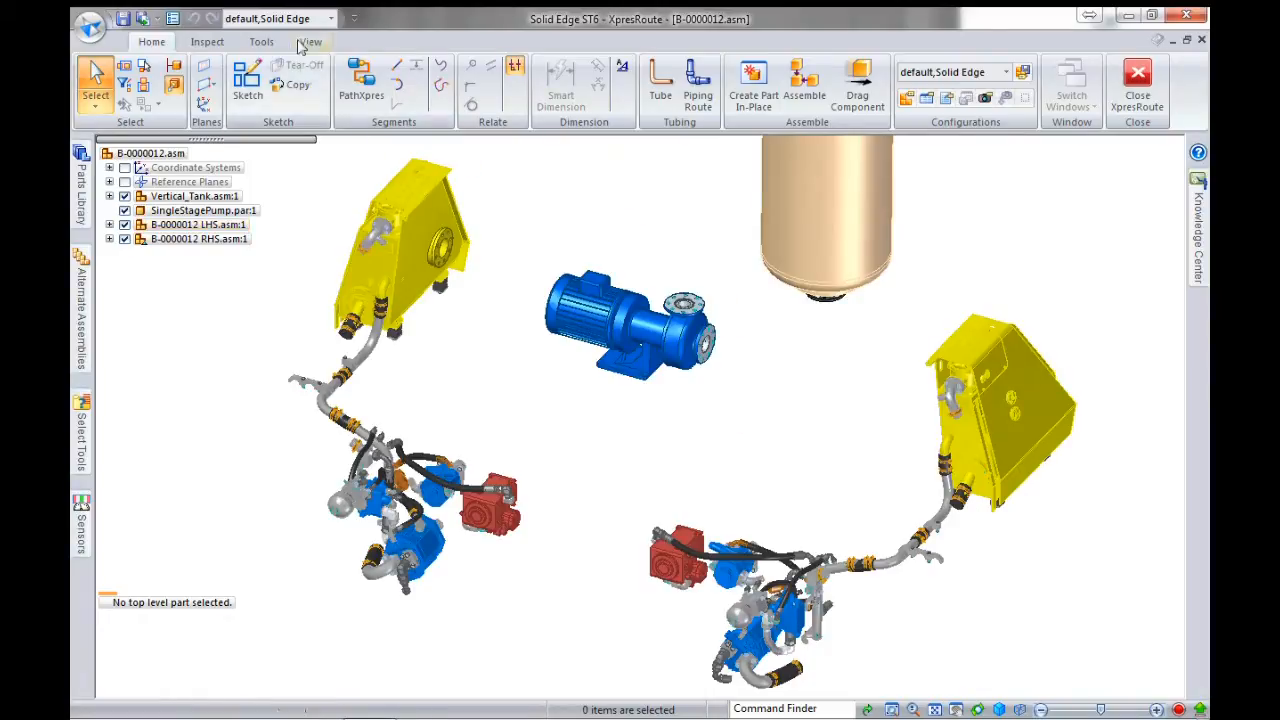
- Switch the assembly display to the XpressRoute Required configuration, bringing the piping components into view
click(331, 19)
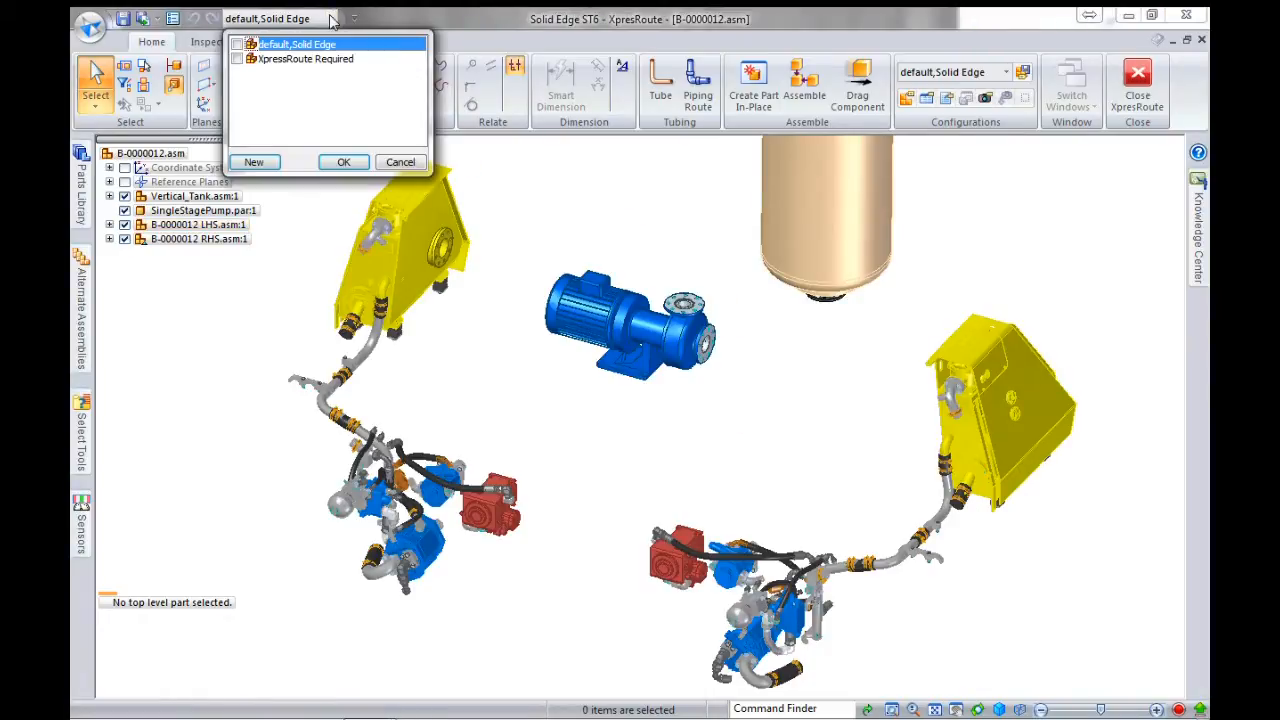
click(239, 60)
click(343, 162)
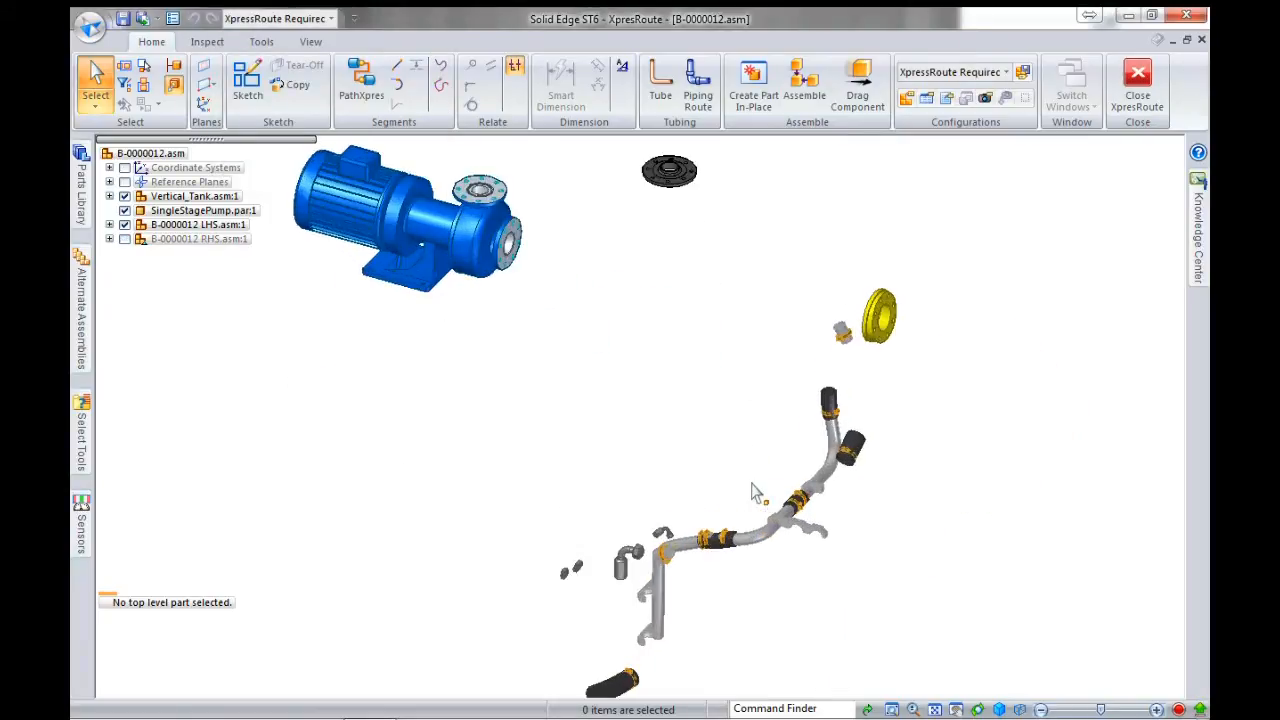
scroll(790, 545, up, 3)
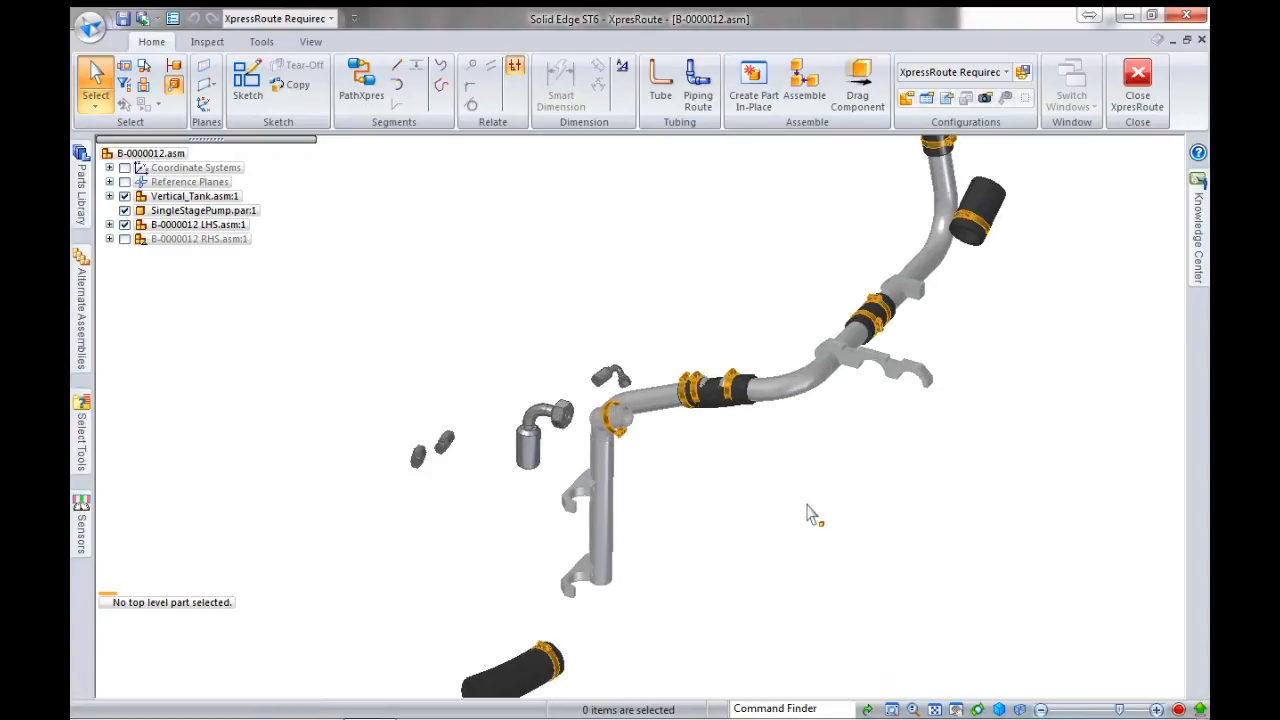
scroll(806, 514, down, 1)
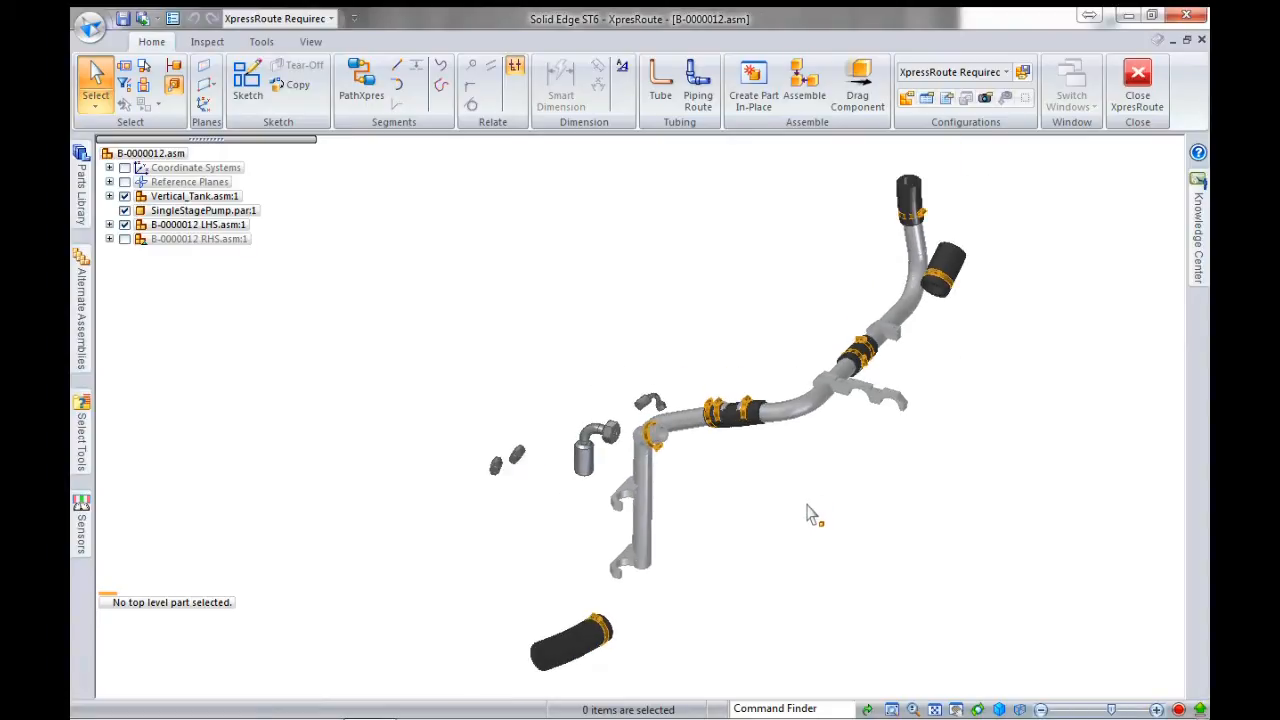
click(366, 80)
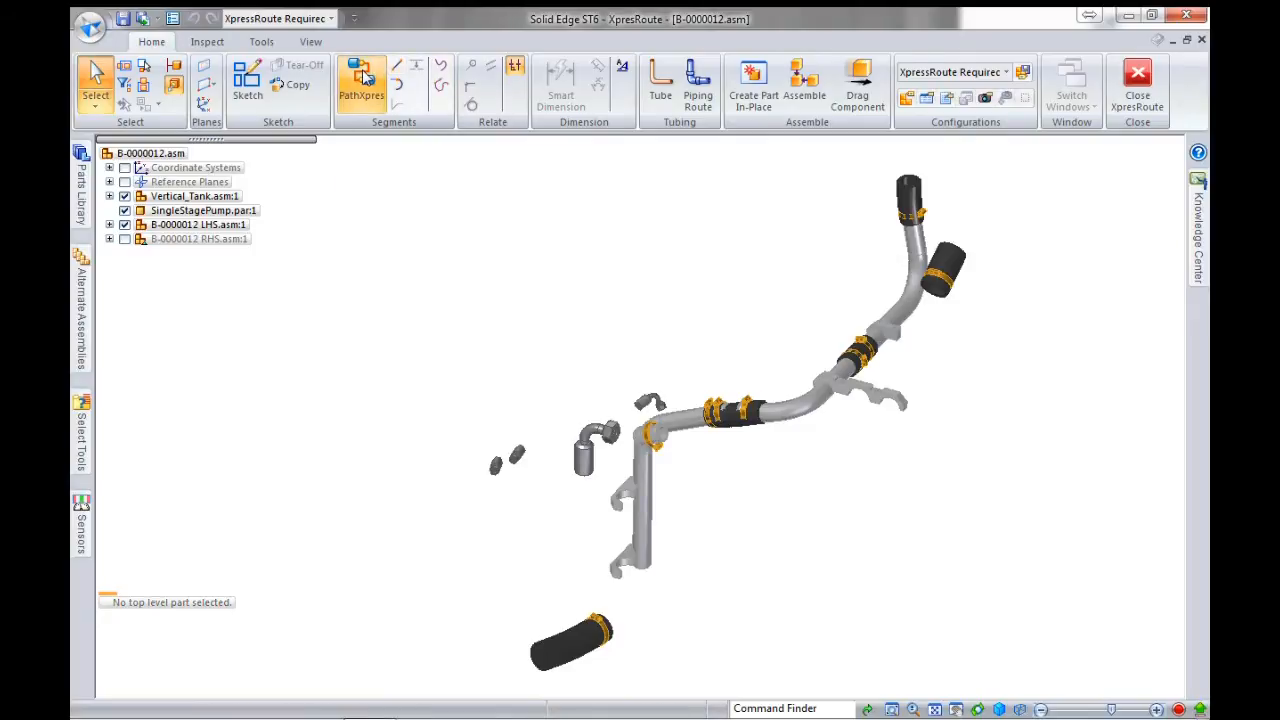
click(957, 287)
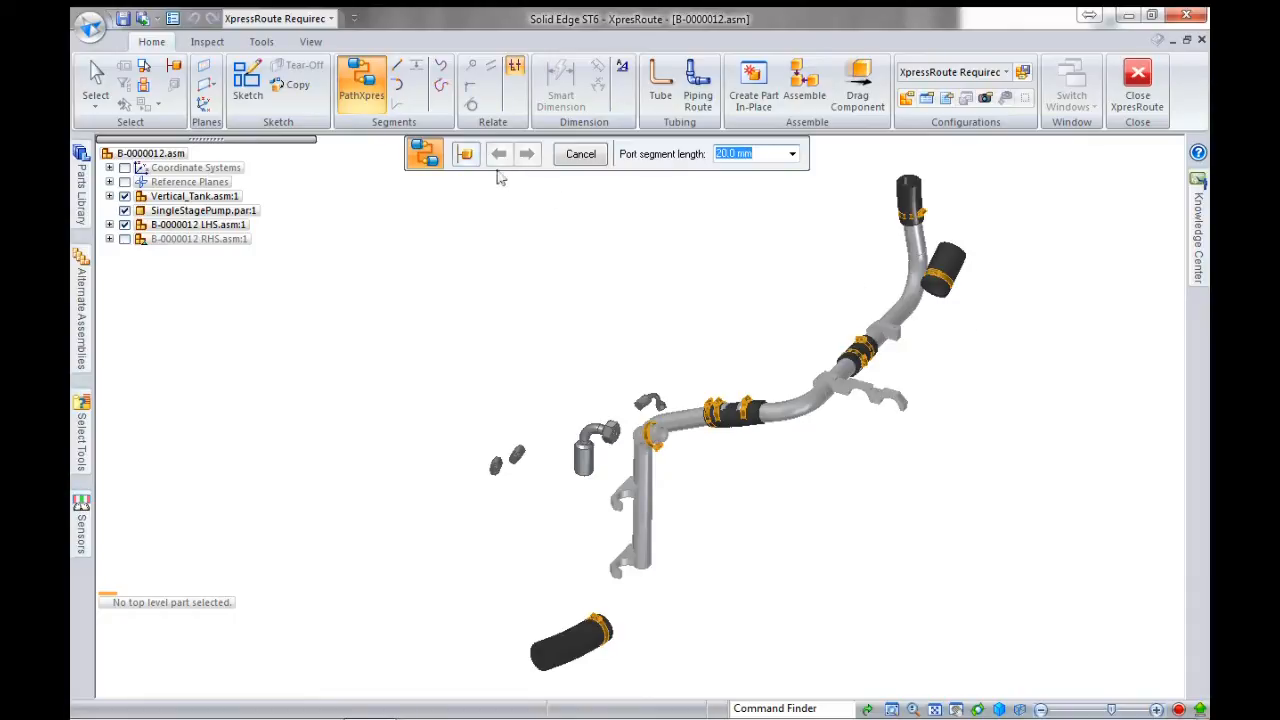
click(580, 153)
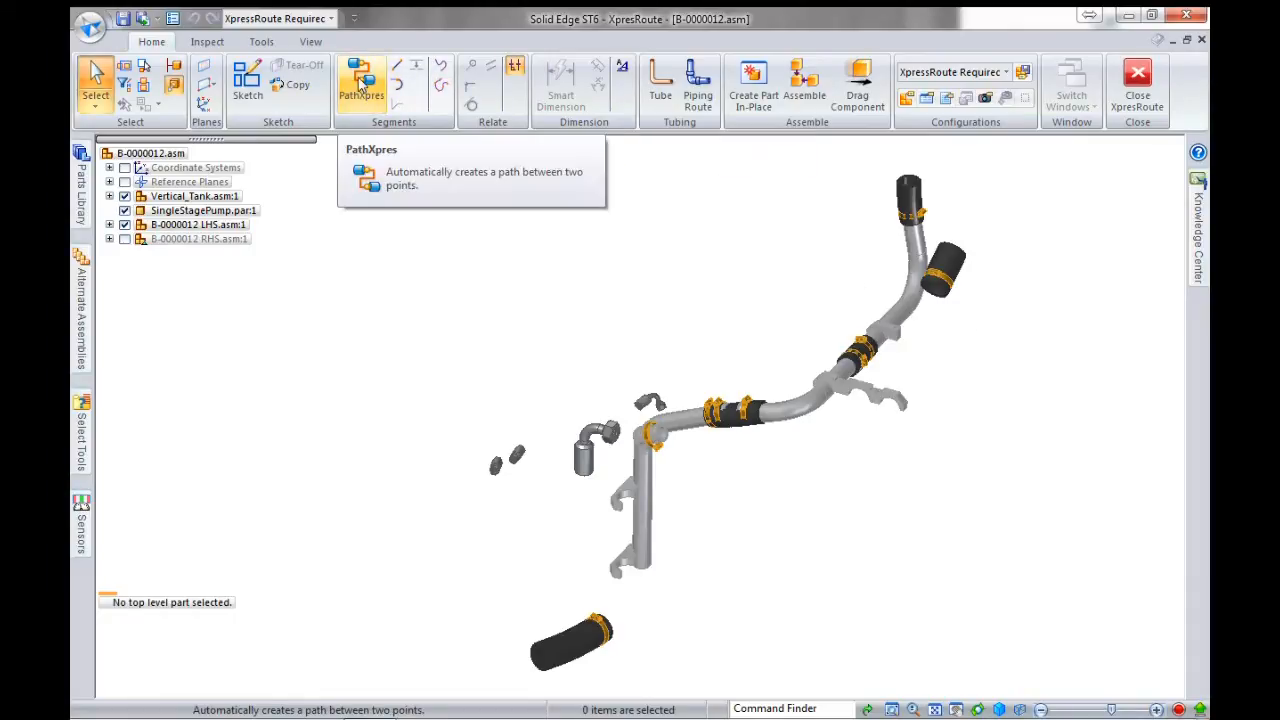
- Generate a PathXpres route from the upper hose's open end to the lower hose's open end, choosing an alternative with axis-aligned bends
click(360, 83)
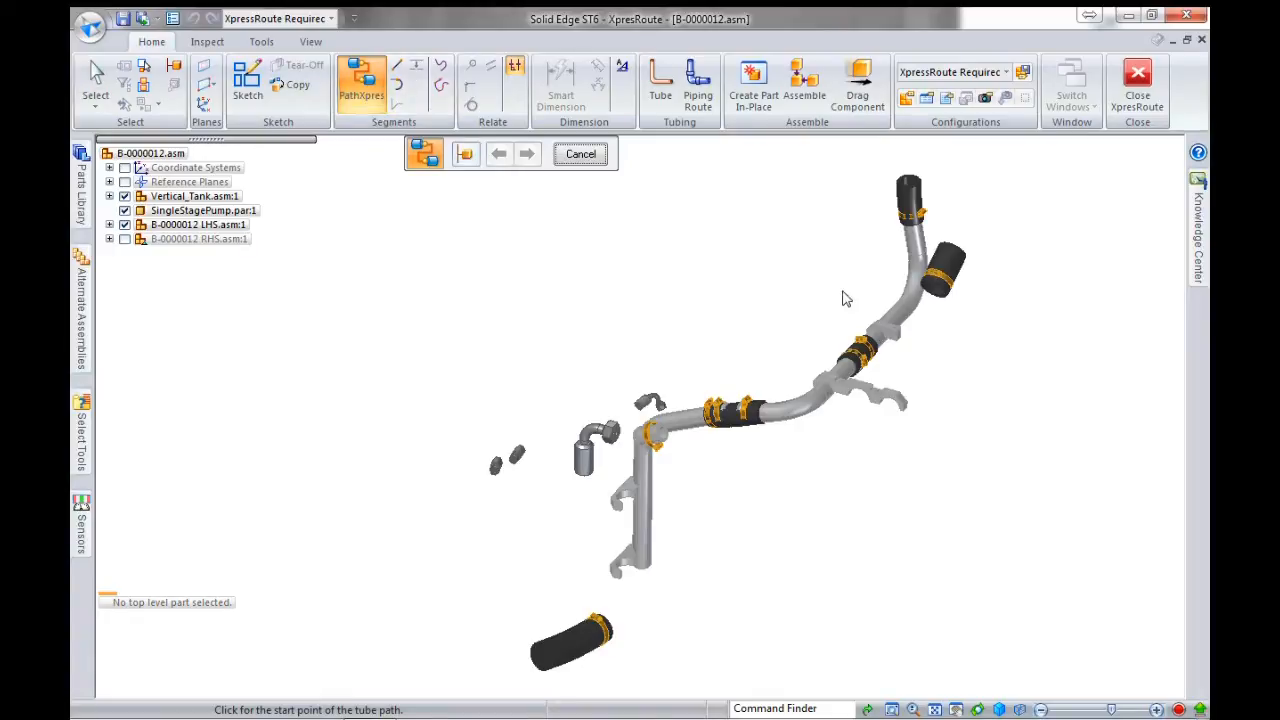
click(953, 300)
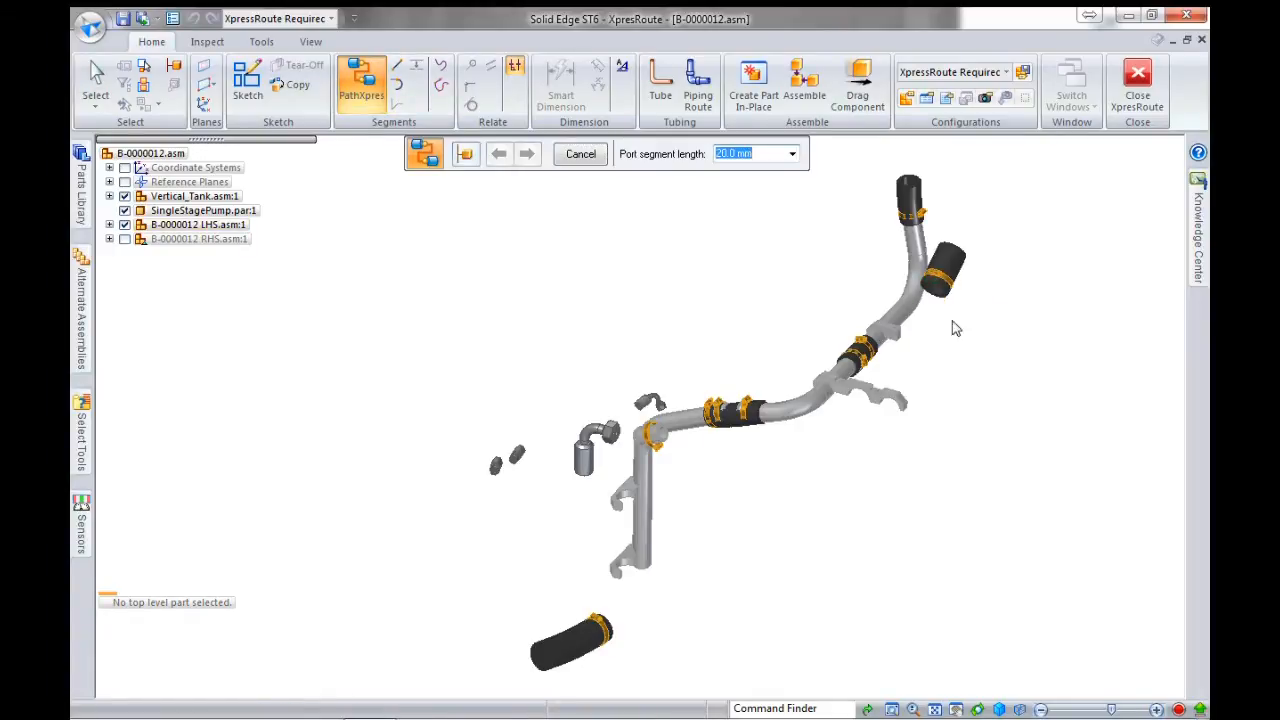
click(628, 626)
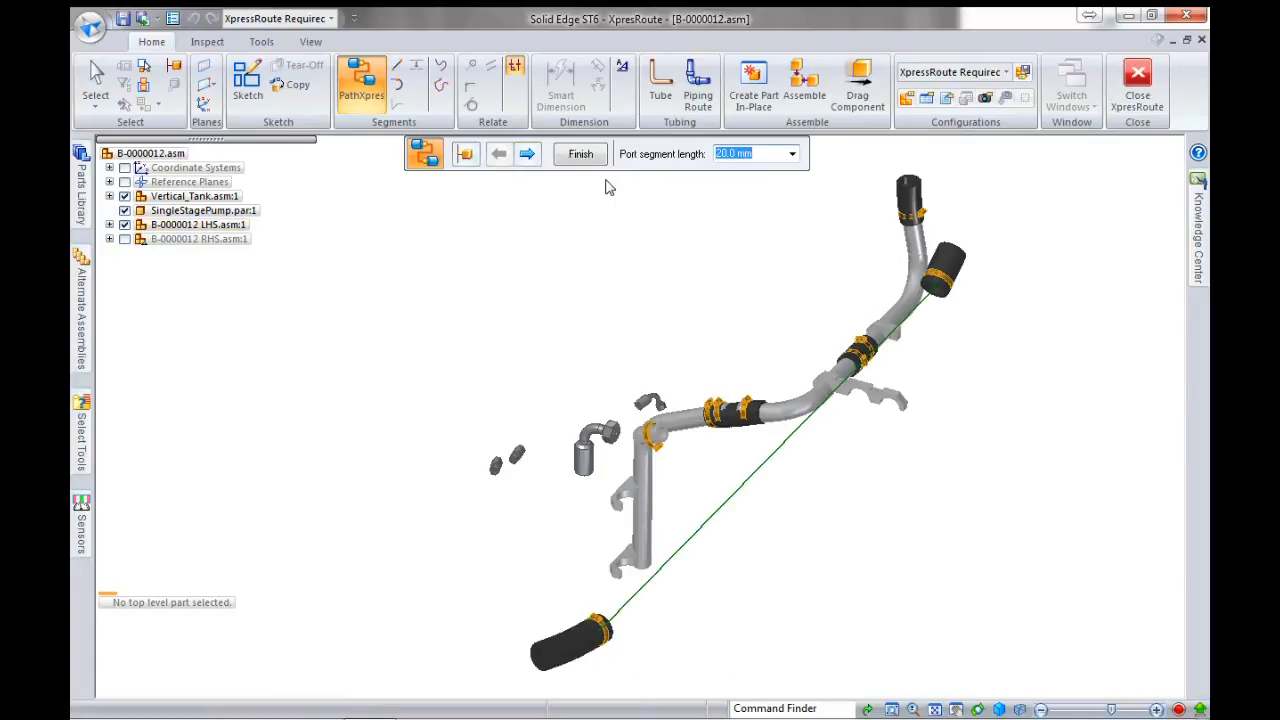
click(527, 155)
click(527, 155)
click(527, 155)
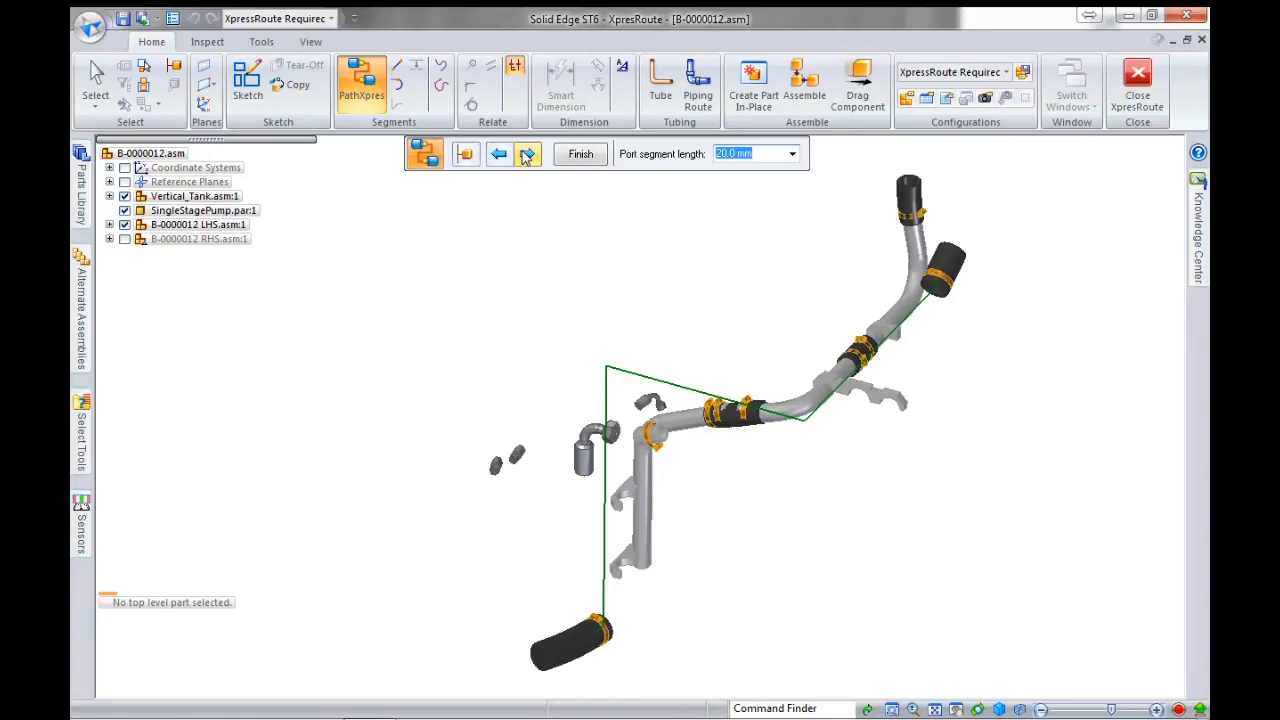
- Set the route's port segment length to 300 mm
middle_drag(786, 491, 761, 454)
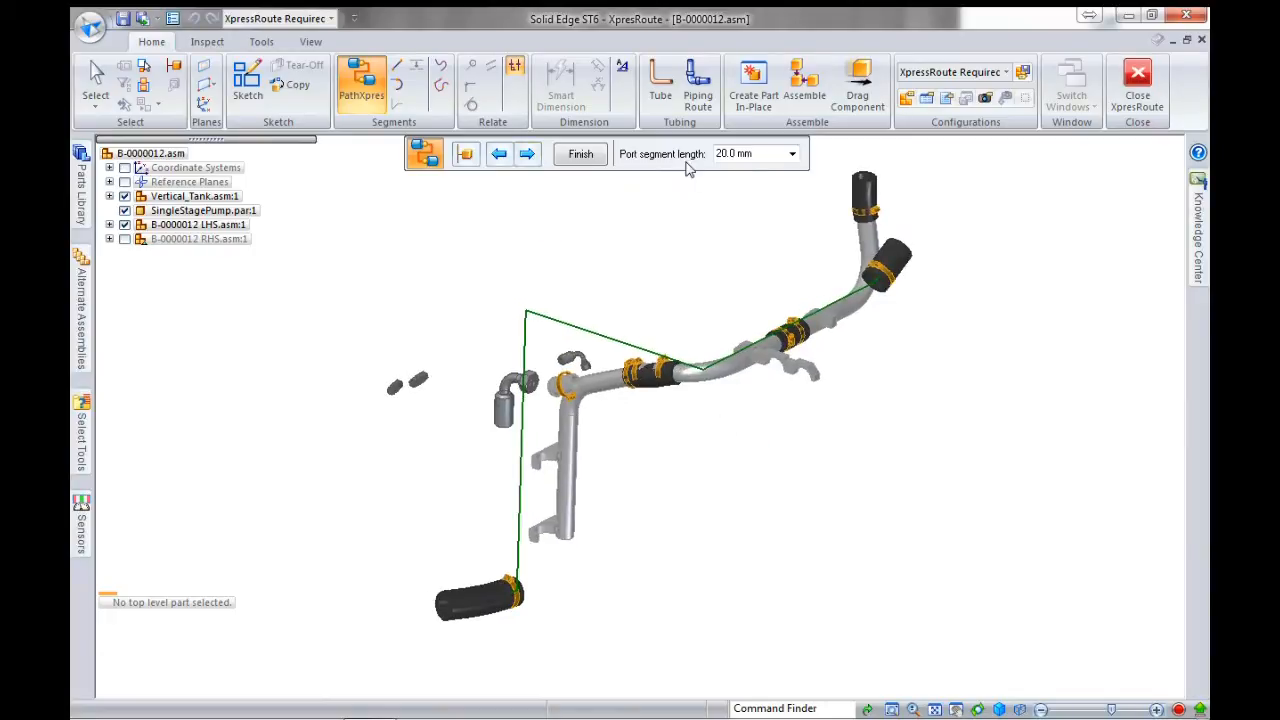
click(758, 158)
text(300)
key(Return)
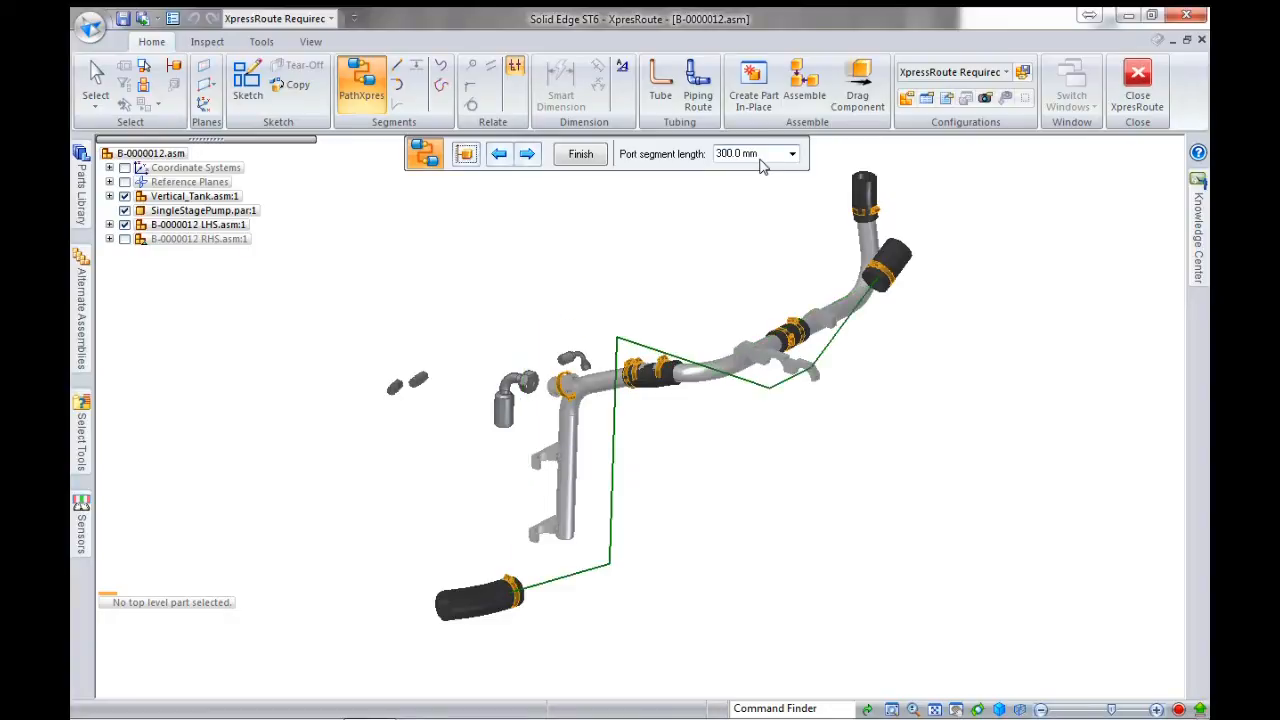
- Set the route's port segment length to 100 mm and finish the path between the two hoses
middle_drag(663, 414, 652, 470)
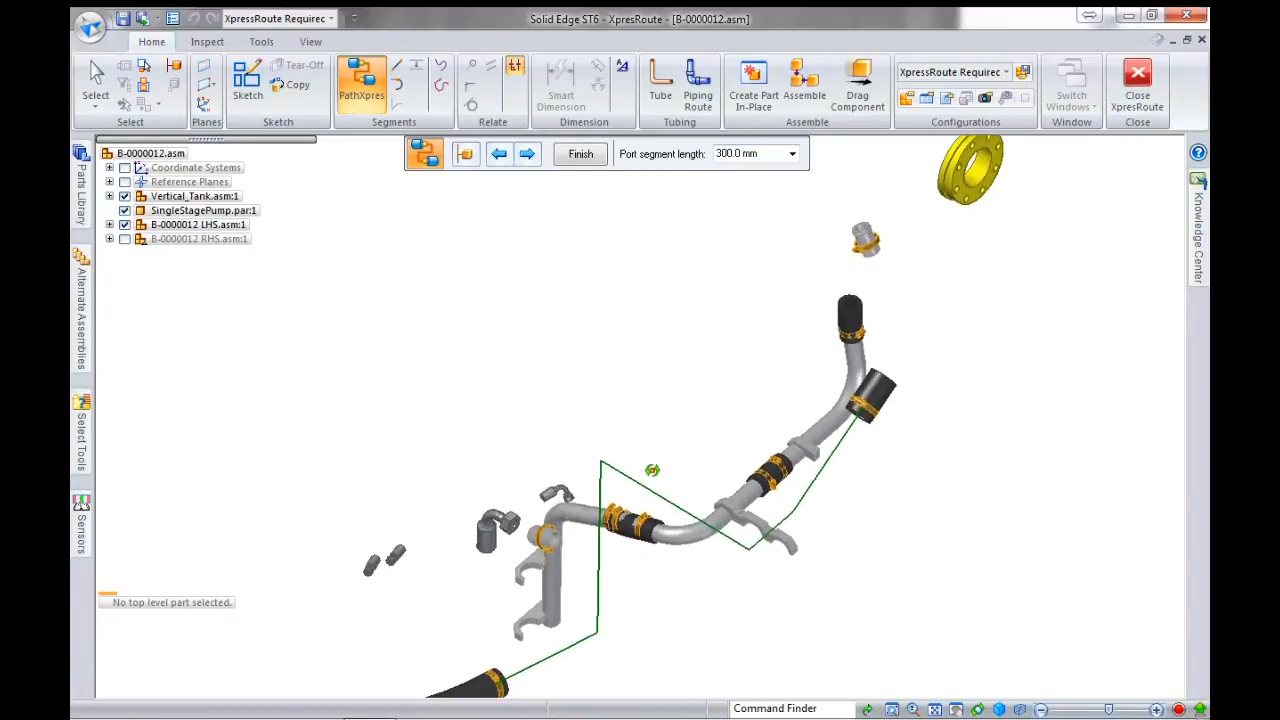
click(766, 157)
text(1)
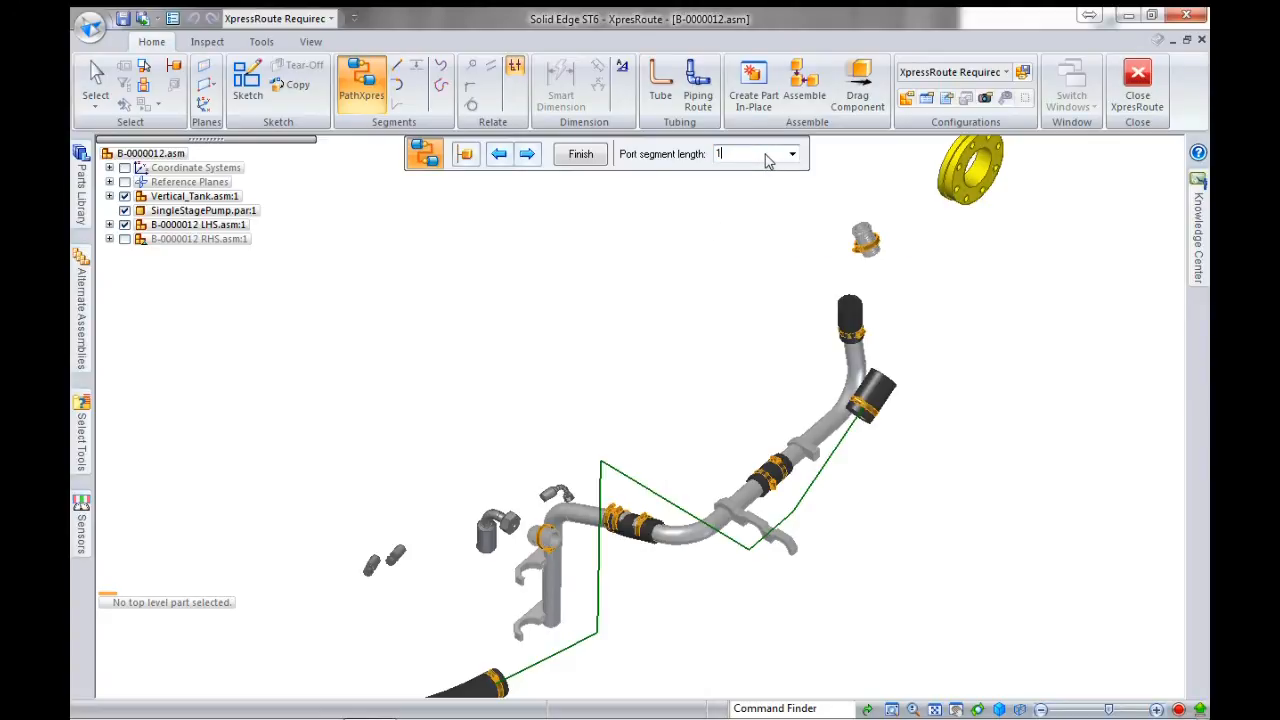
text(00)
key(Return)
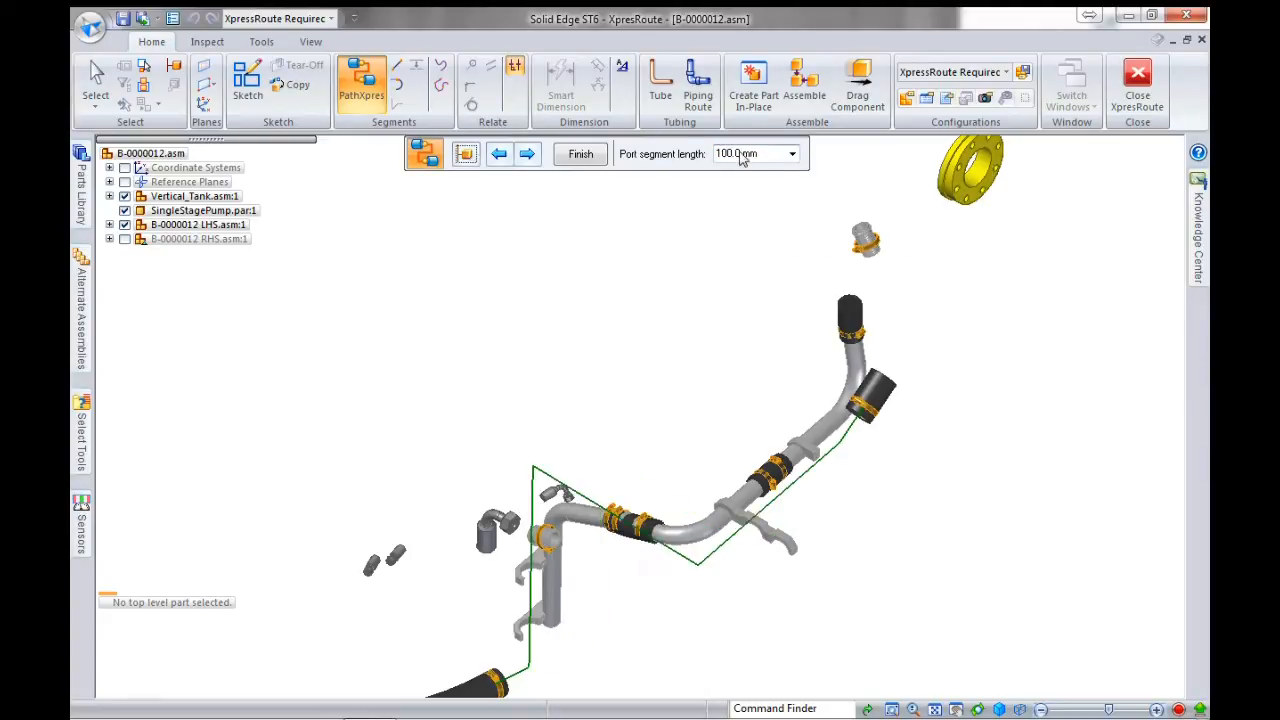
click(580, 154)
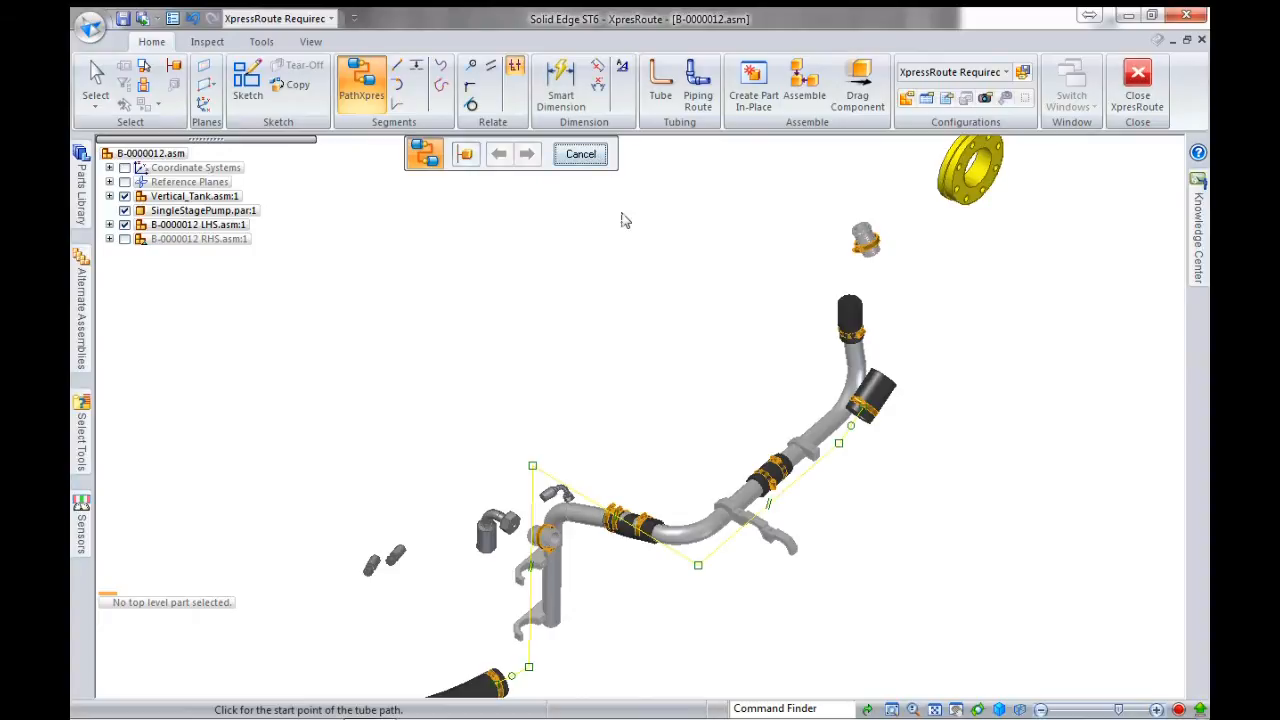
scroll(620, 450, up, 5)
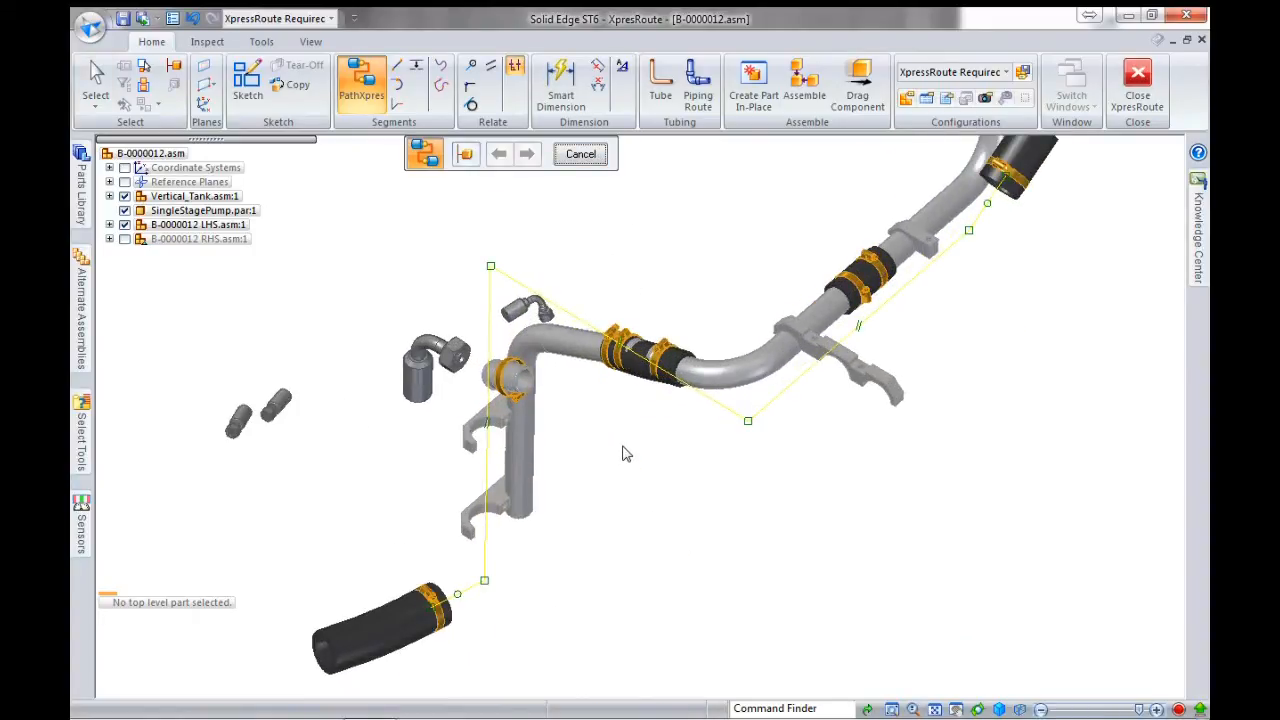
key(Escape)
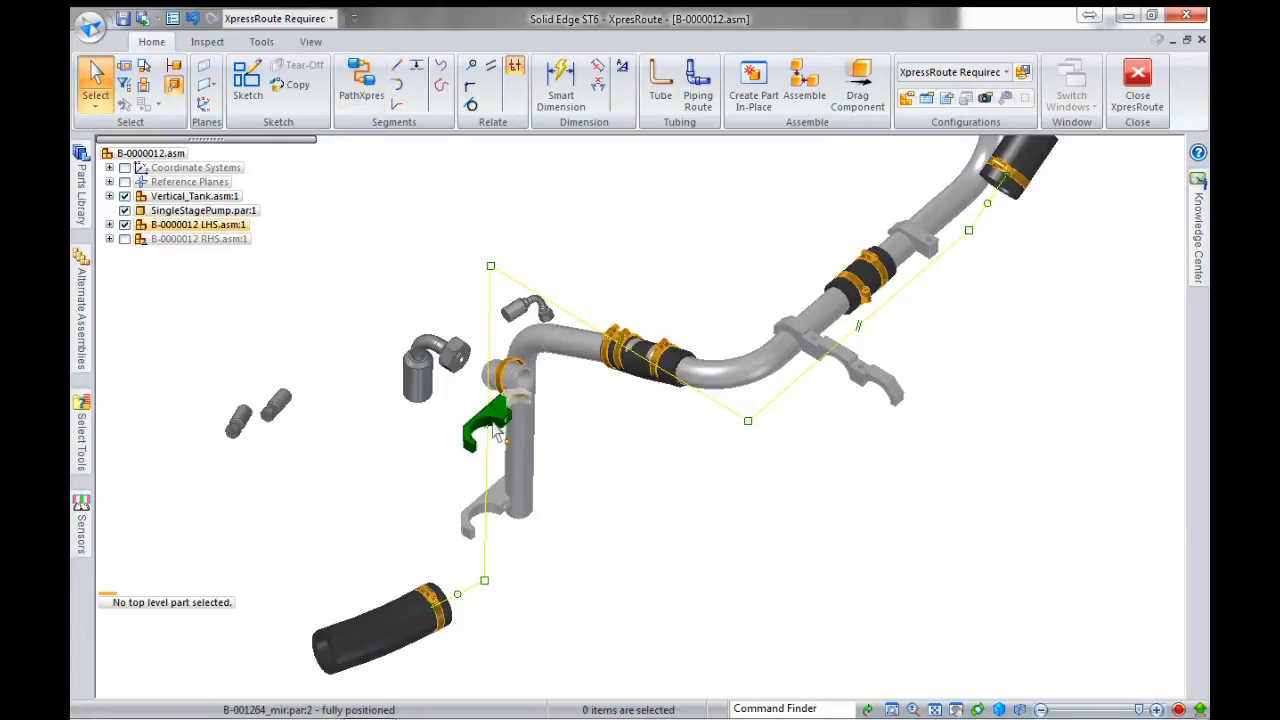
- Connect the vertical path segment to the clip on the vertical pipe, removing the segment's existing directional relationship
click(470, 70)
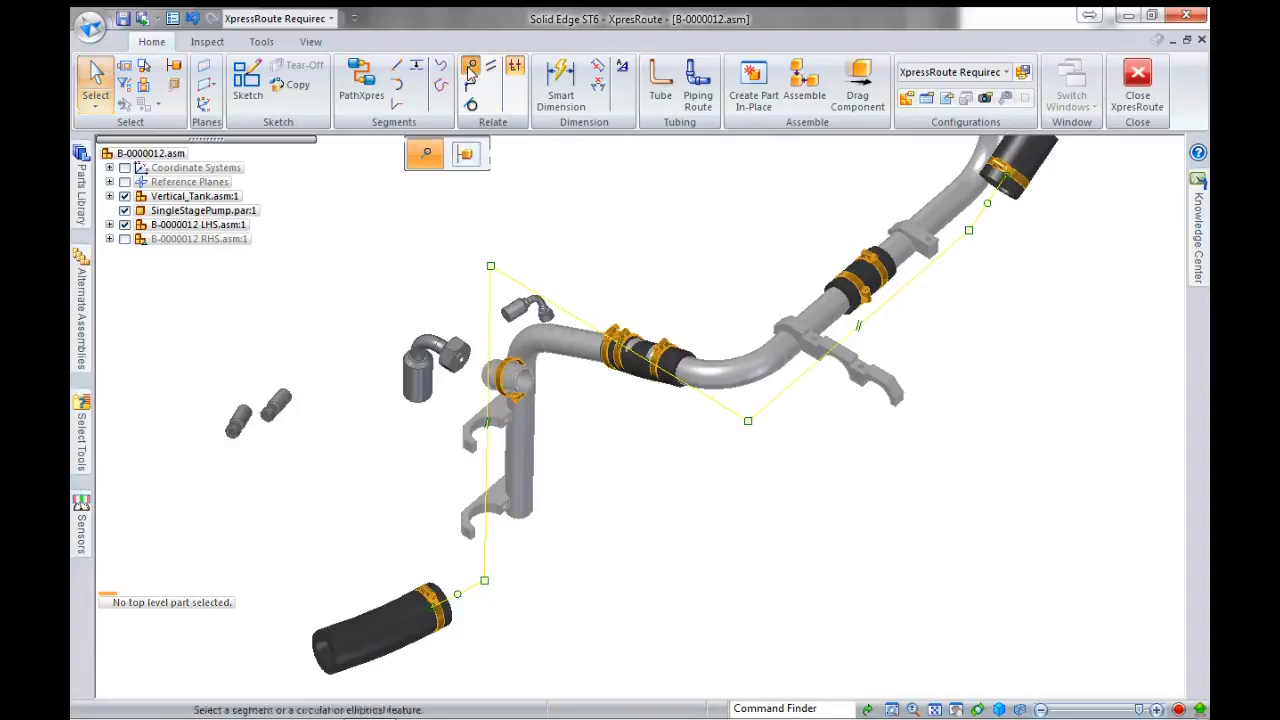
click(489, 474)
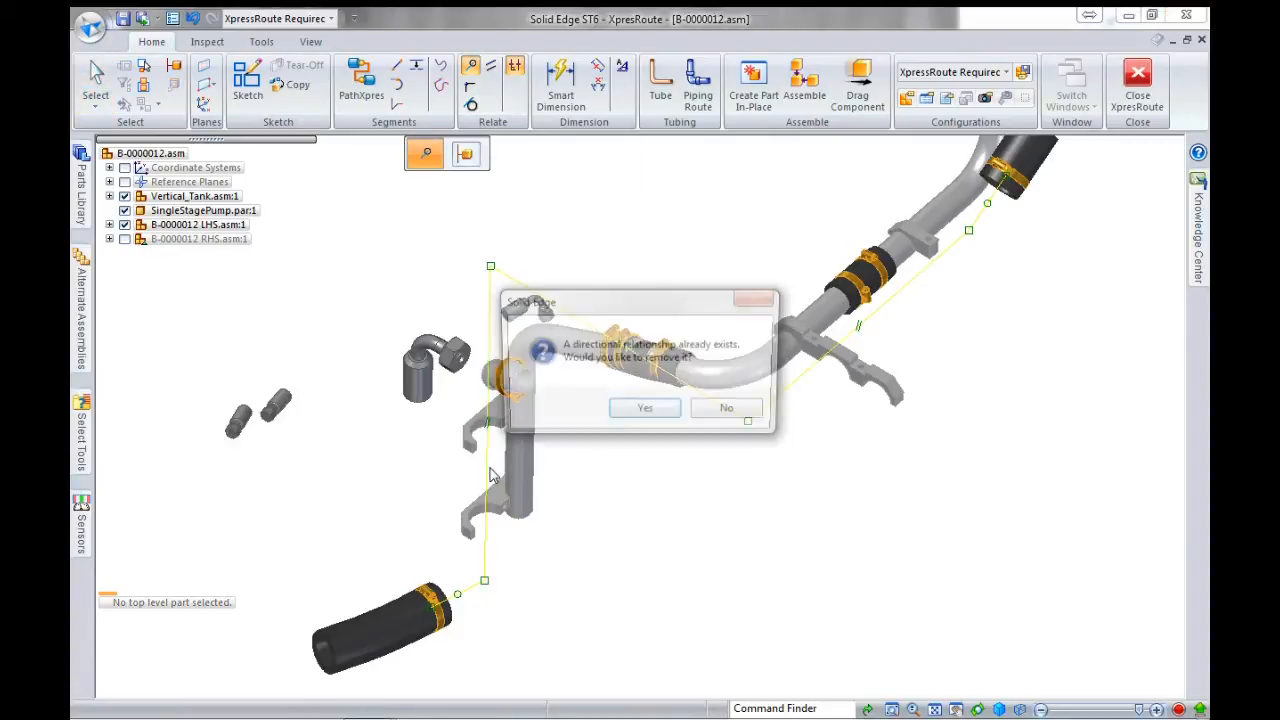
click(645, 410)
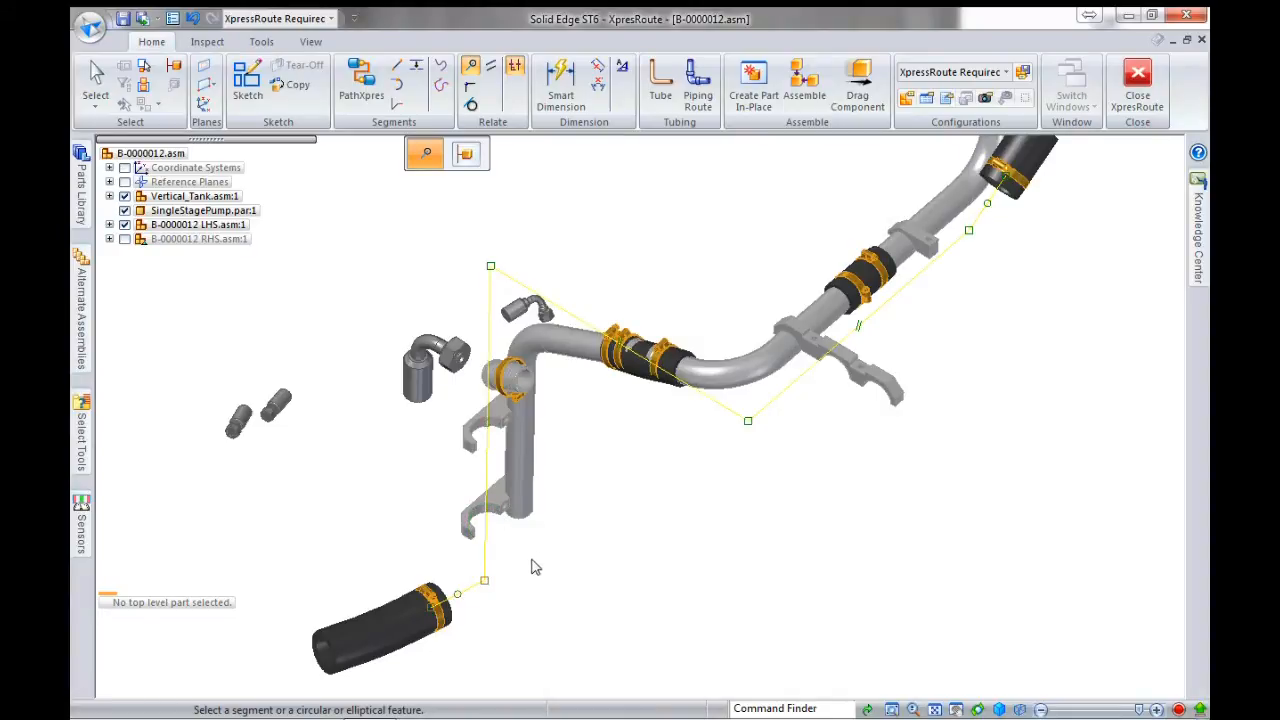
- Delete the connect relationship at the path's lower corner, where the vertical segment meets the hose segment
key(Escape)
click(485, 581)
key(Delete)
- Bridge the gap at the path's lower corner with a line segment from the vertical segment's end to the hose segment's end
scroll(480, 587, up, 7)
scroll(470, 540, up, 3)
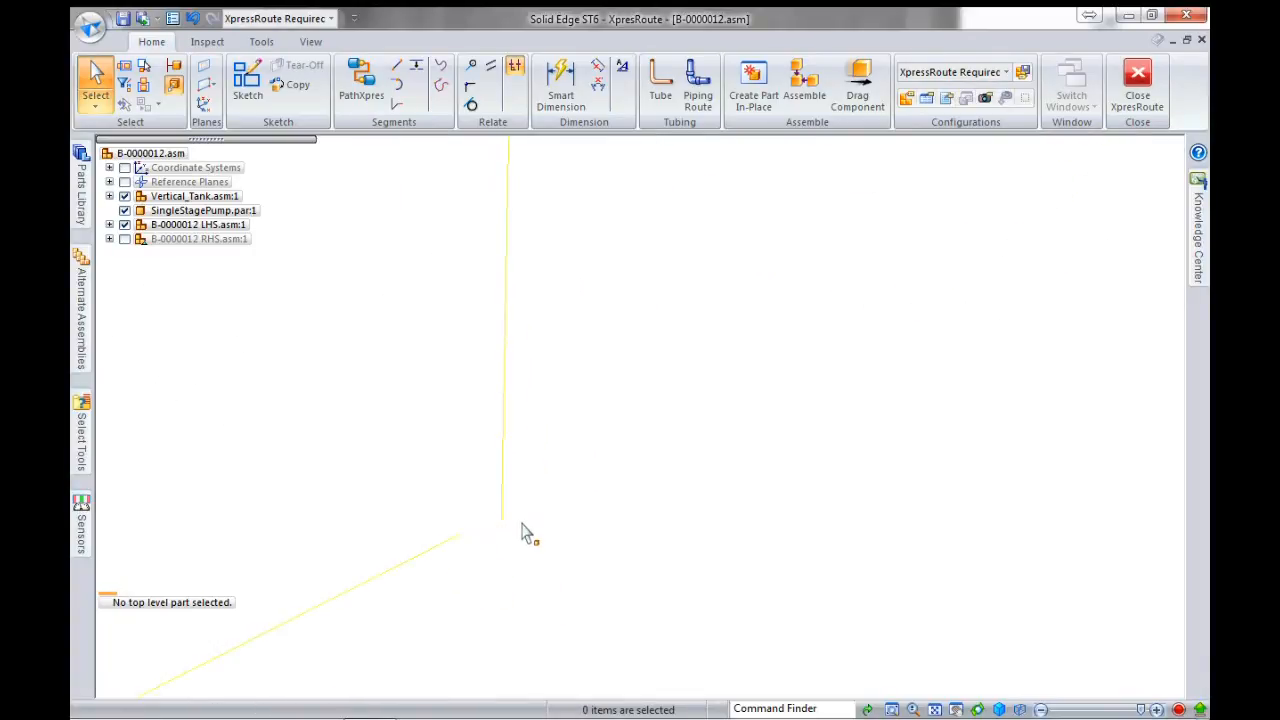
click(397, 68)
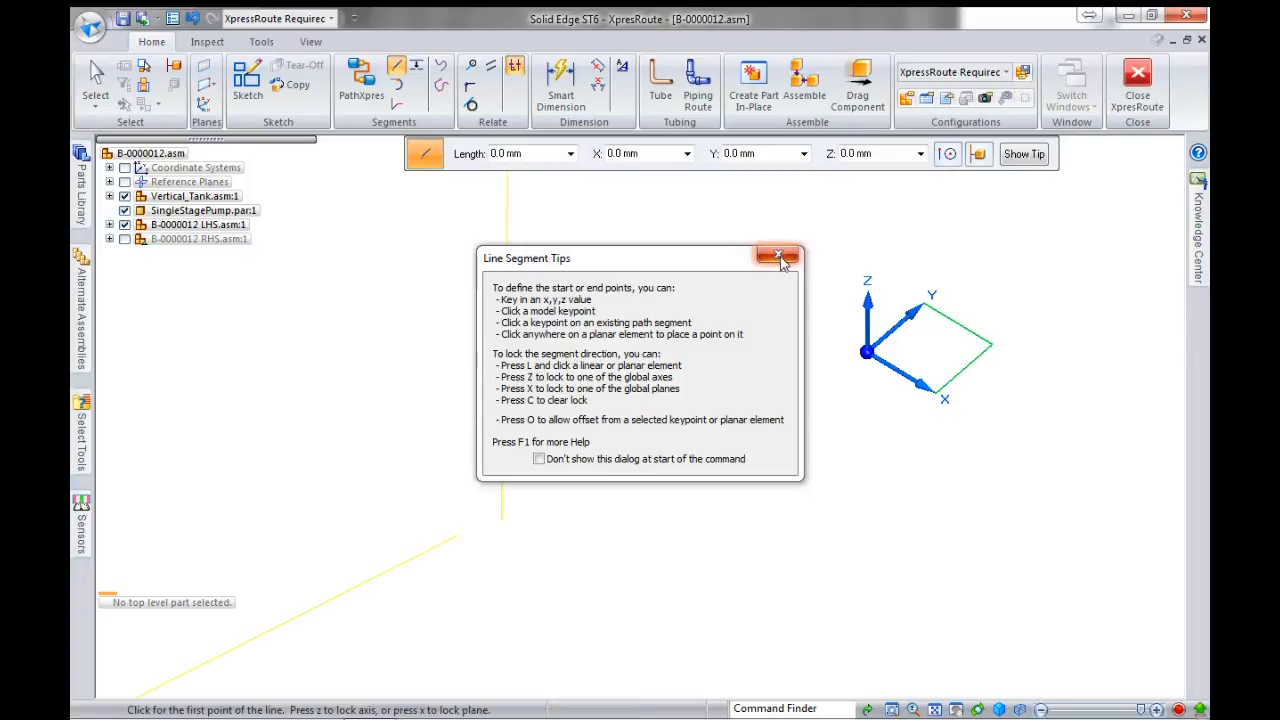
click(778, 254)
click(502, 522)
click(460, 535)
right_click(588, 458)
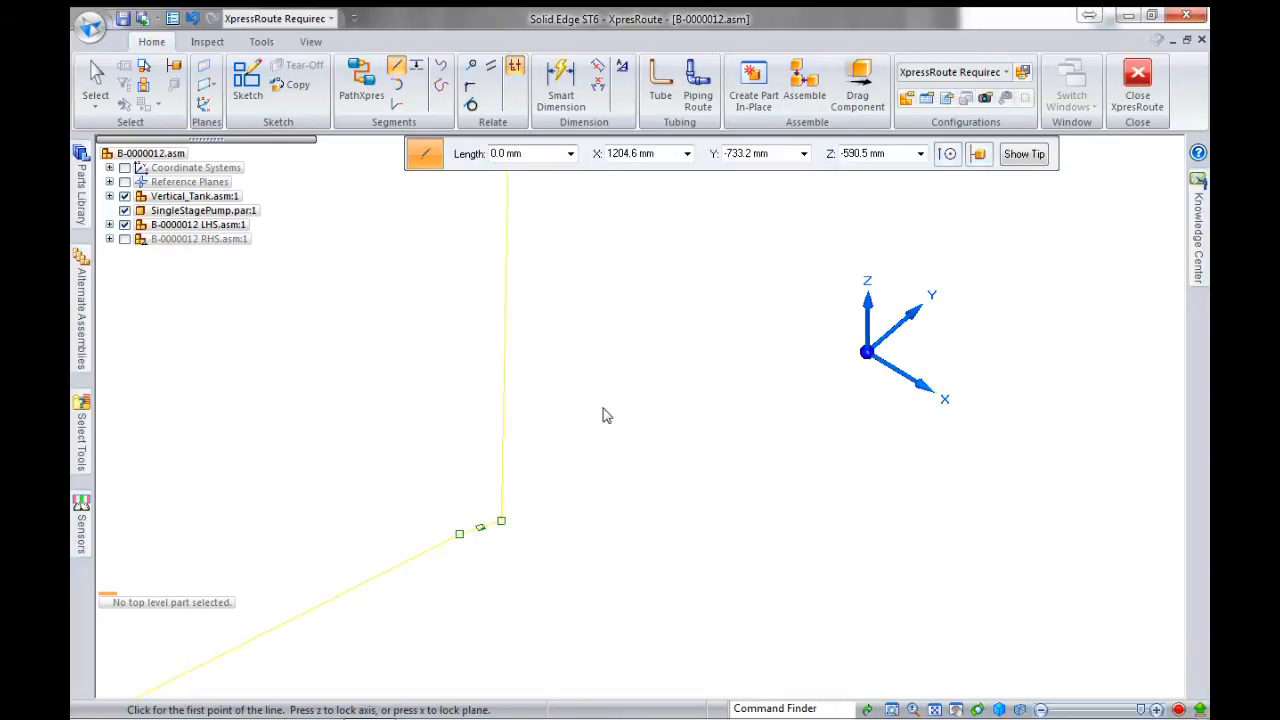
- Add a Smart Dimension to the short bridging segment and set its length to 50 mm
scroll(617, 370, down, 2)
scroll(617, 376, down, 2)
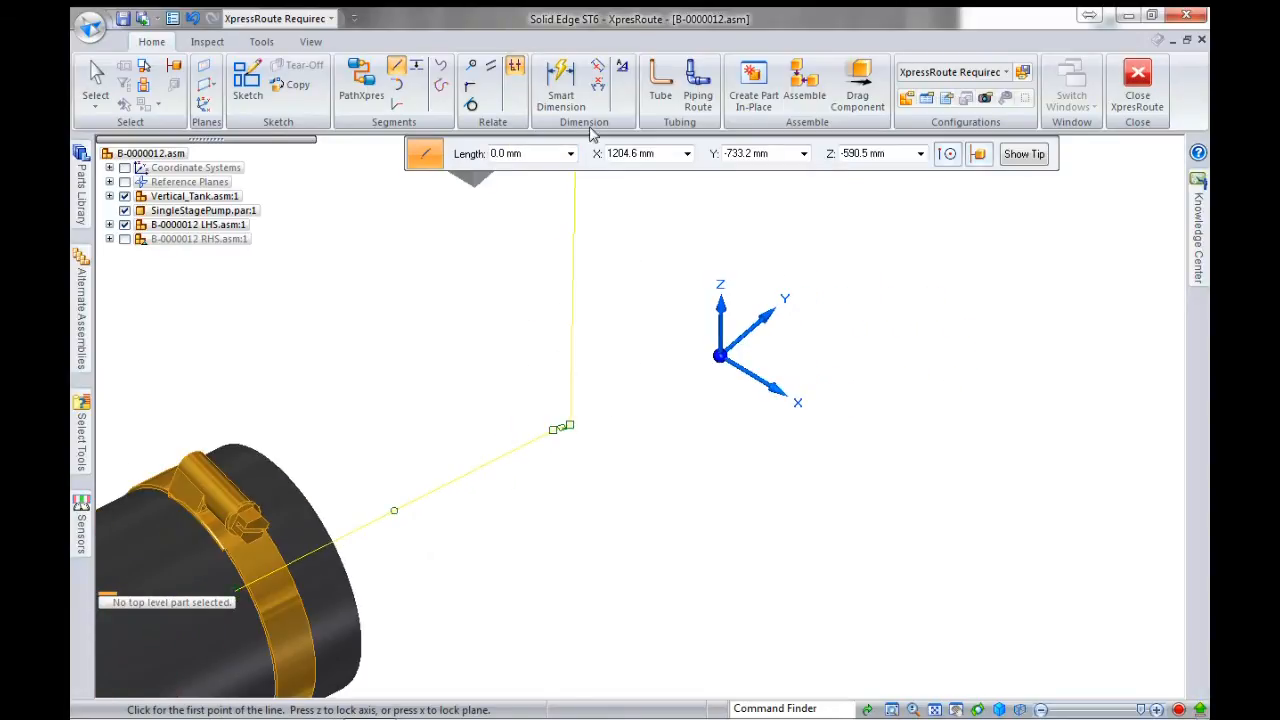
click(561, 85)
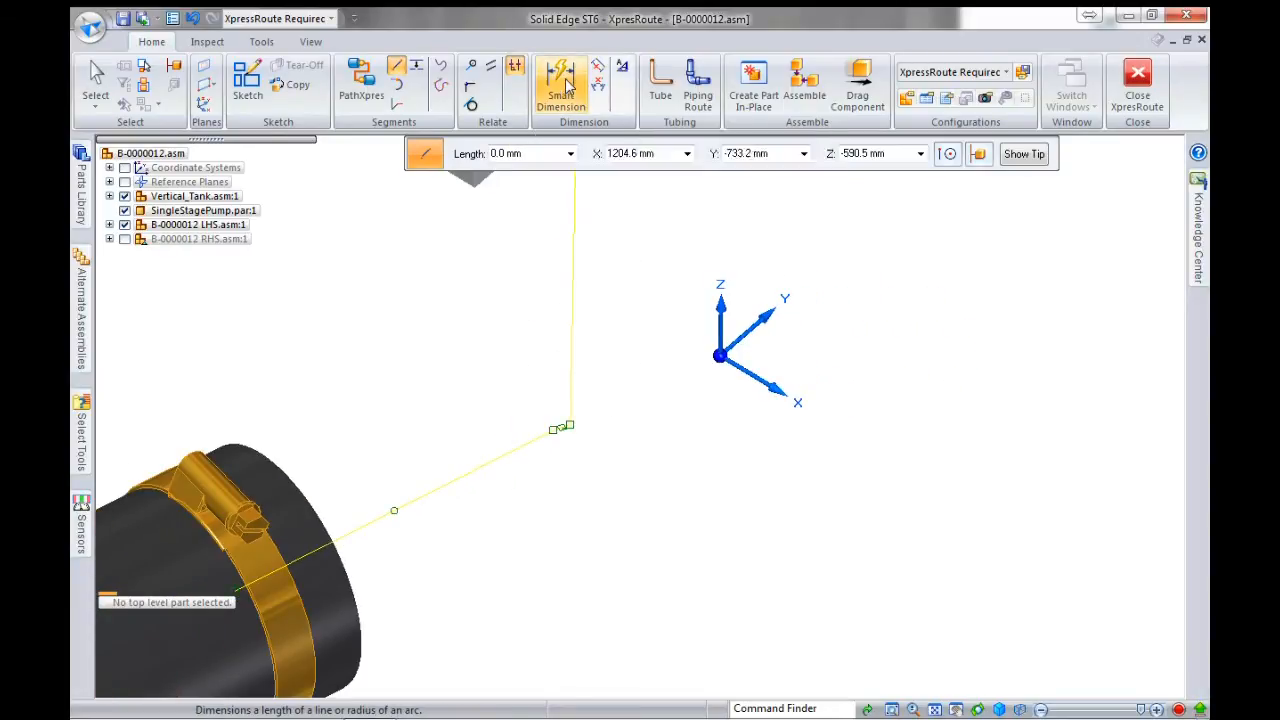
click(566, 436)
click(663, 469)
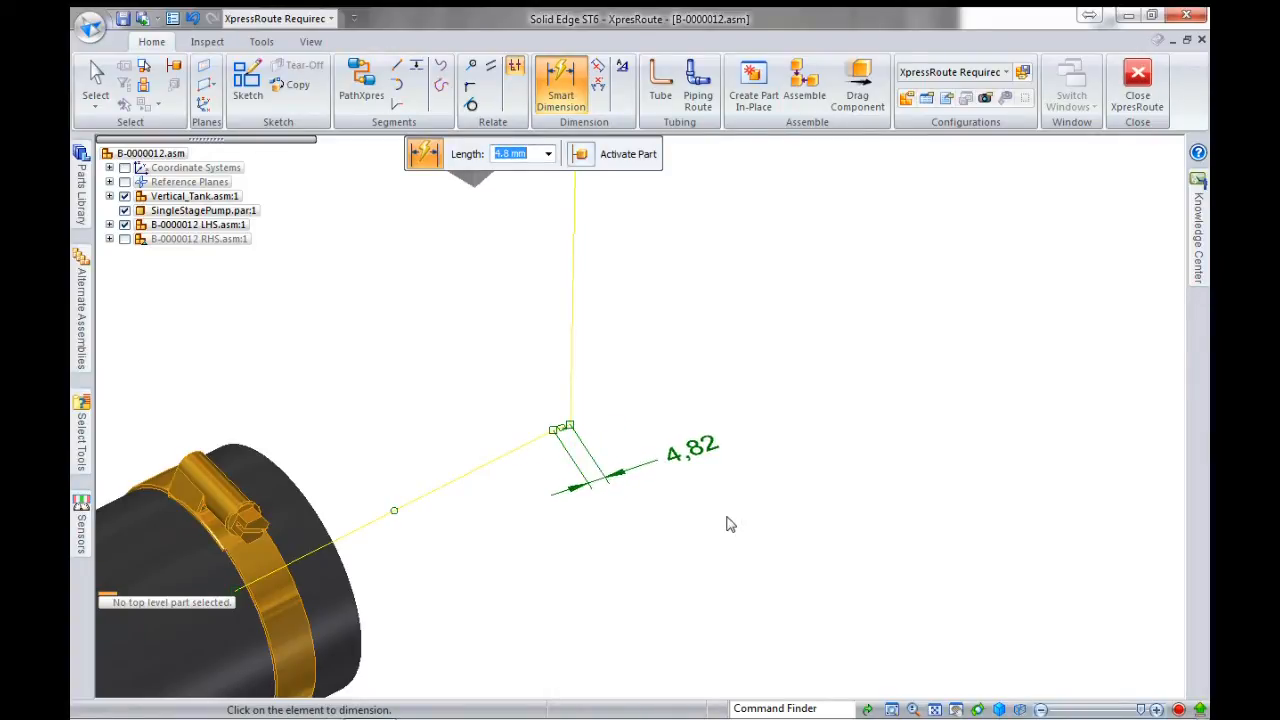
text(50)
key(Return)
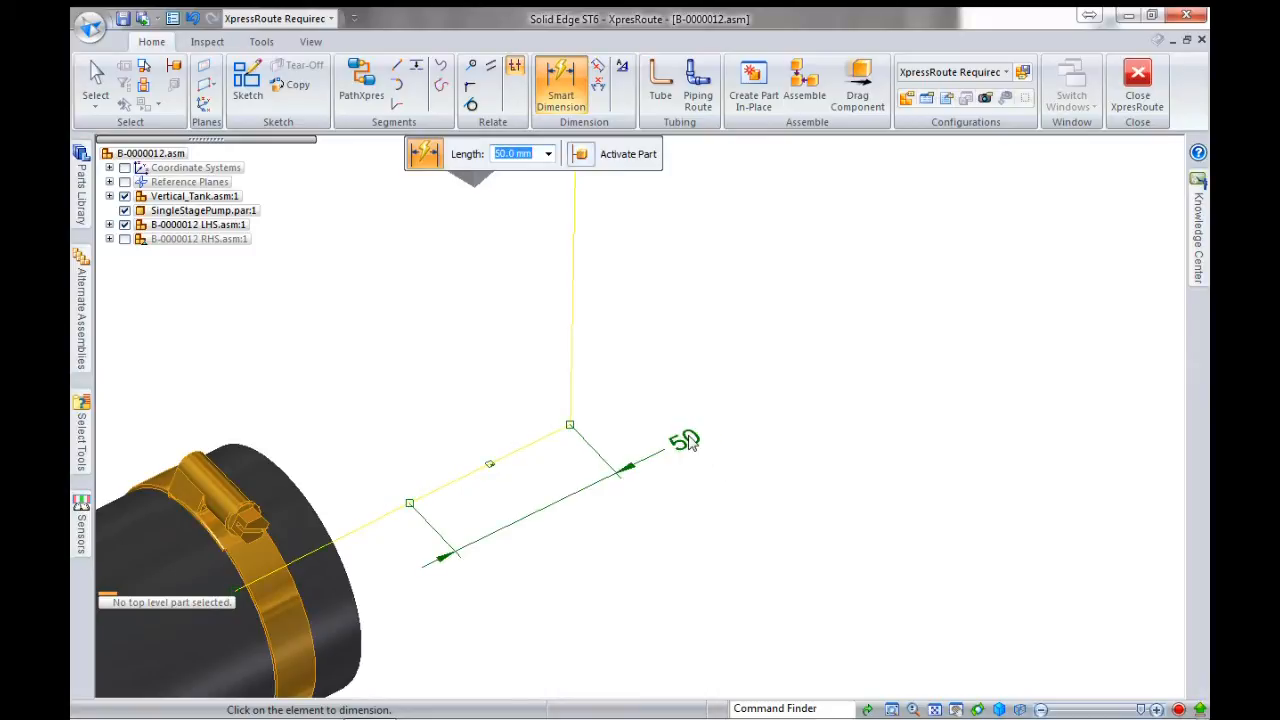
- Try a length of 100 mm for the bridging segment near the lower hose, and settle on 80 mm
text(9)
key(Return)
scroll(740, 389, down, 3)
middle_drag(634, 502, 603, 505)
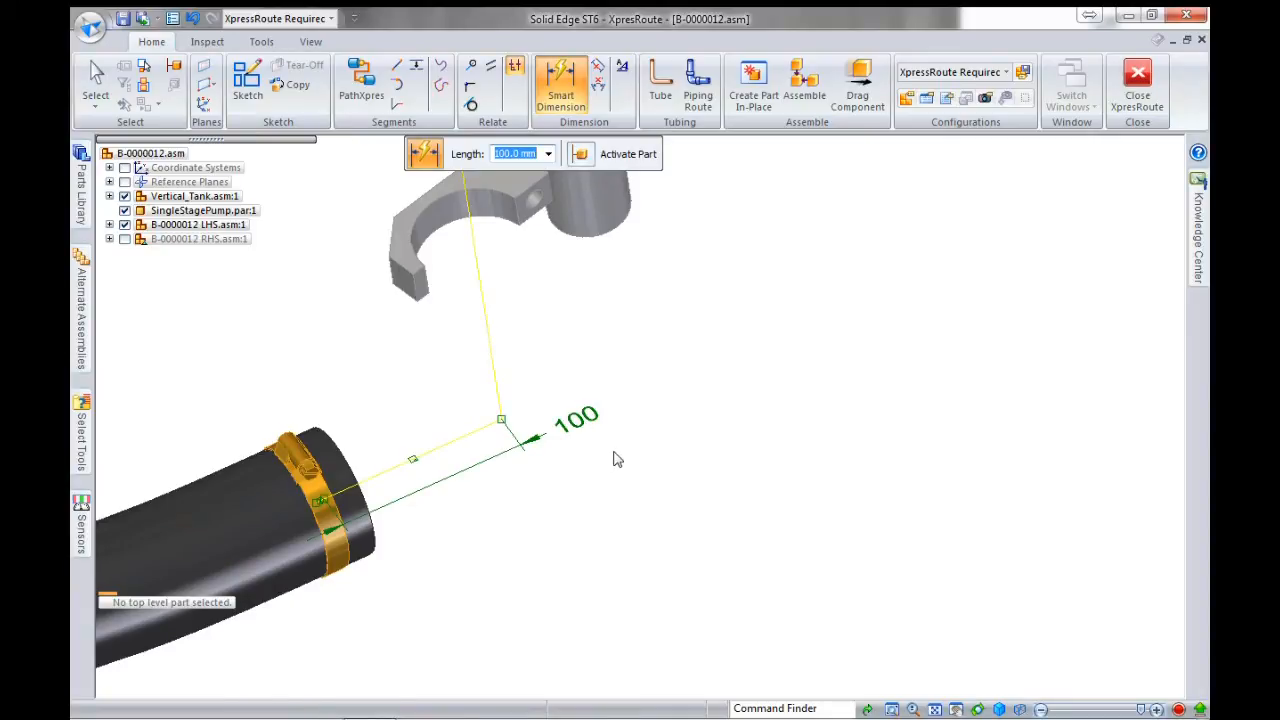
text(80)
key(Return)
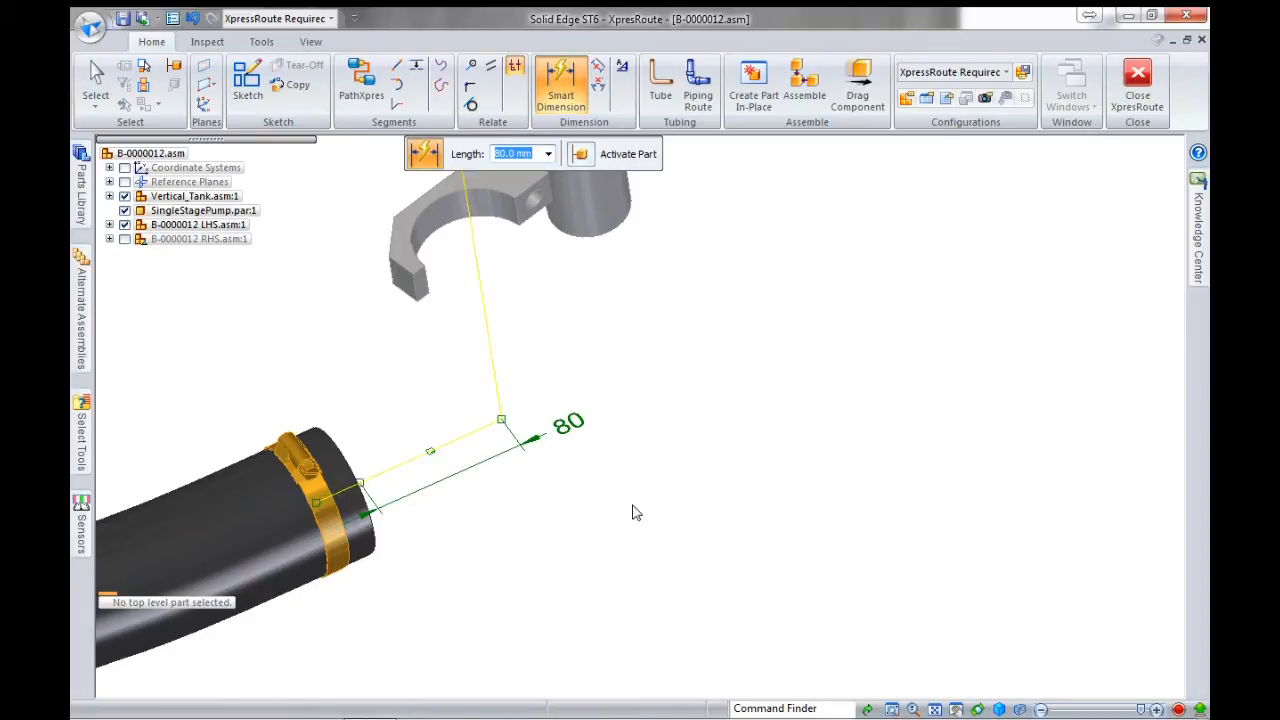
- Connect the path segment running below the upper pipe to the forked bracket's clip, removing the segment's existing directional relationship
scroll(588, 512, down, 1)
scroll(485, 630, down, 3)
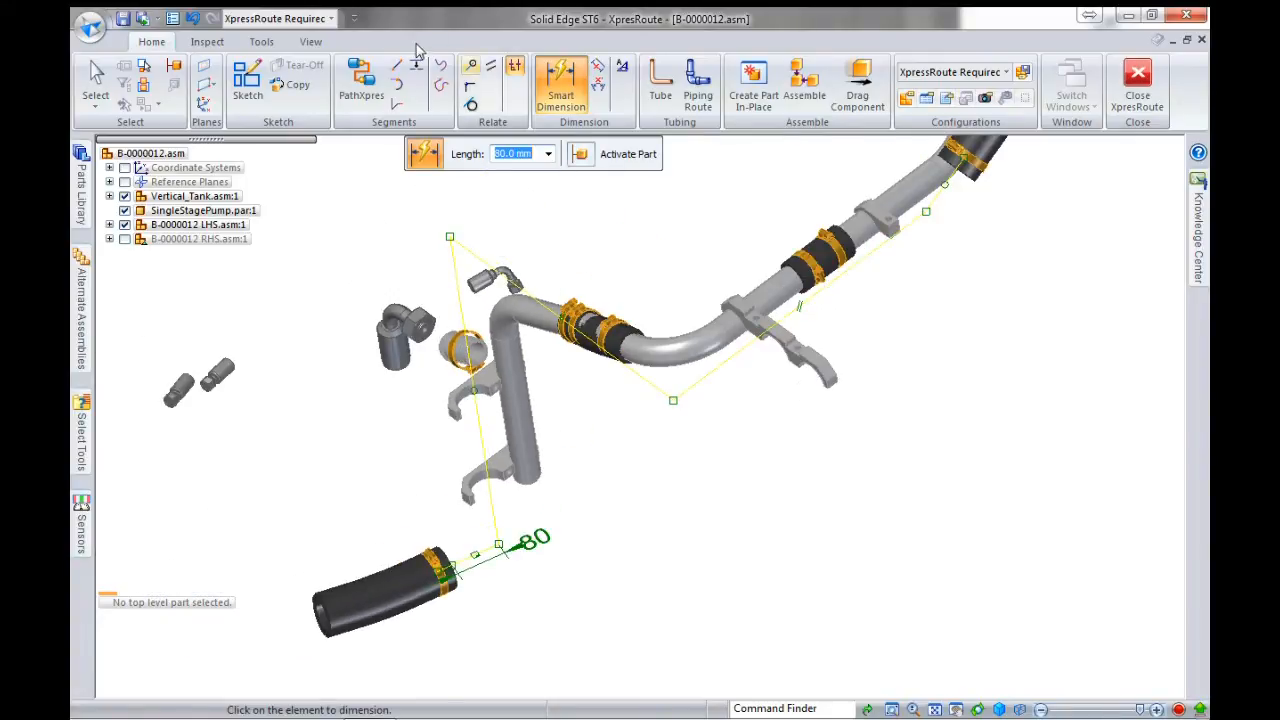
click(471, 66)
click(786, 316)
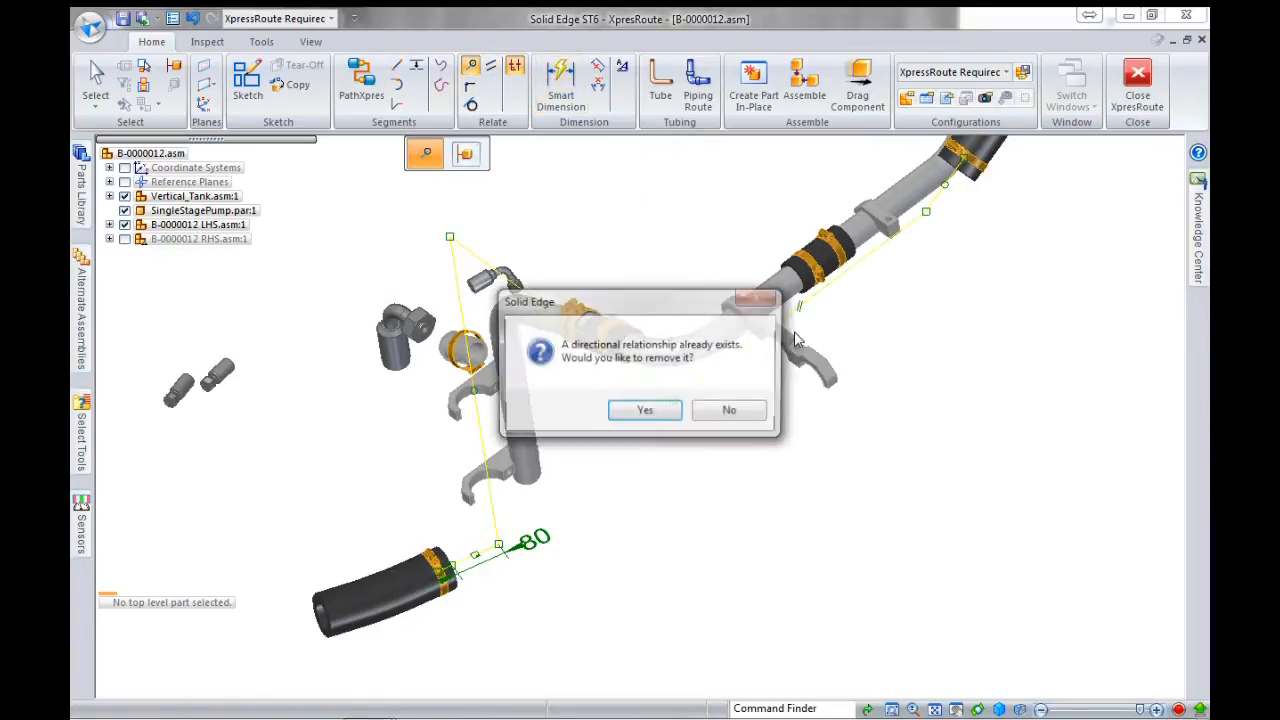
click(679, 418)
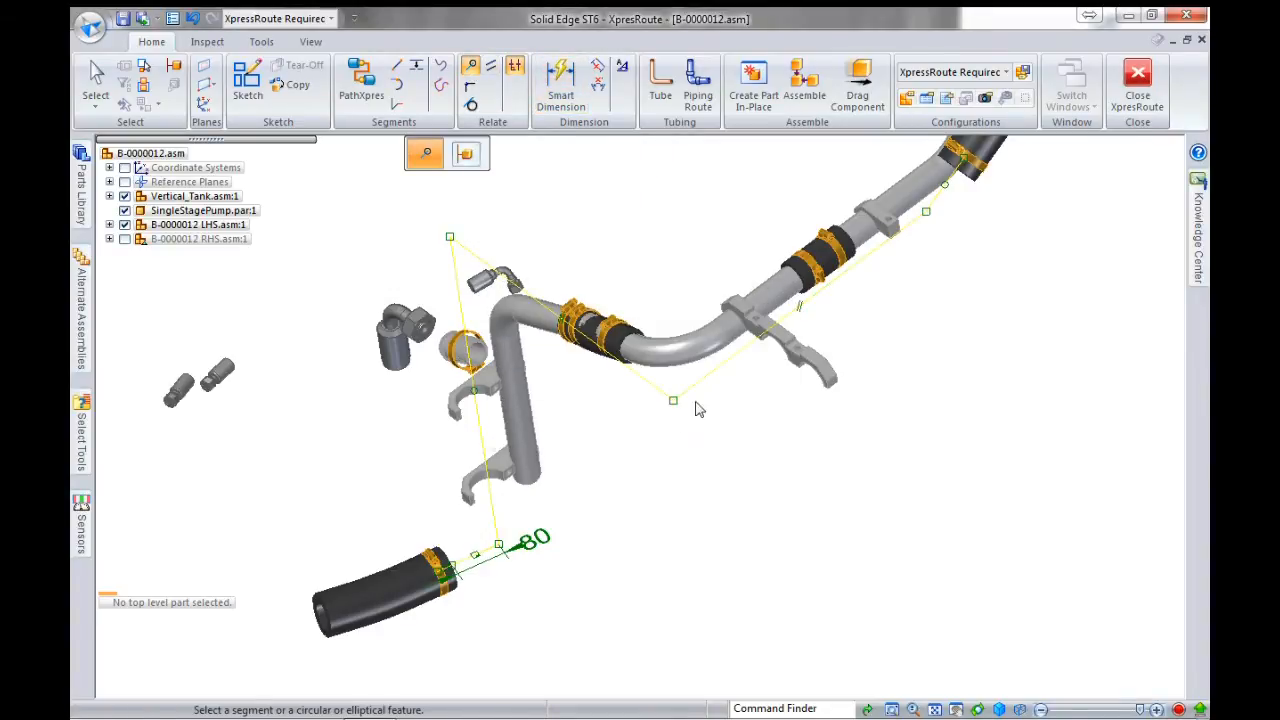
click(775, 348)
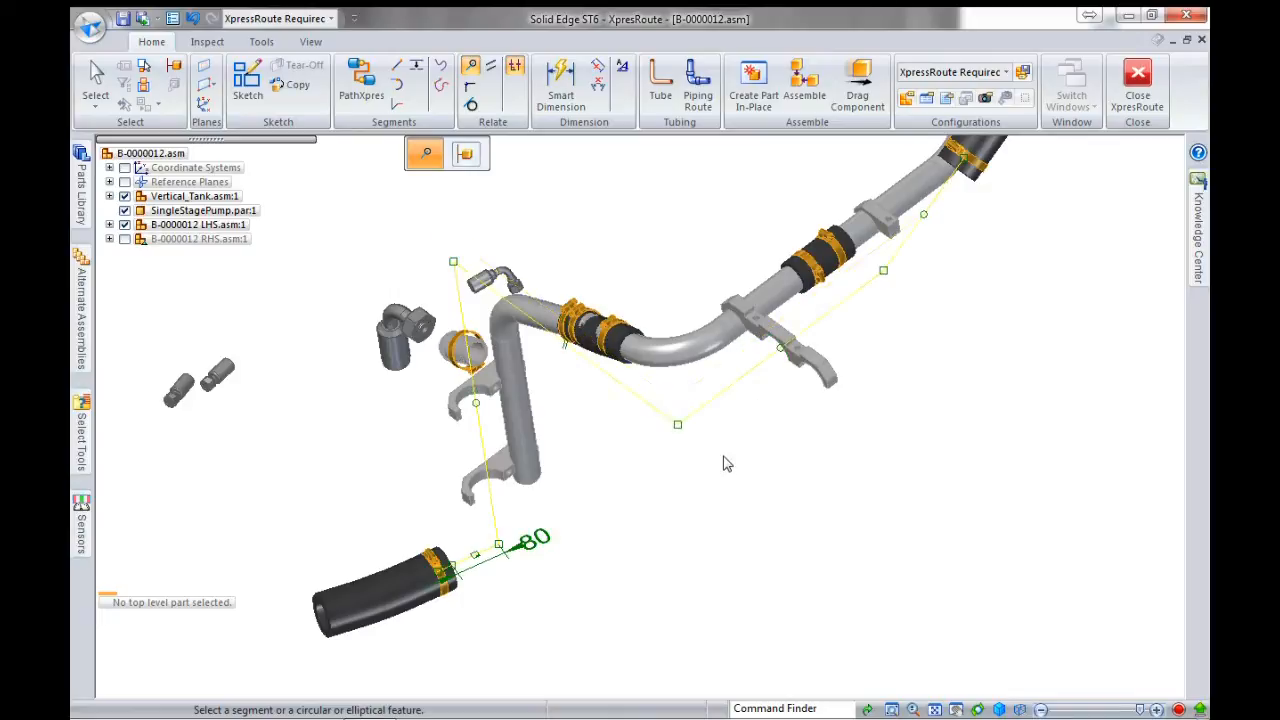
middle_drag(700, 506, 803, 457)
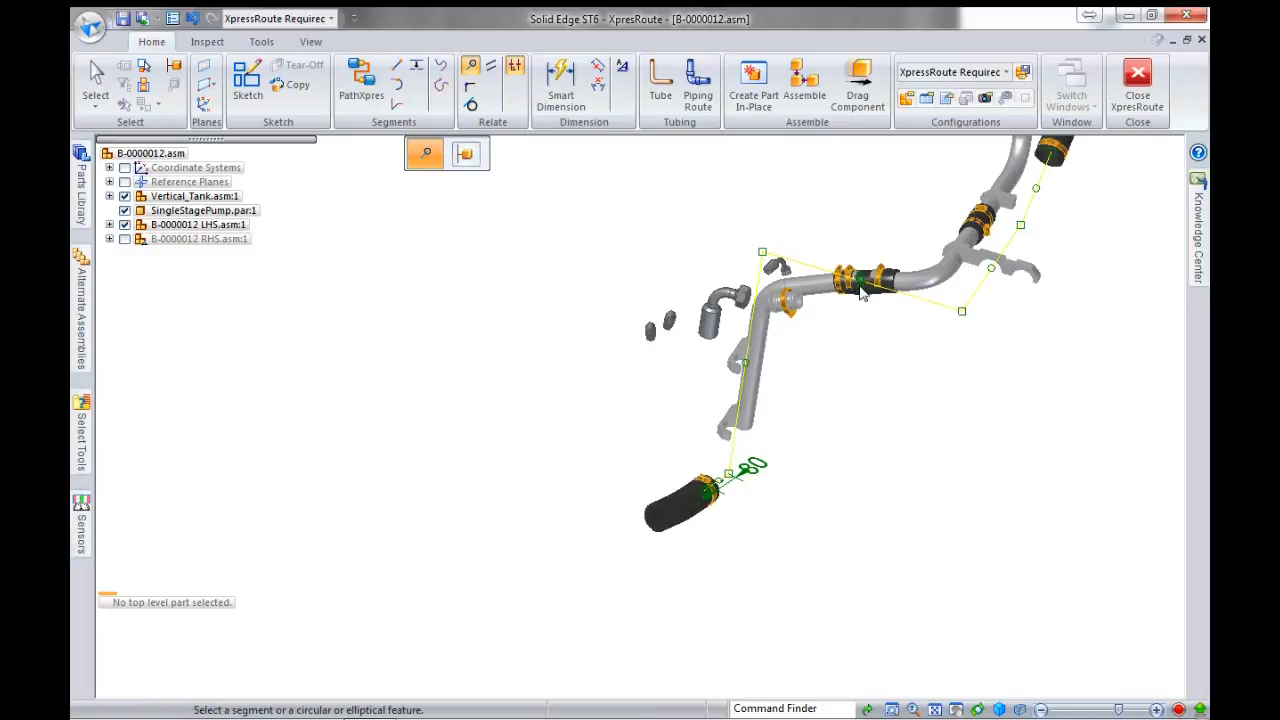
click(491, 68)
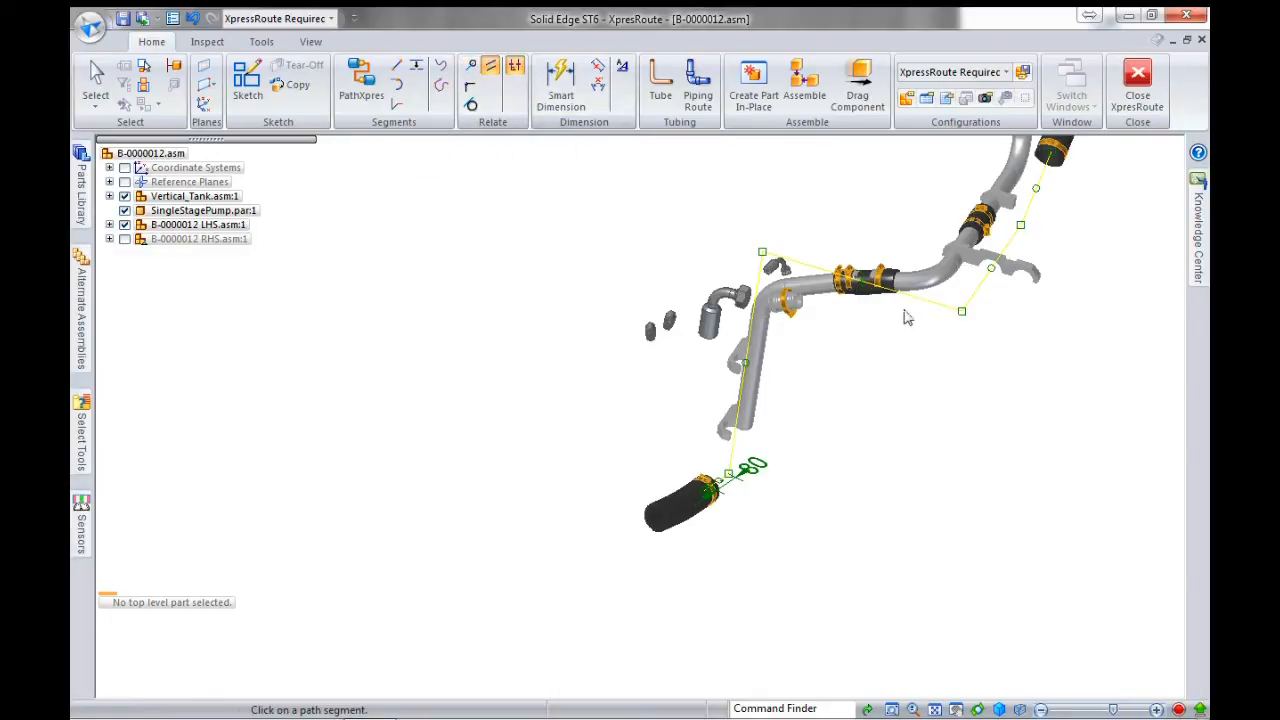
scroll(858, 287, up, 3)
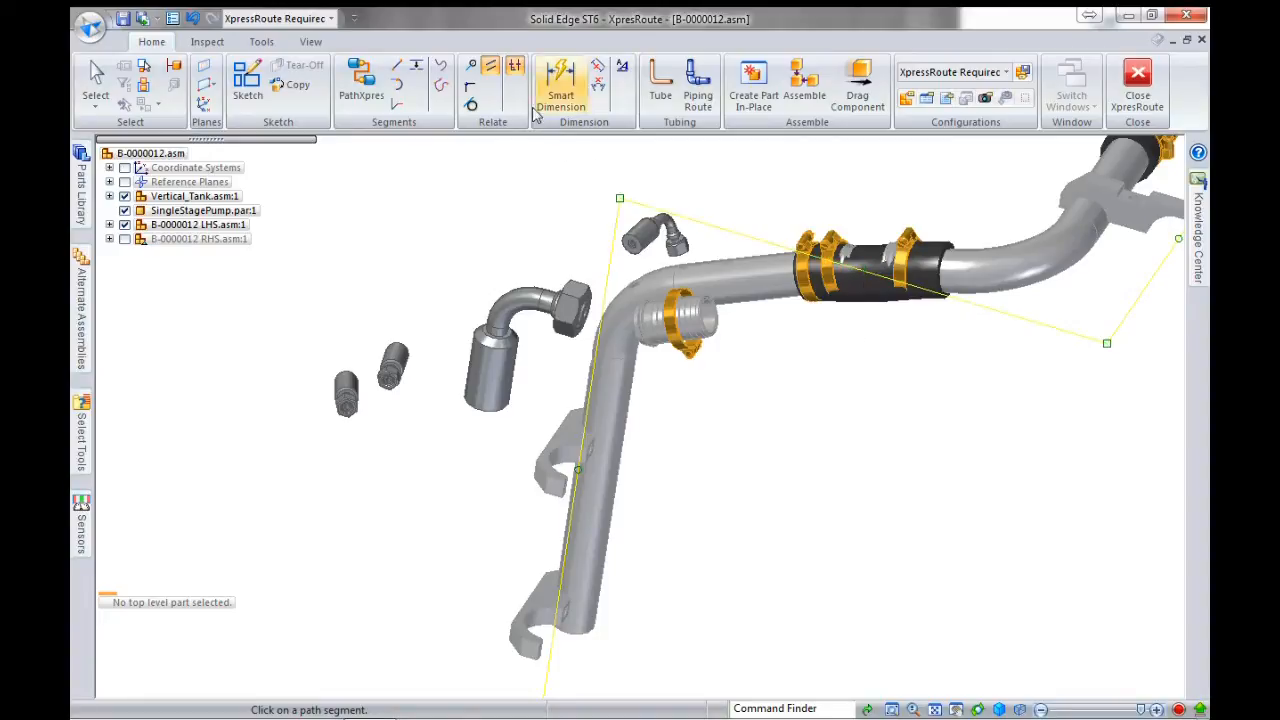
click(815, 257)
click(645, 412)
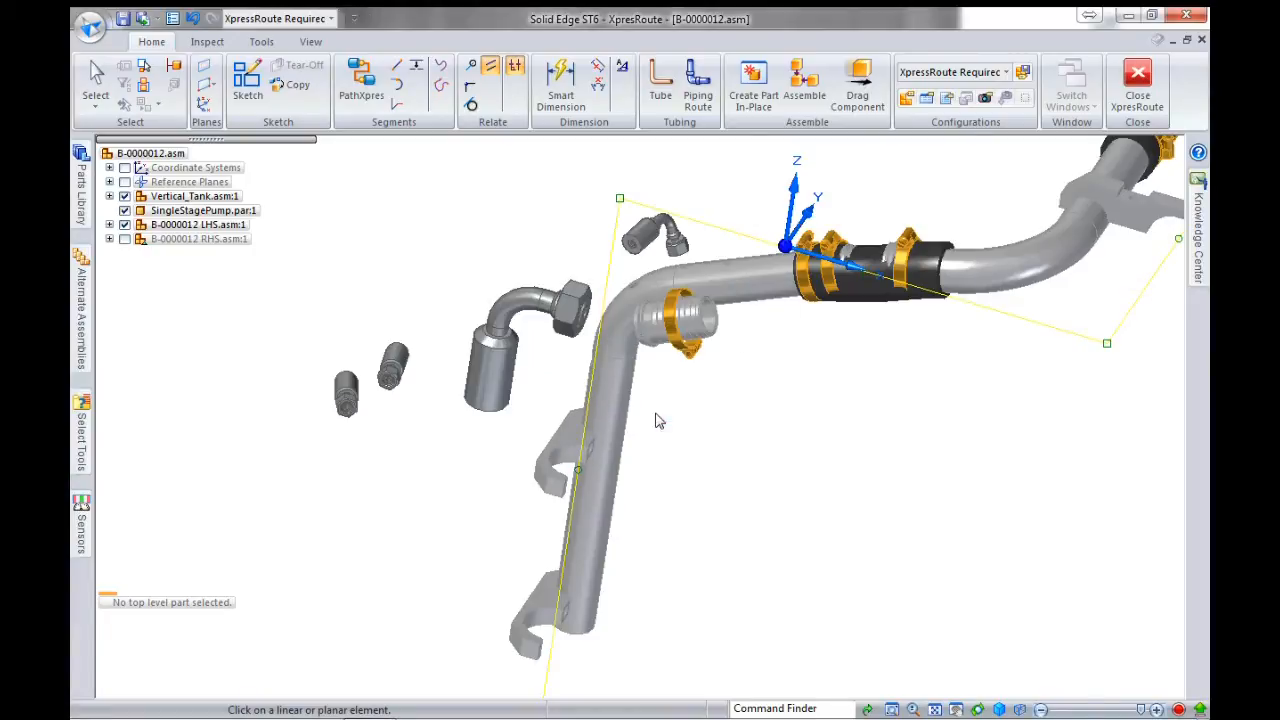
click(826, 192)
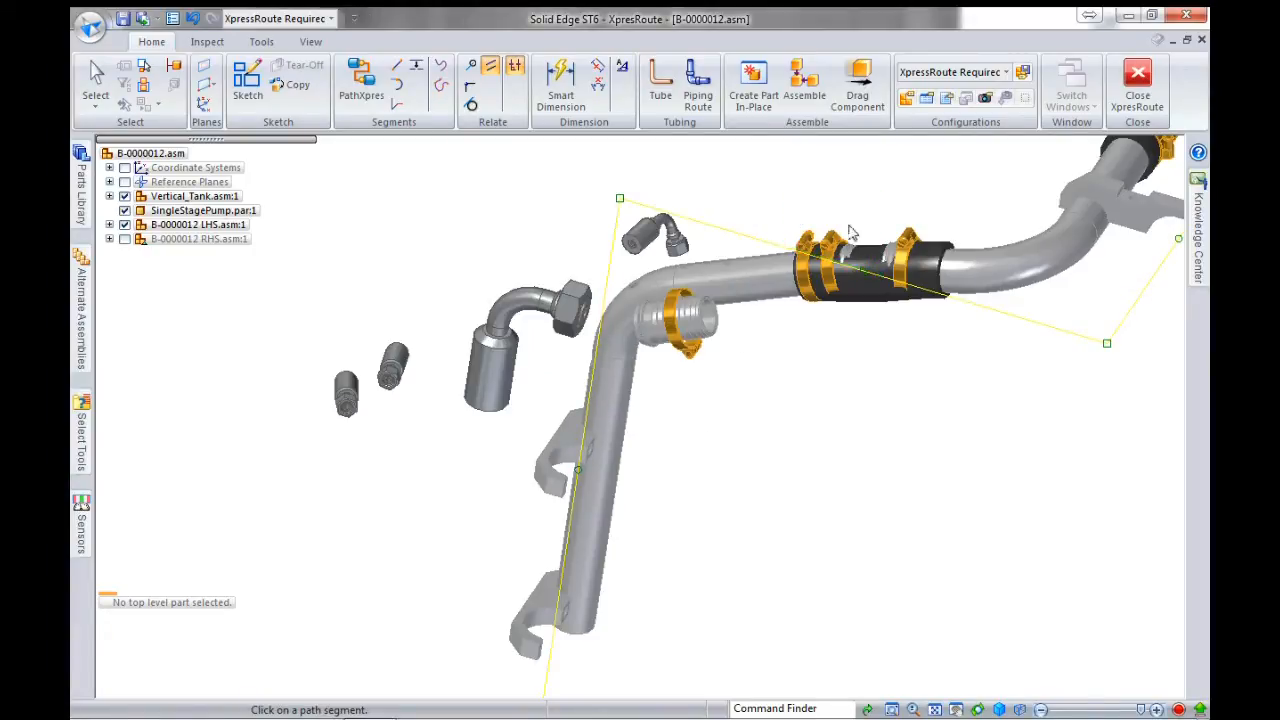
- Add an angular dimension between the path's vertical segment and the adjoining upper segment, and set it to 110°
click(598, 87)
click(728, 231)
click(612, 290)
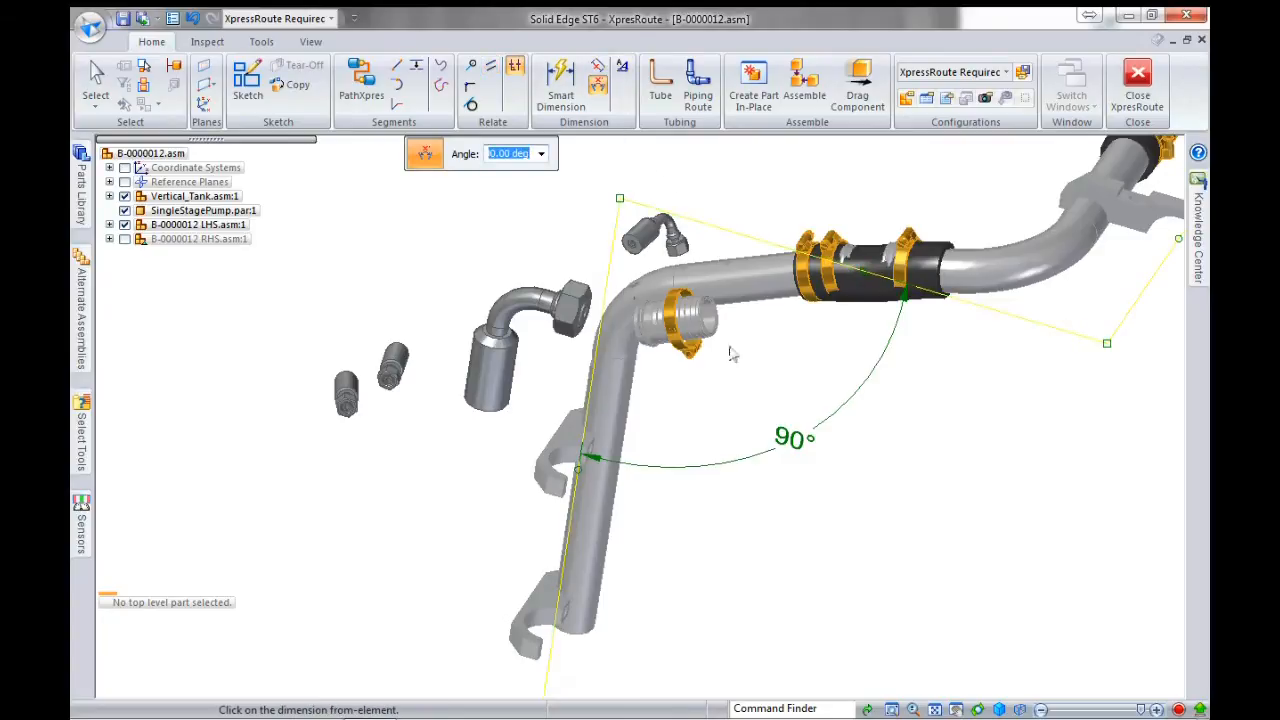
text(110)
key(Return)
- Start a new tube with the file name SteelTube and the material Stainless Steel, 316
middle_drag(865, 539, 816, 505)
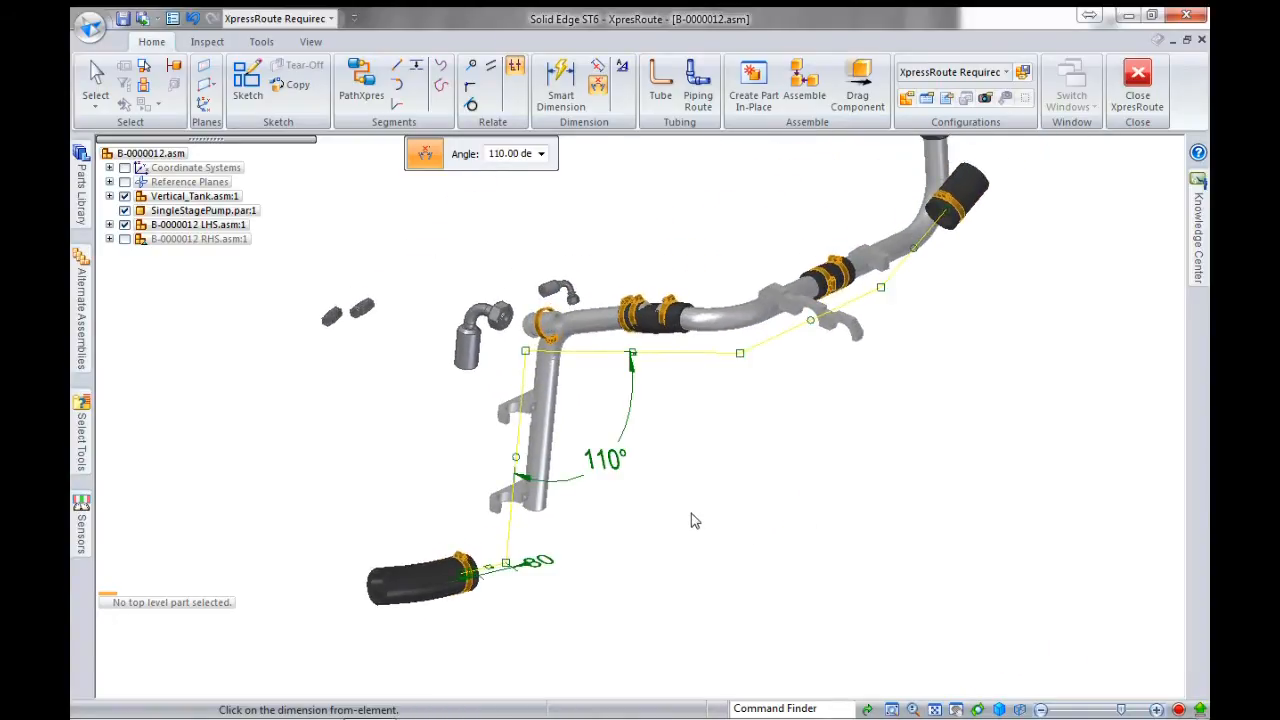
scroll(695, 521, down, 2)
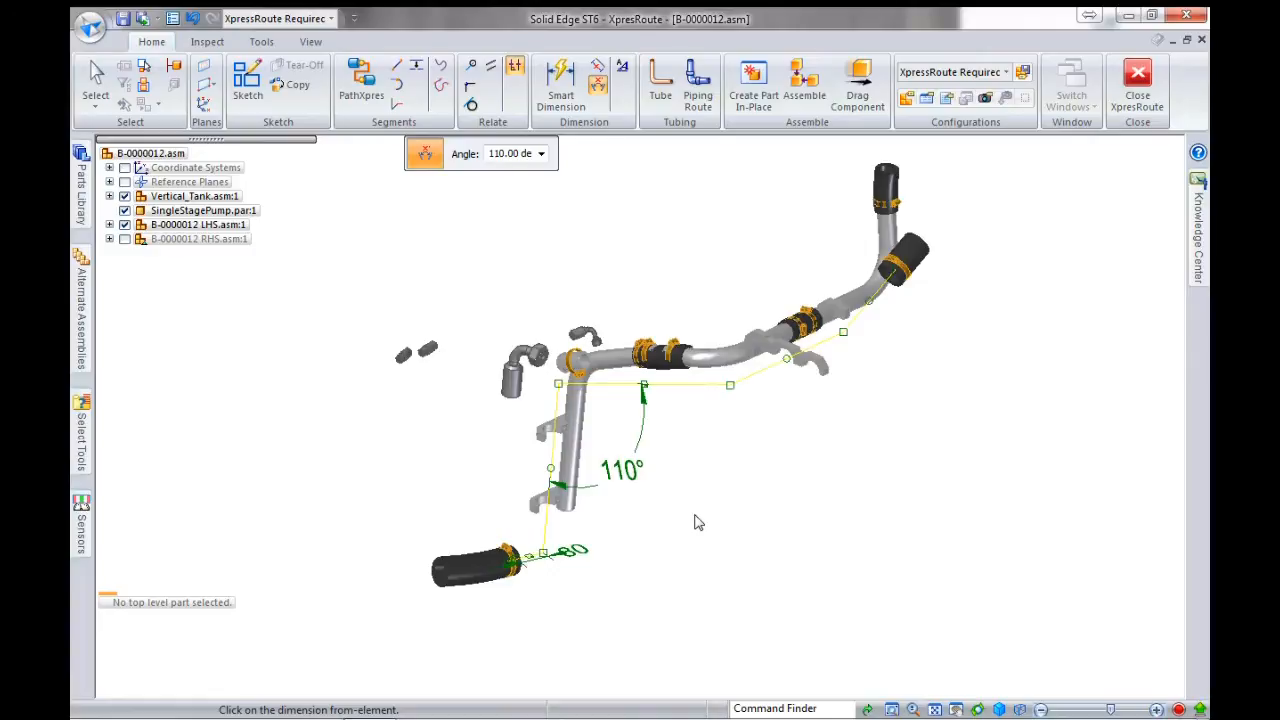
click(660, 88)
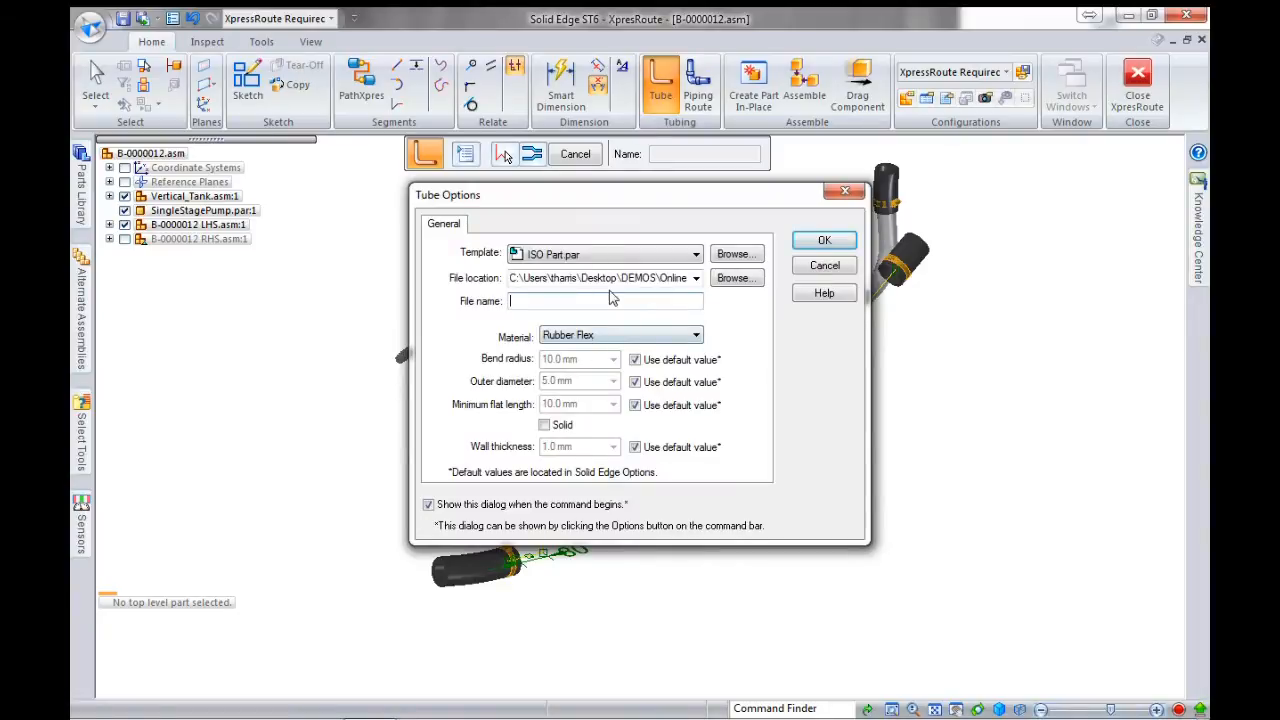
text(SteelTube)
click(670, 337)
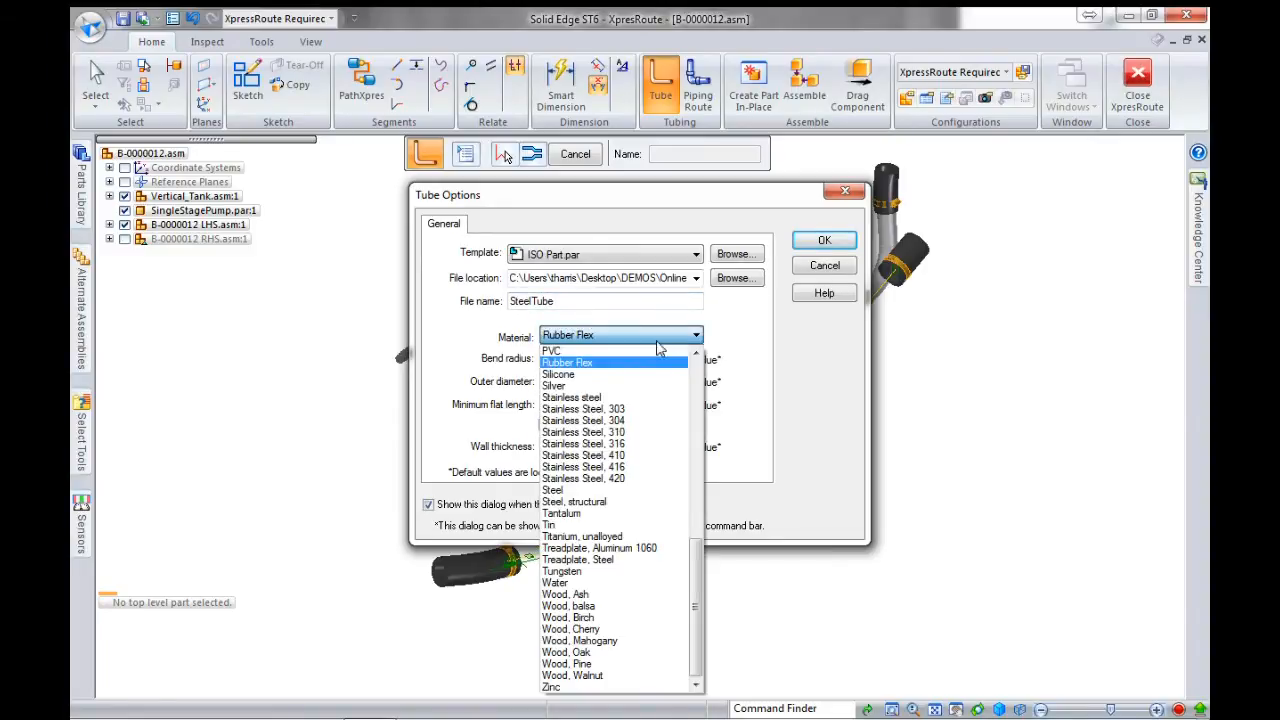
click(604, 445)
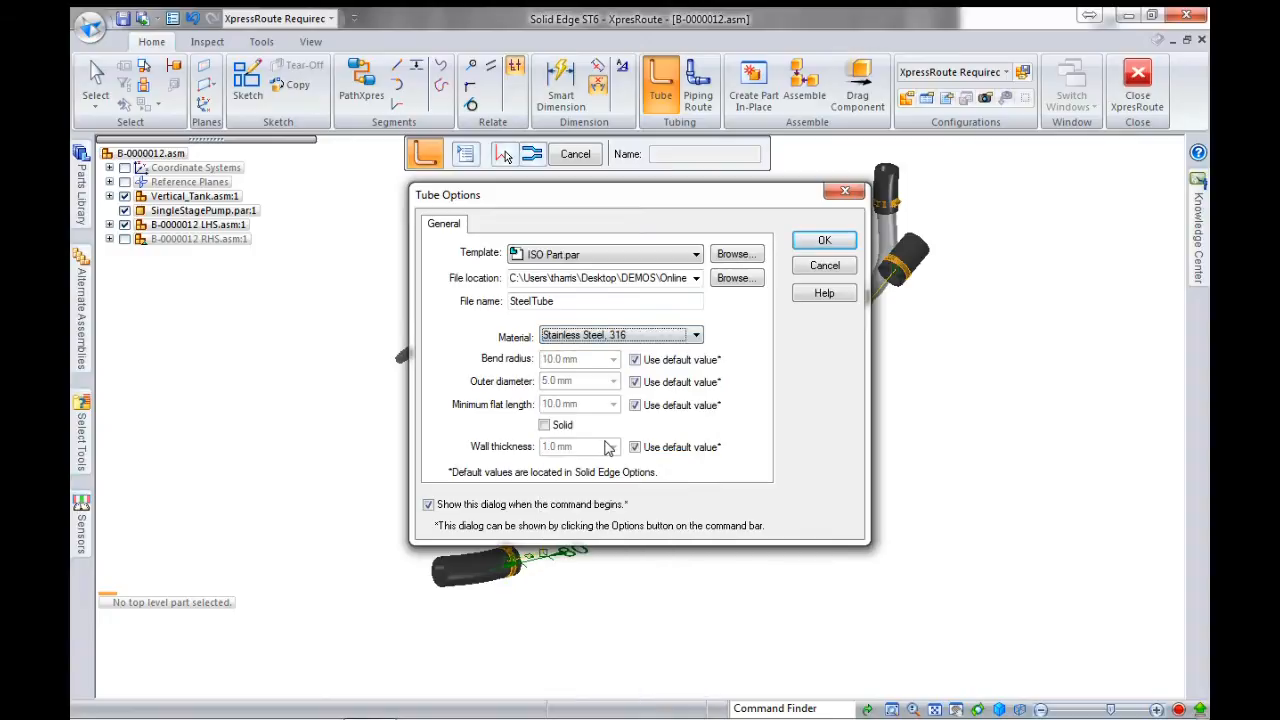
- Give the tube a 75 mm bend radius and 57 mm outer diameter, turning off default values for minimum flat length and wall thickness too
click(636, 360)
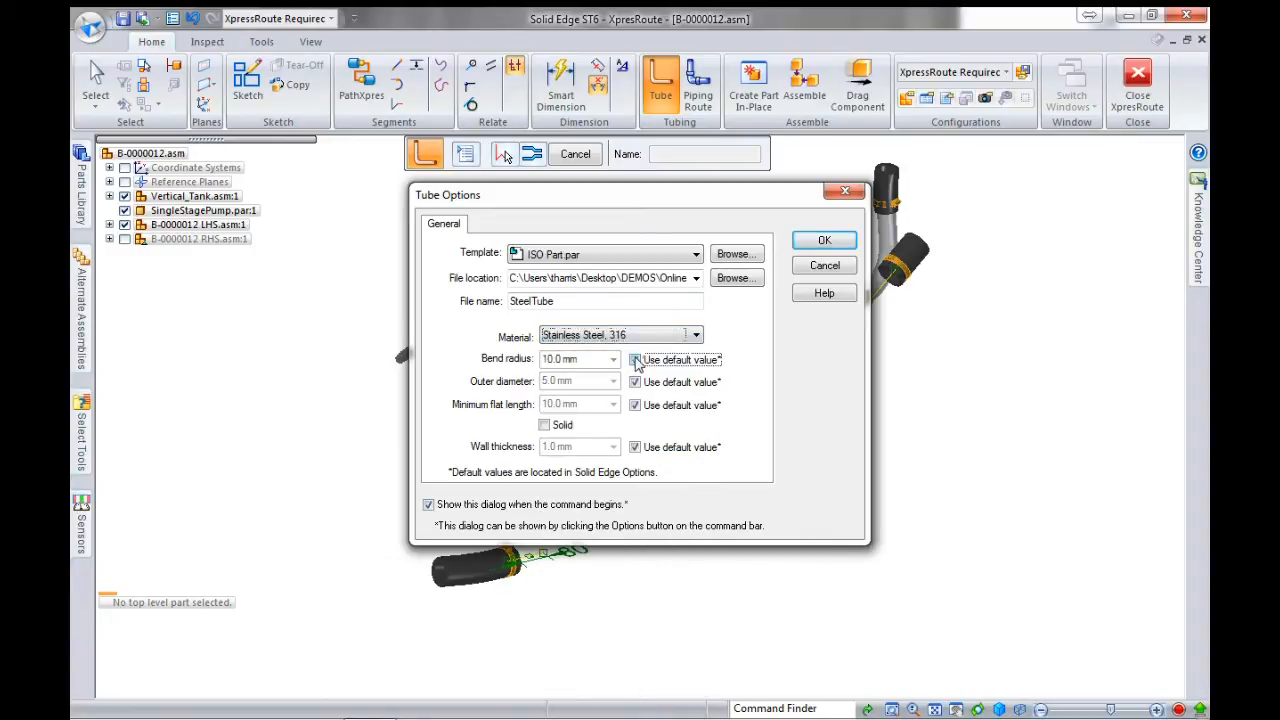
double_click(596, 359)
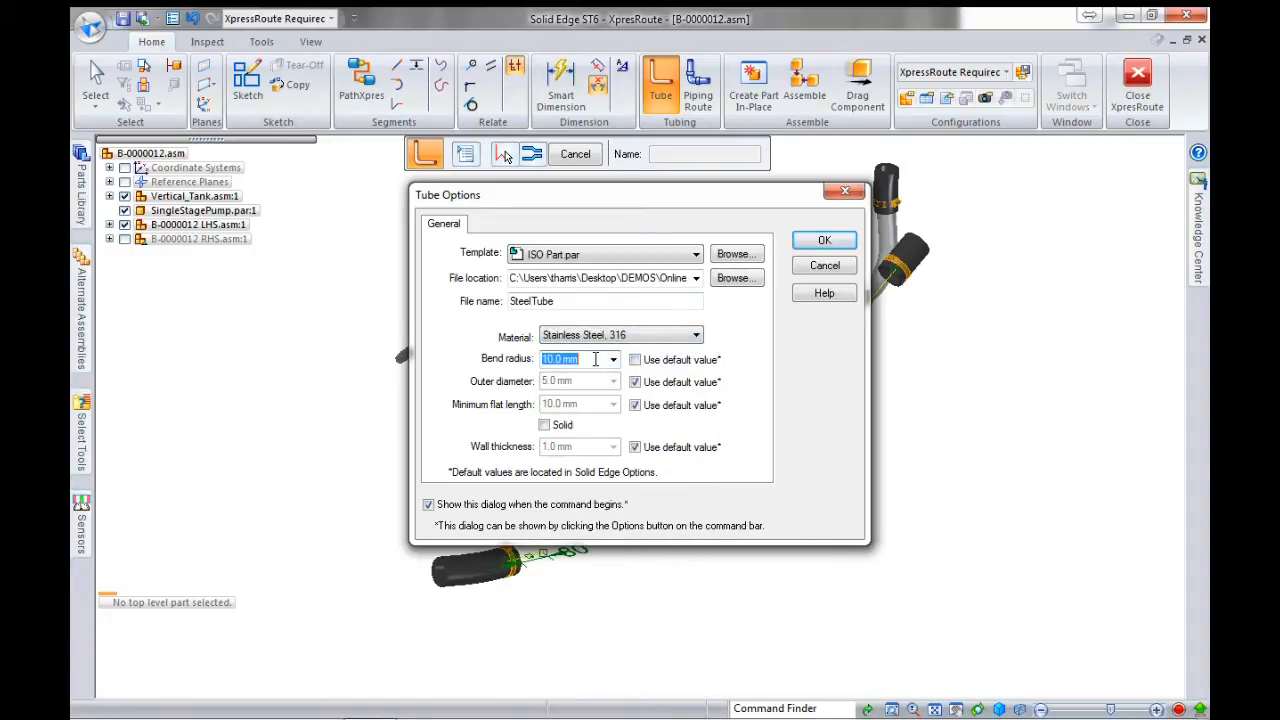
text(75)
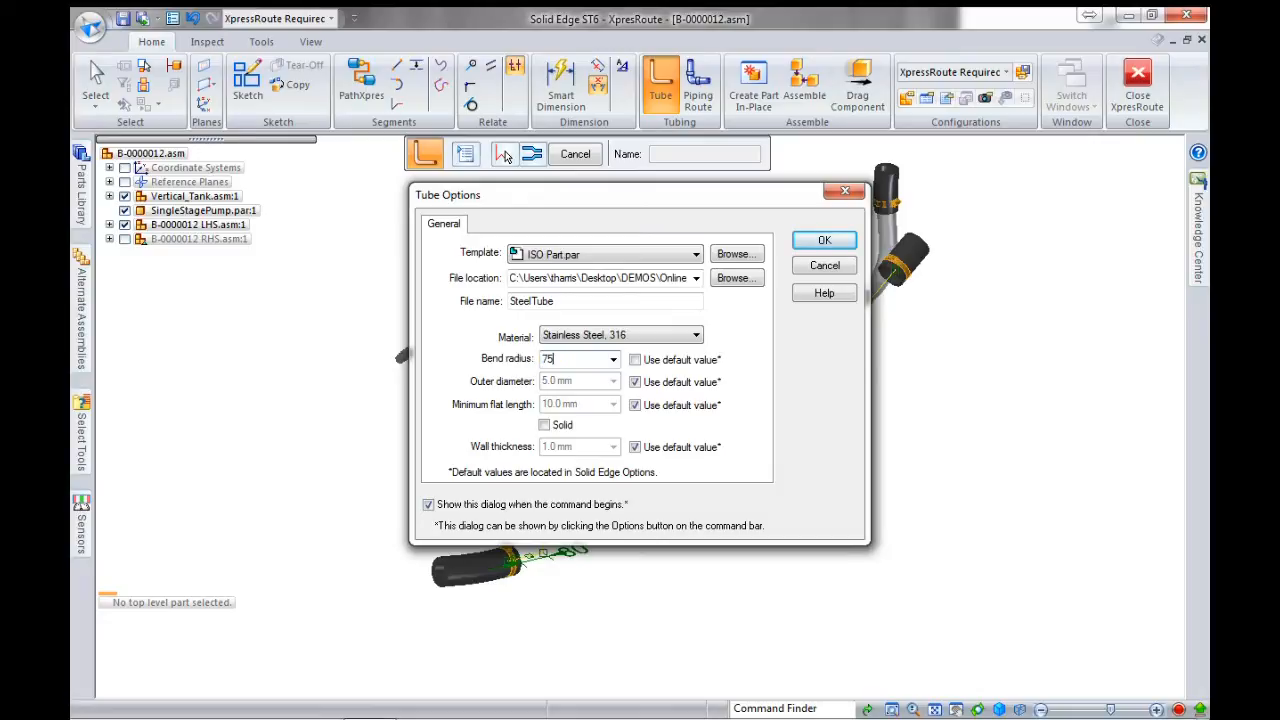
click(636, 382)
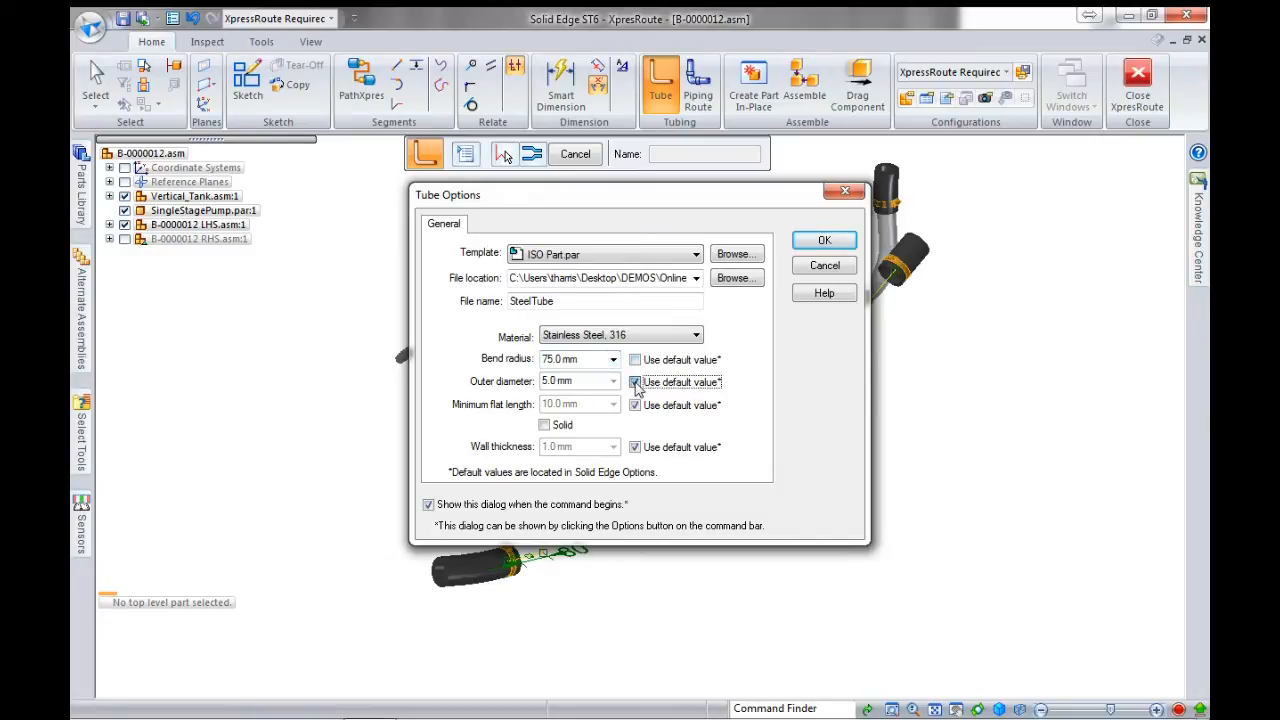
double_click(589, 381)
text(57)
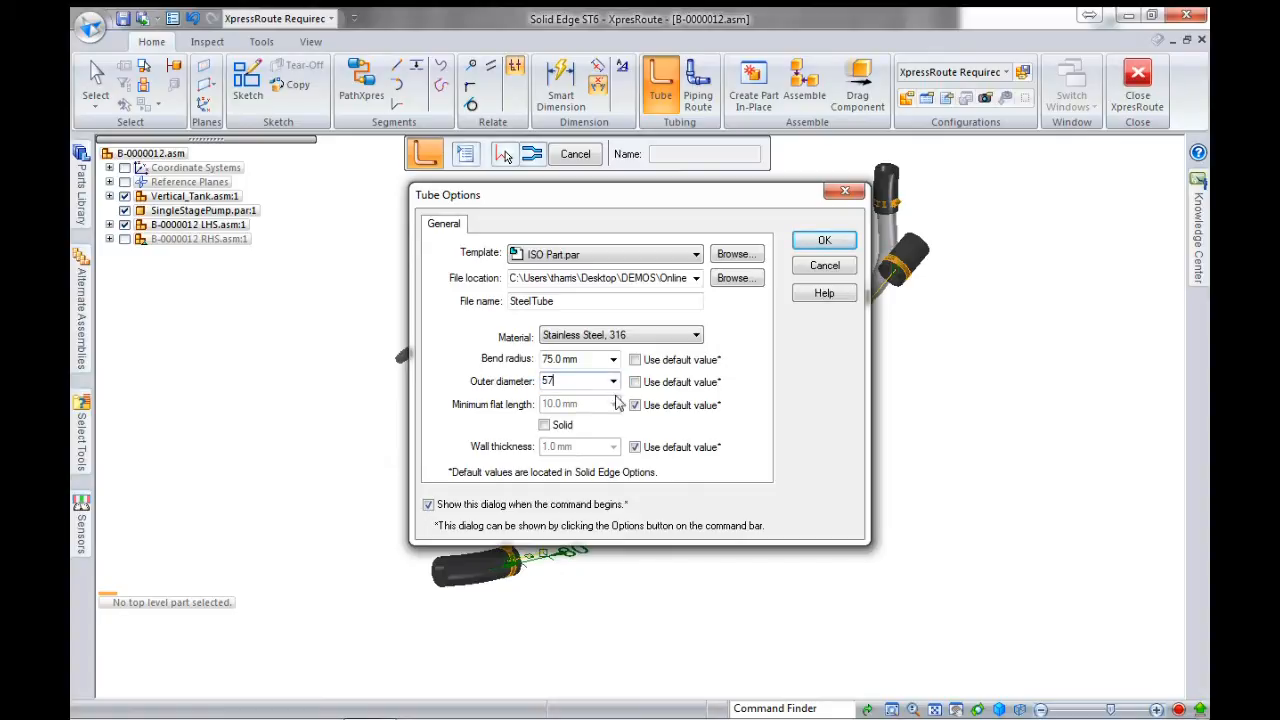
click(636, 405)
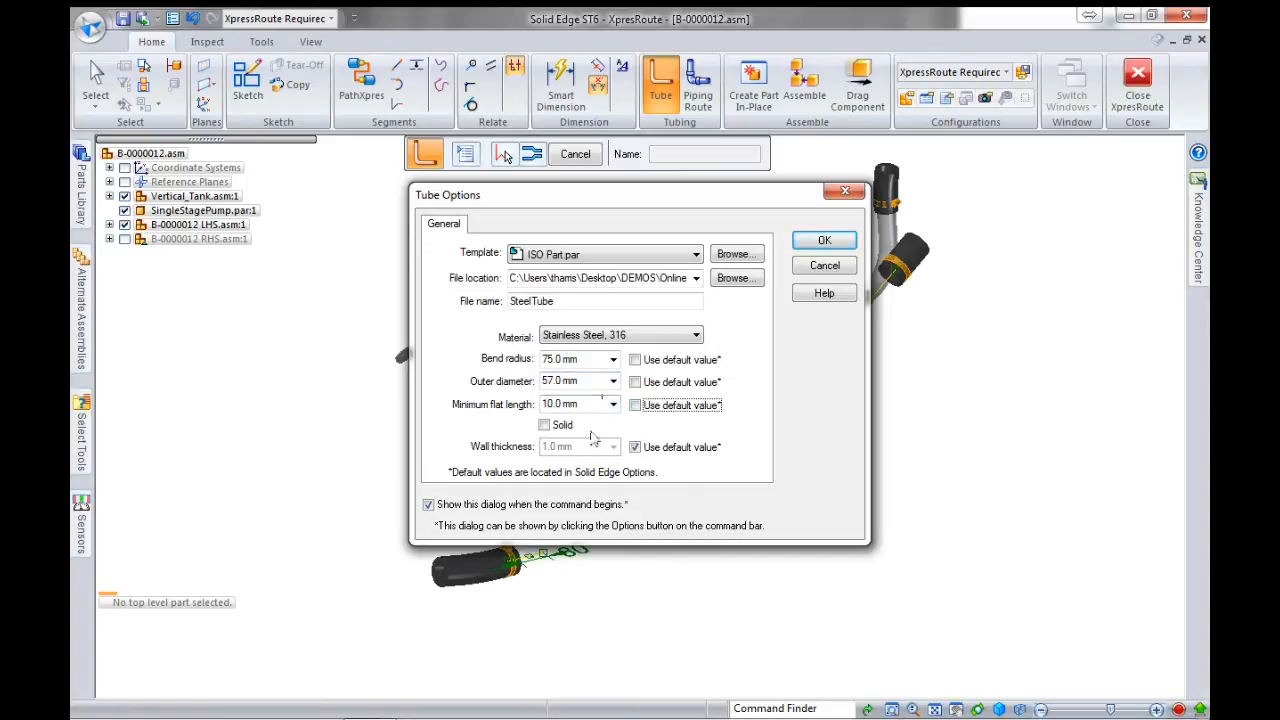
click(635, 448)
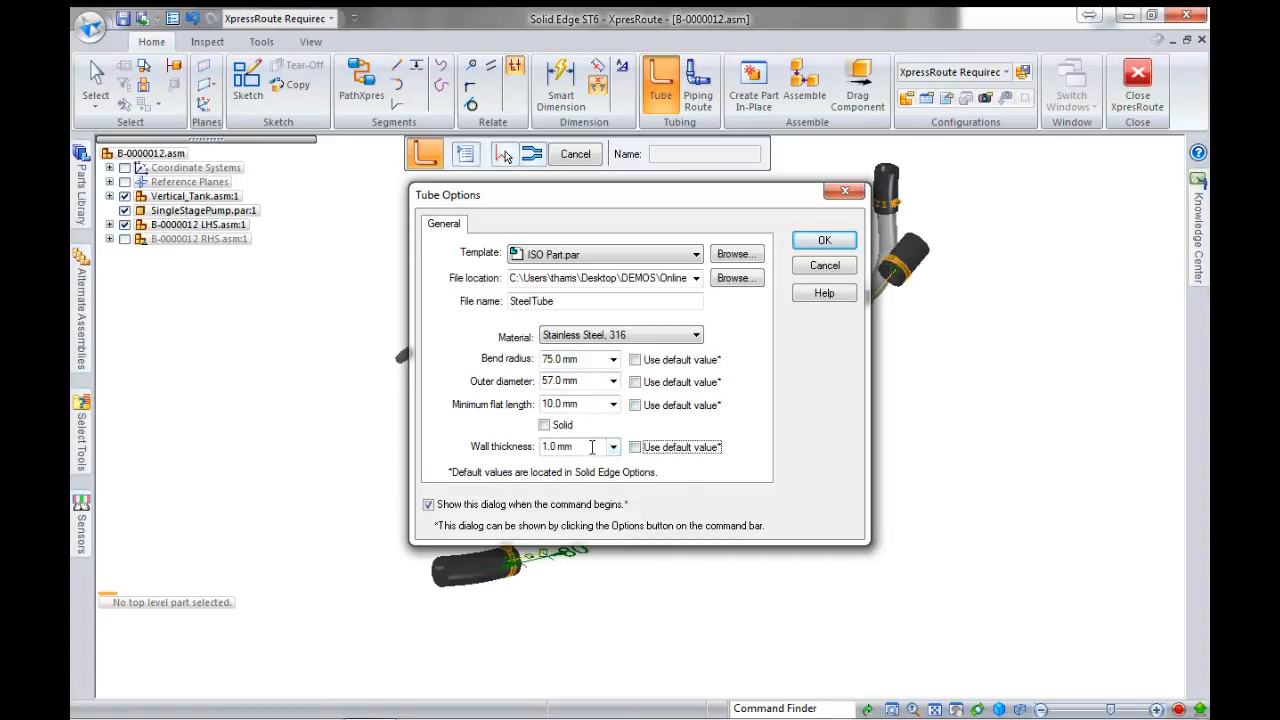
click(815, 243)
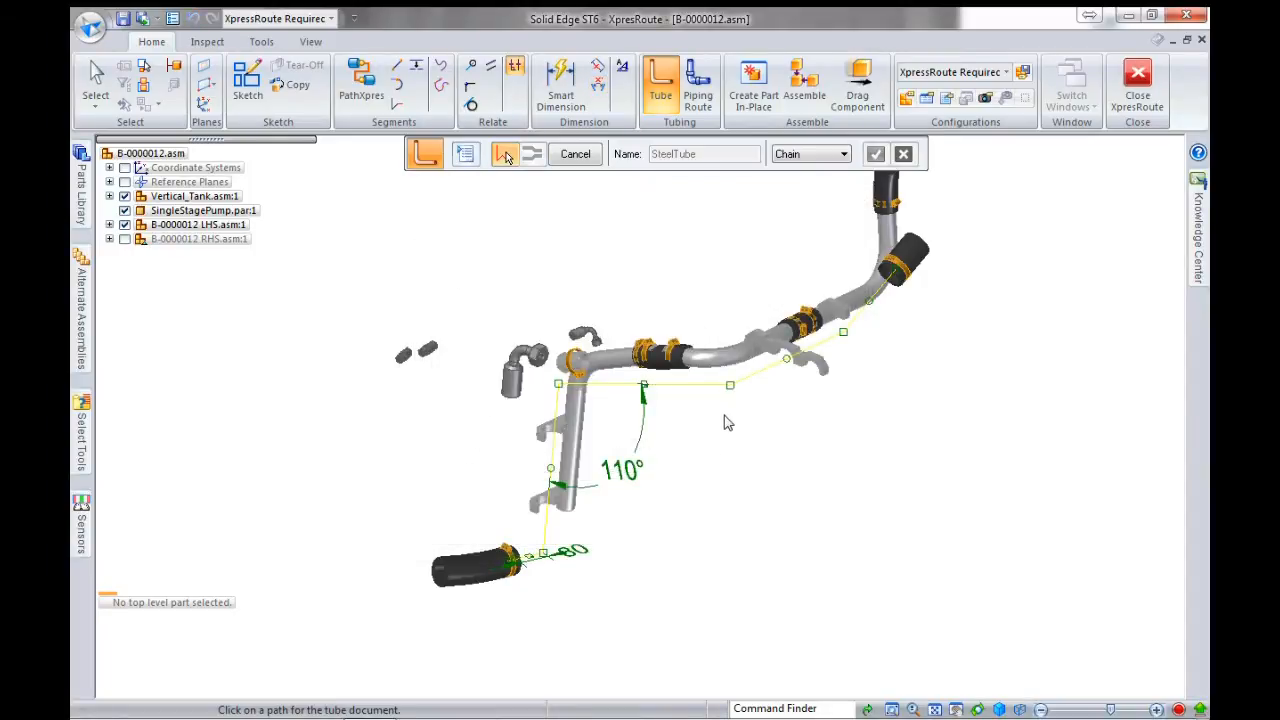
- Generate the steel tube along the whole path chain between the two hose ends and finish it
click(714, 385)
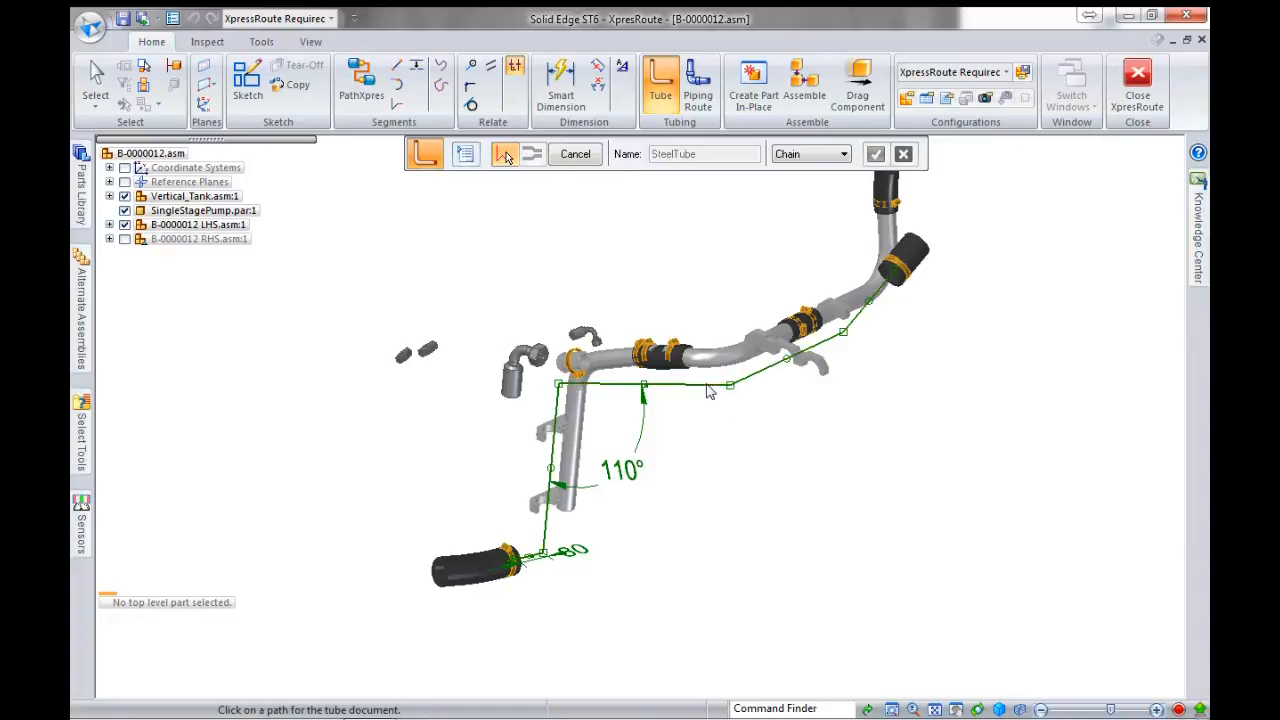
right_click(751, 443)
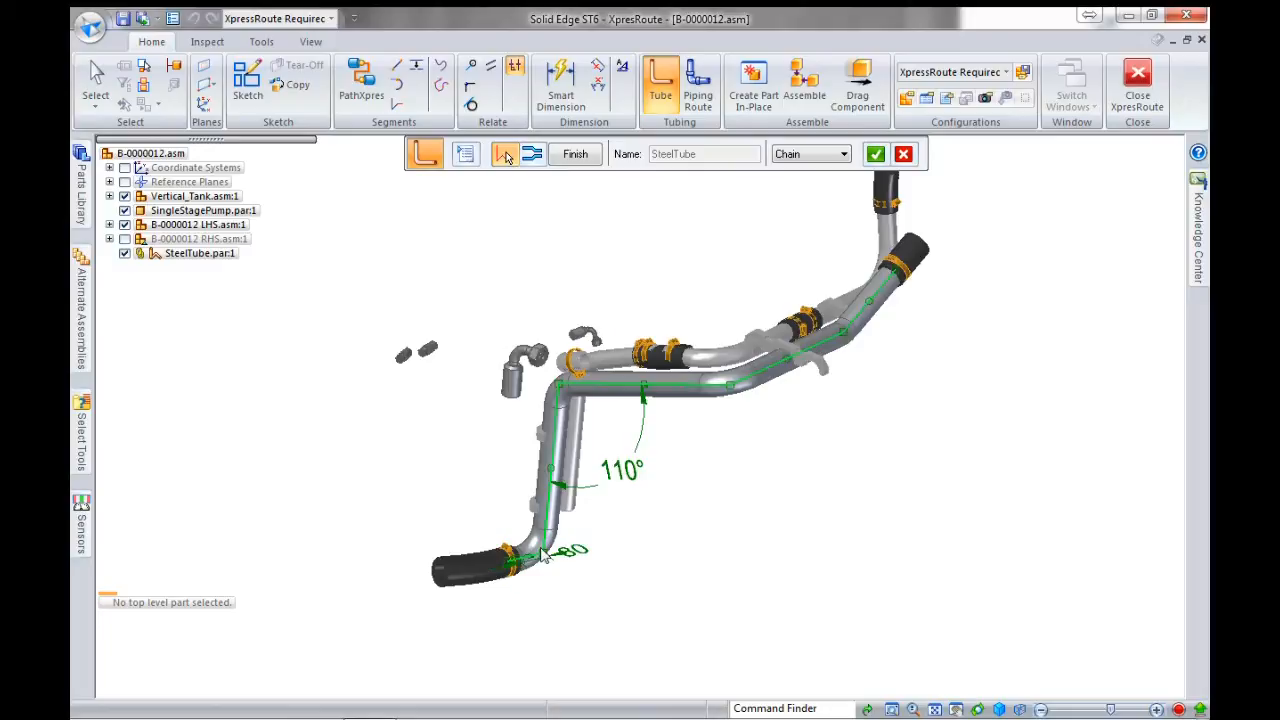
scroll(525, 578, up, 3)
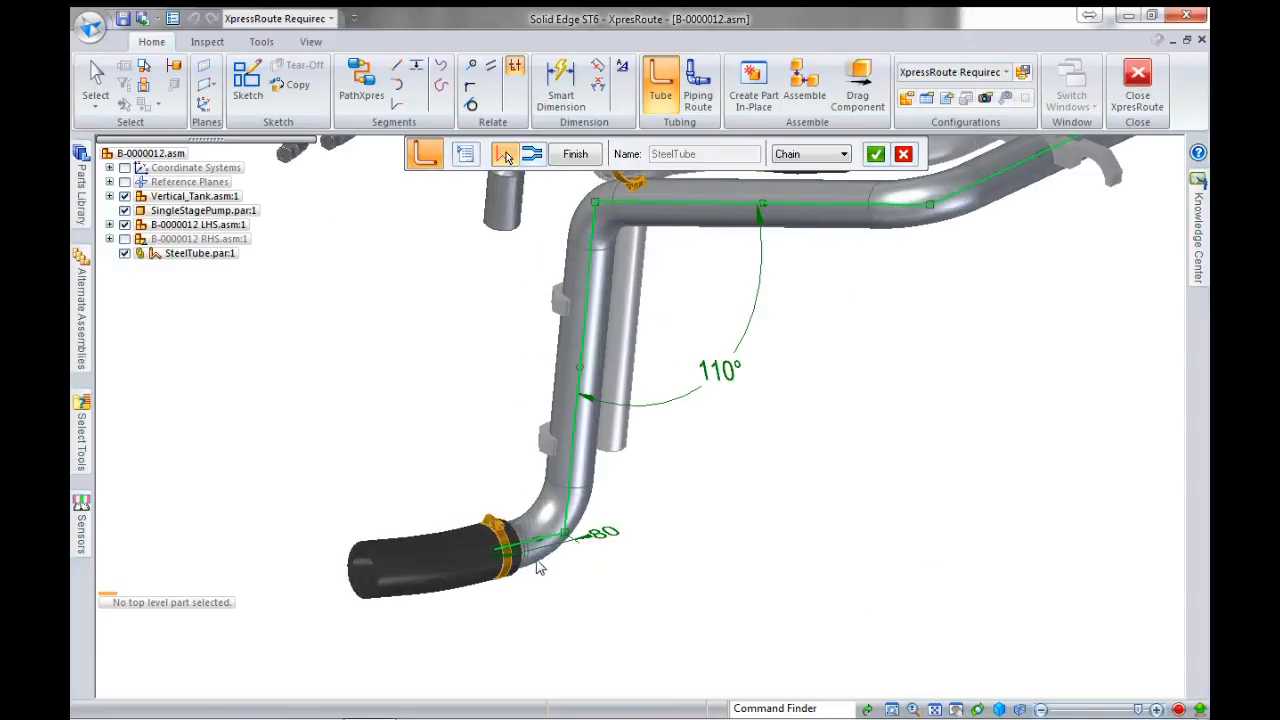
scroll(538, 568, down, 3)
middle_drag(714, 503, 677, 487)
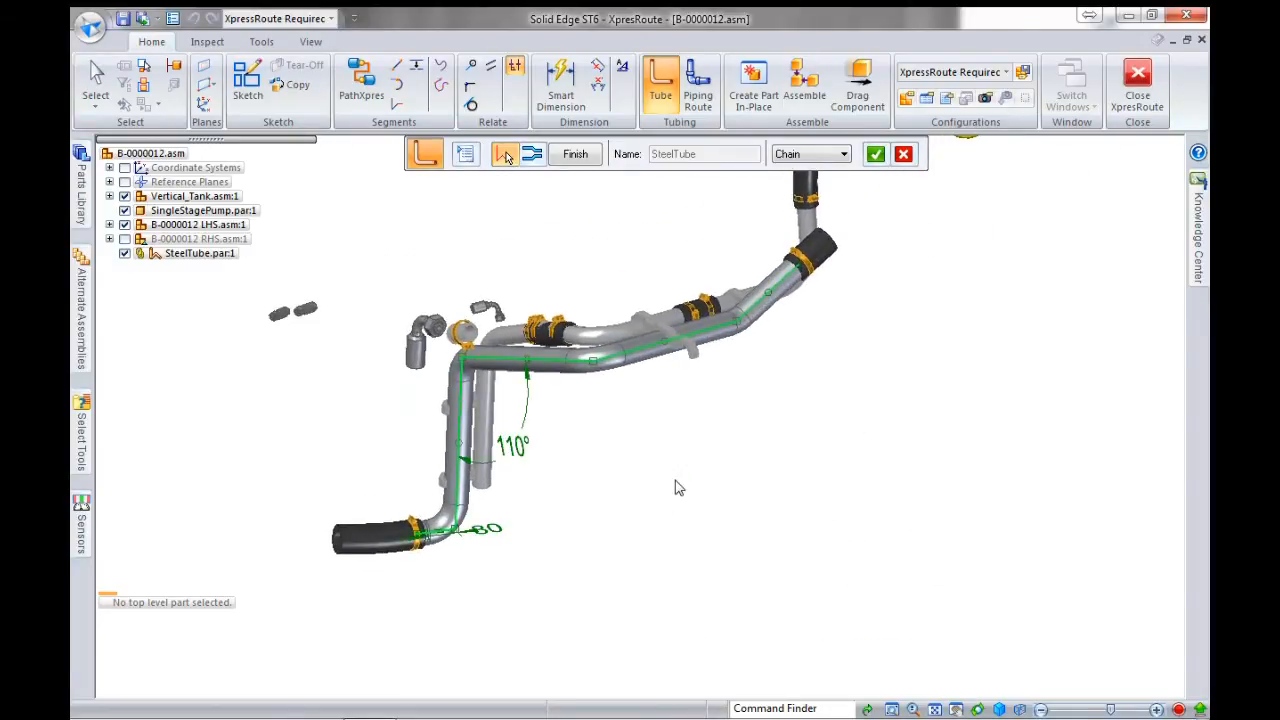
right_click(718, 399)
key(Escape)
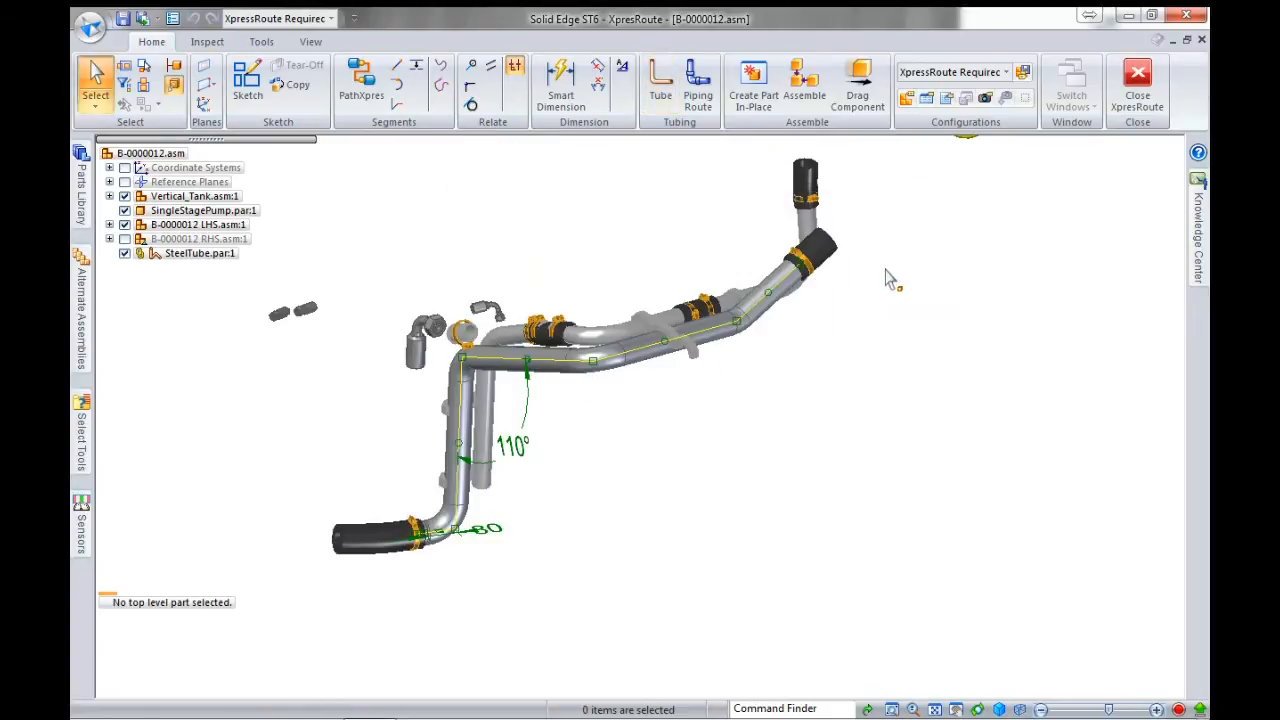
- Hide the hose covering the tube's upper end to expose the tube end inside the clamp
right_click(828, 243)
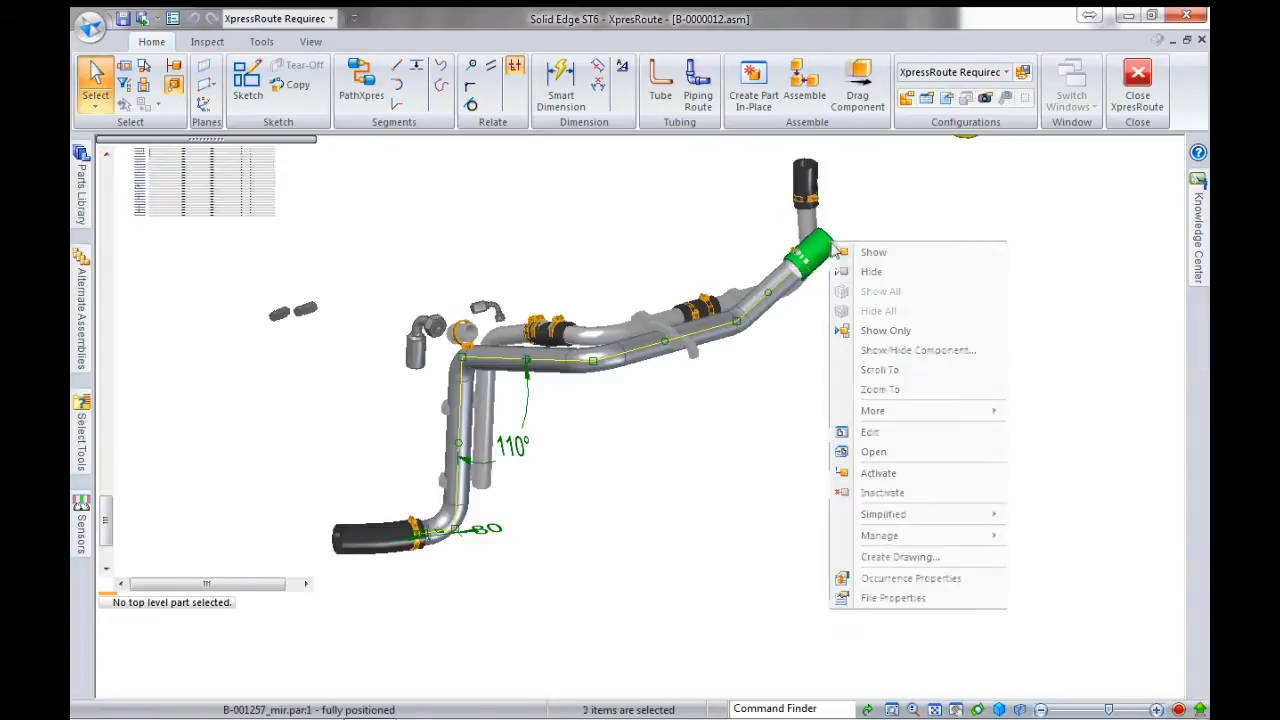
click(862, 272)
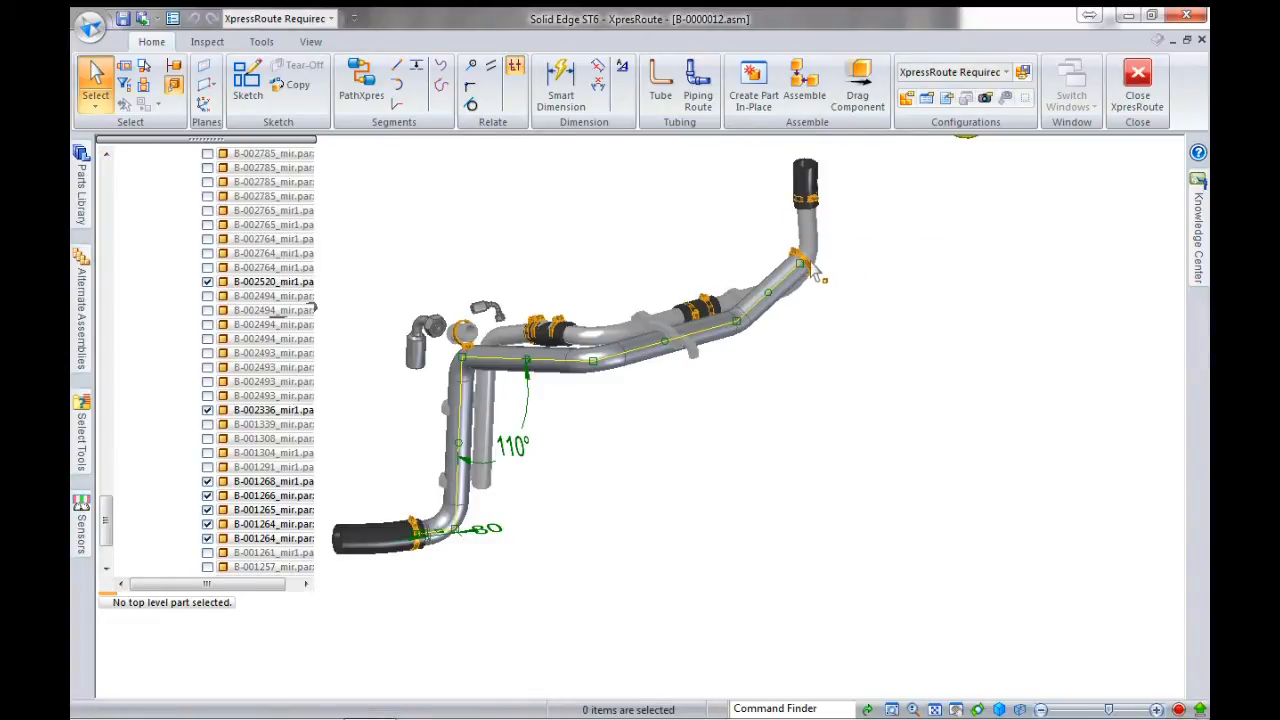
scroll(816, 262, up, 5)
scroll(816, 260, up, 2)
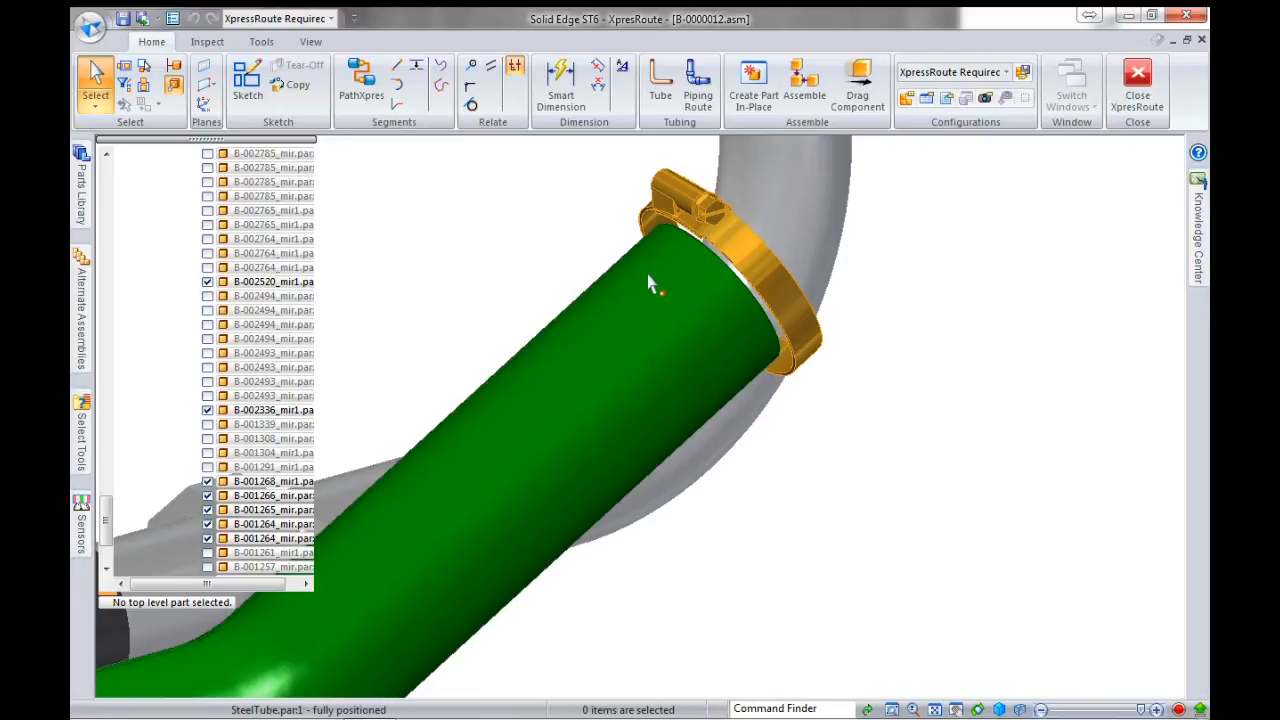
- Edit the steel tube's definition and extend End 1 by 25 mm
click(650, 285)
click(716, 343)
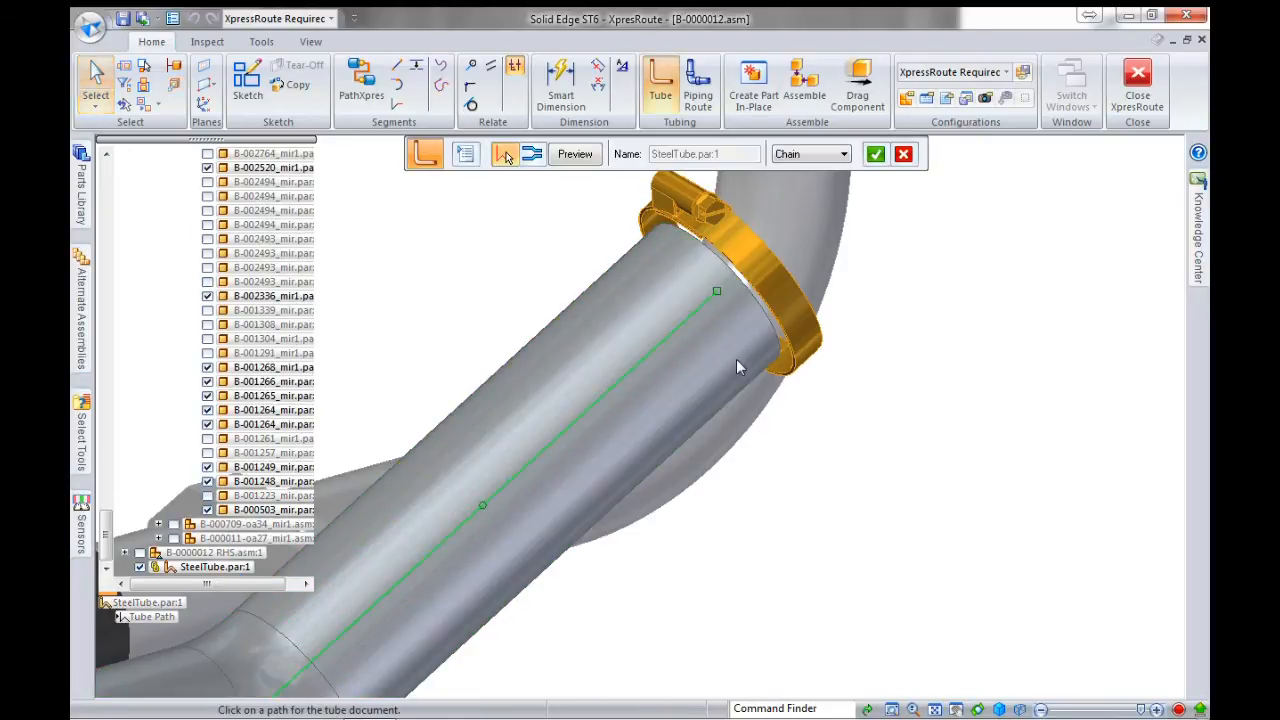
click(533, 157)
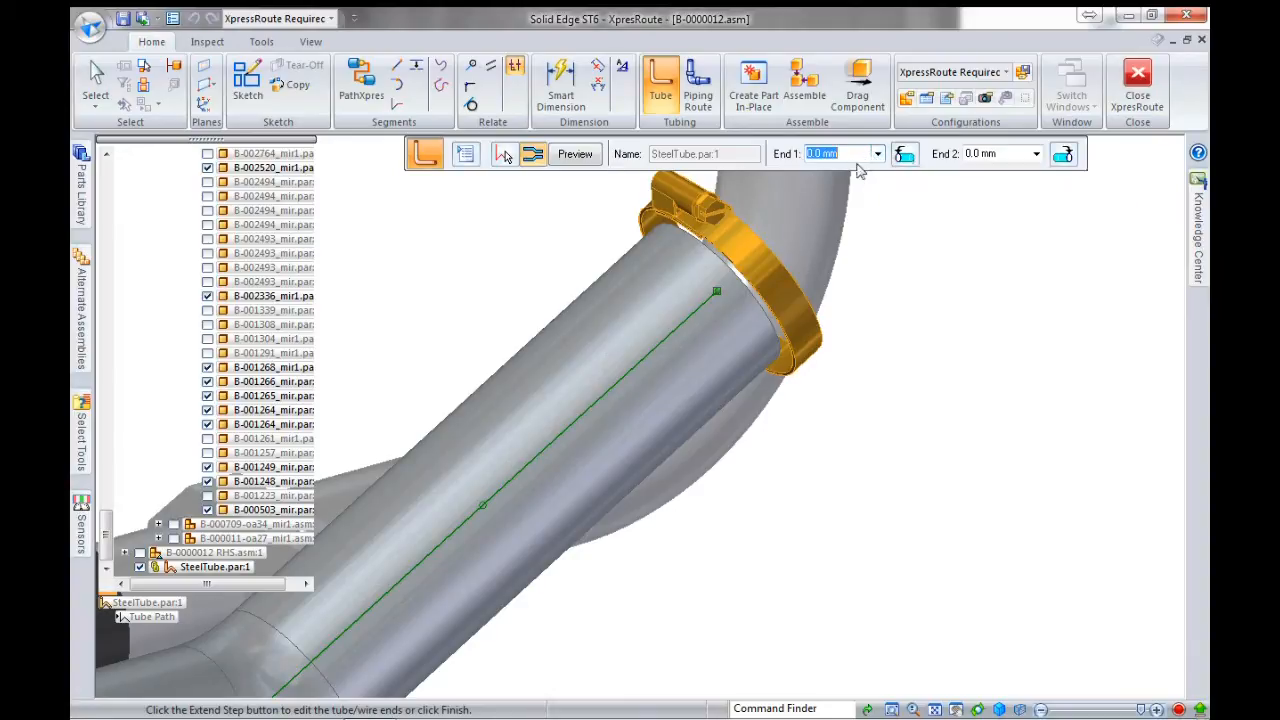
text(25)
- Open the end treatment options for End 1 and choose the Expand type
click(903, 153)
click(642, 292)
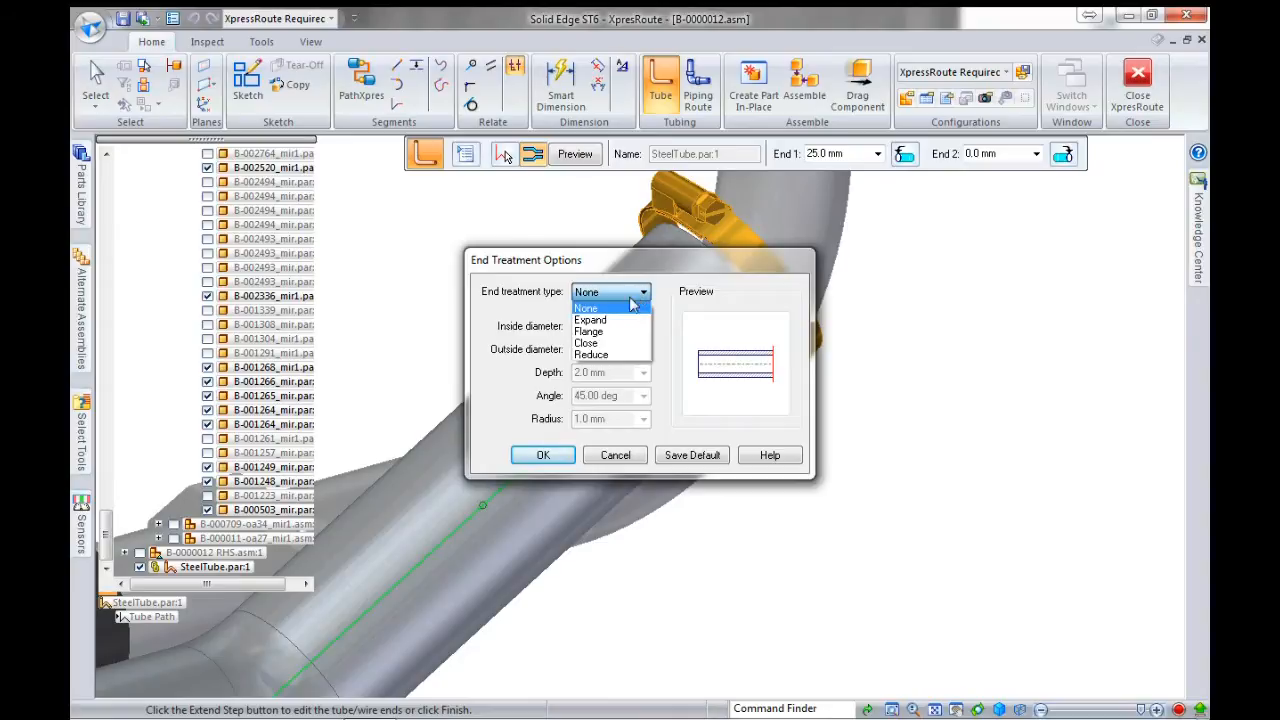
click(617, 320)
- Preview the Flange, Close and Reduce end treatments for End 1, and return to Expand
click(625, 292)
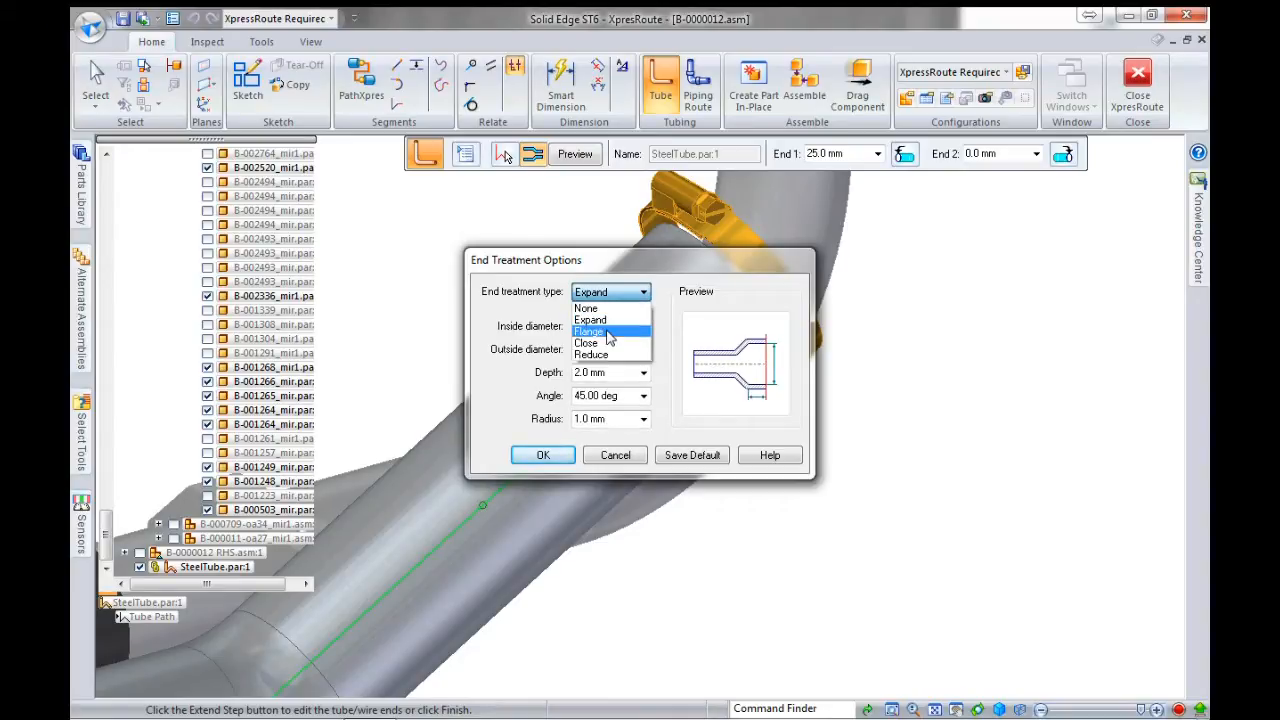
click(617, 331)
click(622, 292)
click(614, 345)
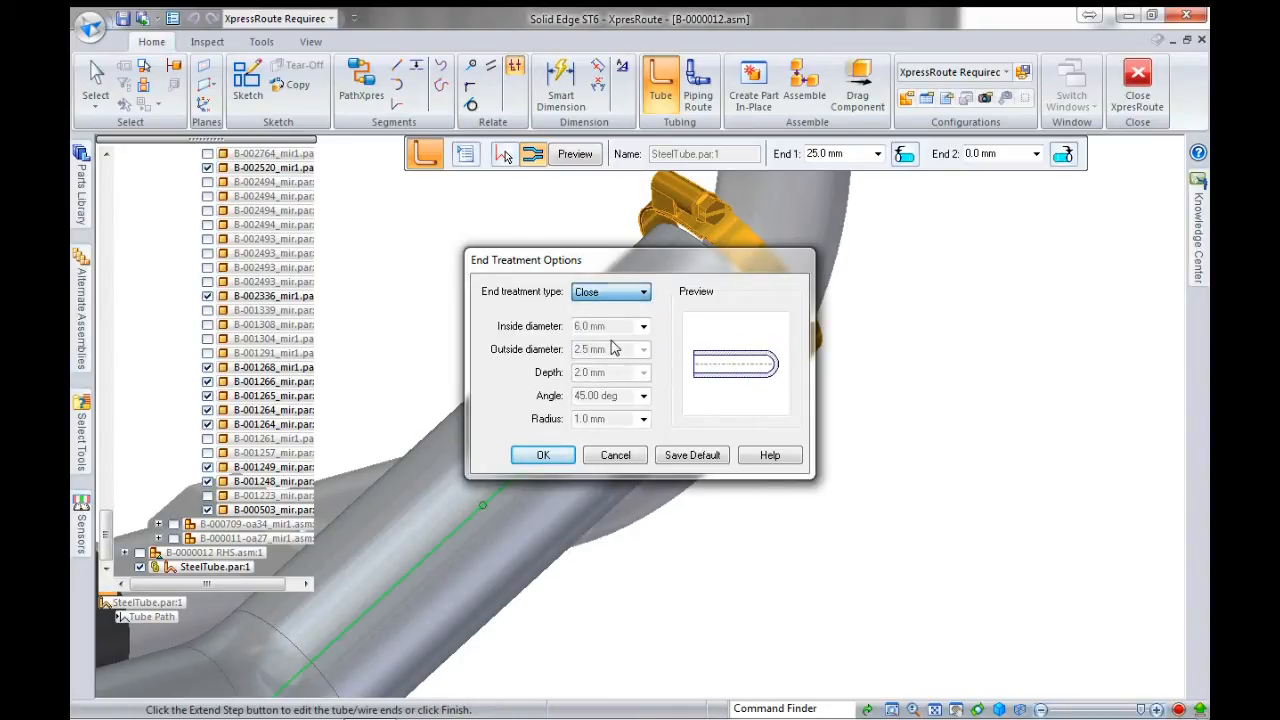
click(620, 292)
click(614, 355)
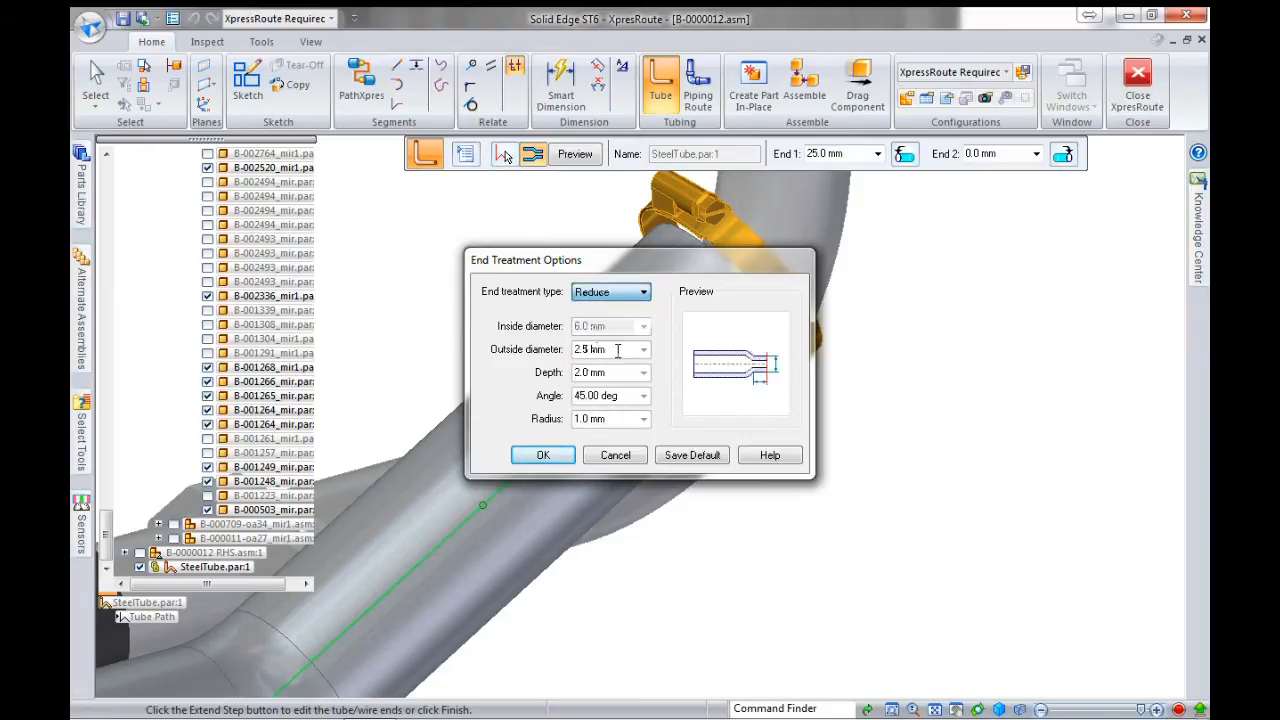
click(625, 292)
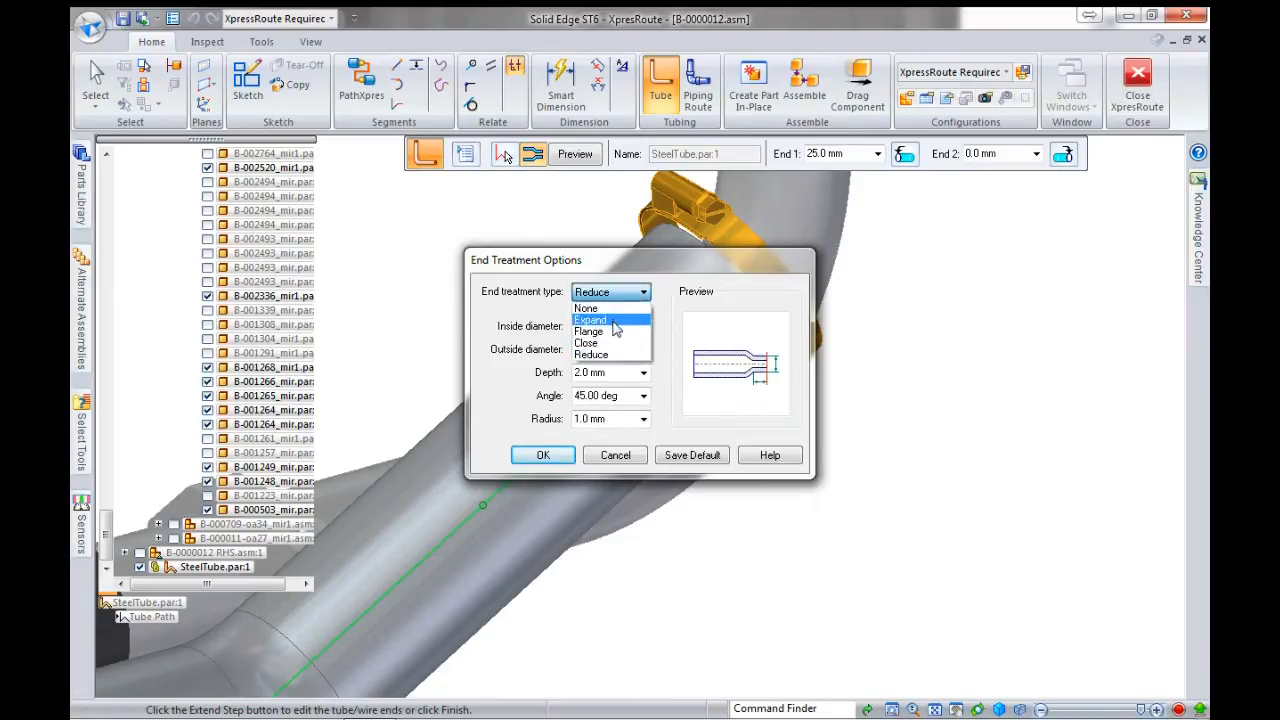
click(614, 321)
- Apply an Expand treatment to End 1 with a 60 mm inside diameter and 5 mm depth, and preview the tube
click(611, 325)
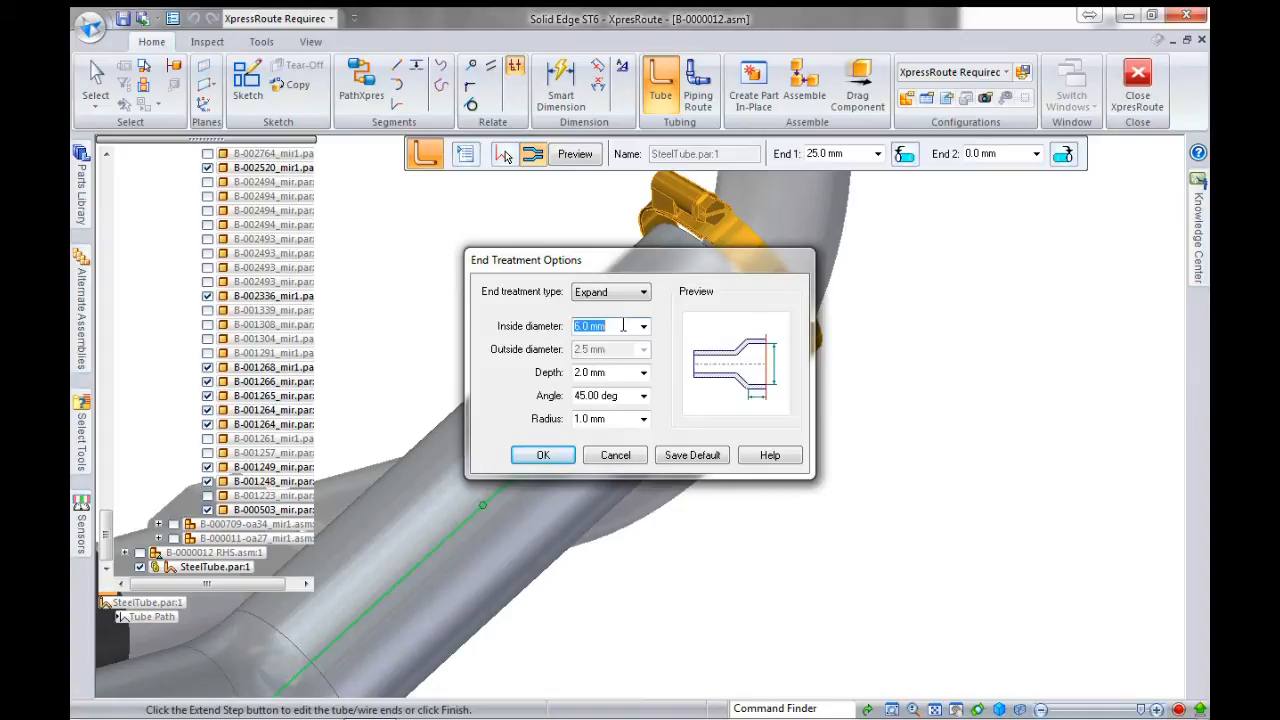
text(60)
click(613, 371)
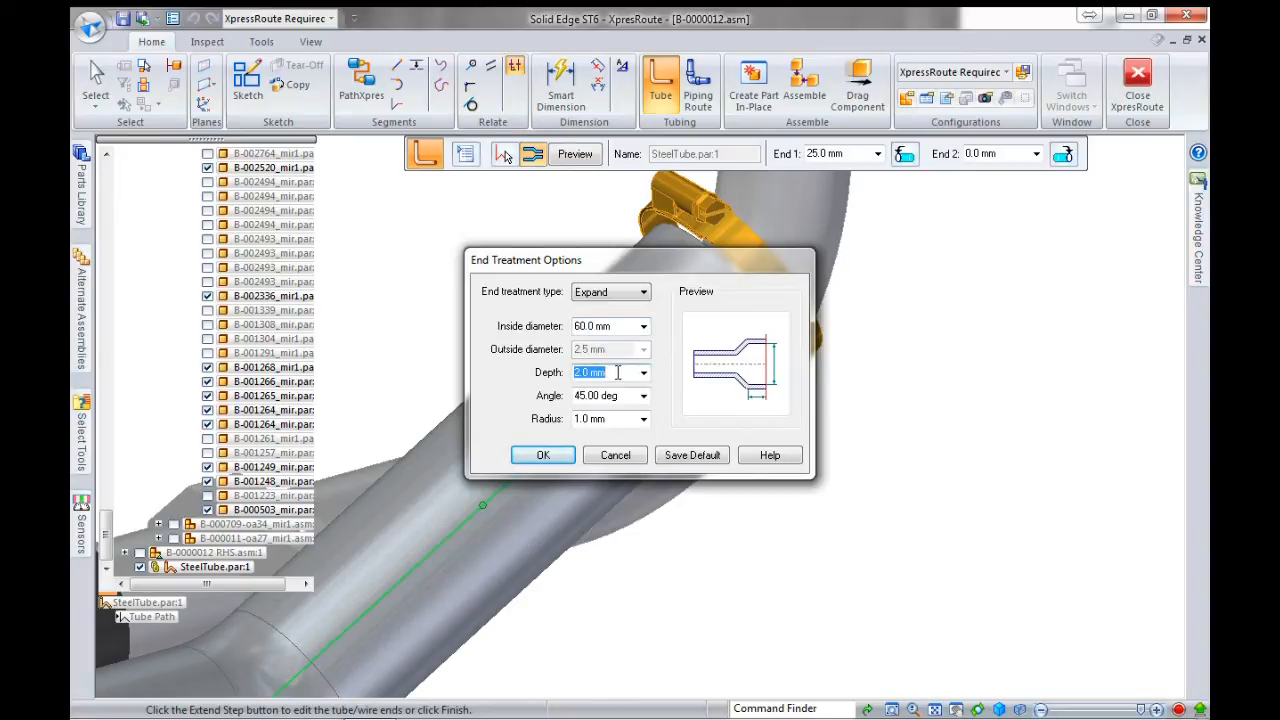
text(5)
click(627, 395)
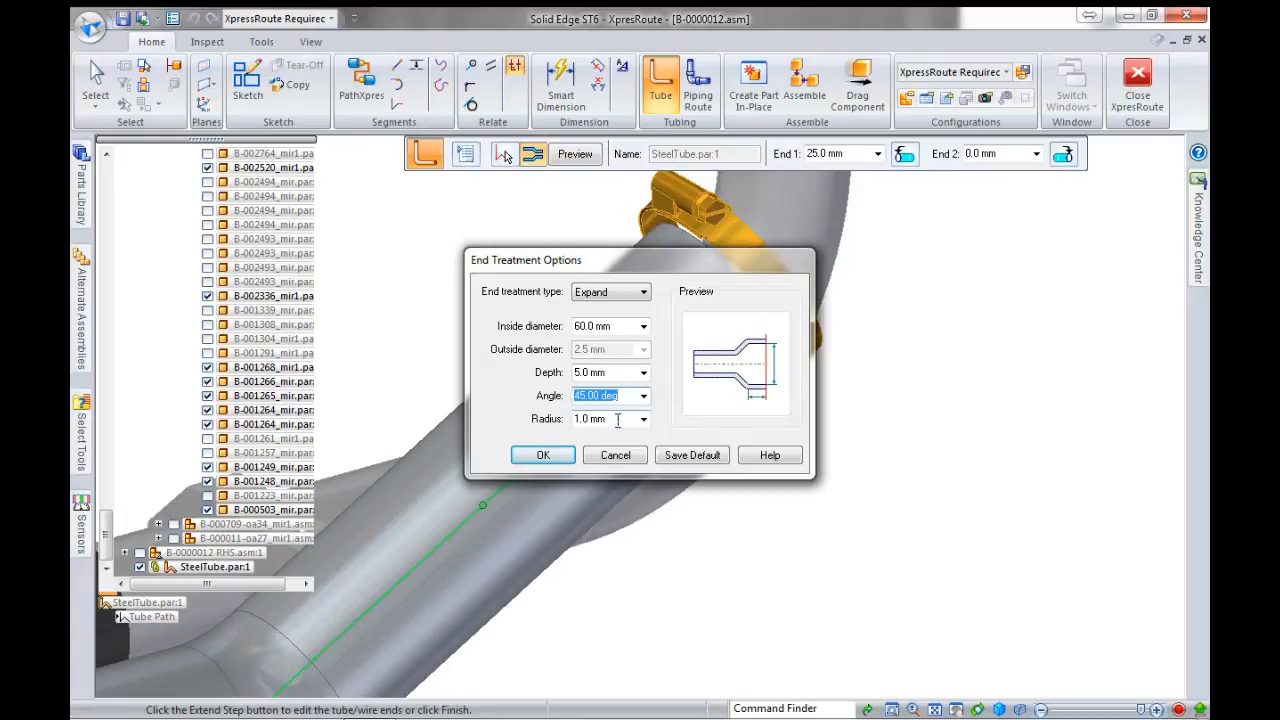
click(548, 456)
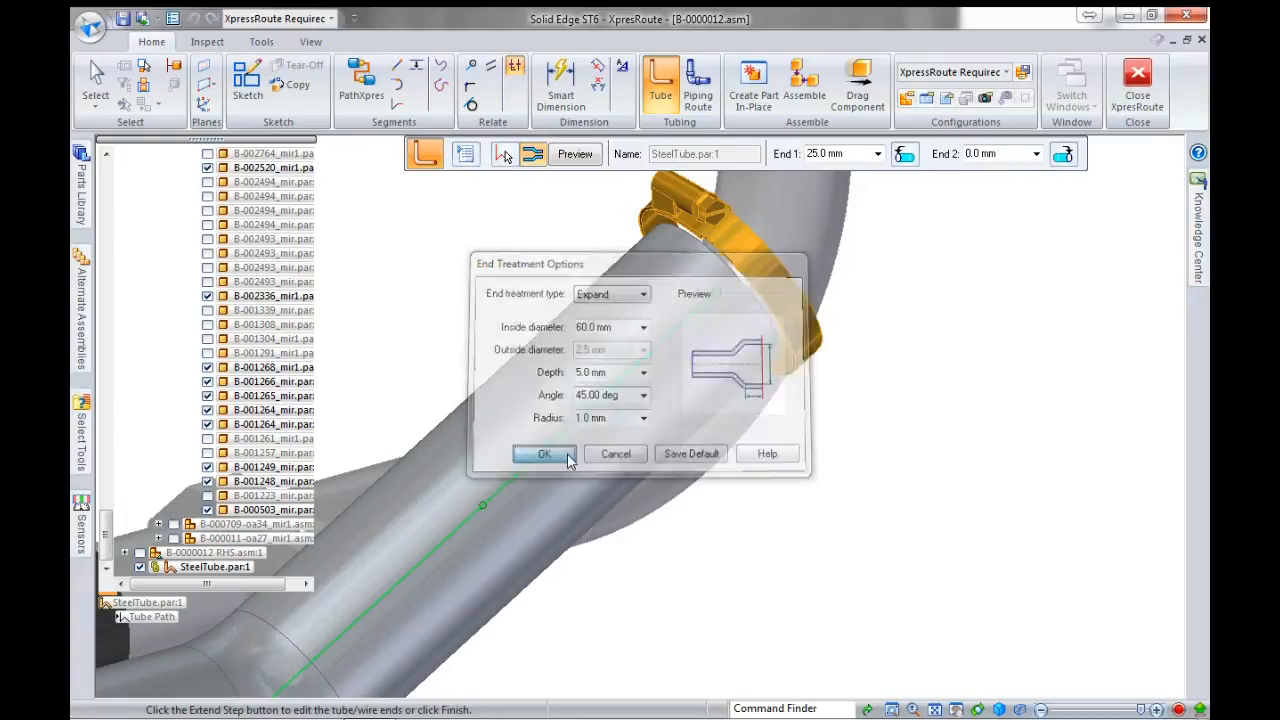
click(575, 156)
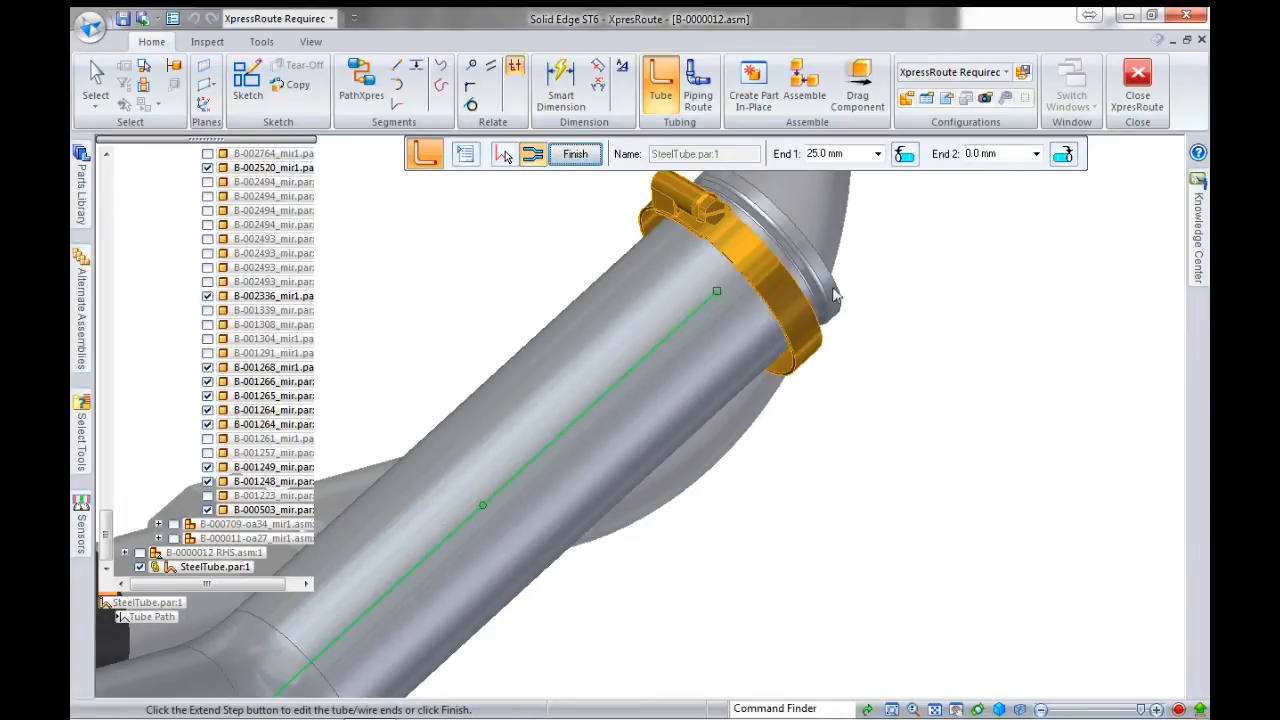
scroll(837, 457, down, 1)
scroll(854, 303, up, 2)
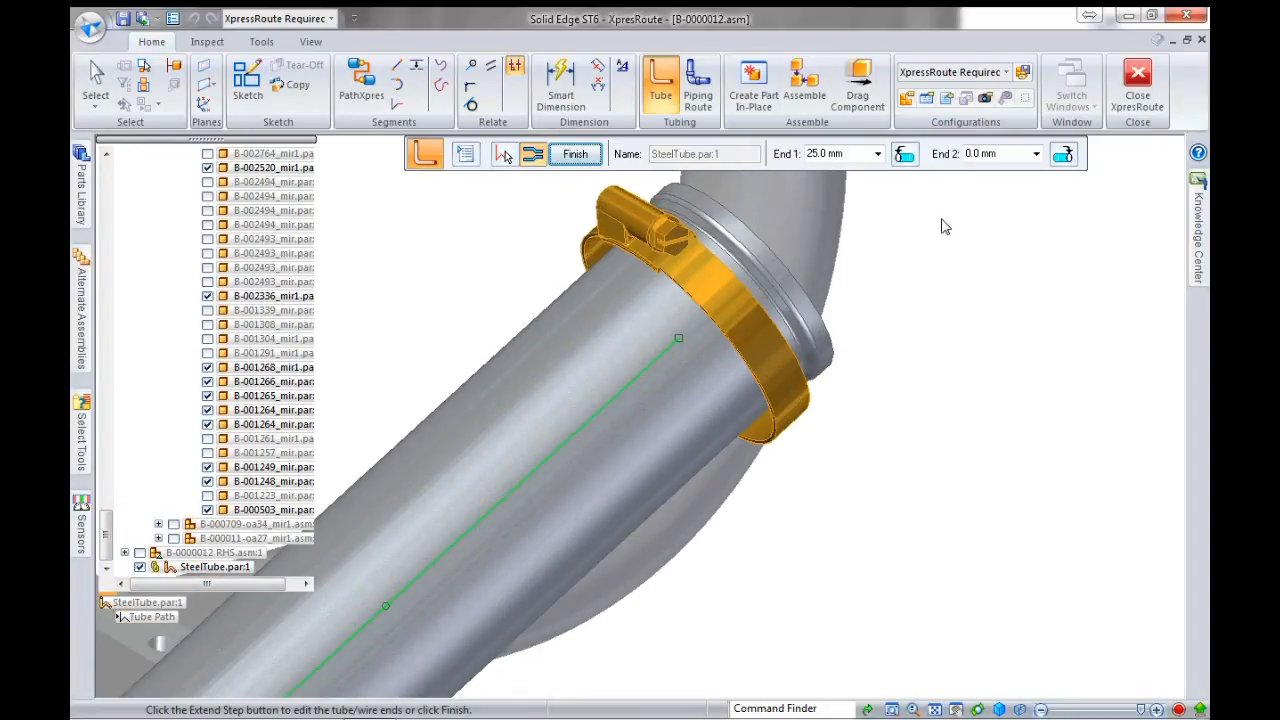
- Extend End 2 of the tube by 25 mm and choose Expand as its end treatment type
click(1010, 156)
text(25)
click(1062, 155)
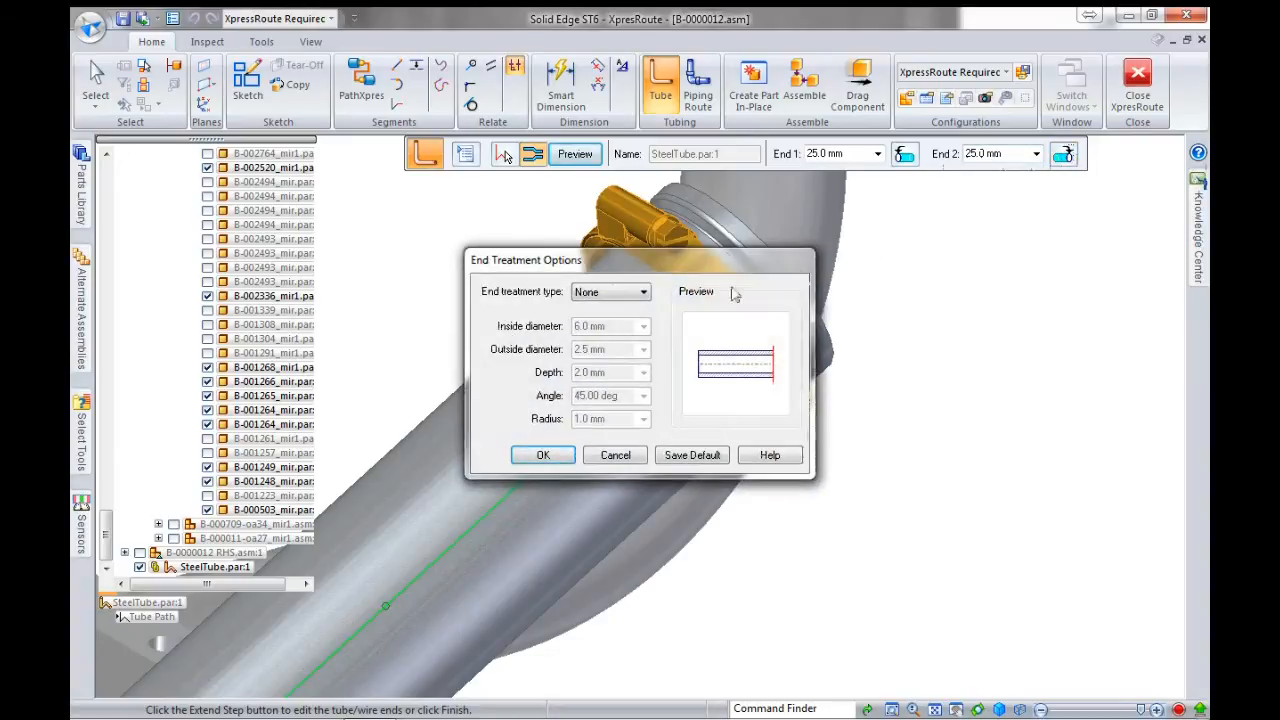
click(645, 292)
click(615, 321)
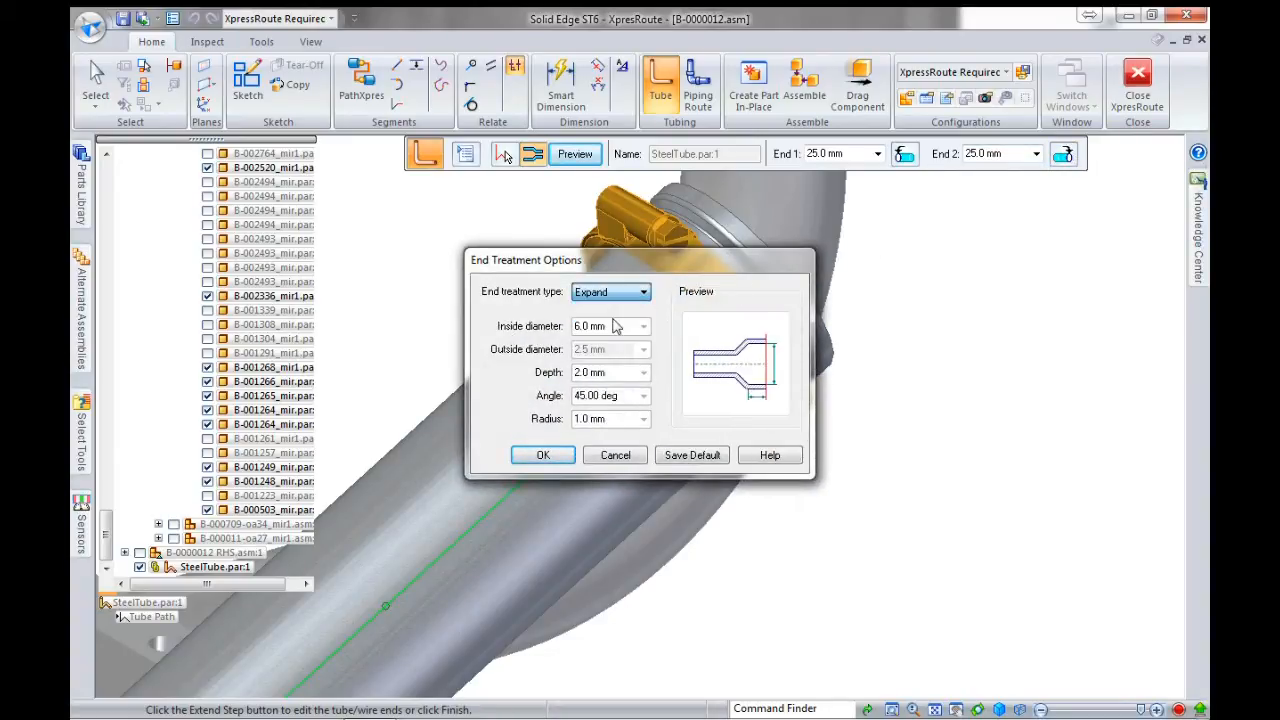
- Set the End 2 expansion to a 60 mm inside diameter and 5 mm depth, and accept the treatment
click(618, 326)
text(60)
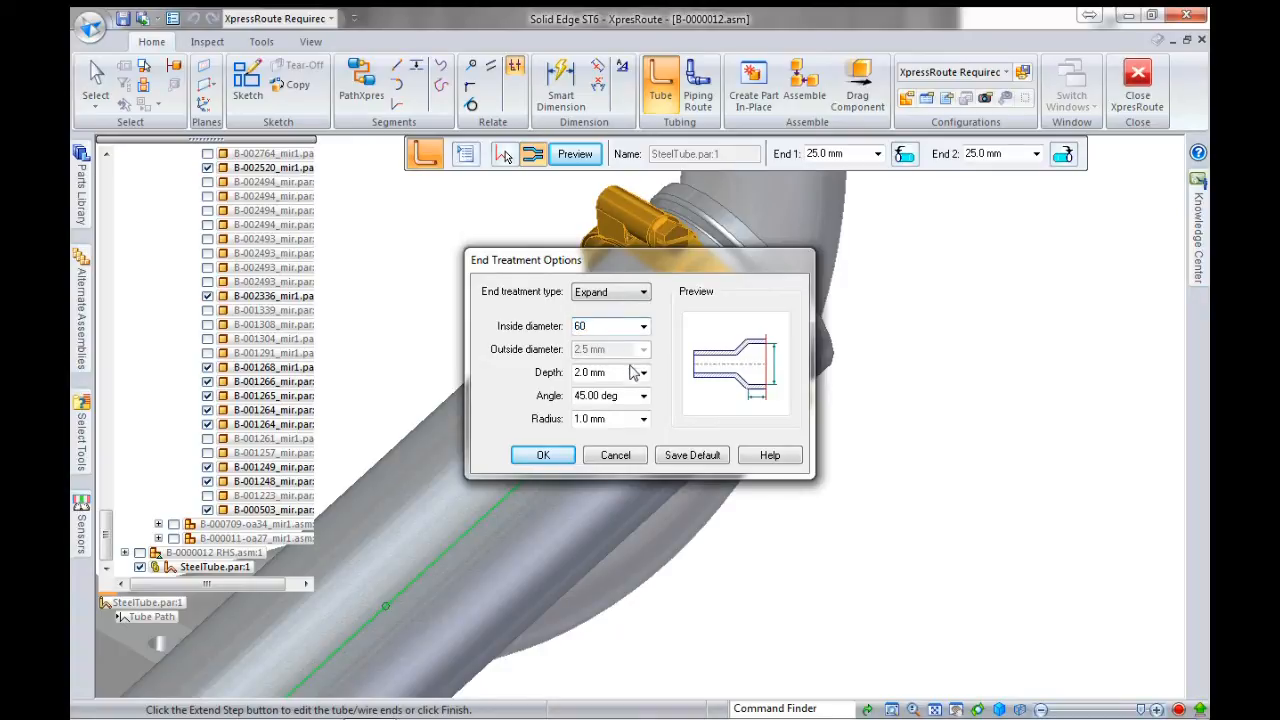
click(628, 372)
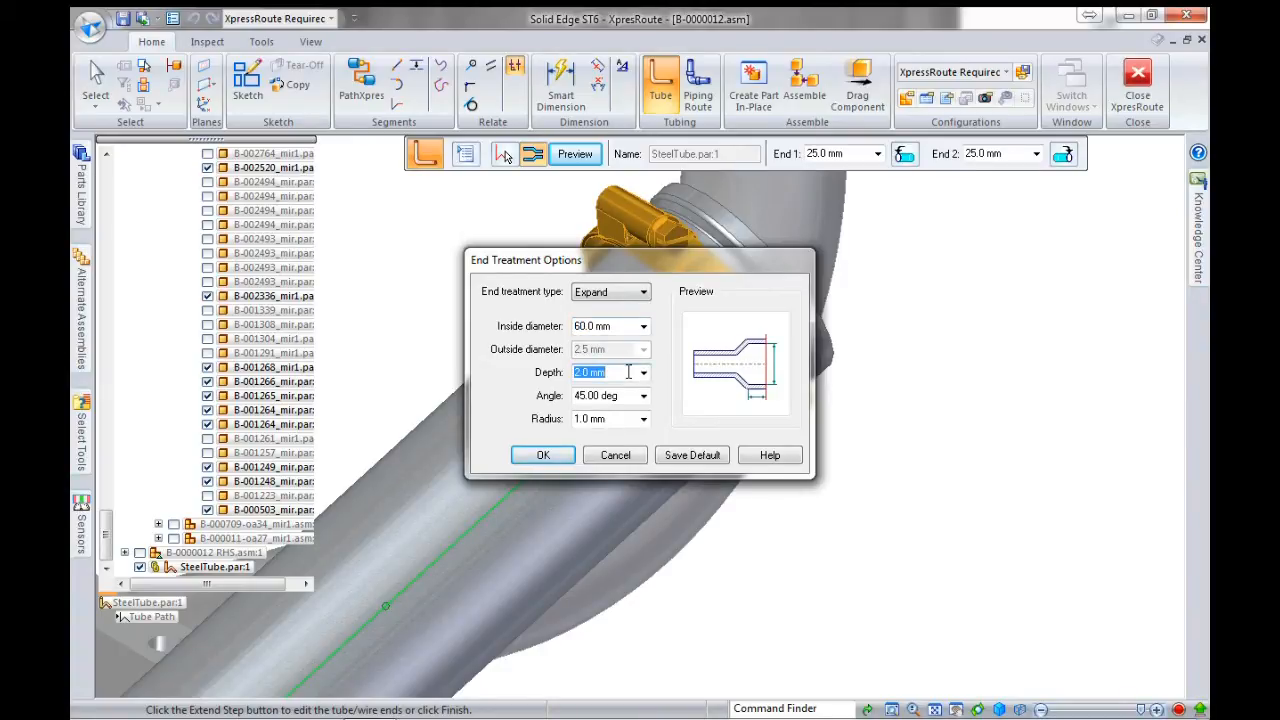
text(5)
click(621, 397)
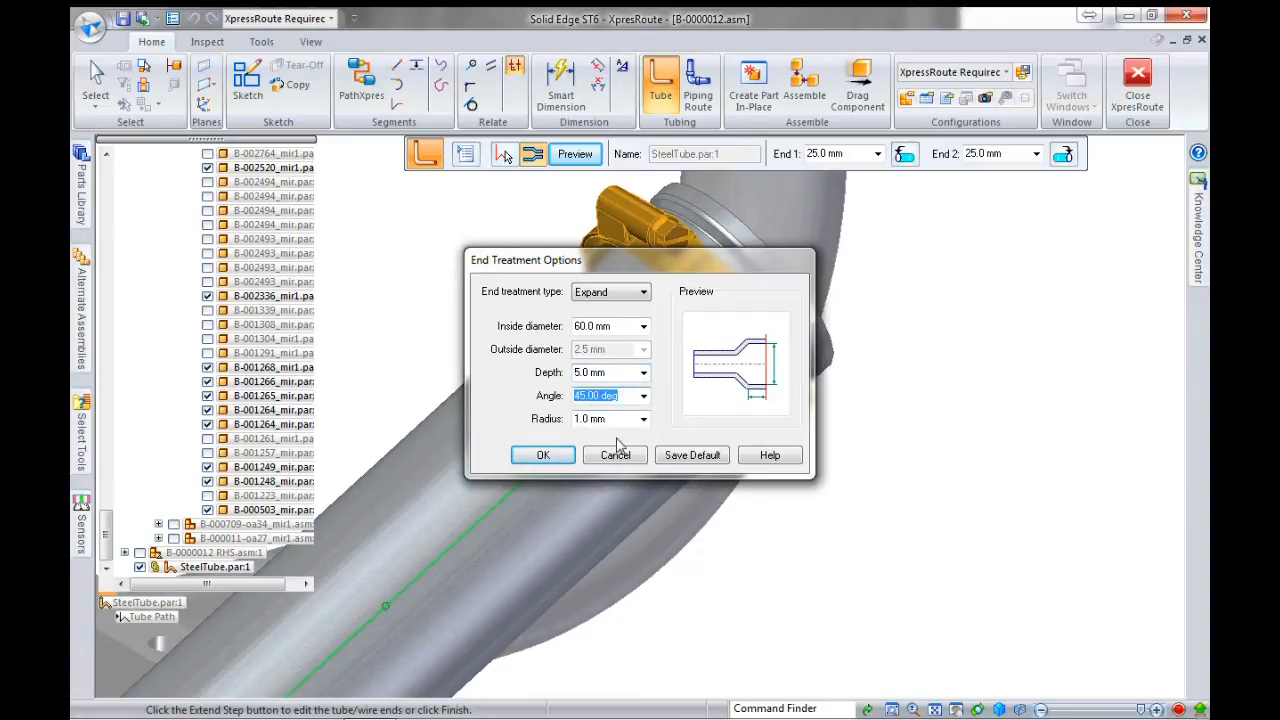
click(565, 461)
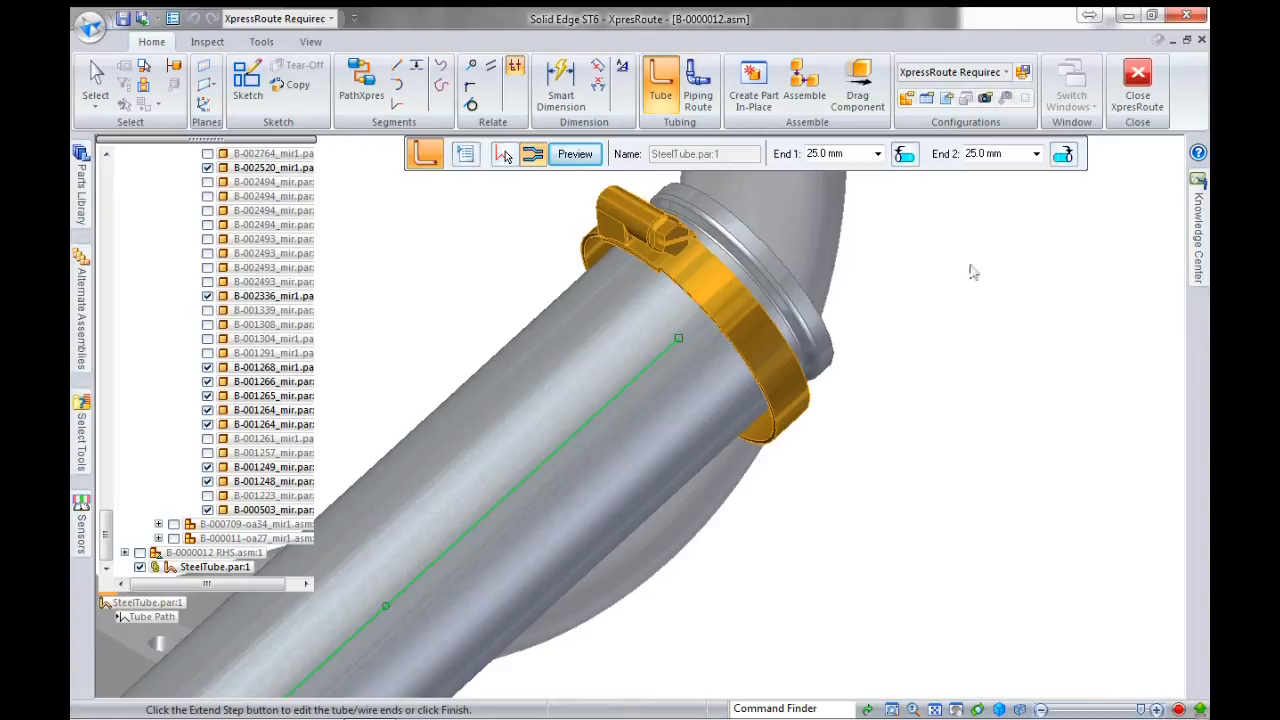
- Preview the steel tube with both treated ends and finish its definition
scroll(971, 268, down, 4)
click(576, 156)
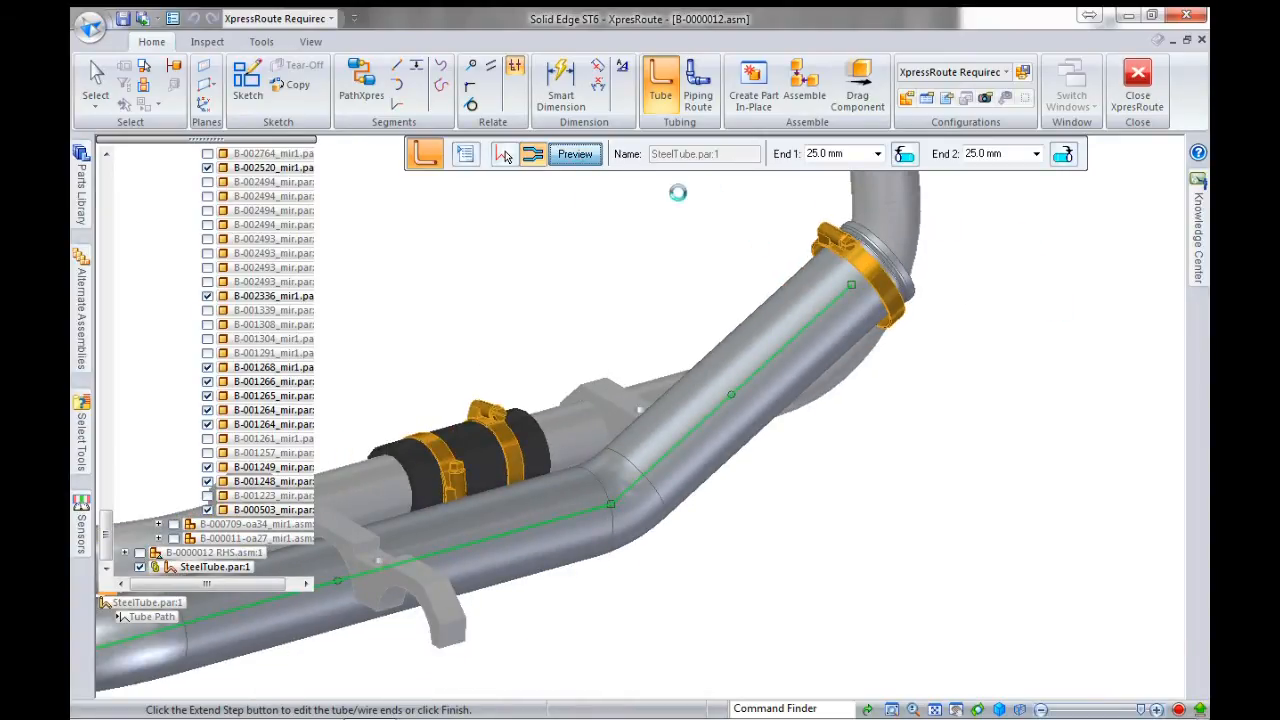
click(576, 155)
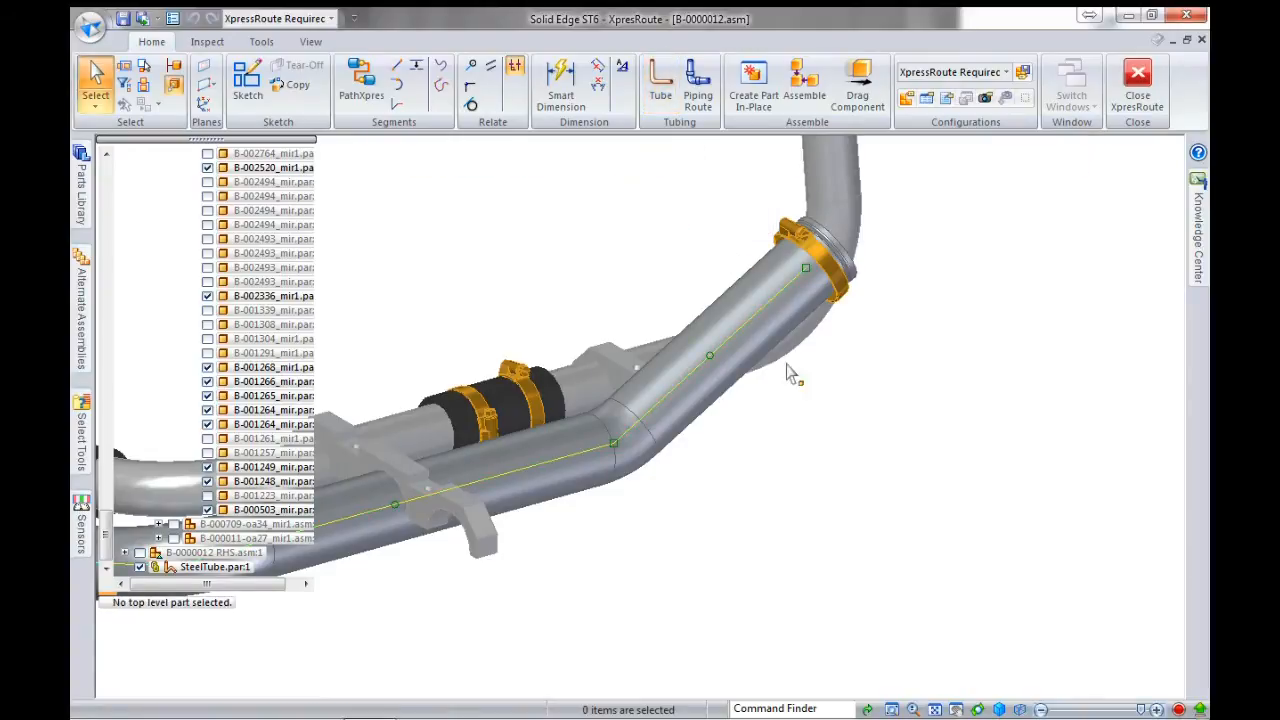
- Examine the finished steel tube along its full length and where its lower end enters the hose
scroll(843, 475, down, 2)
scroll(843, 475, down, 3)
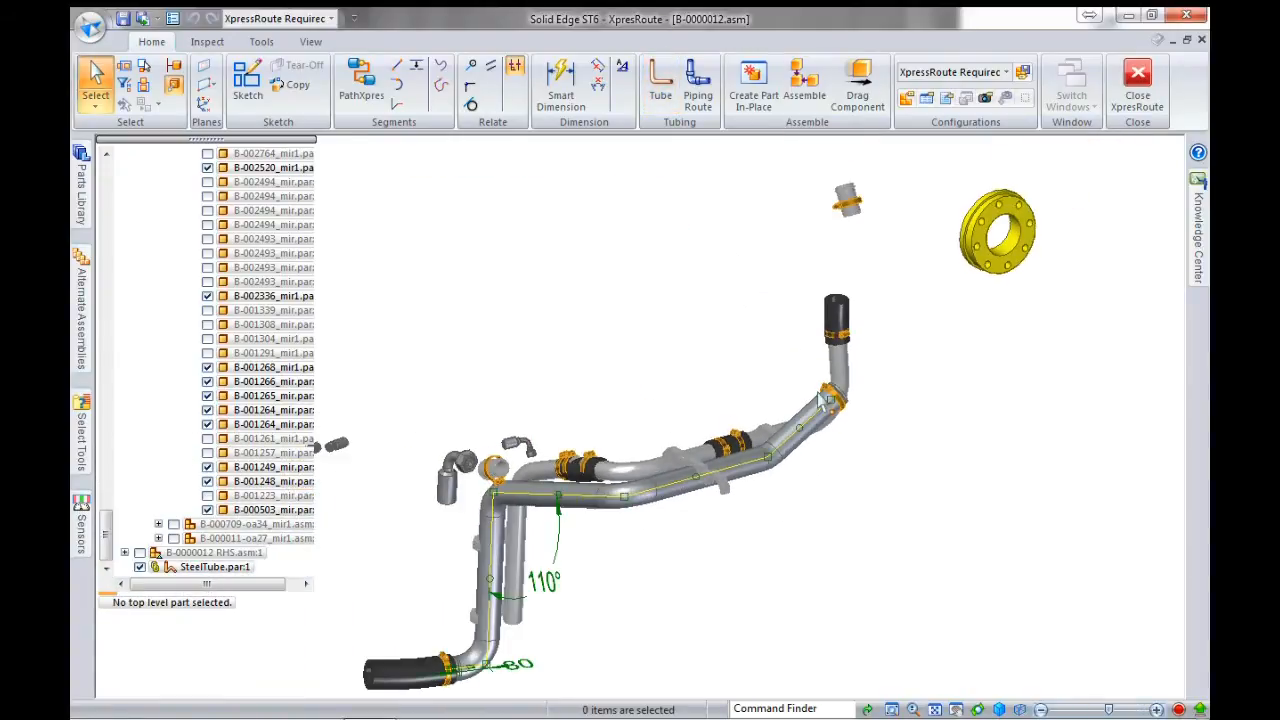
scroll(457, 700, up, 3)
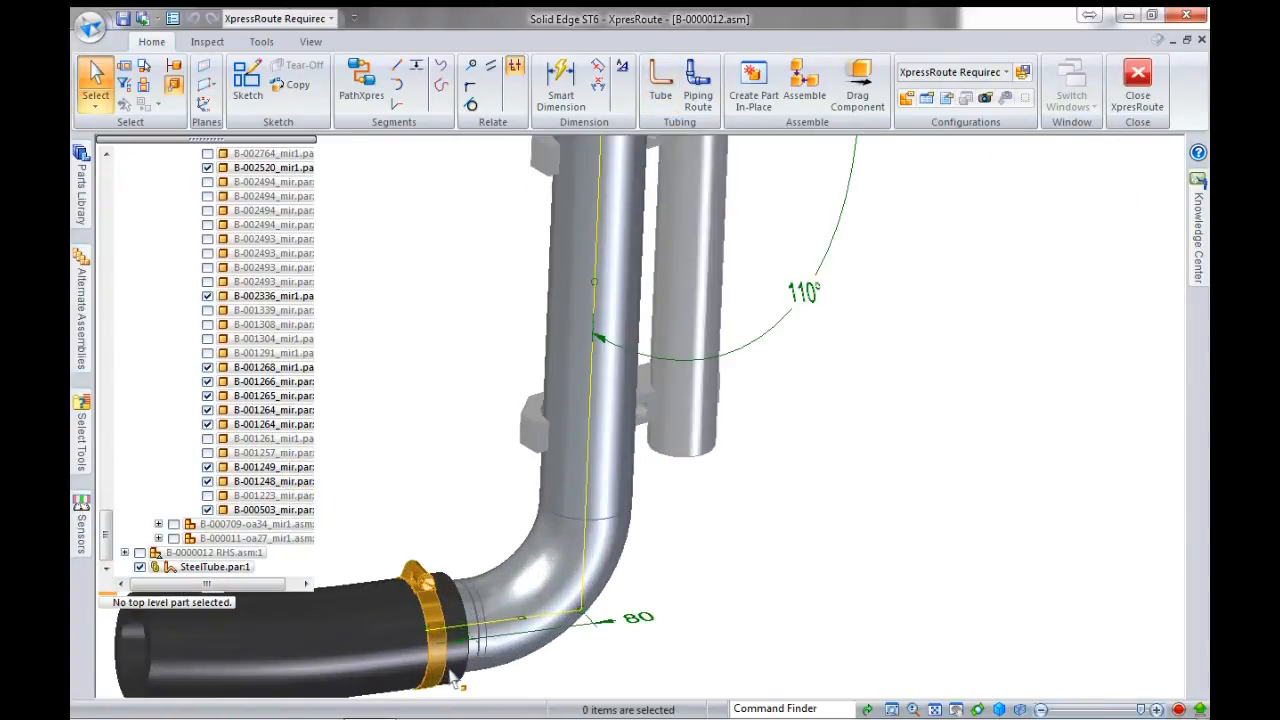
scroll(457, 690, down, 2)
click(472, 590)
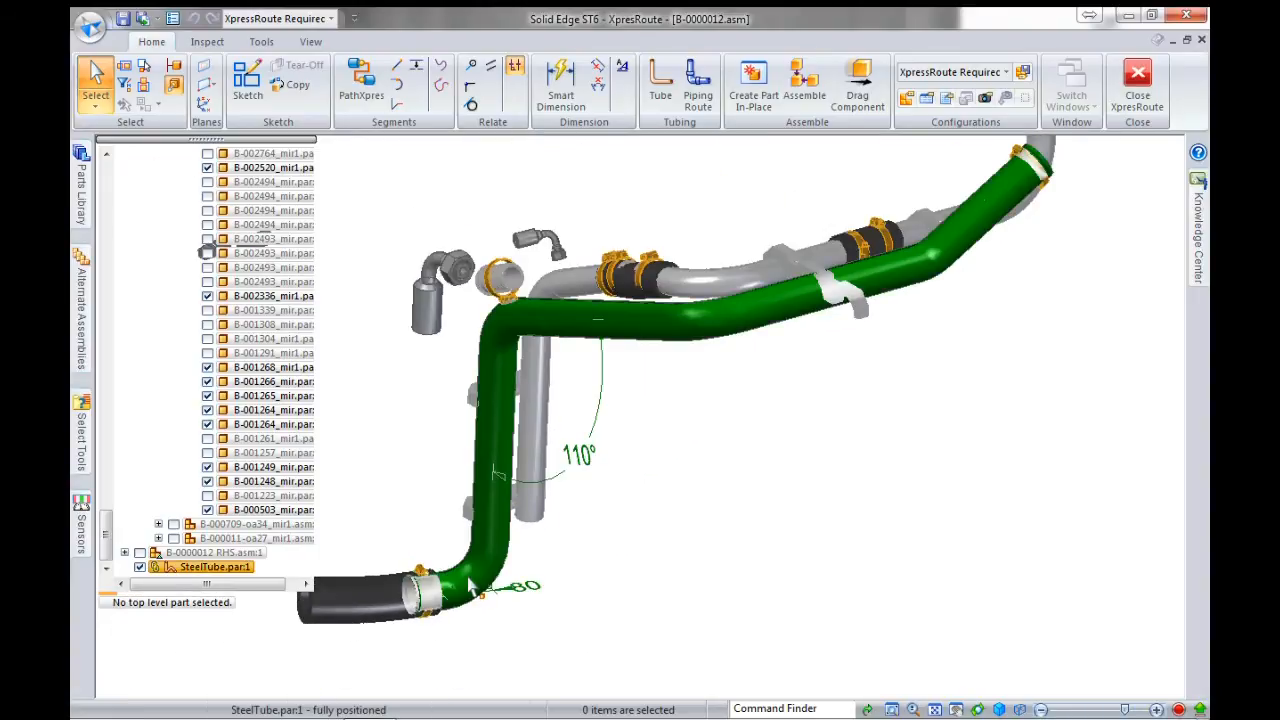
click(540, 644)
scroll(535, 643, down, 2)
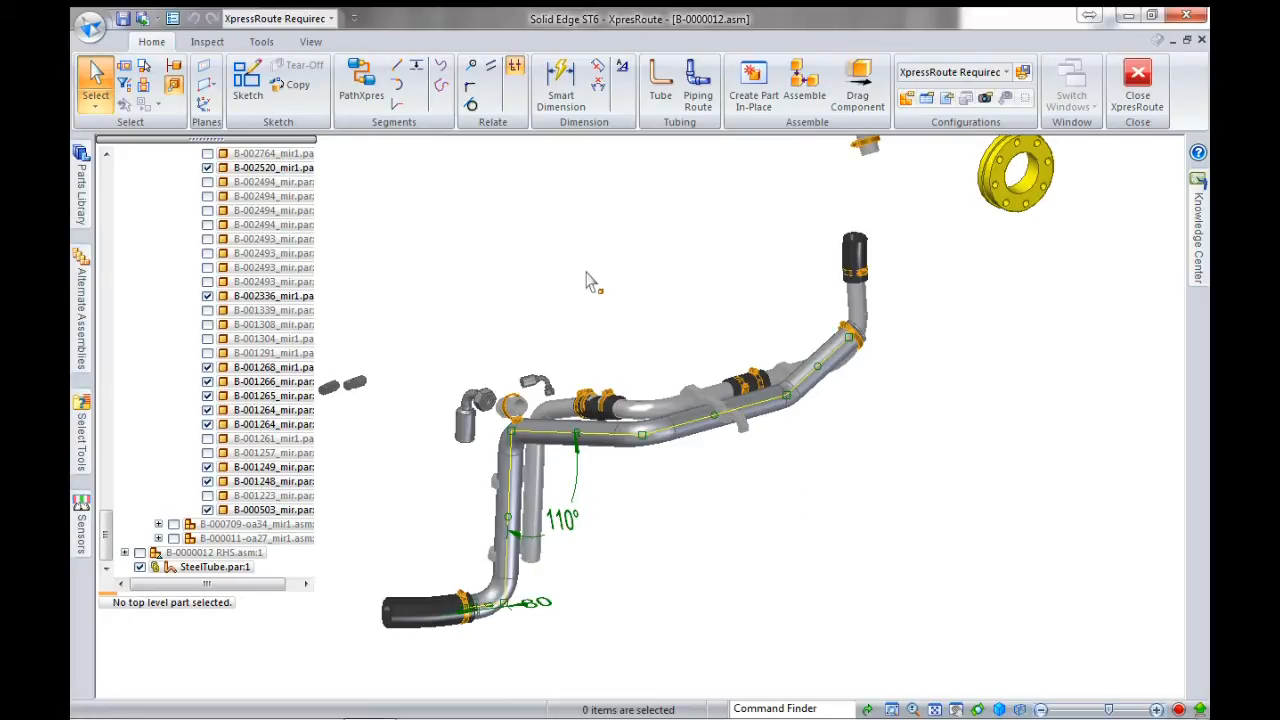
- Generate a PathXpres route from the upper isolated grey fitting to the clamped fitting beside the steel tube's upper bend
click(362, 85)
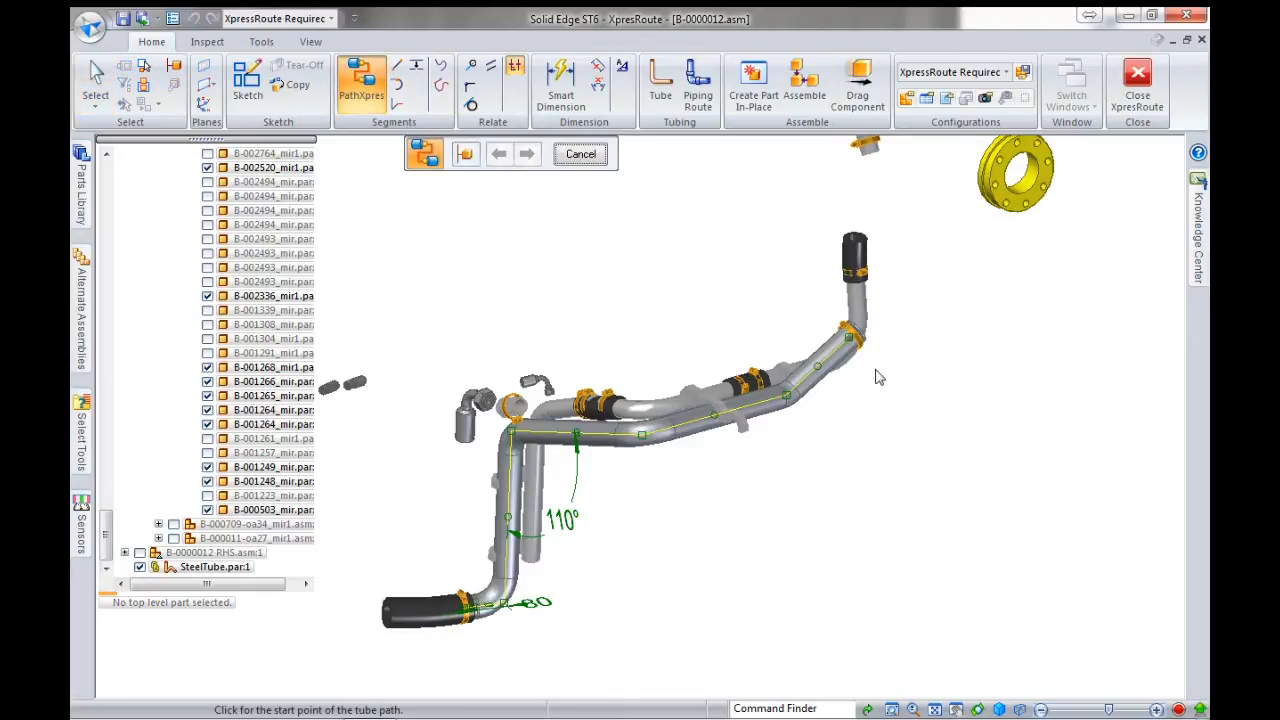
mouse_move(836, 437)
middle_down()
mouse_move(851, 443)
mouse_move(845, 456)
middle_up()
scroll(940, 200, up, 6)
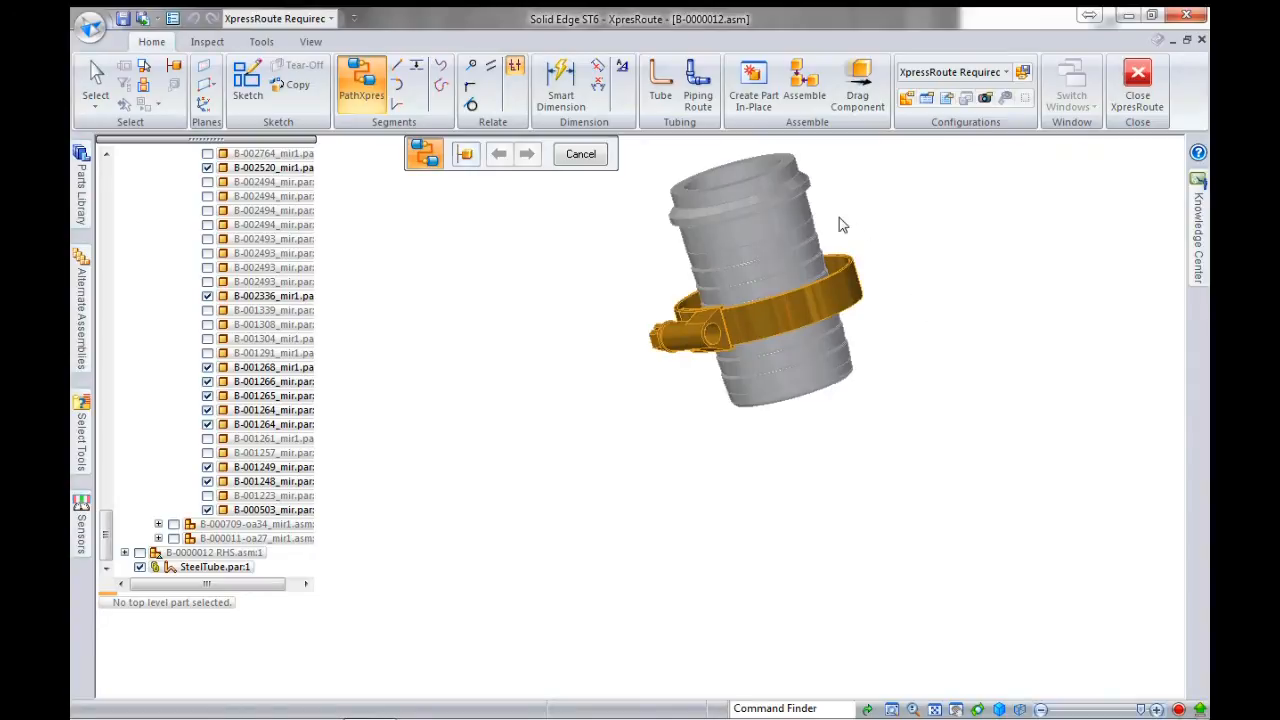
click(782, 218)
scroll(932, 172, down, 6)
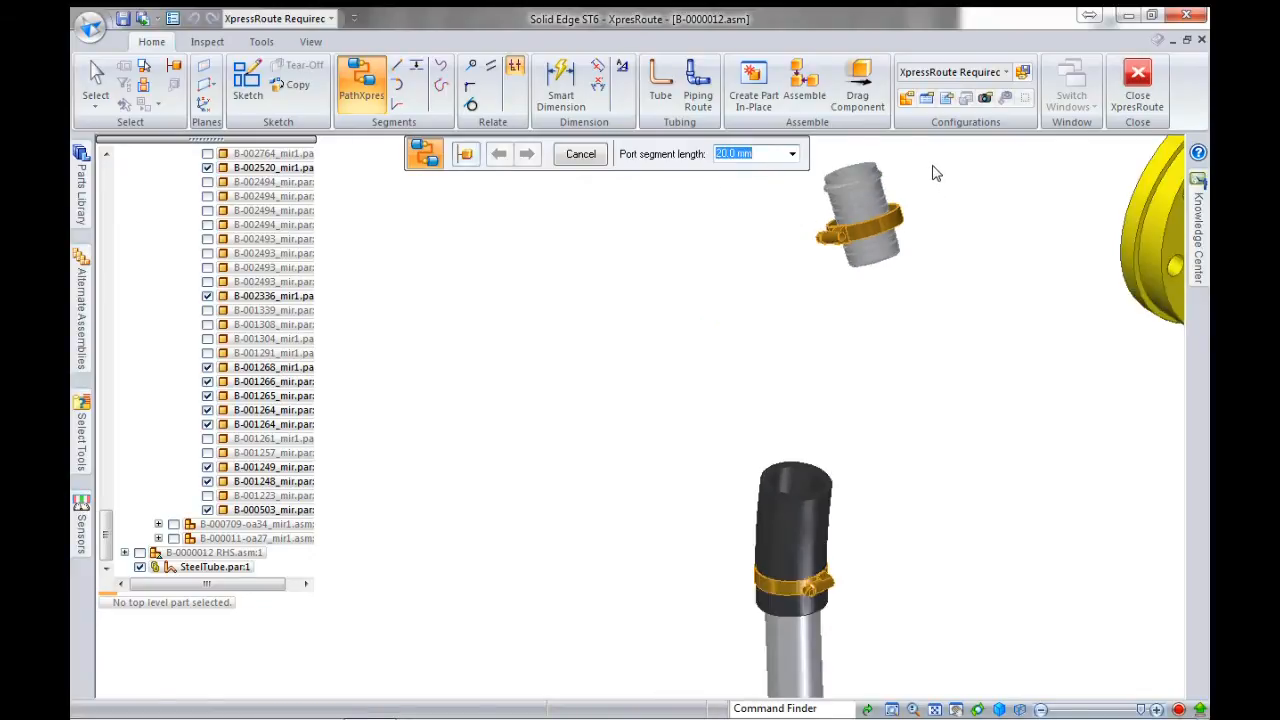
scroll(533, 445, up, 8)
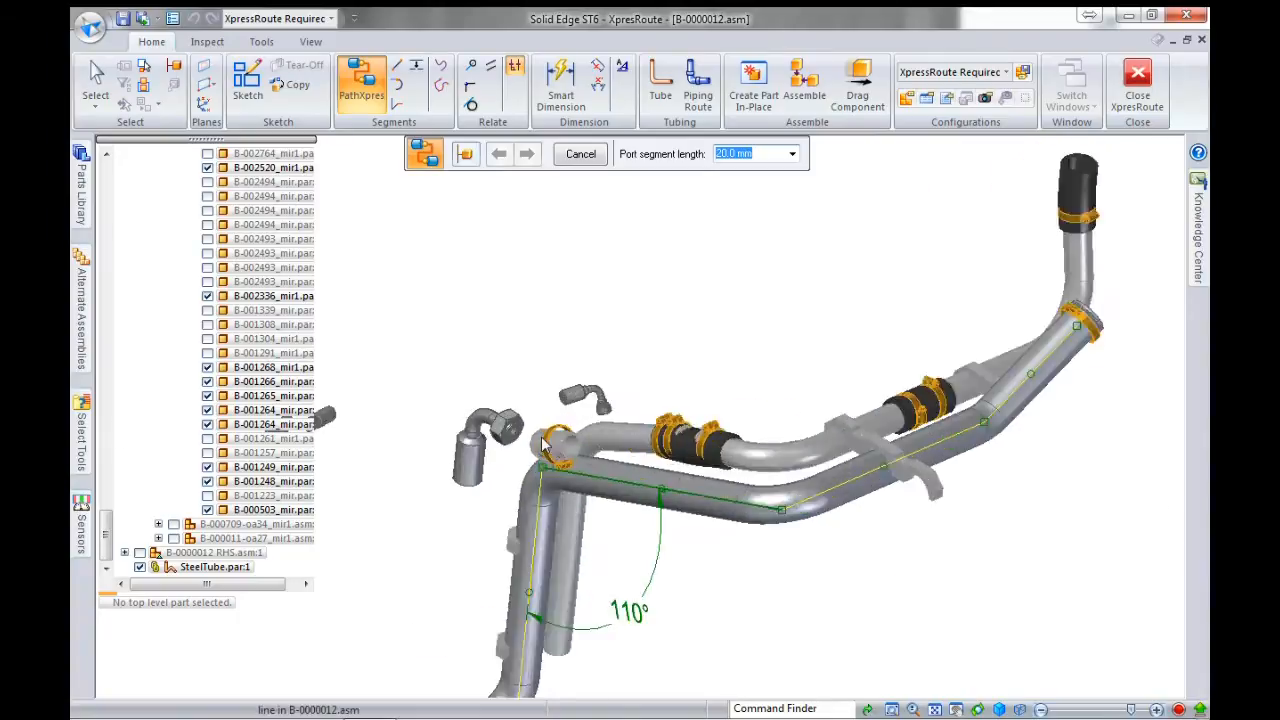
click(522, 418)
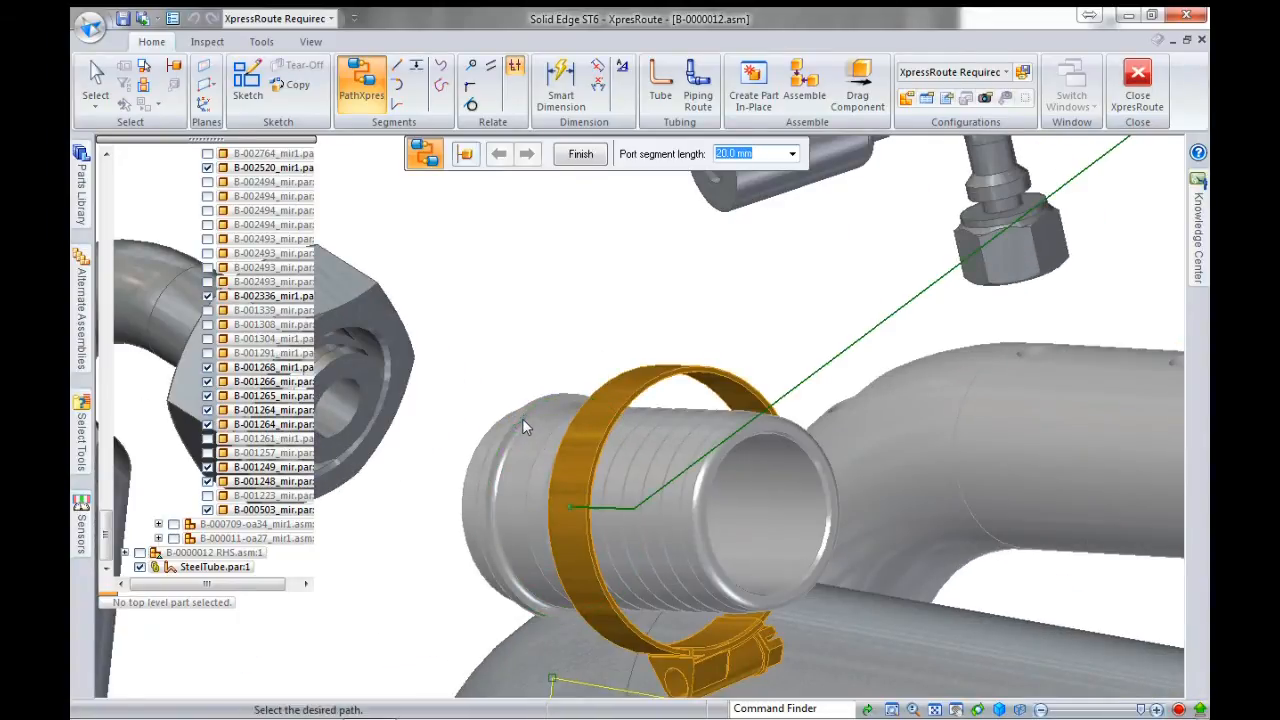
- Set the port segment length of the new path to 150 mm
scroll(597, 368, down, 8)
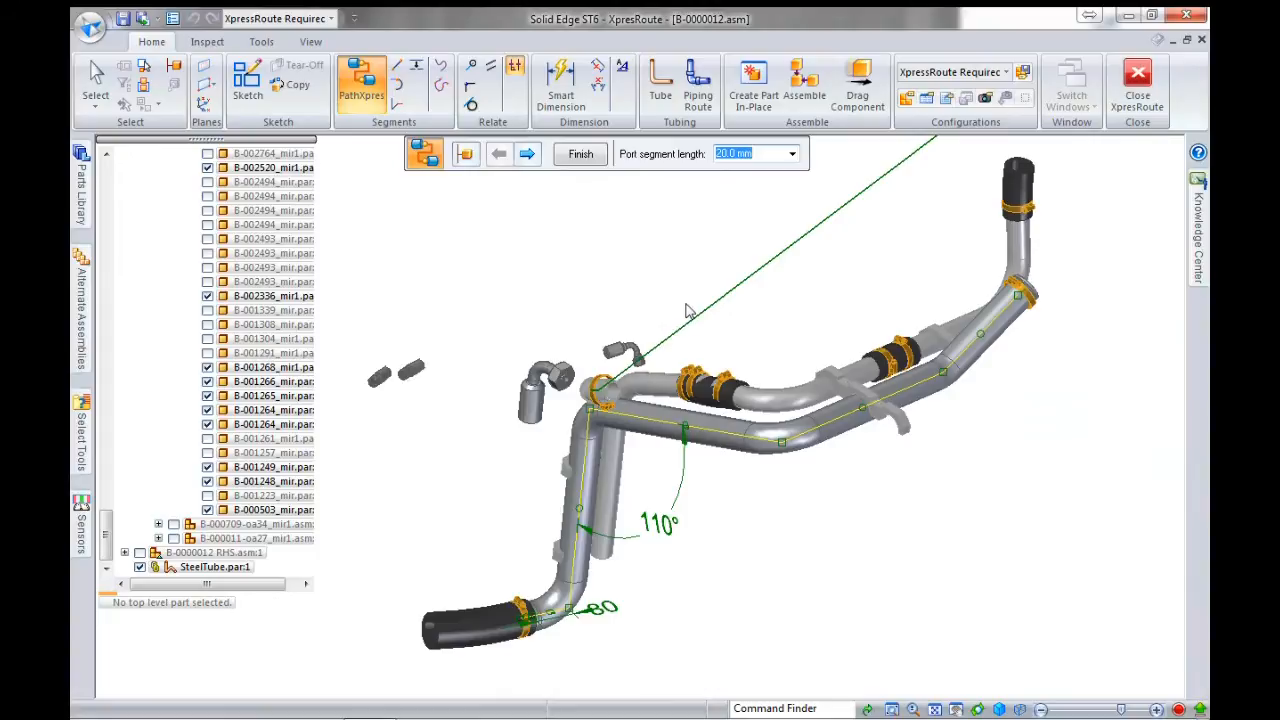
text(150)
key(Return)
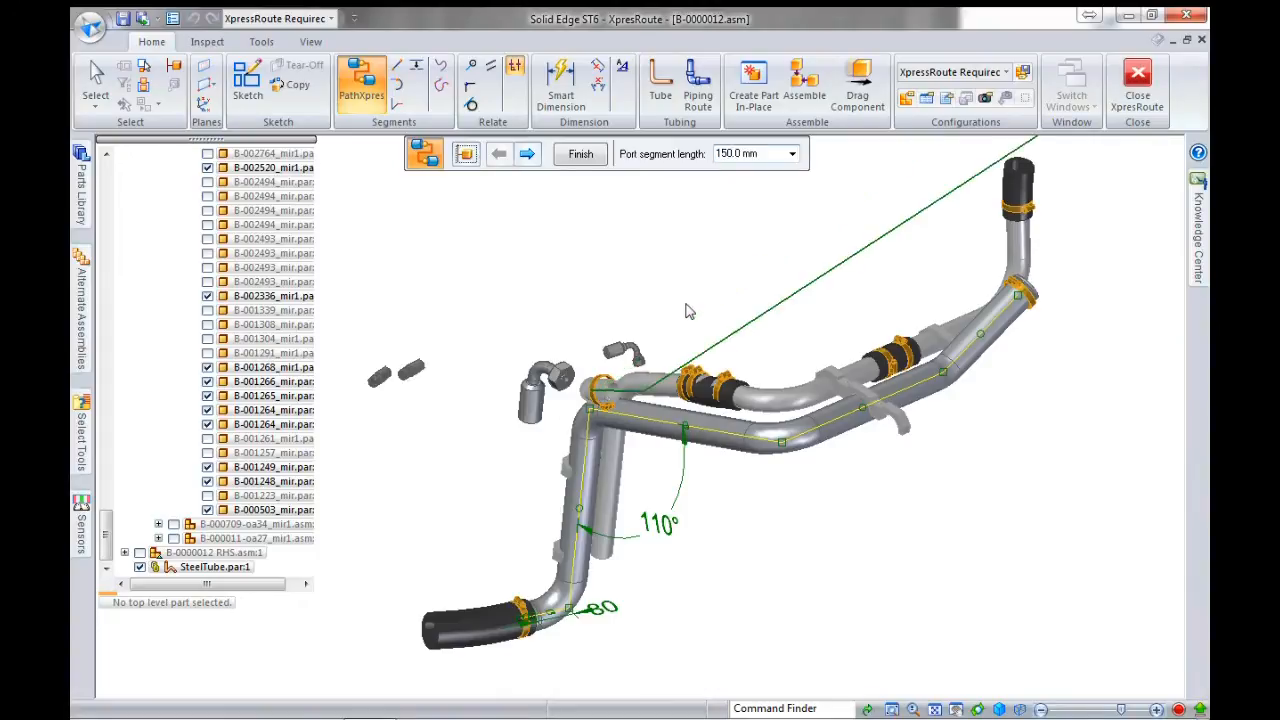
scroll(698, 445, down, 3)
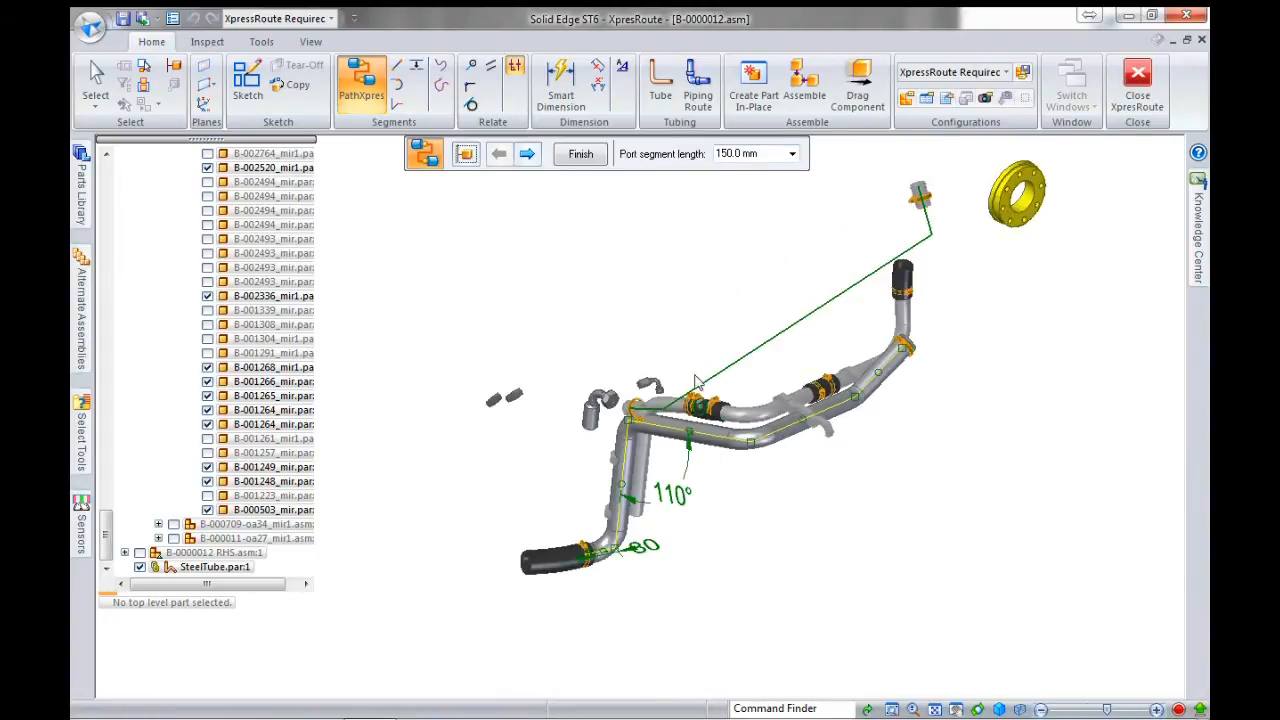
- Cycle through the proposed routes to the last one, running below and alongside the steel tube, and accept it as the path
click(528, 155)
click(529, 156)
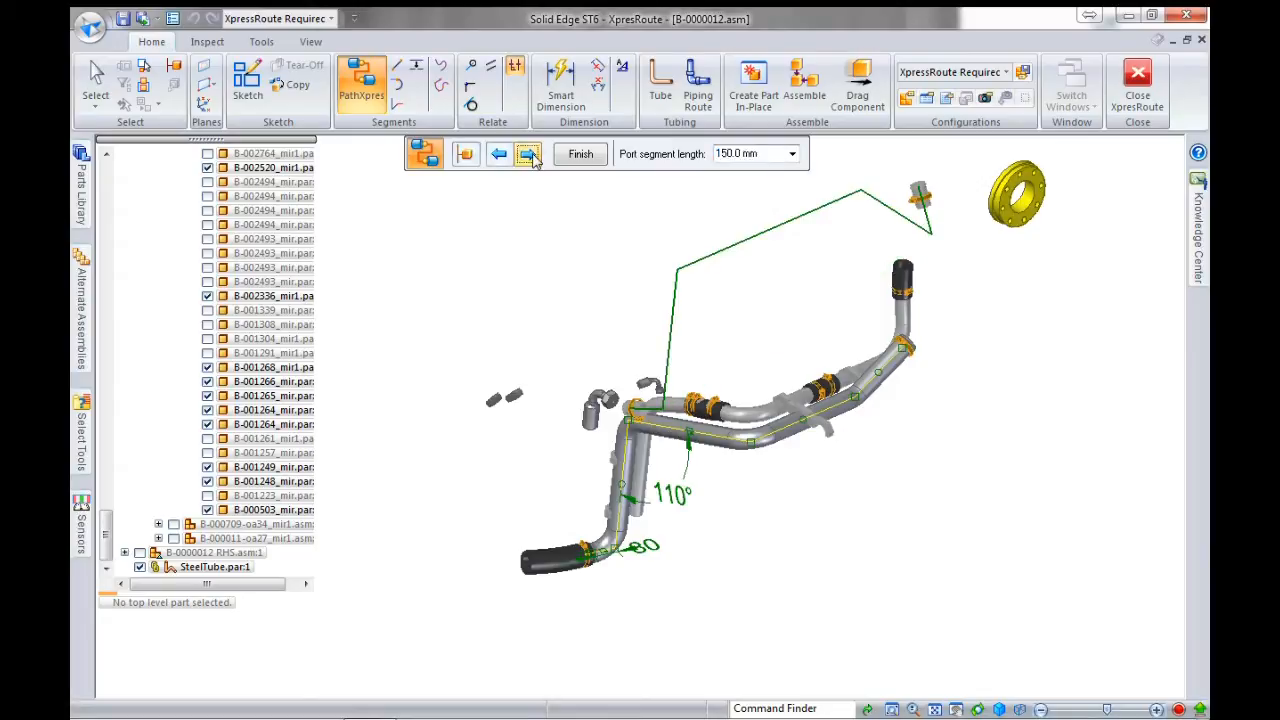
click(528, 155)
click(528, 155)
click(528, 155)
click(528, 155)
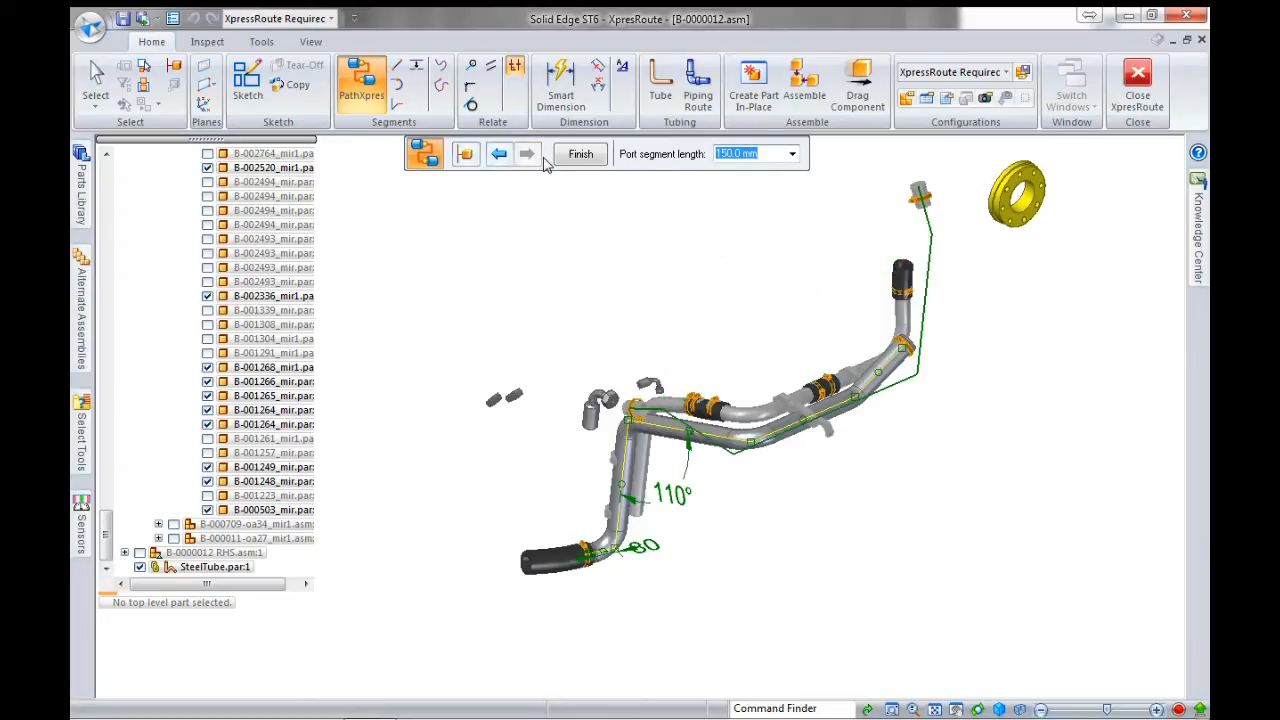
middle_drag(874, 517, 895, 500)
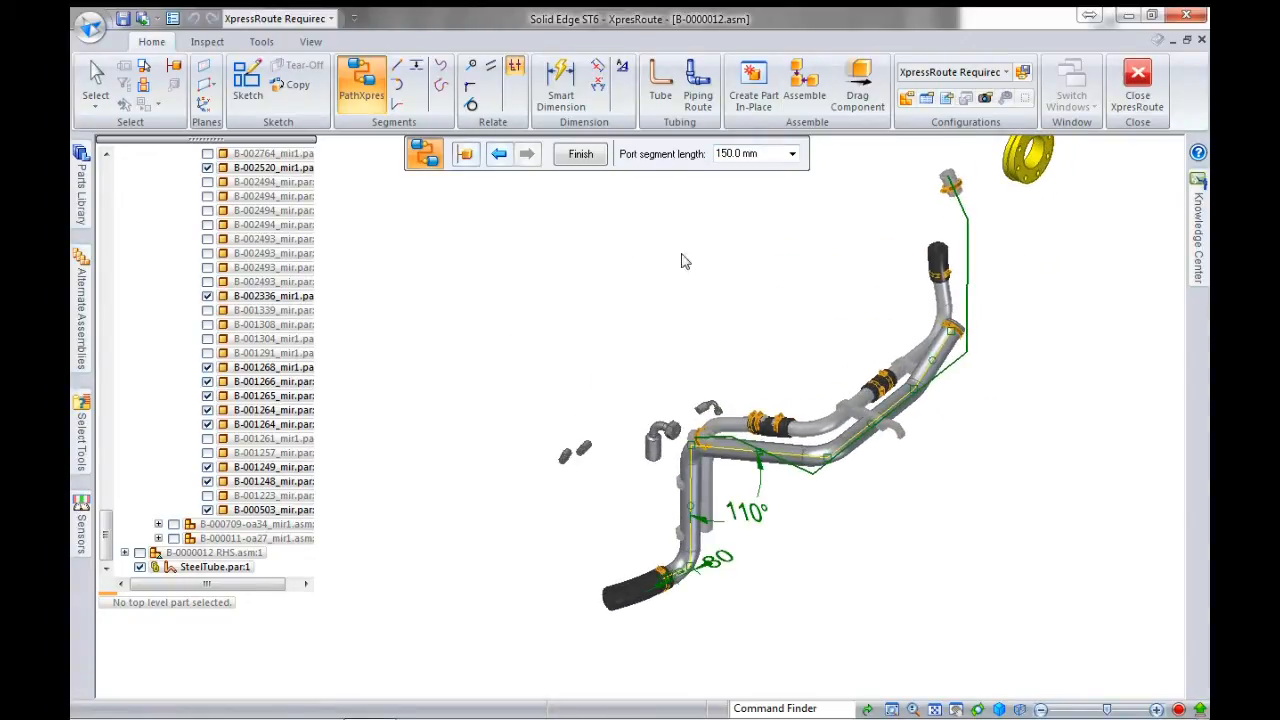
right_click(650, 248)
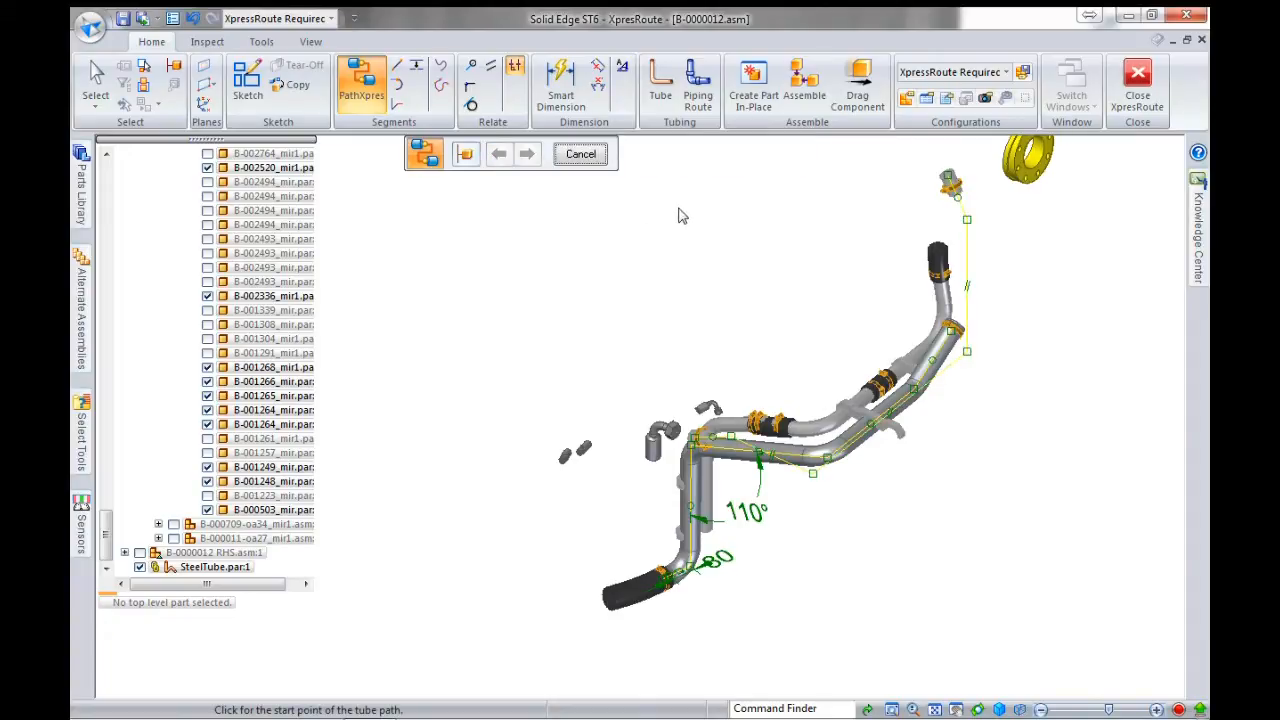
key(Escape)
- Remove the existing directional relationship from the new path's long segment running alongside the steel tube
click(472, 68)
scroll(960, 405, up, 5)
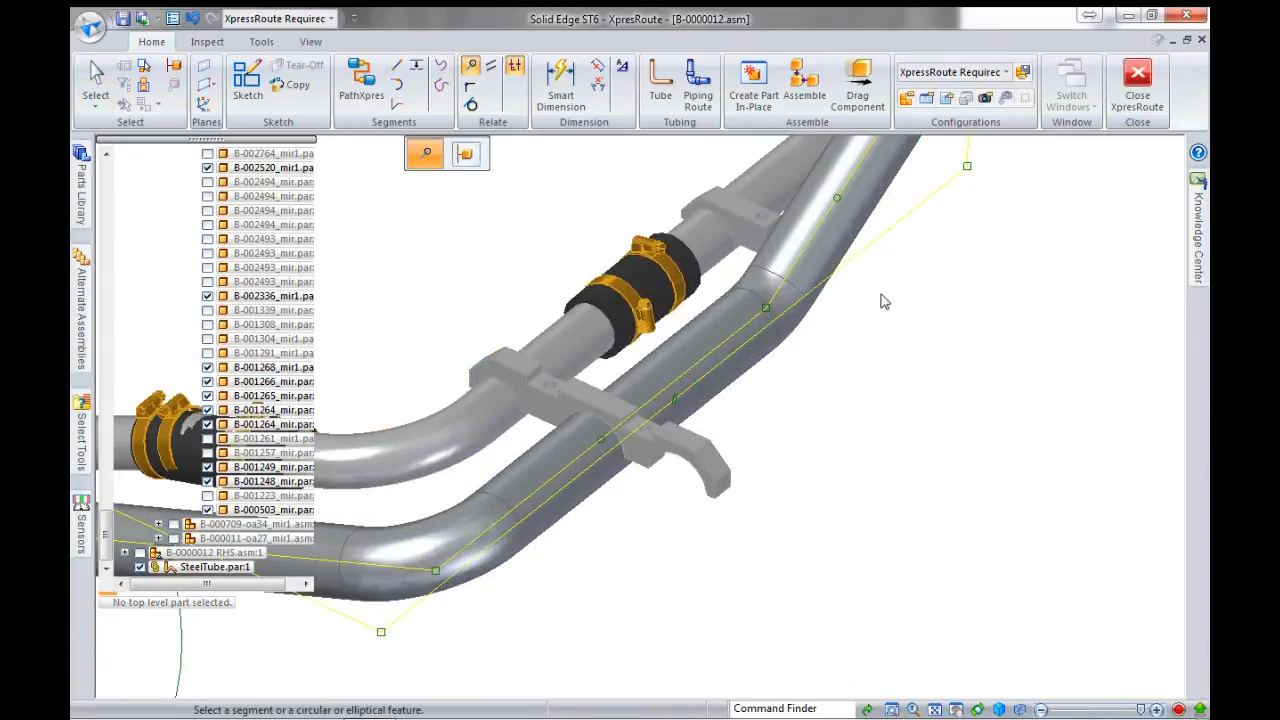
click(864, 258)
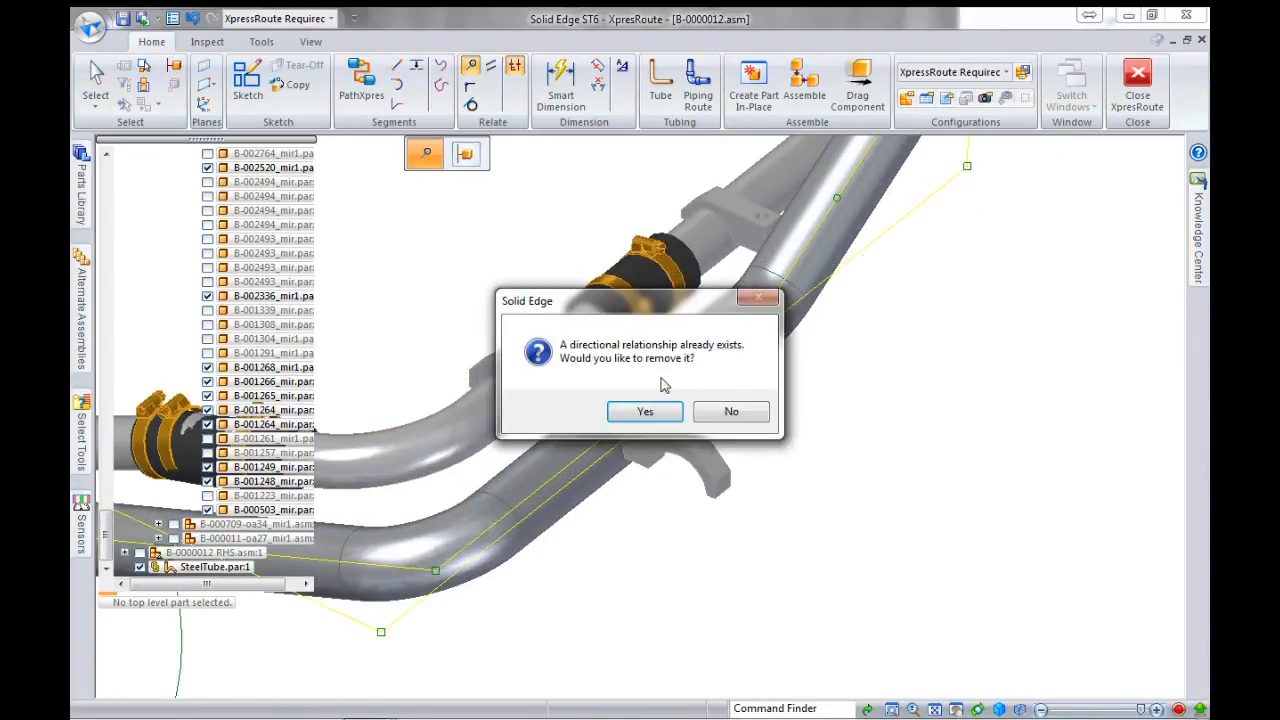
click(650, 409)
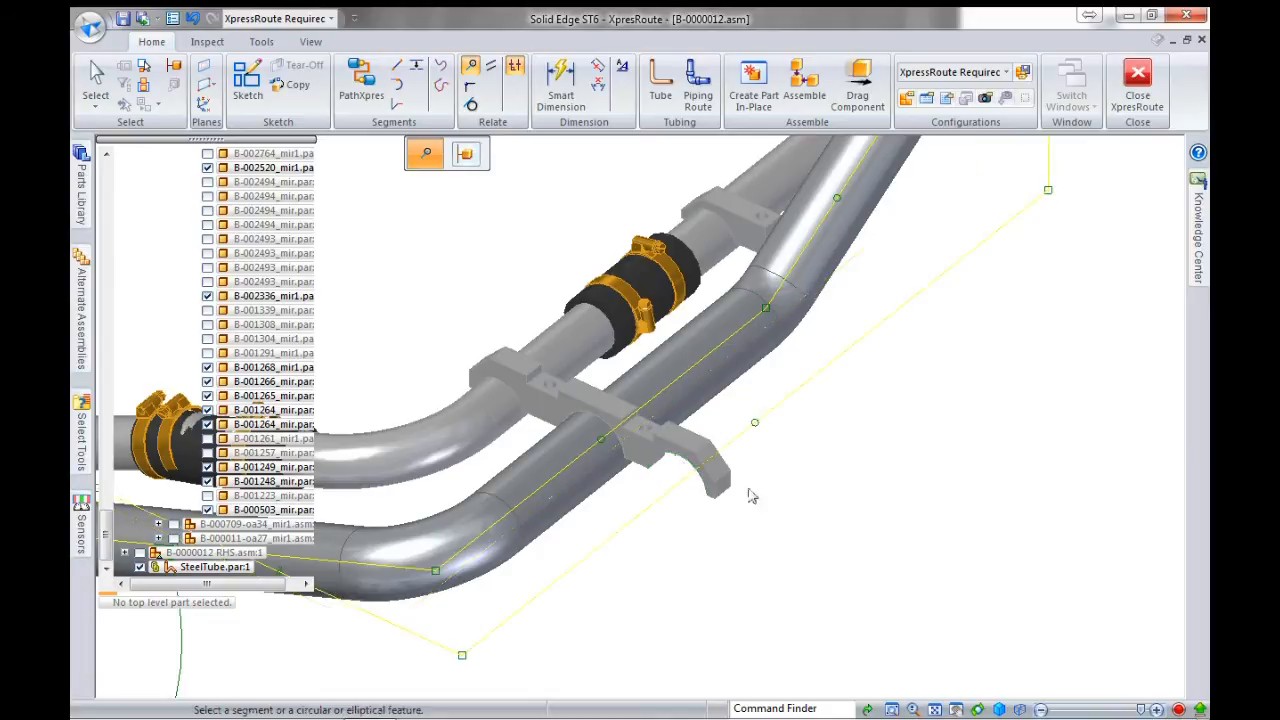
scroll(897, 461, down, 3)
middle_drag(857, 486, 804, 587)
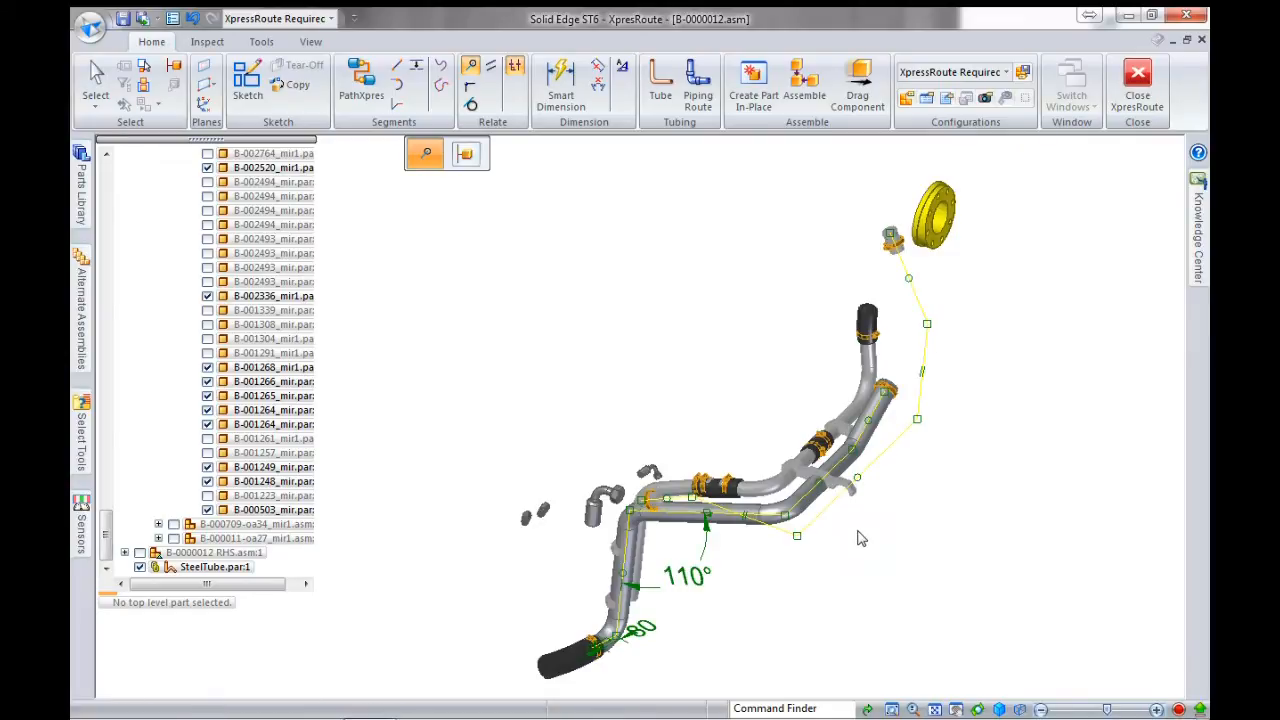
key(Escape)
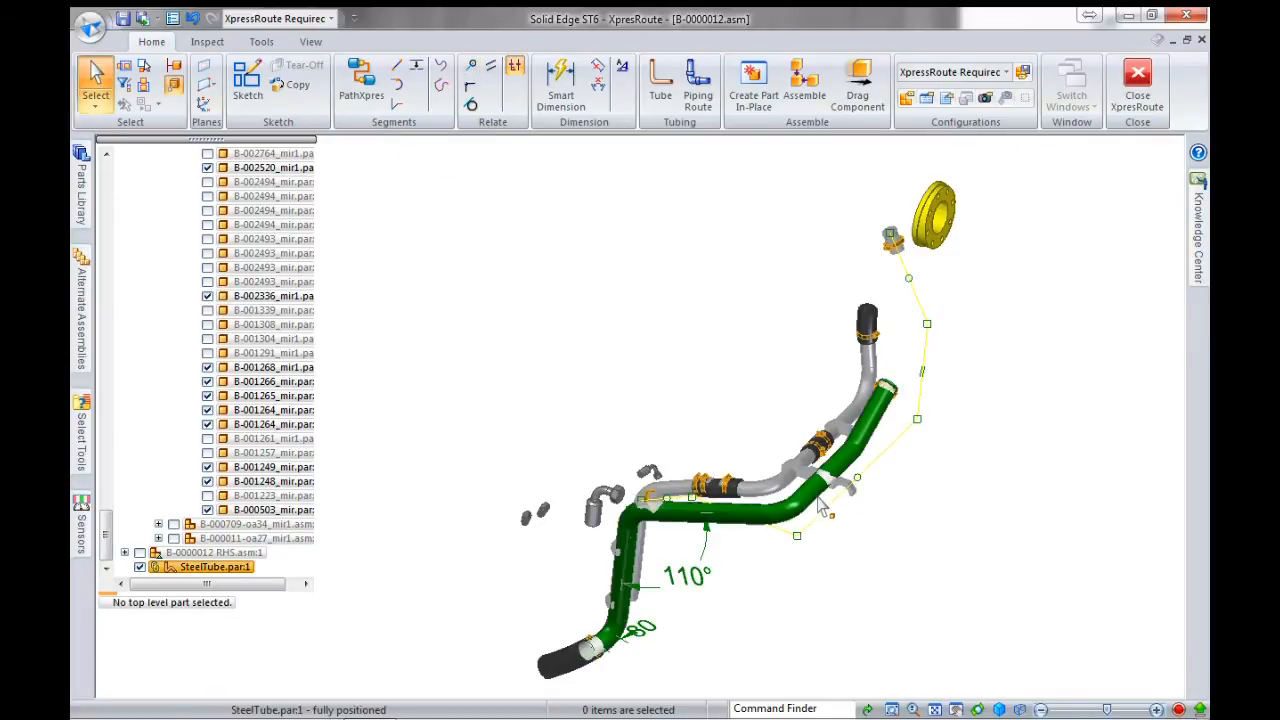
- Start a new tube named Hose and assign it the Rubber Flex material
click(660, 90)
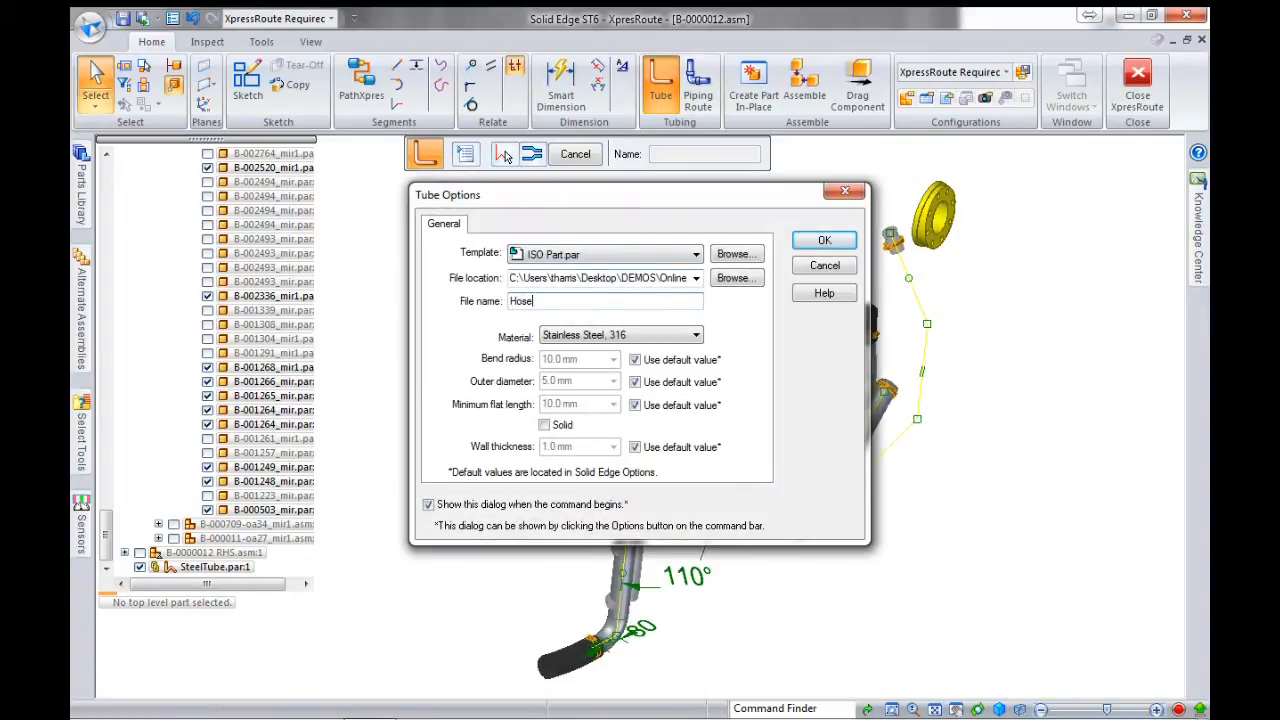
key(Tab)
click(672, 335)
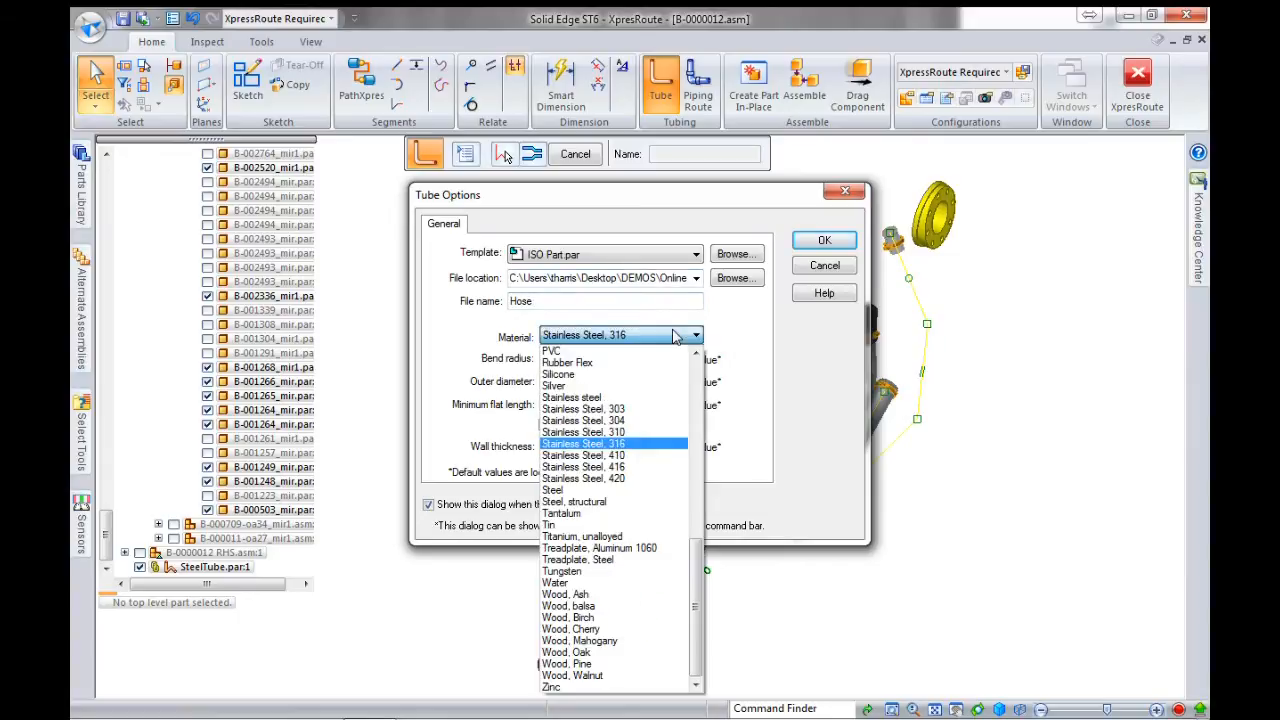
click(605, 360)
- Override the hose defaults with a 57 mm outer diameter, 8 mm wall thickness and 50 mm bend radius
click(635, 360)
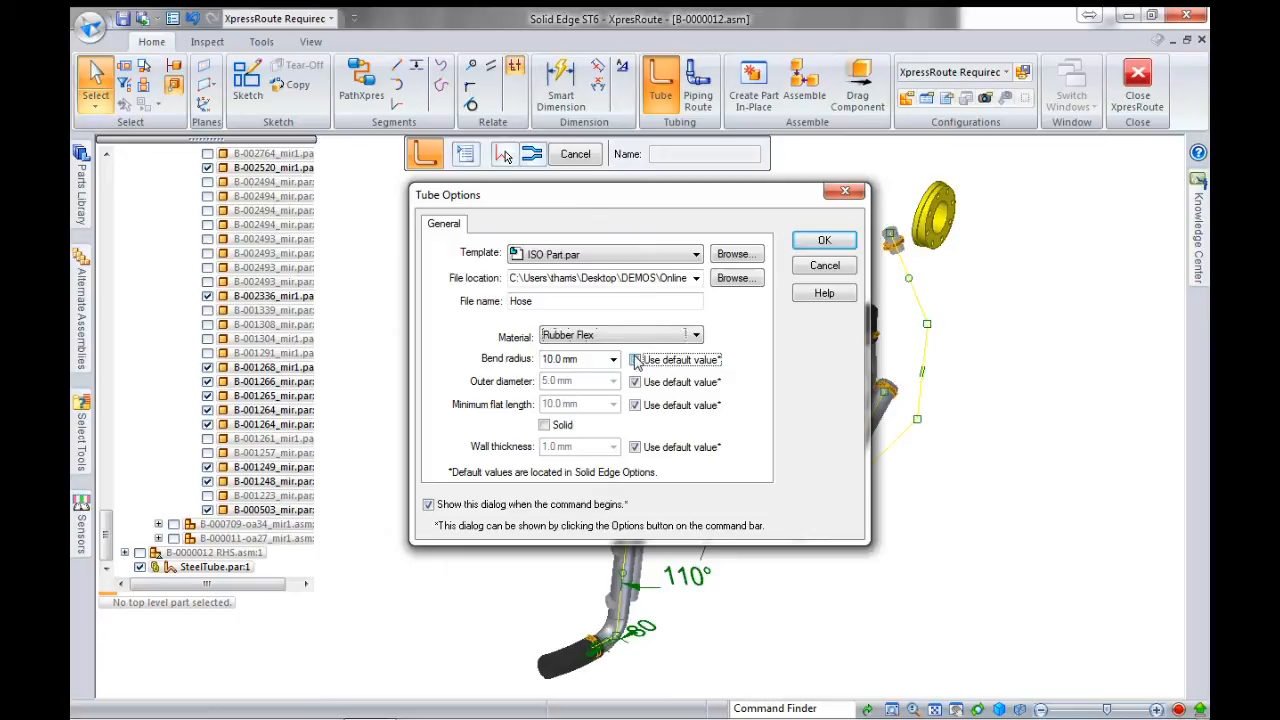
click(635, 382)
click(603, 381)
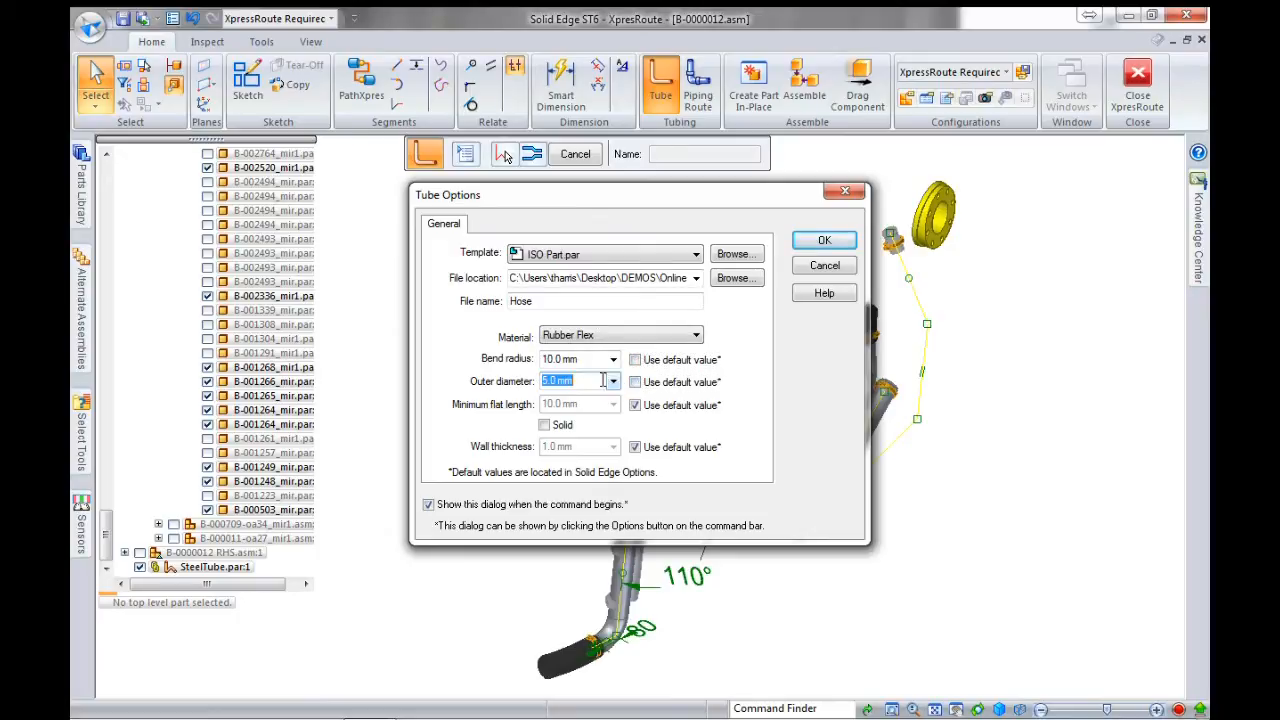
text(57)
click(635, 406)
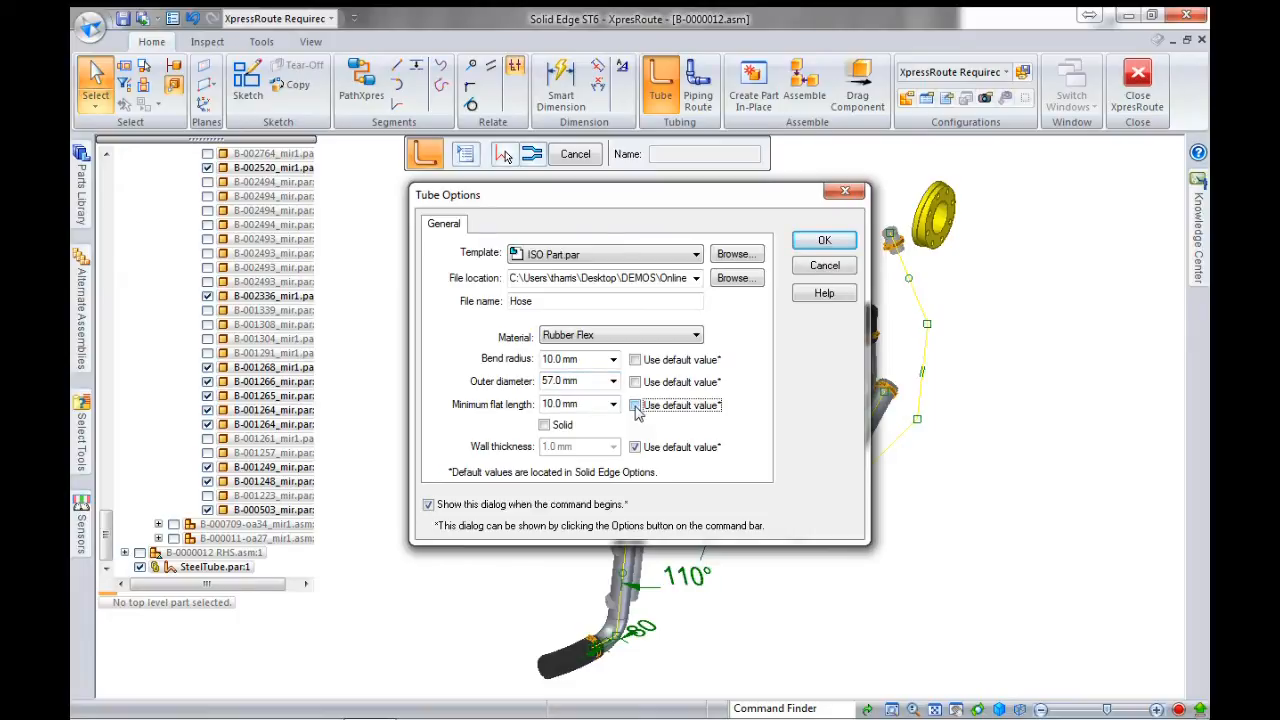
click(635, 407)
click(634, 449)
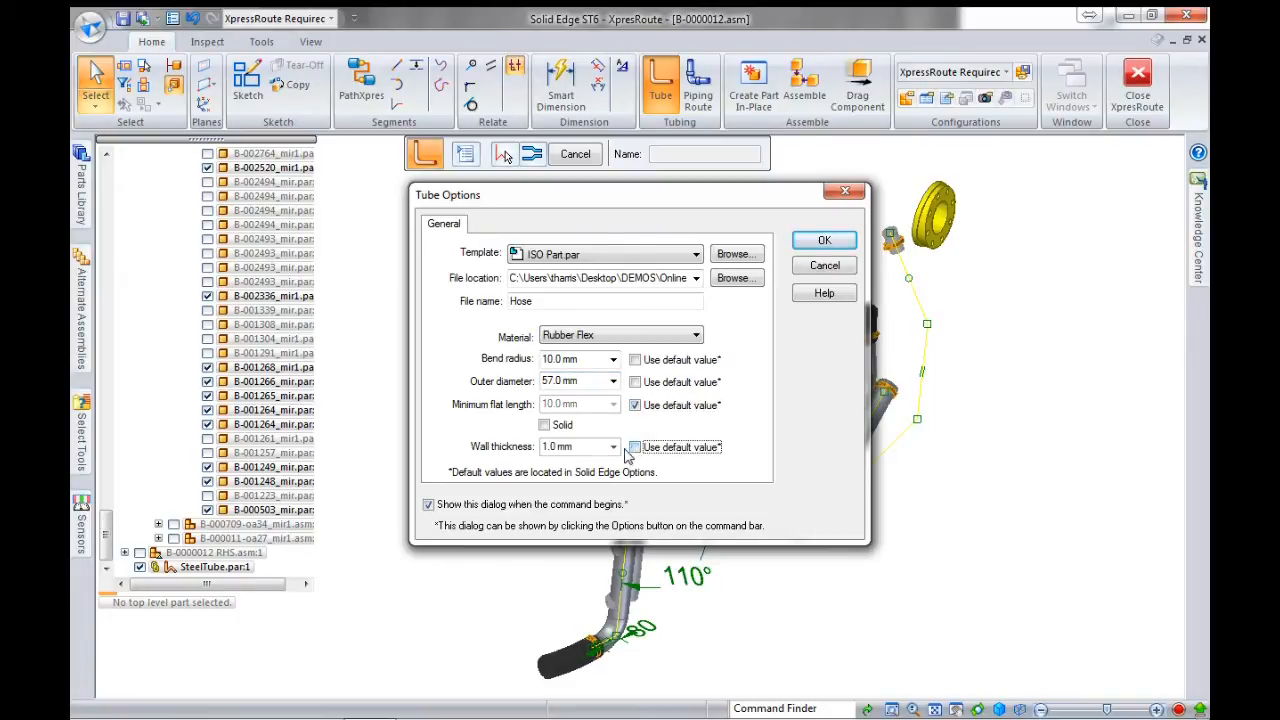
double_click(603, 447)
text(8)
key(Tab)
double_click(584, 361)
text(50)
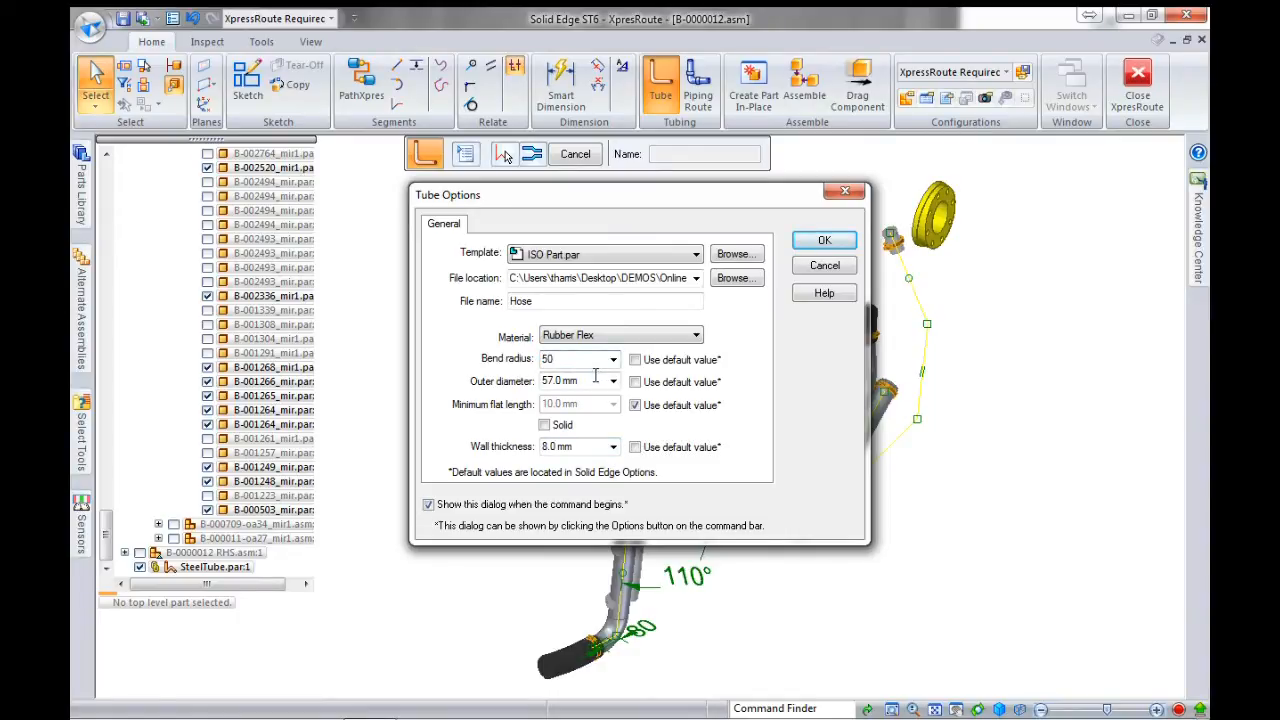
click(824, 242)
- Select the chain of segments running alongside the steel tube as the hose path and preview the hose
click(918, 302)
click(916, 294)
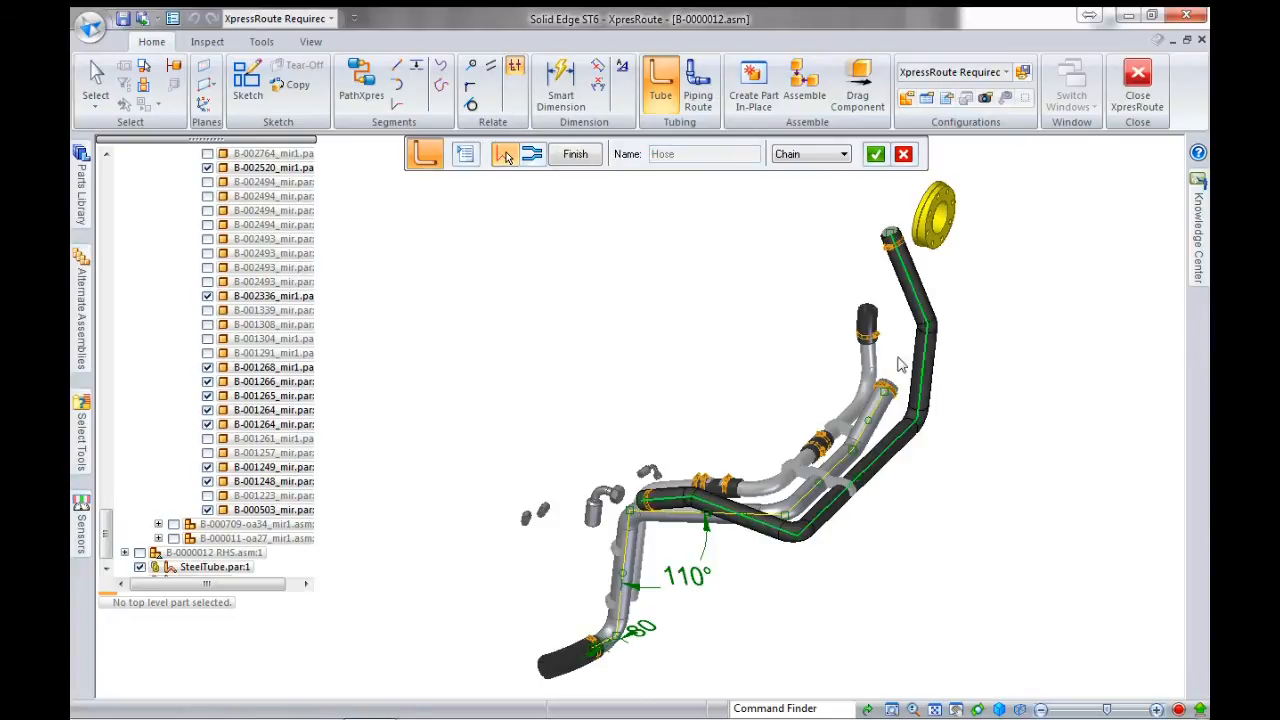
scroll(911, 250, up, 3)
scroll(911, 241, down, 3)
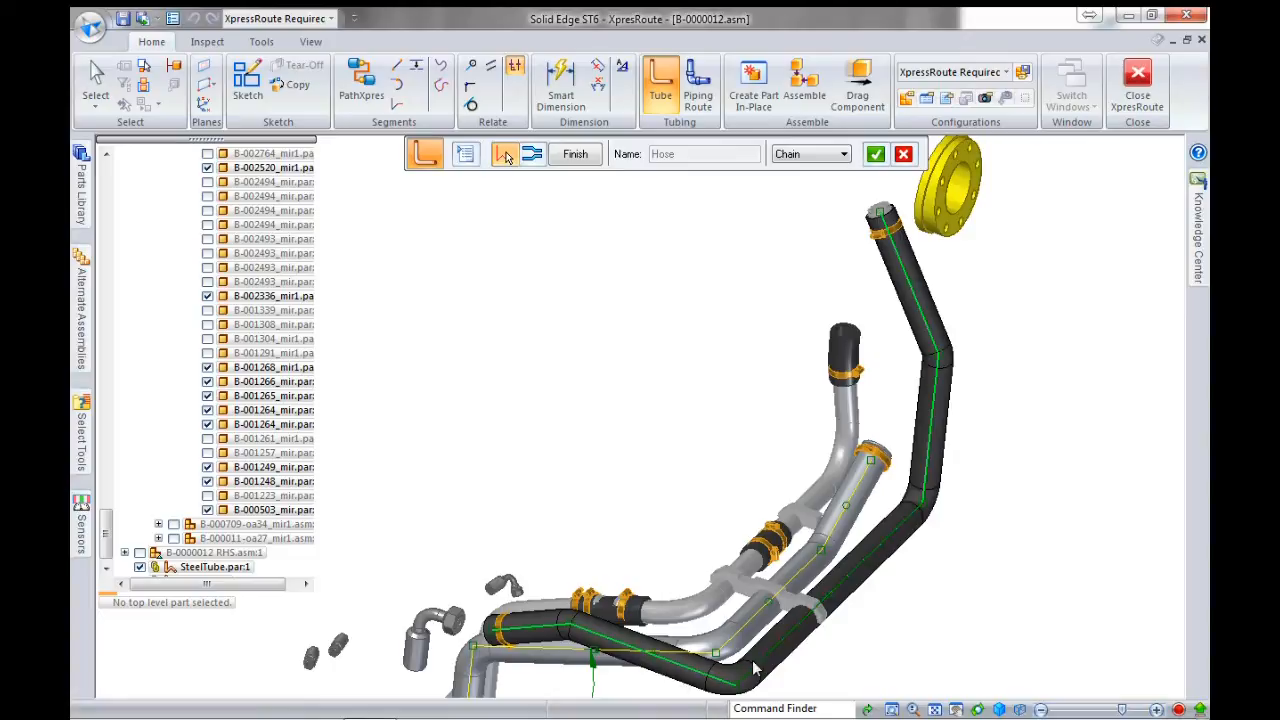
- Set the hose's bend radius to 100 mm and regenerate its preview
click(466, 155)
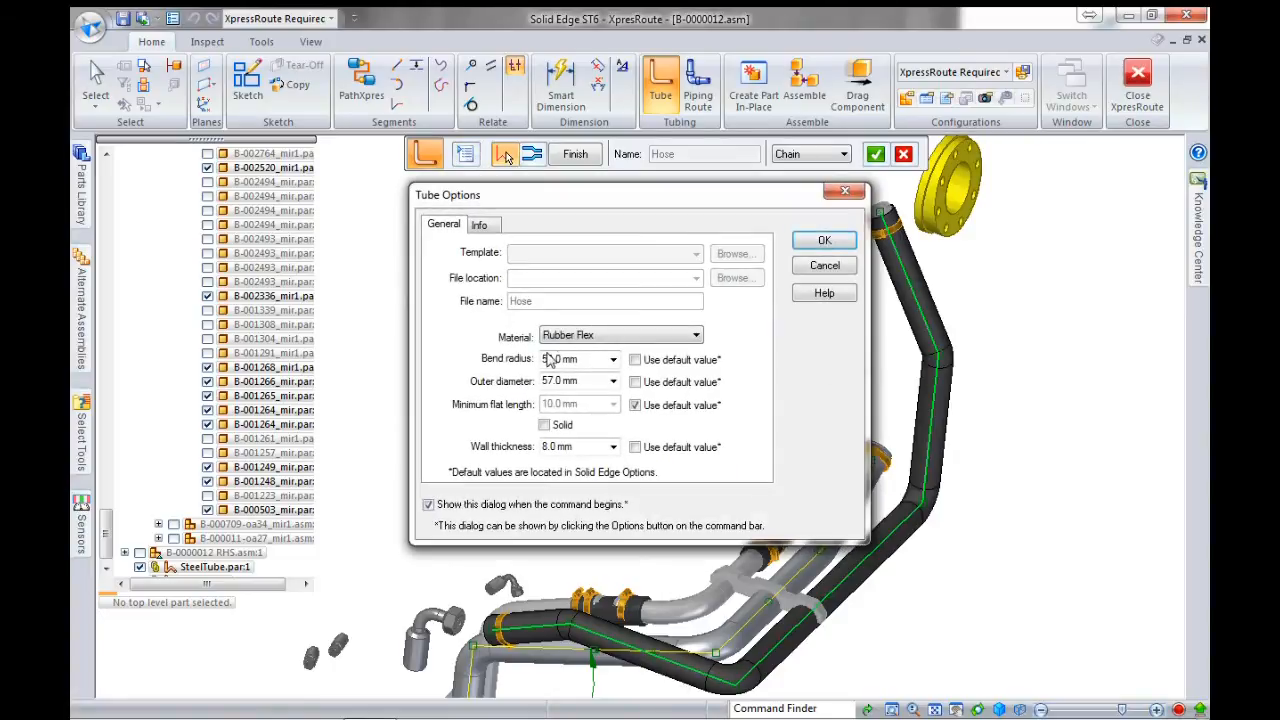
click(582, 363)
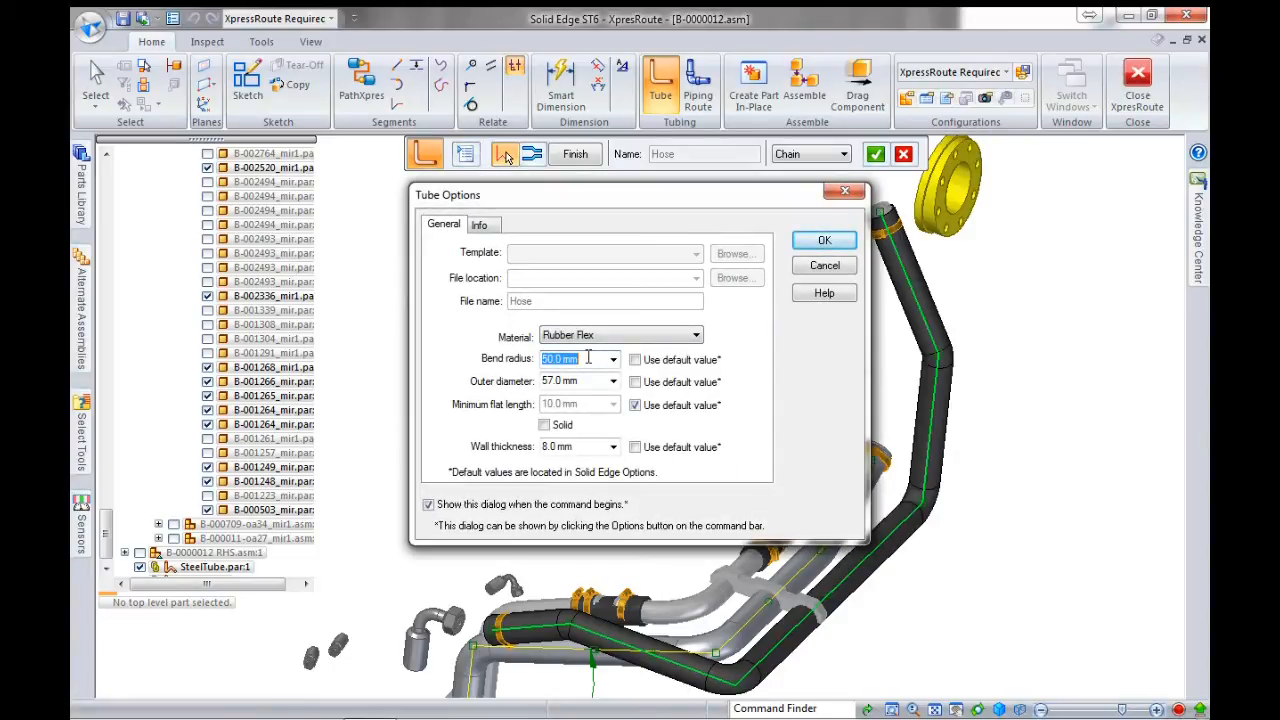
text(100)
click(824, 241)
click(577, 153)
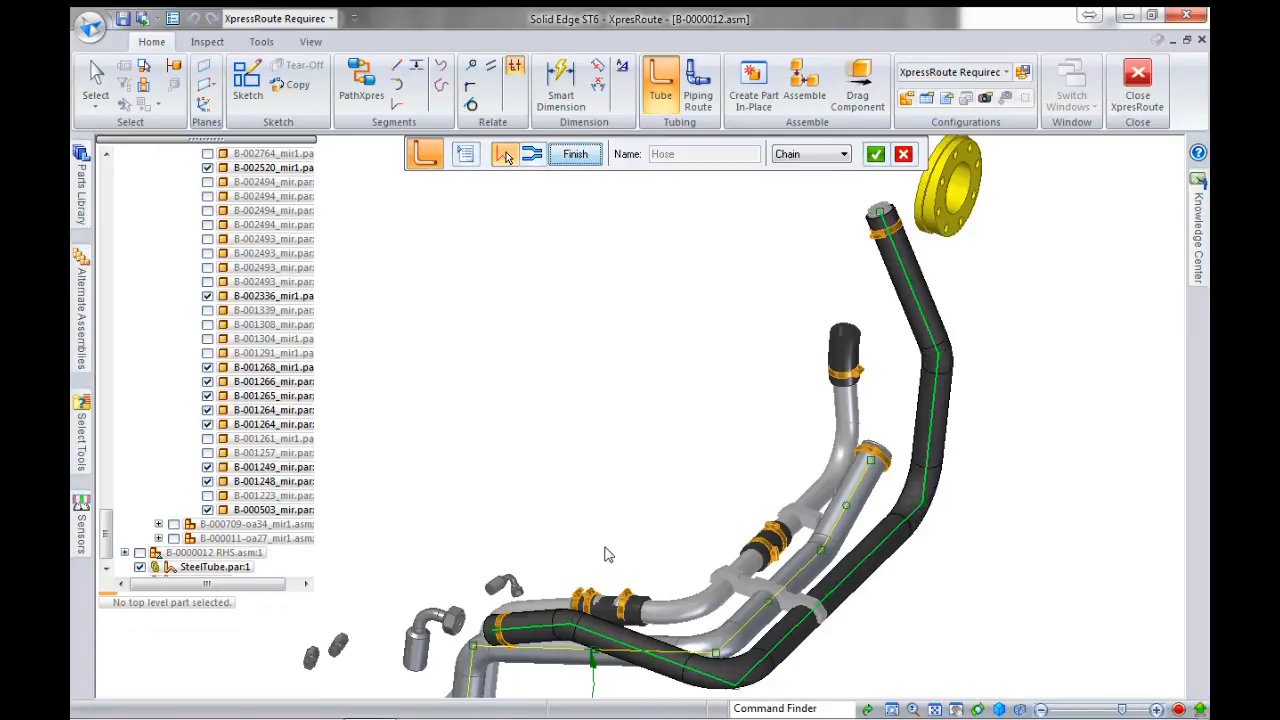
- Set the hose's bend radius to 150 mm and update its preview
mouse_move(888, 264)
middle_down()
mouse_move(740, 351)
mouse_move(705, 430)
middle_up()
middle_drag(708, 490, 643, 446)
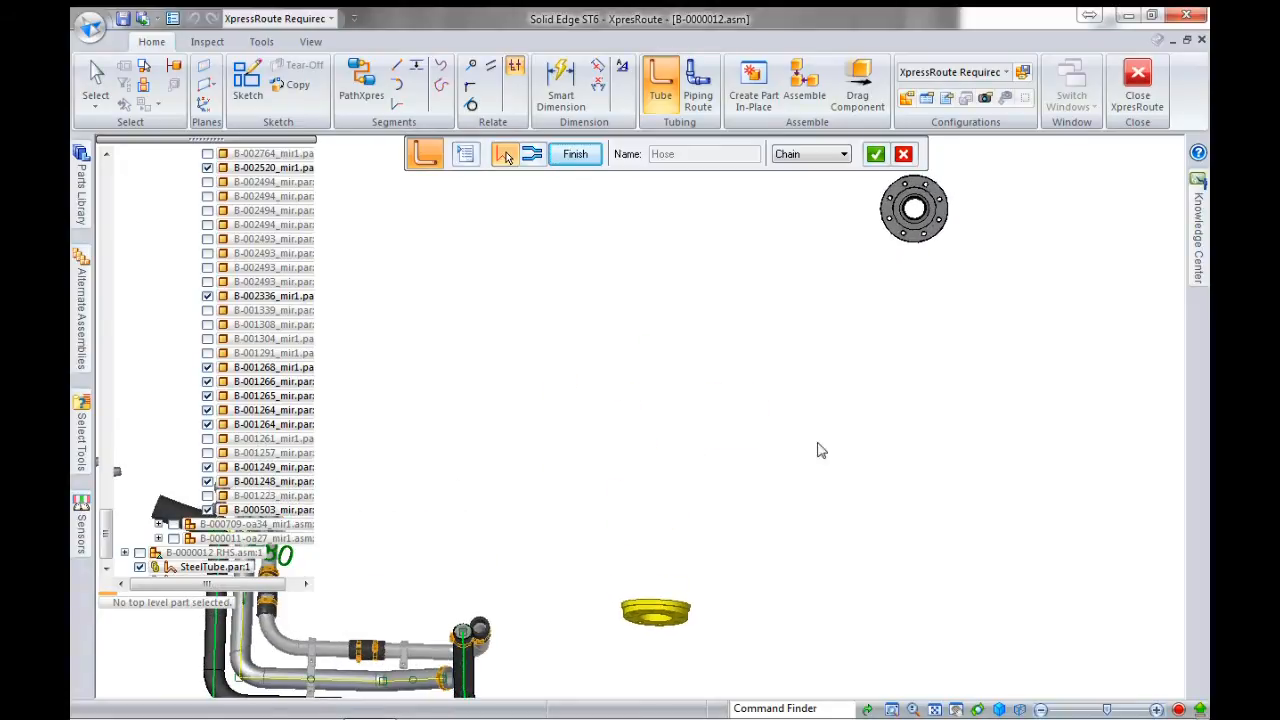
shift+middle_drag(483, 541, 740, 371)
scroll(732, 373, up, 2)
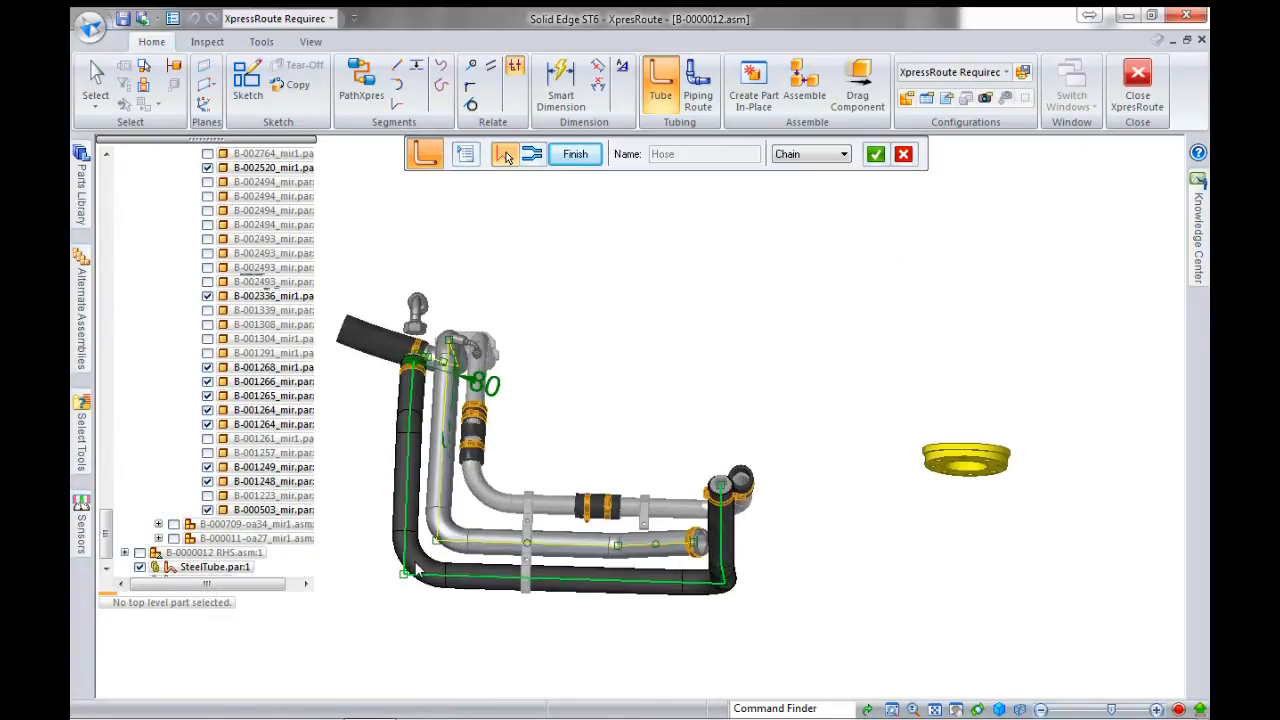
scroll(425, 567, up, 2)
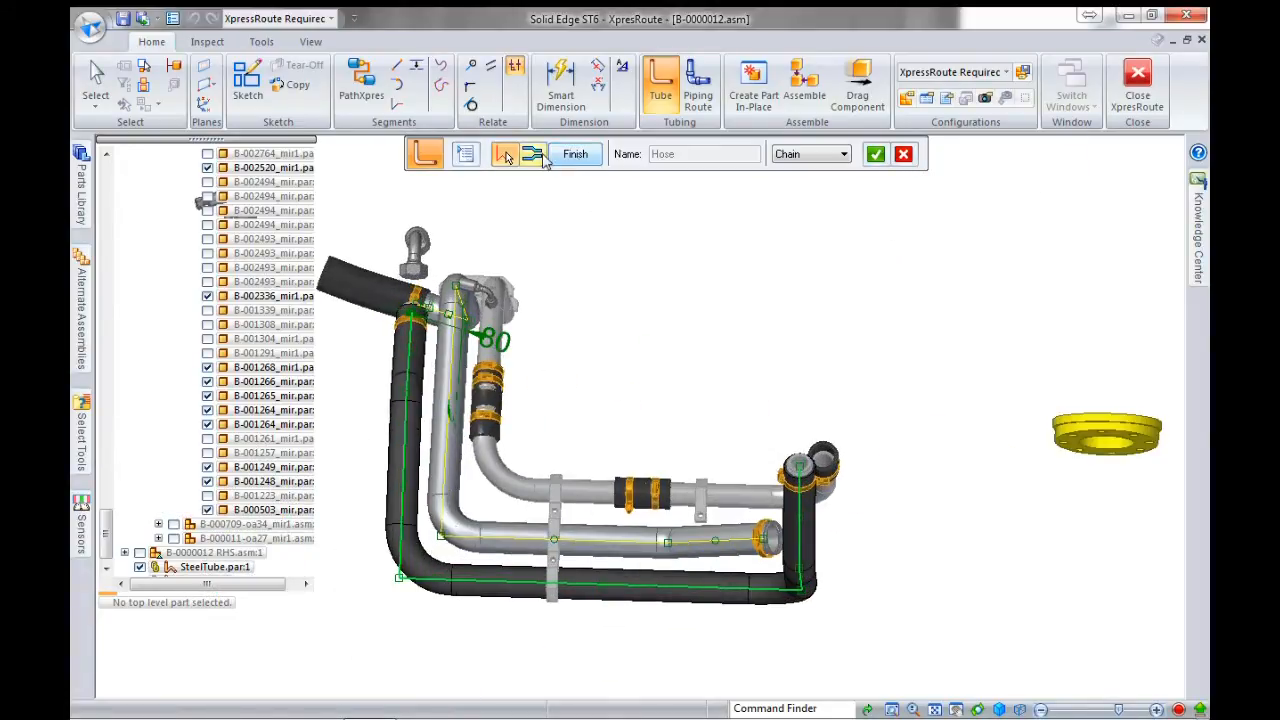
click(465, 154)
double_click(589, 364)
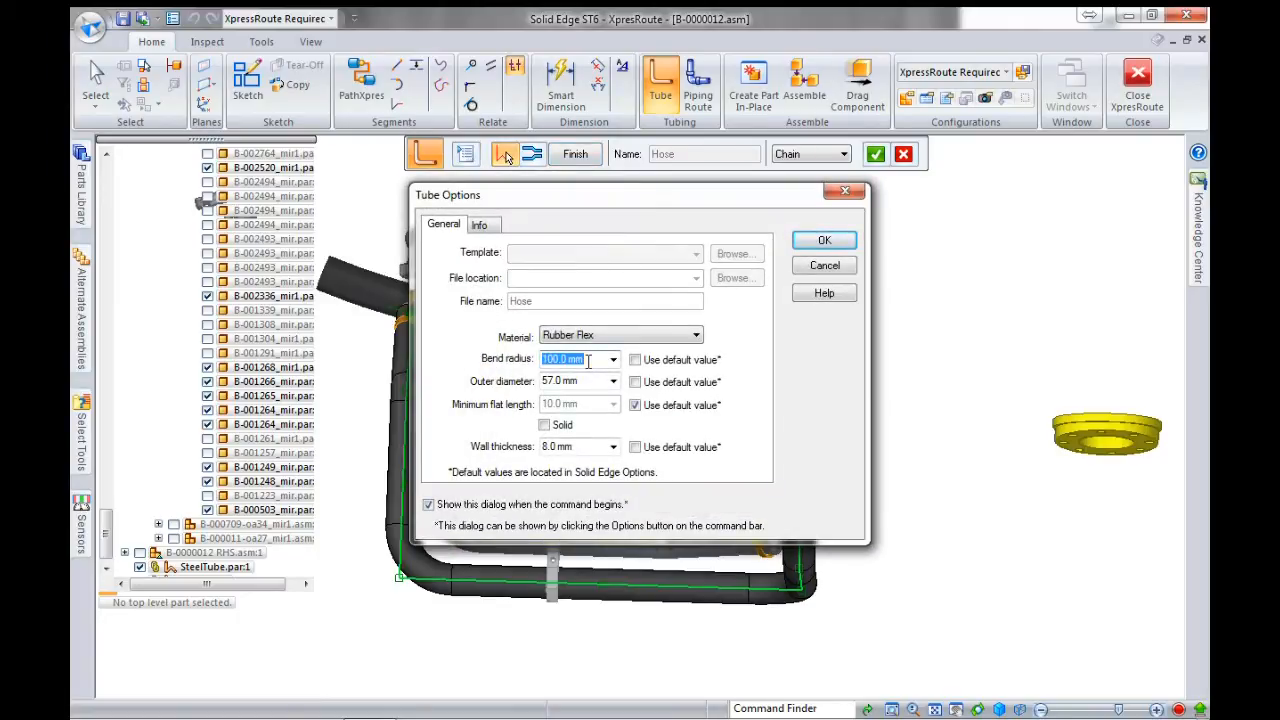
text(150)
key(Tab)
click(824, 240)
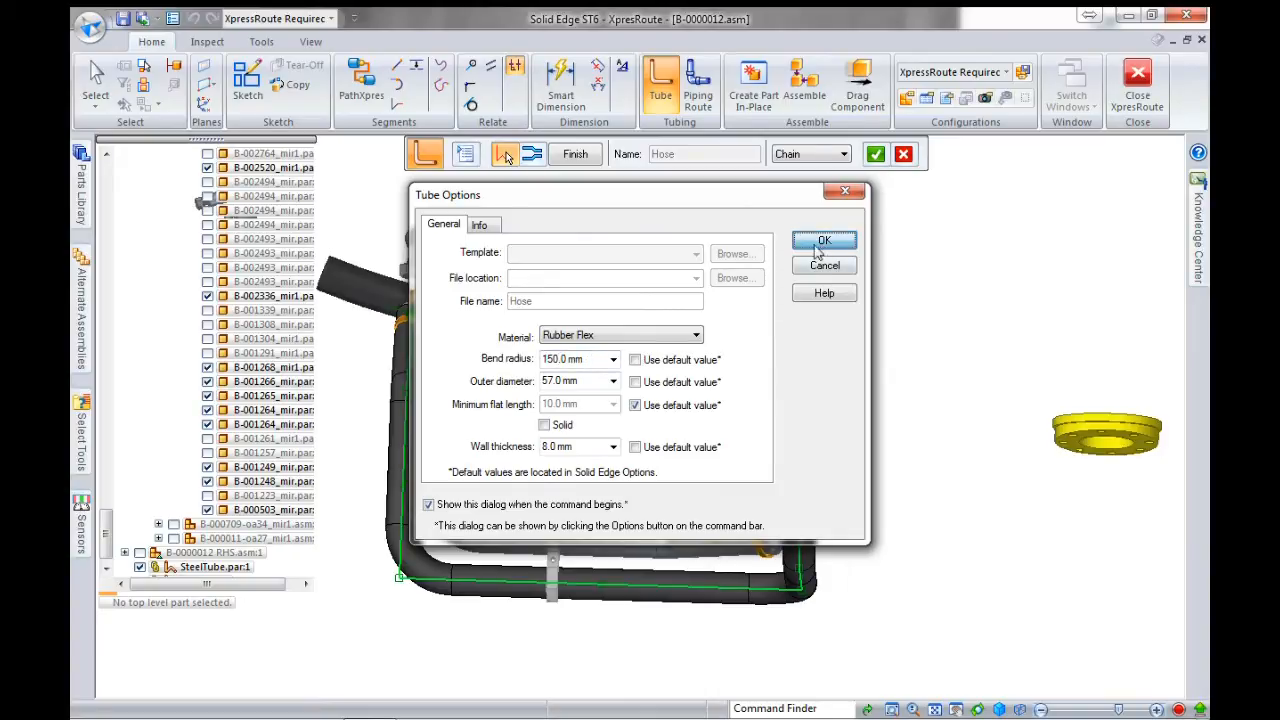
click(576, 155)
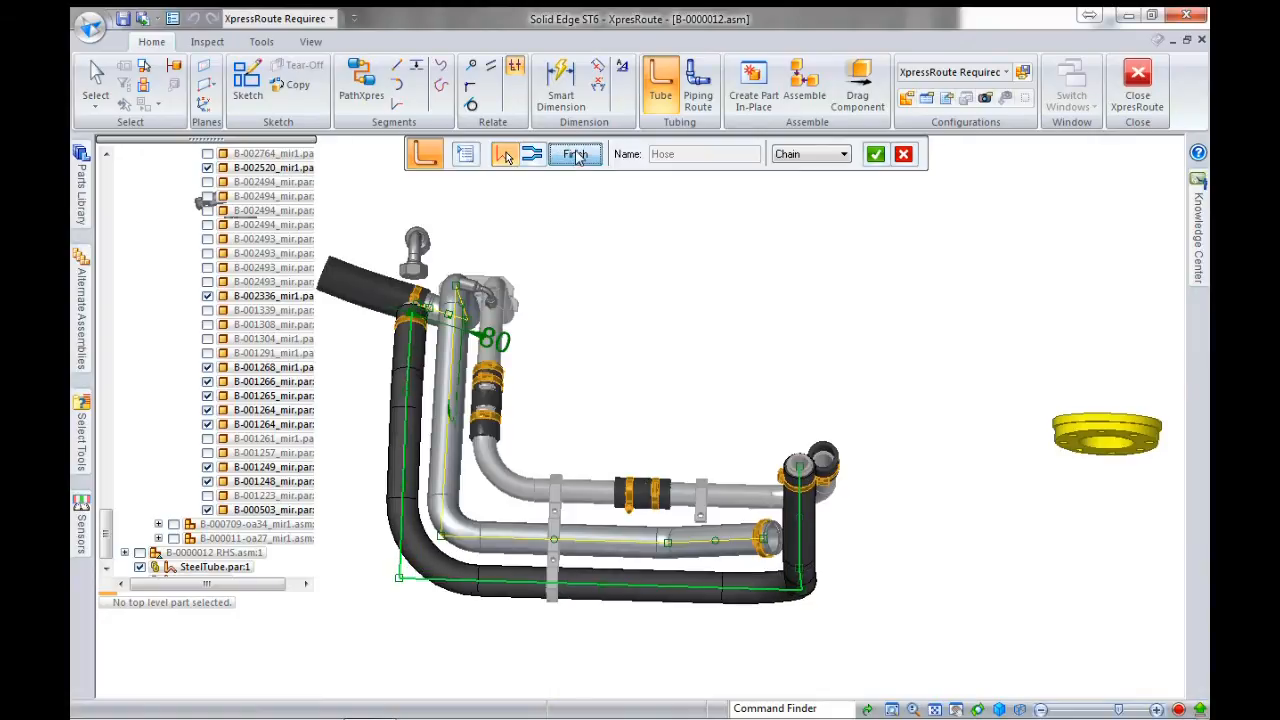
- Complete the hose and hide its part Hose.par so only its path is shown
scroll(766, 449, down, 3)
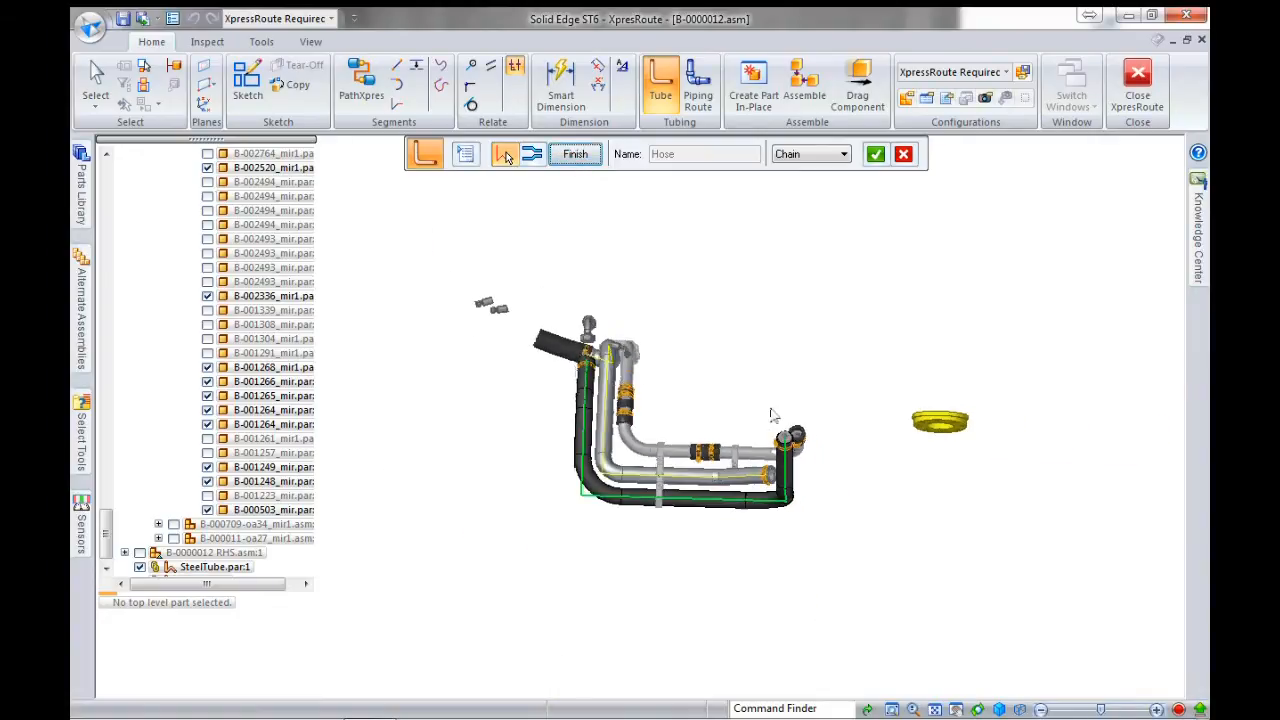
middle_drag(775, 507, 915, 472)
scroll(915, 472, down, 1)
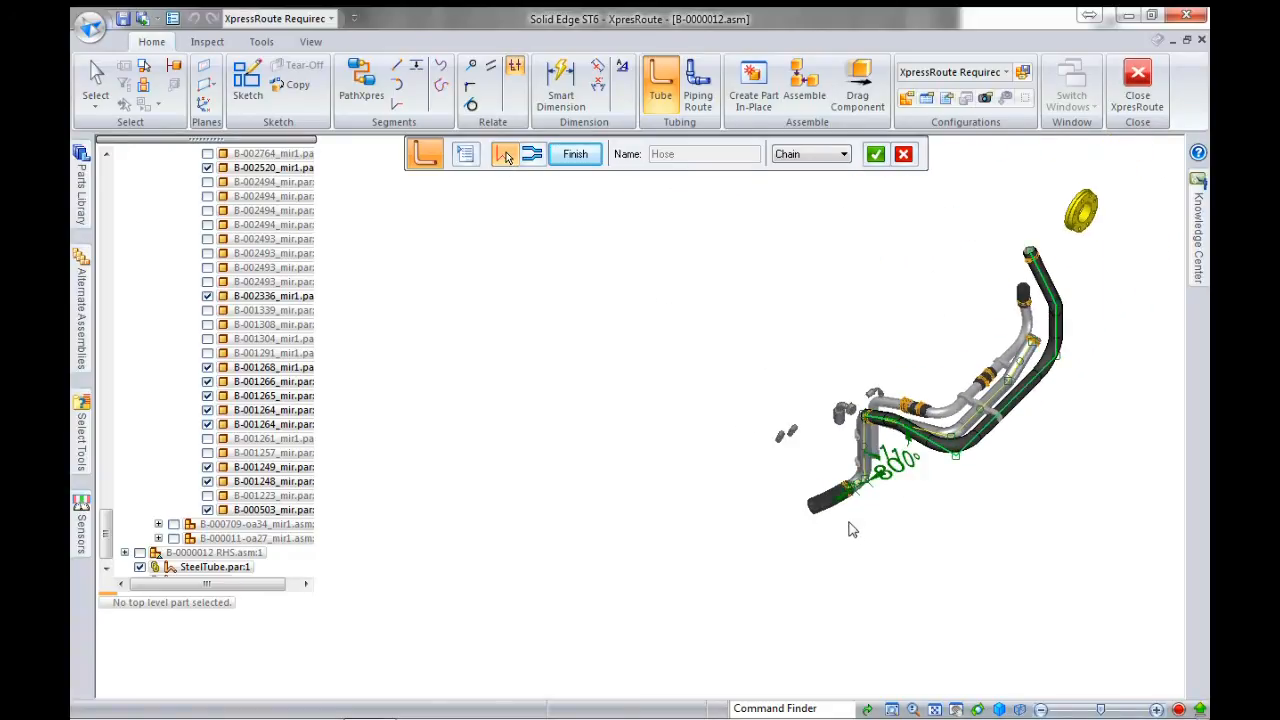
key(Escape)
scroll(1066, 370, up, 3)
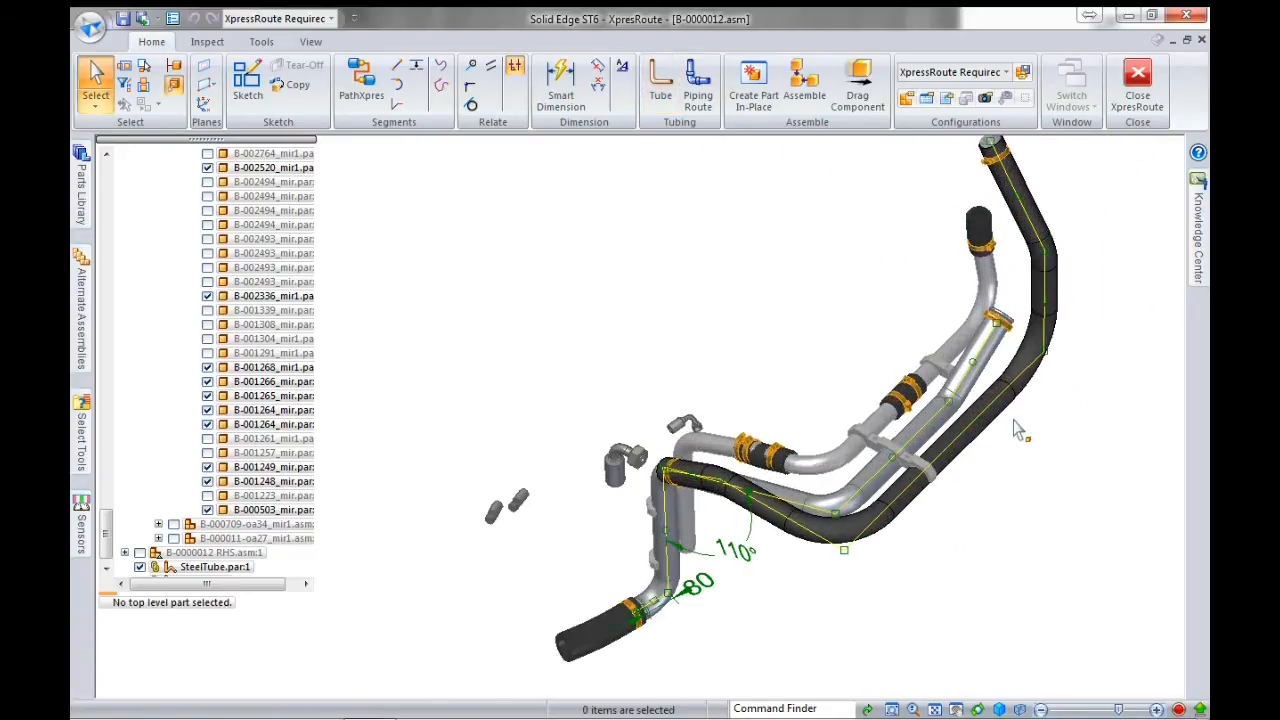
drag(108, 545, 109, 562)
click(140, 567)
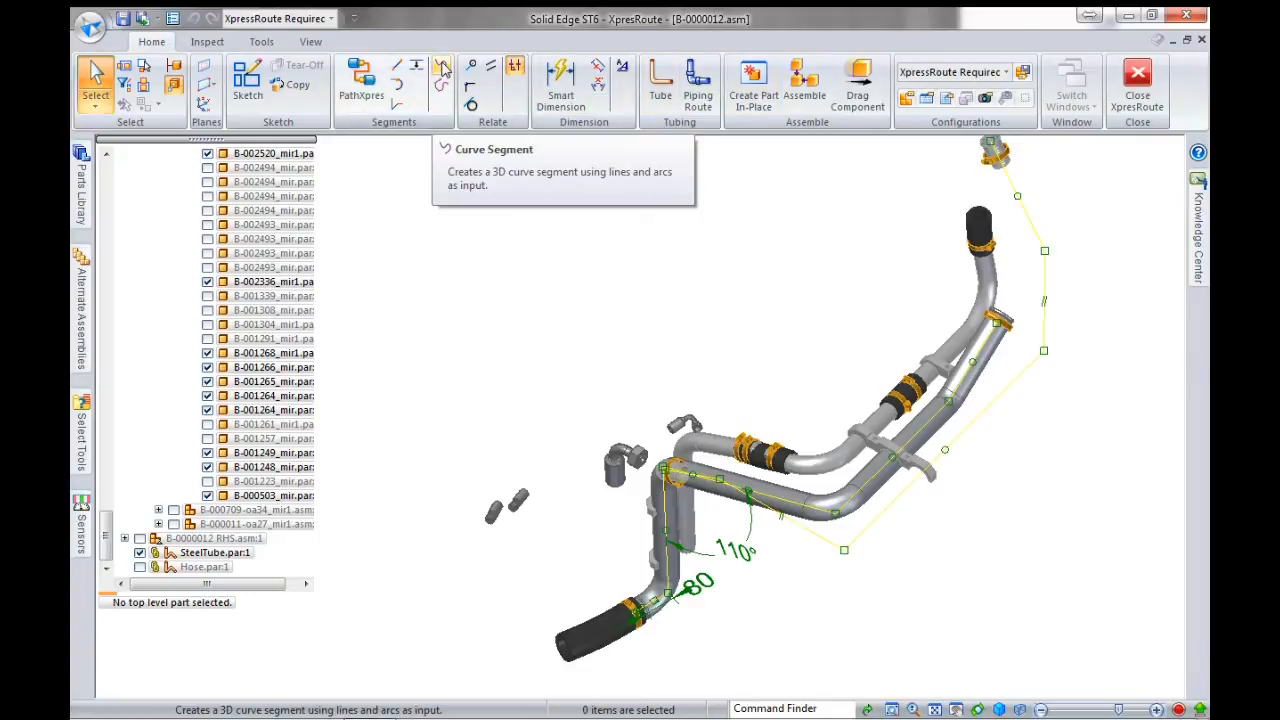
- Create a Curve Segment from the hose path's chain of segments using the Midpoints curve fit
click(443, 67)
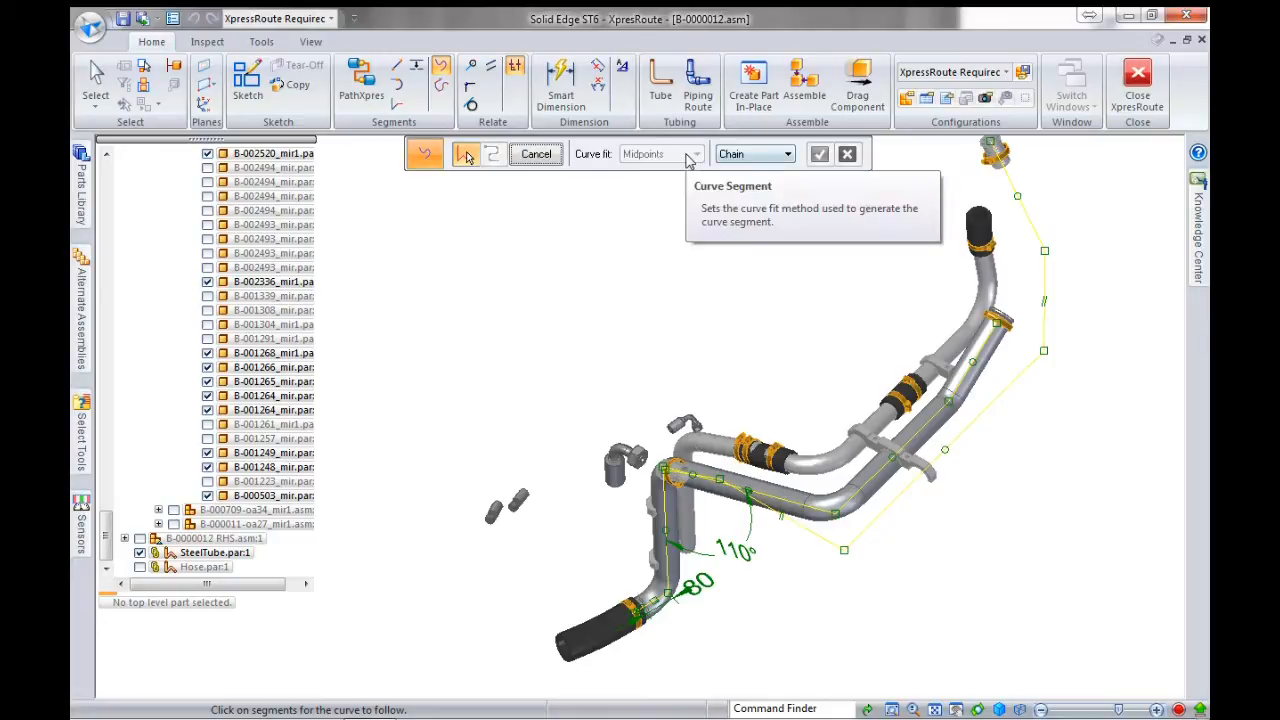
click(1030, 216)
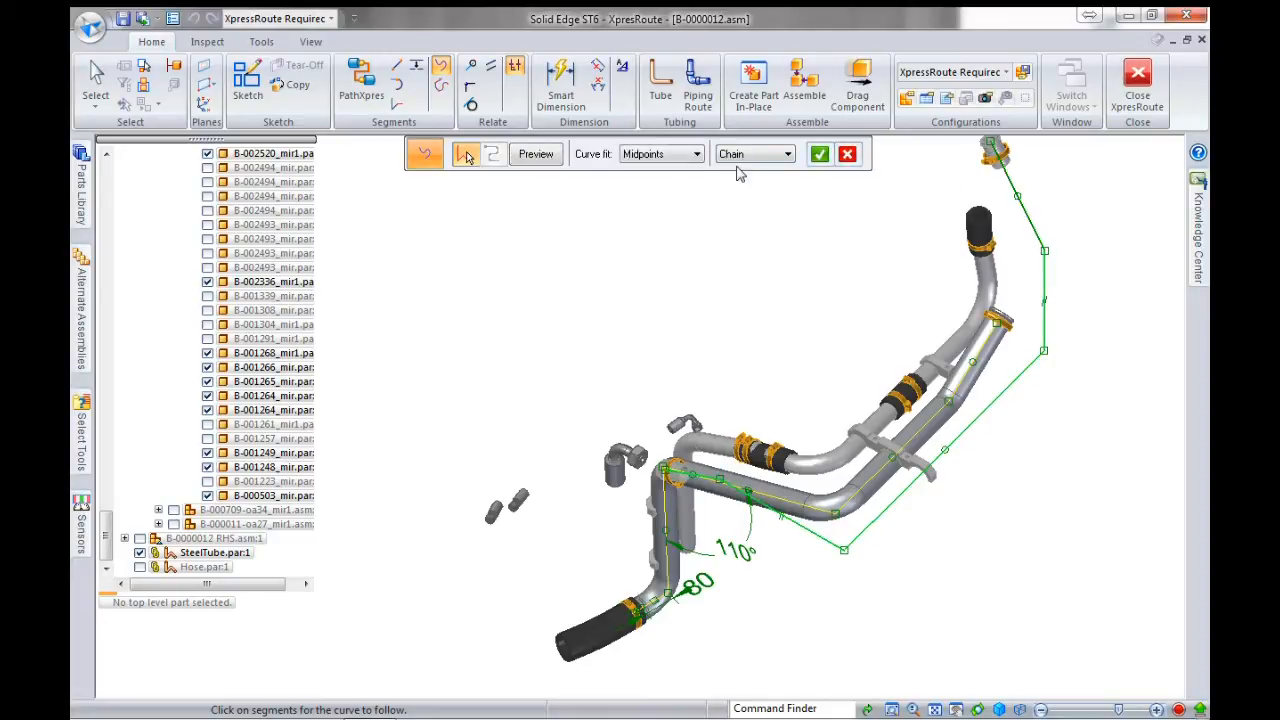
click(697, 154)
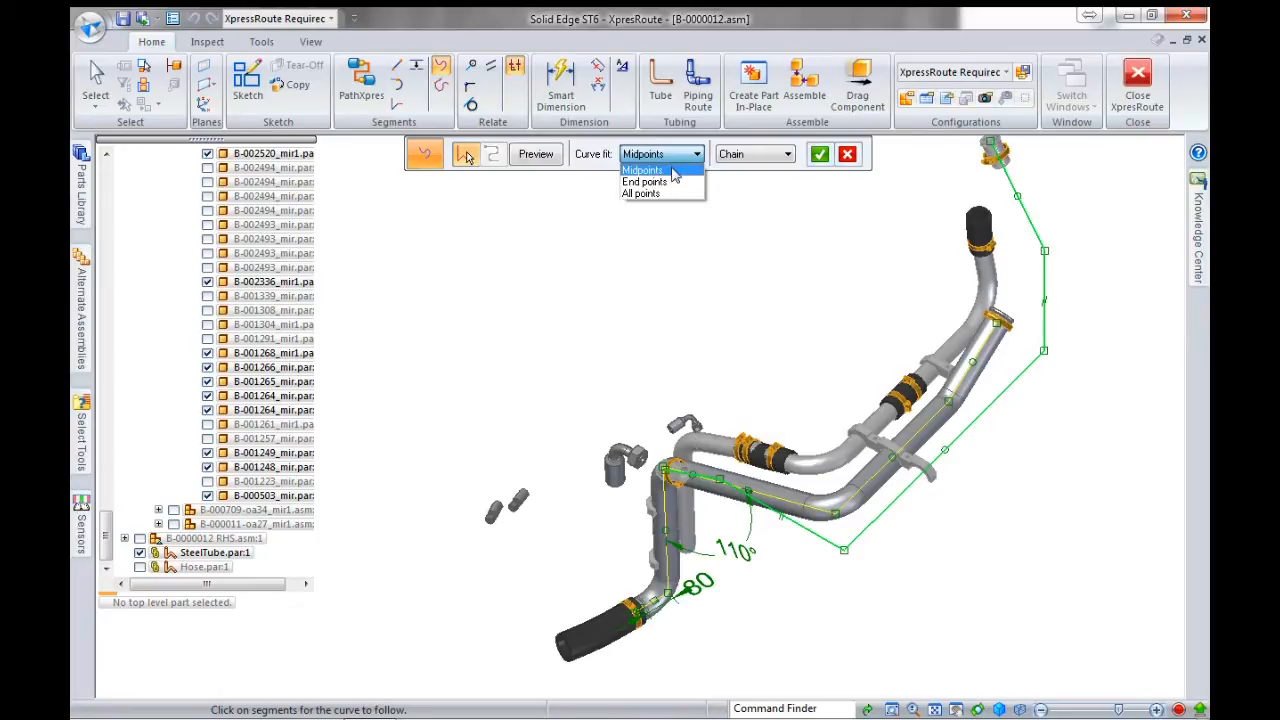
click(673, 171)
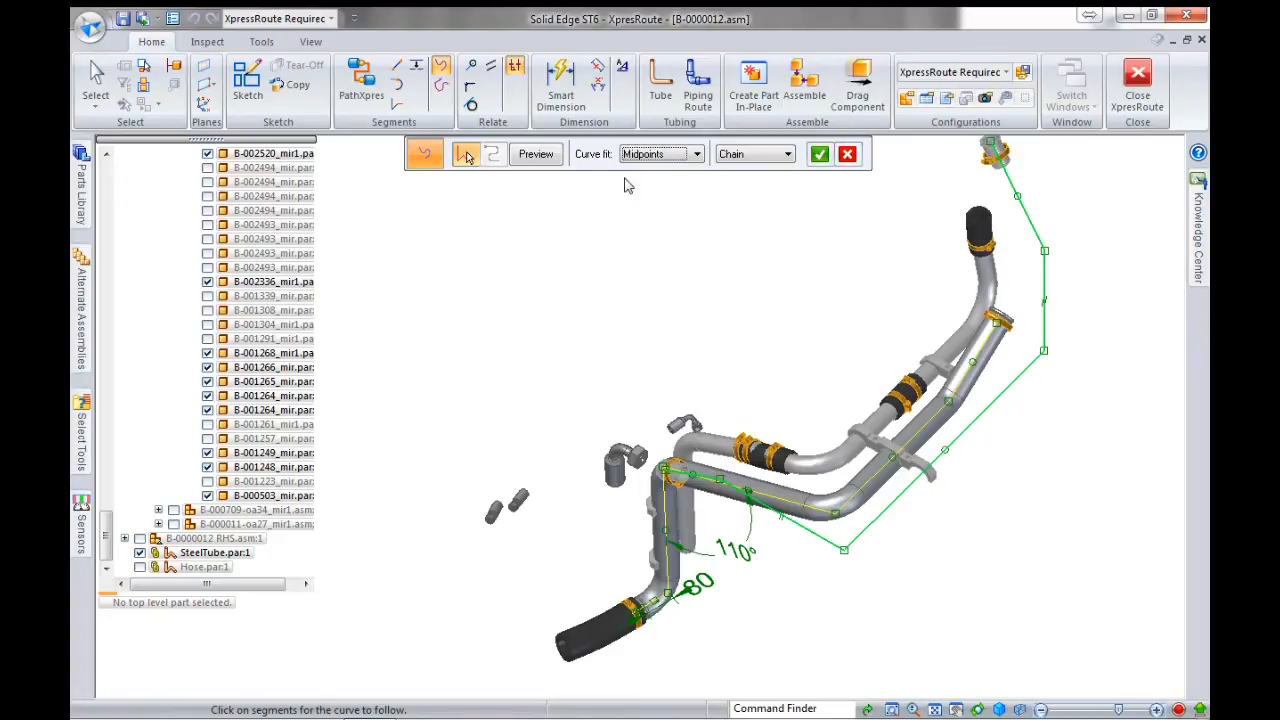
click(540, 157)
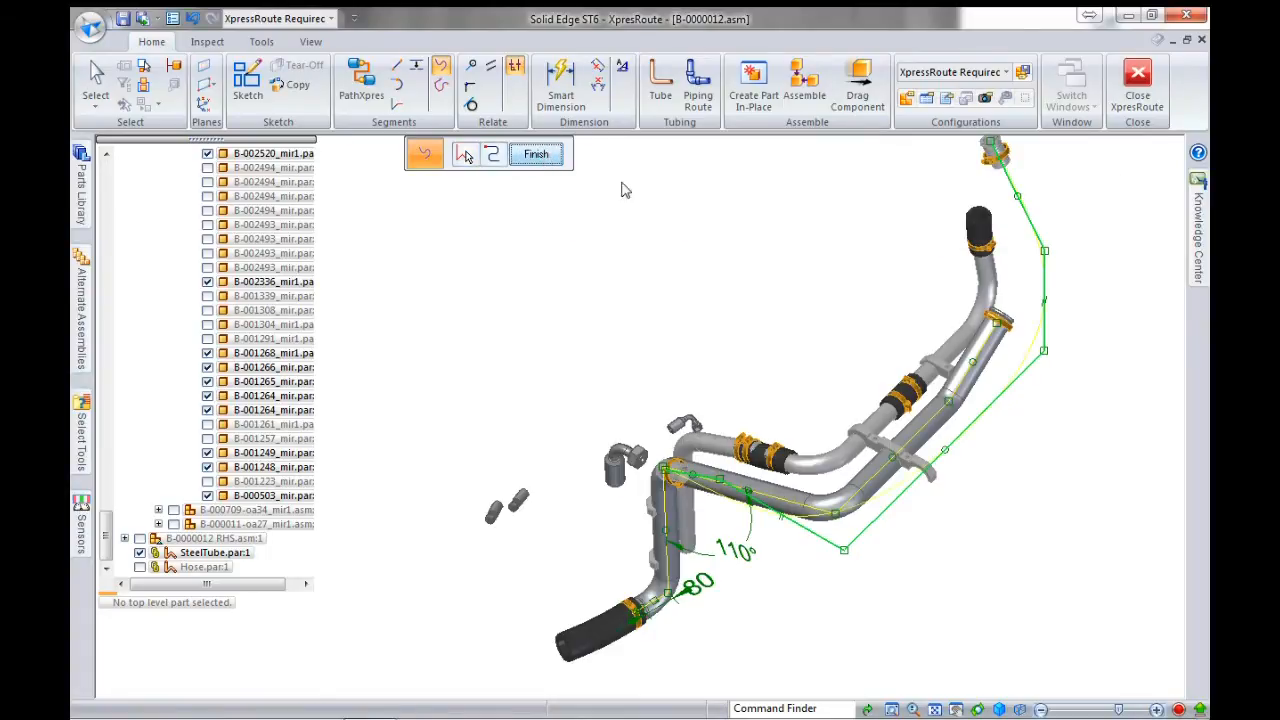
scroll(1065, 271, up, 5)
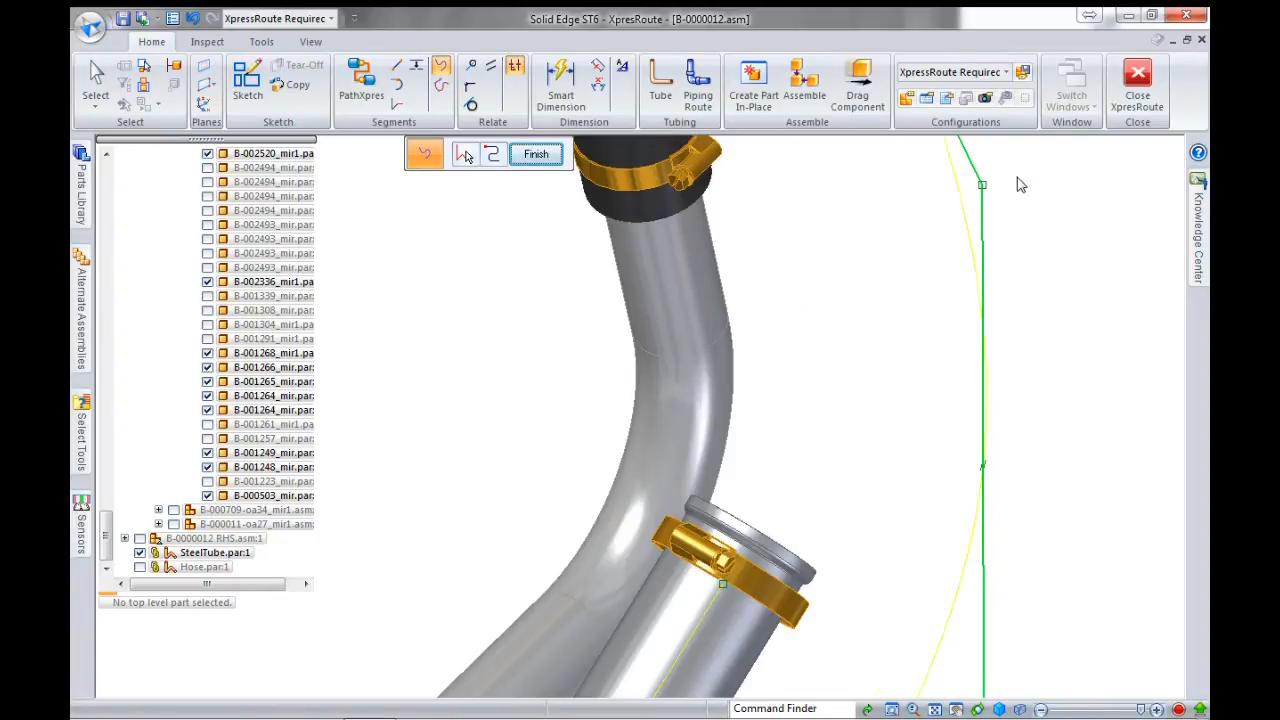
scroll(1020, 185, down, 5)
click(562, 156)
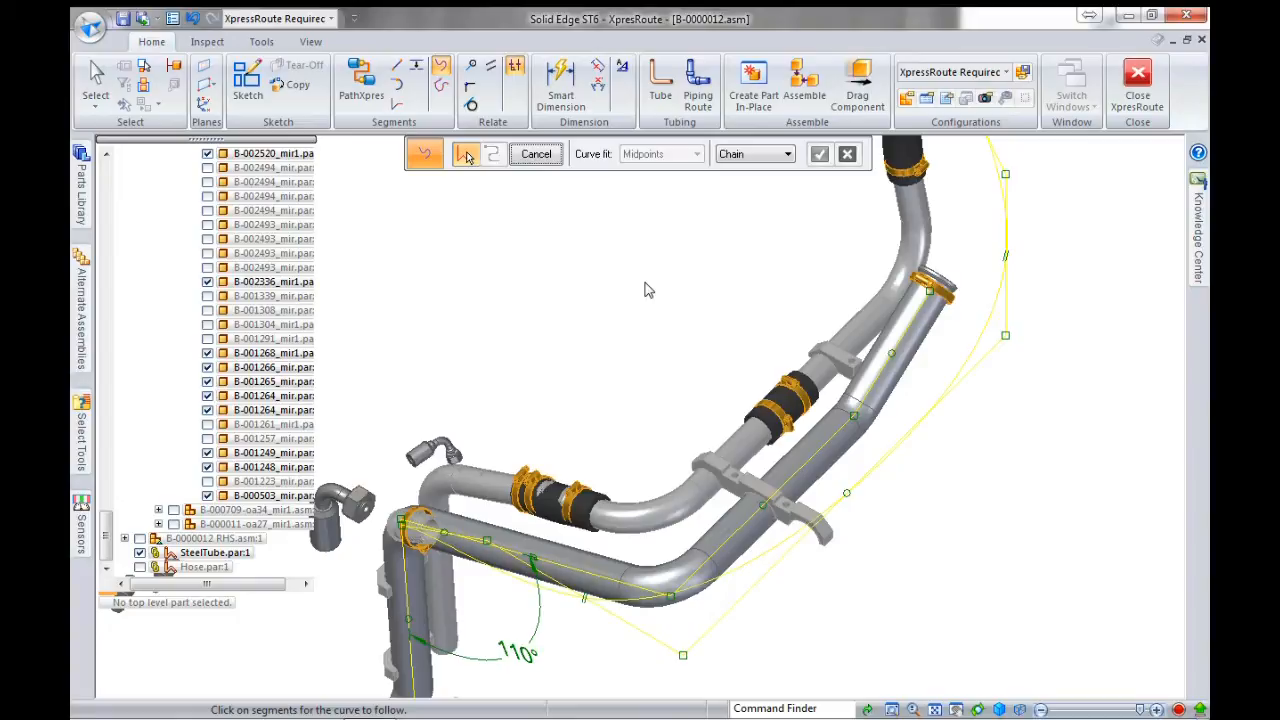
key(Escape)
- Show Hose.par again and redefine its tube path to follow the new curve segment
scroll(686, 255, down, 2)
click(141, 567)
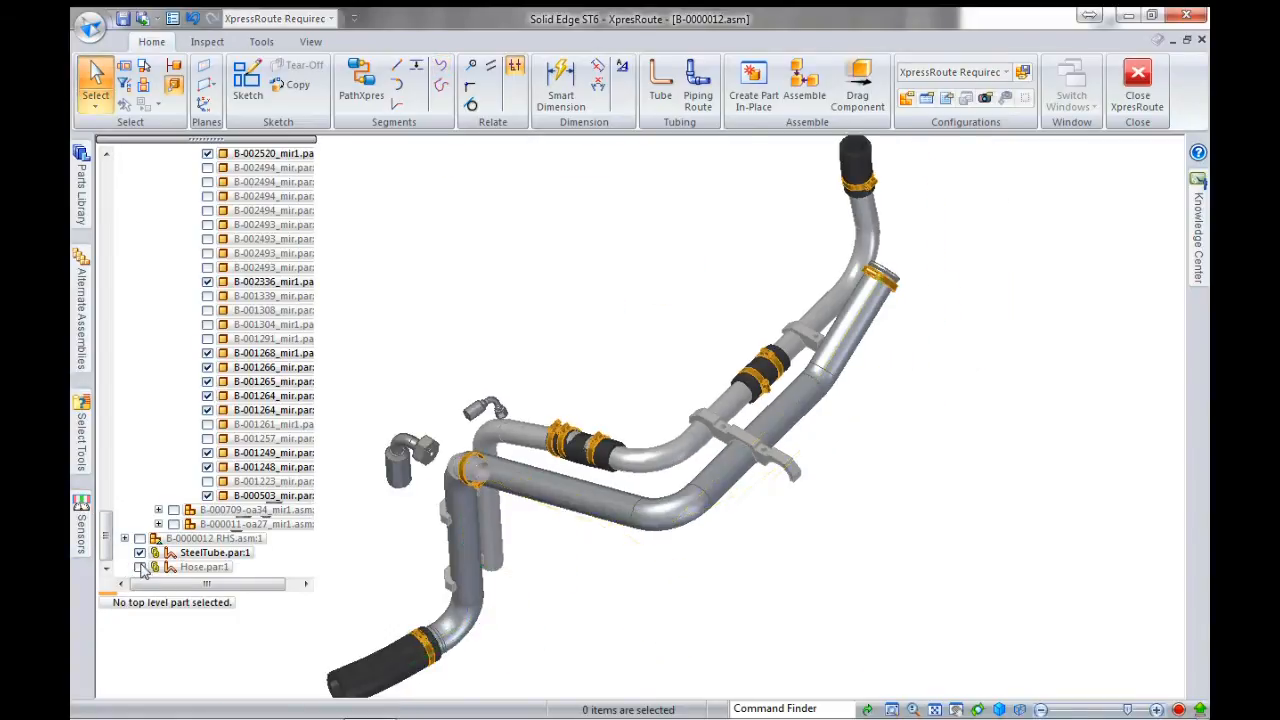
click(748, 541)
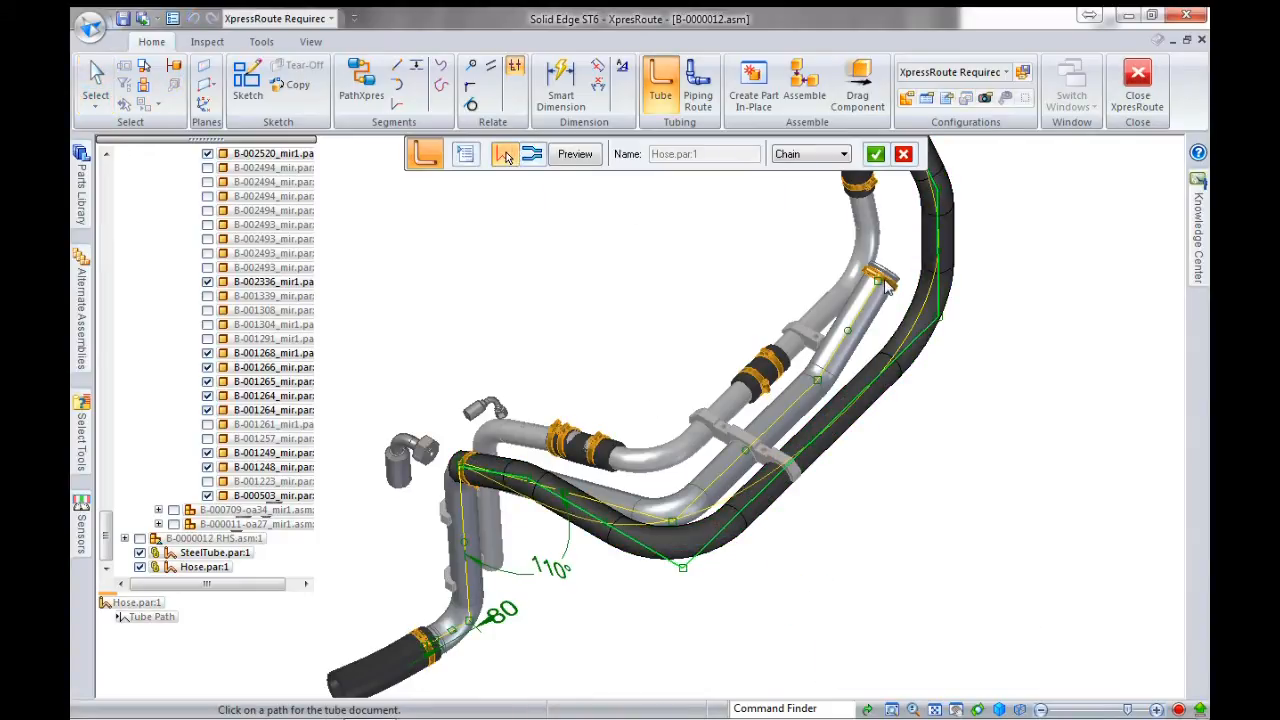
scroll(988, 473, down, 3)
click(875, 154)
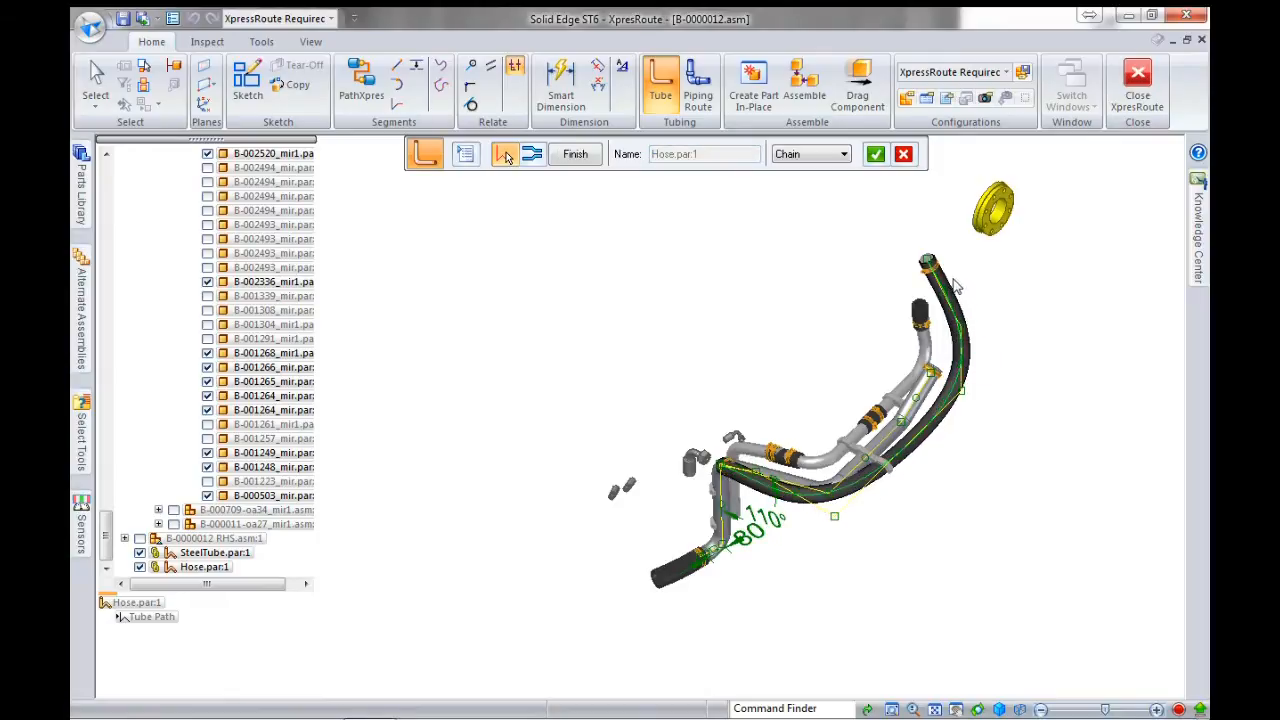
scroll(953, 287, up, 3)
scroll(966, 263, down, 2)
middle_drag(903, 468, 879, 552)
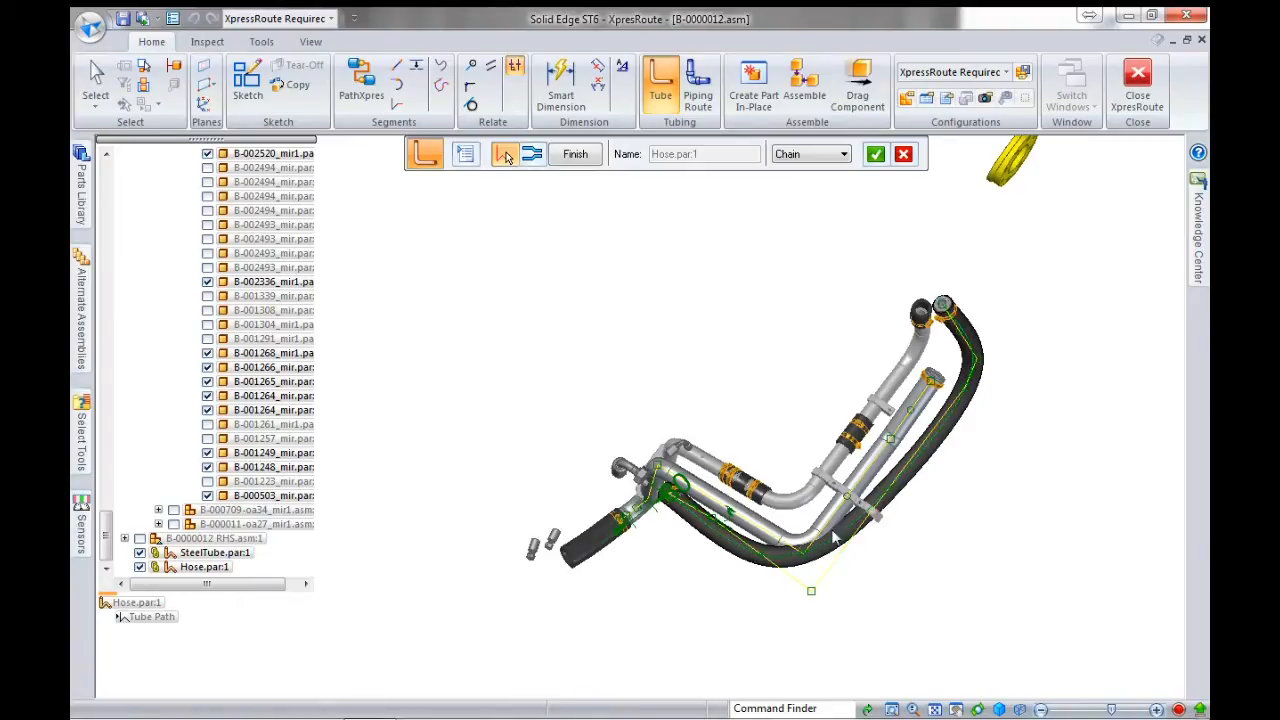
click(576, 155)
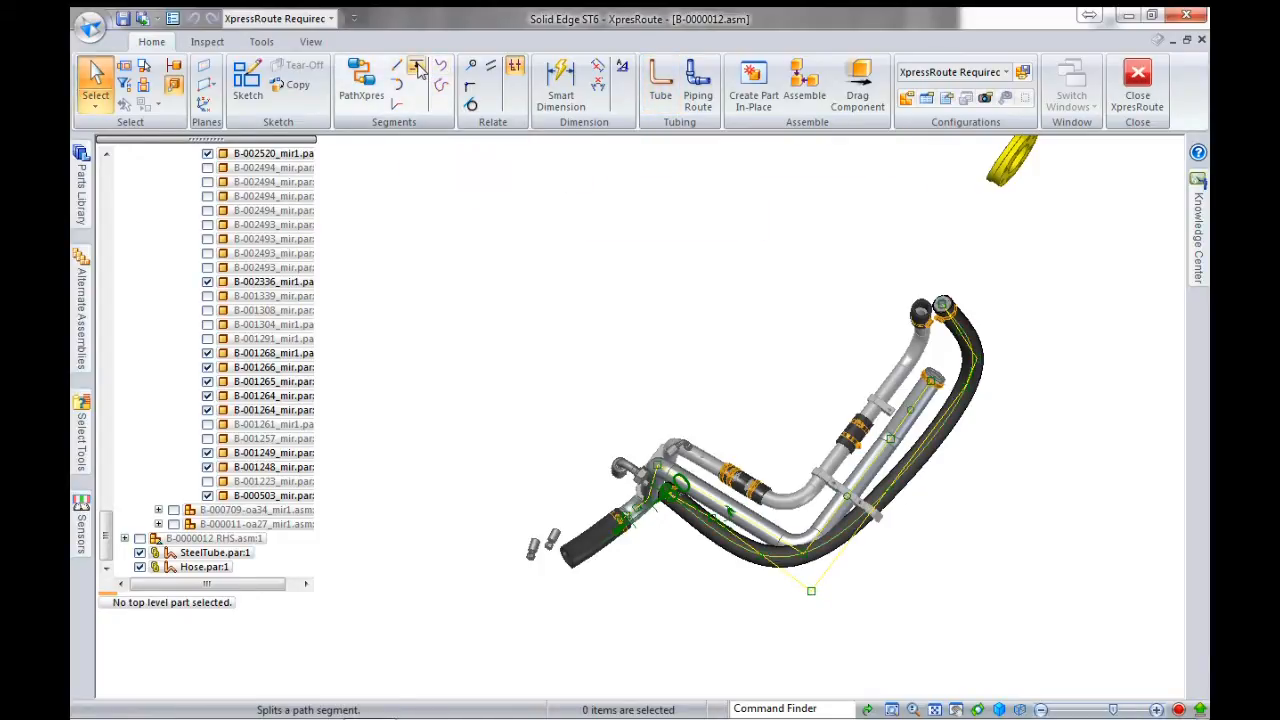
- Split the hose path's lower line segment about midway between the lower fitting and the bottom corner
click(416, 66)
scroll(889, 553, up, 2)
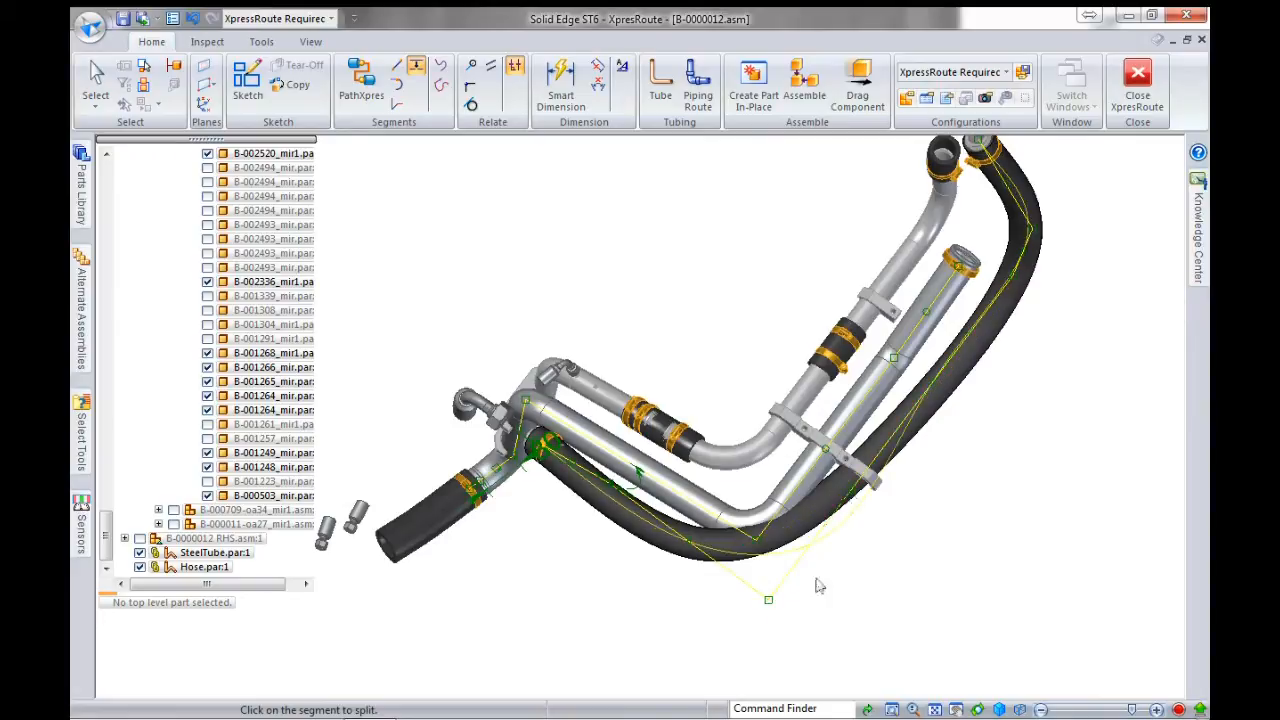
click(677, 536)
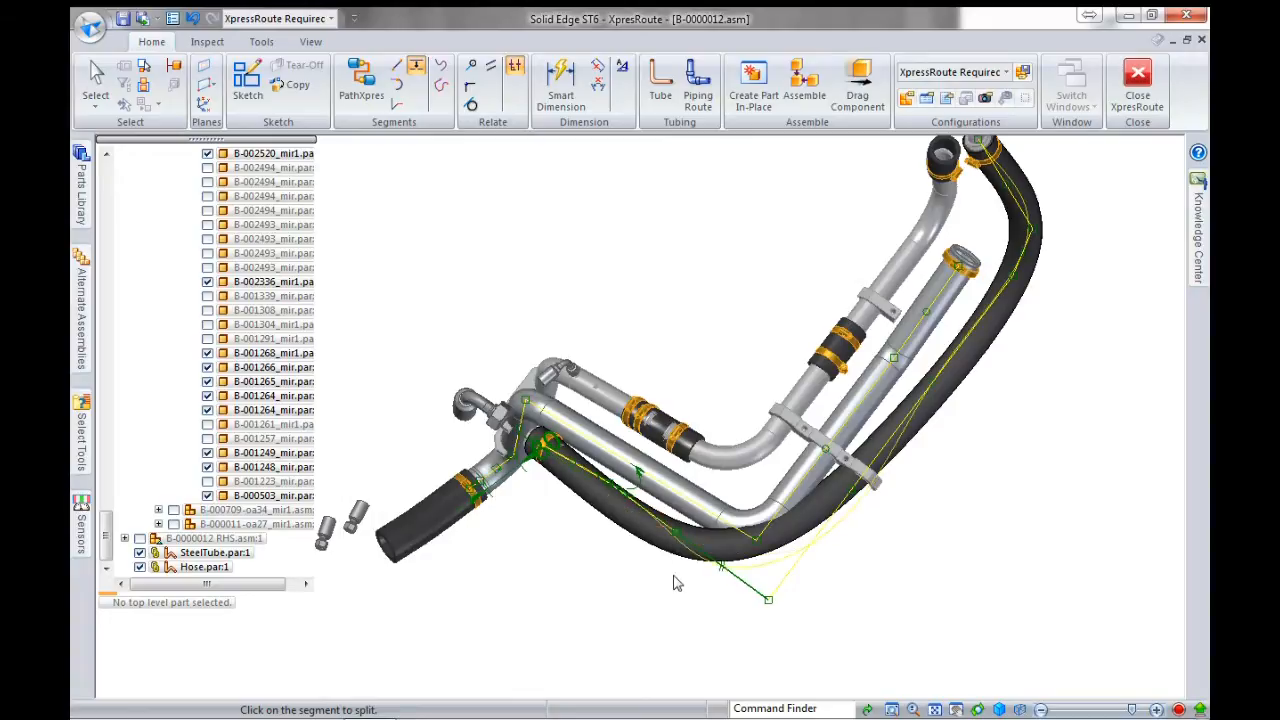
scroll(664, 590, down, 2)
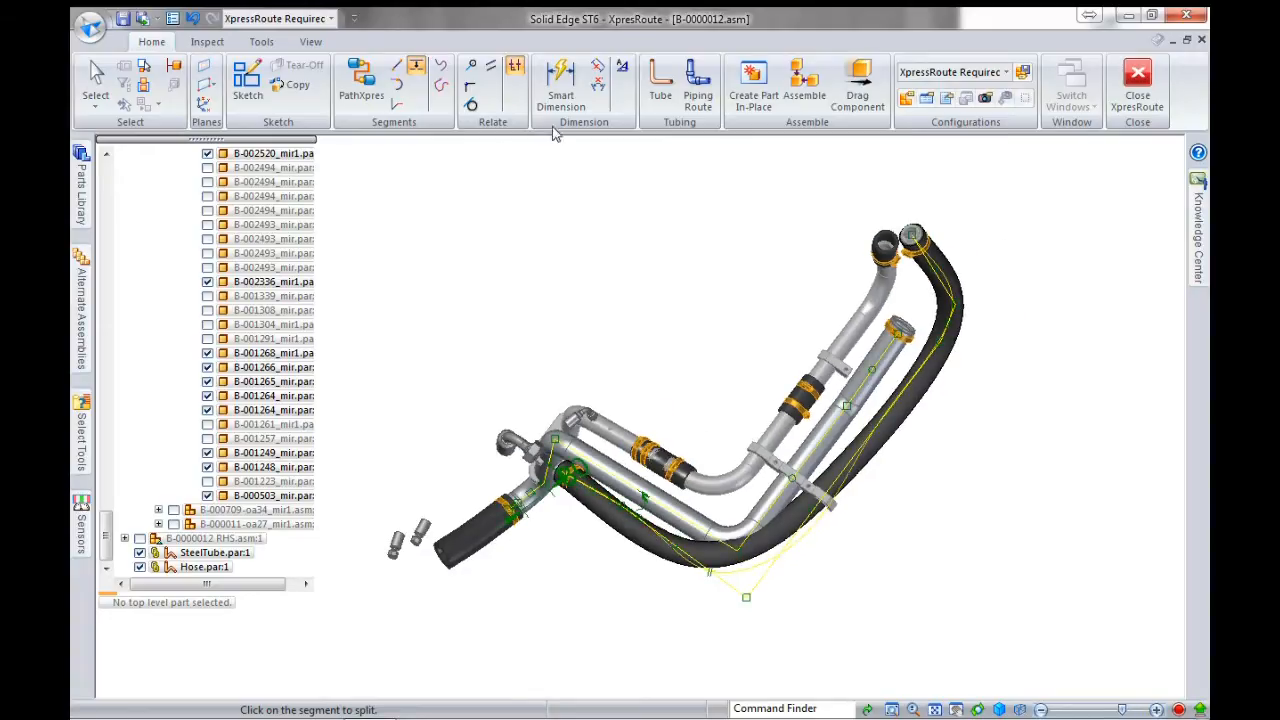
key(Escape)
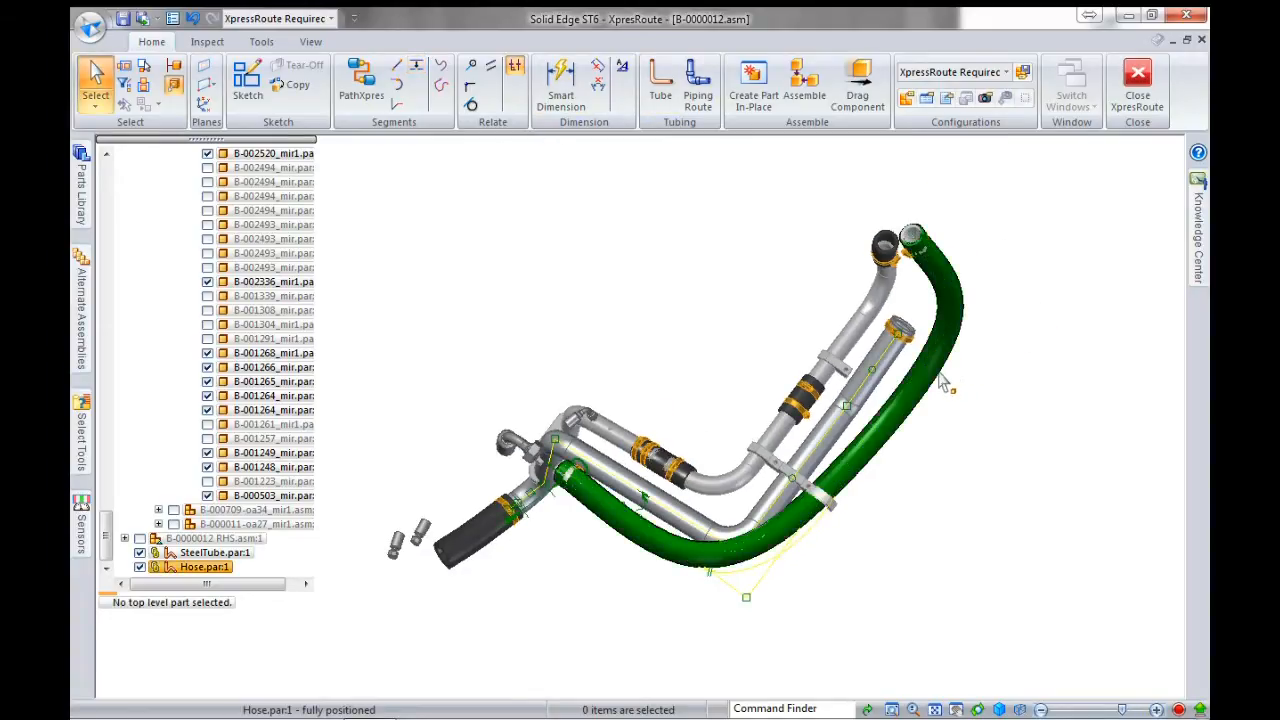
- Edit the tube definition of Hose.par and preview the hose along the split path
click(940, 382)
click(1010, 447)
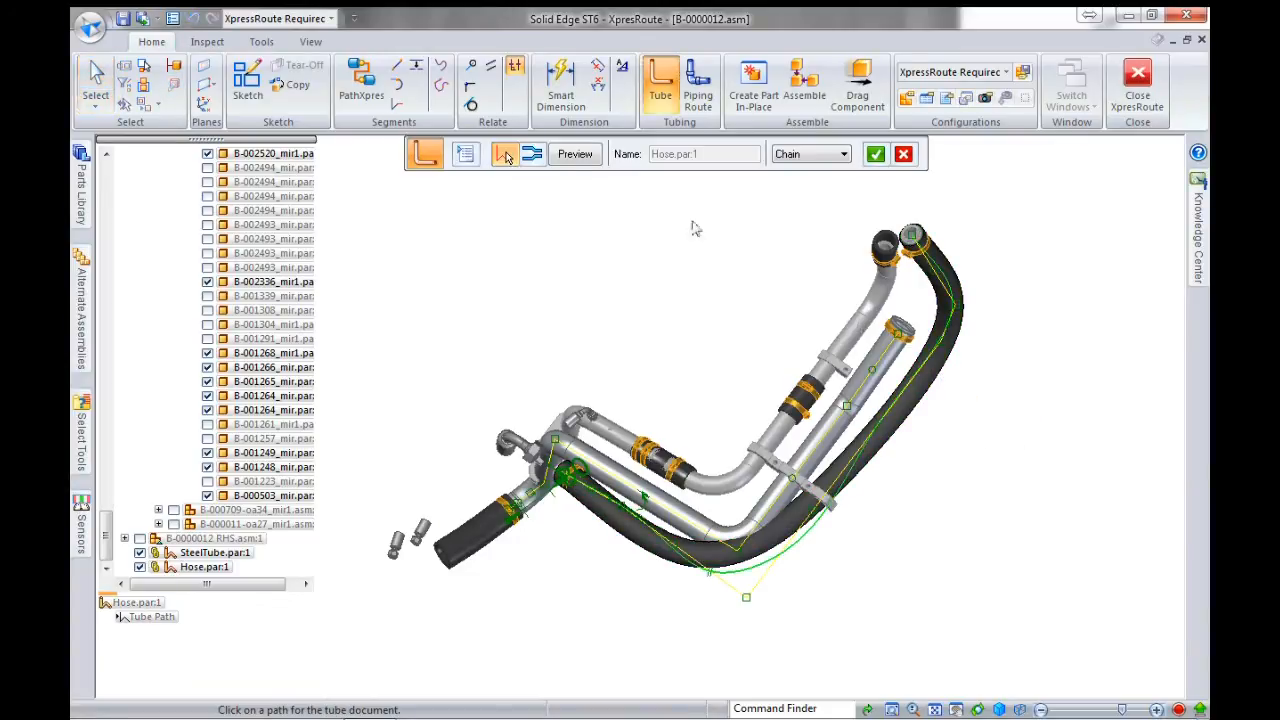
click(578, 156)
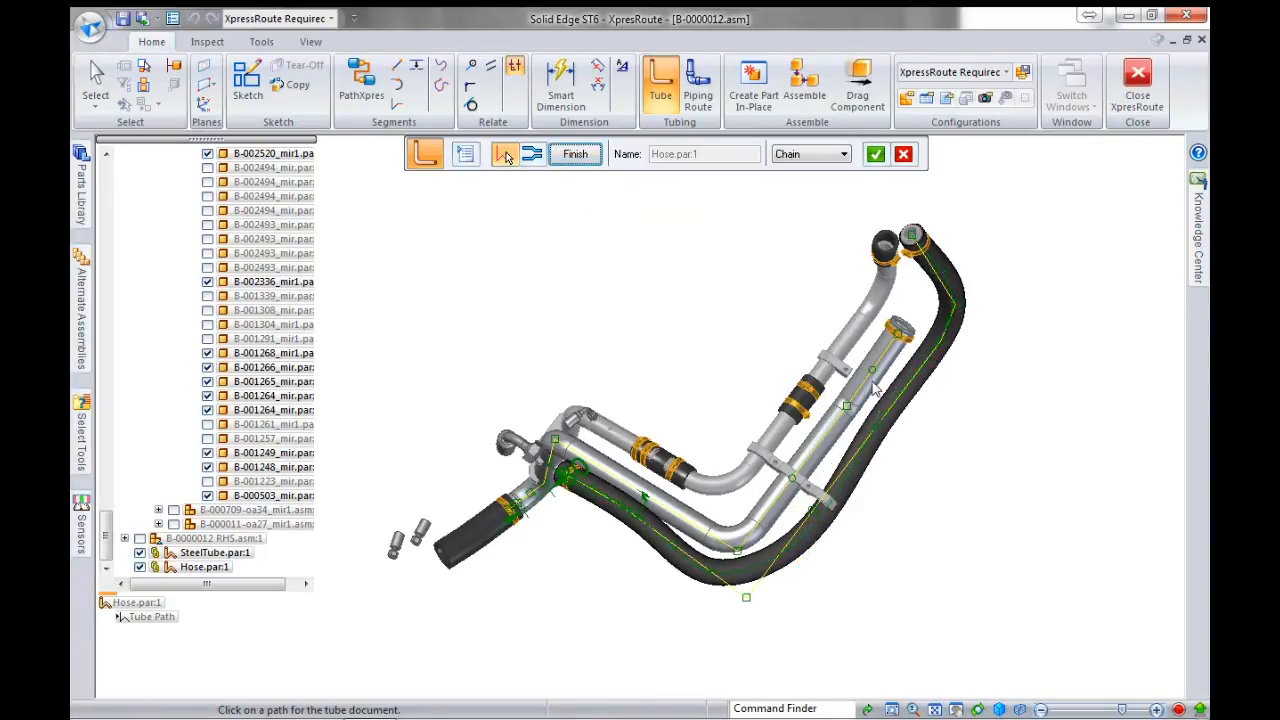
click(904, 155)
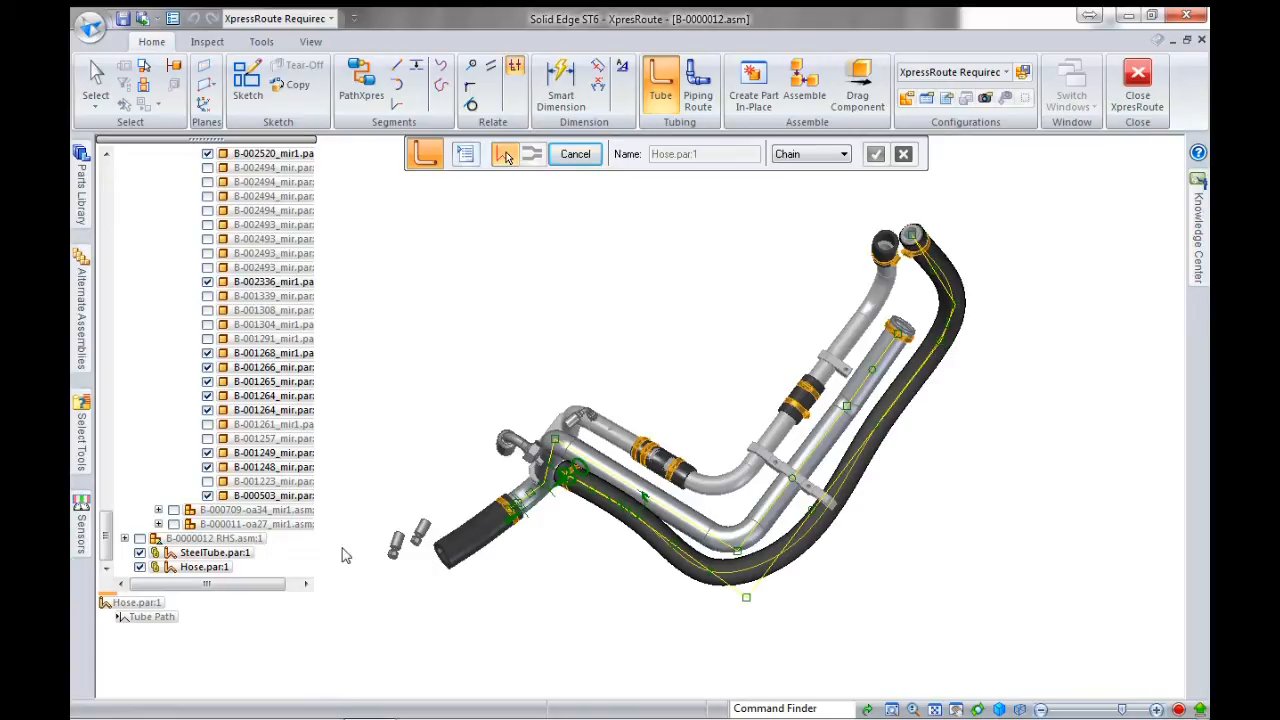
click(575, 154)
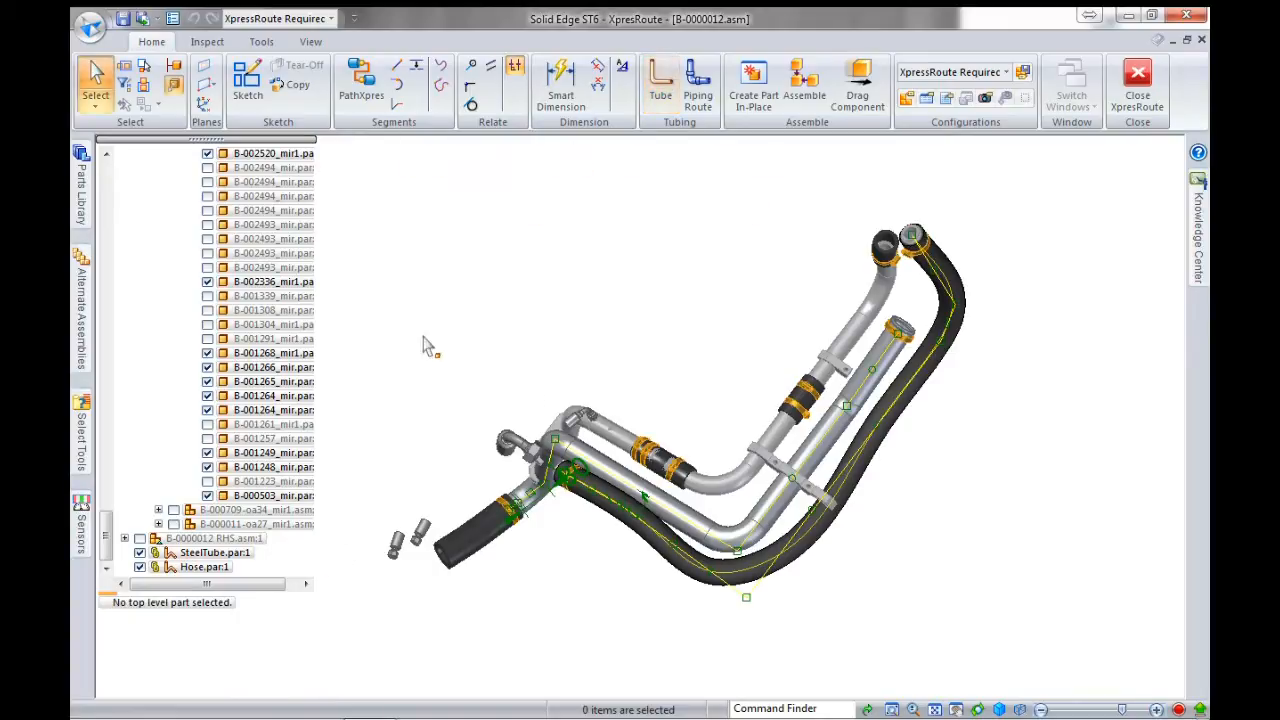
- Delete Hose.par from the assembly
click(194, 569)
key(Delete)
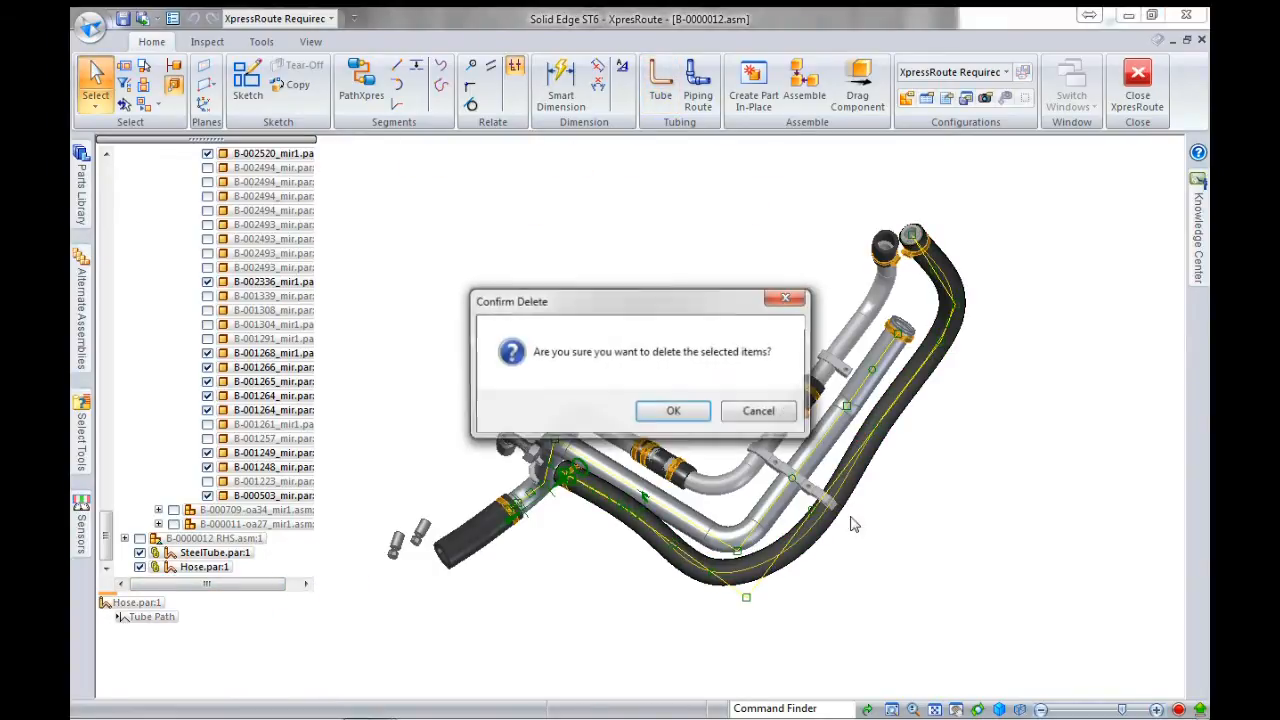
click(674, 411)
- Delete the old hose path's curve and line segments running between the upper fitting and the steel tube
middle_drag(837, 586, 847, 487)
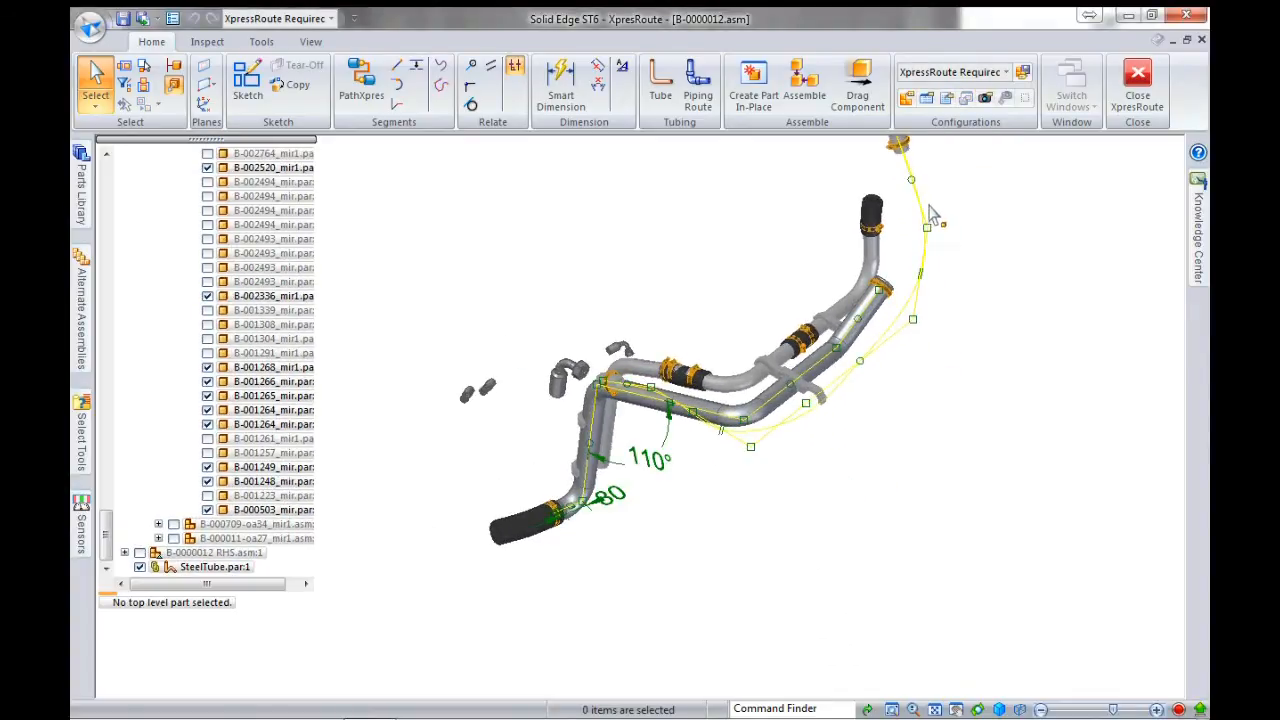
drag(955, 190, 914, 442)
click(924, 260)
key(Delete)
click(923, 253)
key(Delete)
click(926, 218)
key(Delete)
click(903, 336)
key(Delete)
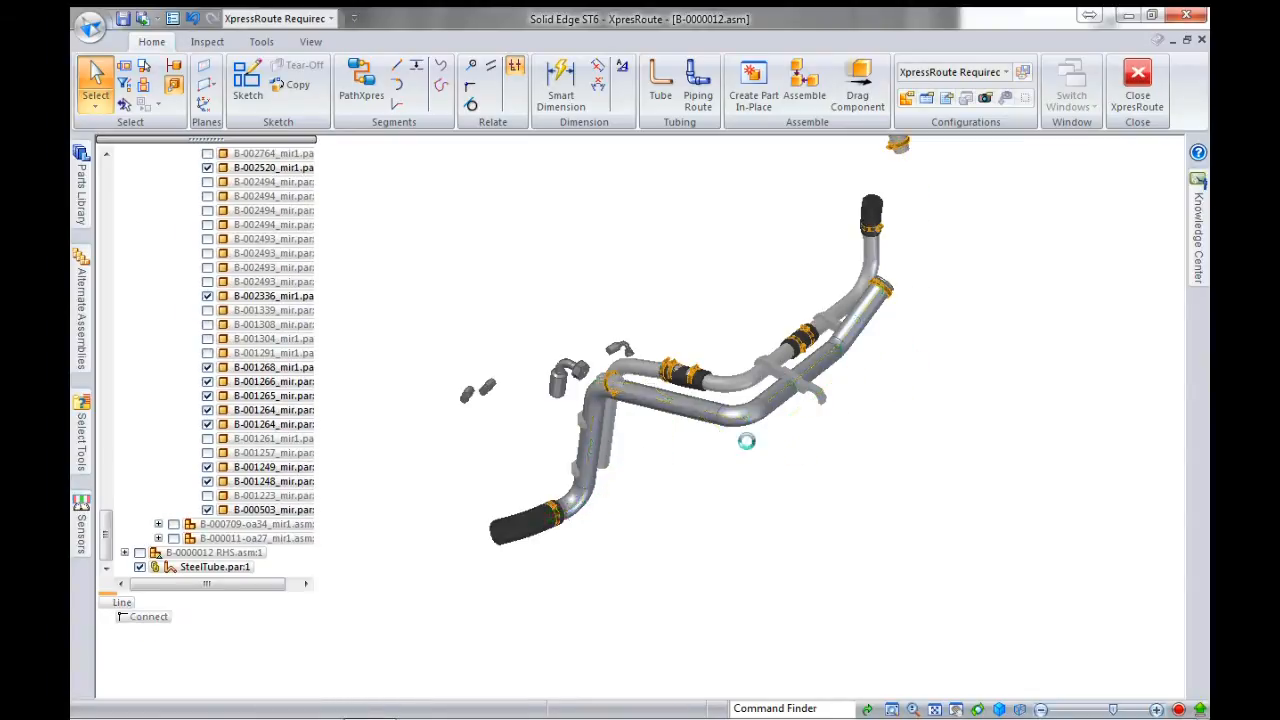
- Pick out and delete the leftover hose path segments overlapping the steel tube near the lower fitting
scroll(650, 385, up, 4)
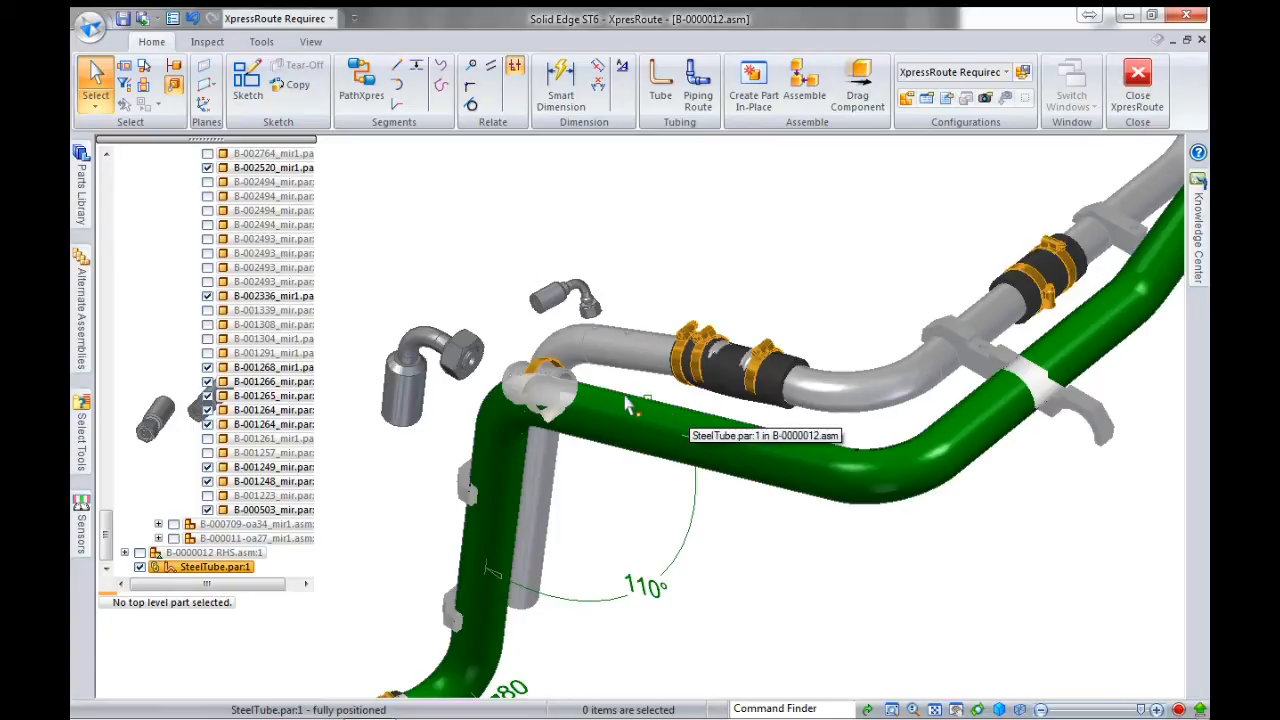
right_click(626, 400)
click(693, 422)
key(Escape)
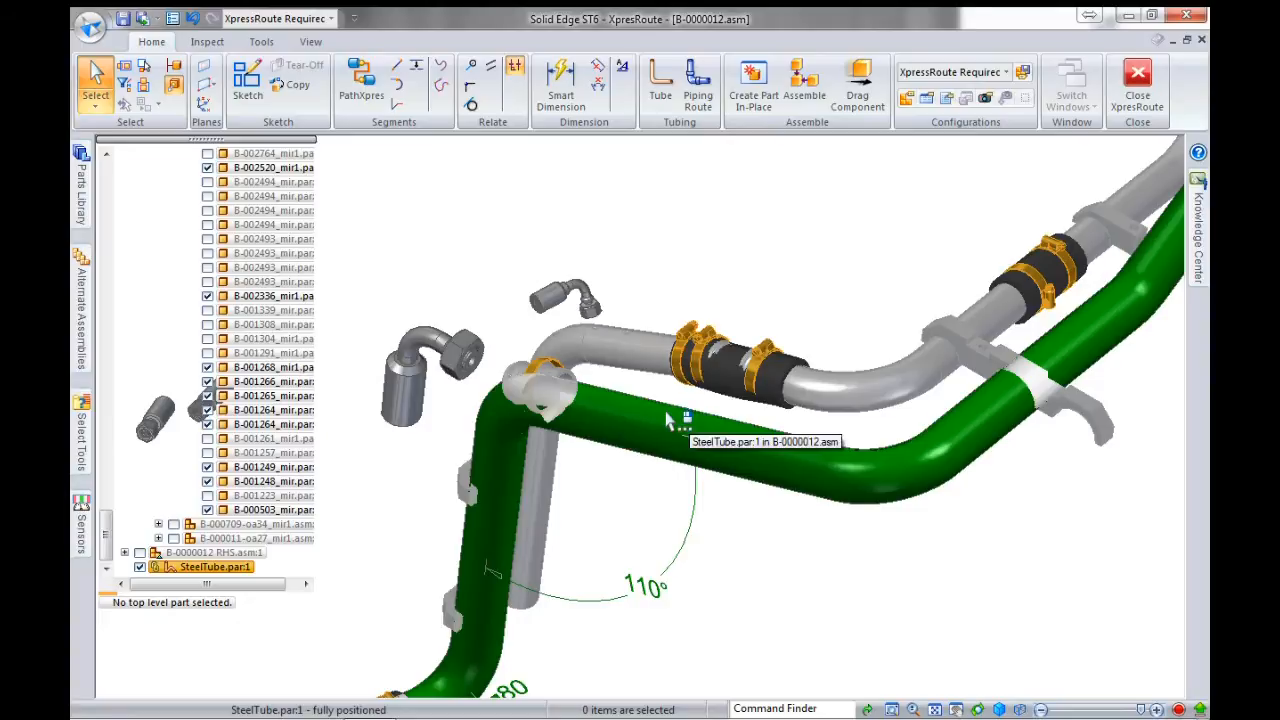
right_click(668, 422)
click(745, 428)
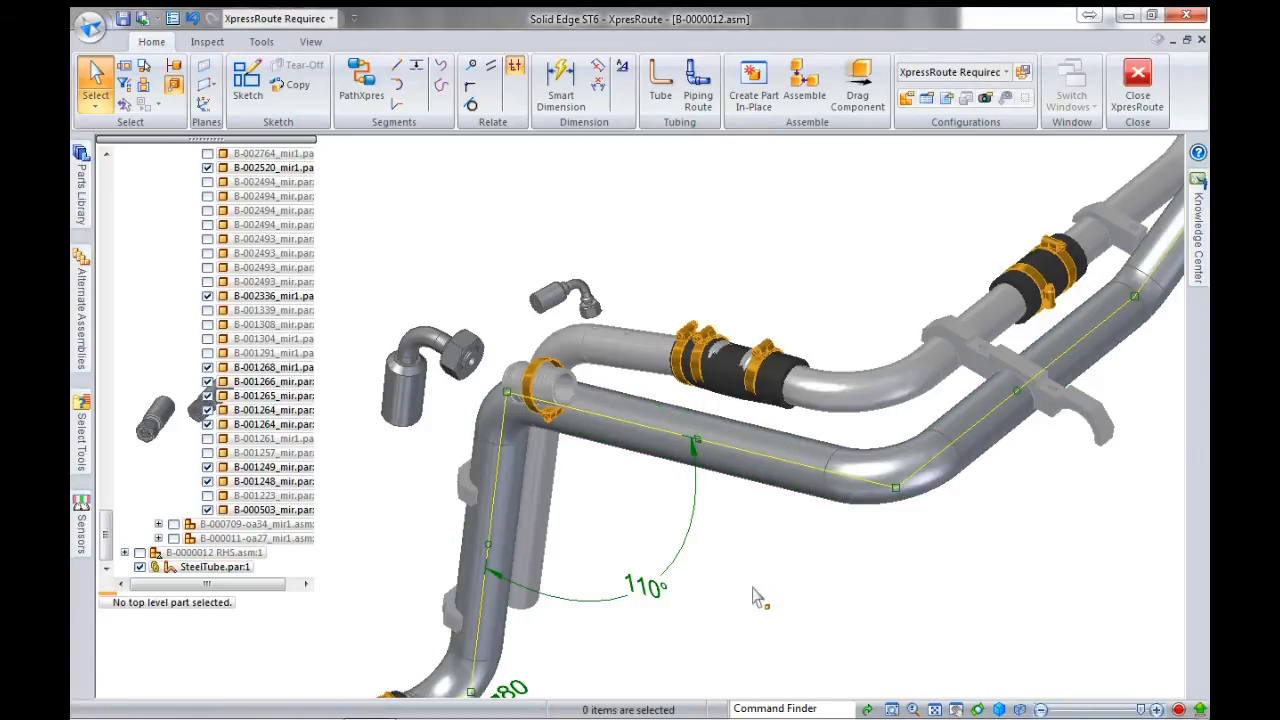
- Begin a keypoint Curve Segment with its first points at the circular edge centers of the lower barbed fitting
click(441, 87)
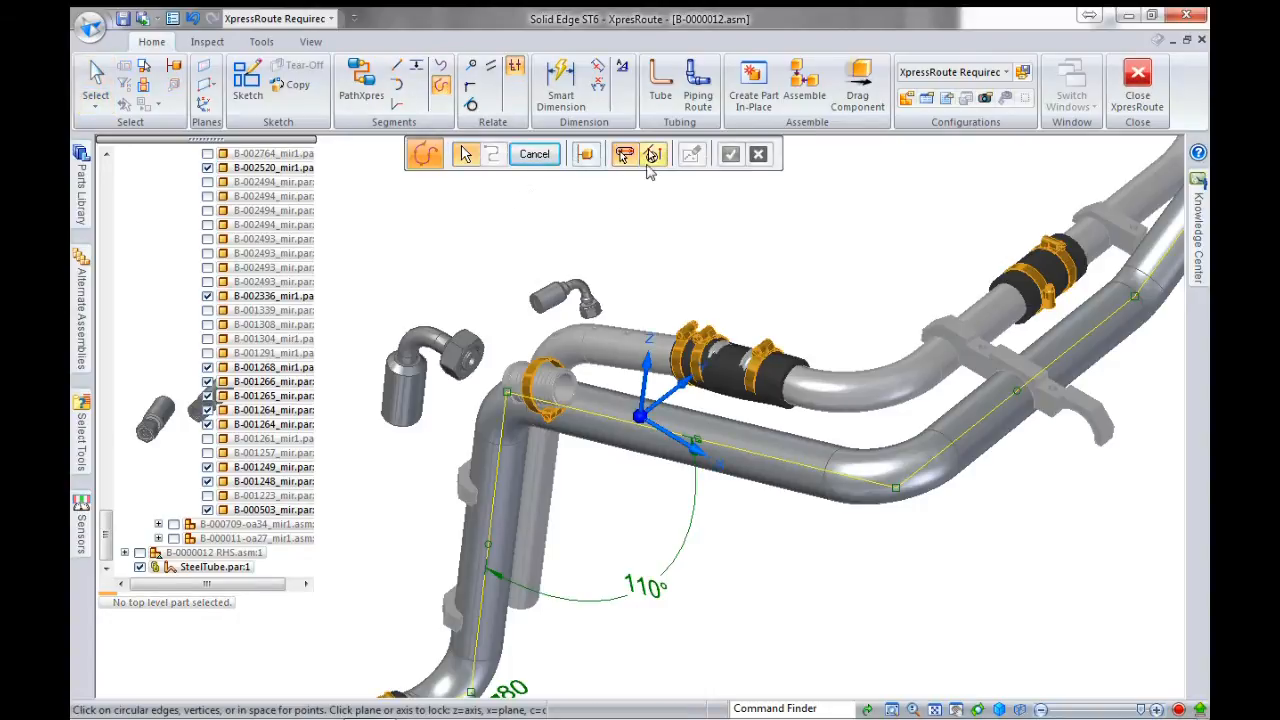
click(652, 154)
scroll(515, 420, up, 5)
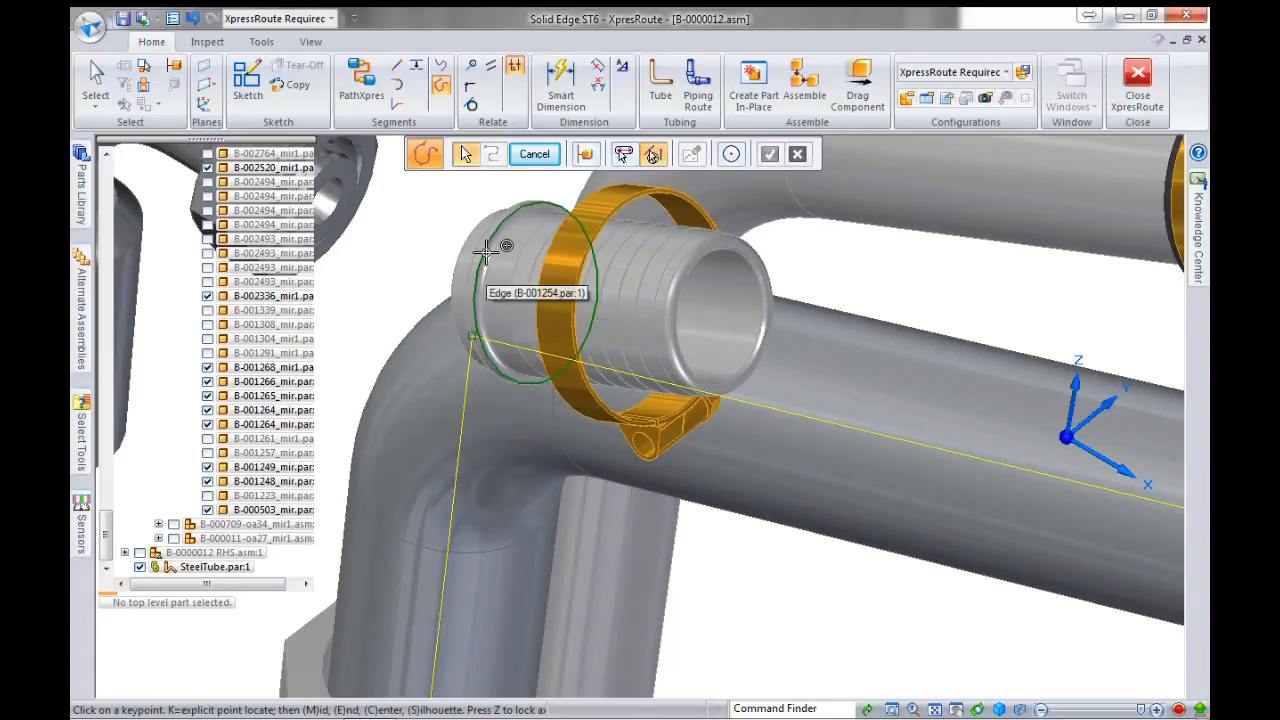
click(616, 264)
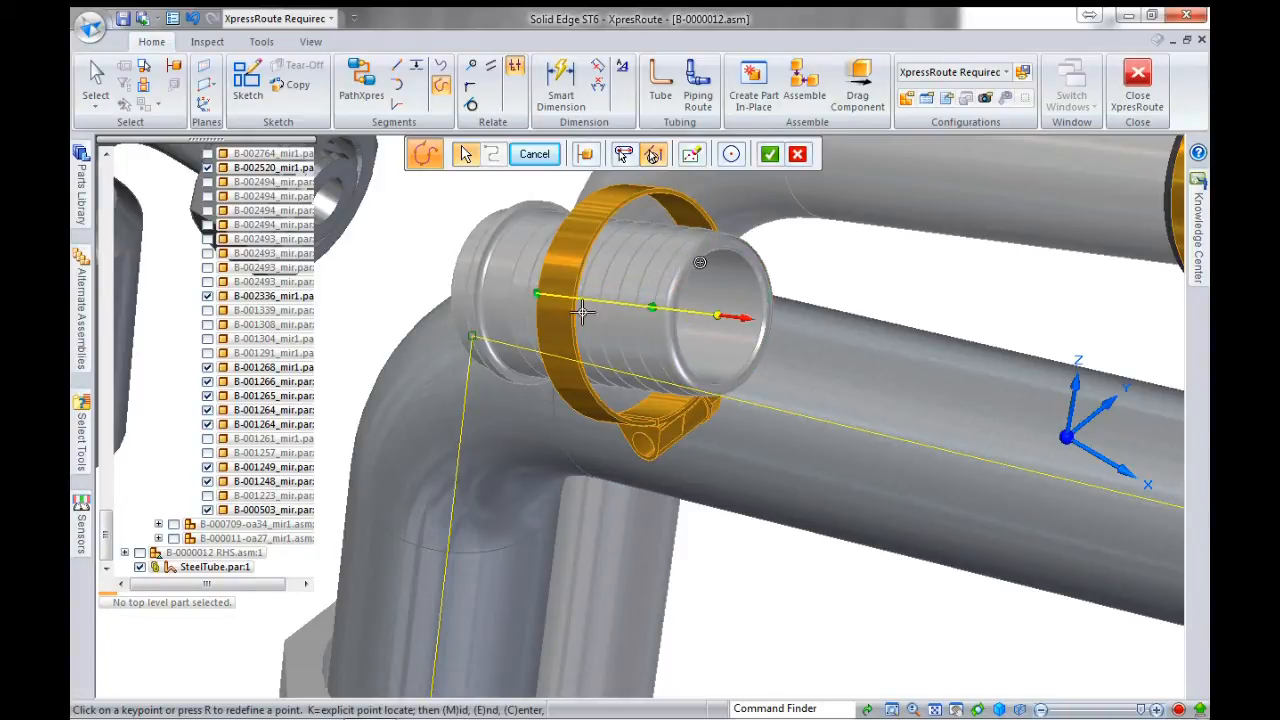
- Route the curve through the centers of the curved edges on the support clip beside the steel tube
scroll(700, 300, down, 5)
scroll(1003, 317, up, 5)
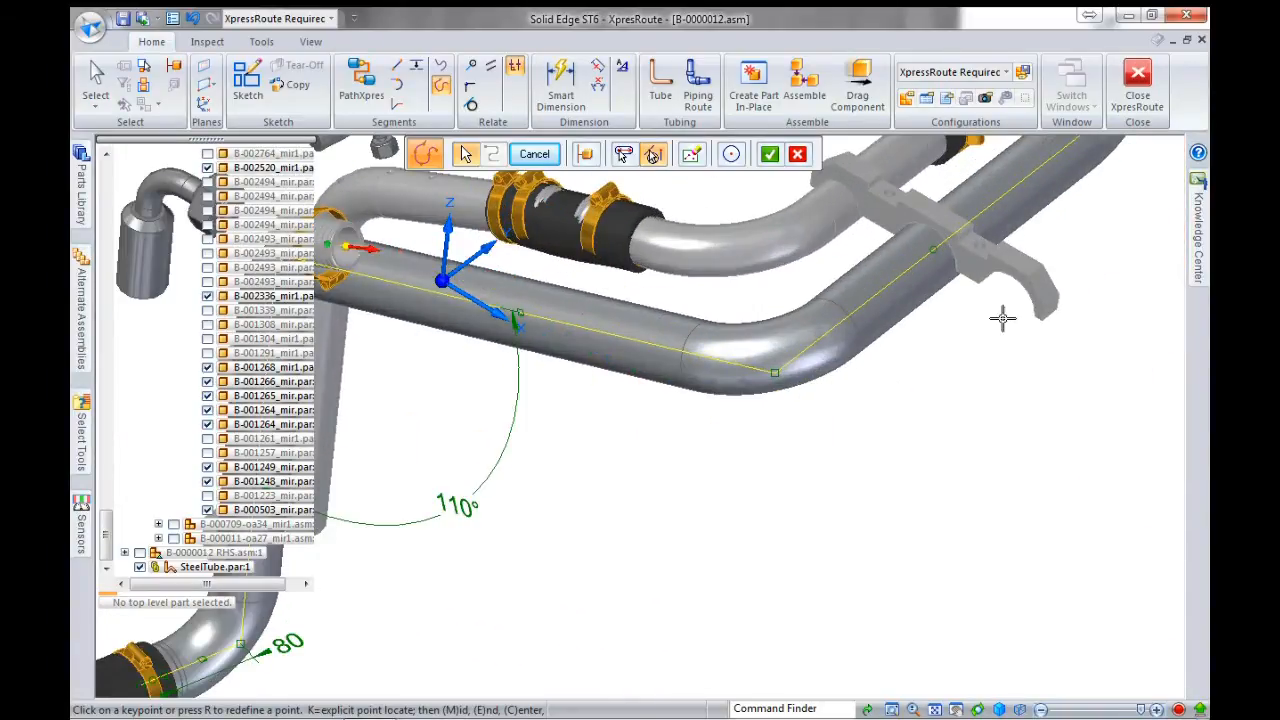
click(1018, 262)
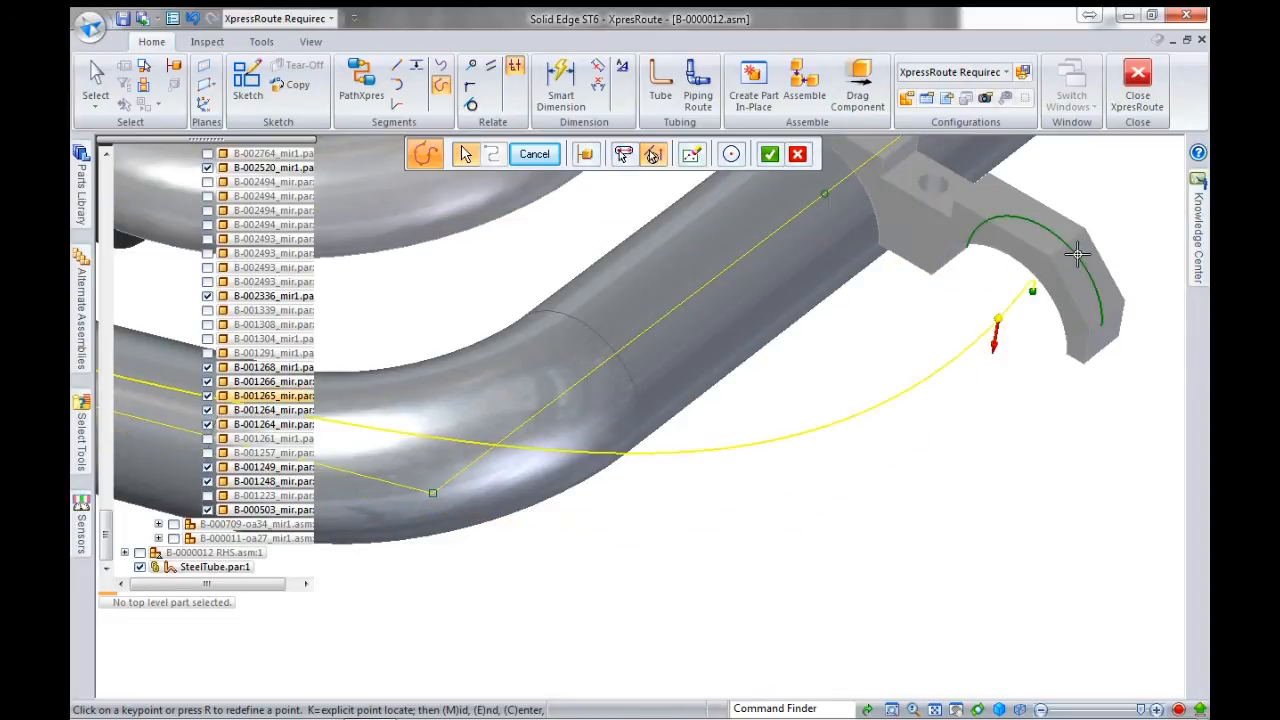
scroll(786, 529, down, 5)
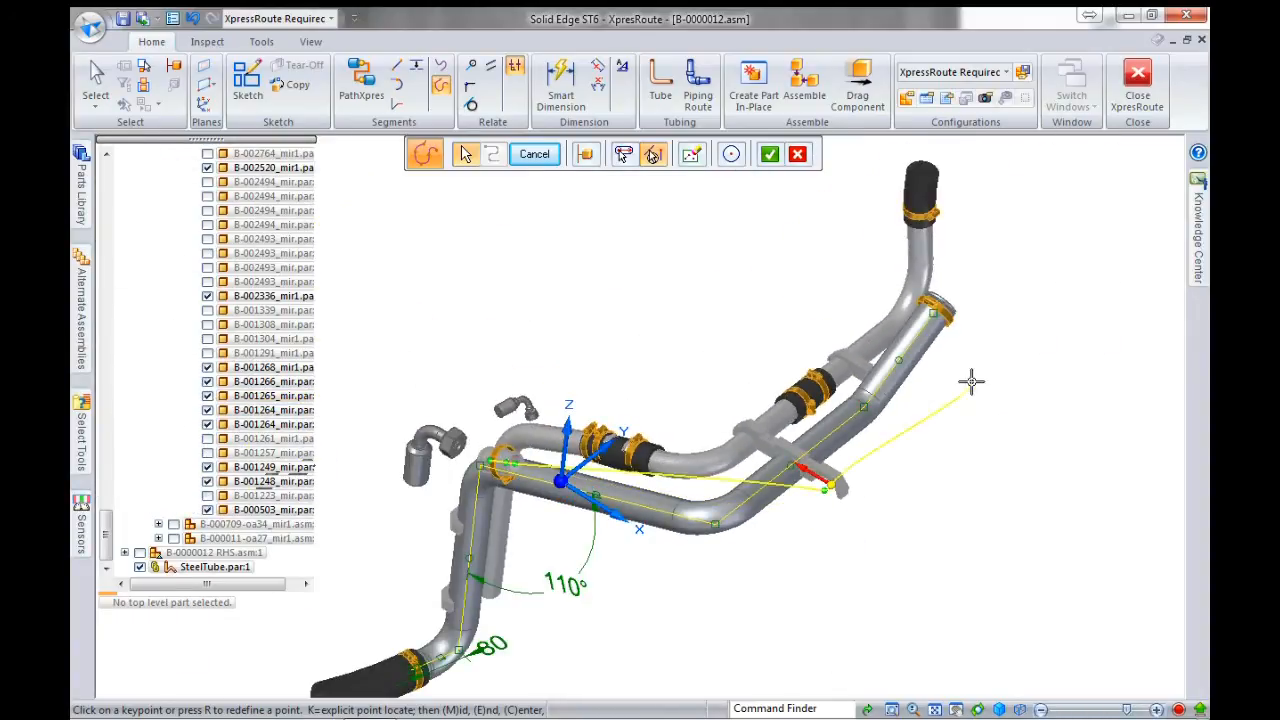
- Run the curve to the circular edge centers of the upper barbed fitting and accept its points
scroll(960, 320, down, 3)
scroll(950, 261, up, 6)
scroll(890, 245, up, 5)
scroll(914, 480, down, 4)
scroll(905, 465, up, 5)
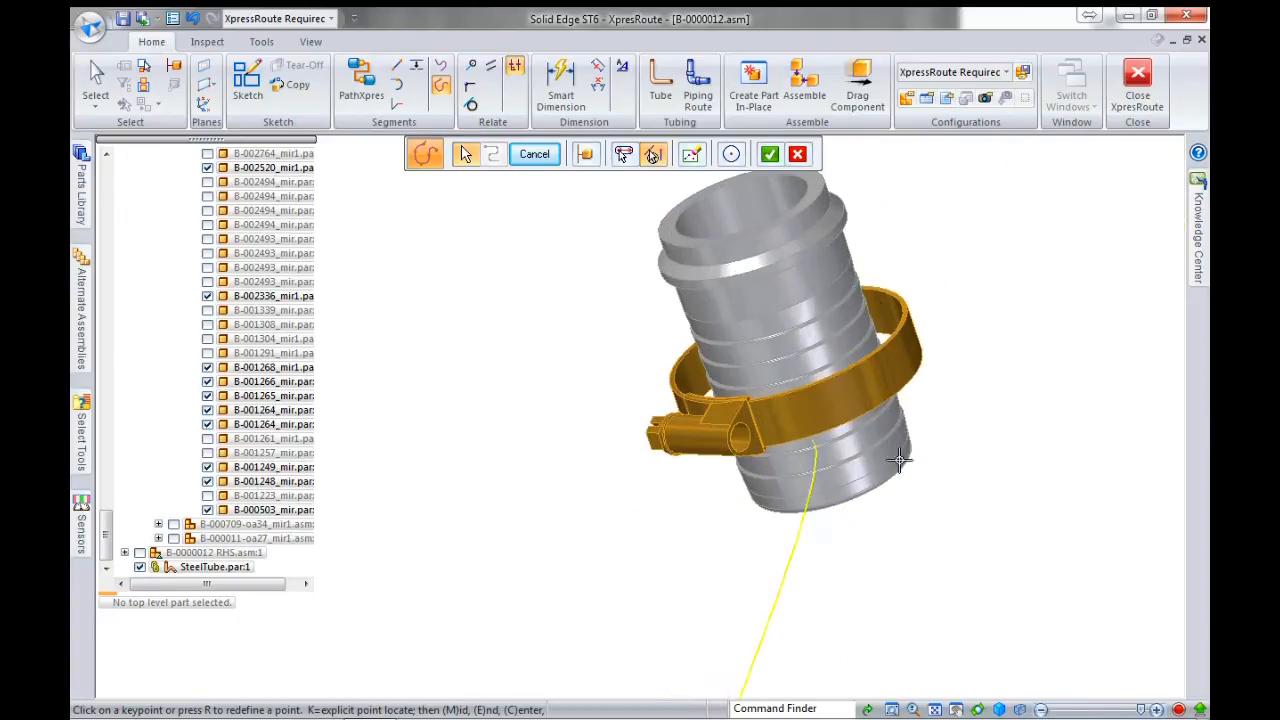
click(909, 378)
click(838, 239)
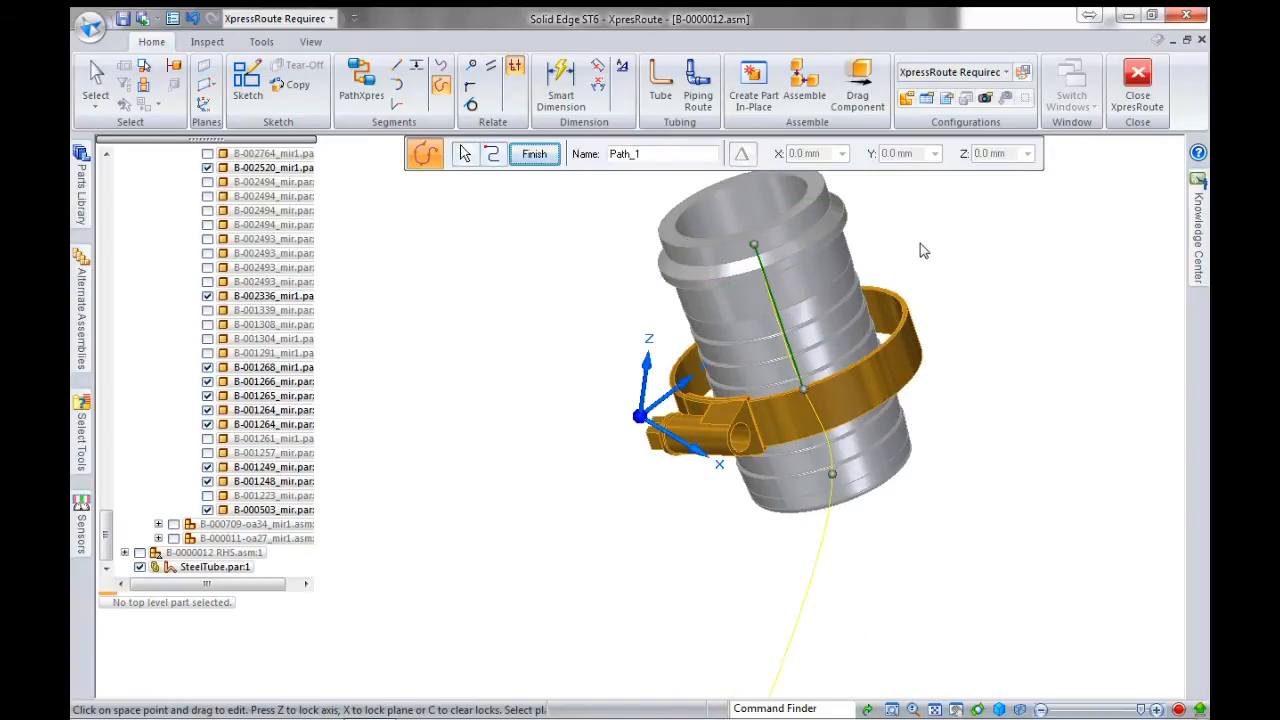
- Set both end conditions of the curve to Natural and finish the curve segment
click(534, 154)
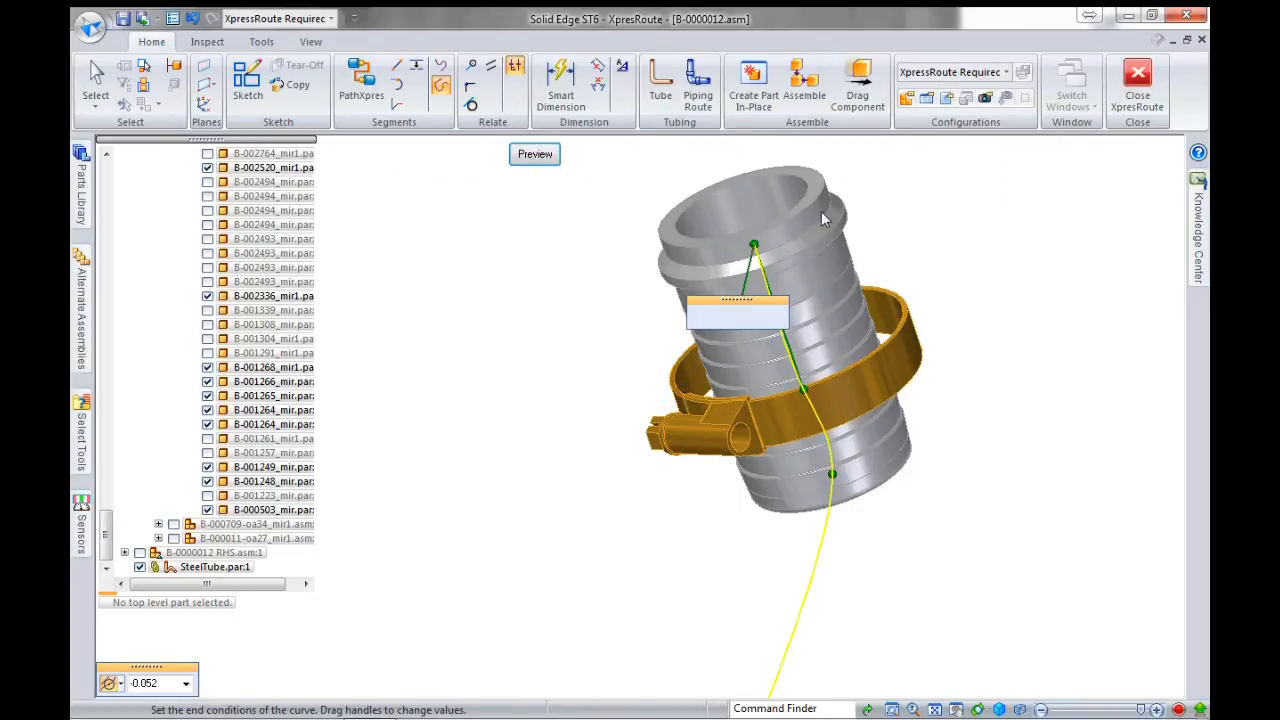
click(712, 318)
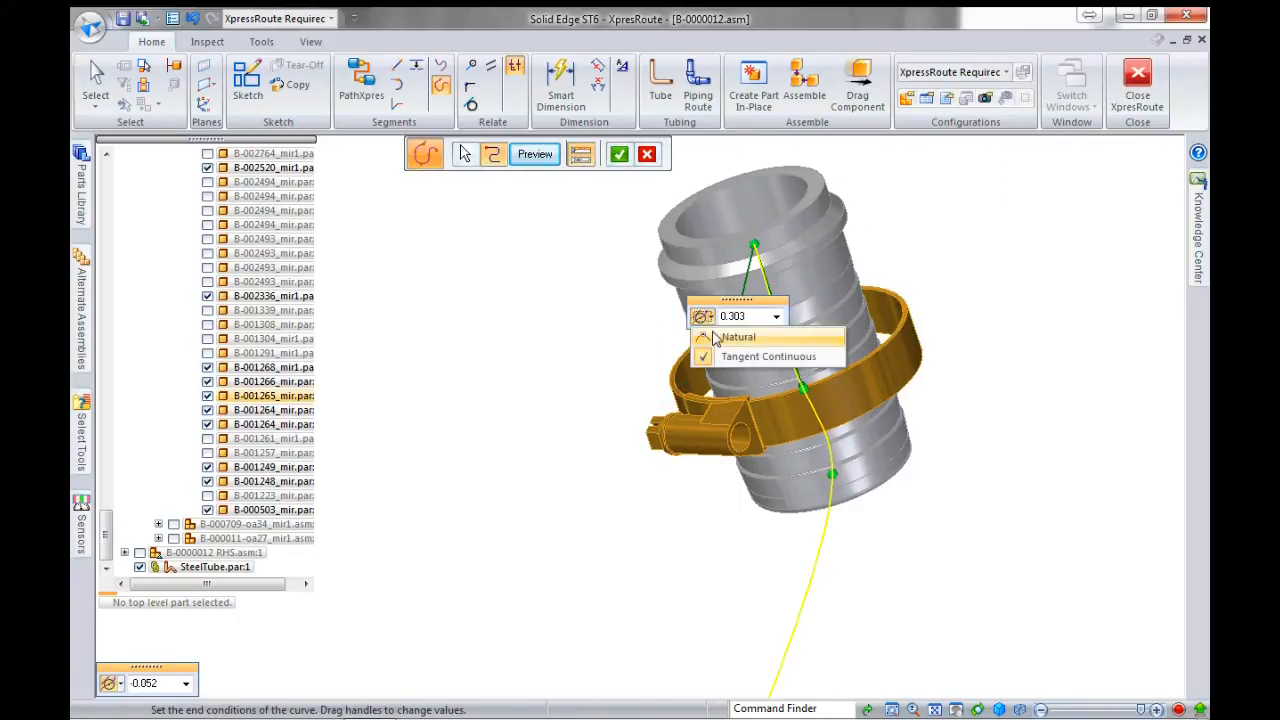
click(732, 334)
scroll(930, 238, down, 5)
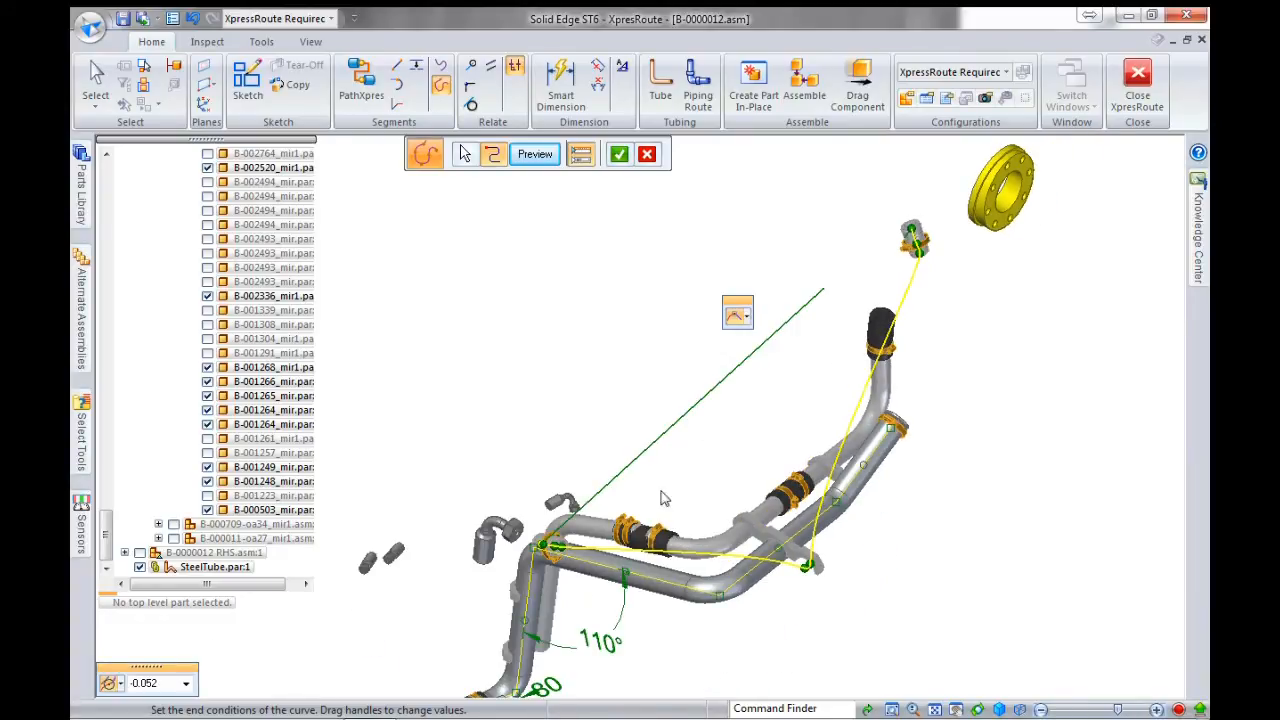
click(120, 685)
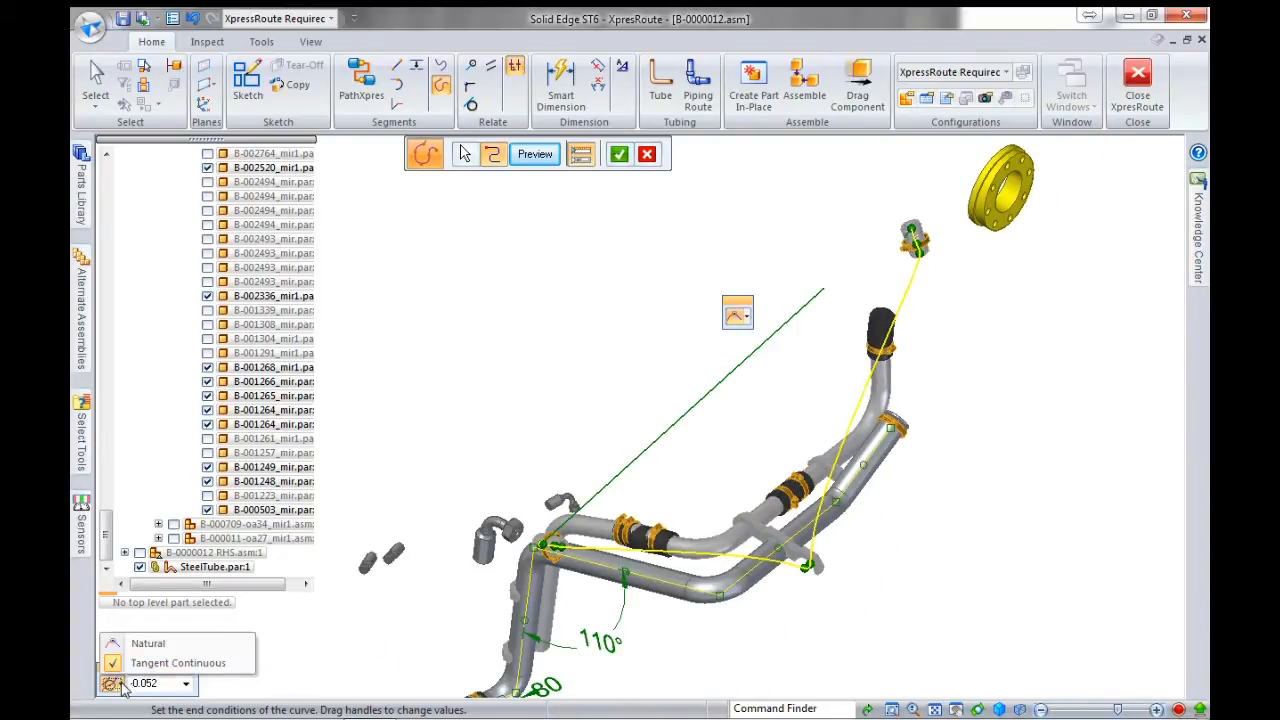
click(140, 665)
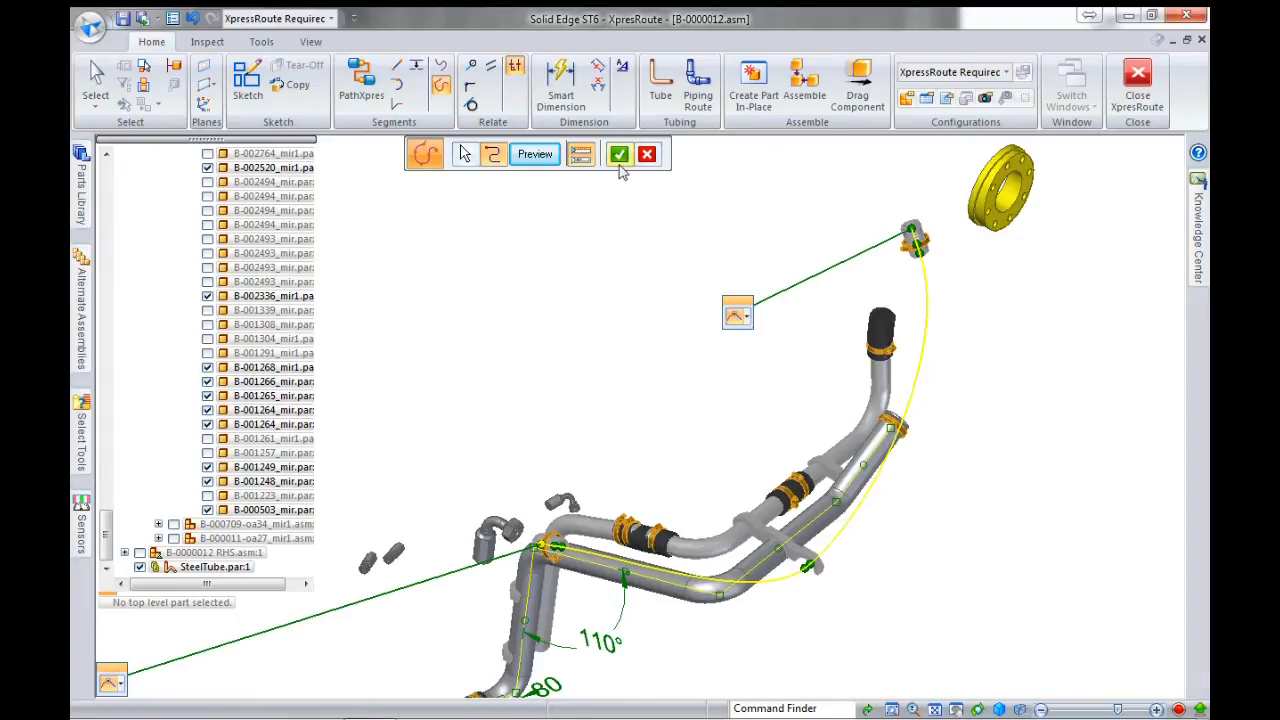
click(535, 154)
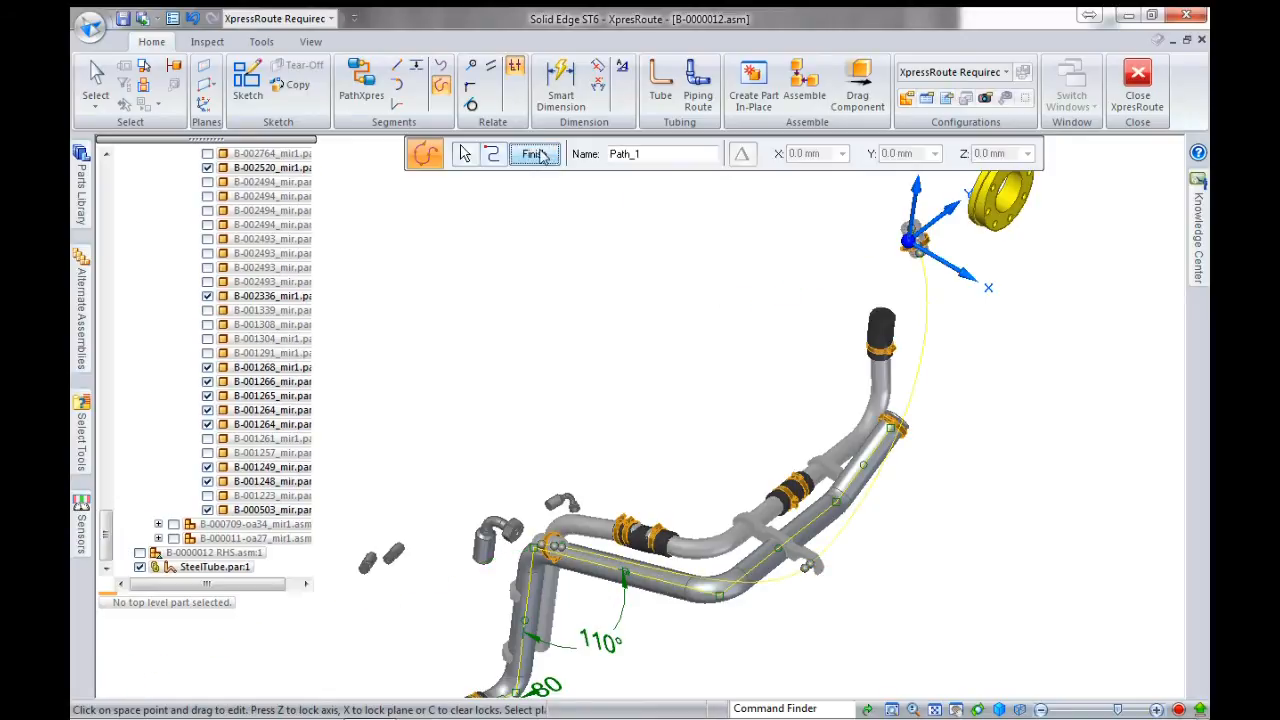
click(537, 154)
mouse_move(723, 386)
middle_down()
mouse_move(755, 343)
mouse_move(703, 354)
mouse_move(710, 400)
middle_up()
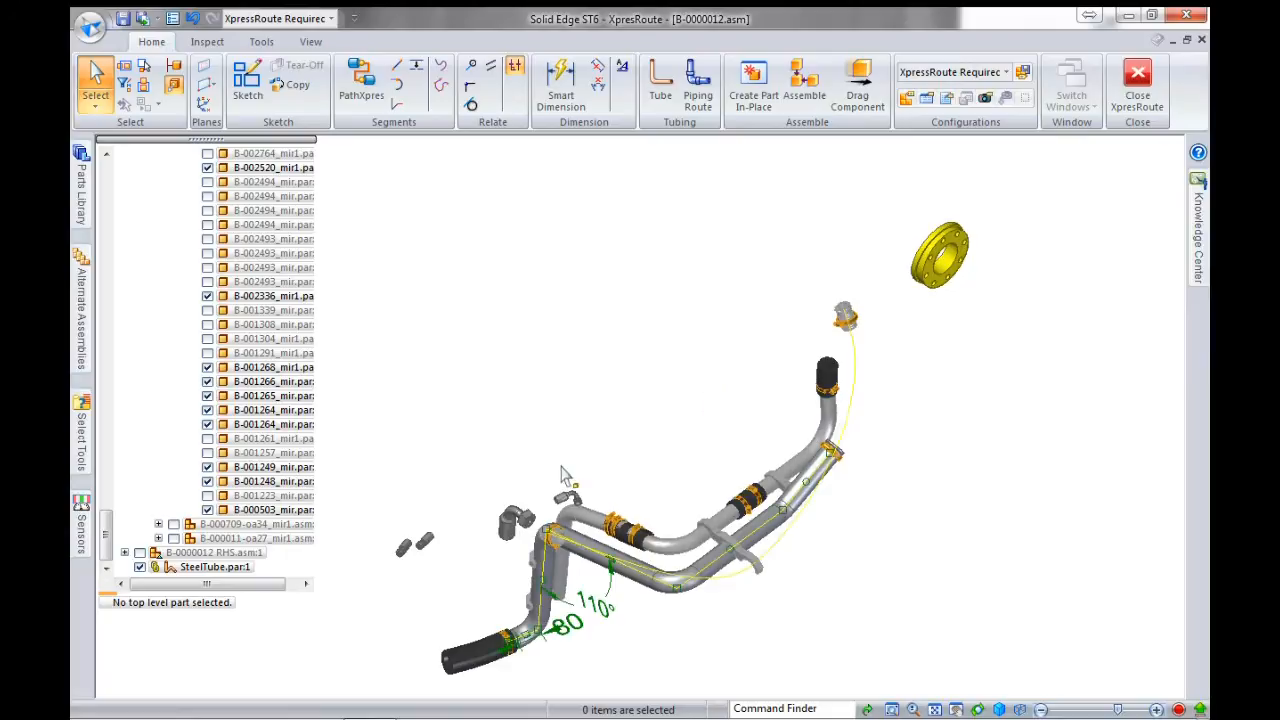
- Set up a Rubber Flex tube named Hose with a 57 mm outer diameter and 8 mm wall thickness
click(660, 90)
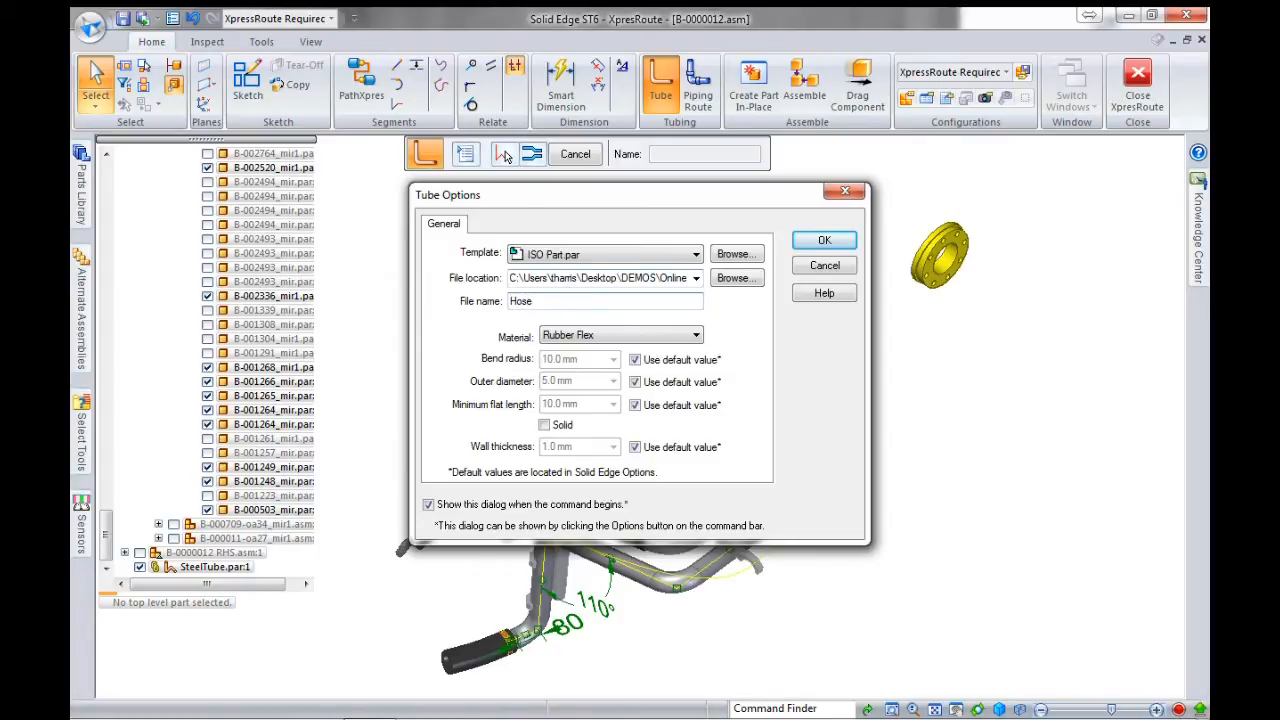
click(635, 383)
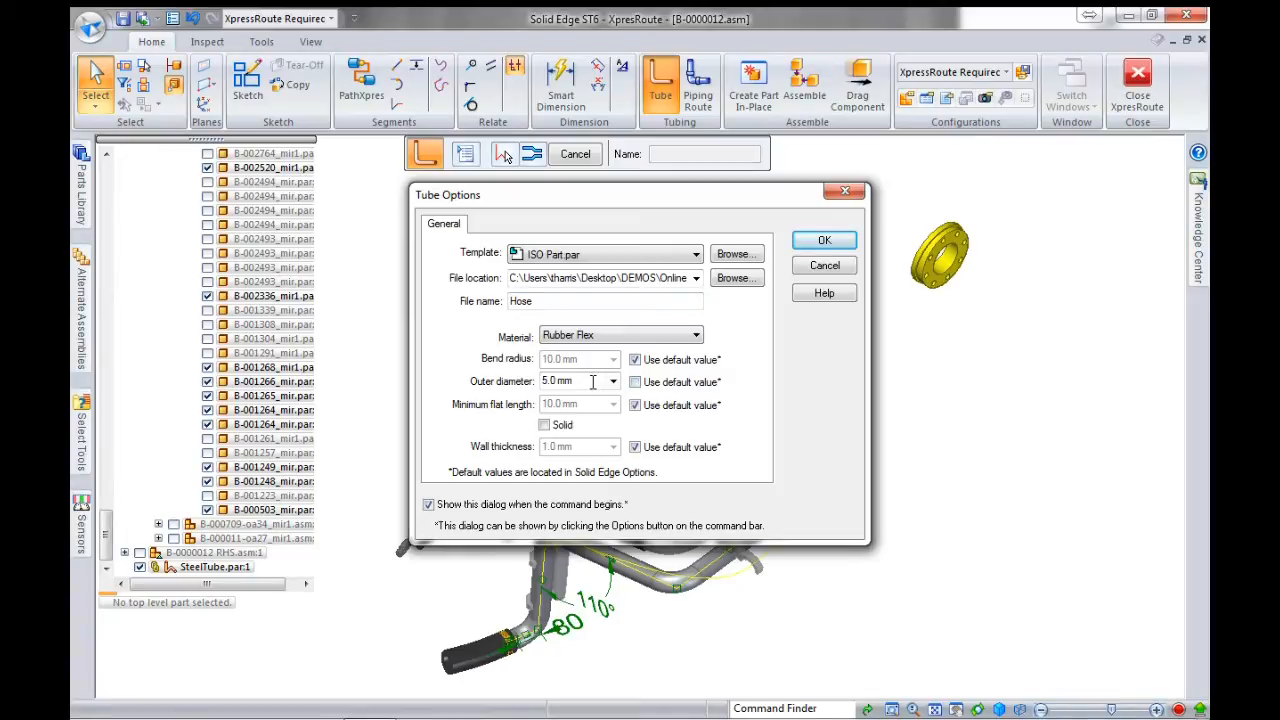
click(636, 449)
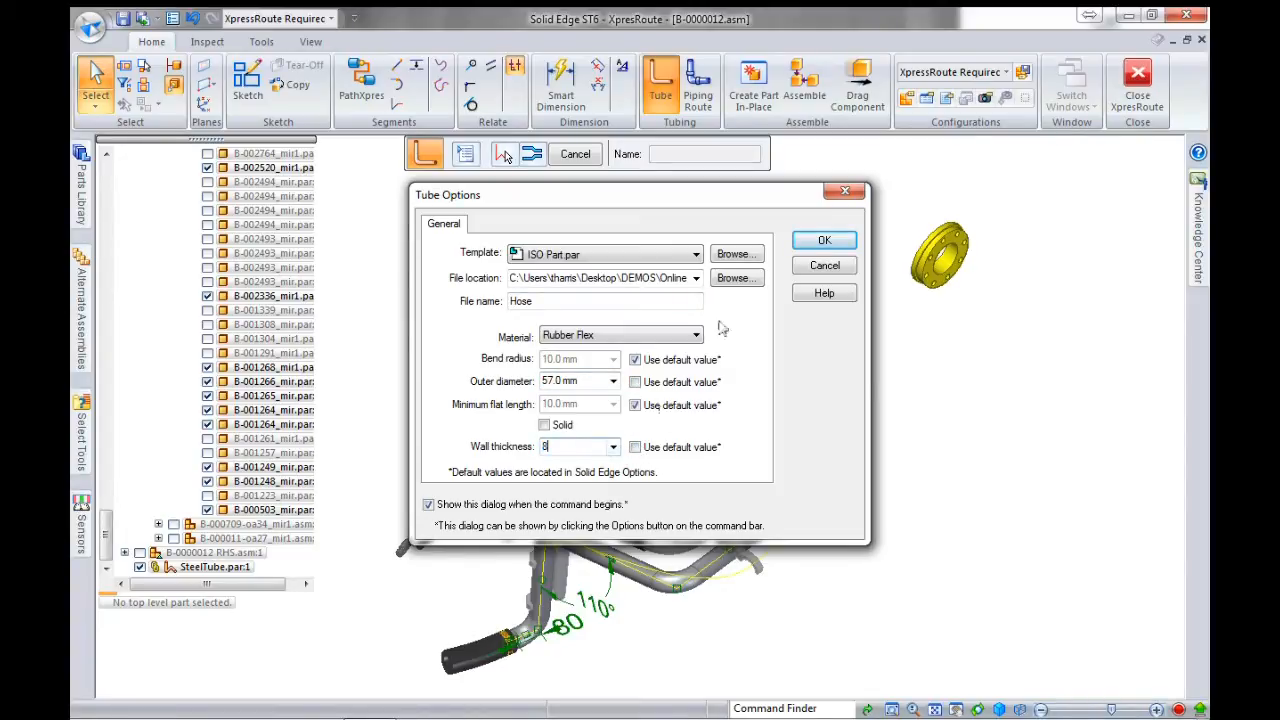
click(824, 240)
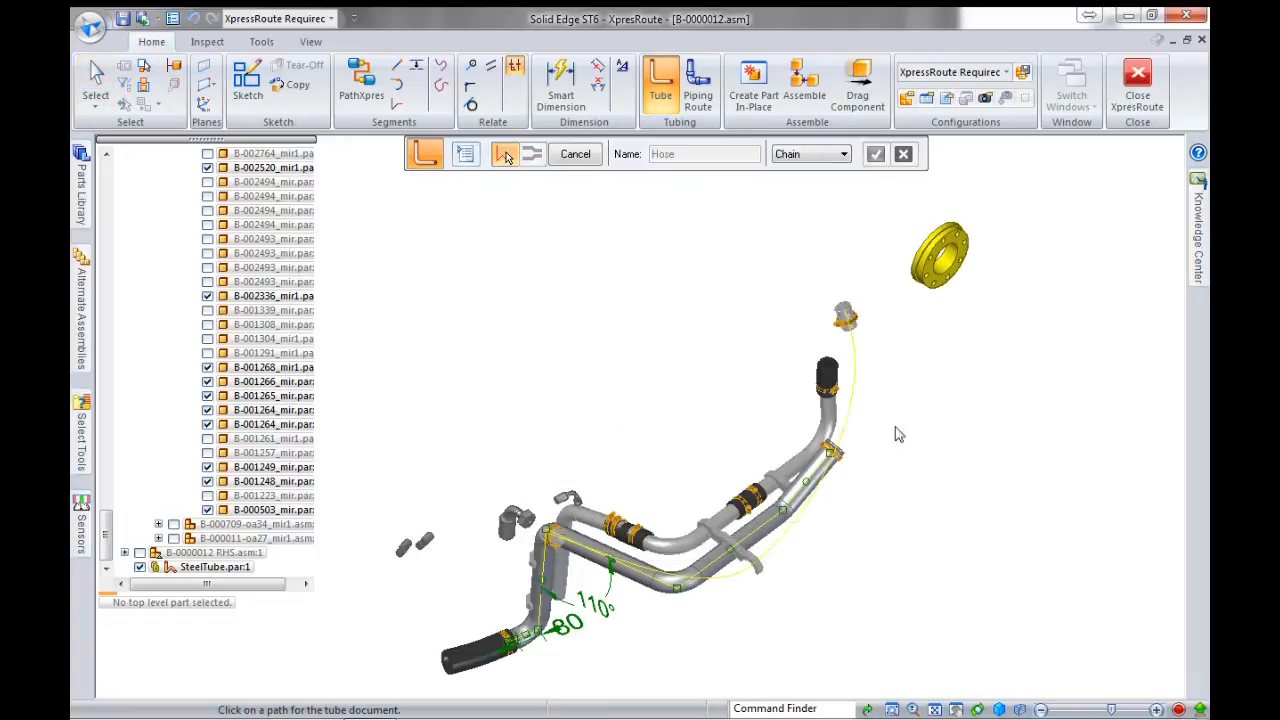
- Assign the new curve as the hose's tube path and preview the hose
click(864, 401)
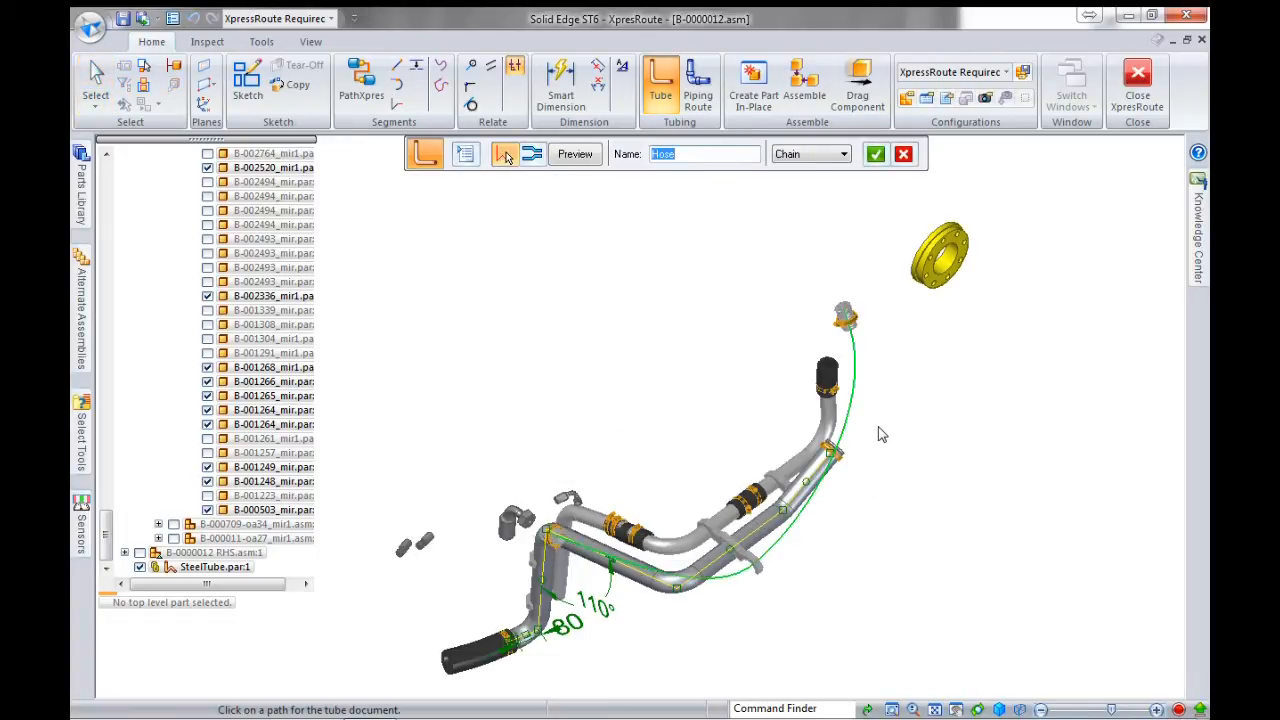
key(Return)
click(655, 411)
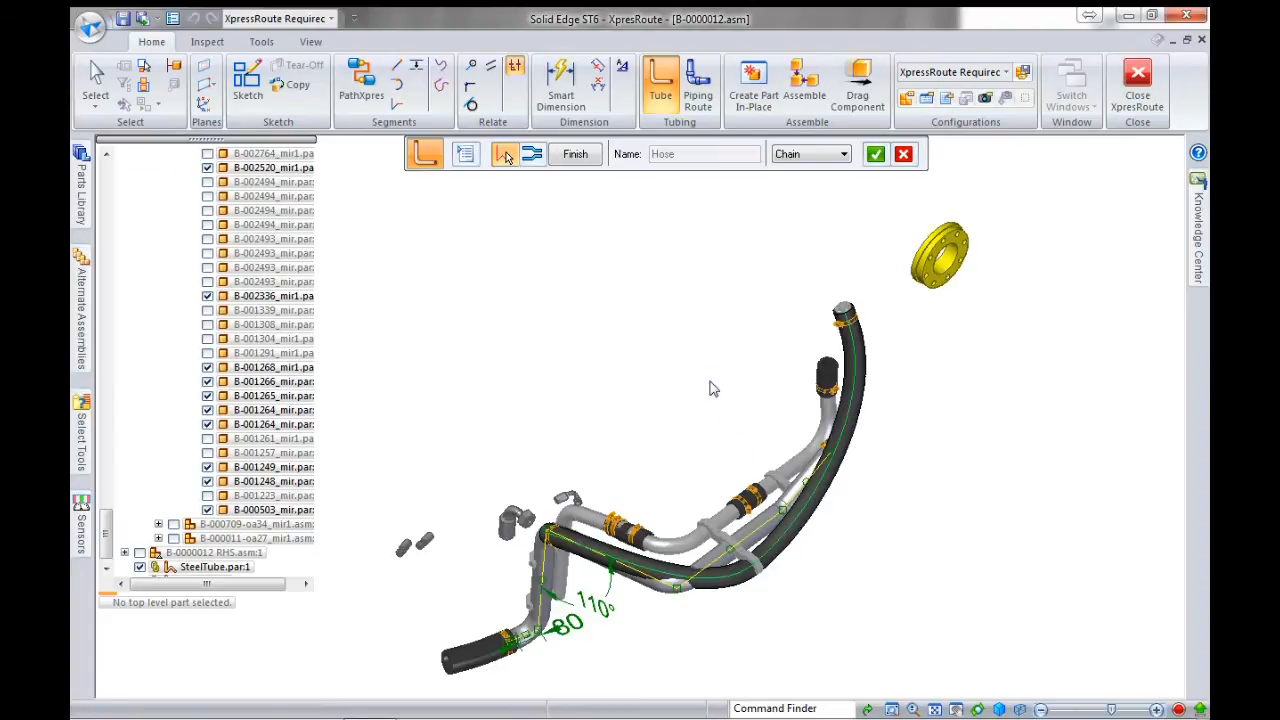
- Complete the Rubber Flex hose along the curve and end the Tube command without setting up another tube
right_click(711, 388)
click(825, 266)
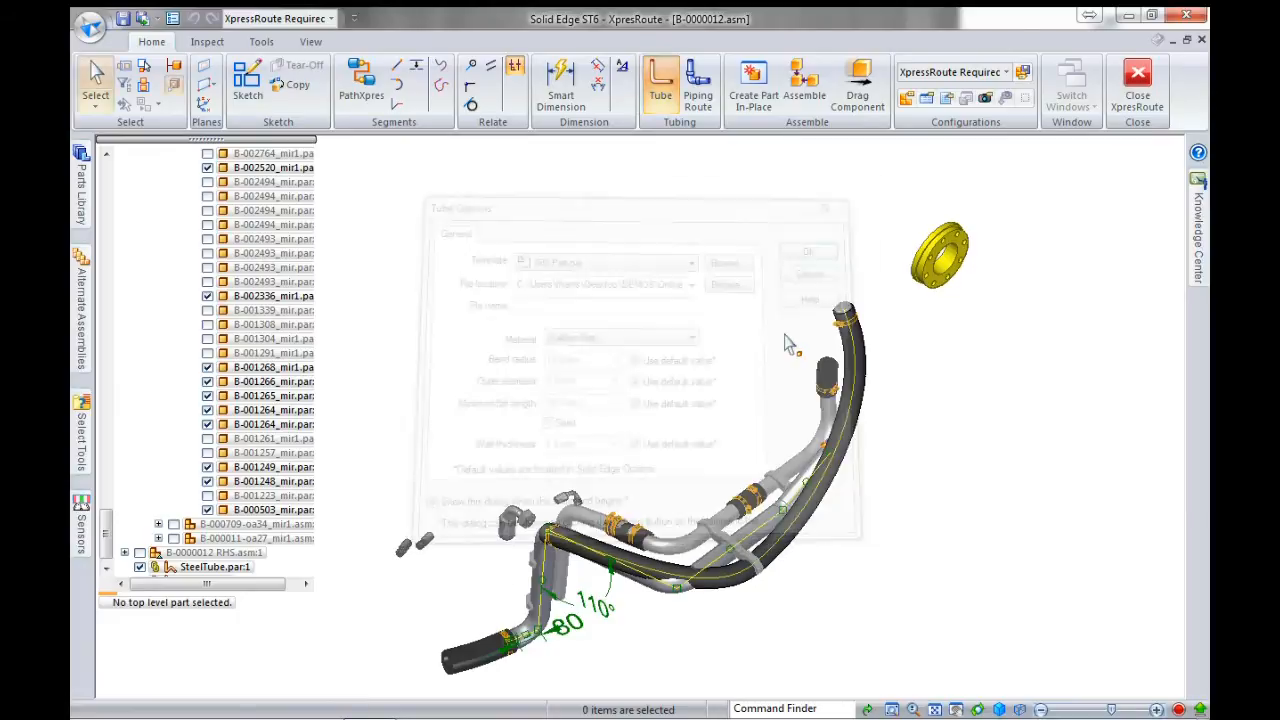
middle_drag(753, 358, 686, 366)
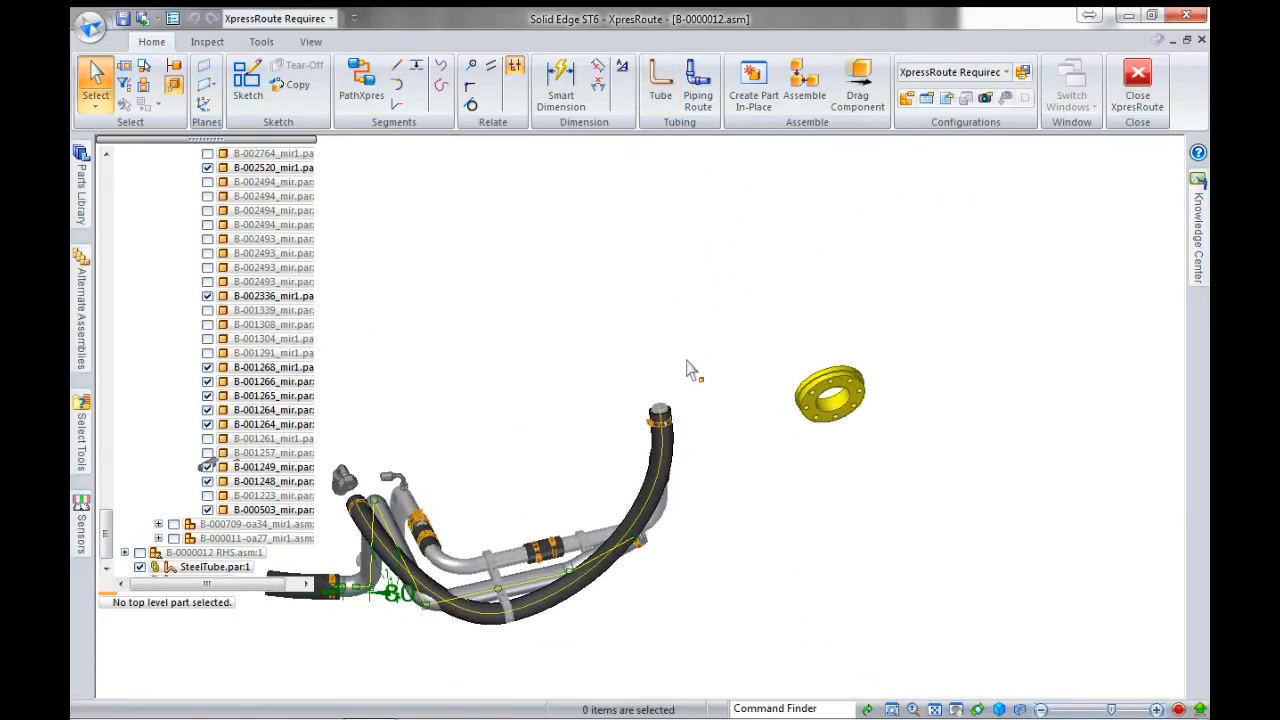
- Open the hose's path curve for point editing, viewed from the top
scroll(690, 365, down, 4)
key(ctrl+t)
scroll(902, 570, up, 4)
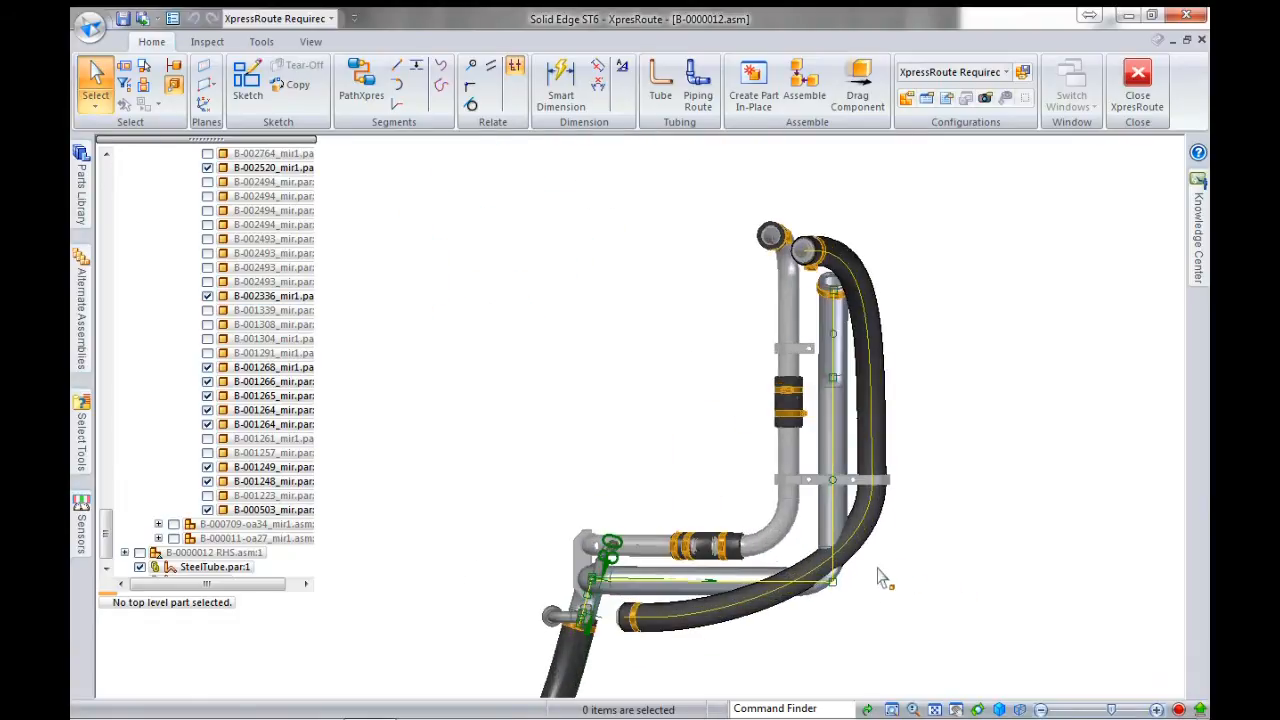
scroll(903, 380, down, 2)
scroll(886, 490, up, 4)
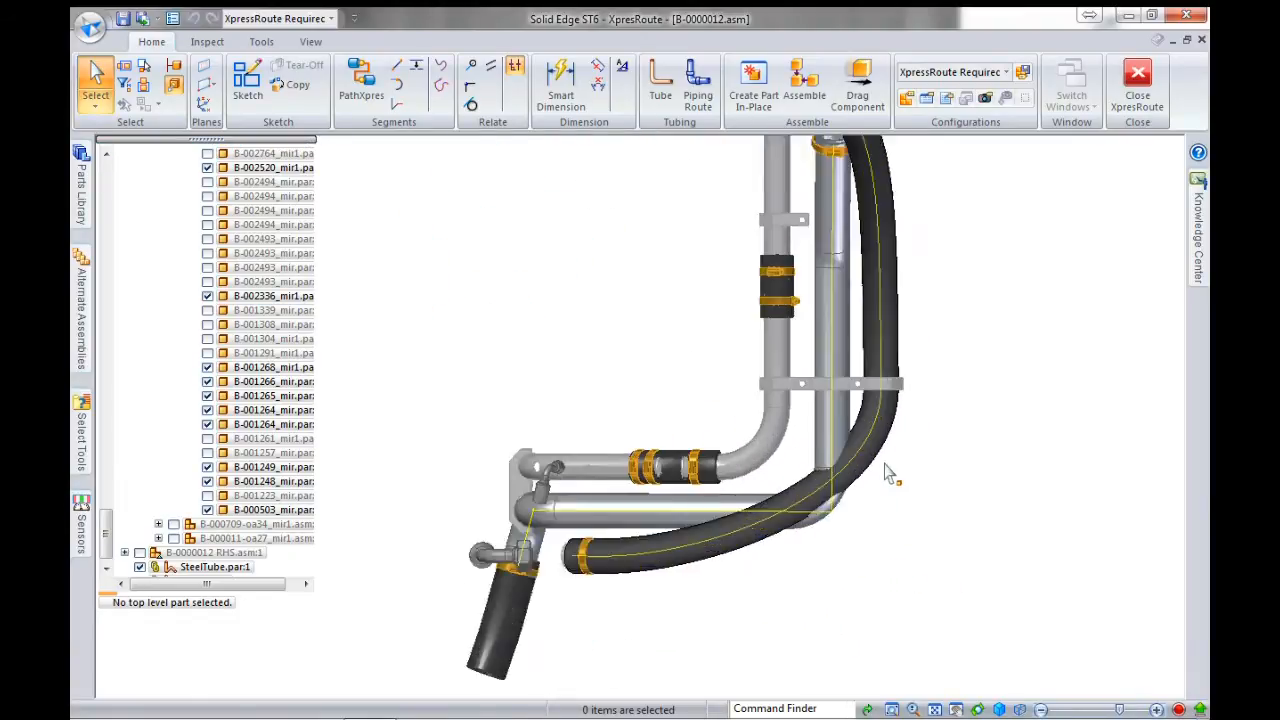
scroll(886, 474, up, 2)
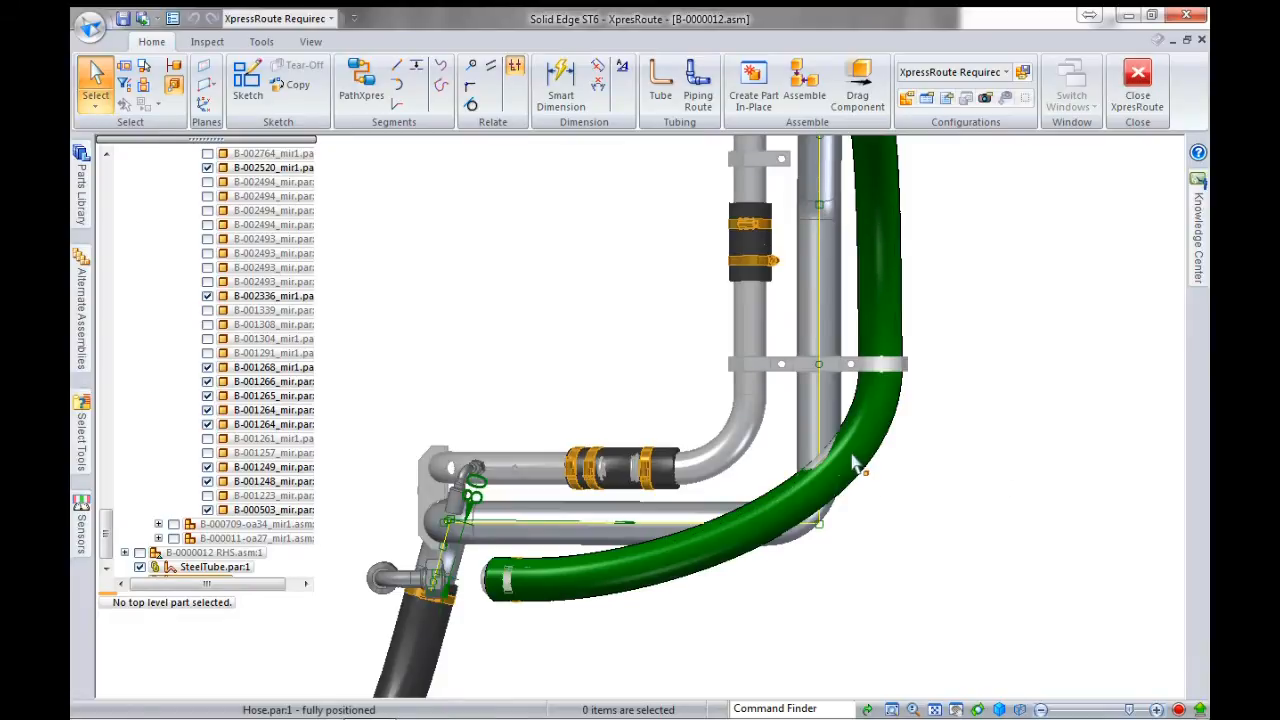
right_click(856, 464)
click(942, 477)
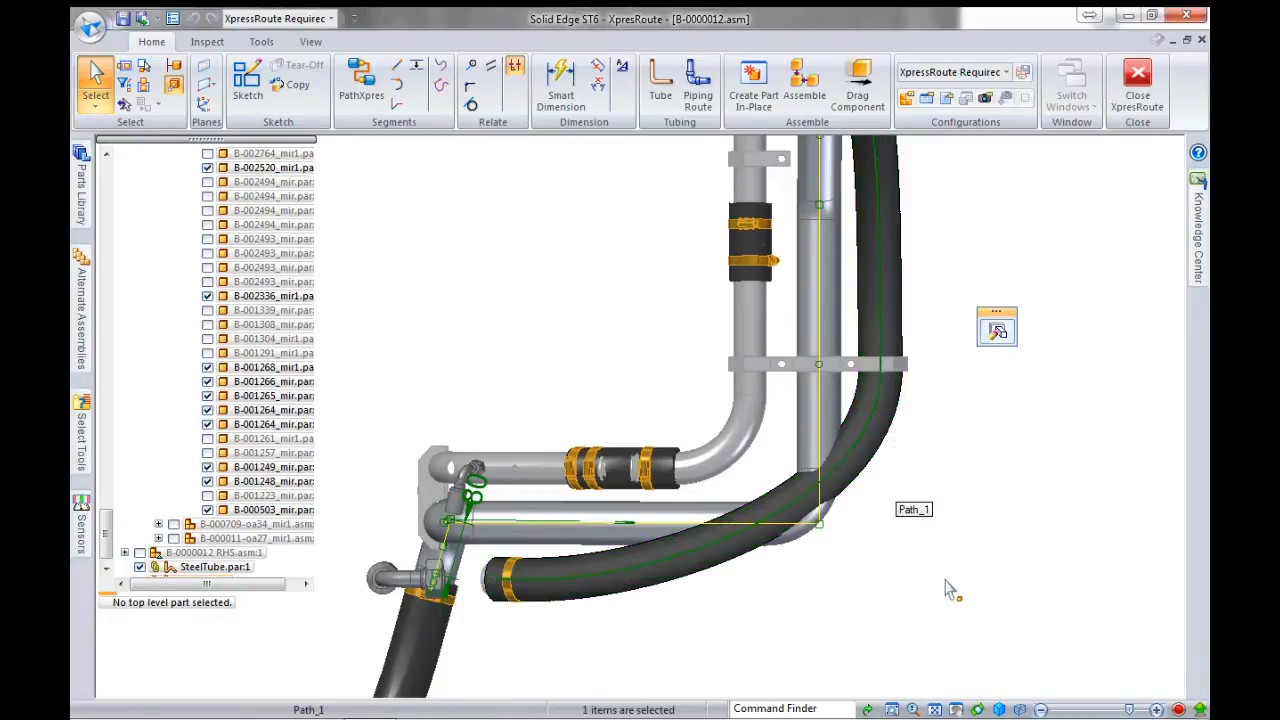
click(997, 331)
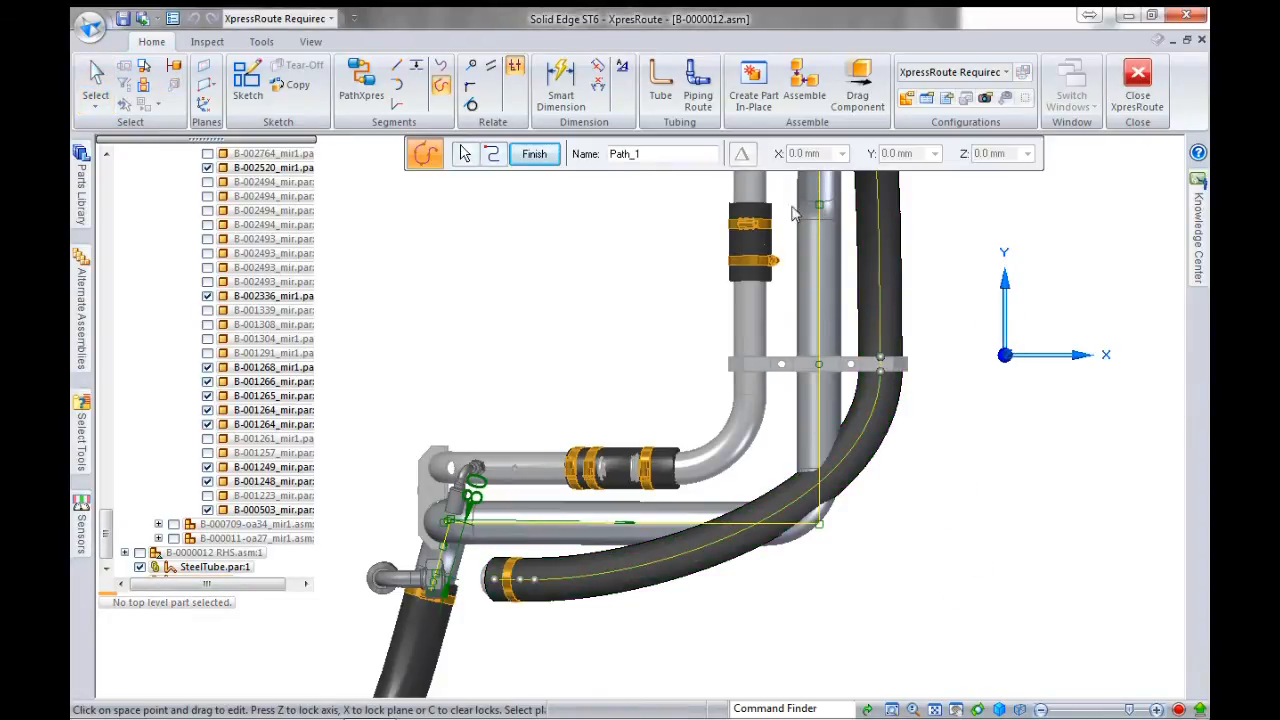
click(467, 153)
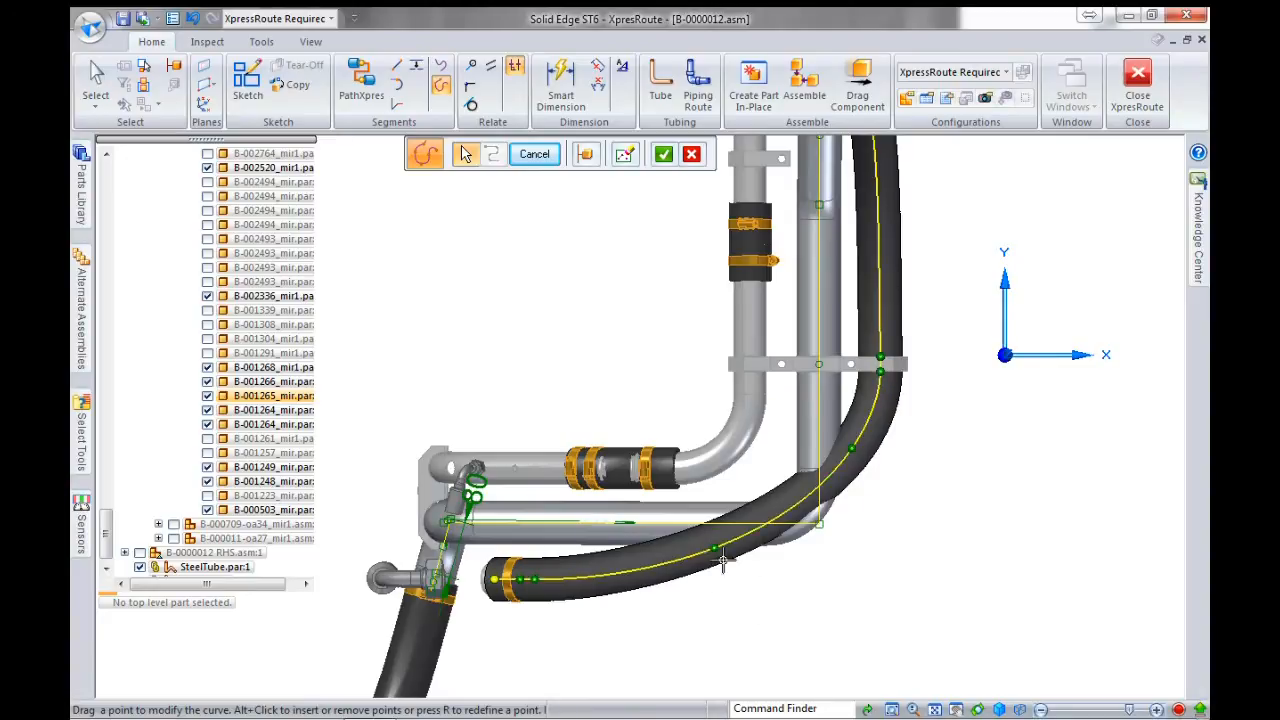
- Pull the two curve points at the hose's bend outward in the XY plane, away from the steel tube's corner
scroll(749, 643, down, 3)
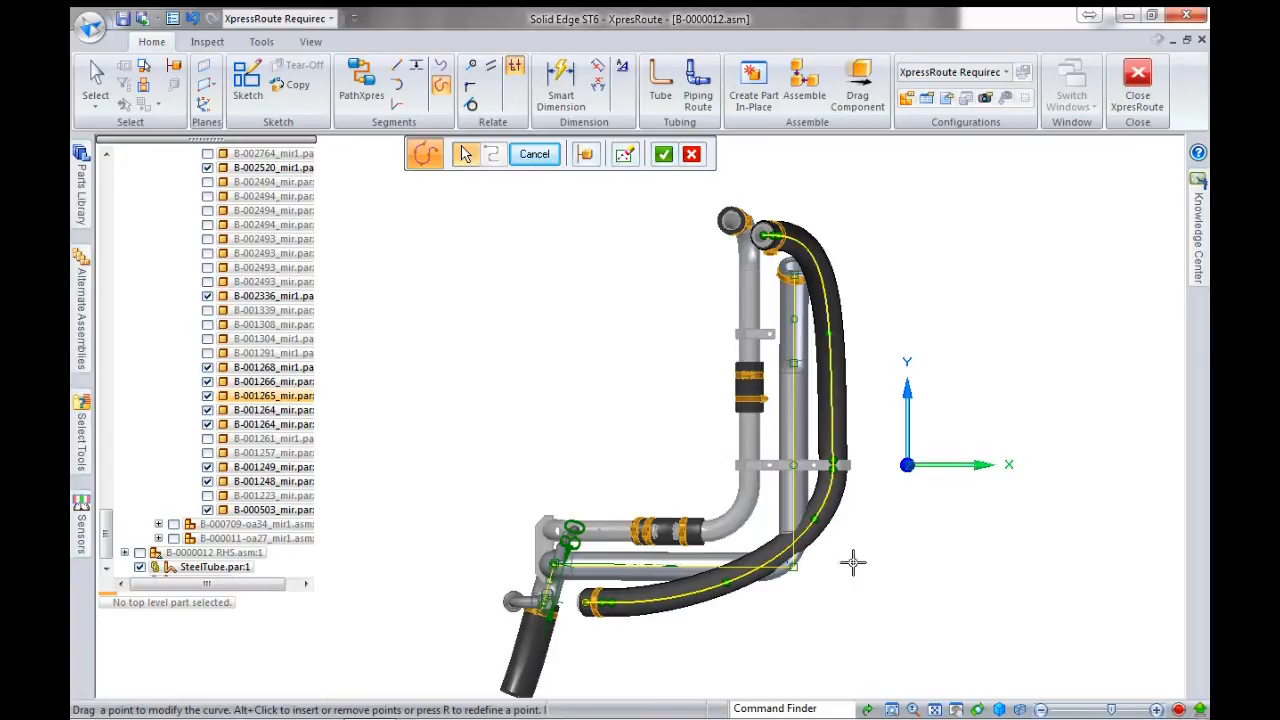
drag(815, 520, 829, 521)
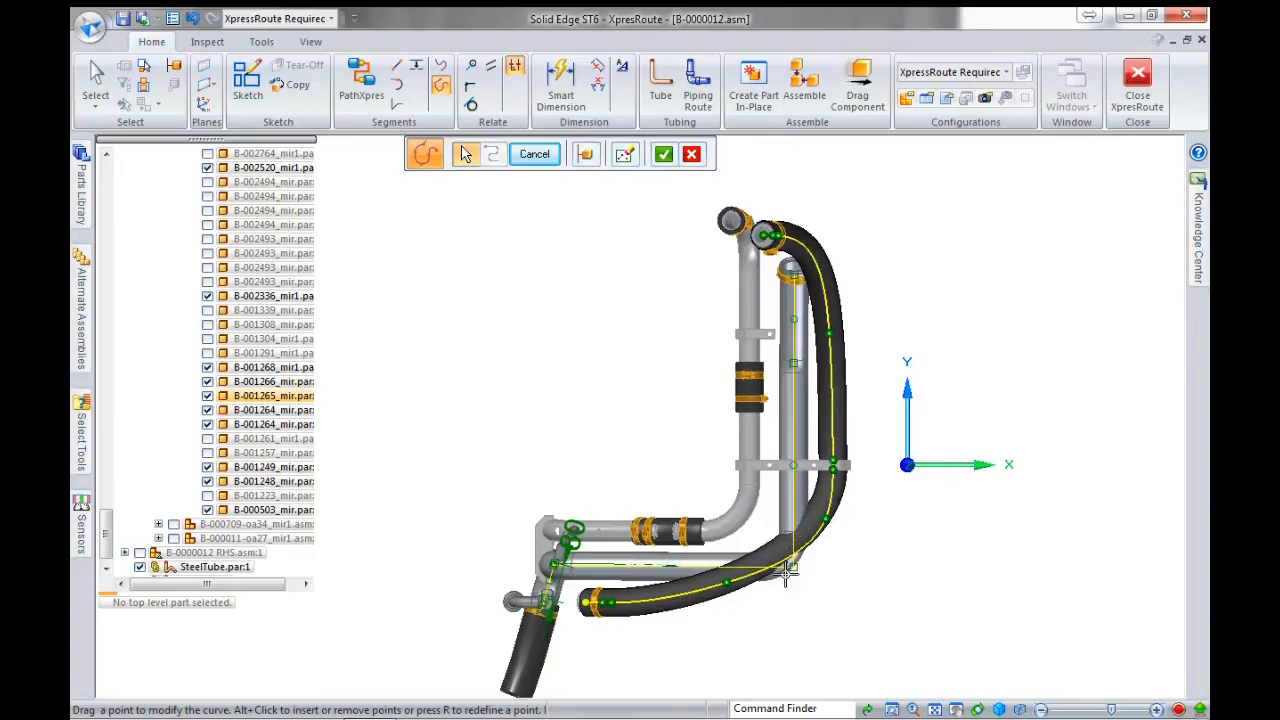
drag(727, 582, 788, 590)
click(945, 431)
drag(770, 588, 800, 590)
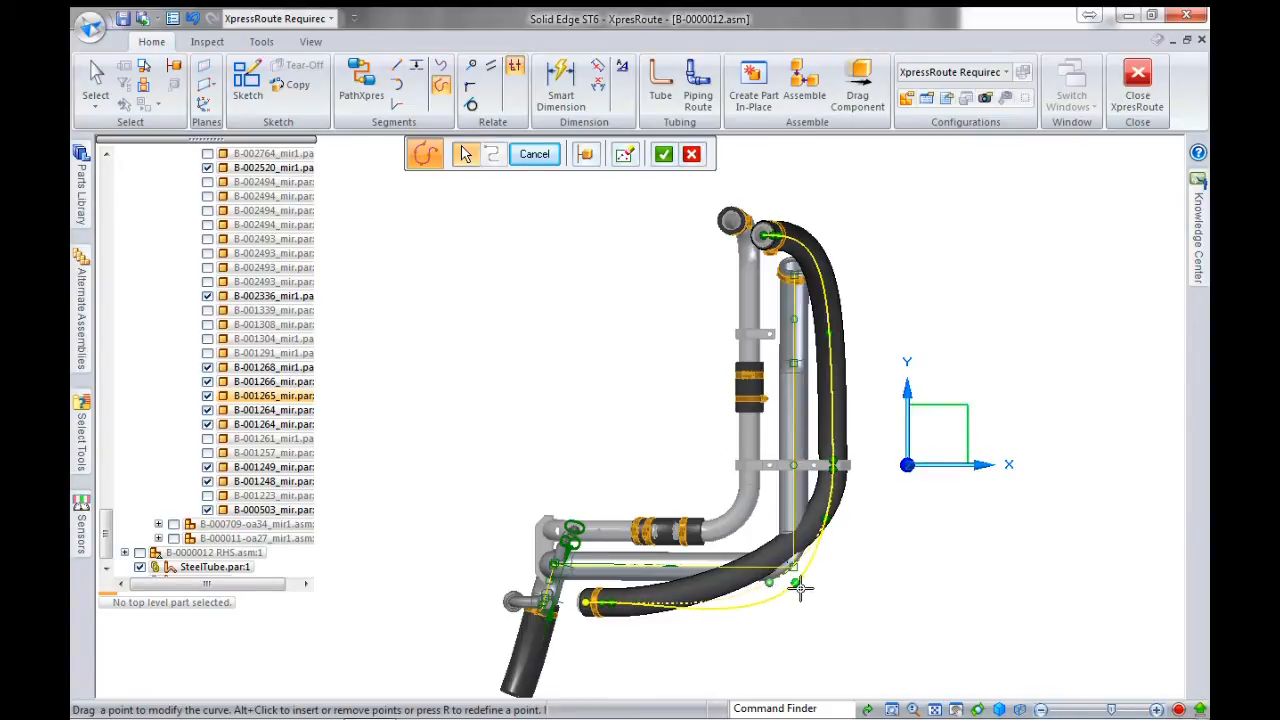
drag(828, 519, 837, 522)
- Move the bend's corner point outward around the steel tube and align the point nearest the support clip with the clip
scroll(755, 614, up, 3)
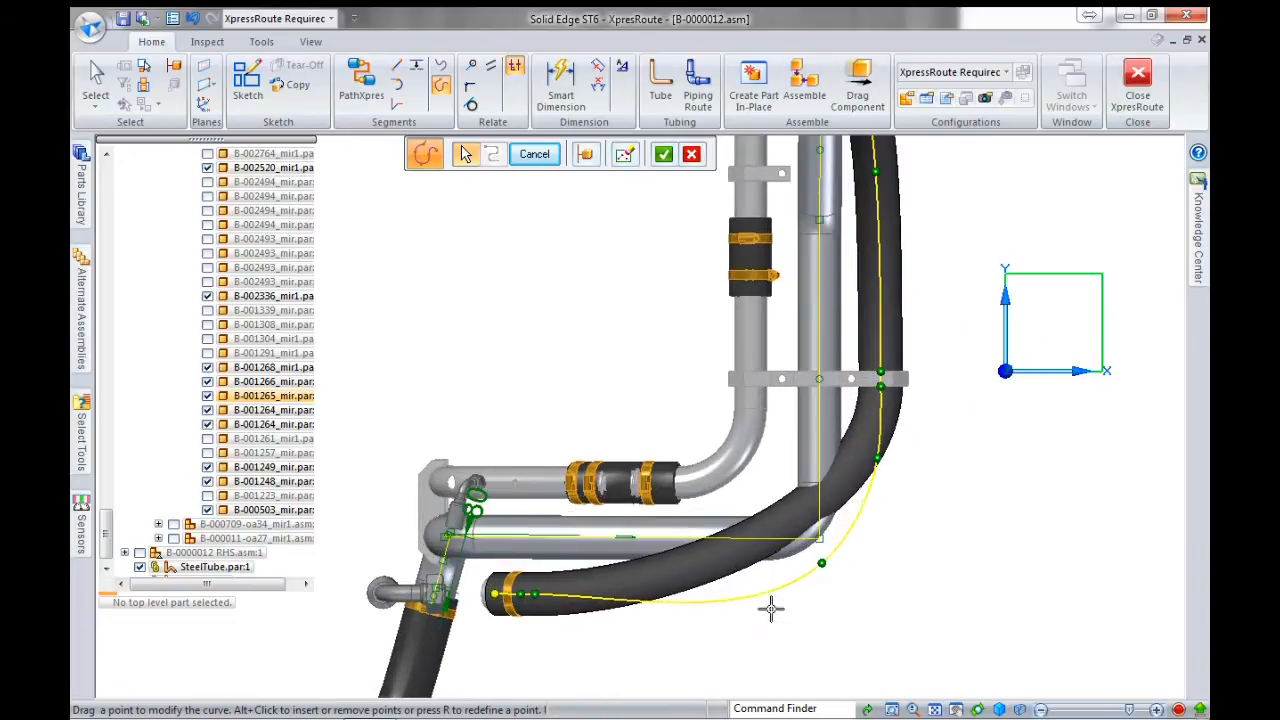
drag(823, 566, 883, 527)
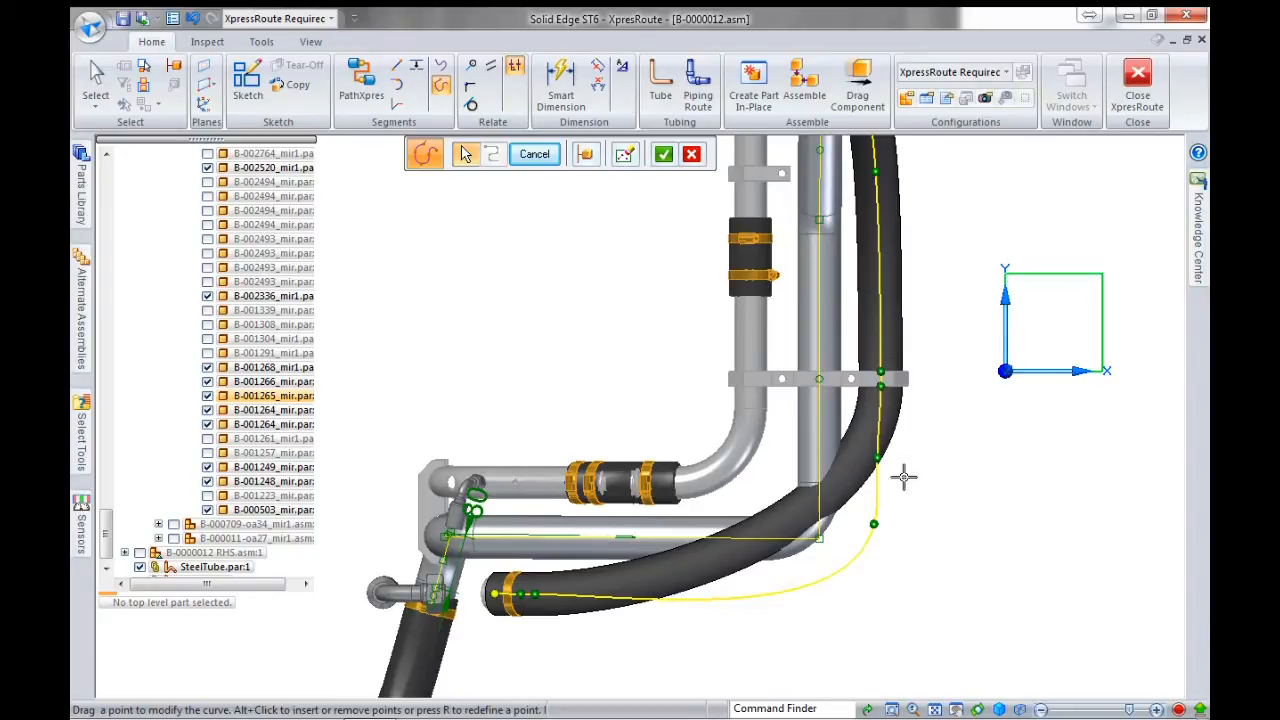
alt+click(878, 456)
drag(888, 454, 889, 454)
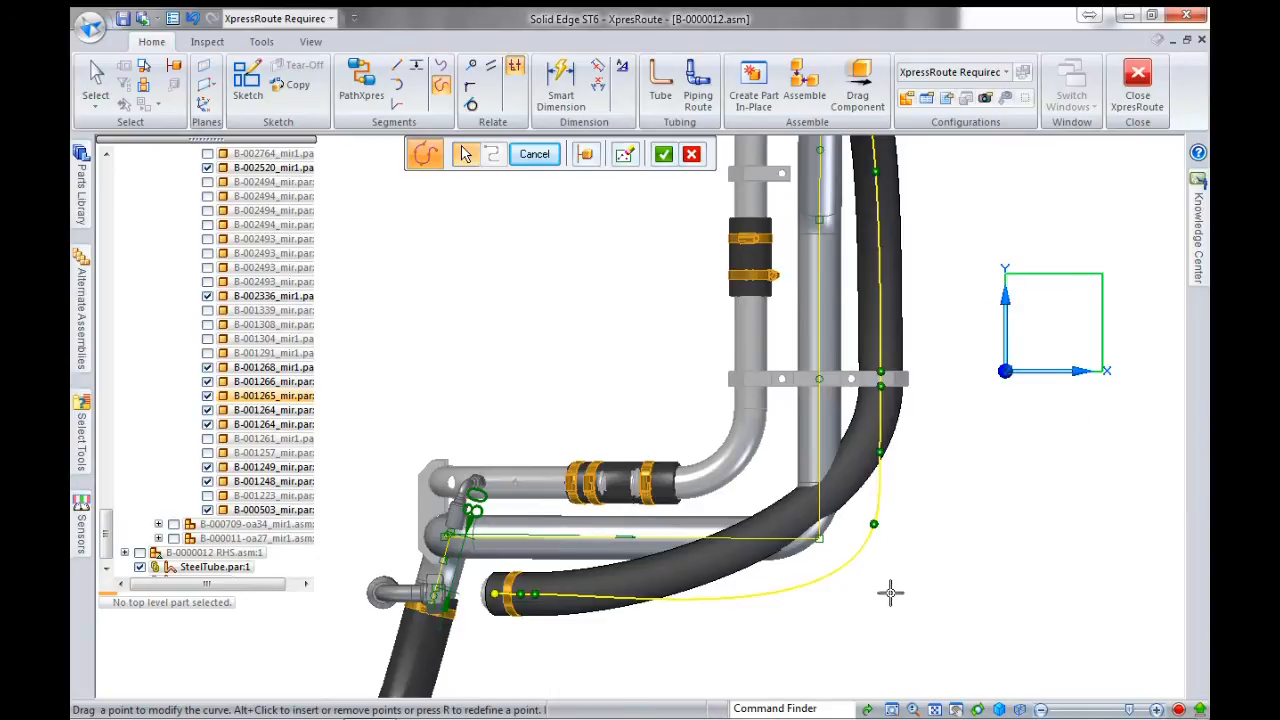
- Shift the curve point between the support clip and the upper fitting slightly outward in the XY plane
scroll(891, 591, down, 3)
scroll(879, 308, up, 2)
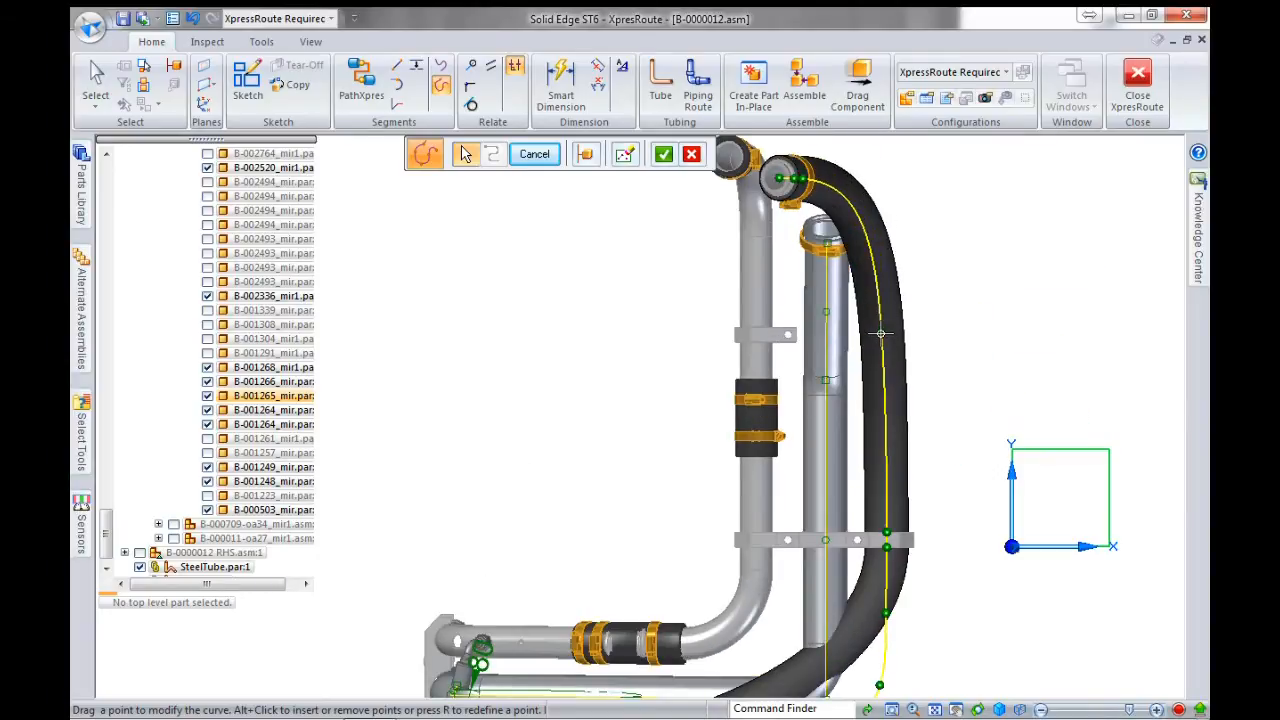
drag(880, 333, 891, 333)
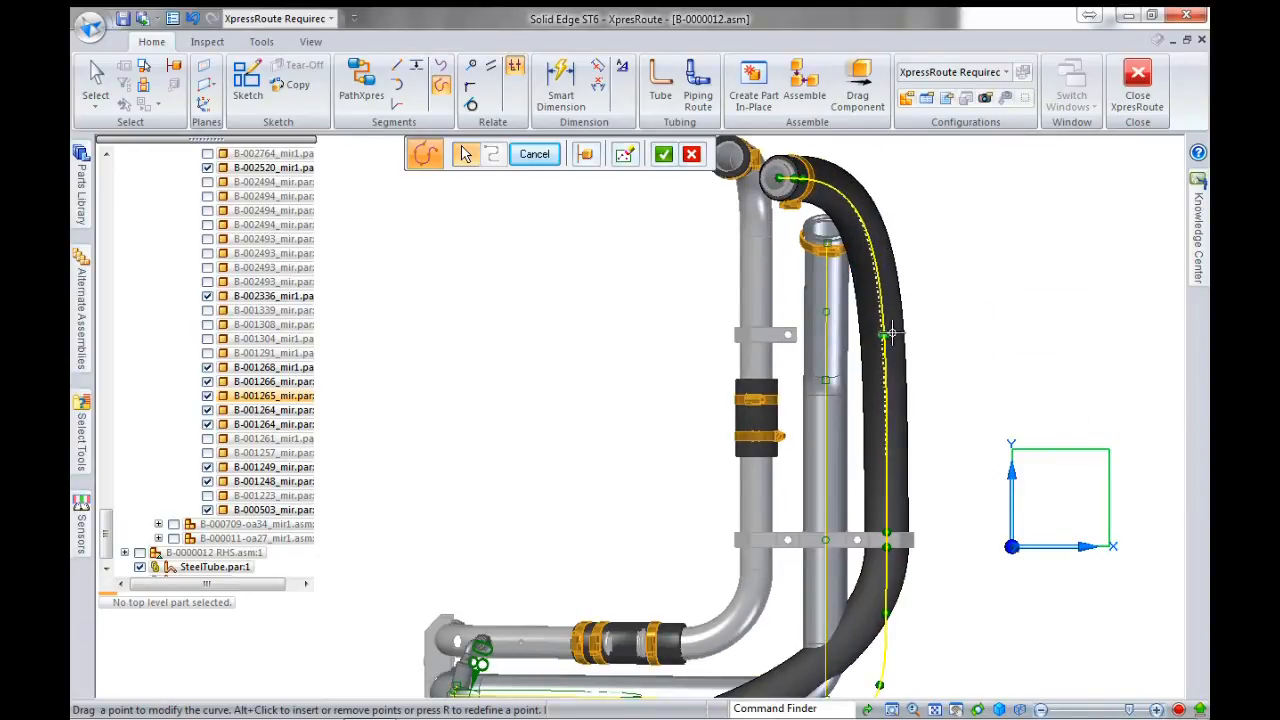
- Examine the adjusted curve against the steel tube from the front and right side
scroll(914, 329, down, 5)
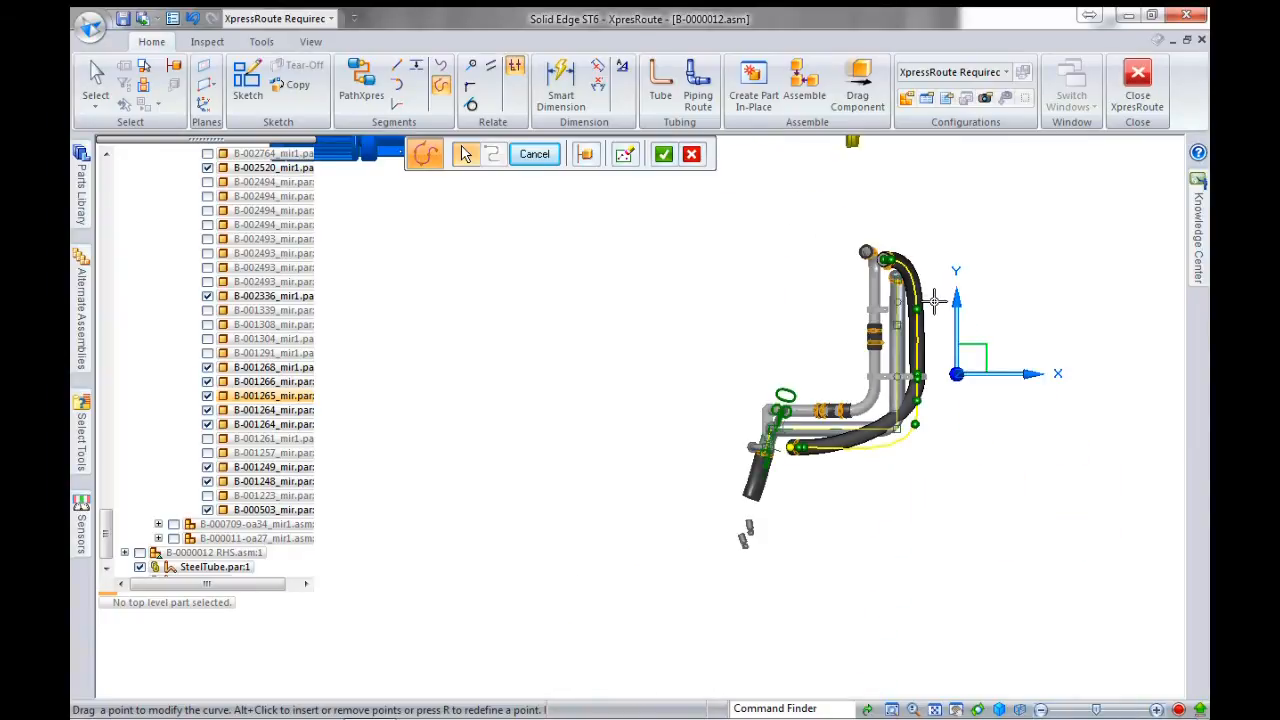
key(ctrl+f)
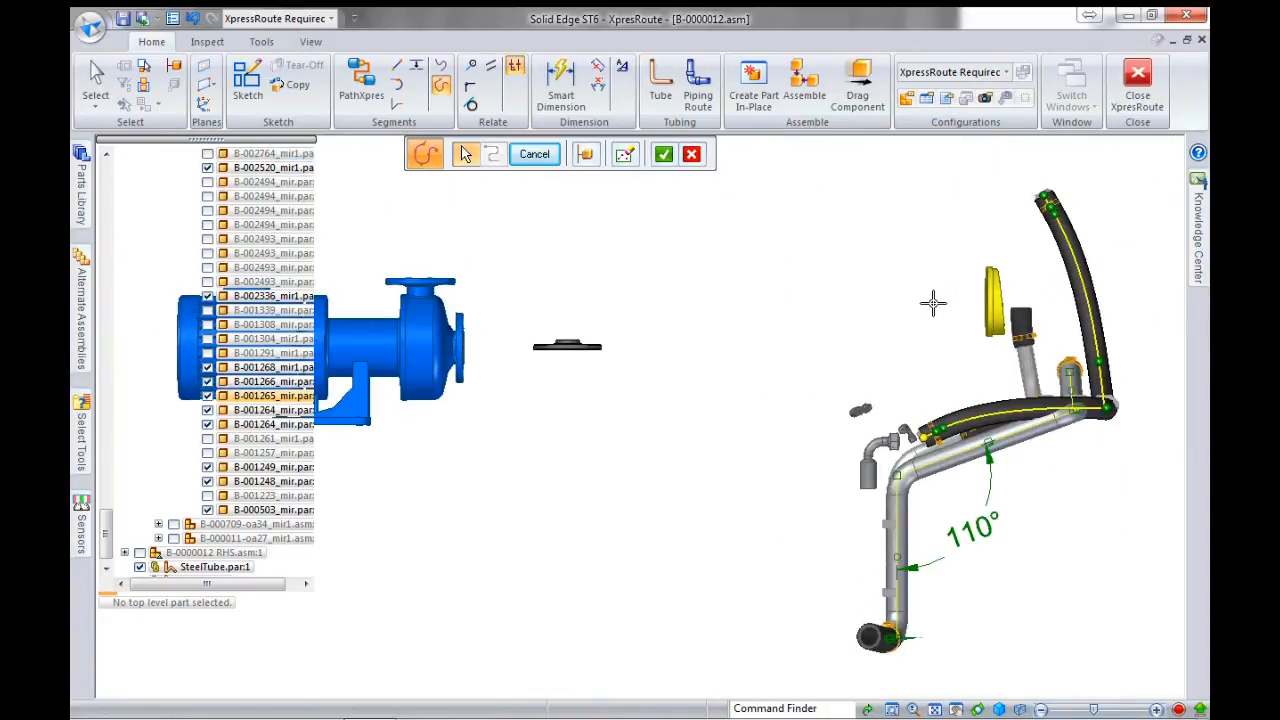
scroll(1126, 402, up, 3)
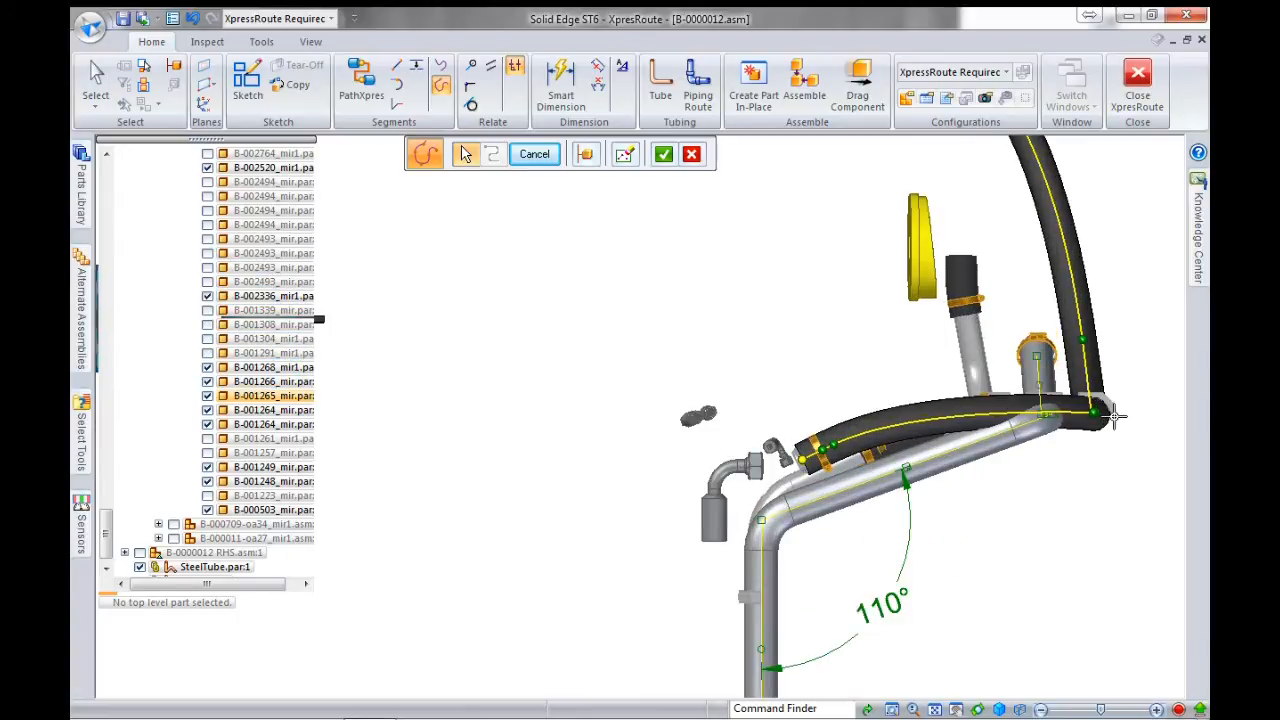
scroll(1014, 500, down, 3)
scroll(1014, 495, up, 1)
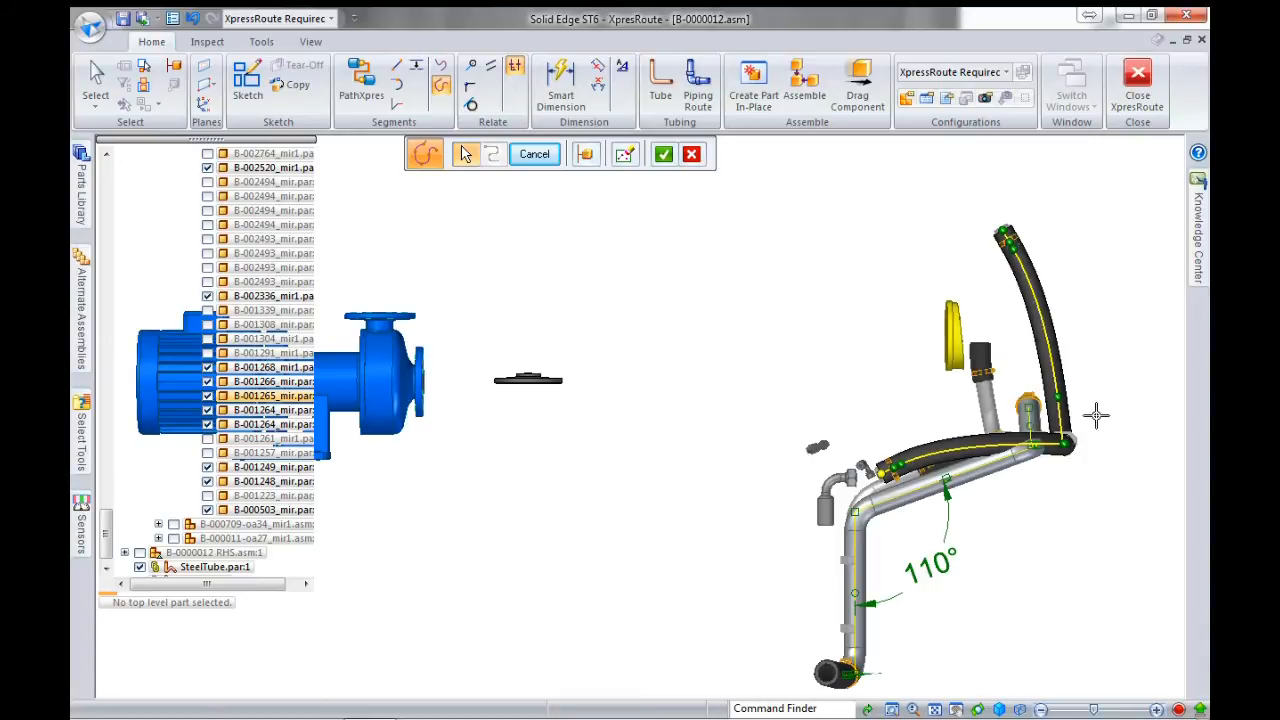
key(ctrl+r)
scroll(1044, 526, down, 1)
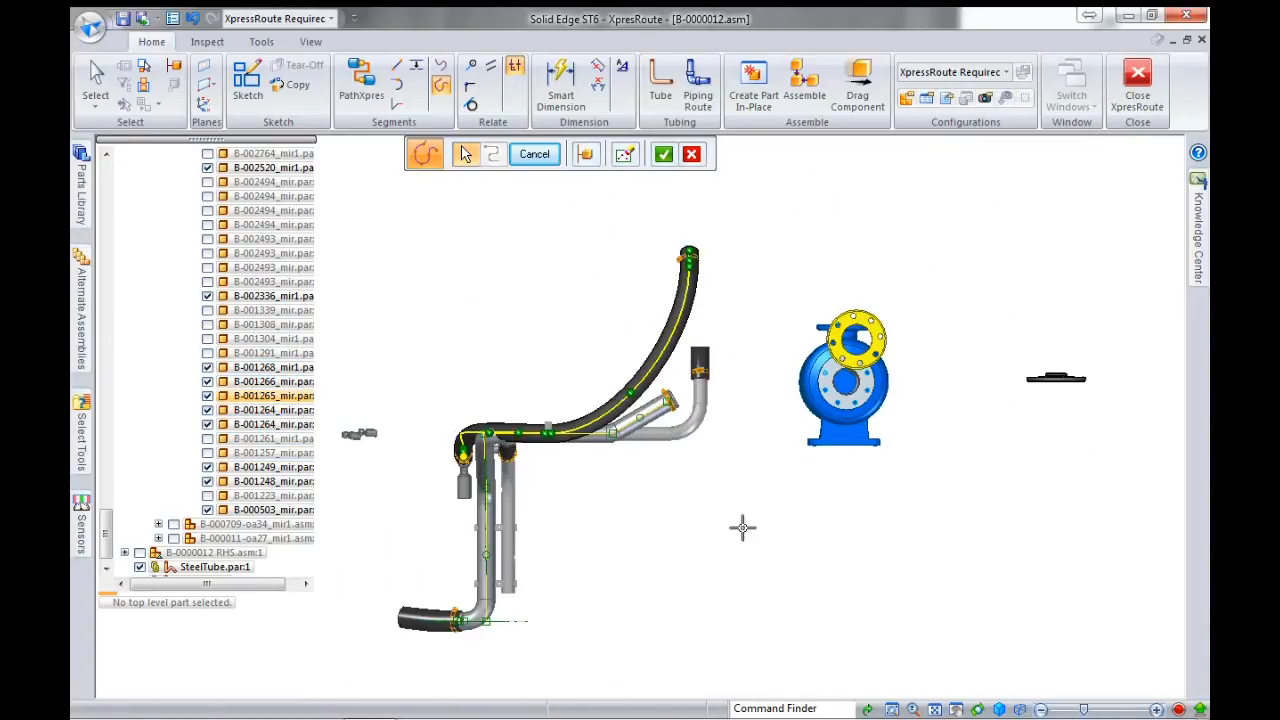
- Place the orientation triad beside the tubes and lower the curve point beyond the support clip in the YZ plane
scroll(424, 470, up, 2)
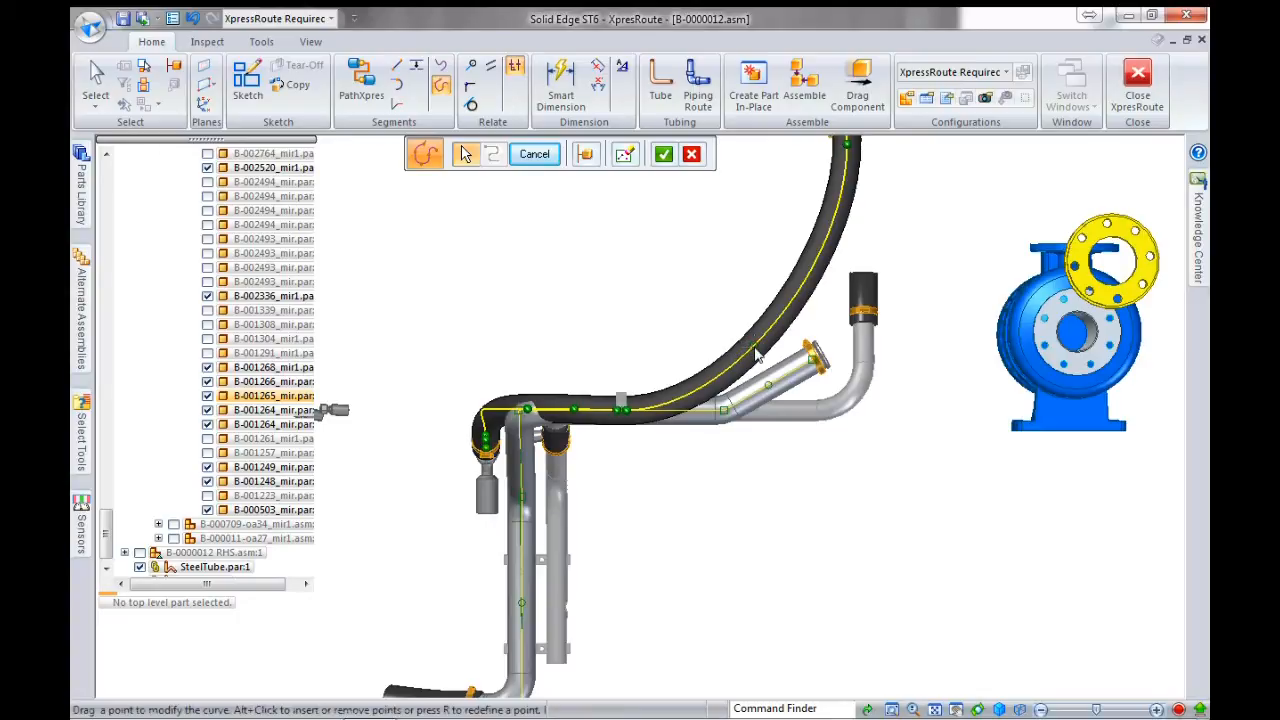
scroll(757, 443, down, 3)
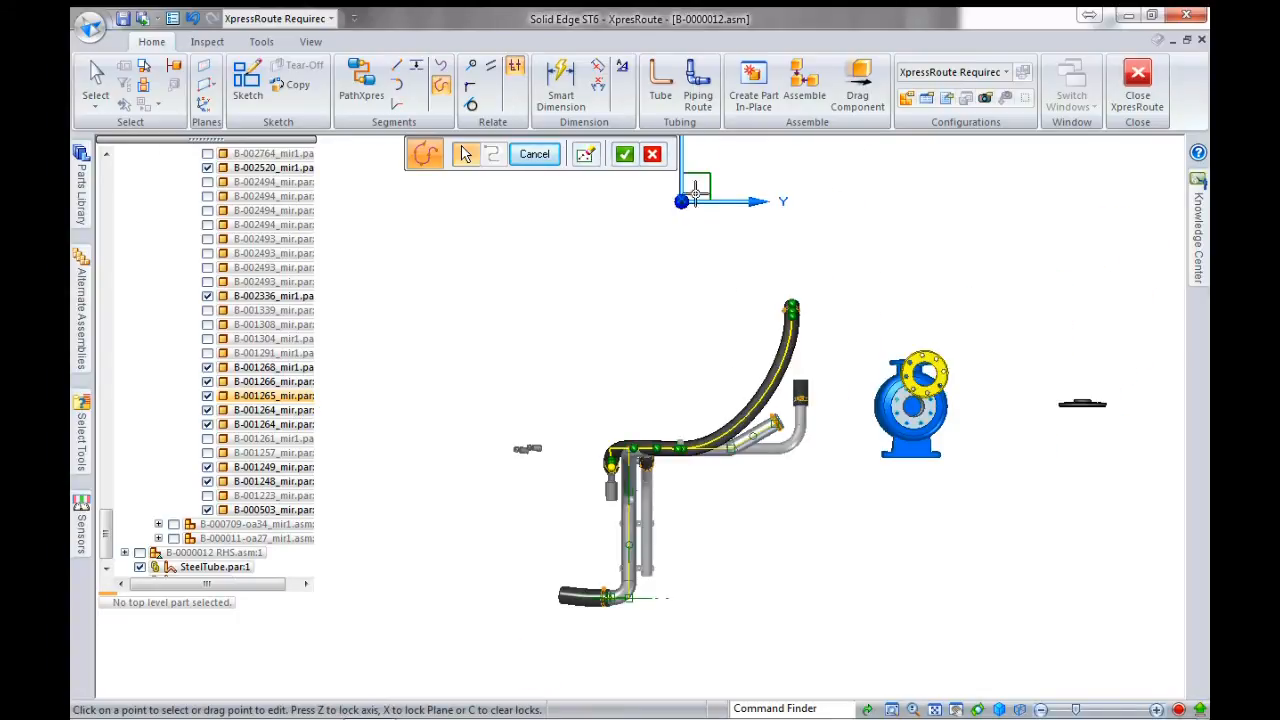
drag(680, 204, 740, 520)
scroll(735, 472, up, 4)
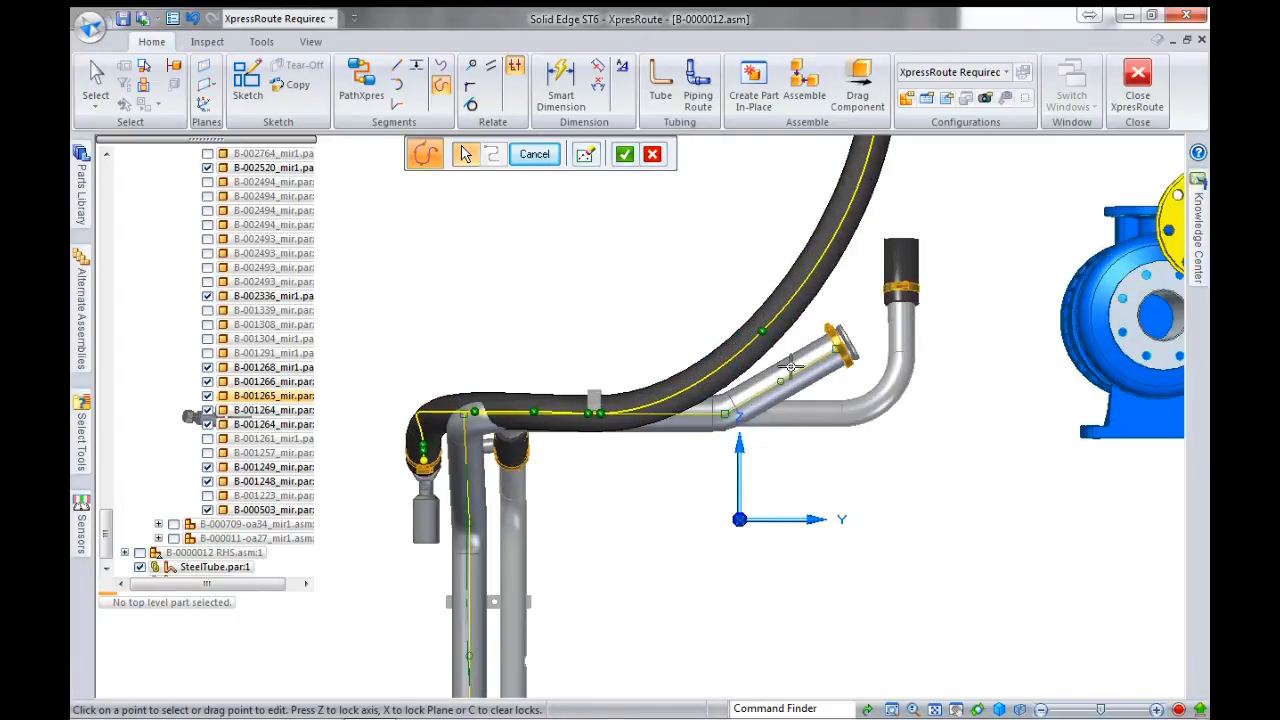
click(763, 332)
drag(777, 341, 775, 375)
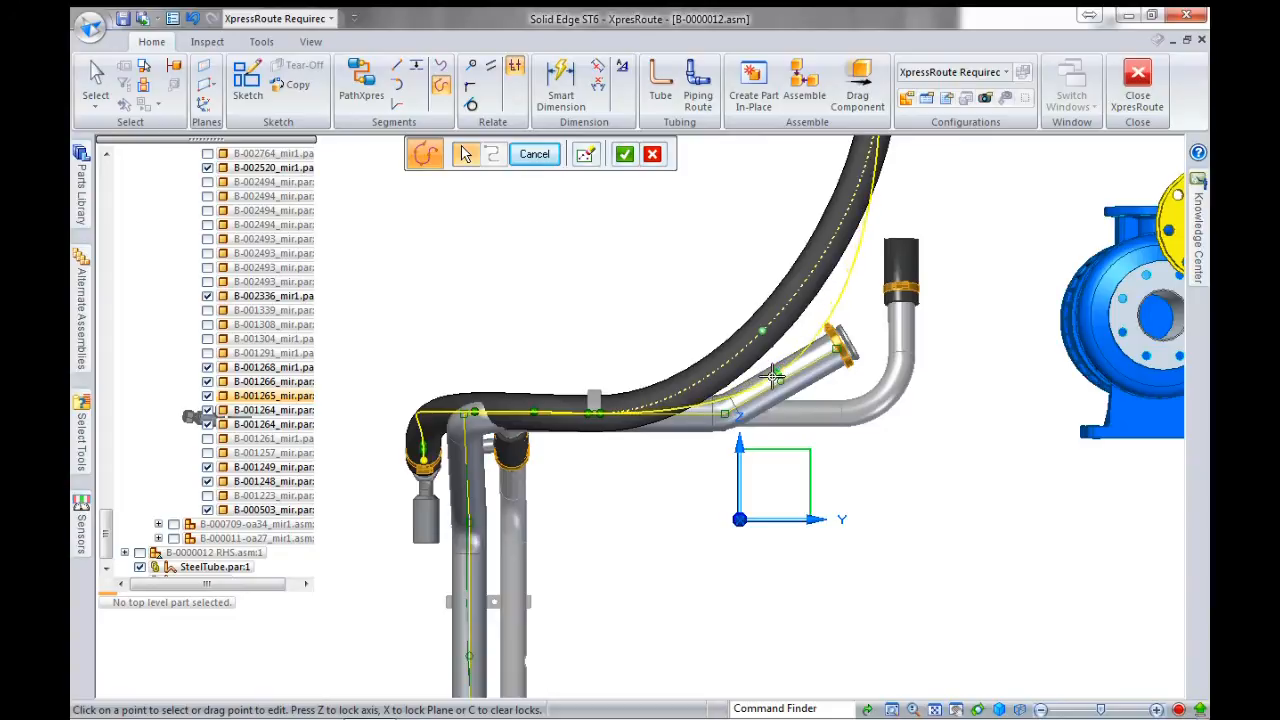
- Nudge the curve point near the lower fitting's bend slightly downward in the YZ plane
scroll(799, 534, down, 2)
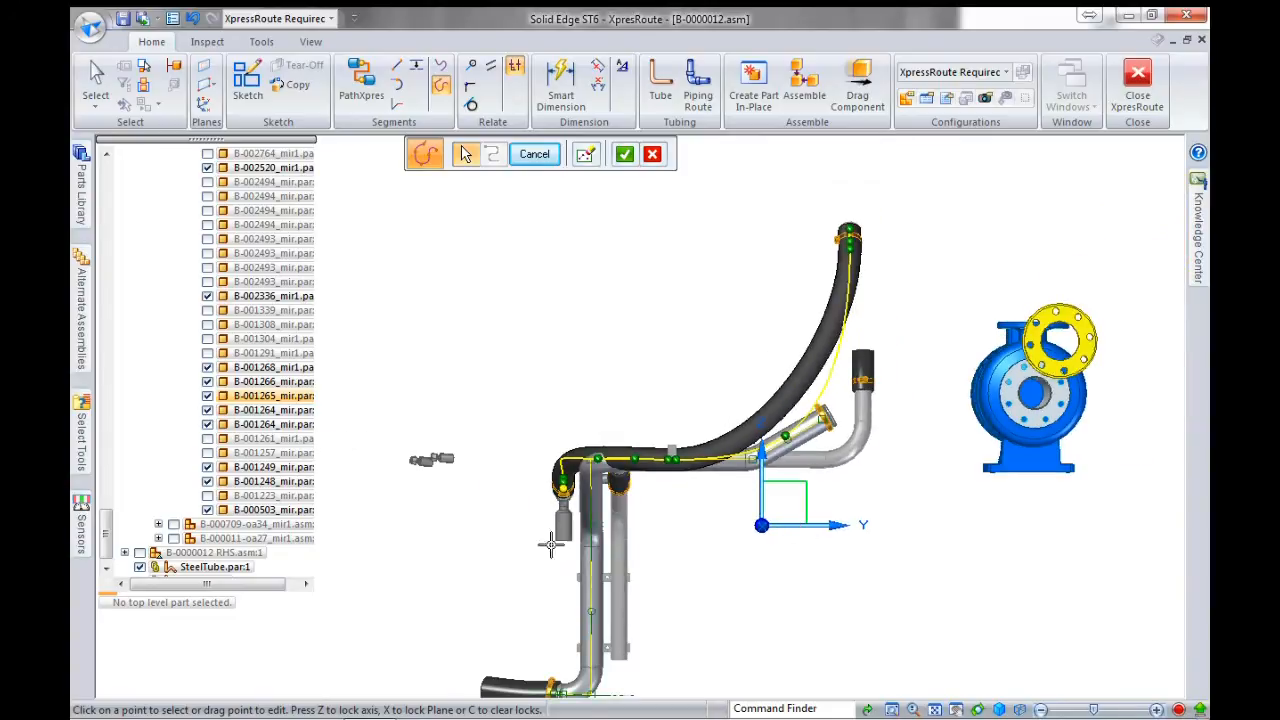
scroll(552, 480, up, 3)
scroll(552, 476, up, 1)
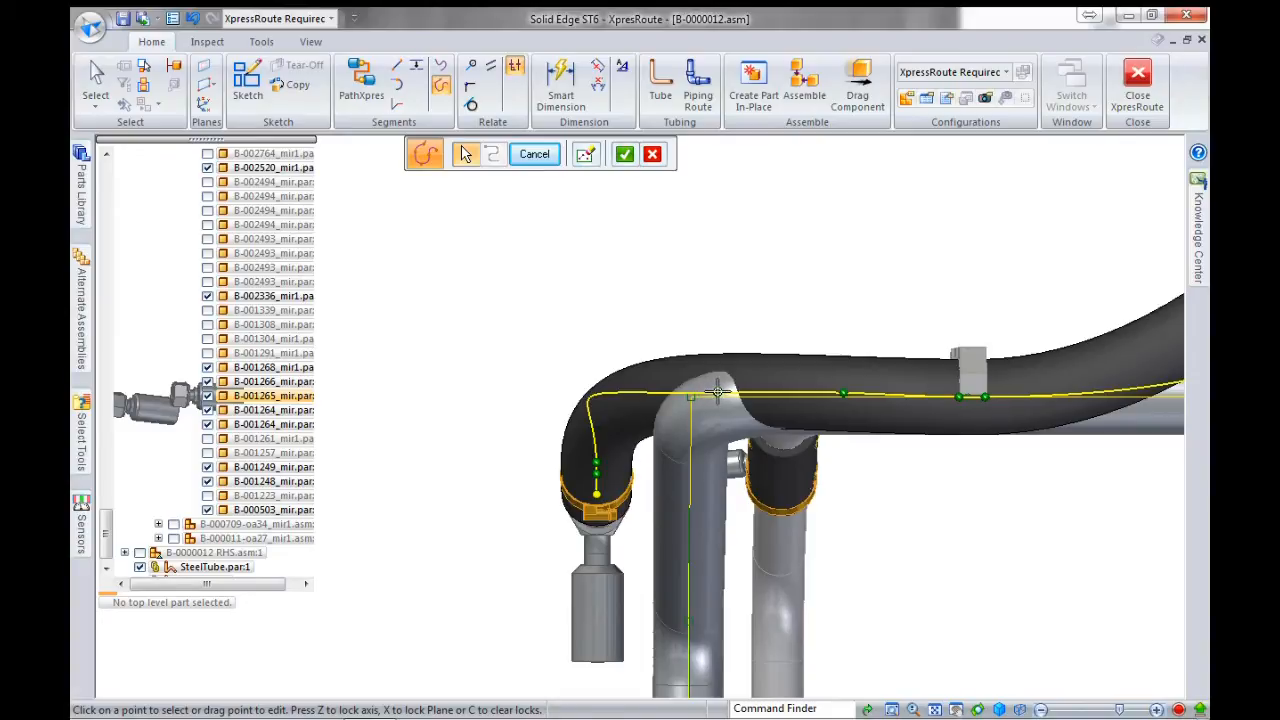
drag(717, 391, 734, 399)
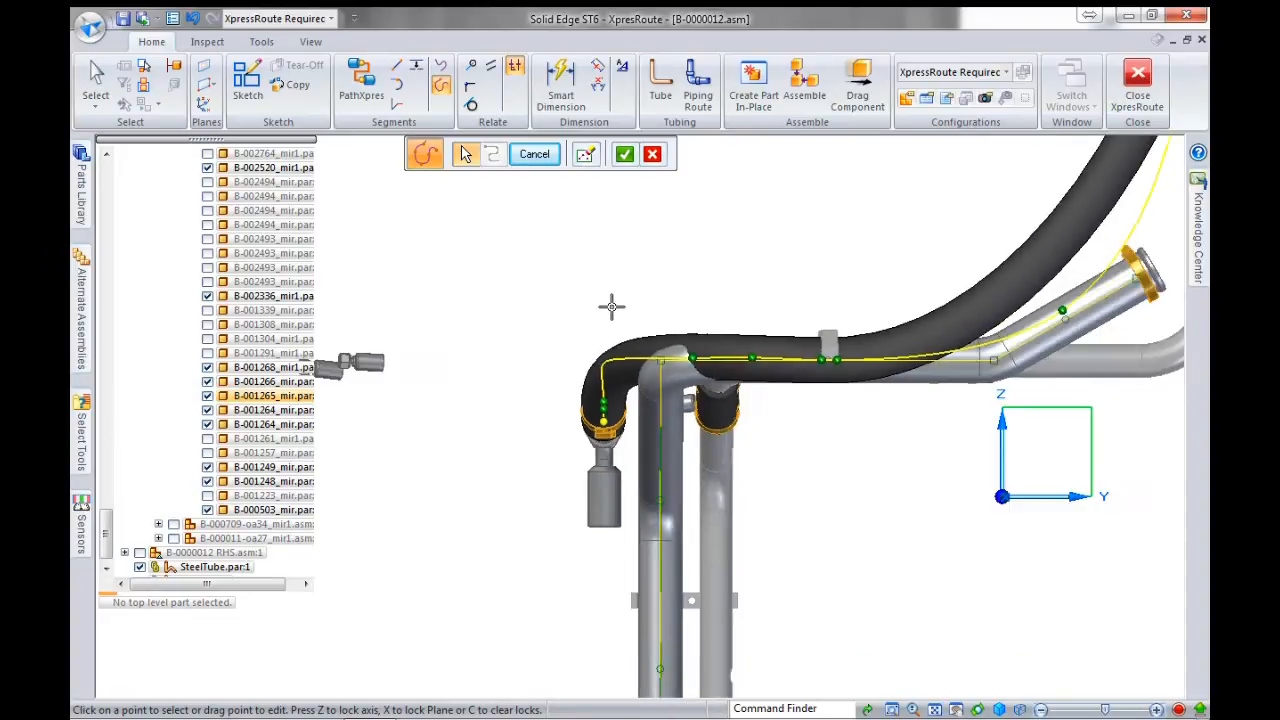
- Accept the moved curve points and finish the path edit to update the hose
scroll(612, 307, down, 3)
click(625, 154)
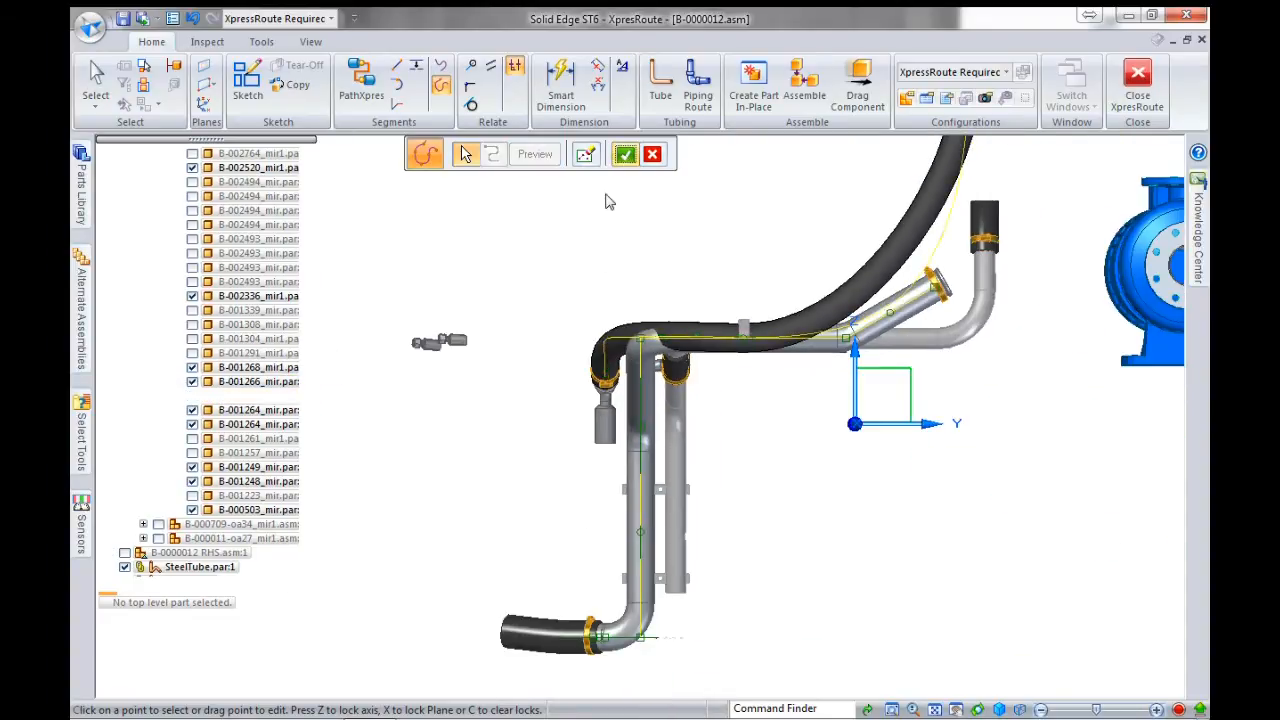
click(534, 154)
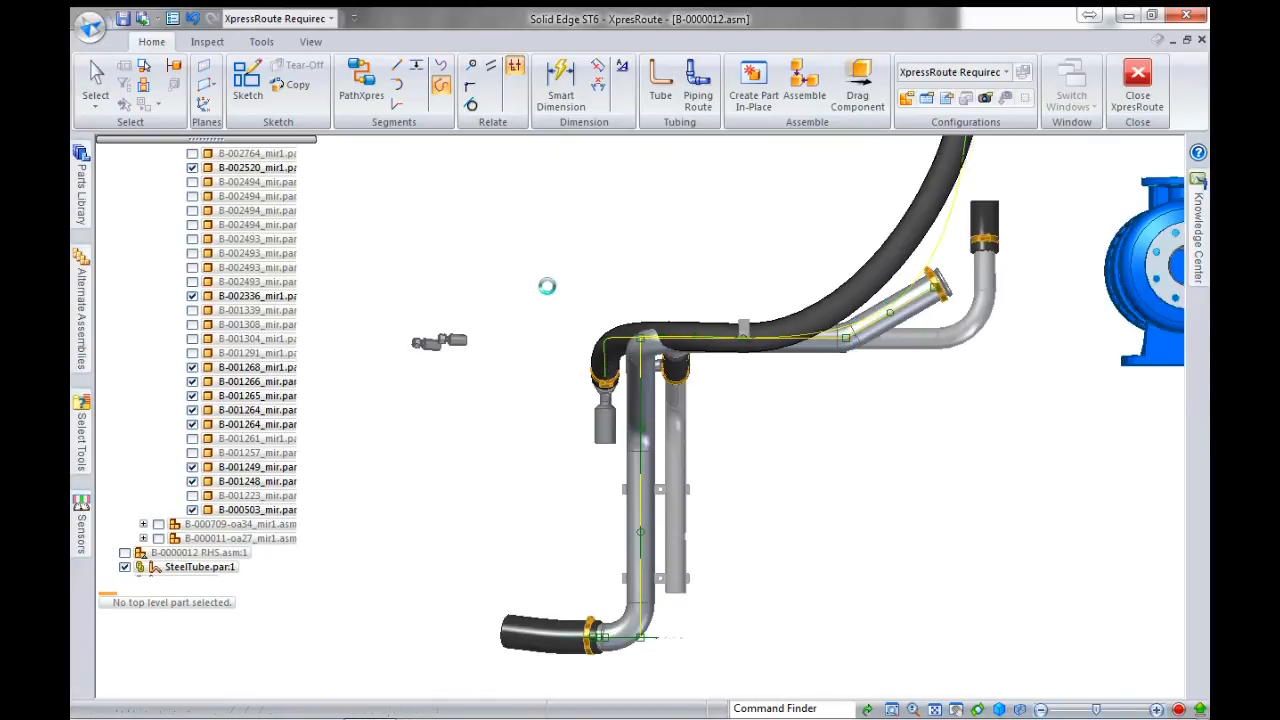
scroll(530, 314, down, 3)
middle_drag(515, 330, 561, 391)
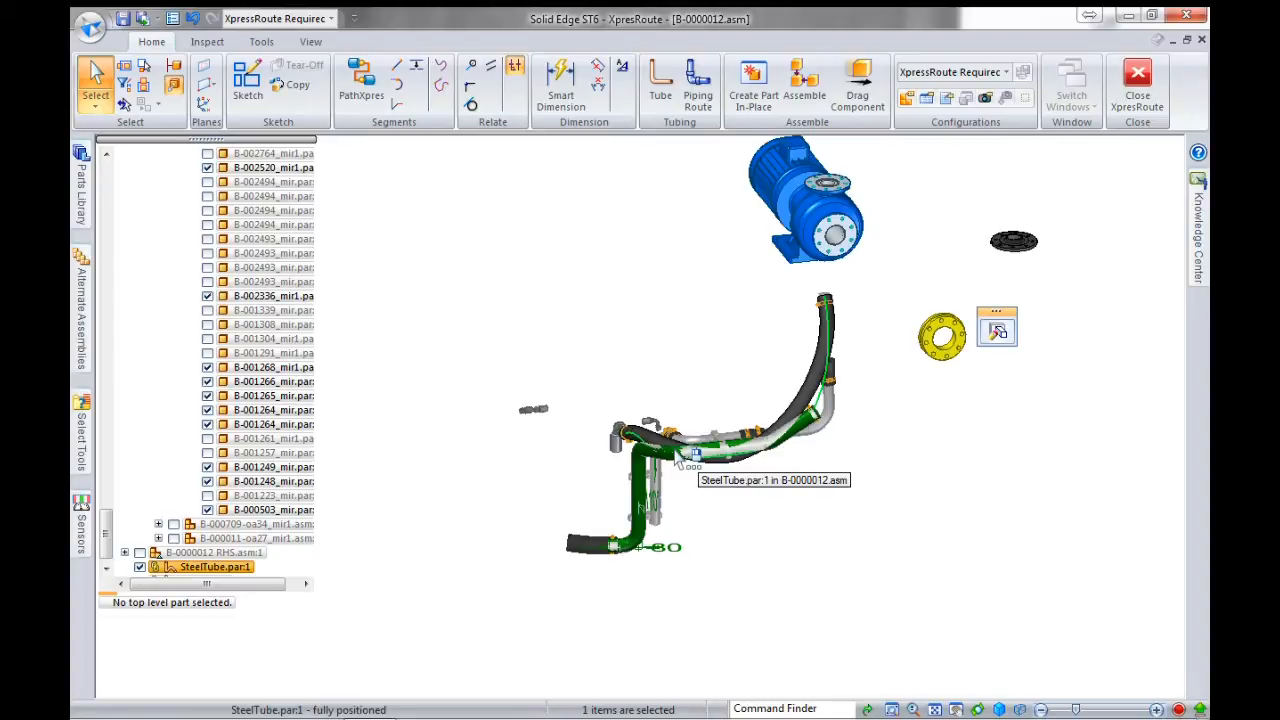
click(752, 512)
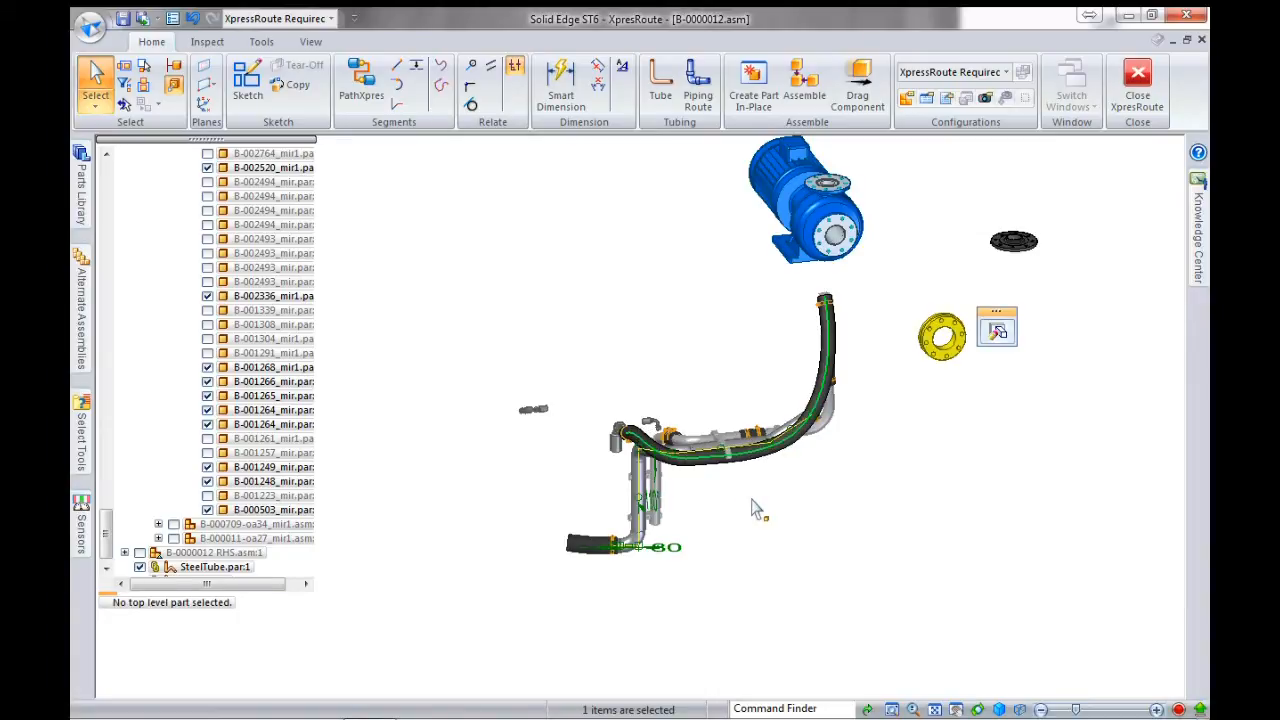
- Reopen the hose's curve path for editing and move the curve point at the lower bend slightly away from the steel tube
middle_drag(755, 489, 829, 706)
scroll(868, 676, up, 8)
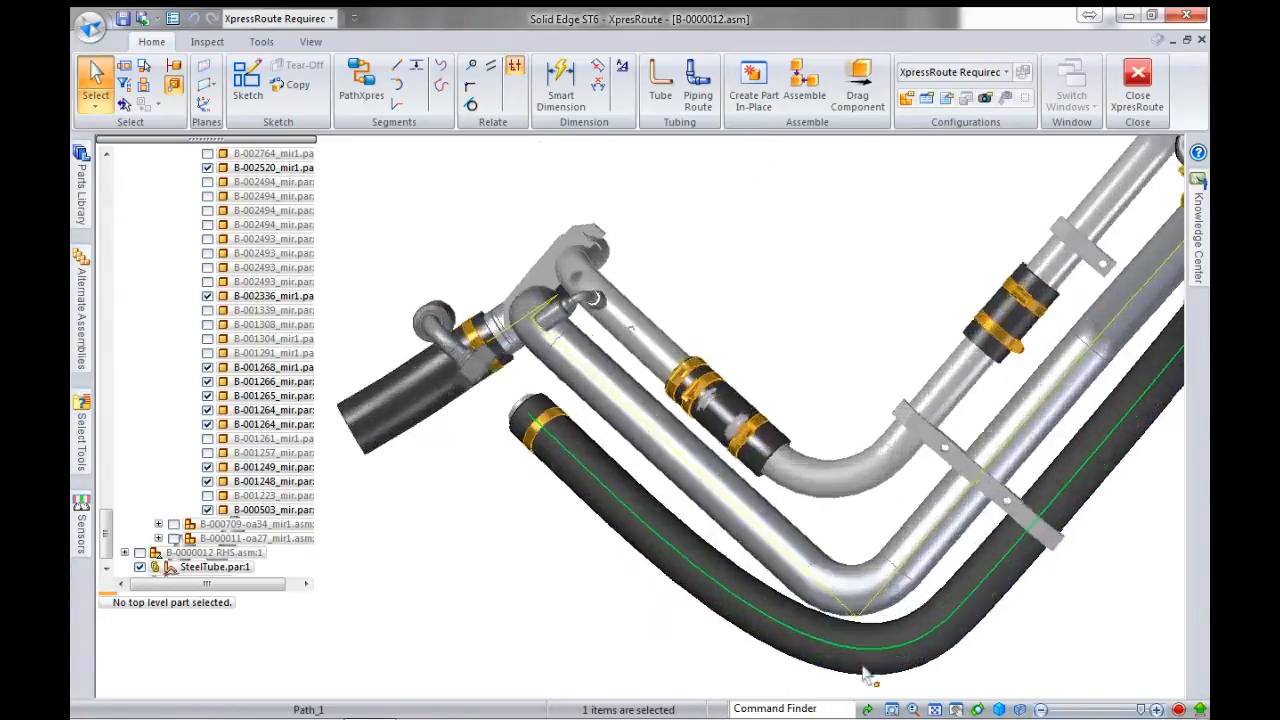
scroll(825, 303, down, 3)
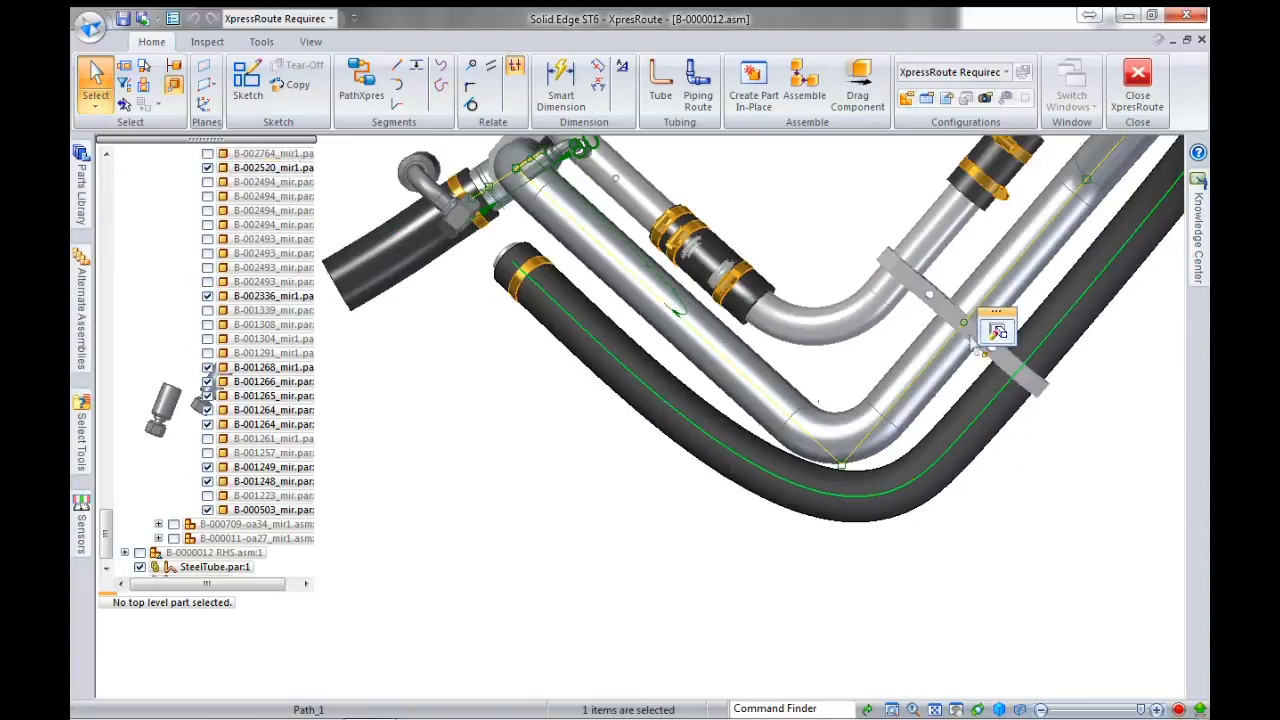
click(997, 331)
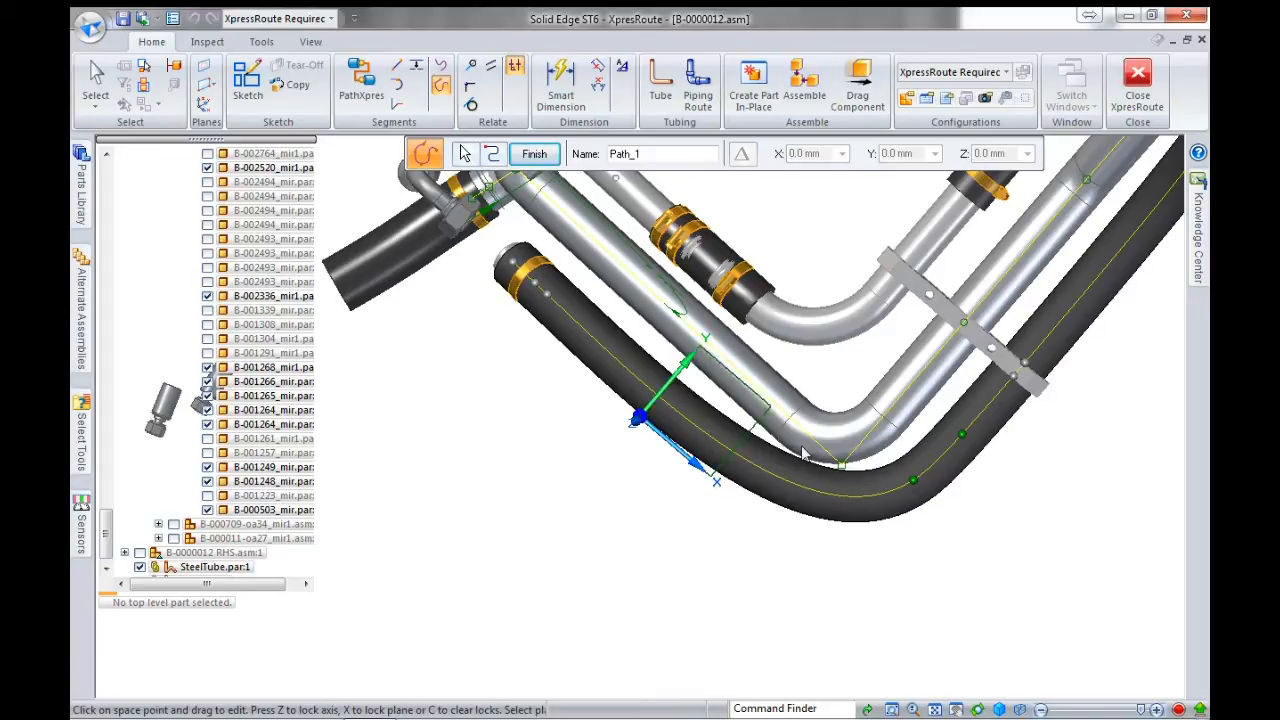
drag(914, 481, 899, 506)
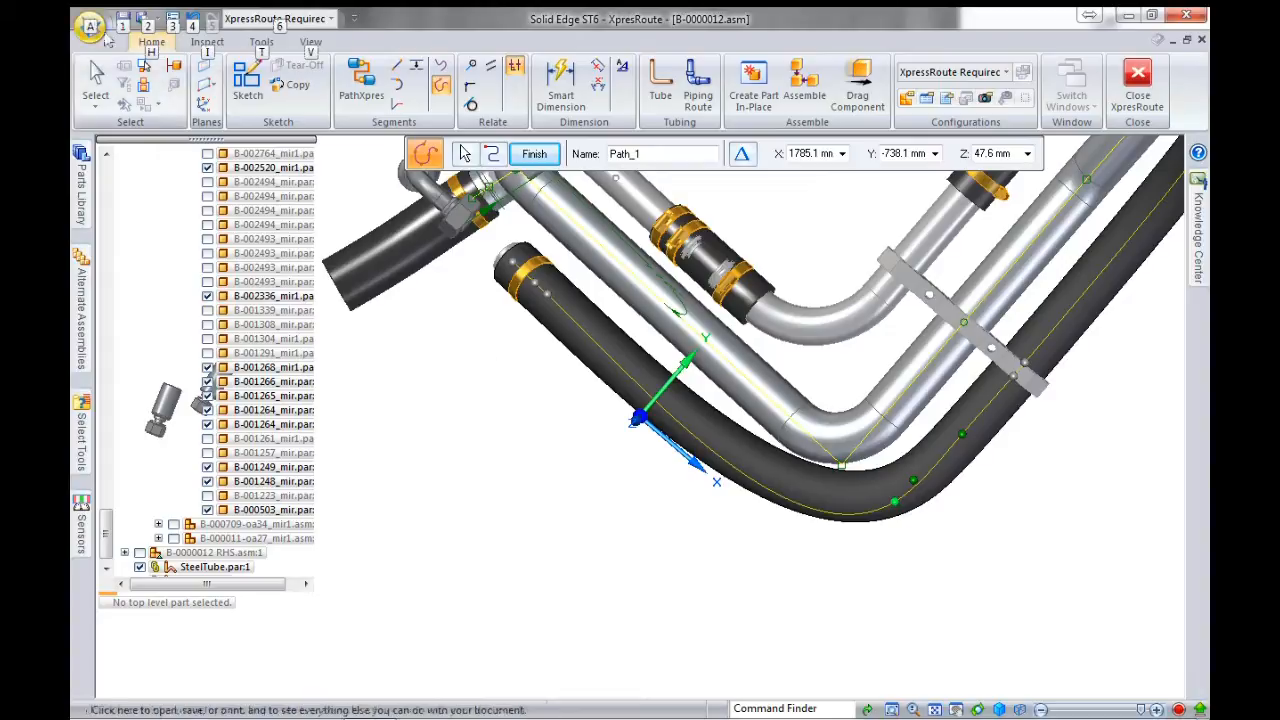
- Update all links so the hose follows the moved curve point, check its shape, and finish the path edit
key(alt)
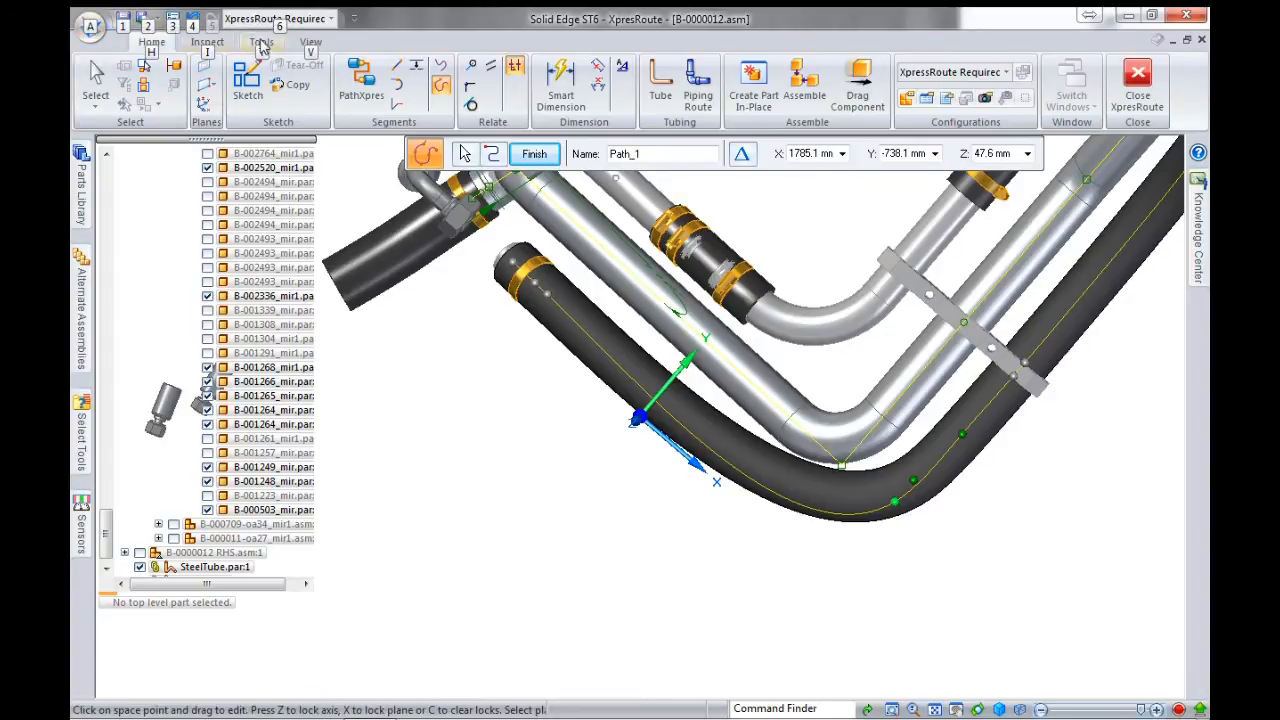
click(260, 42)
click(228, 105)
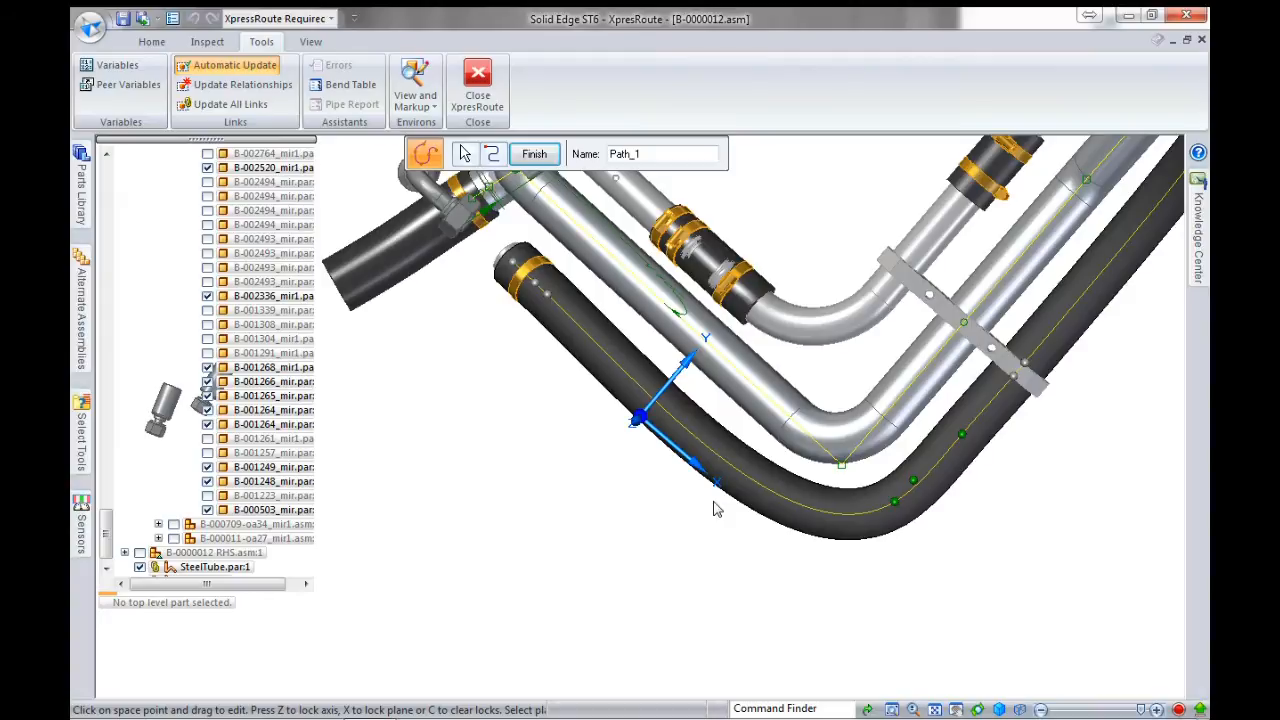
scroll(640, 563, down, 5)
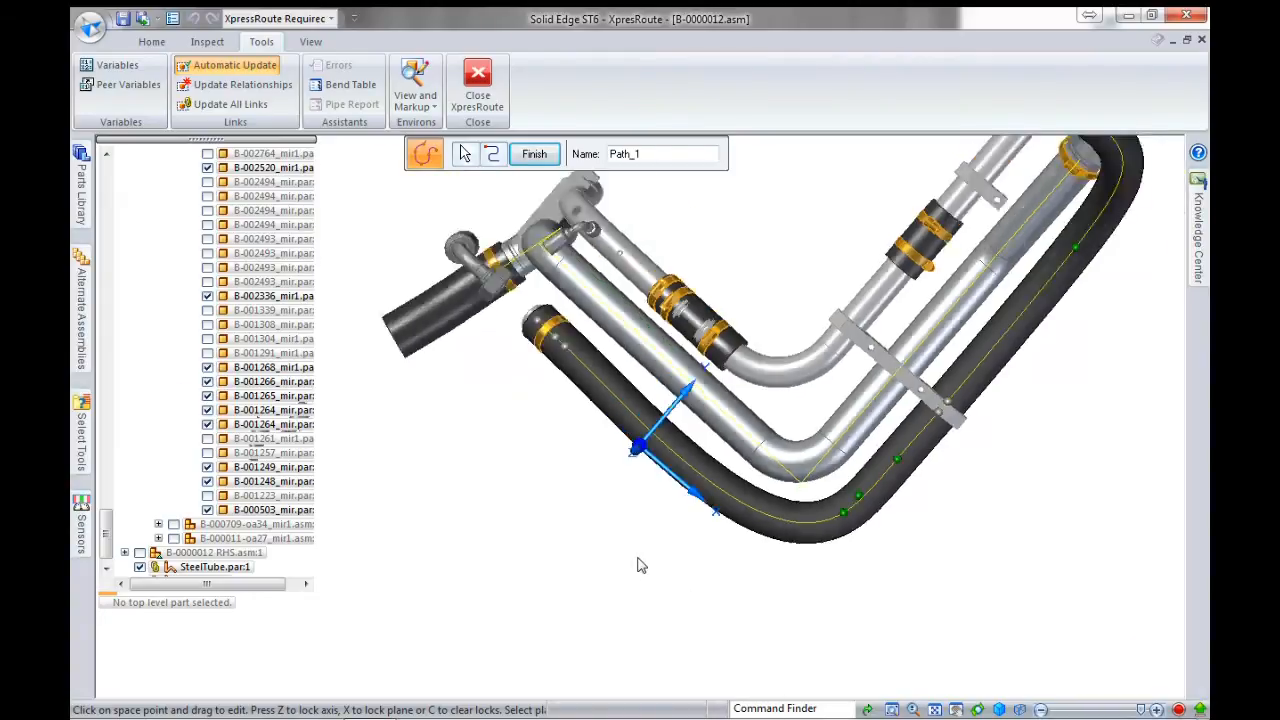
middle_drag(735, 538, 774, 400)
scroll(697, 545, down, 3)
middle_drag(700, 545, 738, 443)
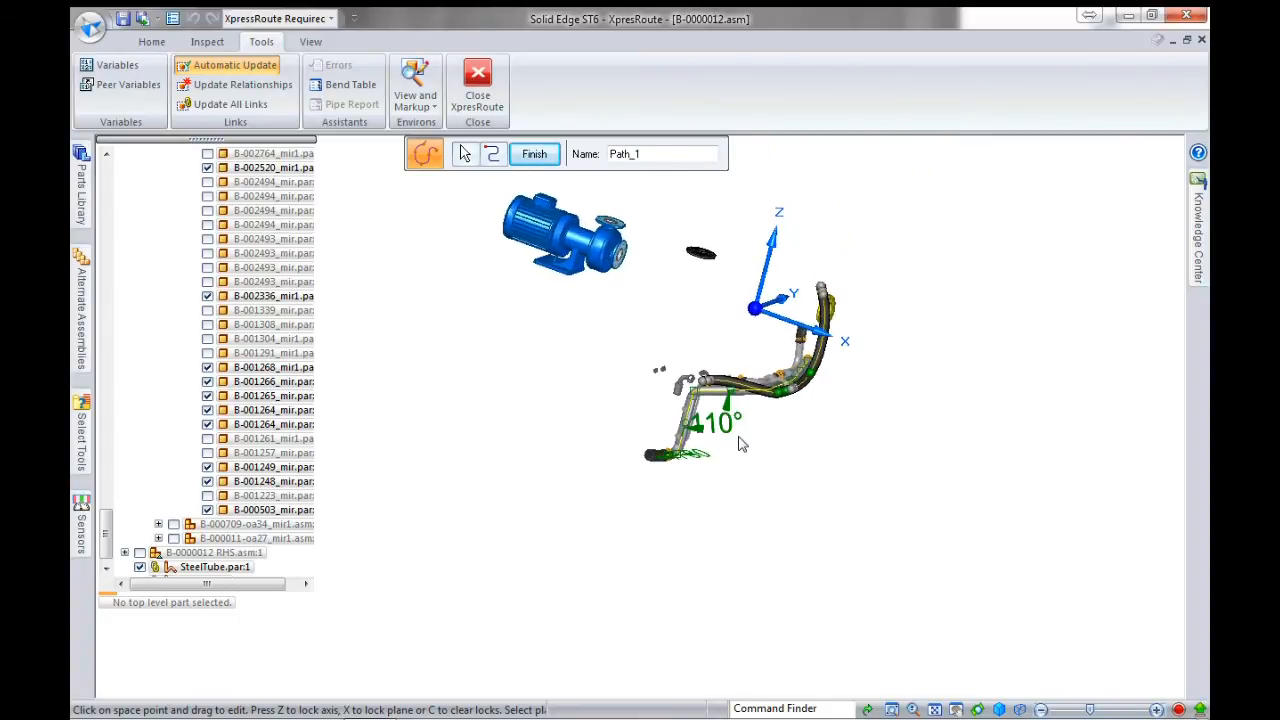
click(534, 156)
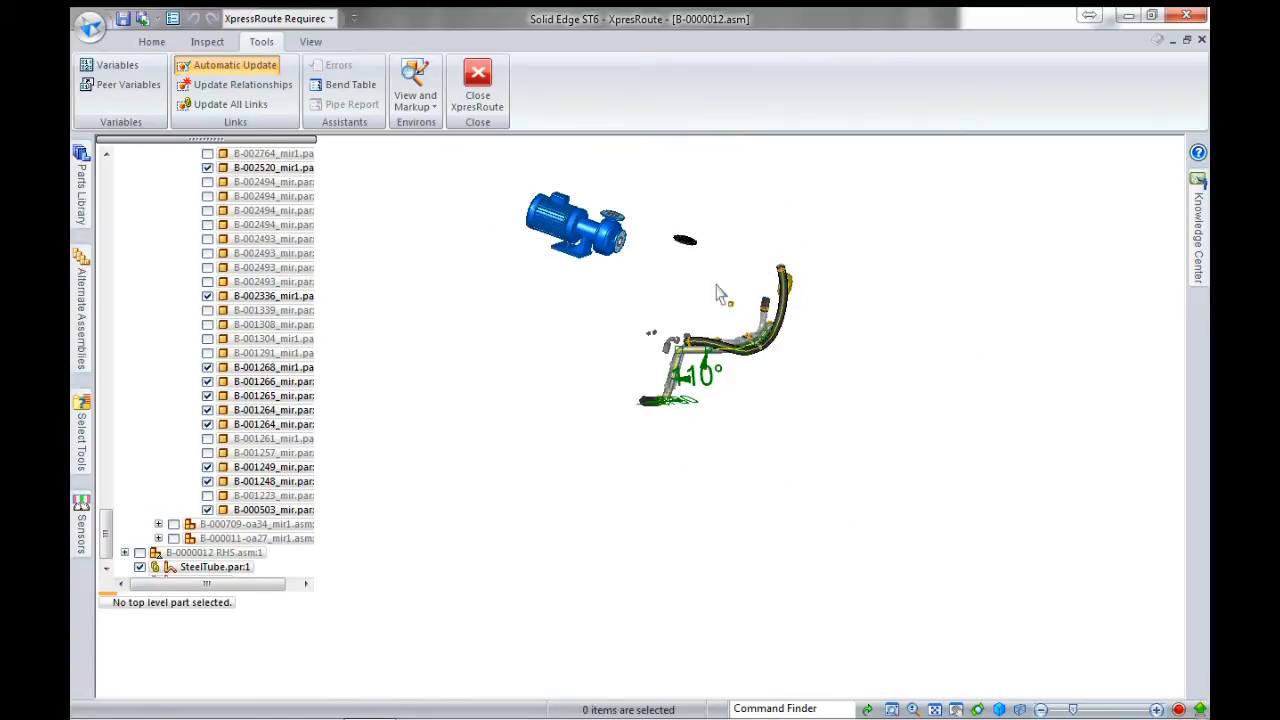
- Start a PathXpres route from the pump's end flange to the separate black flange
middle_drag(737, 263, 865, 315)
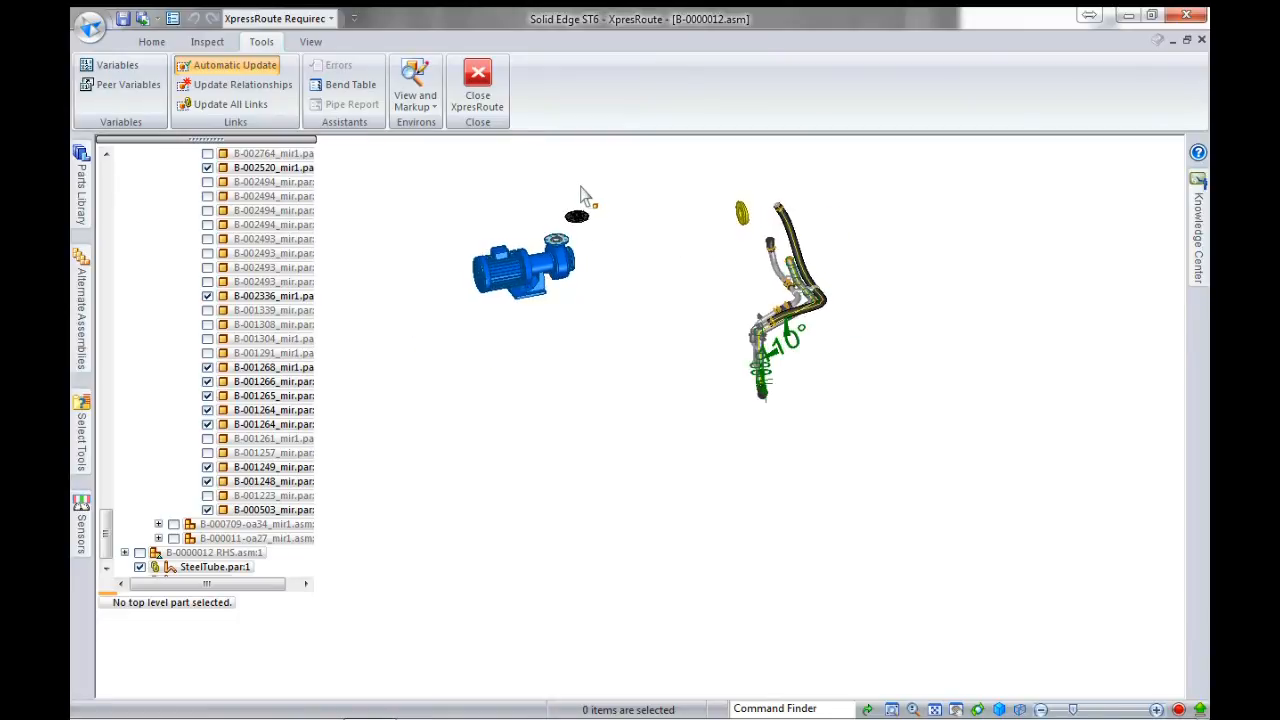
scroll(583, 194, up, 3)
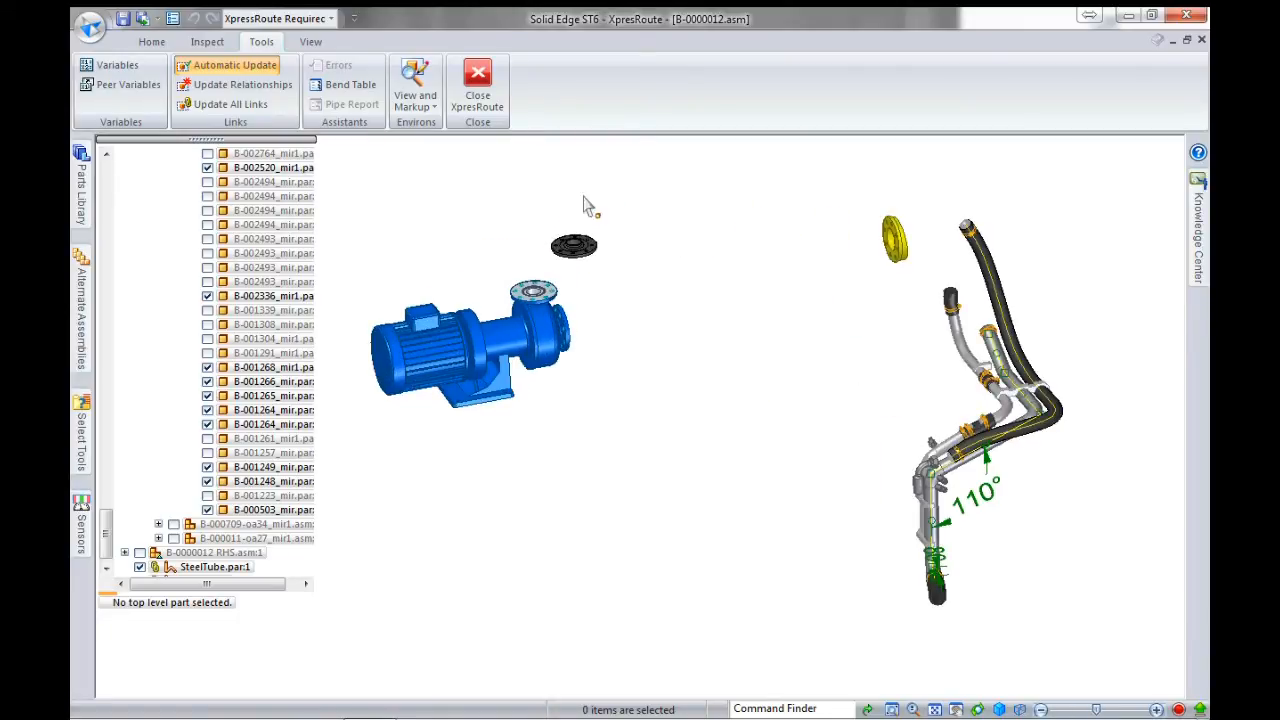
click(151, 41)
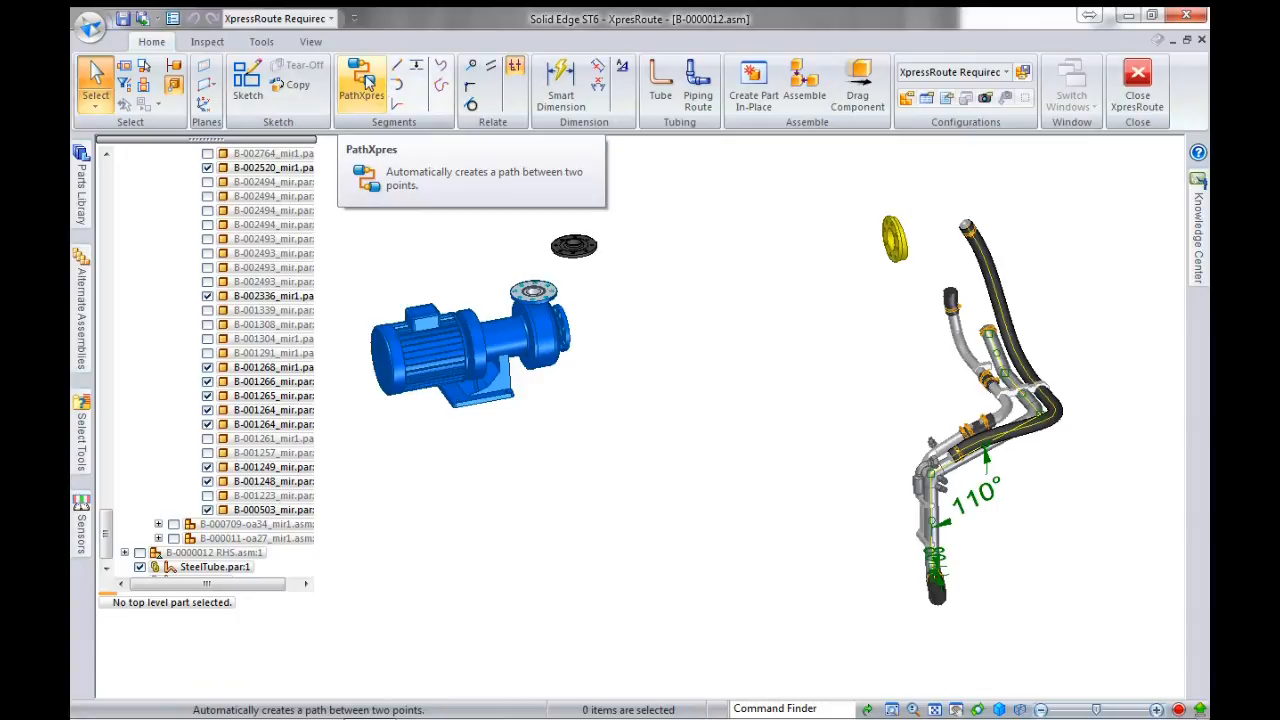
click(366, 80)
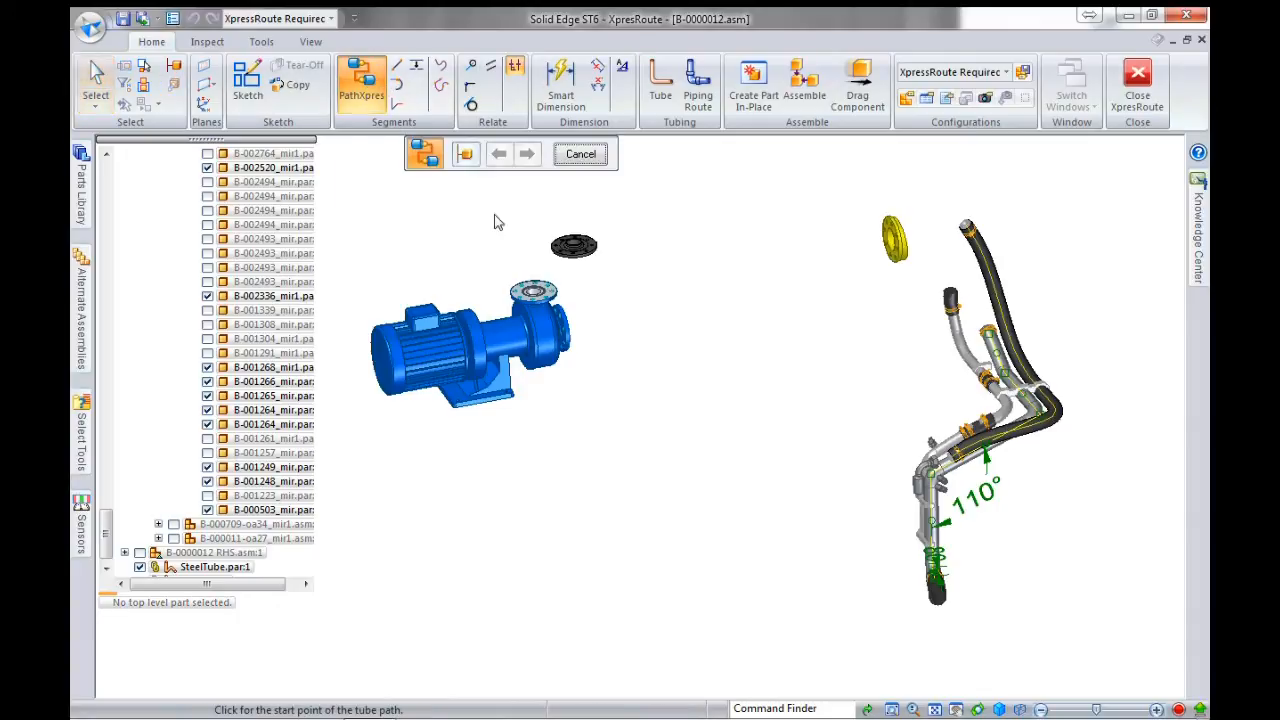
click(576, 331)
scroll(606, 266, up, 3)
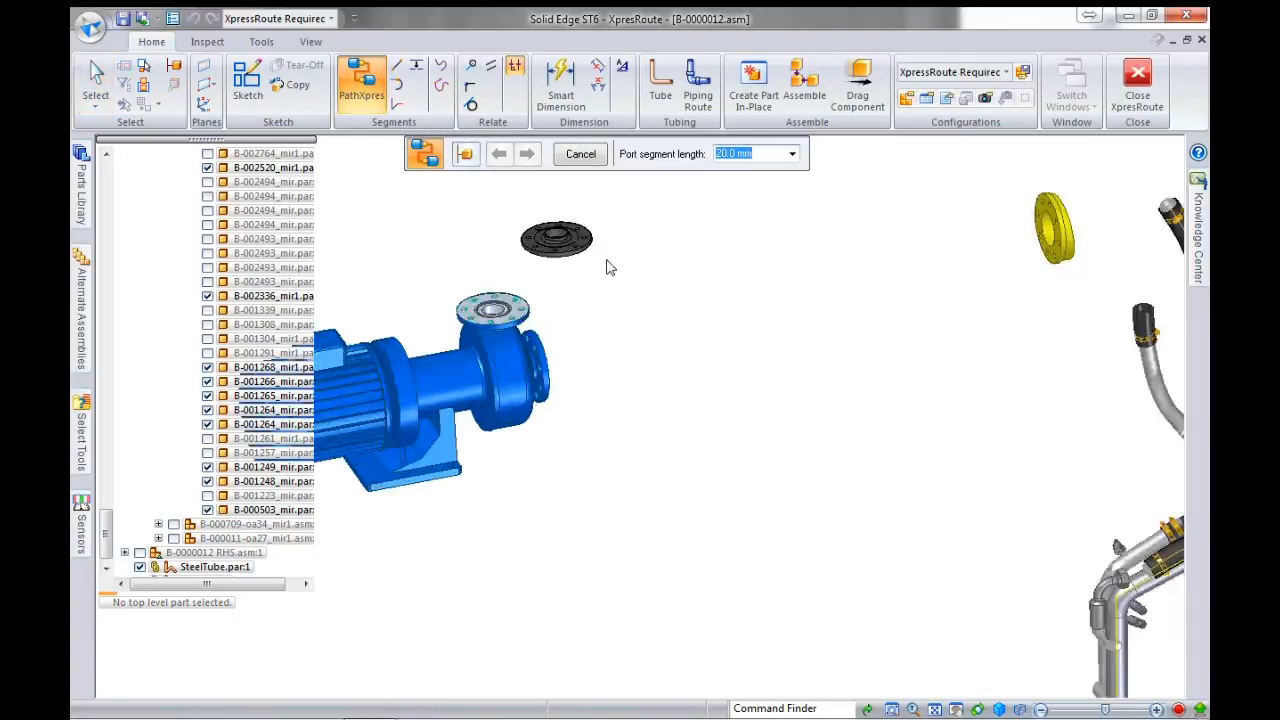
click(580, 251)
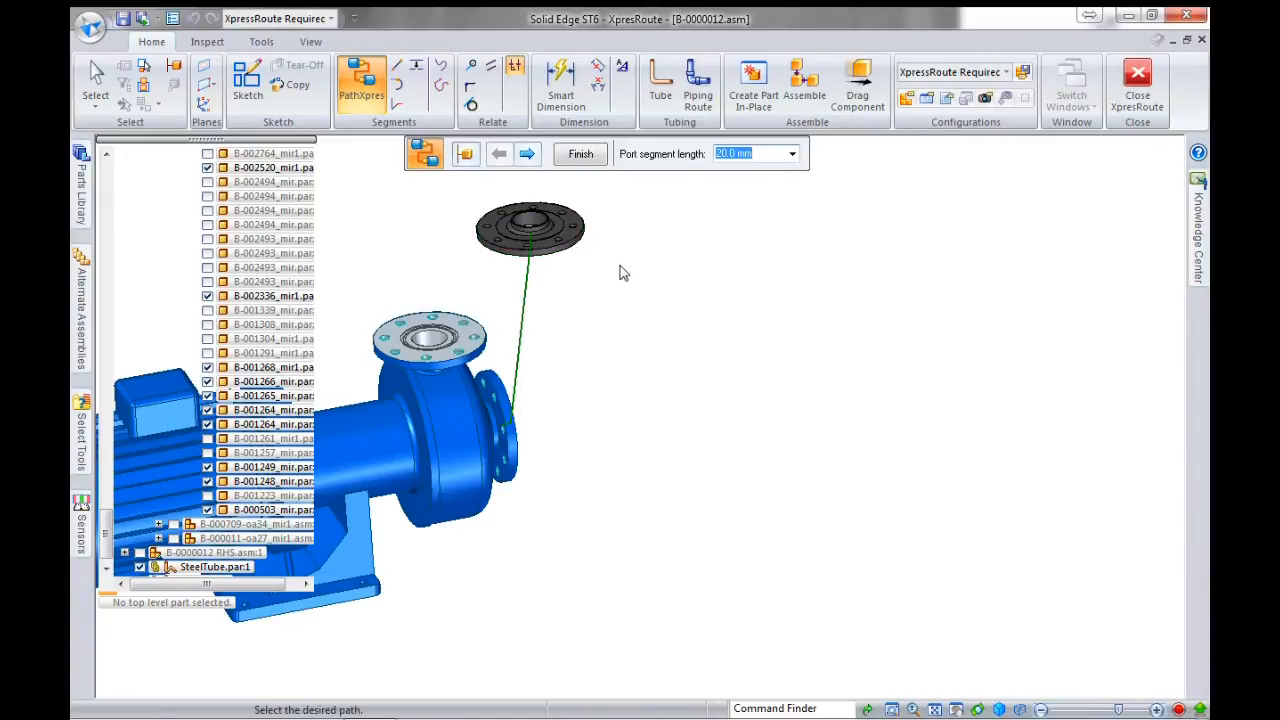
- Set the port segment length to 300 mm, choose the four-segment route below the black flange, and finish the path
text(300)
key(Return)
scroll(761, 380, down, 4)
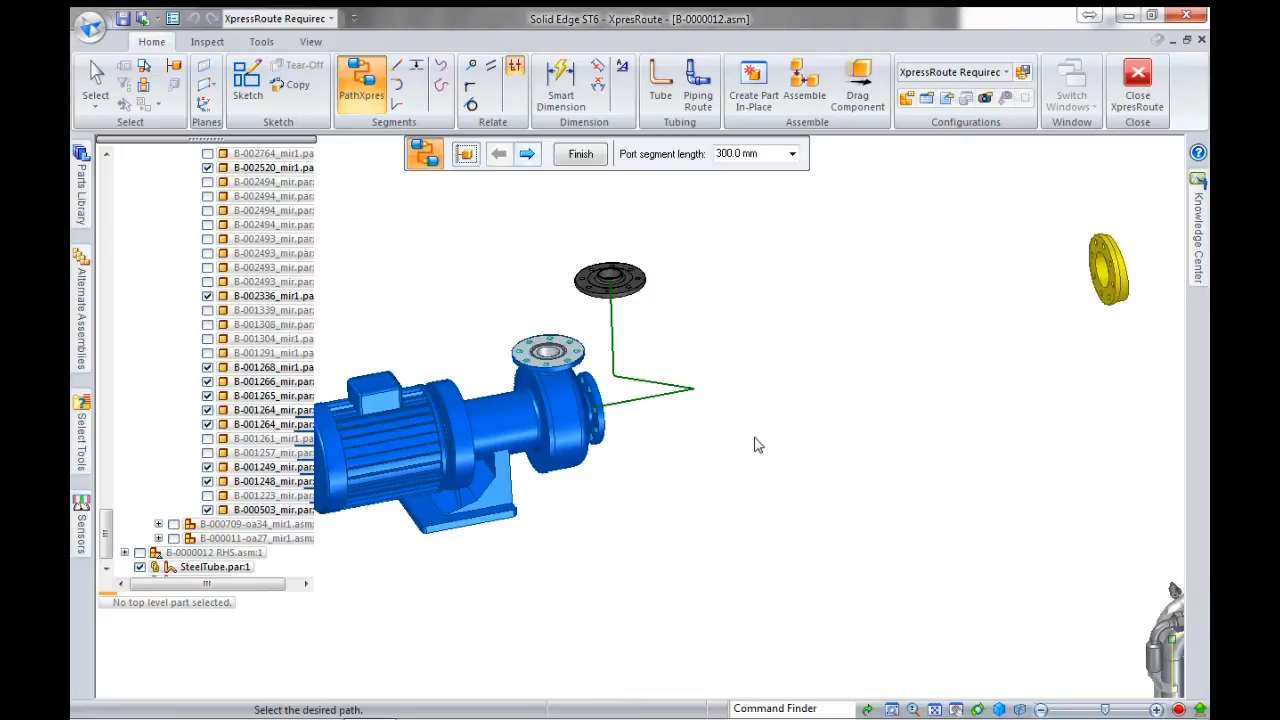
middle_drag(754, 420, 646, 345)
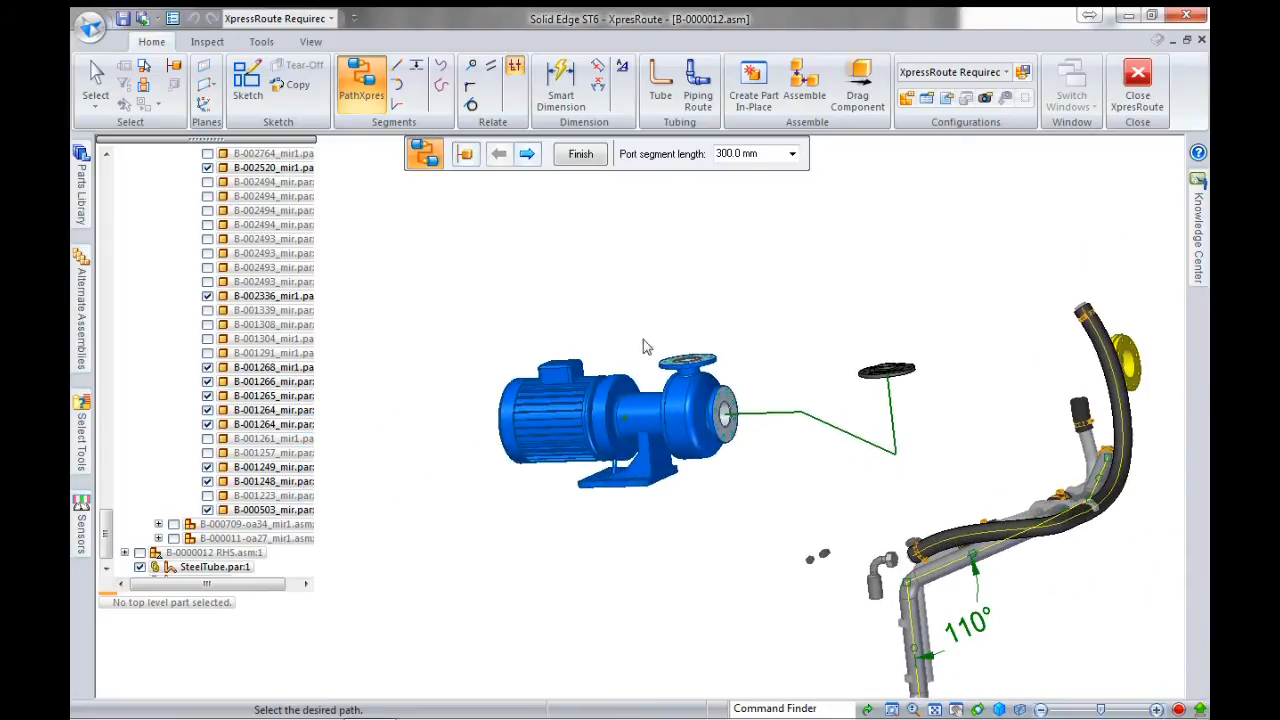
click(527, 153)
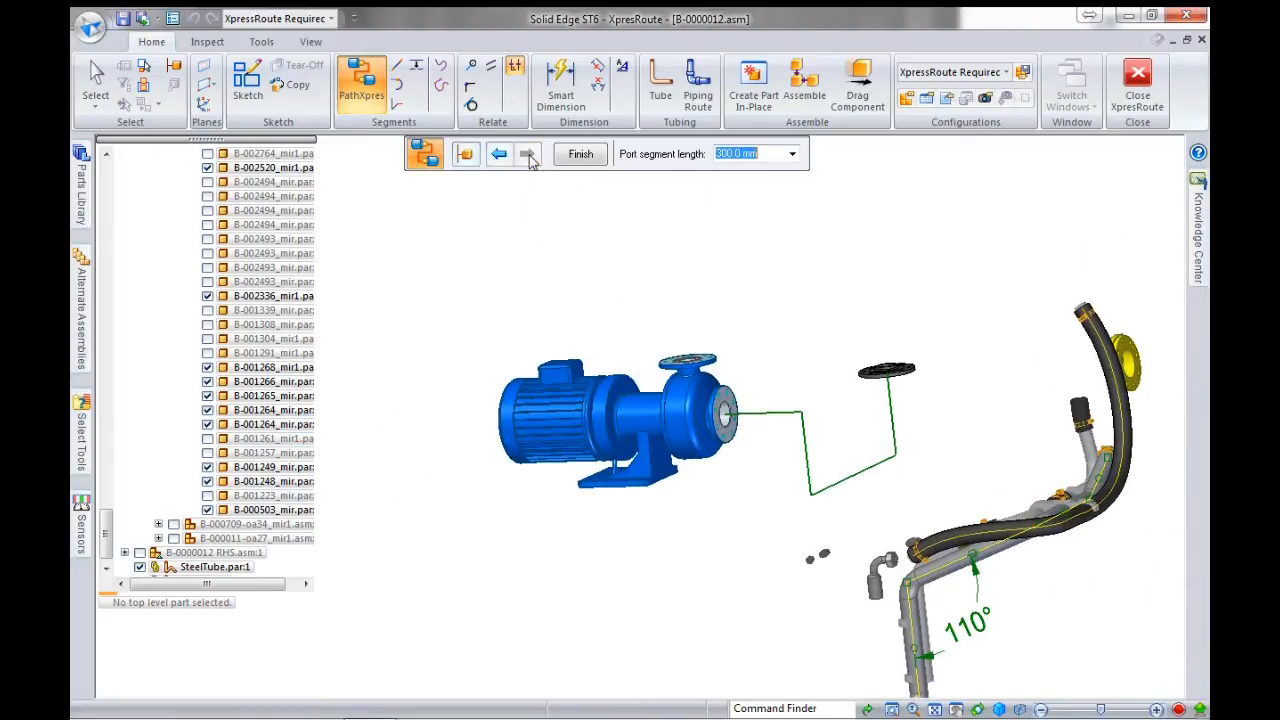
click(580, 154)
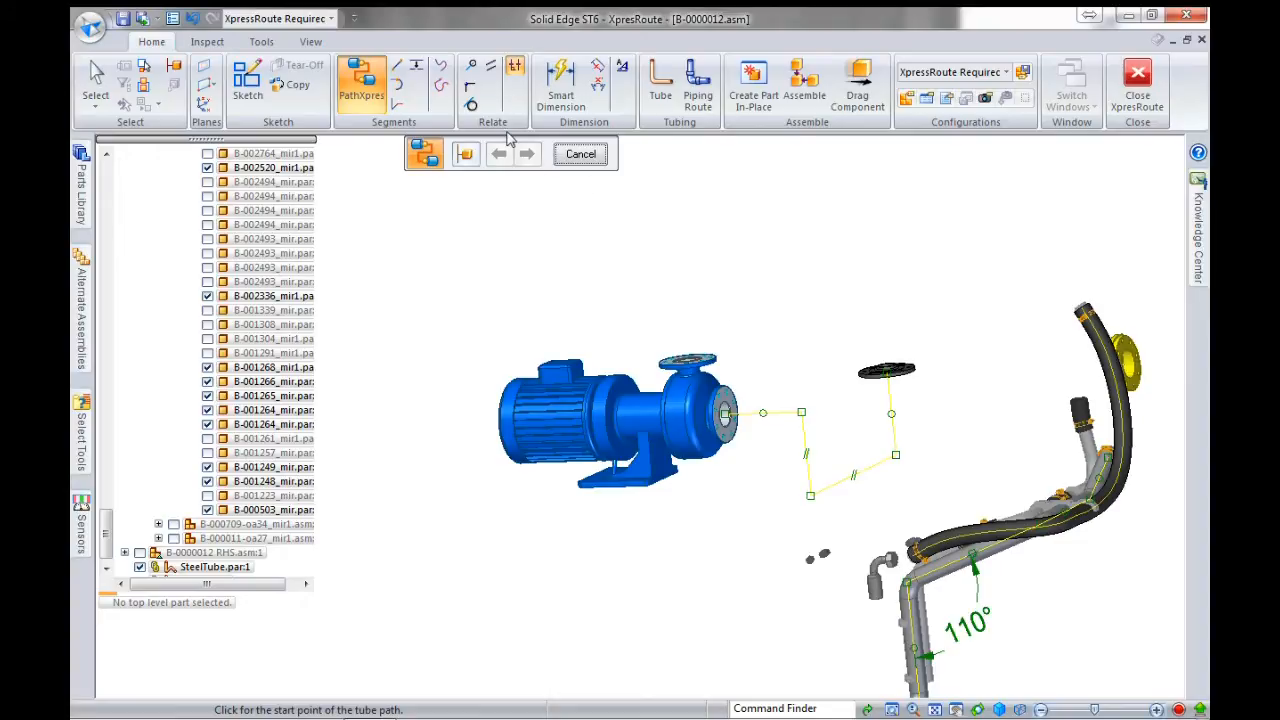
- Replace the directional relationship on the path's lowest segment with one parallel to the YZ plane
click(490, 65)
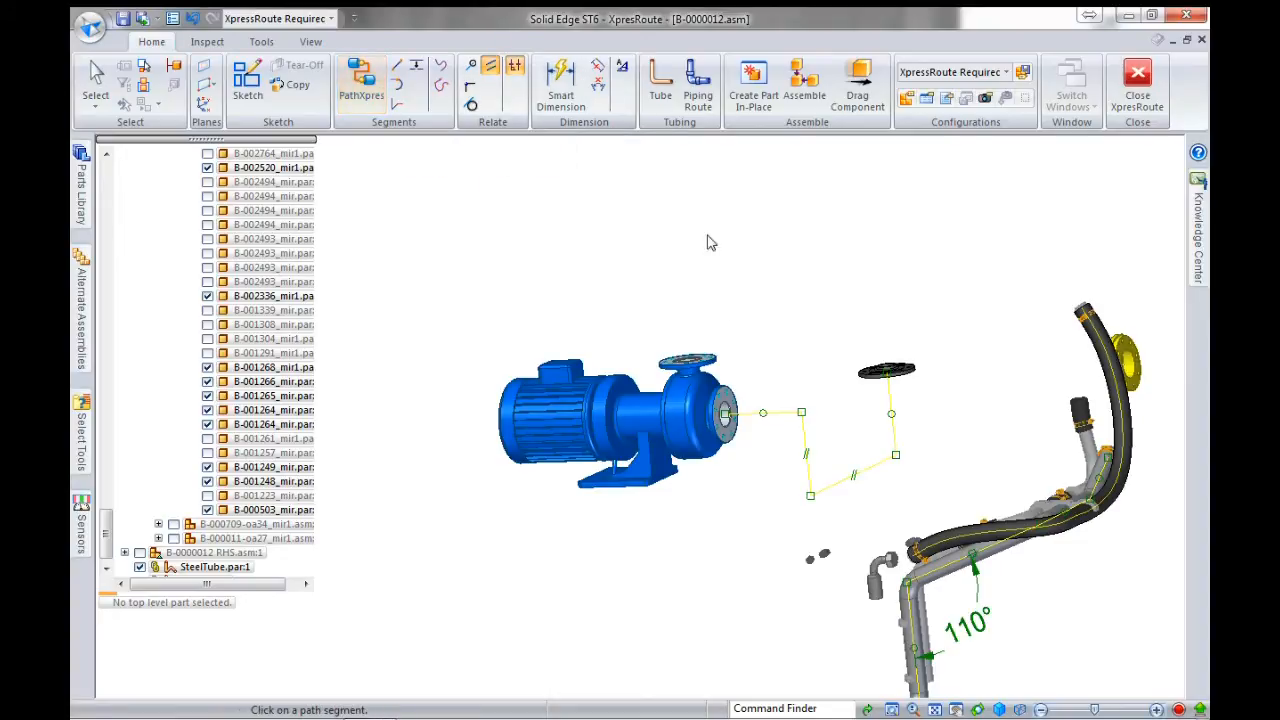
click(850, 476)
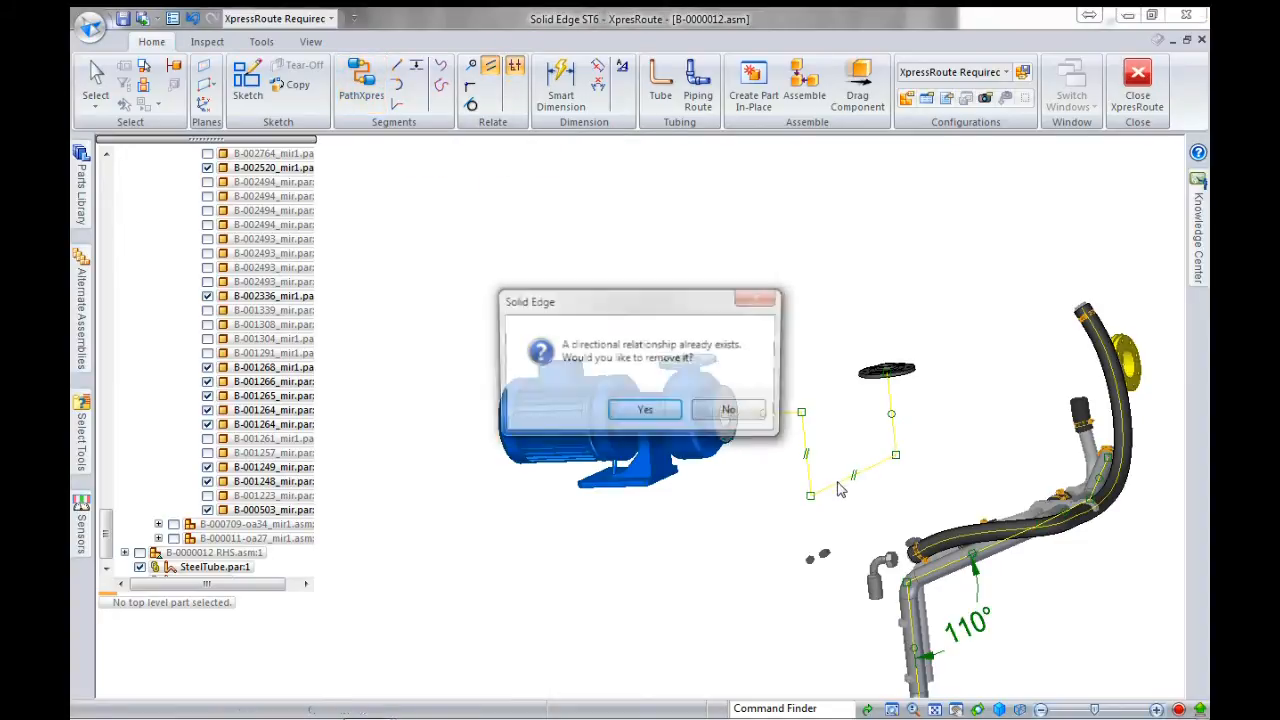
click(678, 412)
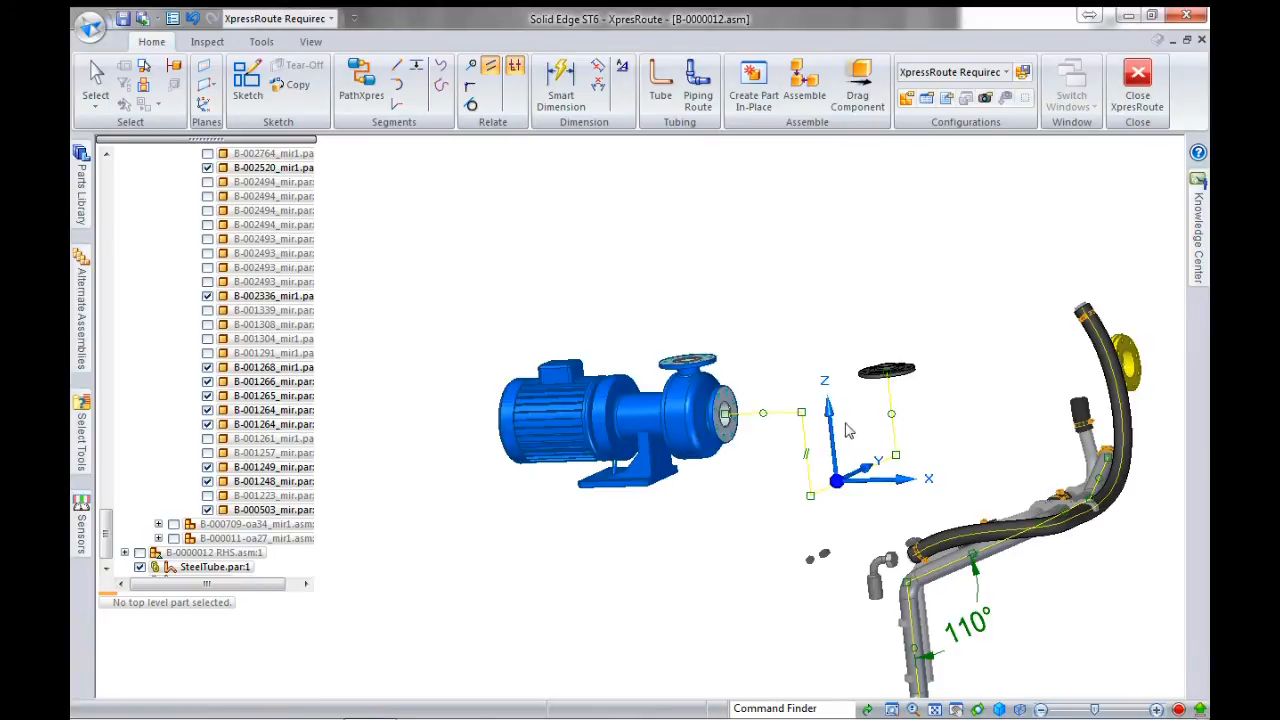
click(848, 392)
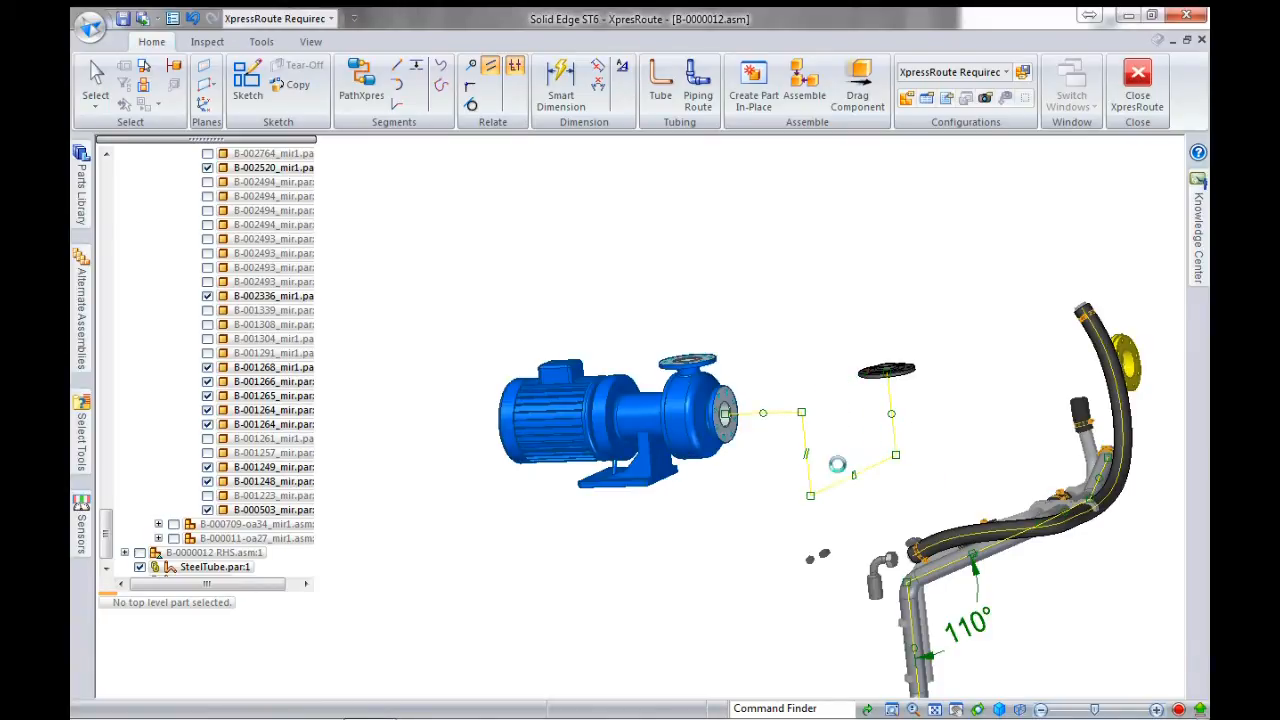
- Add an angular dimension of 92° between the vertical drop and the lowest segment of the new path
click(597, 82)
click(809, 477)
click(843, 481)
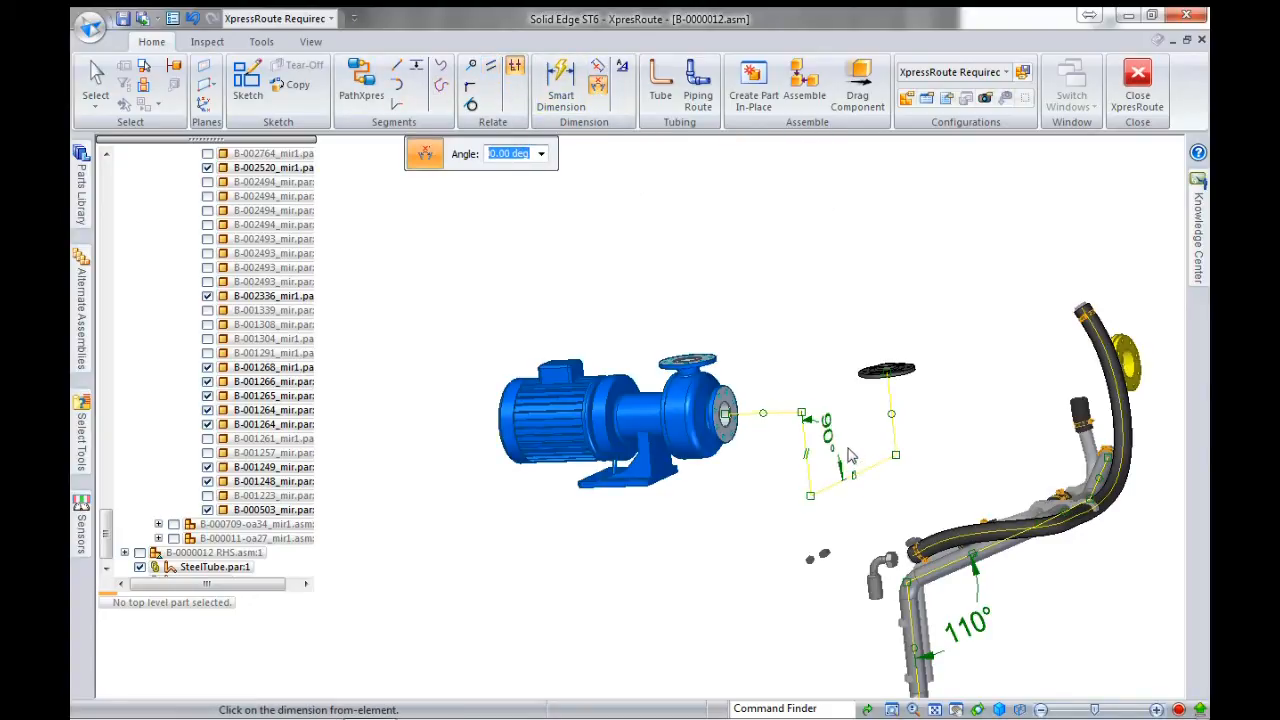
text(92)
key(Return)
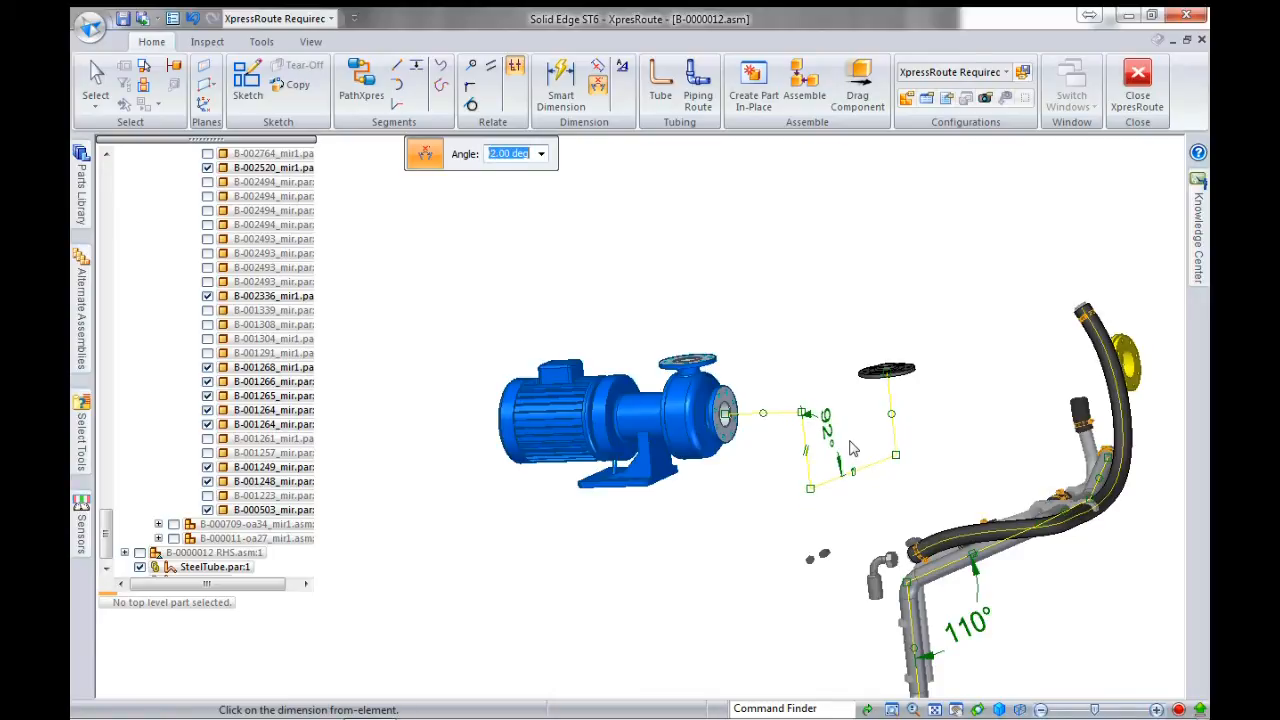
key(Escape)
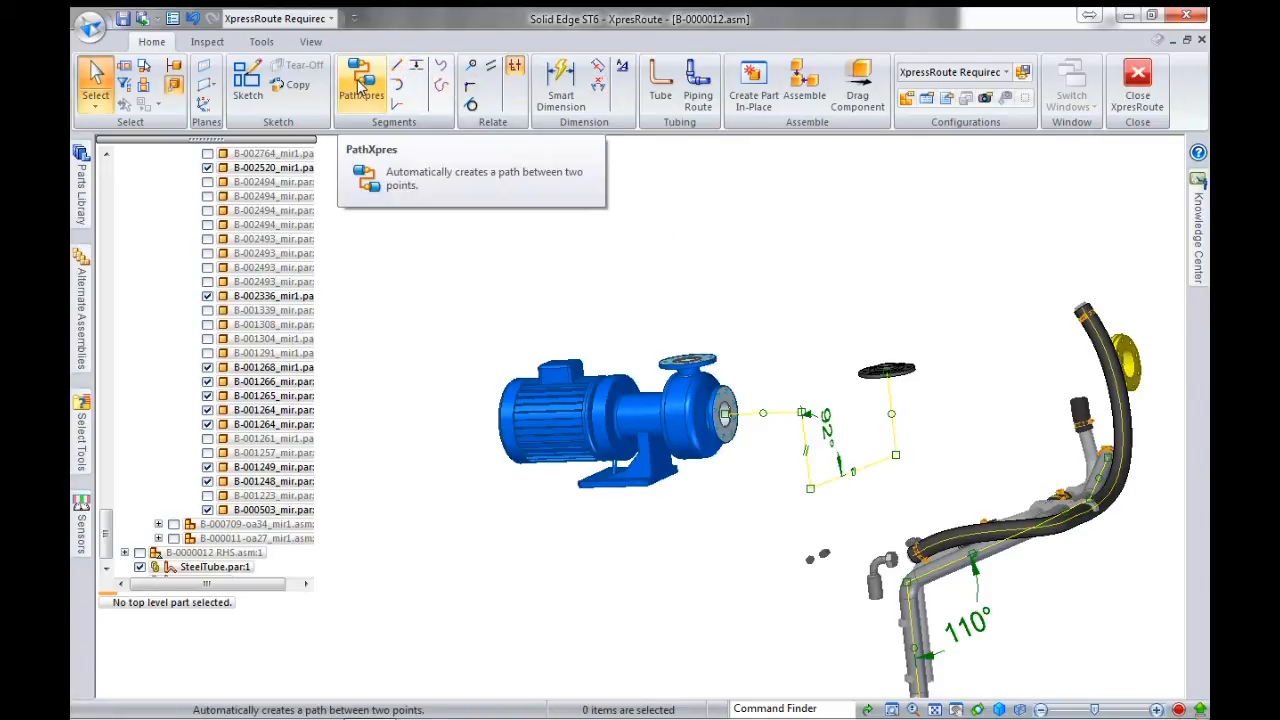
- Start a PathXpres route from the pump's top flange to the yellow flange
click(360, 82)
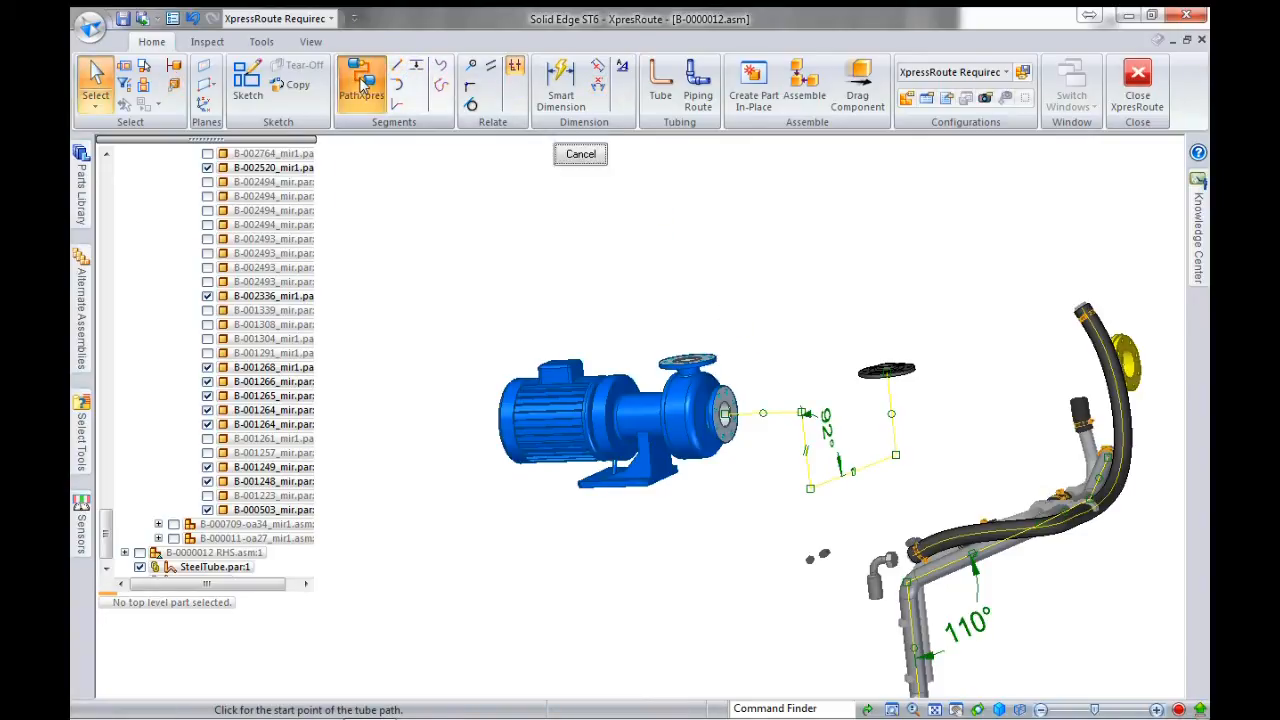
click(705, 366)
scroll(1120, 342, up, 5)
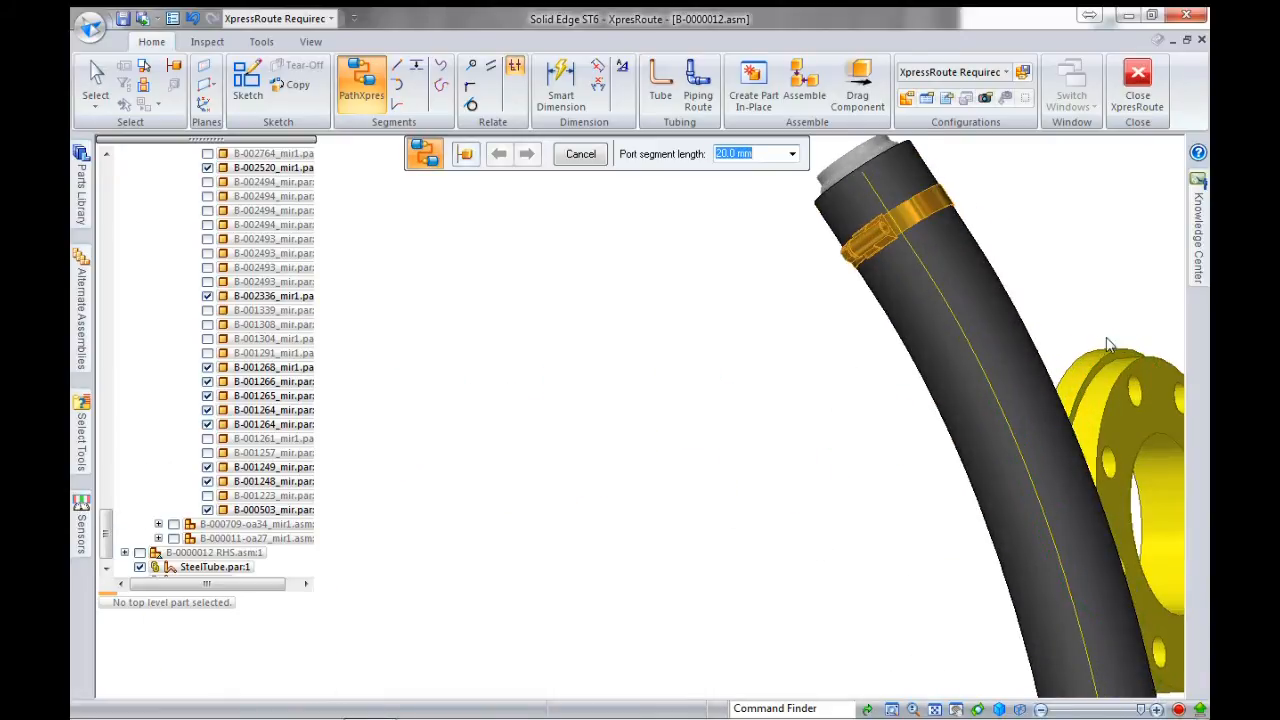
click(1090, 360)
scroll(1043, 308, down, 5)
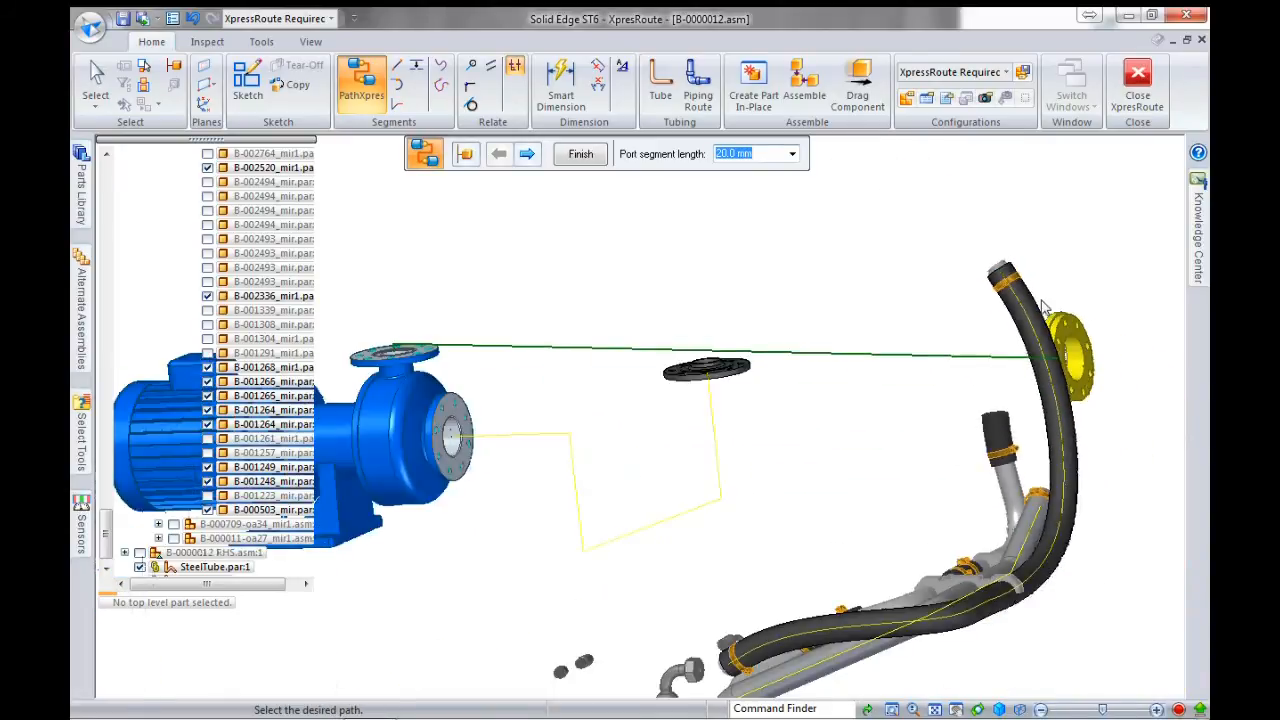
- Set the port segment length to 500 mm, choose the four-segment route between the pump's top flange and the yellow flange, and finish it
text(500)
key(Return)
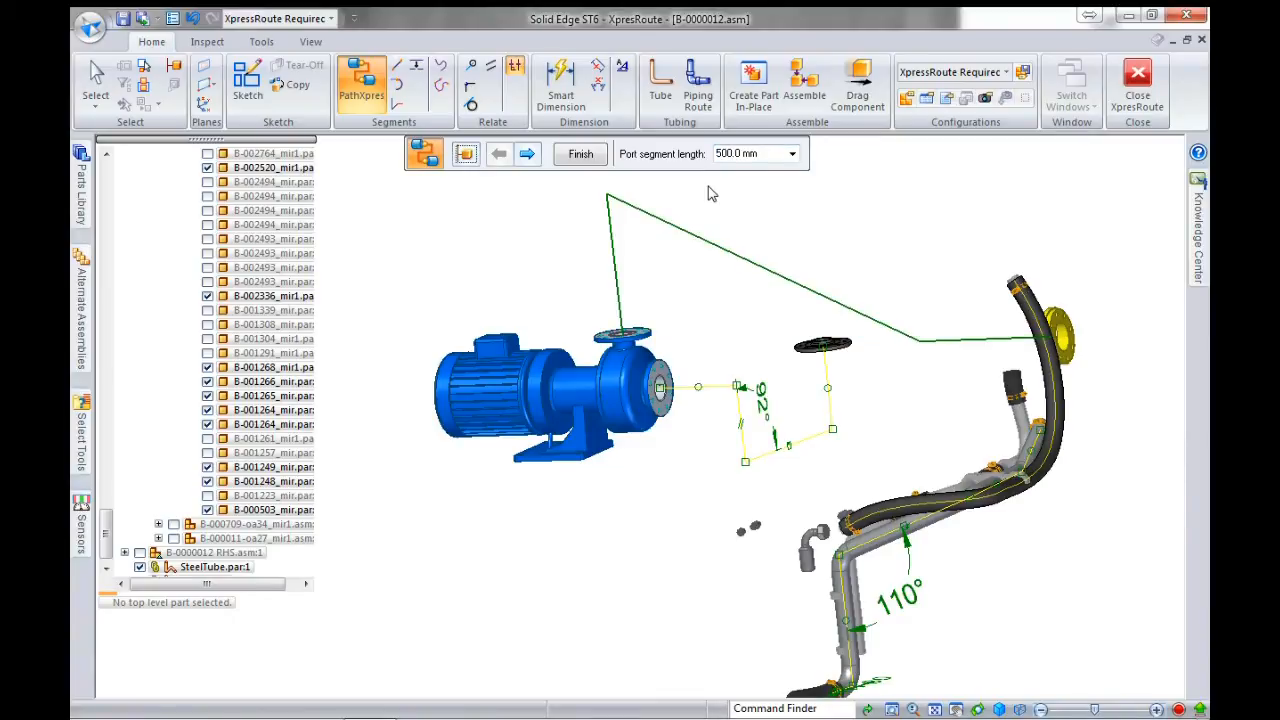
click(528, 154)
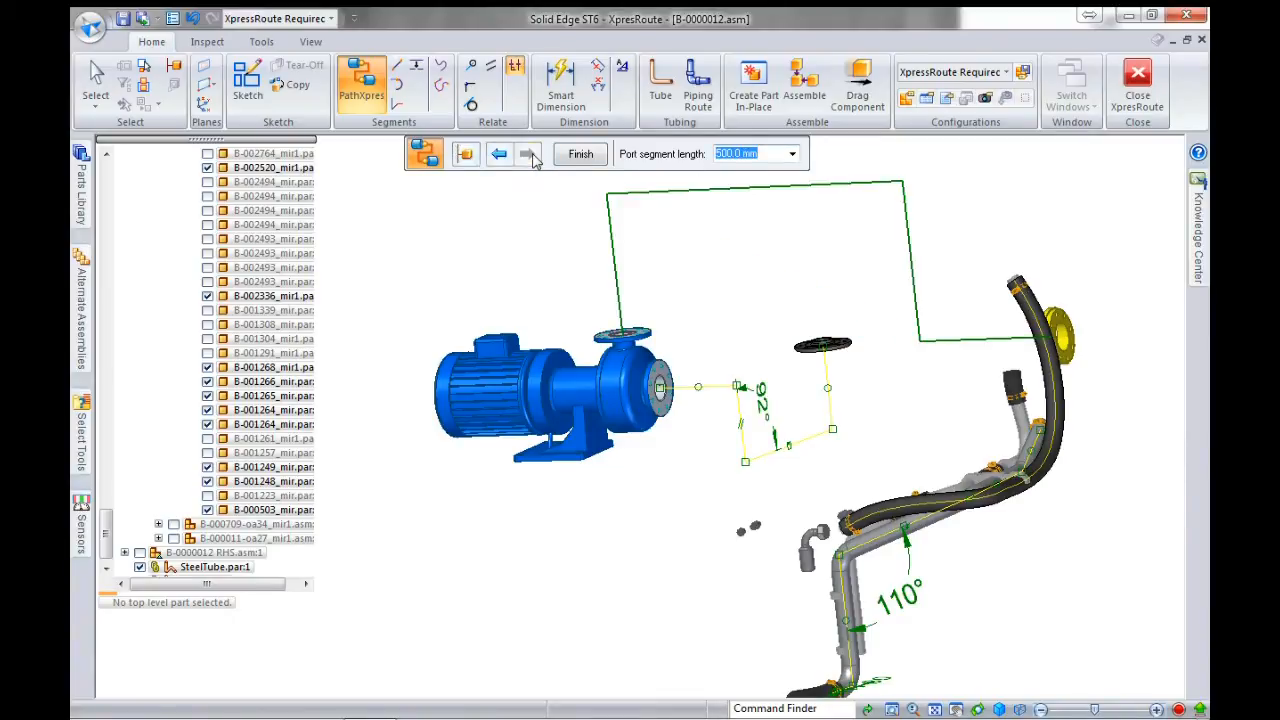
click(580, 155)
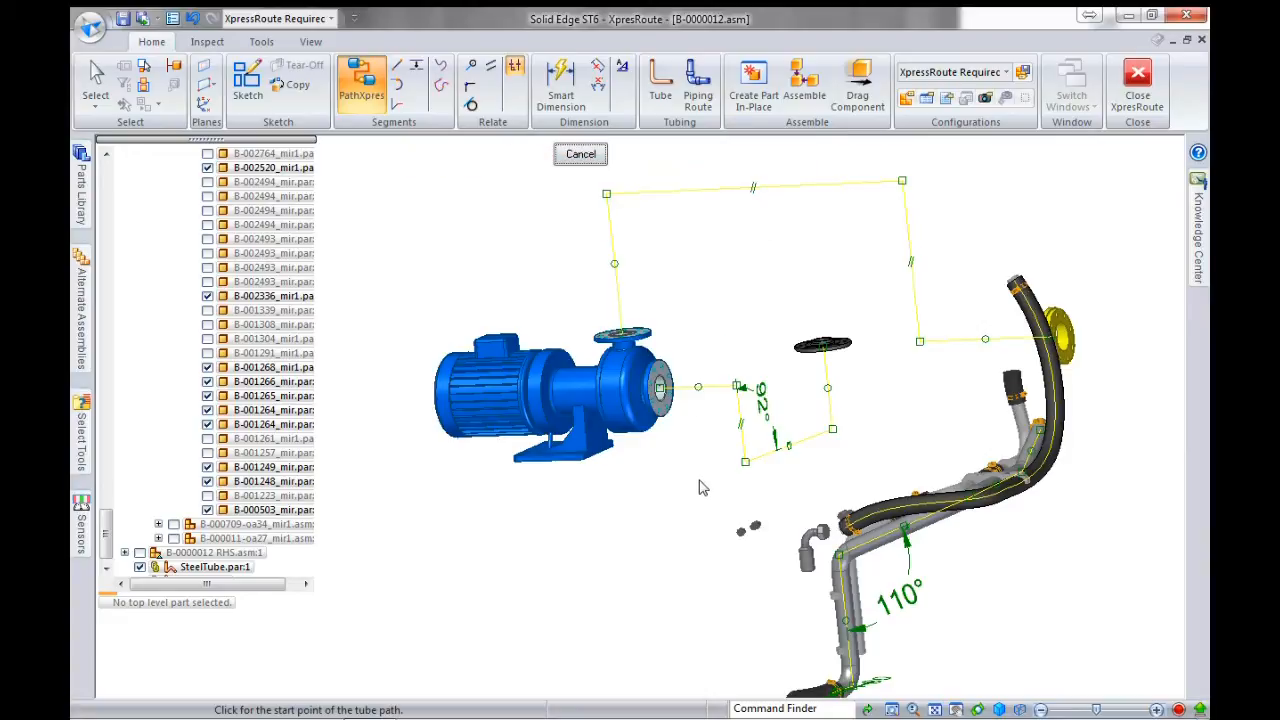
scroll(617, 470, down, 3)
mouse_move(623, 496)
middle_down()
mouse_move(597, 501)
mouse_move(628, 512)
middle_up()
key(Escape)
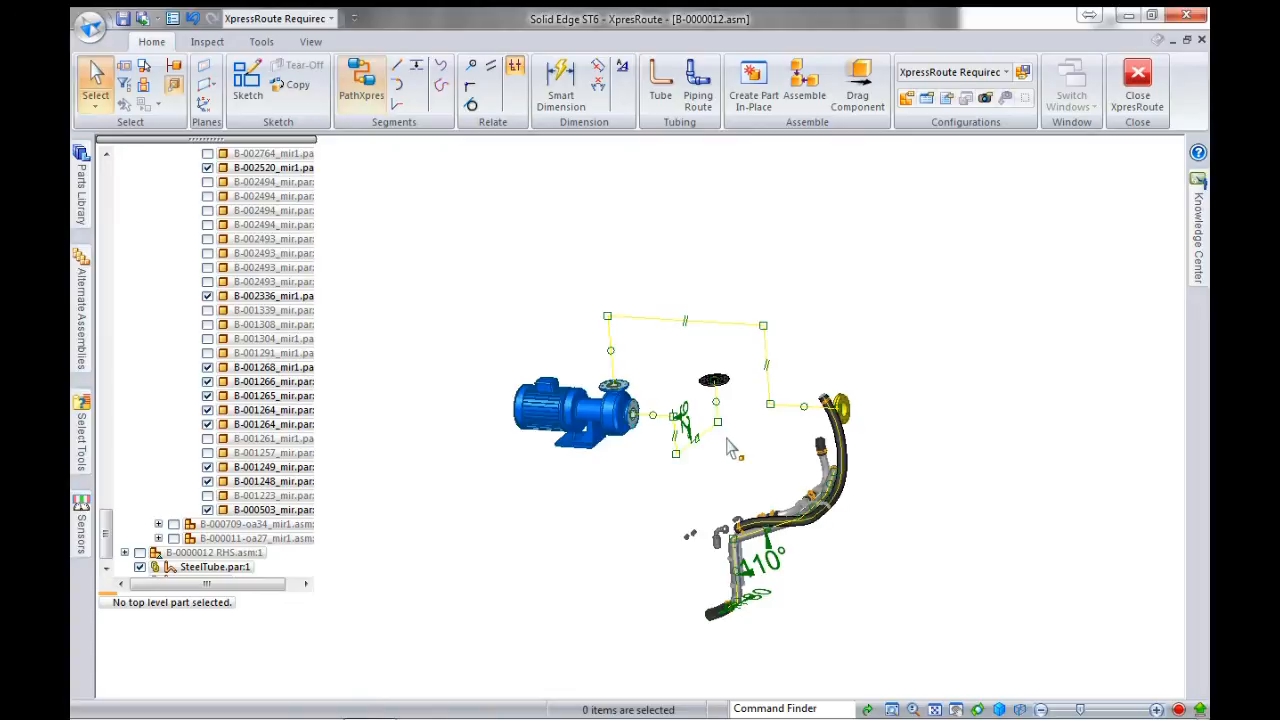
- Start a piping route using the fittings class Malleable cast iron threaded fittings - DIN EN 10242
scroll(715, 450, up, 3)
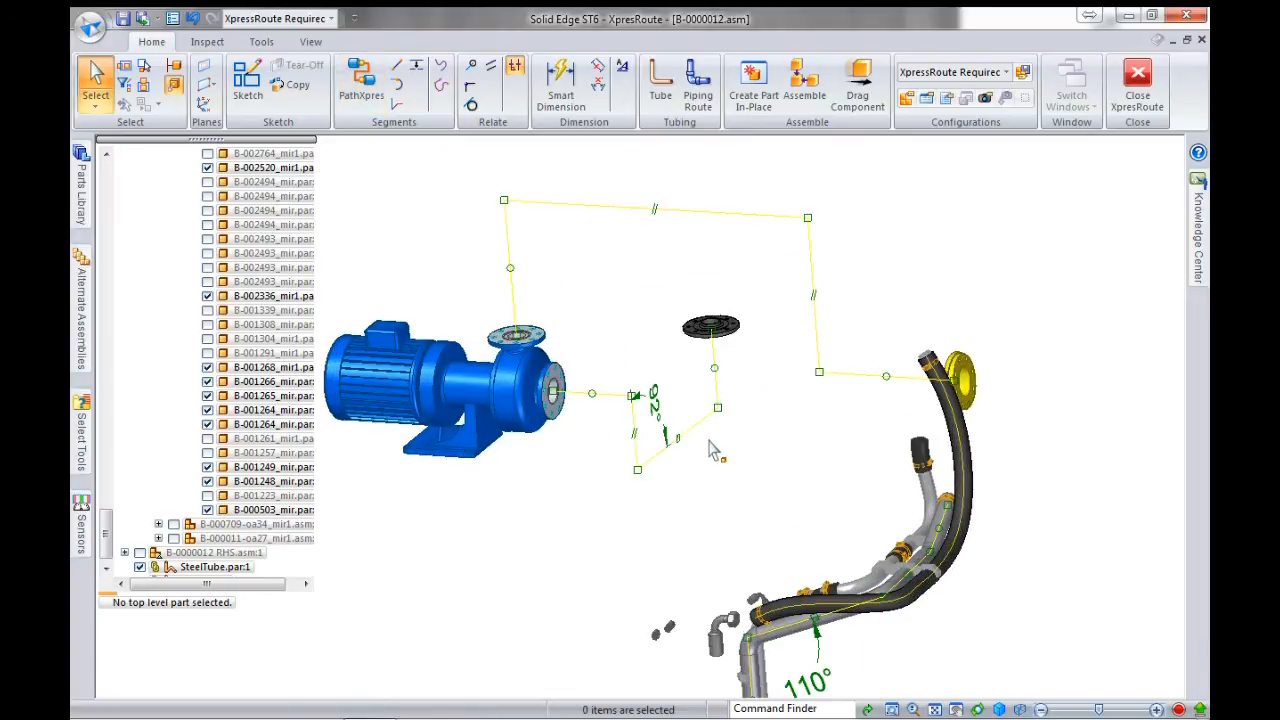
click(693, 78)
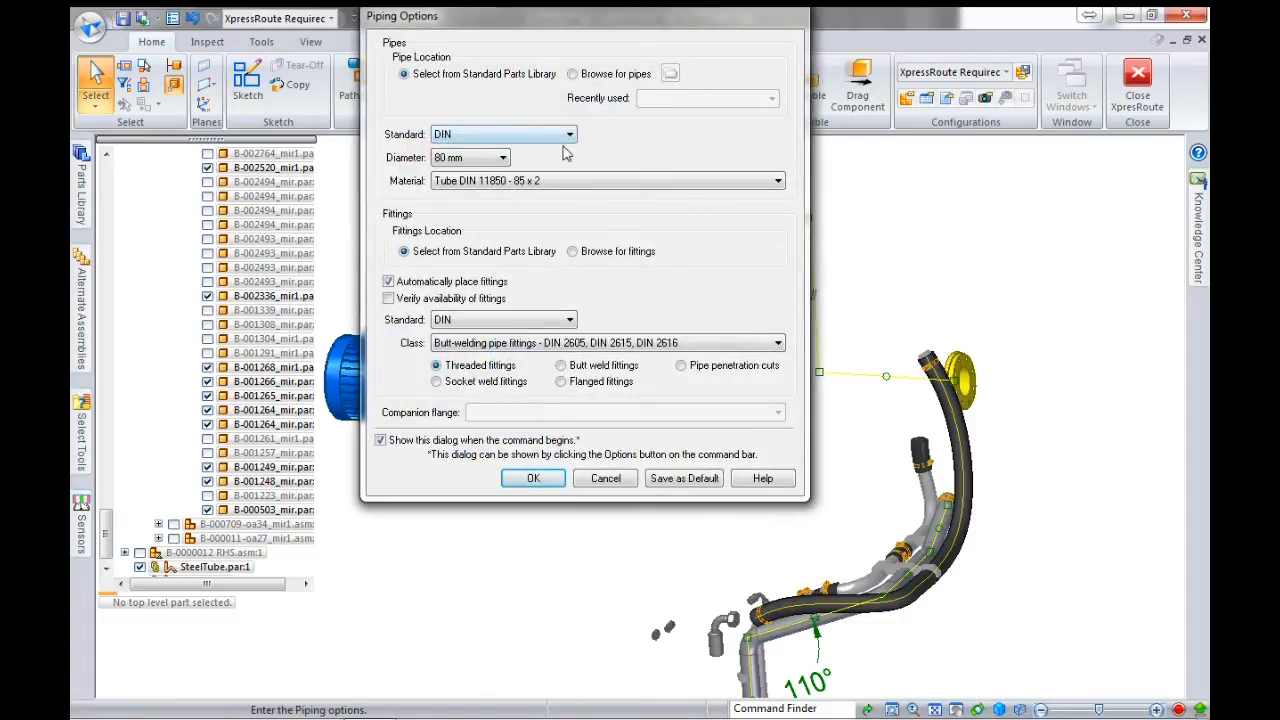
click(466, 345)
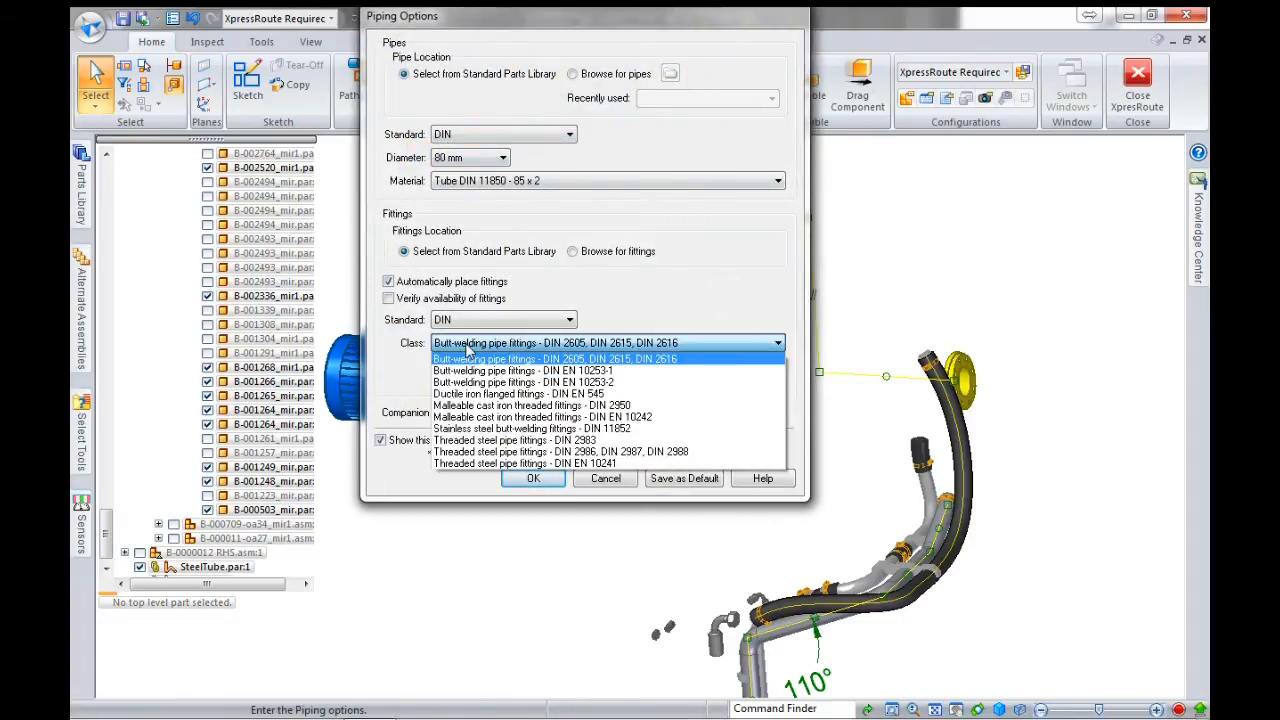
click(480, 418)
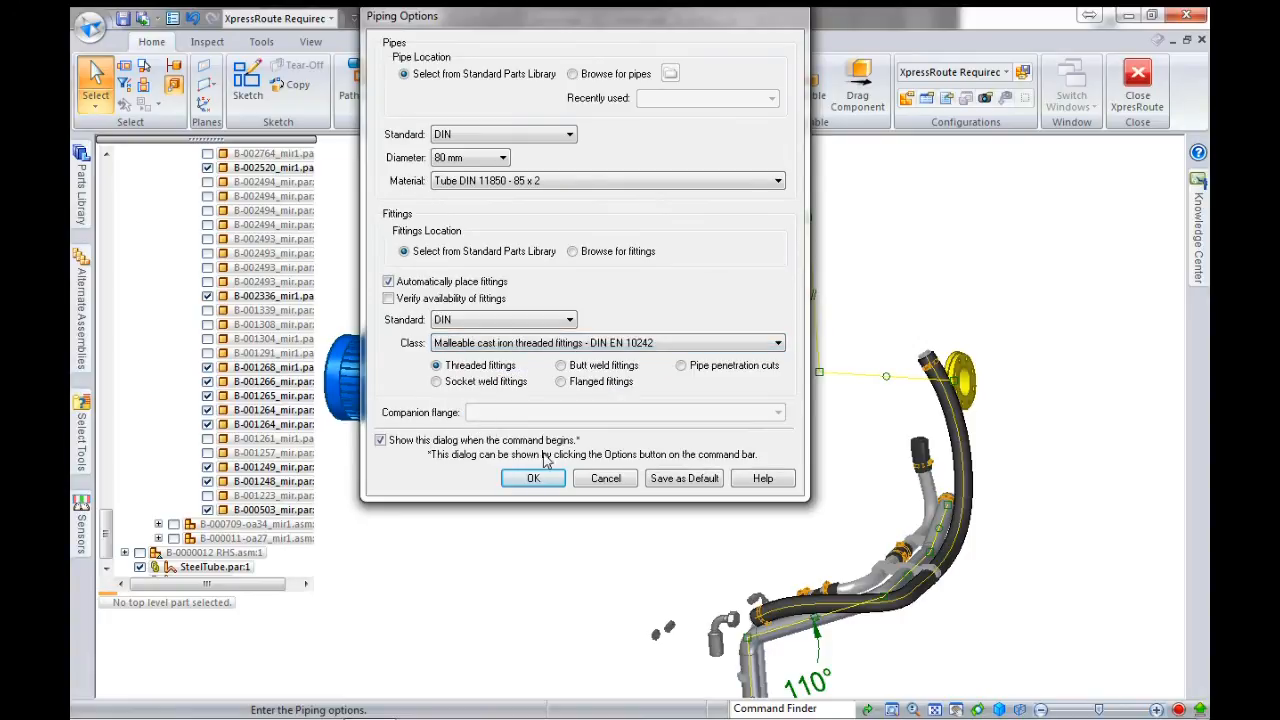
click(533, 478)
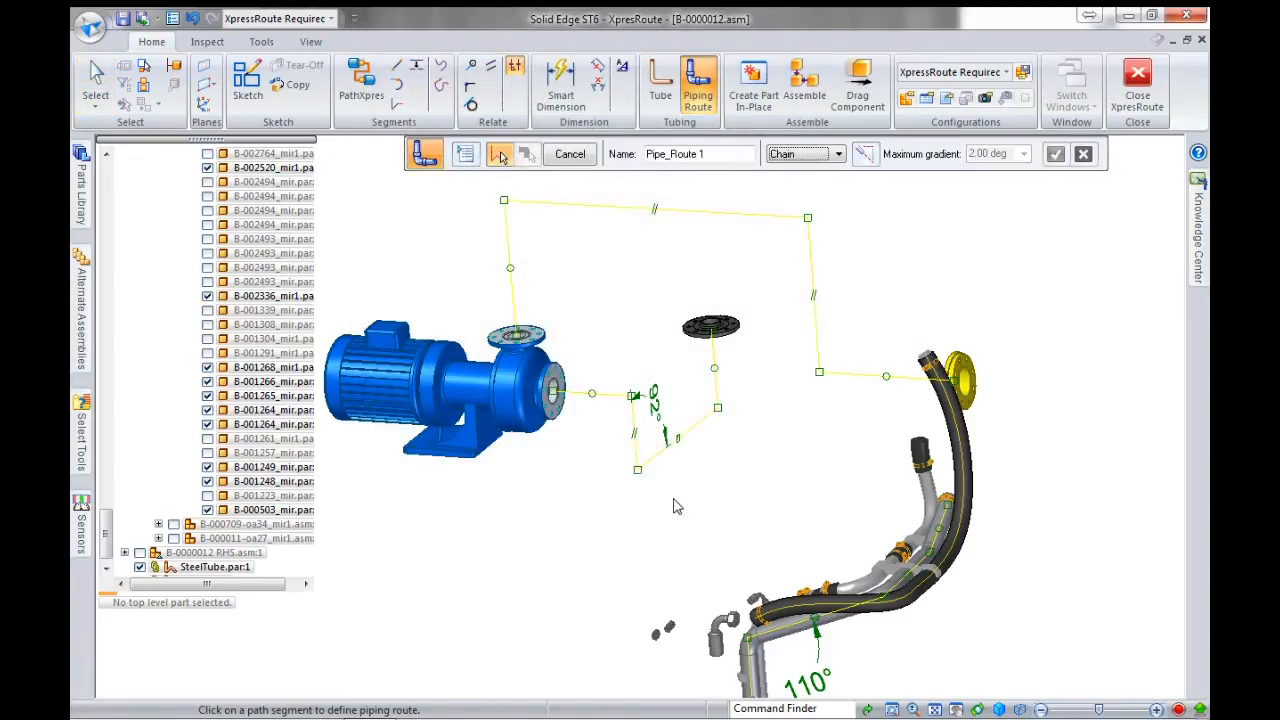
- Define the piping route along the path chain from the pump's side flange to the black flange, with a maximum gradient of 2.00 deg
click(663, 468)
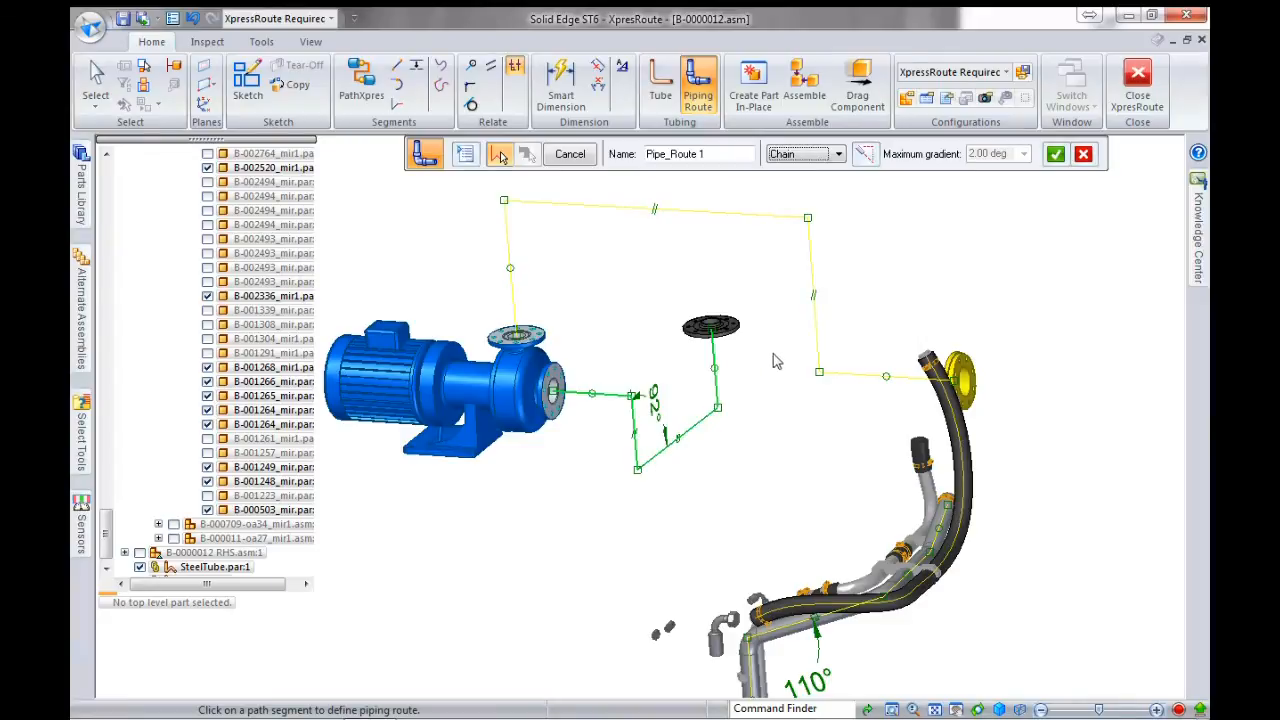
click(865, 153)
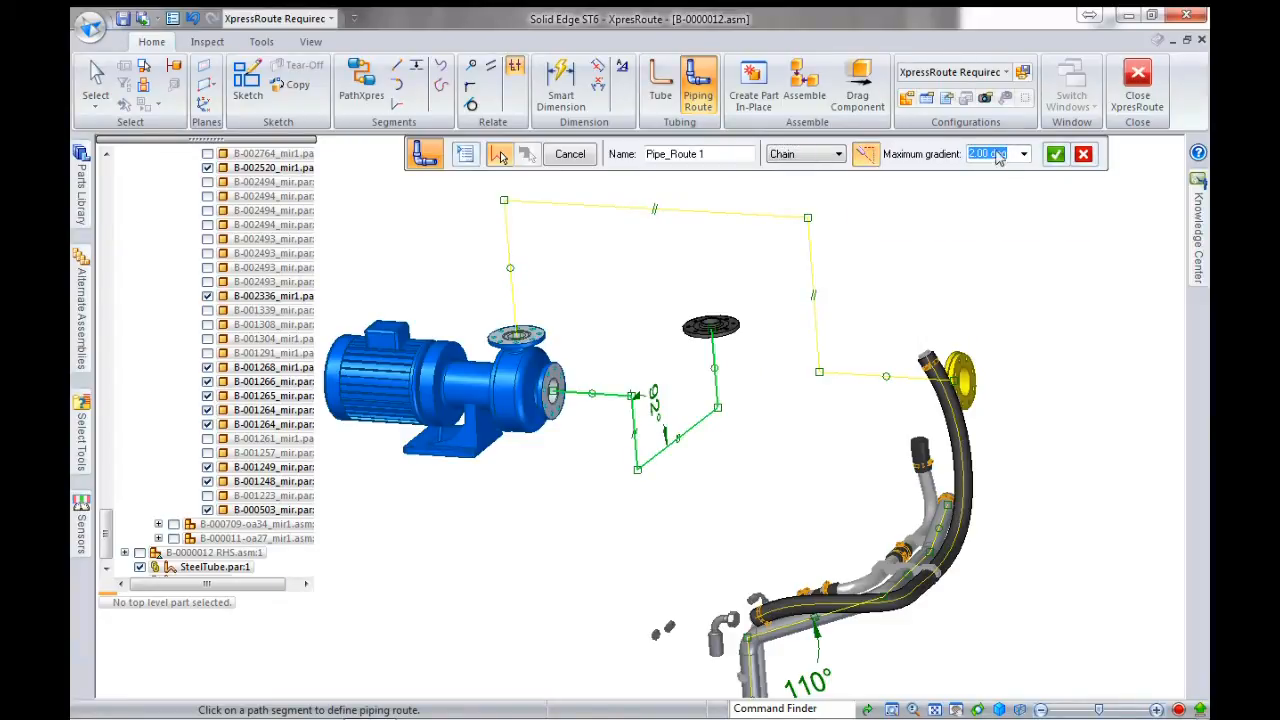
click(1055, 153)
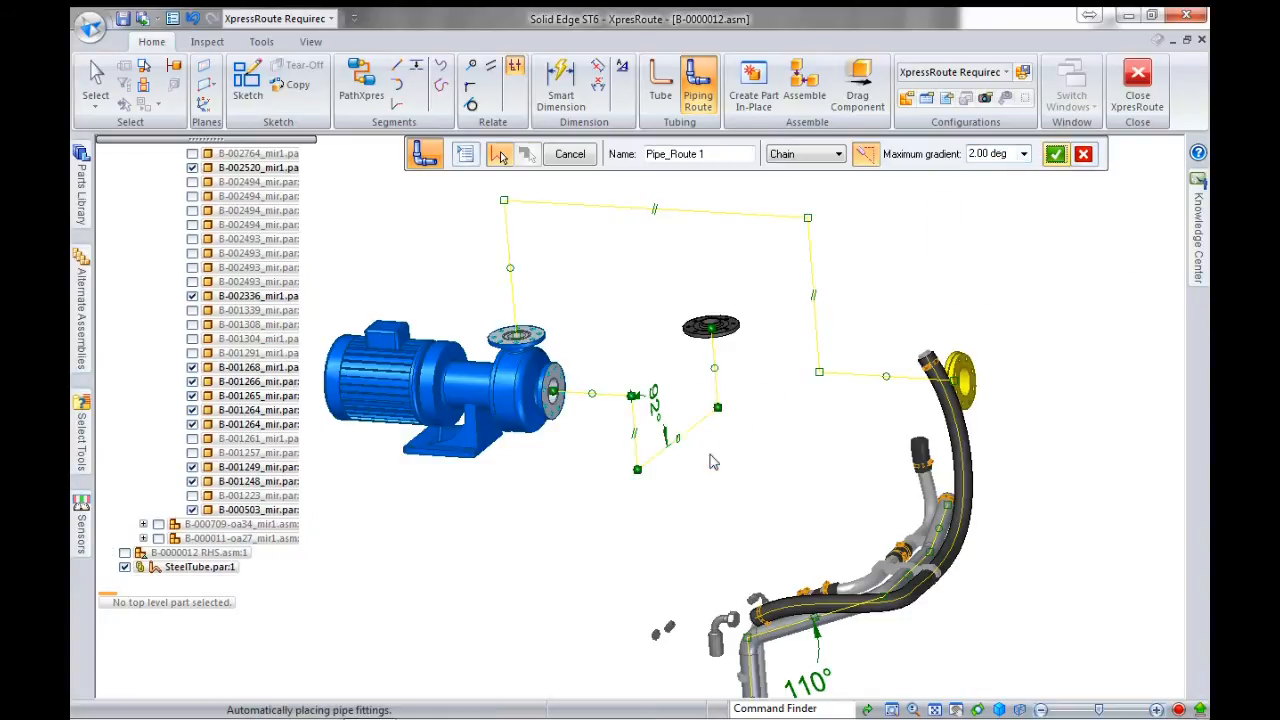
- Open the standard parts selection for a fitting at the route's end on the pump's side flange
scroll(651, 354, up, 2)
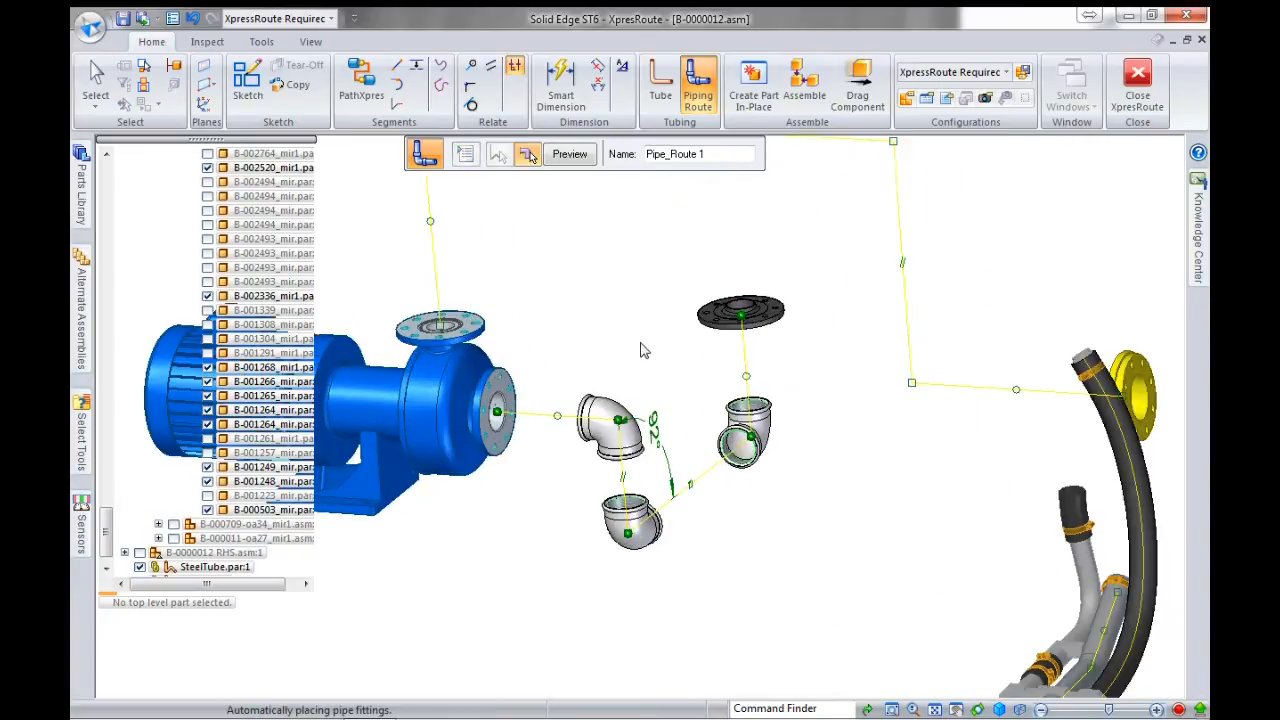
click(520, 416)
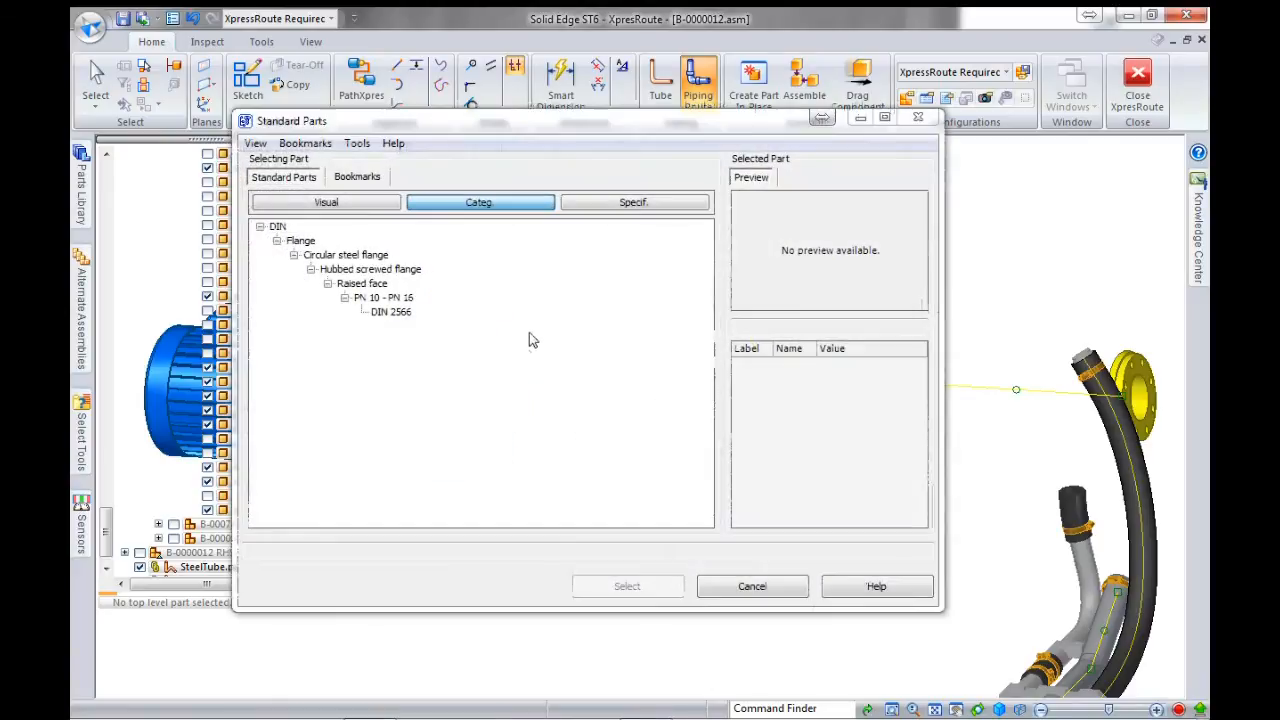
- Place type C, 80 mm DIN 2566 hubbed screwed flanges at both ends of the lower pipe route
click(389, 312)
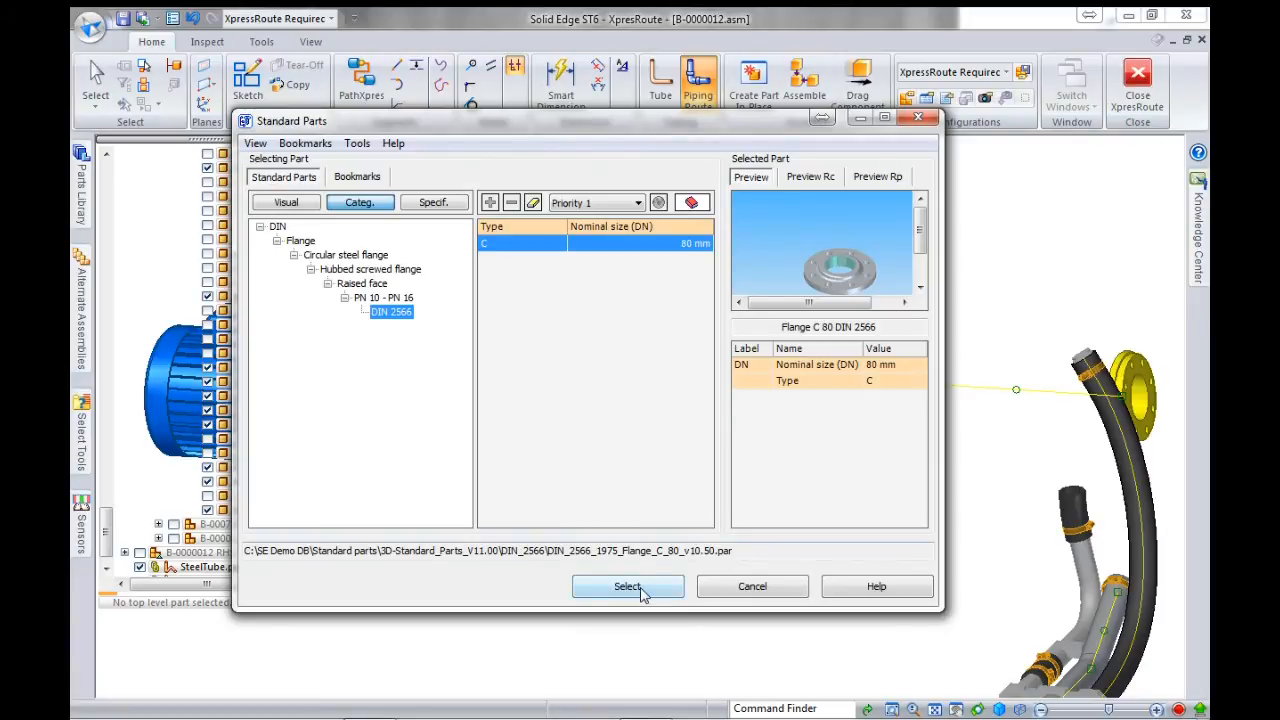
click(628, 587)
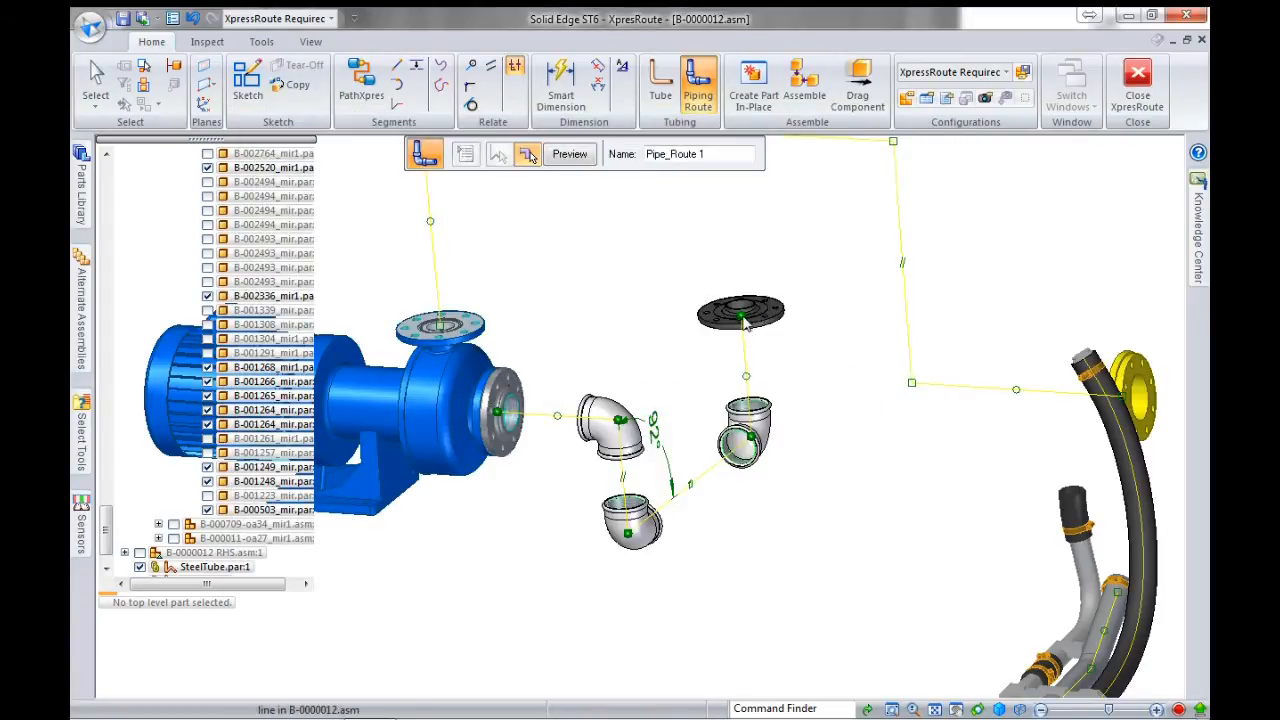
click(394, 312)
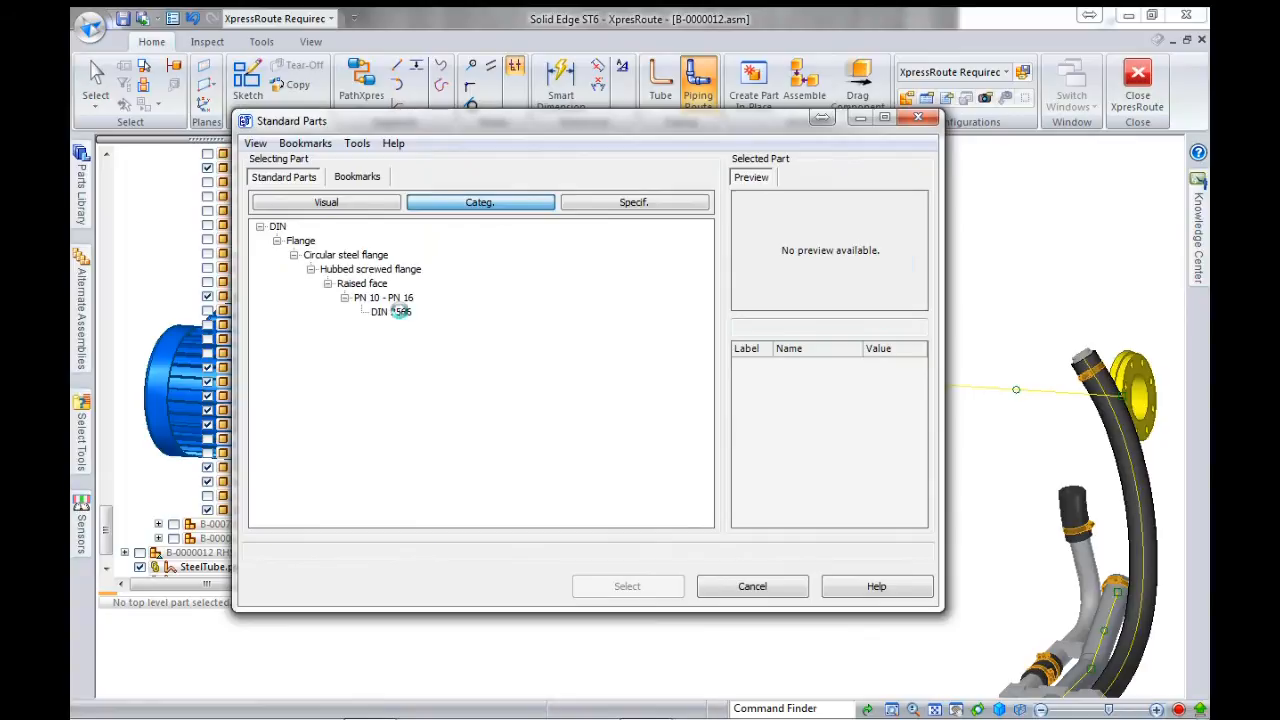
click(668, 590)
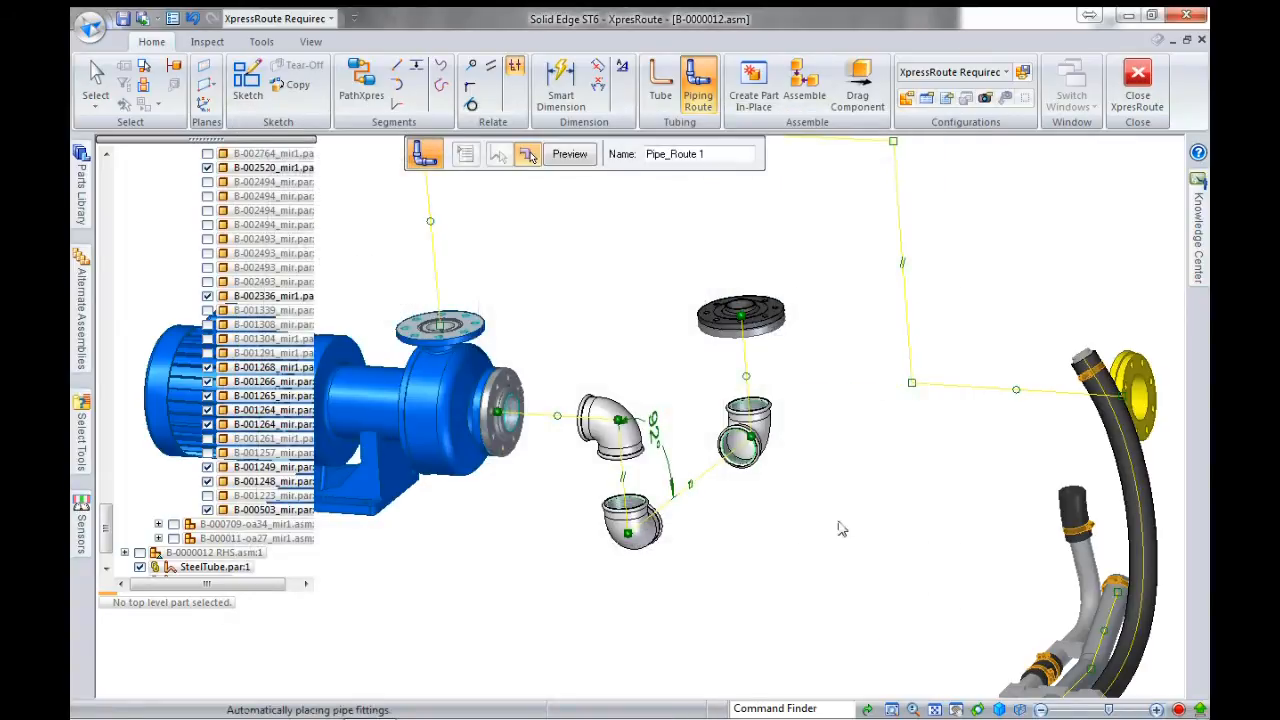
- Generate the pipes along the lower path and finish Pipe_Route 1
click(571, 157)
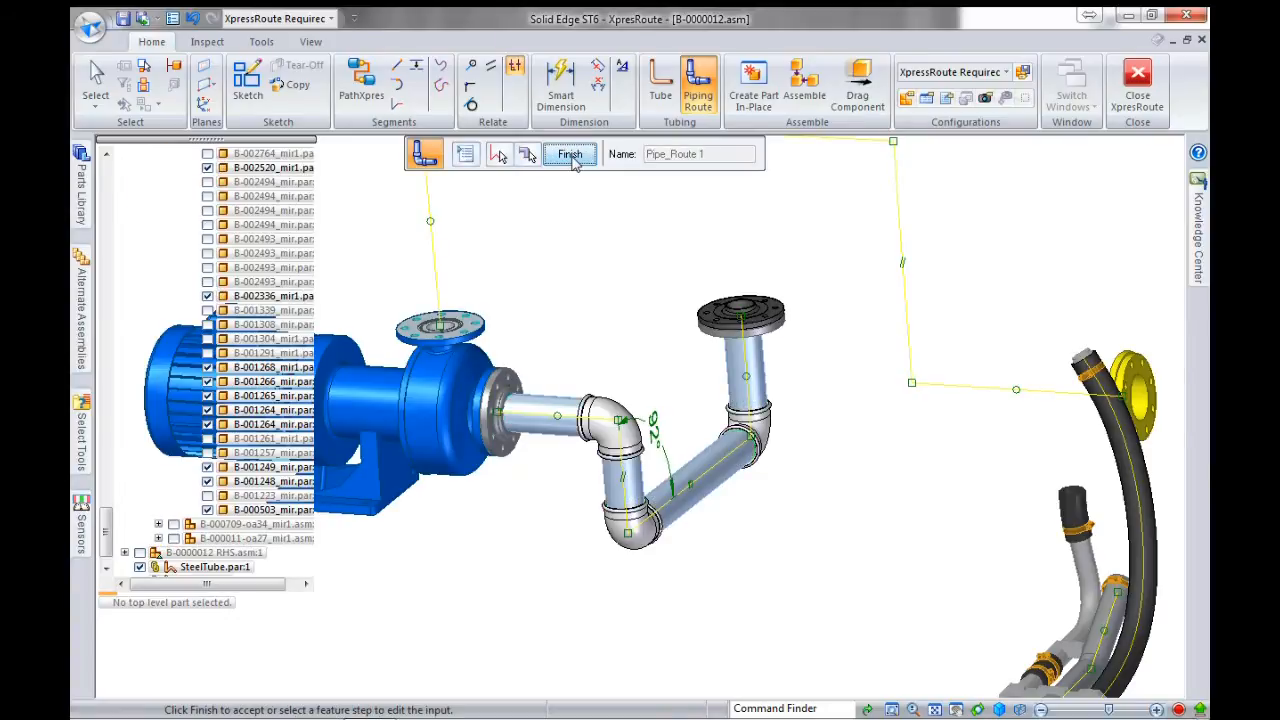
click(571, 157)
key(Escape)
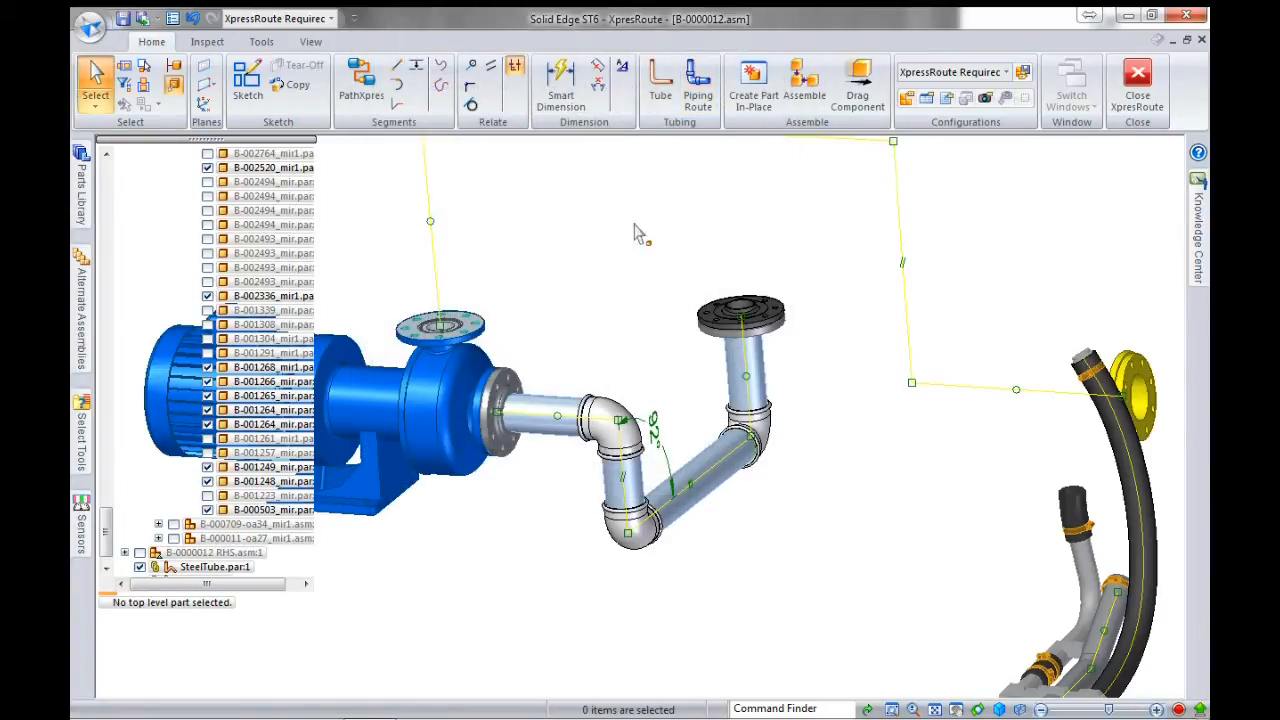
- Split the path segment of the long lower pipe near its middle
click(416, 68)
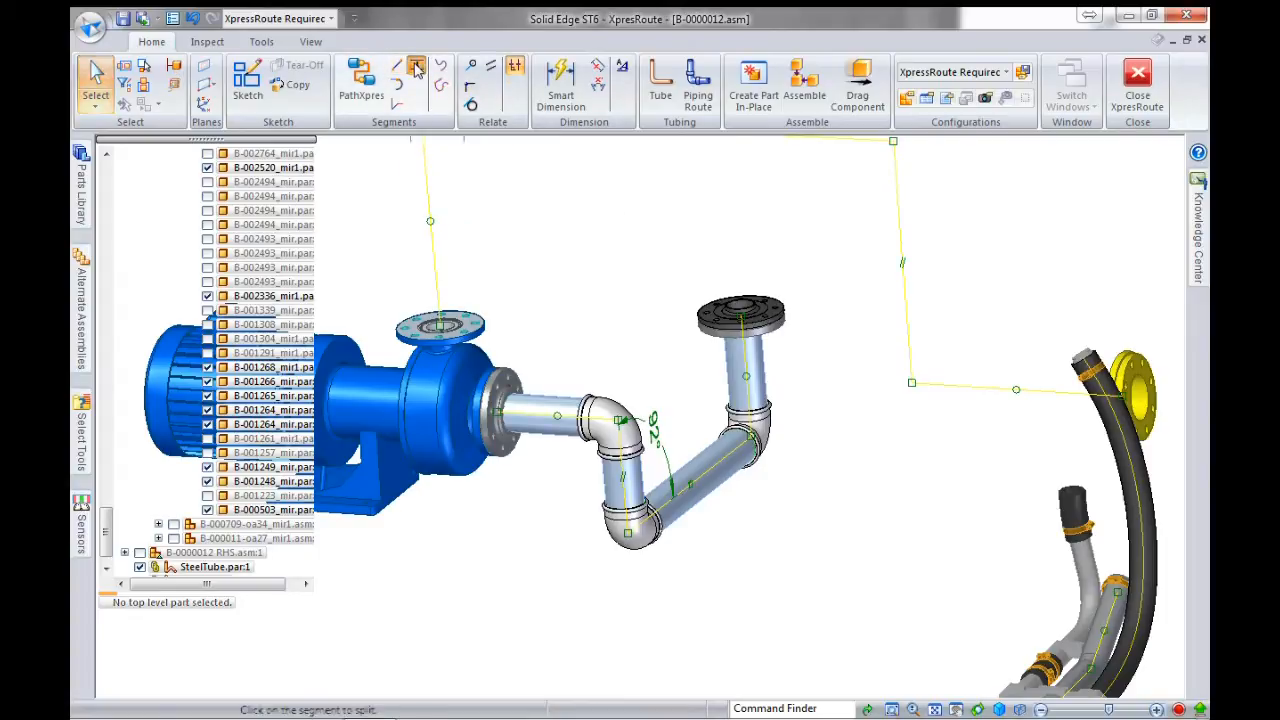
click(698, 477)
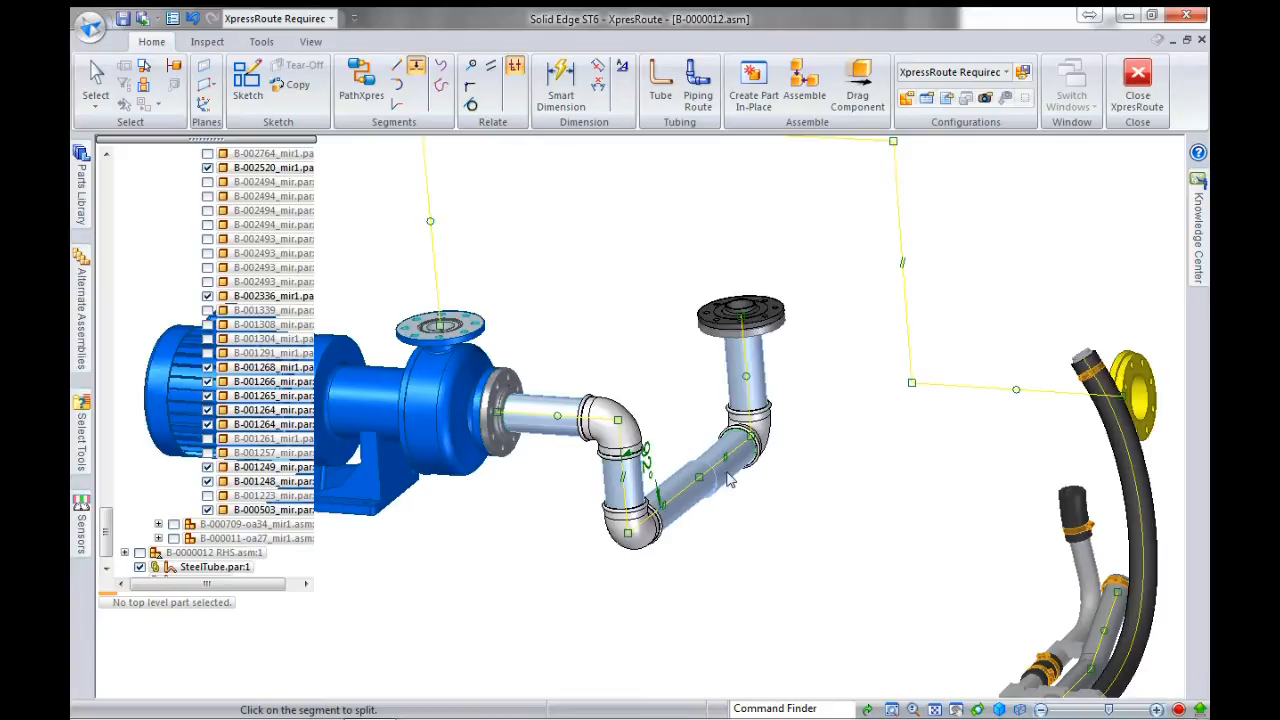
key(Escape)
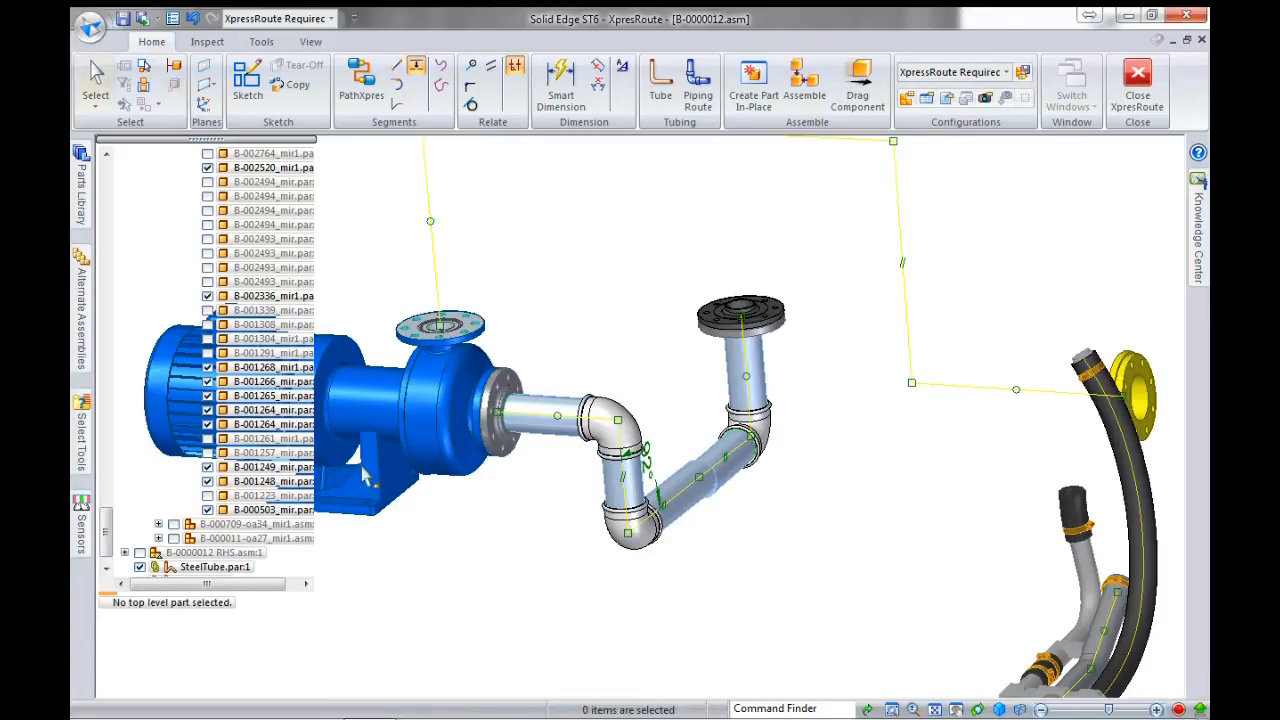
- Reopen the fittings definition of Pipe_Route 1 and choose the new split point for an additional fitting
drag(111, 529, 111, 555)
click(185, 567)
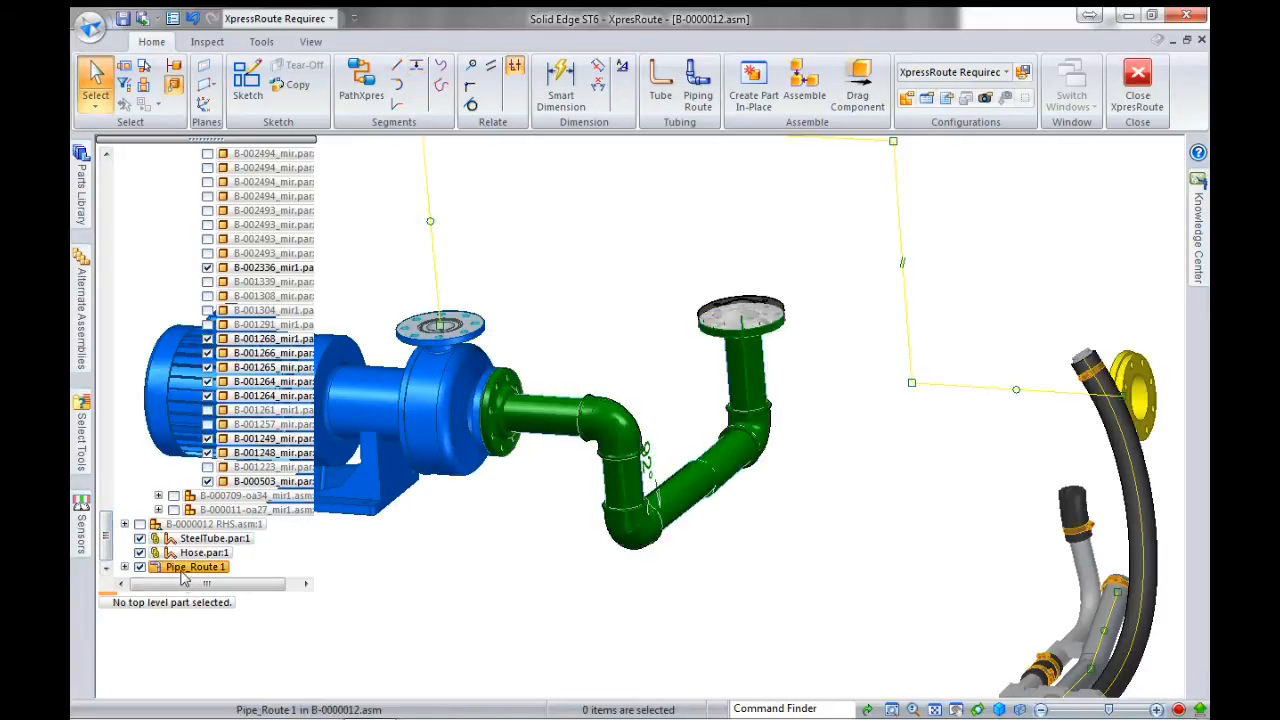
click(335, 569)
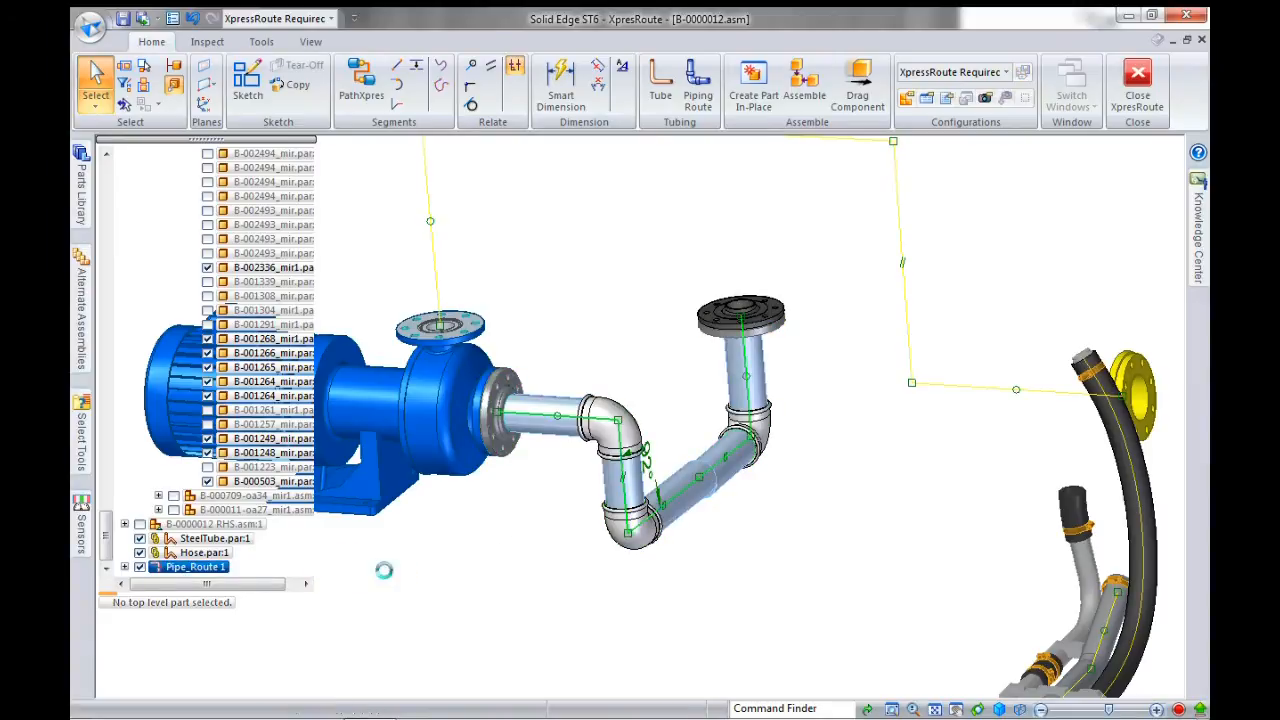
click(527, 157)
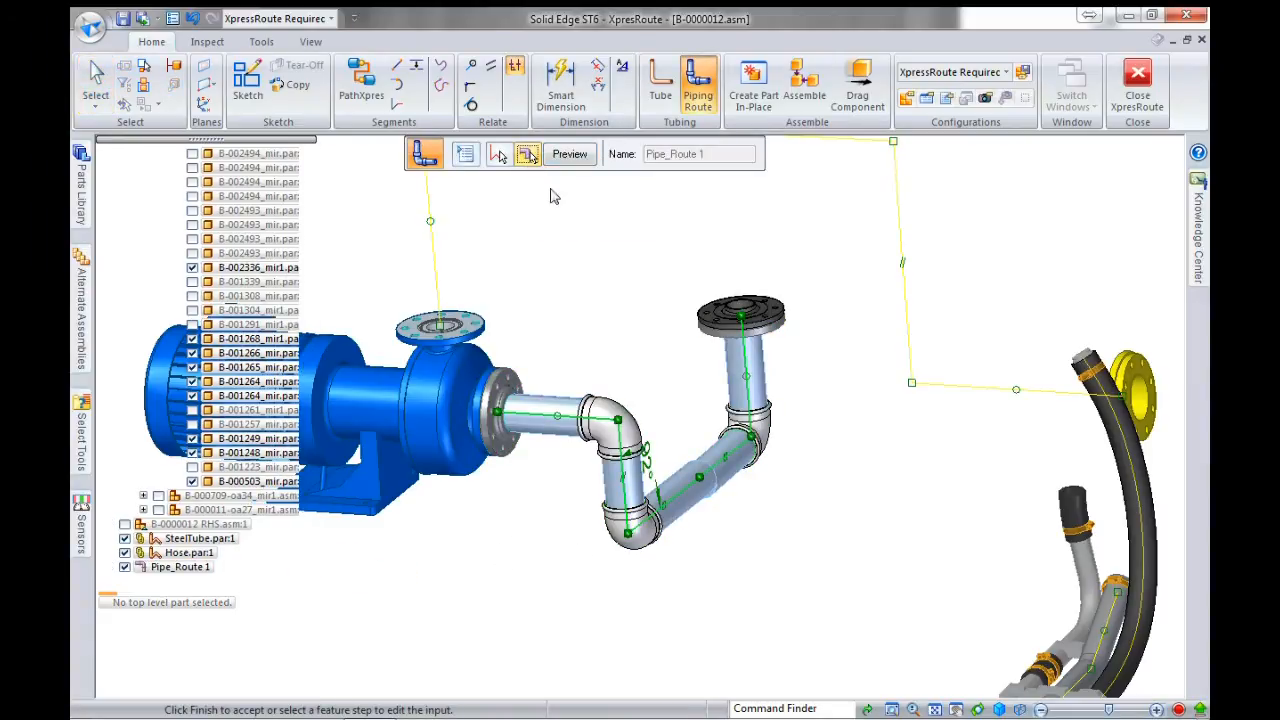
click(703, 483)
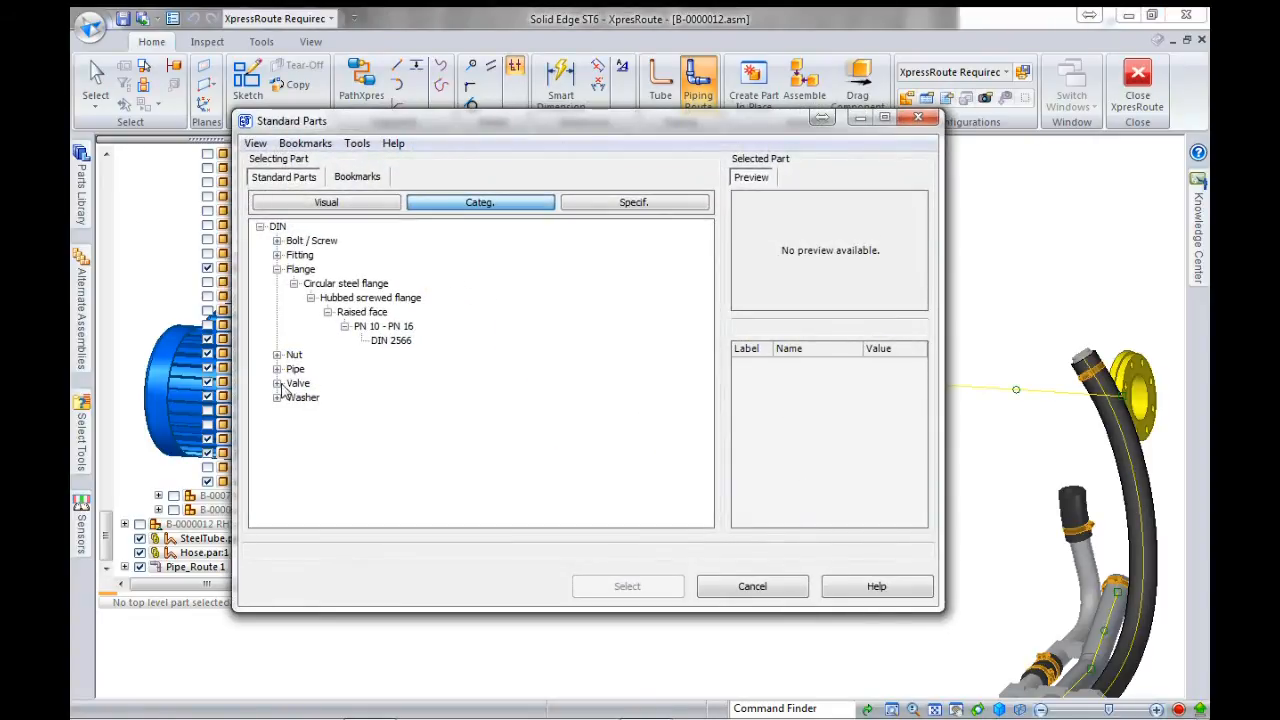
- Choose the DIN EN 1984:2010 steel gate valve with handwheel and butt-welding ends from the standard parts
click(277, 384)
click(294, 397)
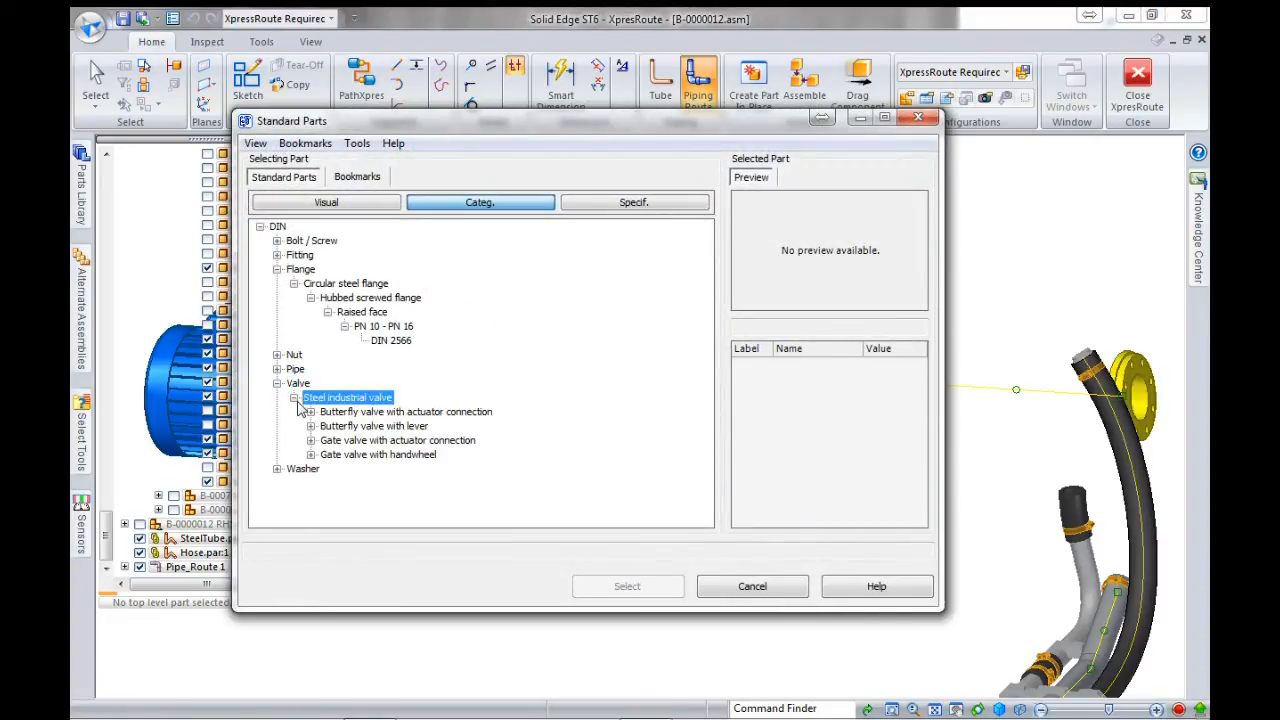
click(311, 455)
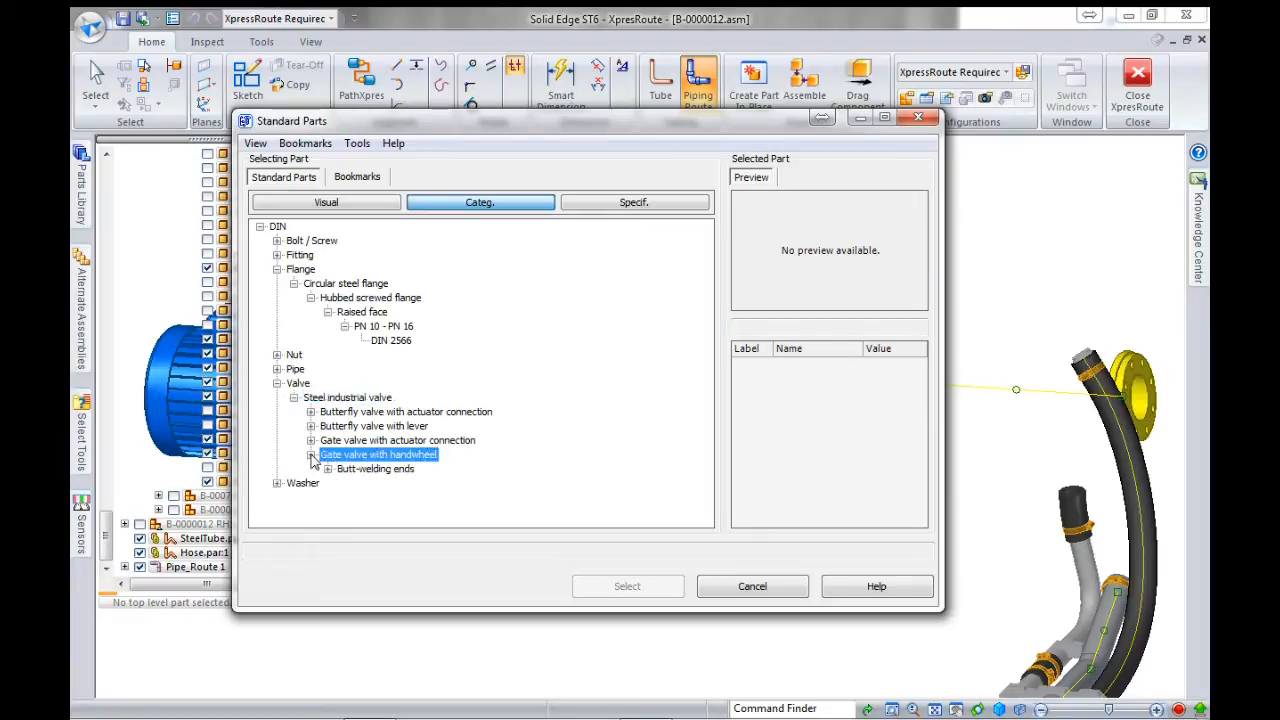
click(328, 469)
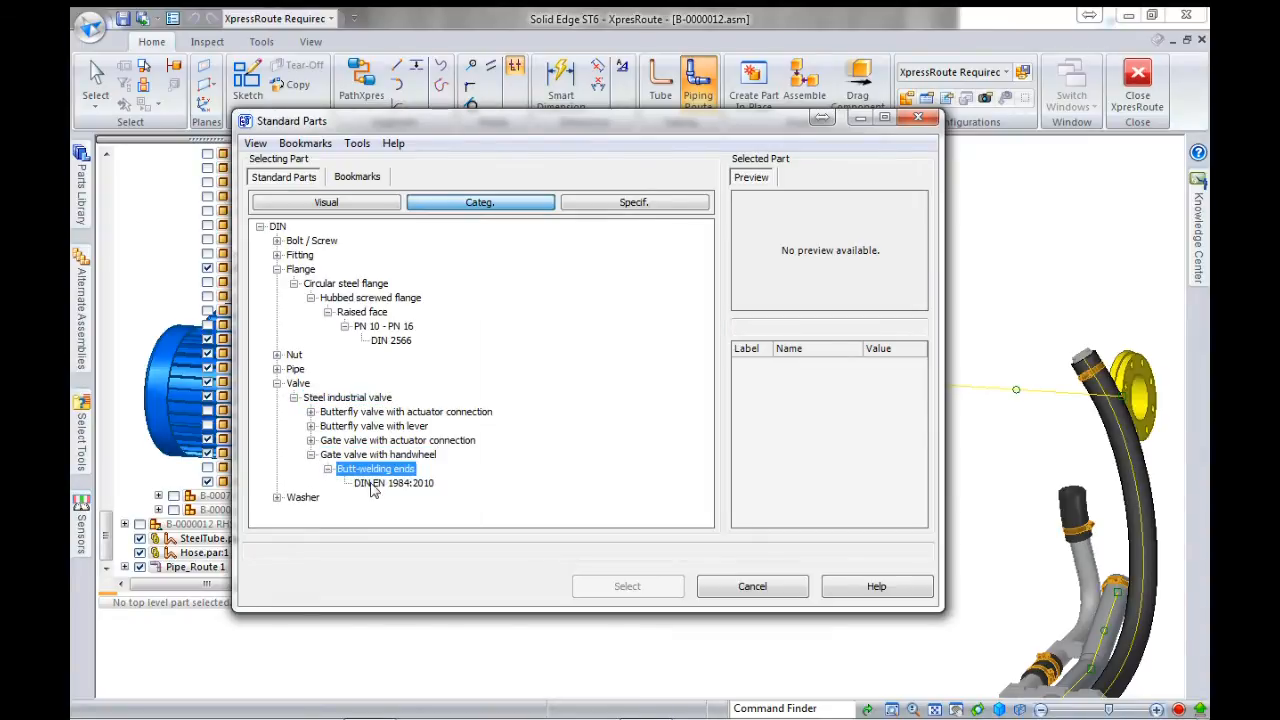
click(372, 485)
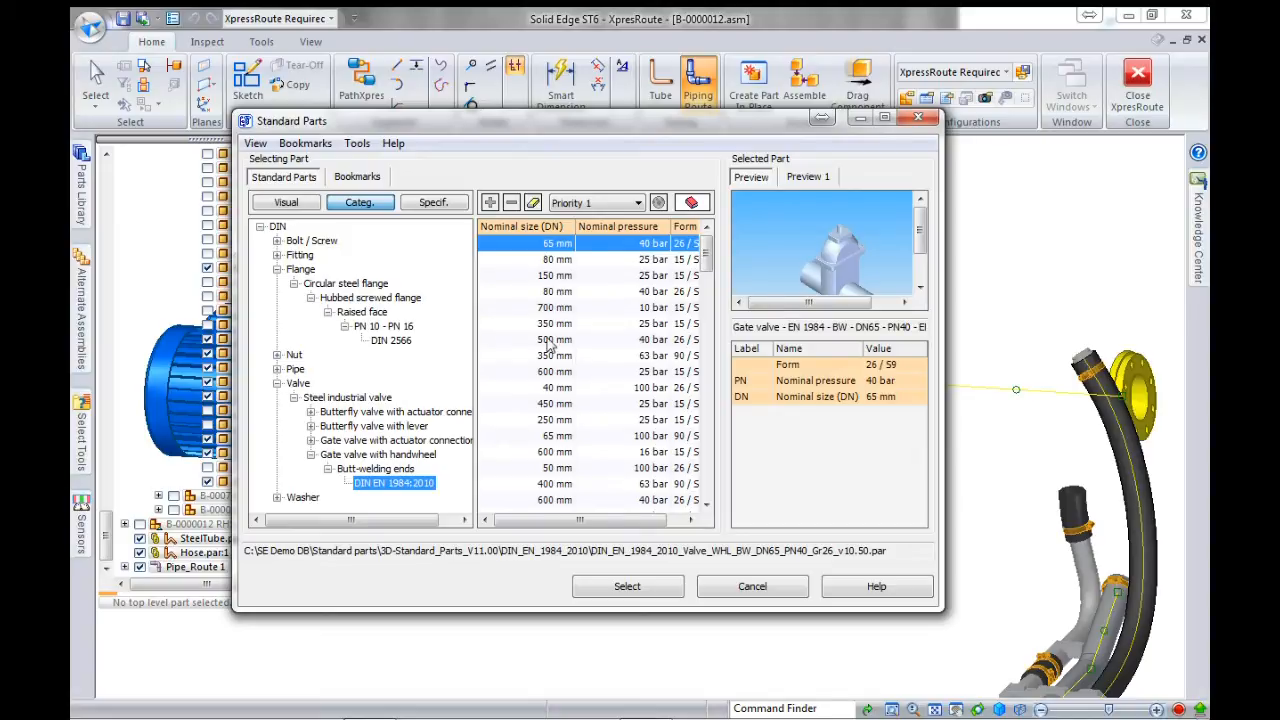
- Sort the valve variants by nominal size, insert the 80 mm, 16 bar one at the split point, and preview the route
click(548, 340)
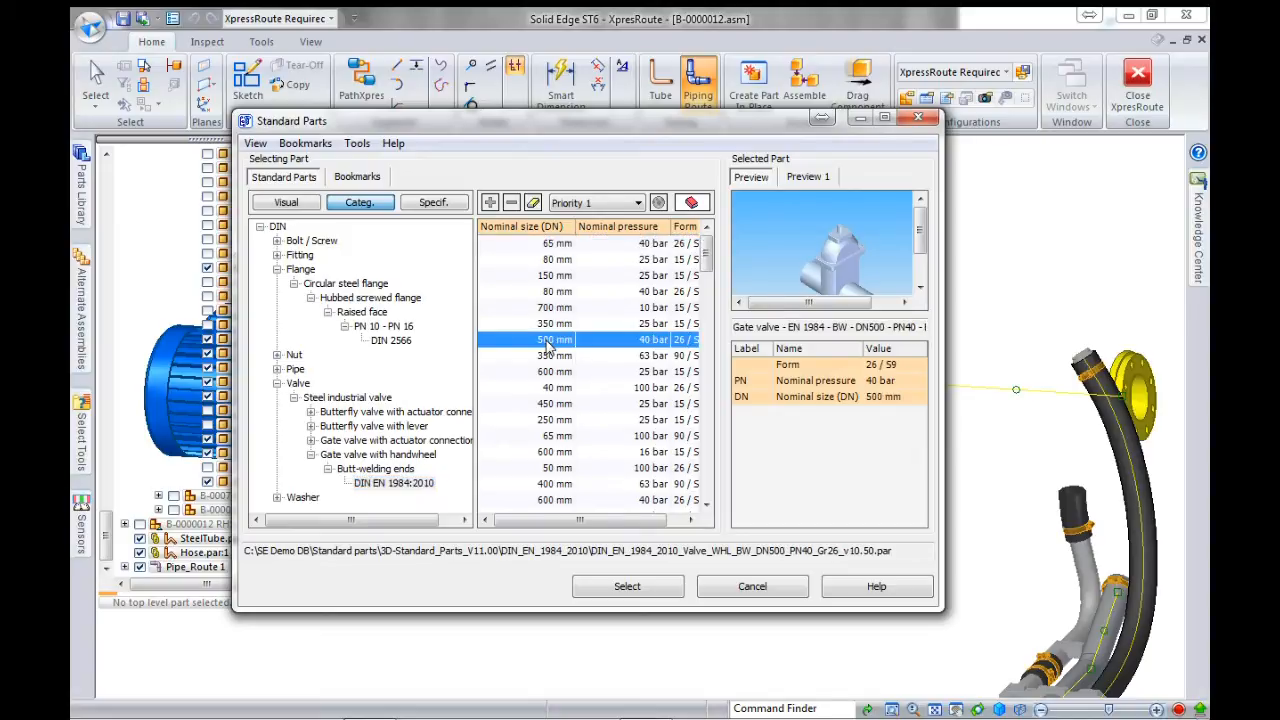
click(537, 228)
drag(706, 440, 720, 297)
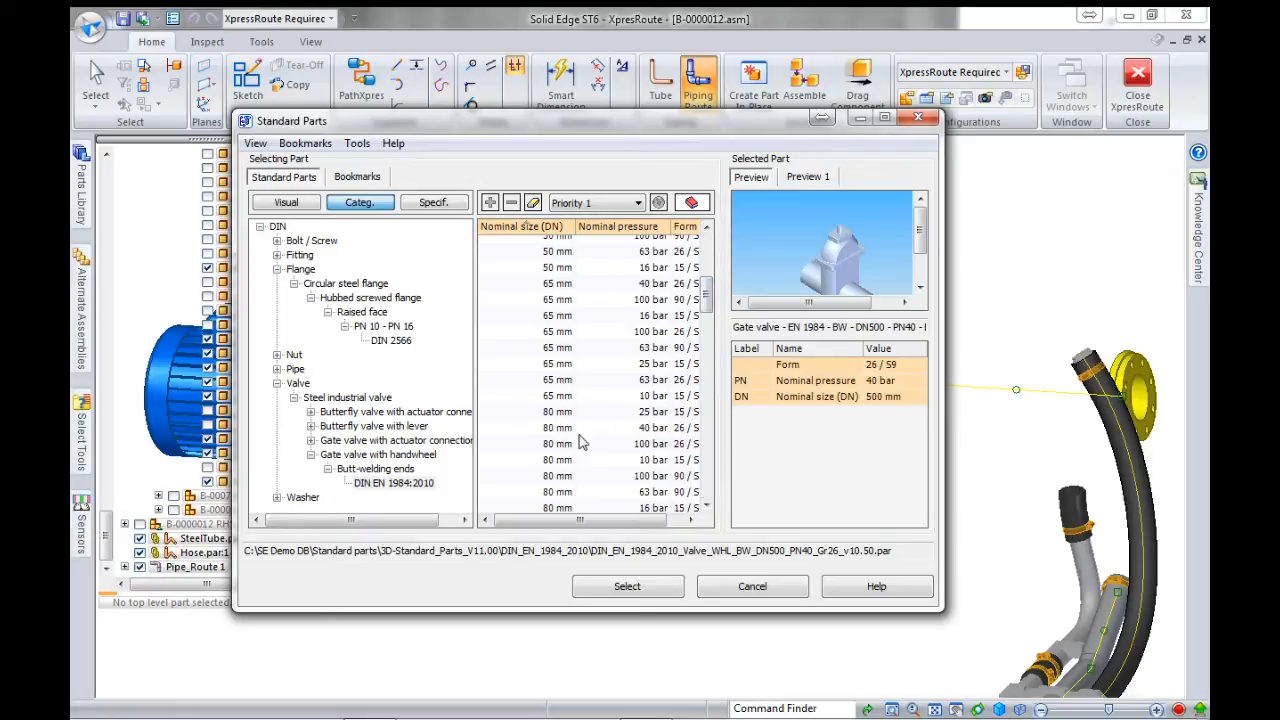
click(558, 510)
click(664, 588)
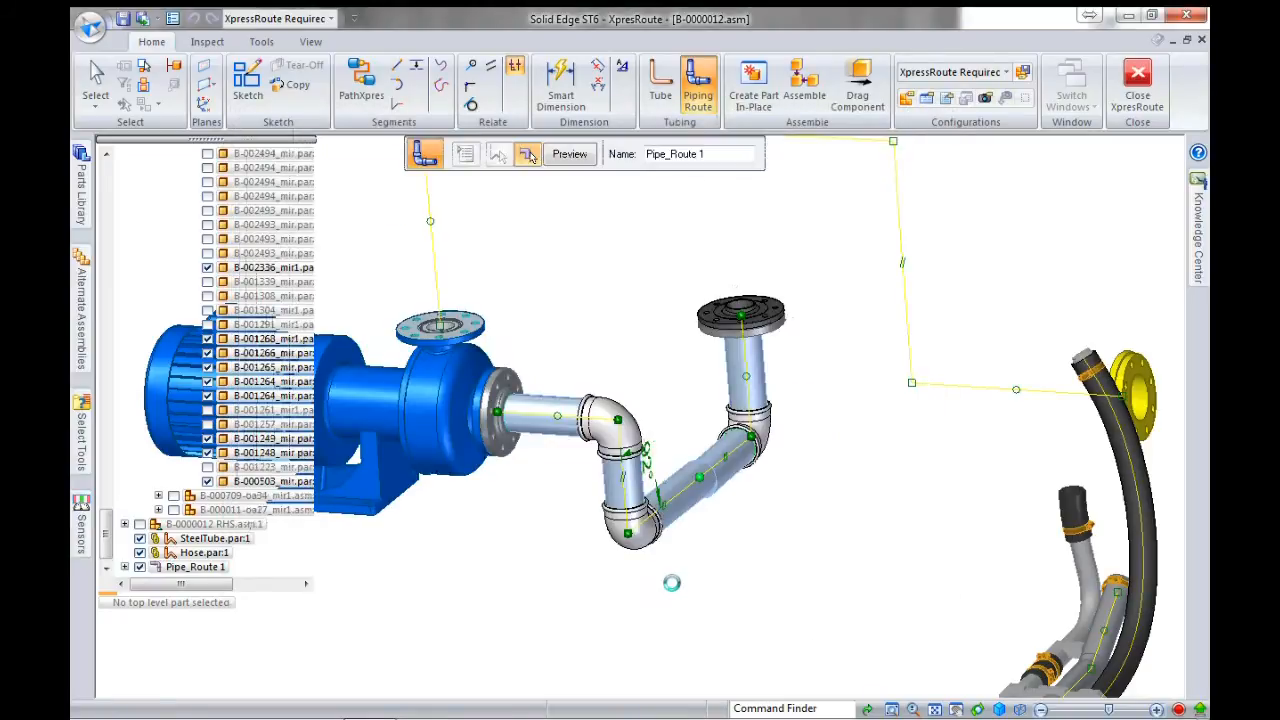
middle_drag(755, 505, 711, 540)
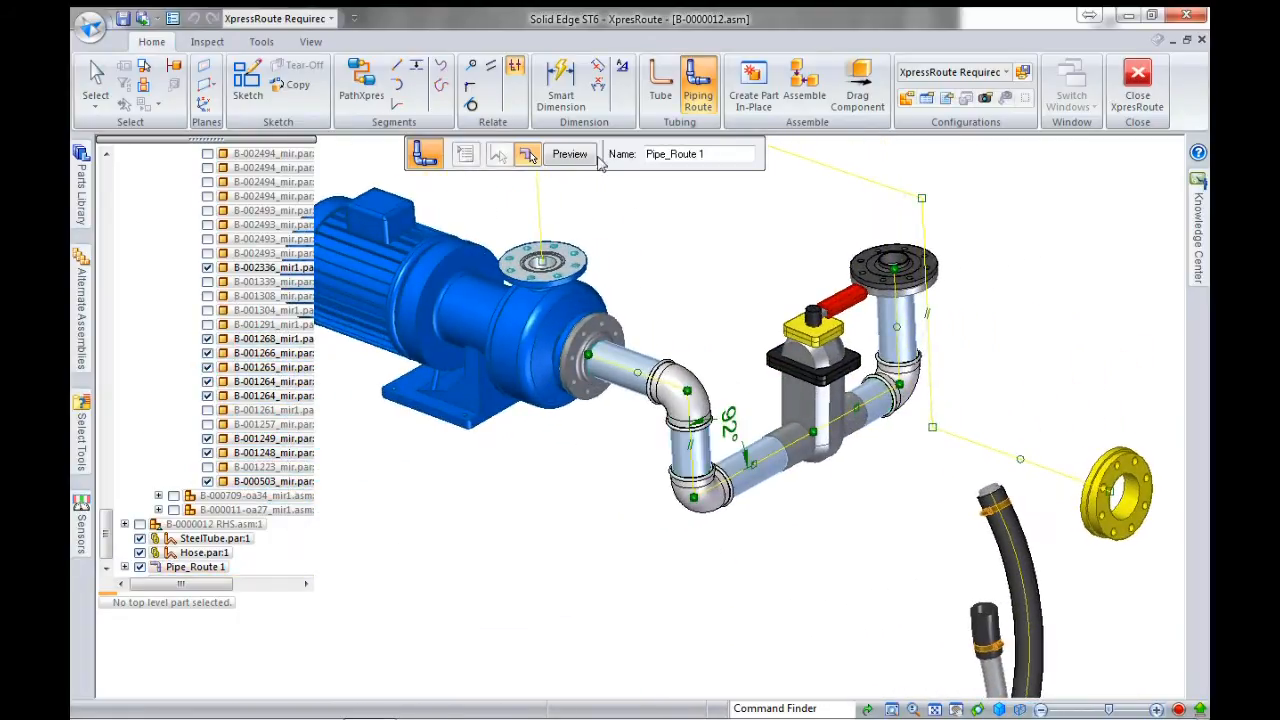
click(570, 154)
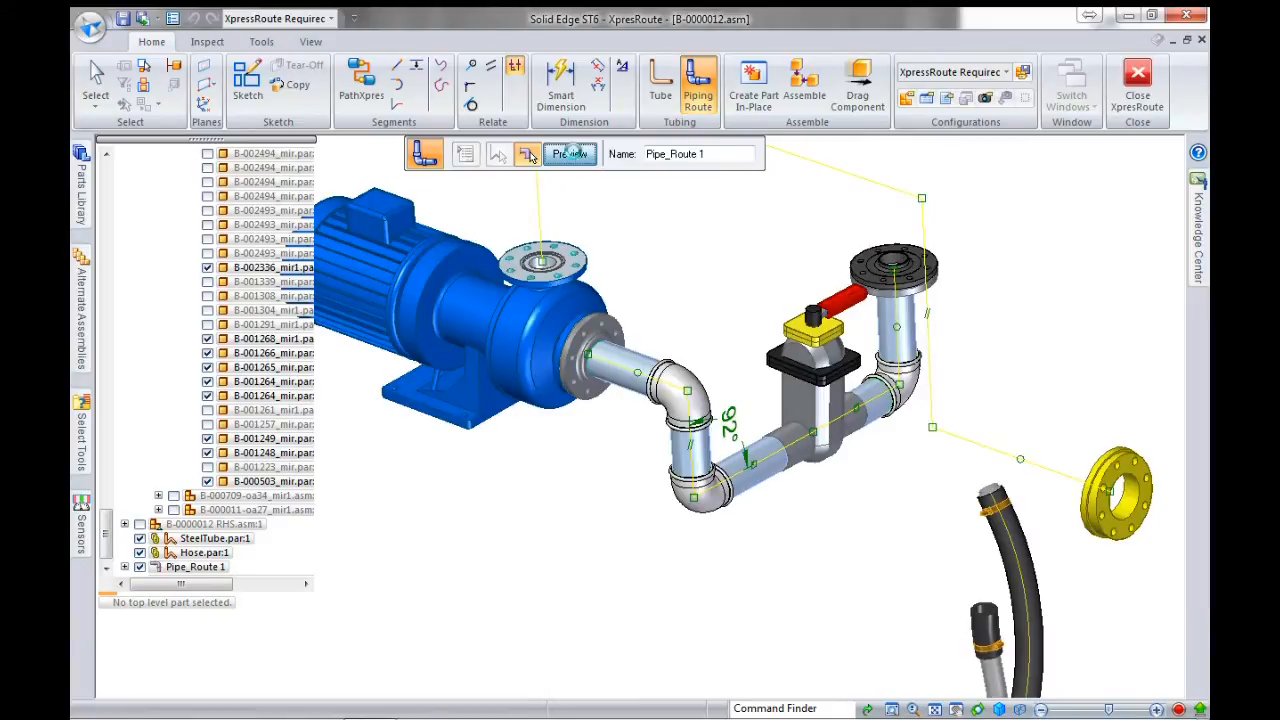
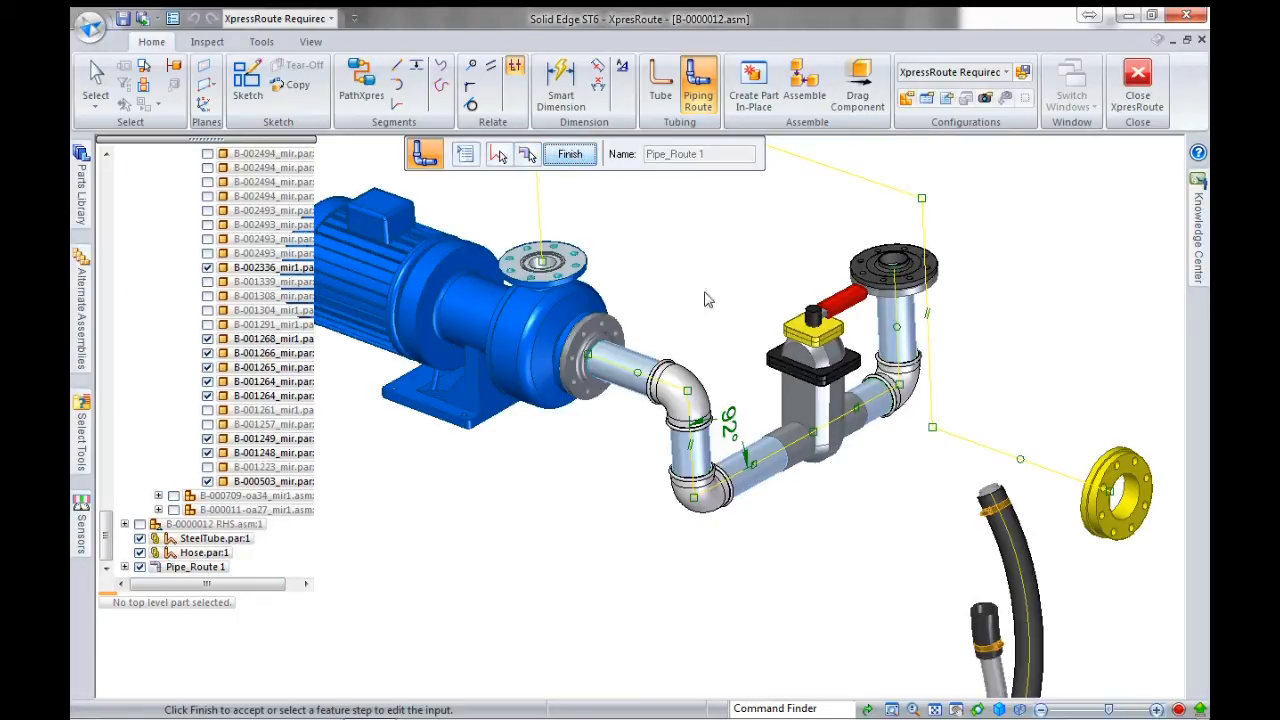
- Reverse the gate valve along the pipe with its orientation set to 0 degrees, and finish the updated Pipe_Route 1
click(528, 155)
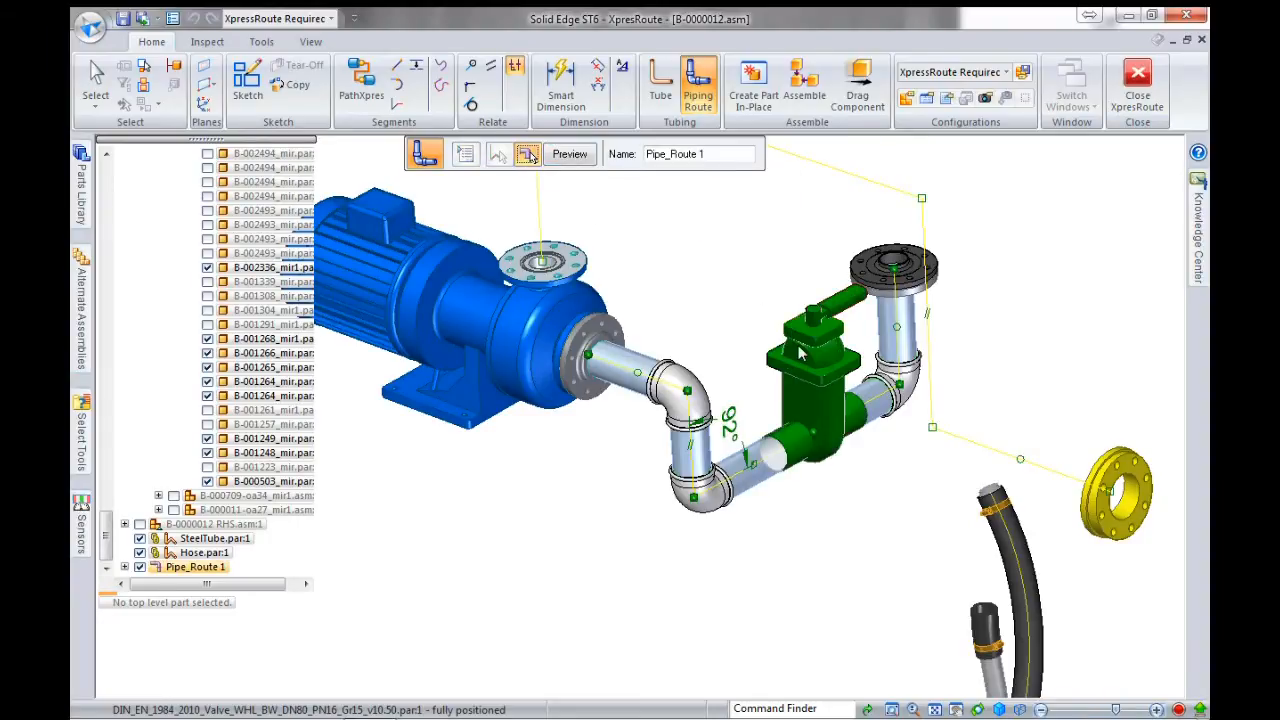
click(781, 153)
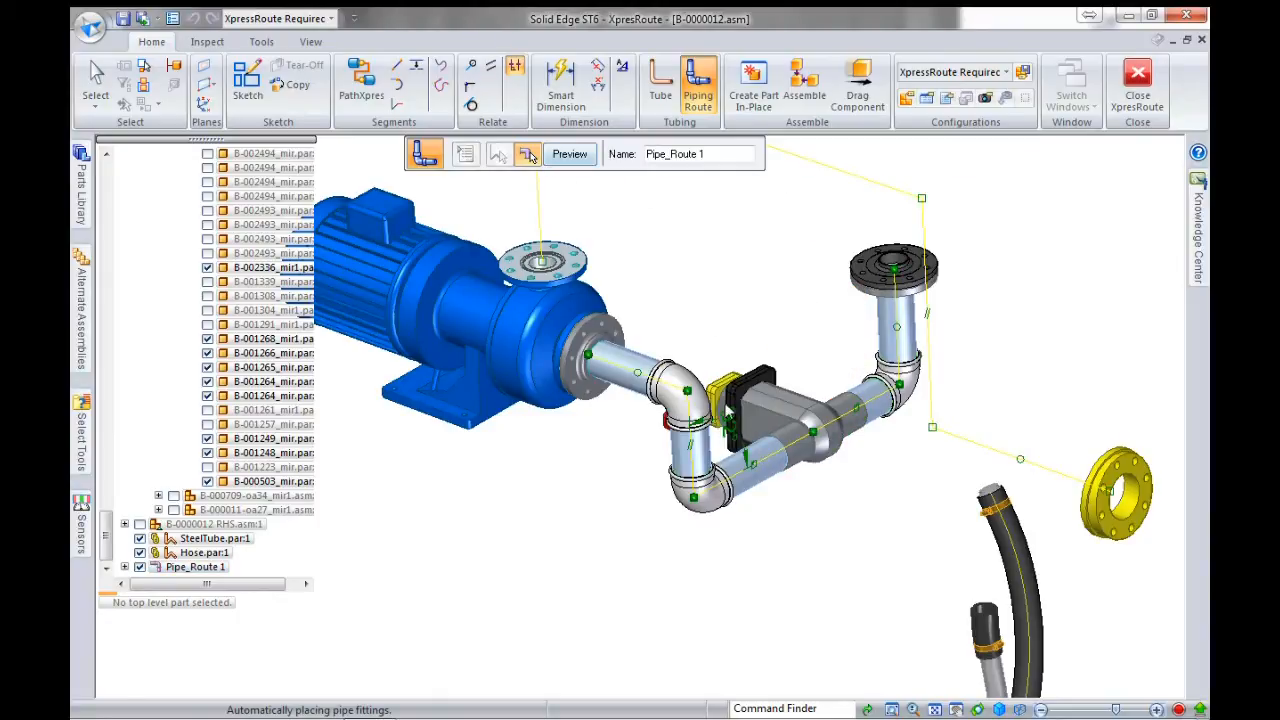
click(751, 408)
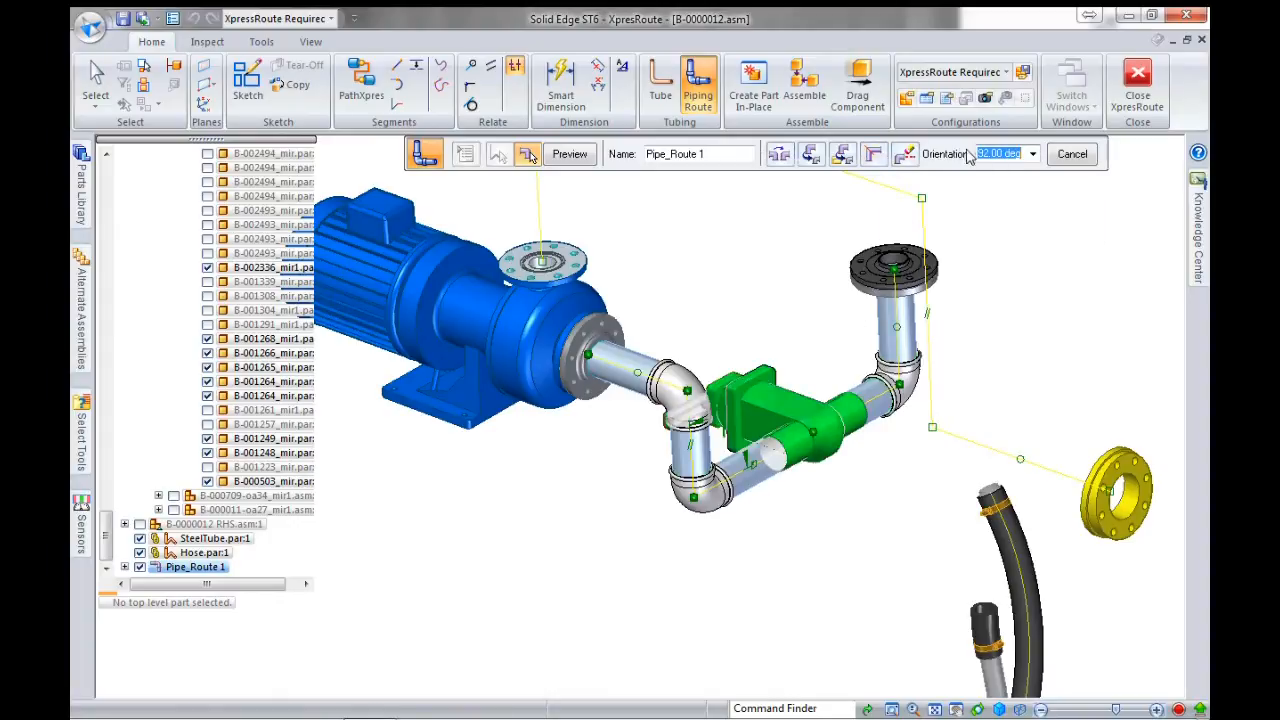
key(Return)
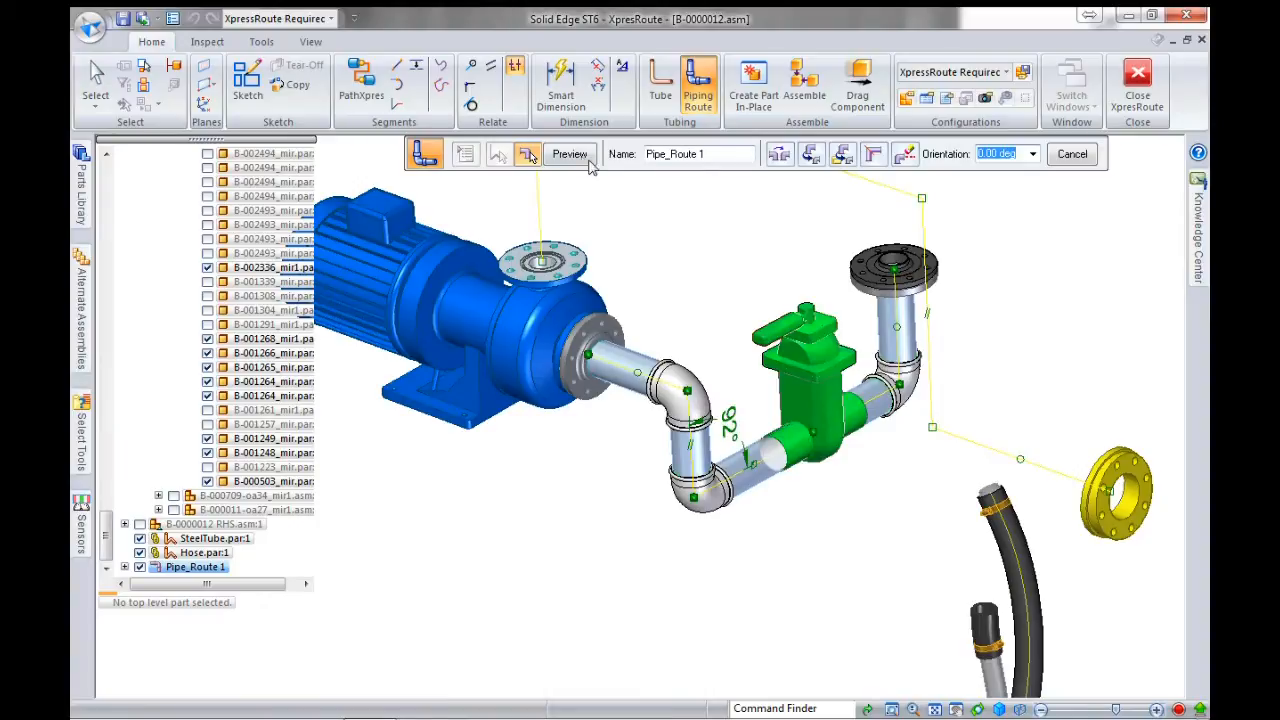
click(569, 154)
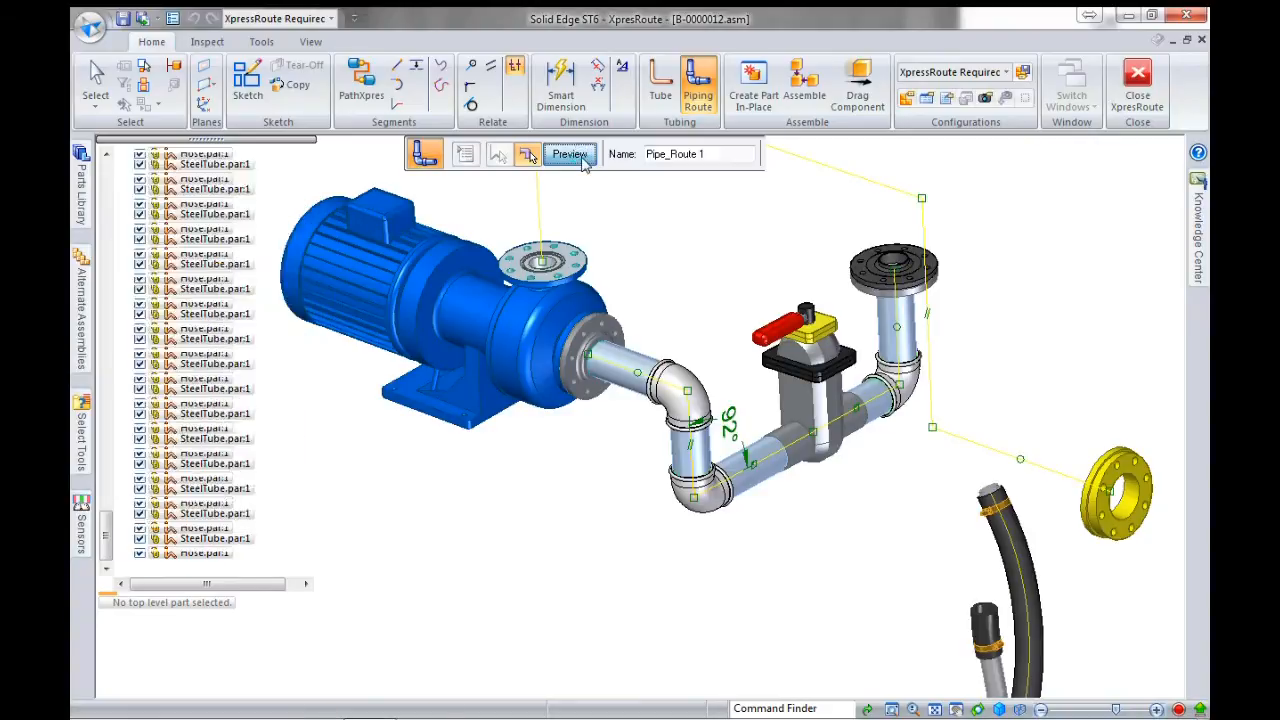
click(584, 160)
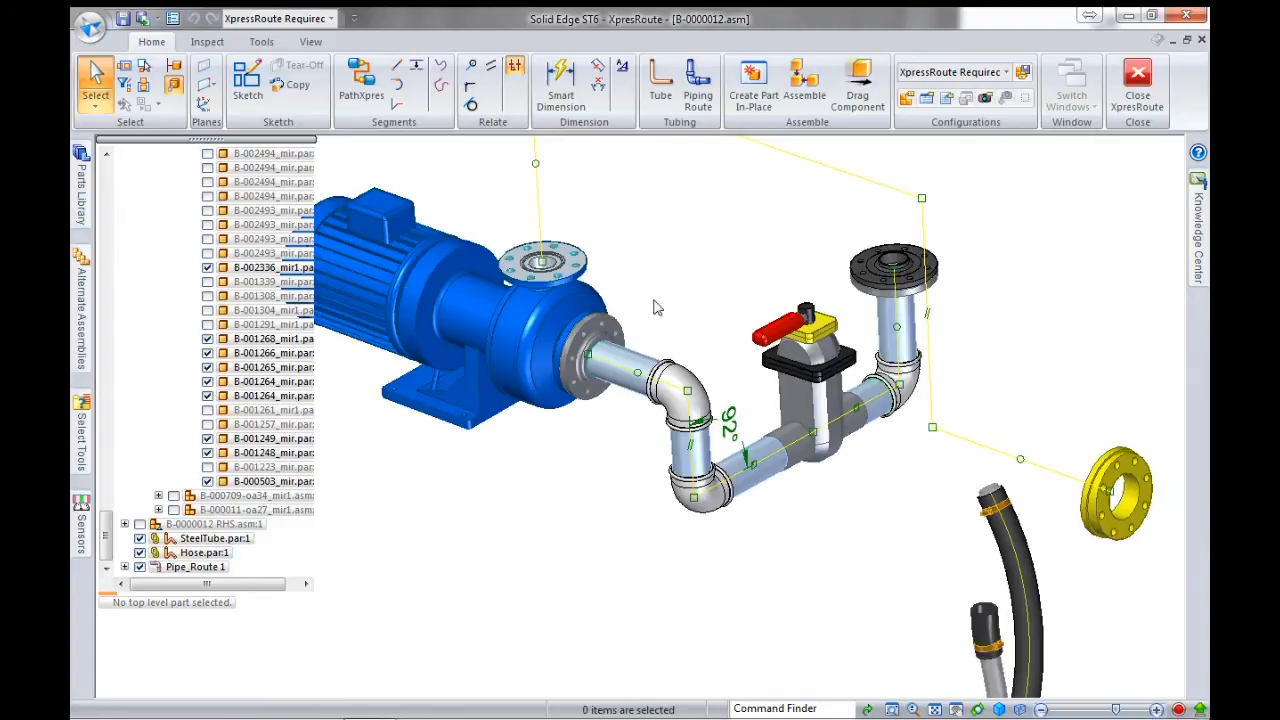
- Start a second piping route with malleable cast iron threaded fittings (DIN EN 10242) along the path from the pump's upper flange to the yellow flange
scroll(651, 306, down, 3)
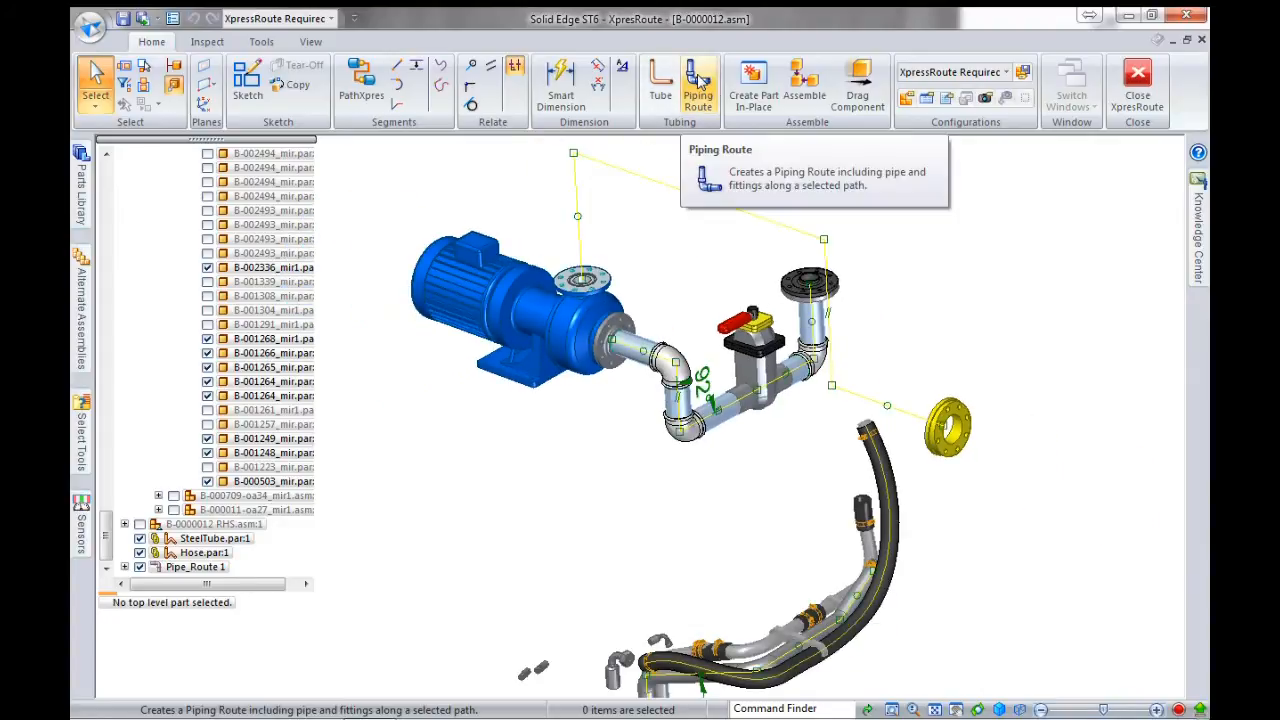
click(700, 88)
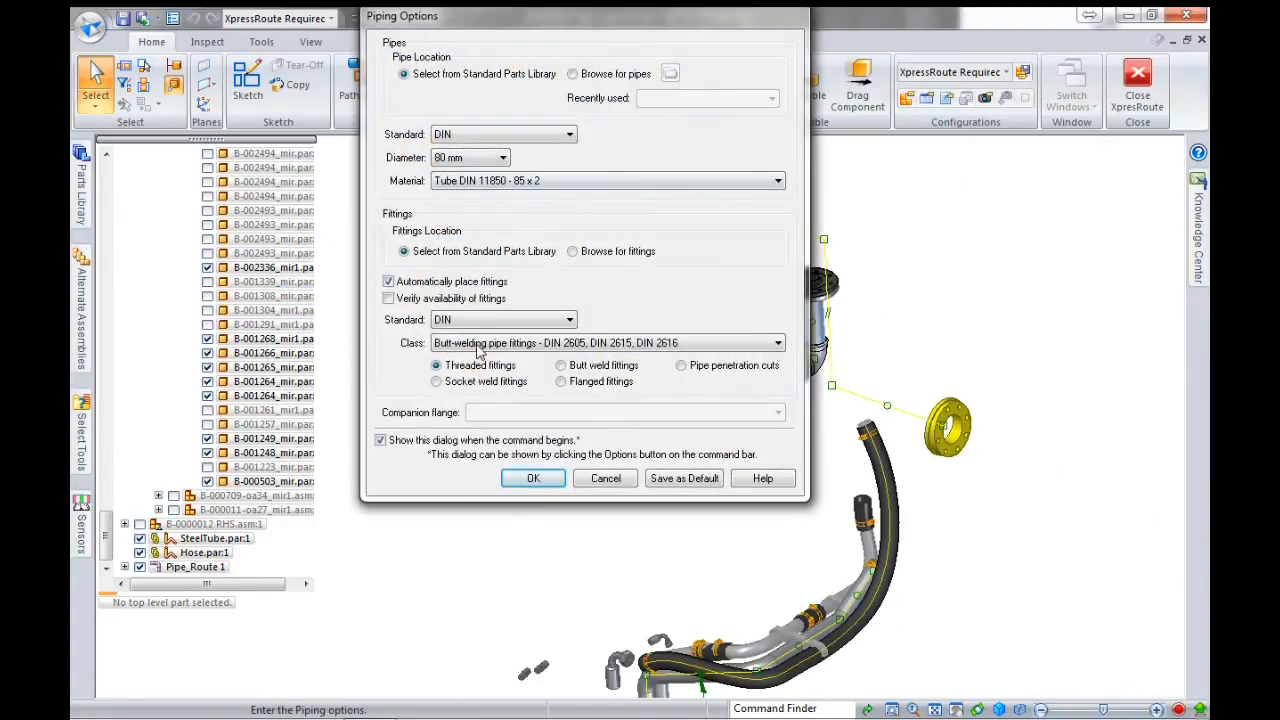
click(484, 345)
click(493, 418)
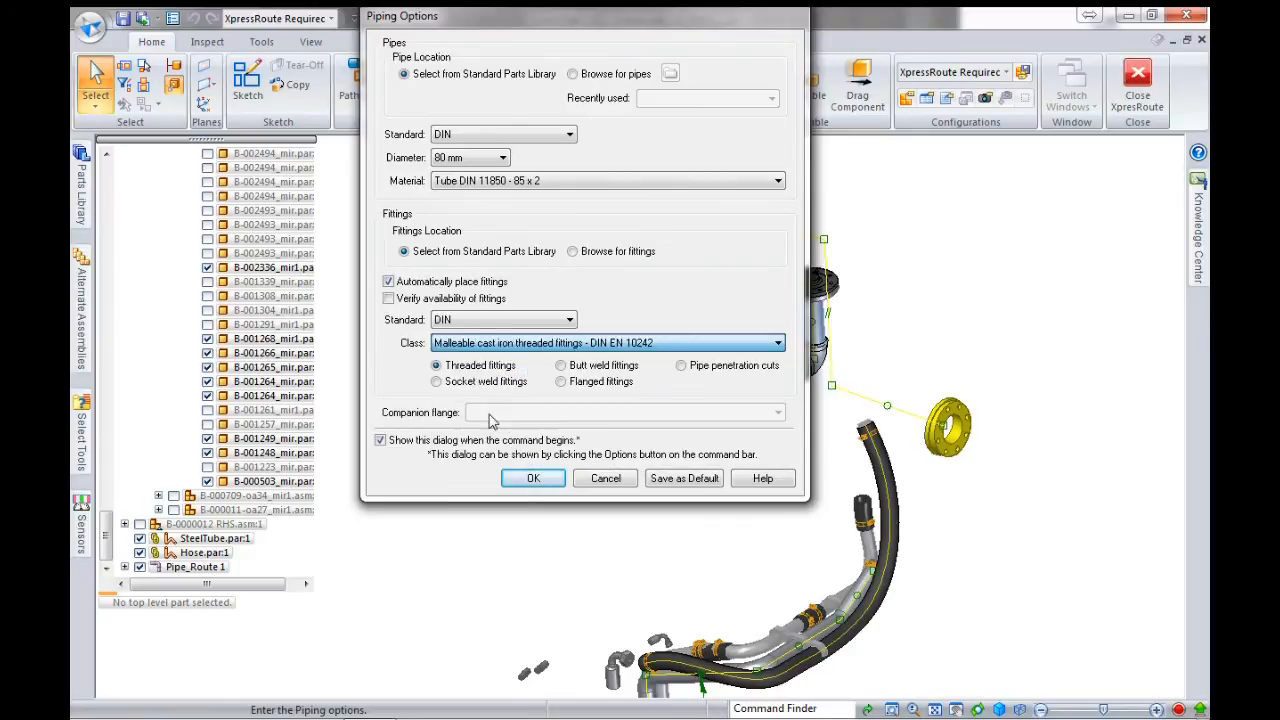
click(533, 480)
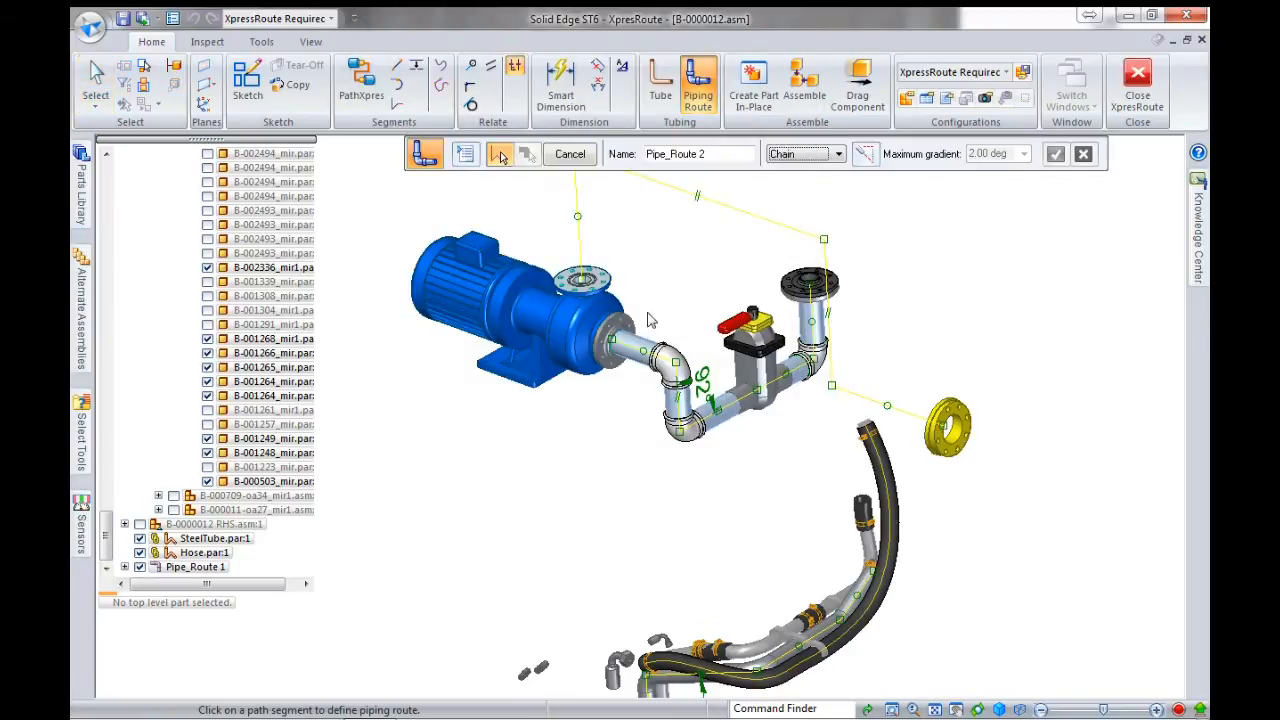
click(583, 245)
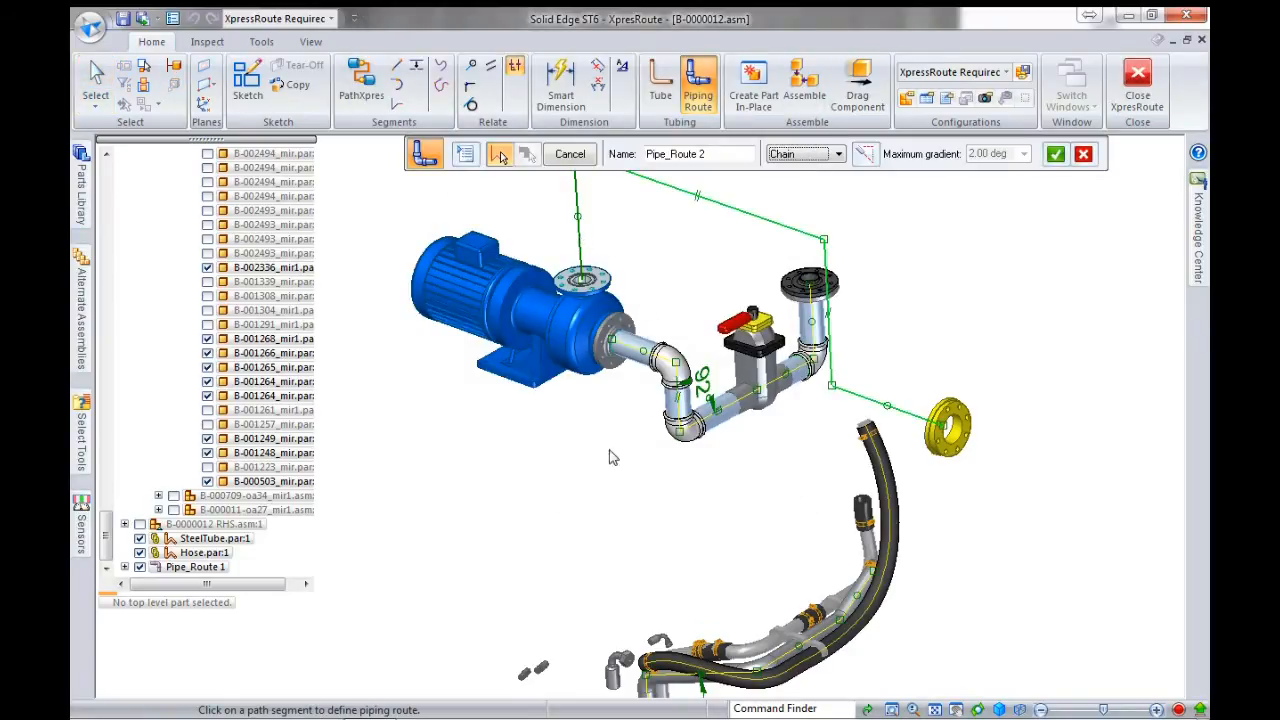
key(Return)
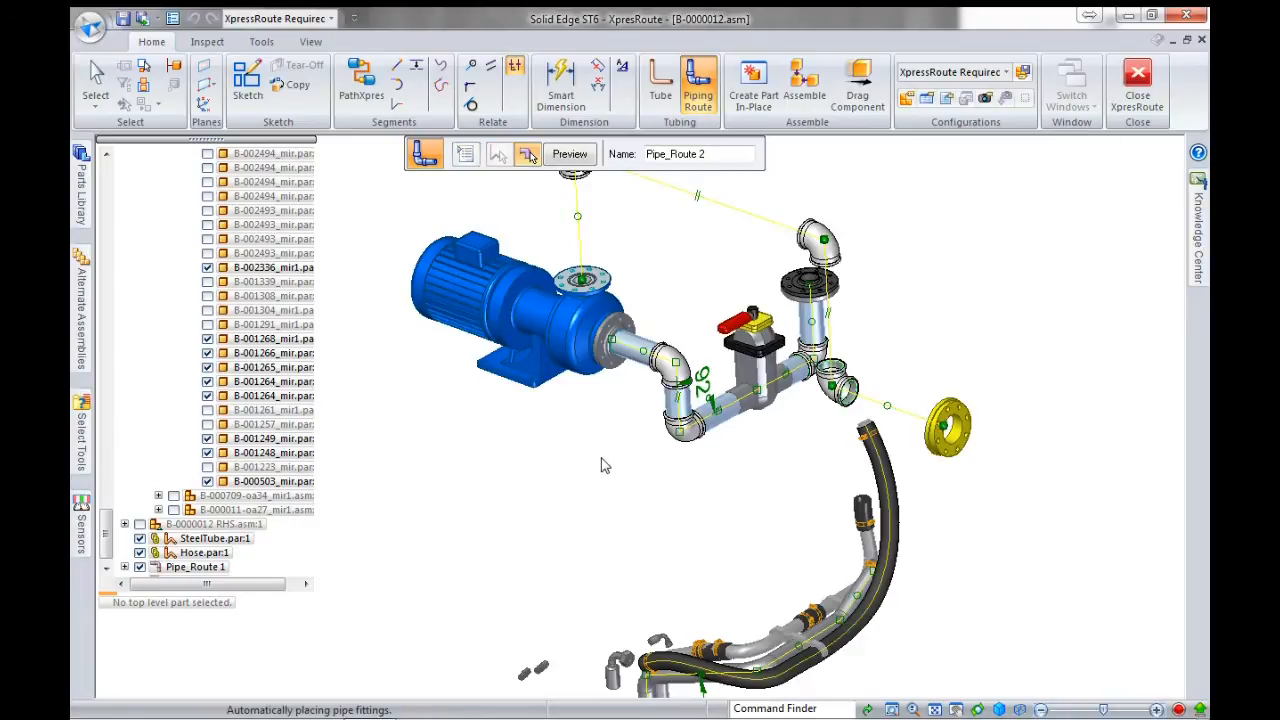
- Choose the DIN 2566 hubbed screwed raised-face flange, PN 10 - PN 16, for the route end at the pump's upper flange
scroll(616, 480, down, 2)
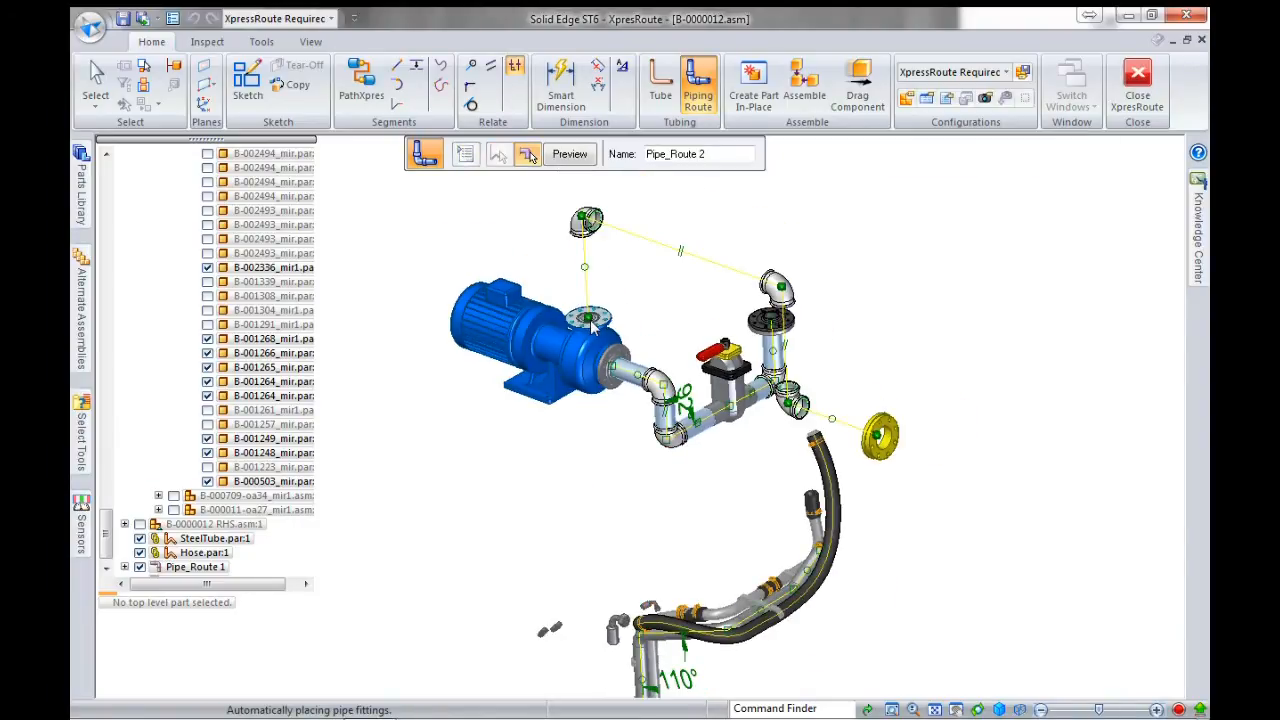
click(591, 326)
click(277, 241)
click(300, 241)
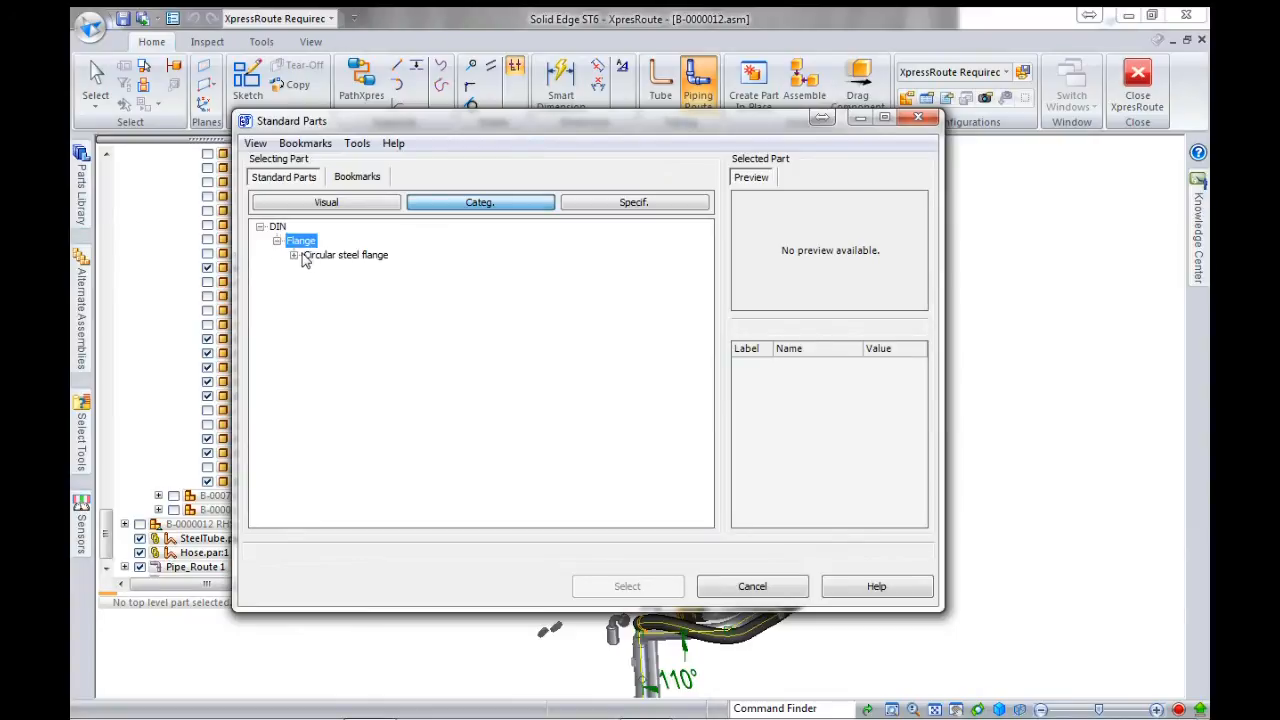
double_click(304, 256)
double_click(322, 270)
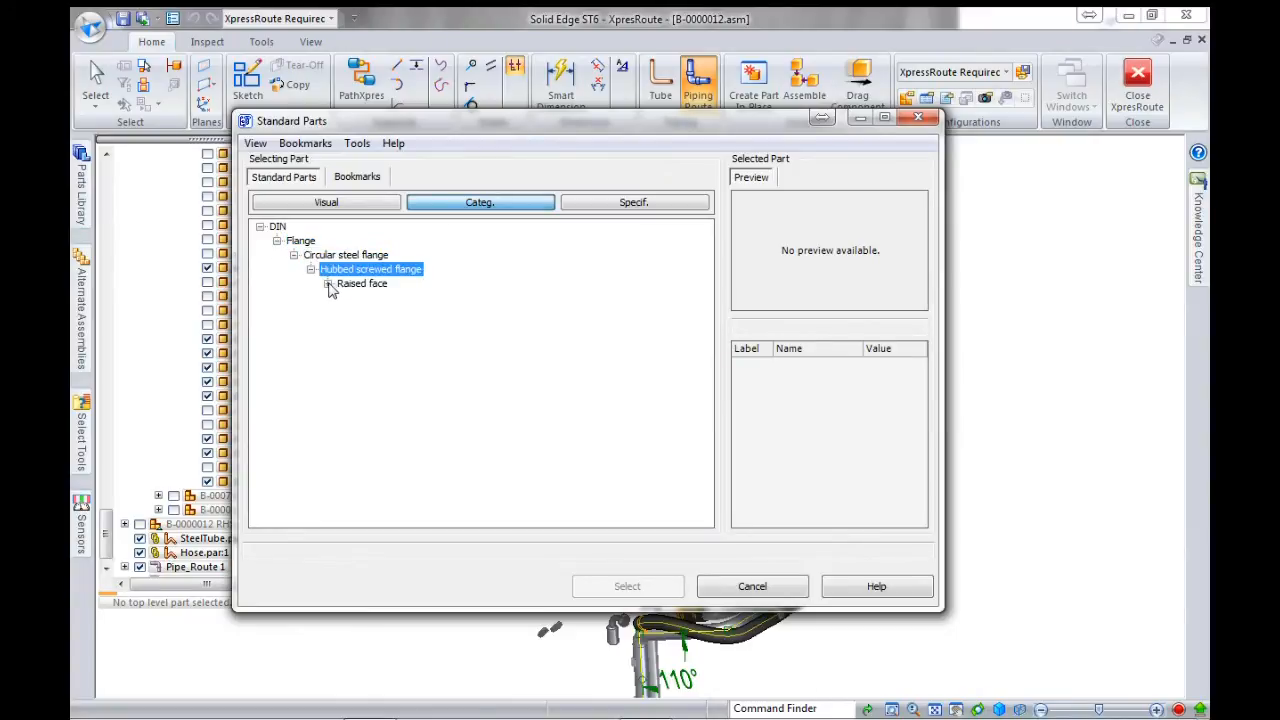
double_click(332, 285)
double_click(348, 300)
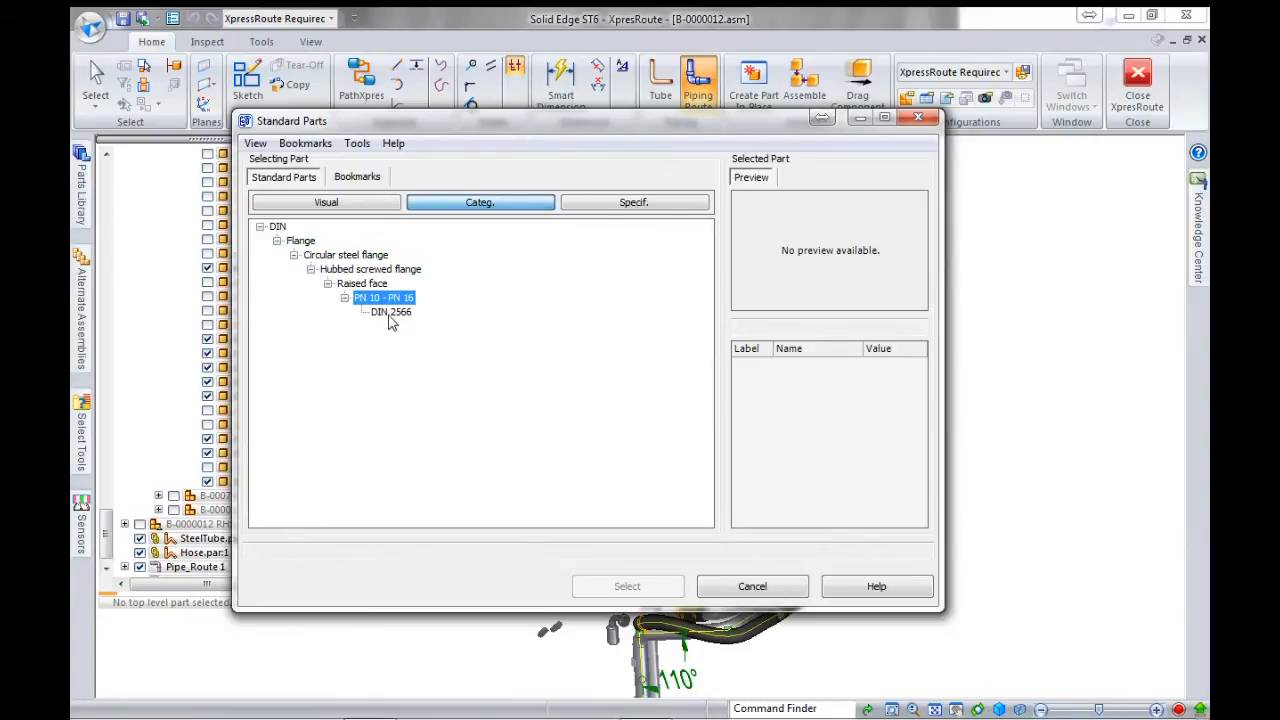
click(390, 314)
click(646, 590)
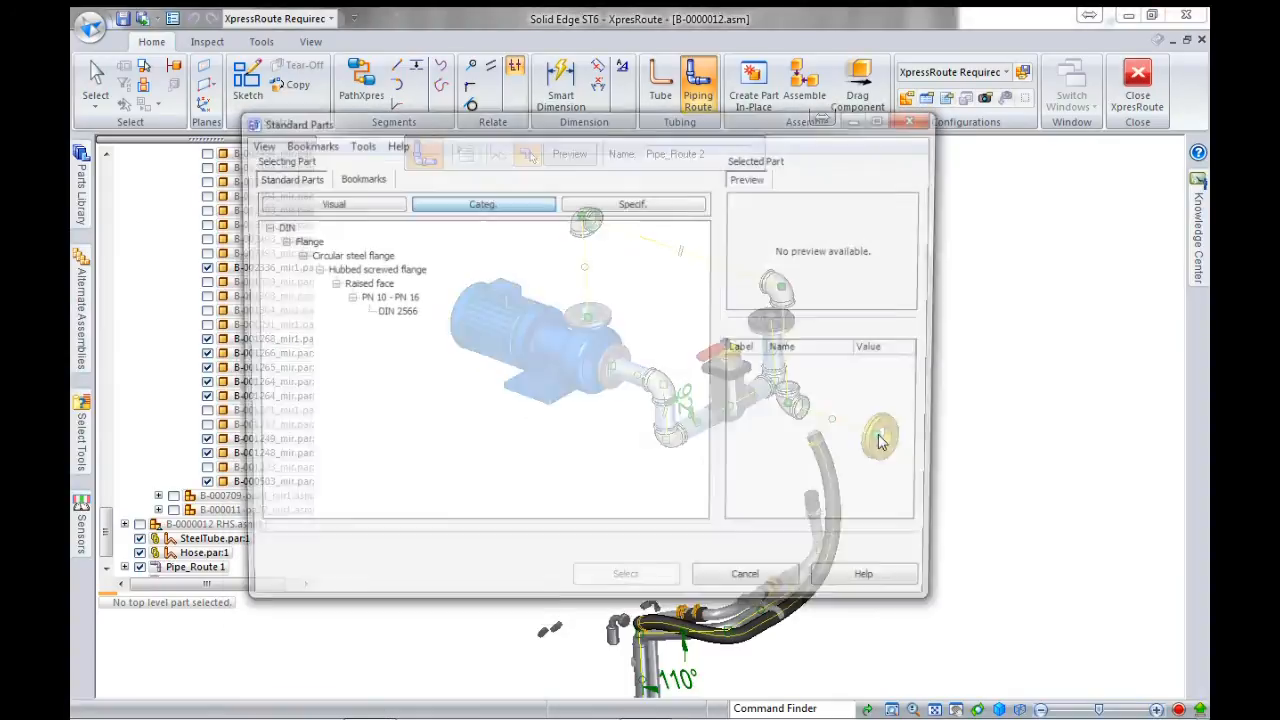
- Place the 80 mm type C DIN 2566 flange at the yellow flange end, then preview and finish Pipe_Route 2
click(405, 314)
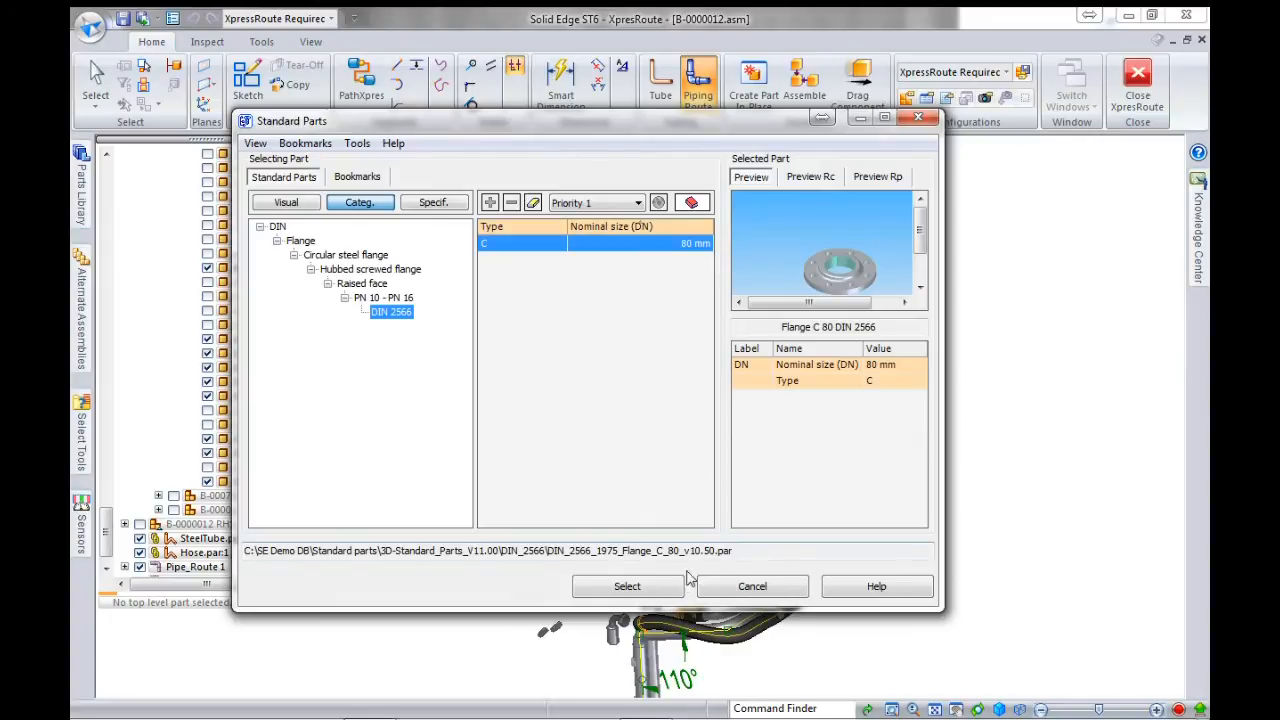
click(626, 663)
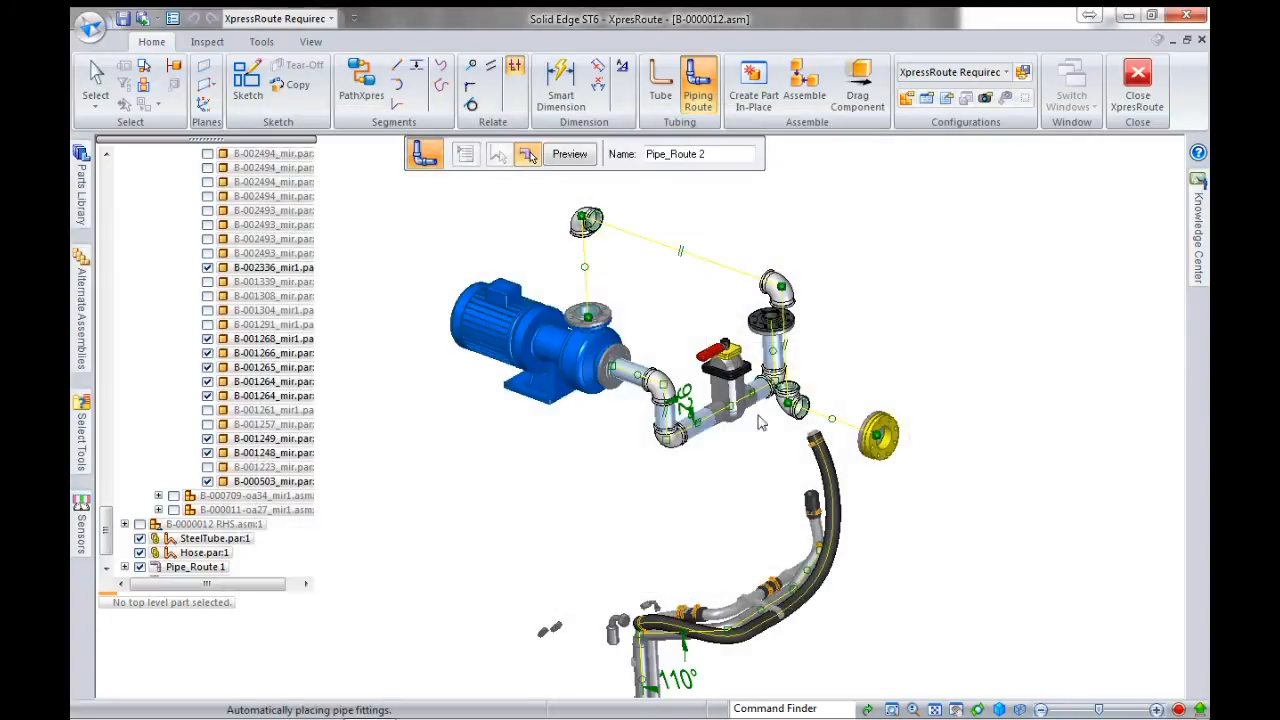
click(581, 158)
click(580, 158)
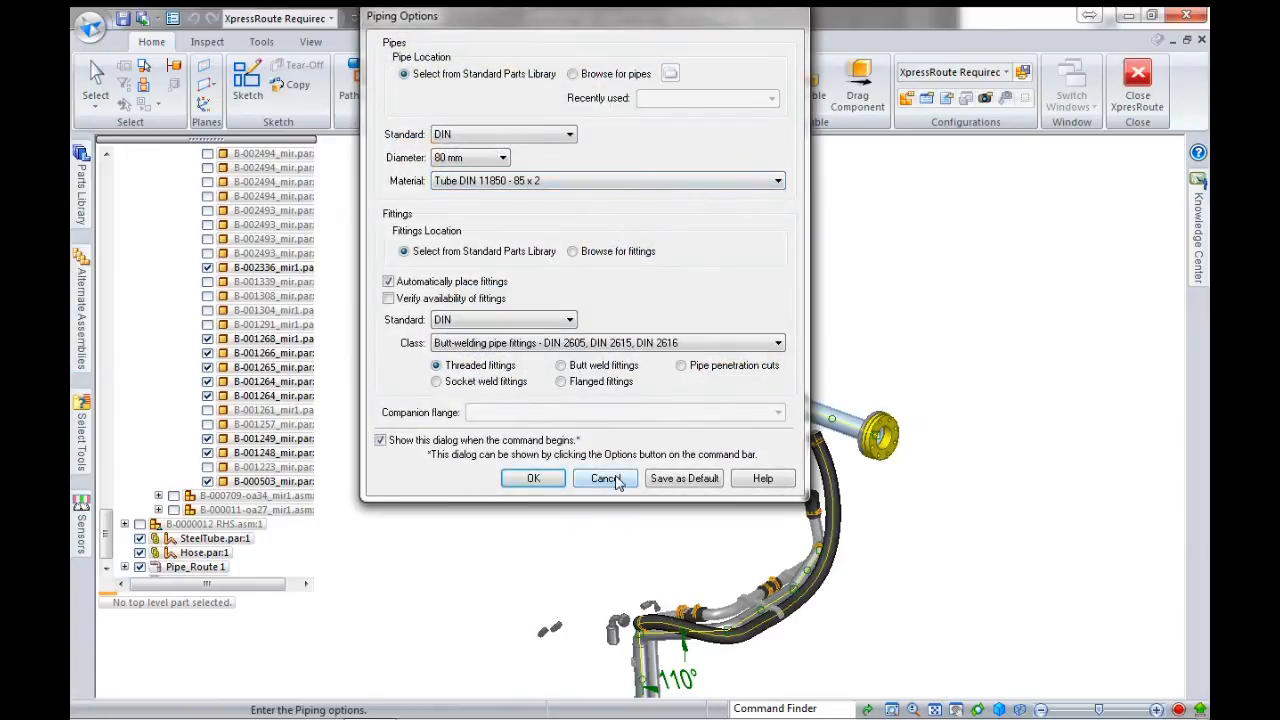
click(606, 478)
key(Escape)
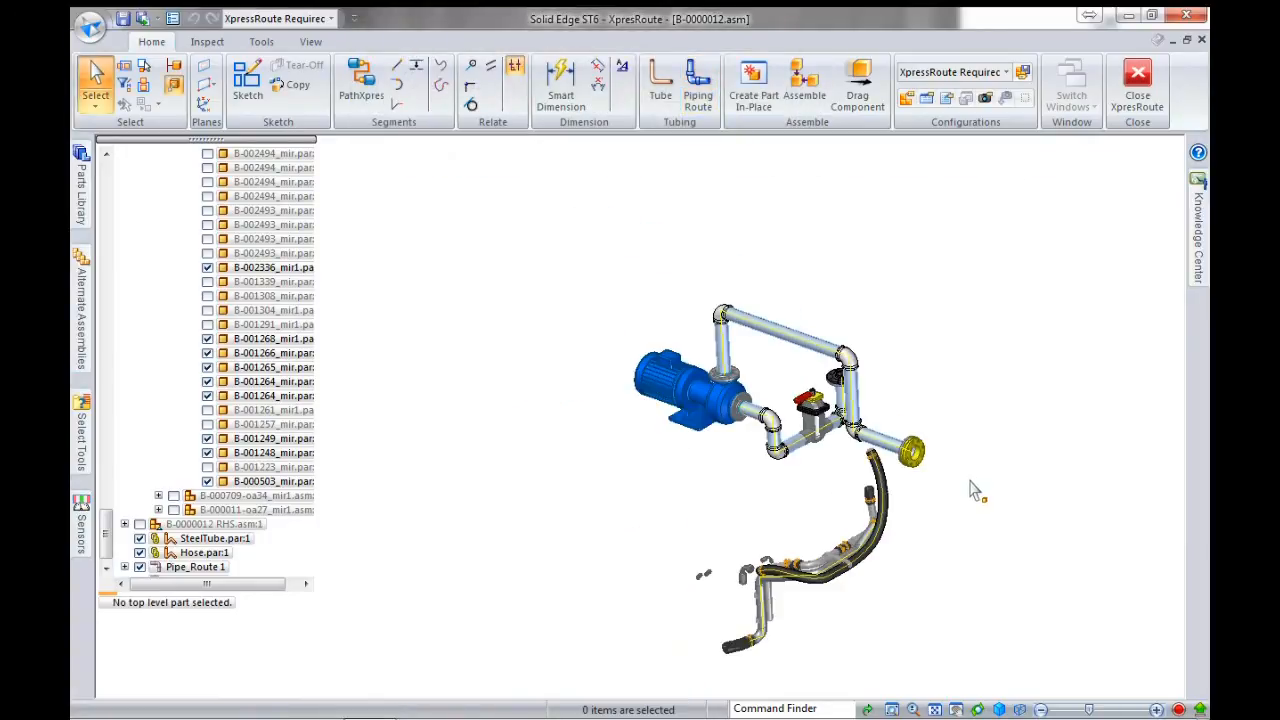
- Switch the display configuration to default,Solid Edge and show all hidden components in the assembly
click(328, 19)
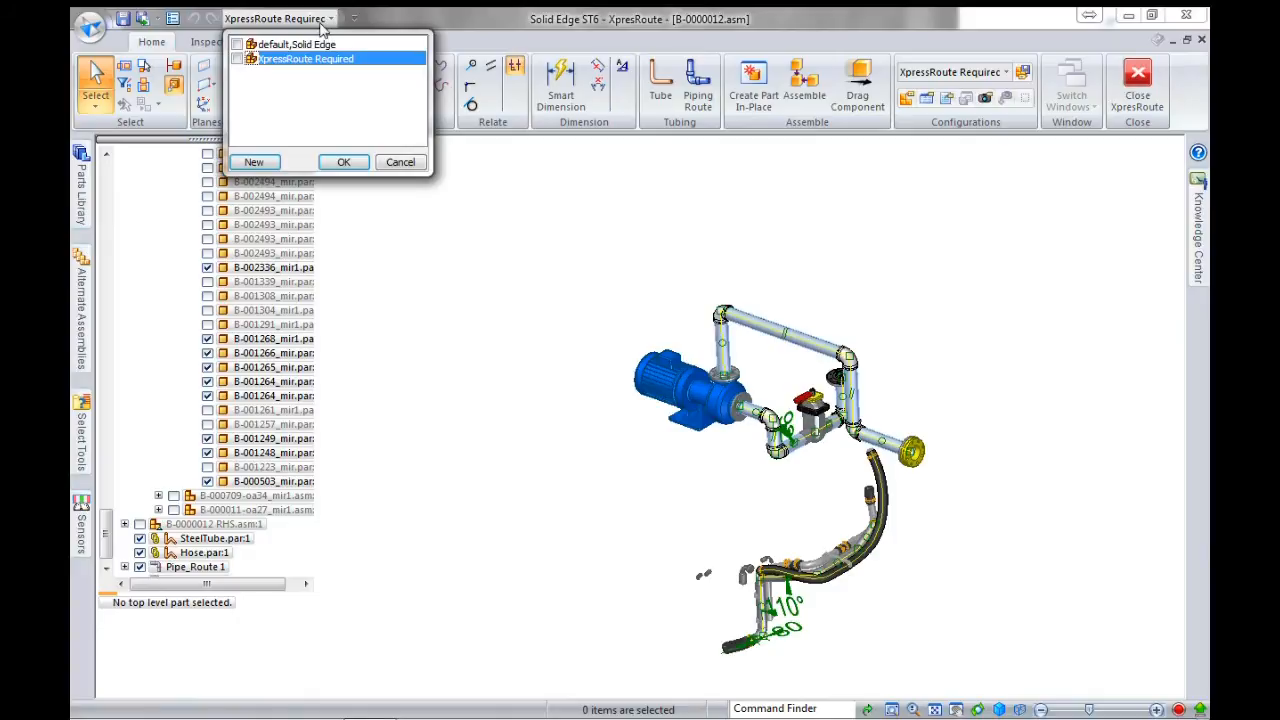
click(292, 45)
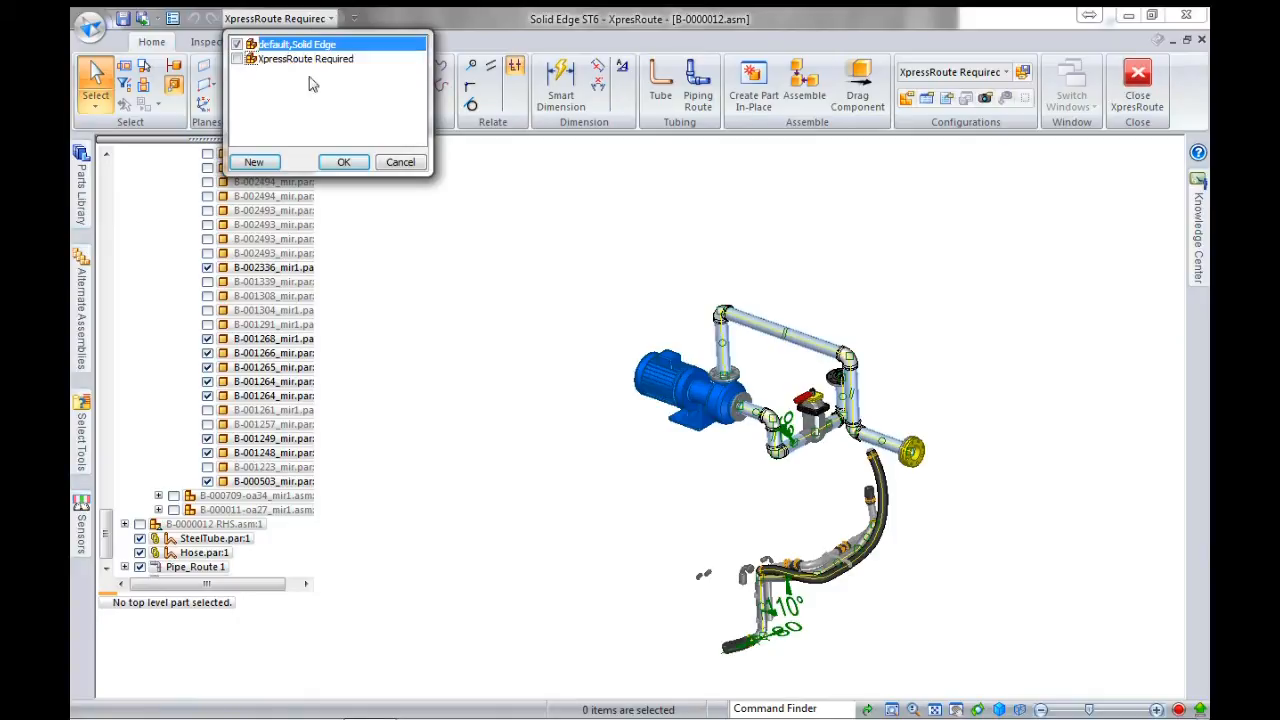
click(345, 163)
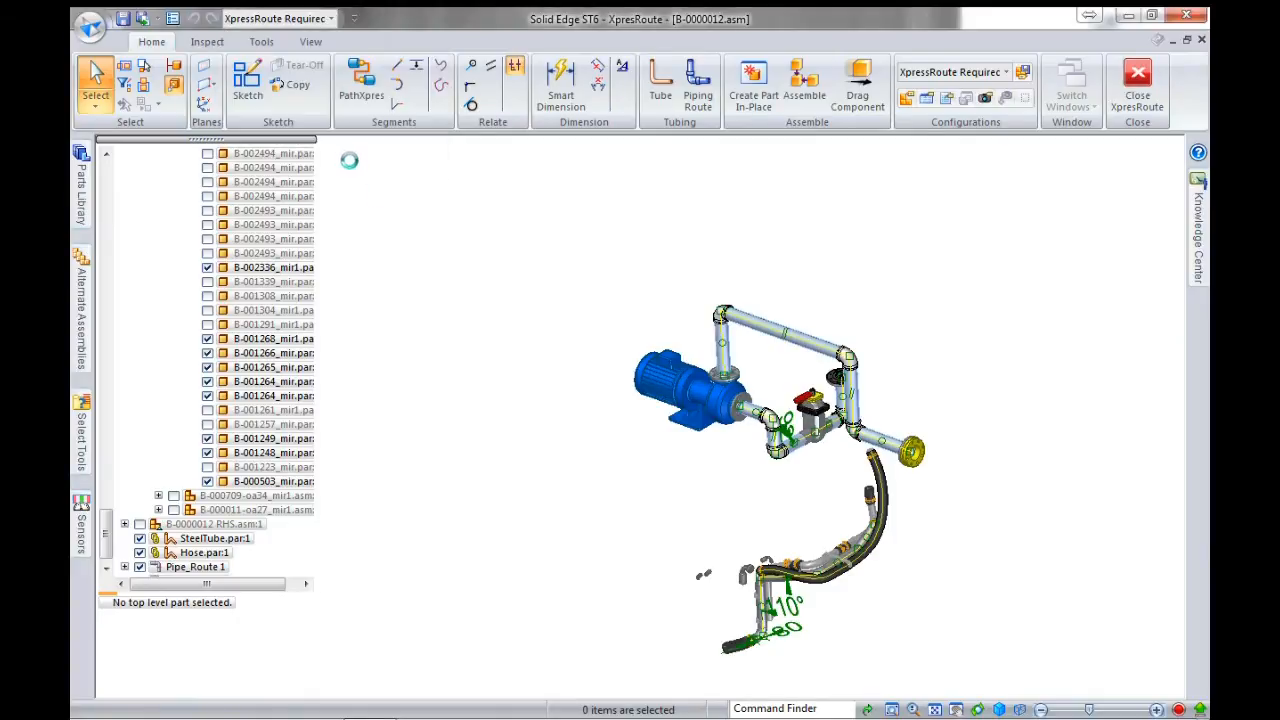
right_click(530, 288)
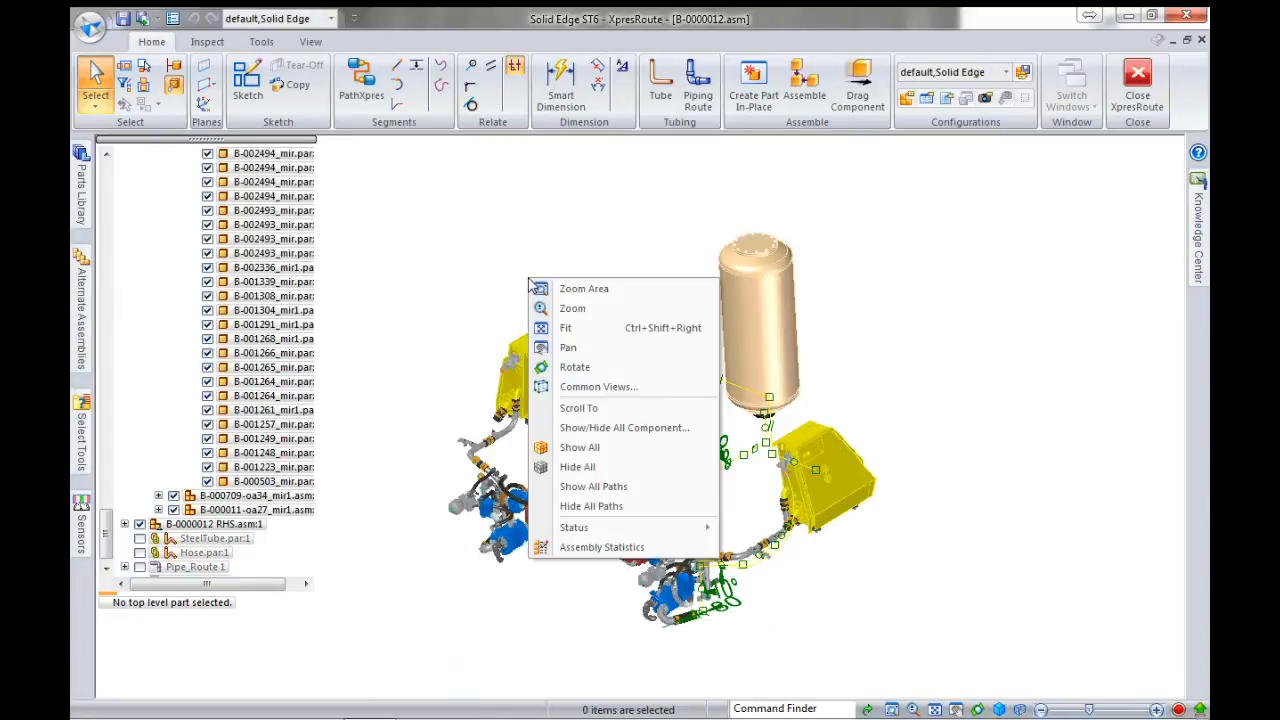
click(582, 447)
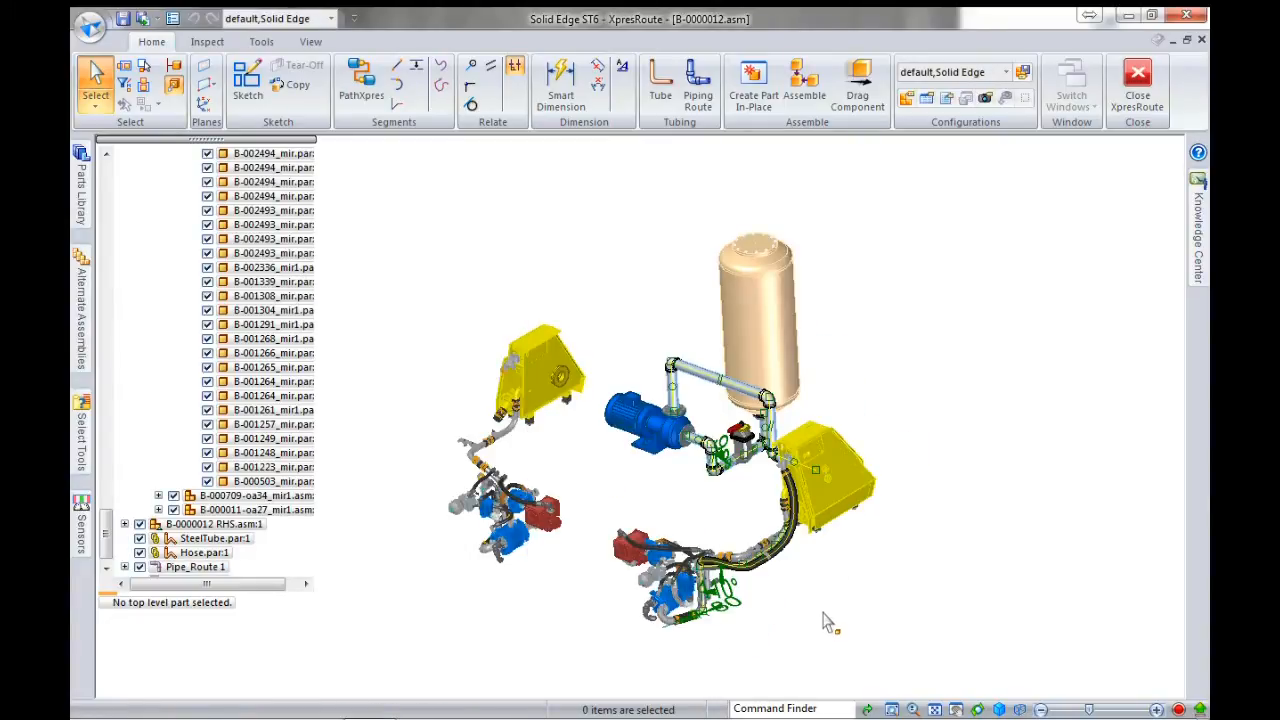
- Draw a three-segment line path from the elbow above the pump, horizontally, down vertically, and across to the opposite yellow housing's flange centre
middle_drag(779, 594, 834, 586)
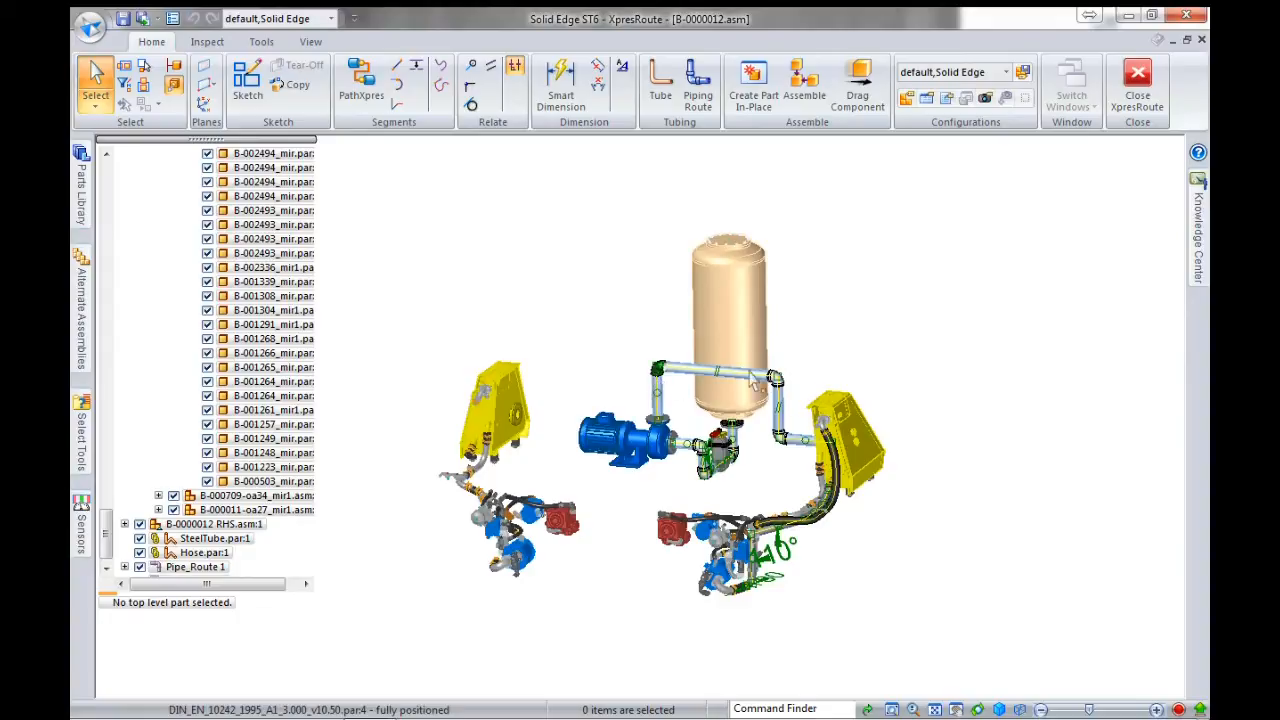
scroll(535, 400, up, 5)
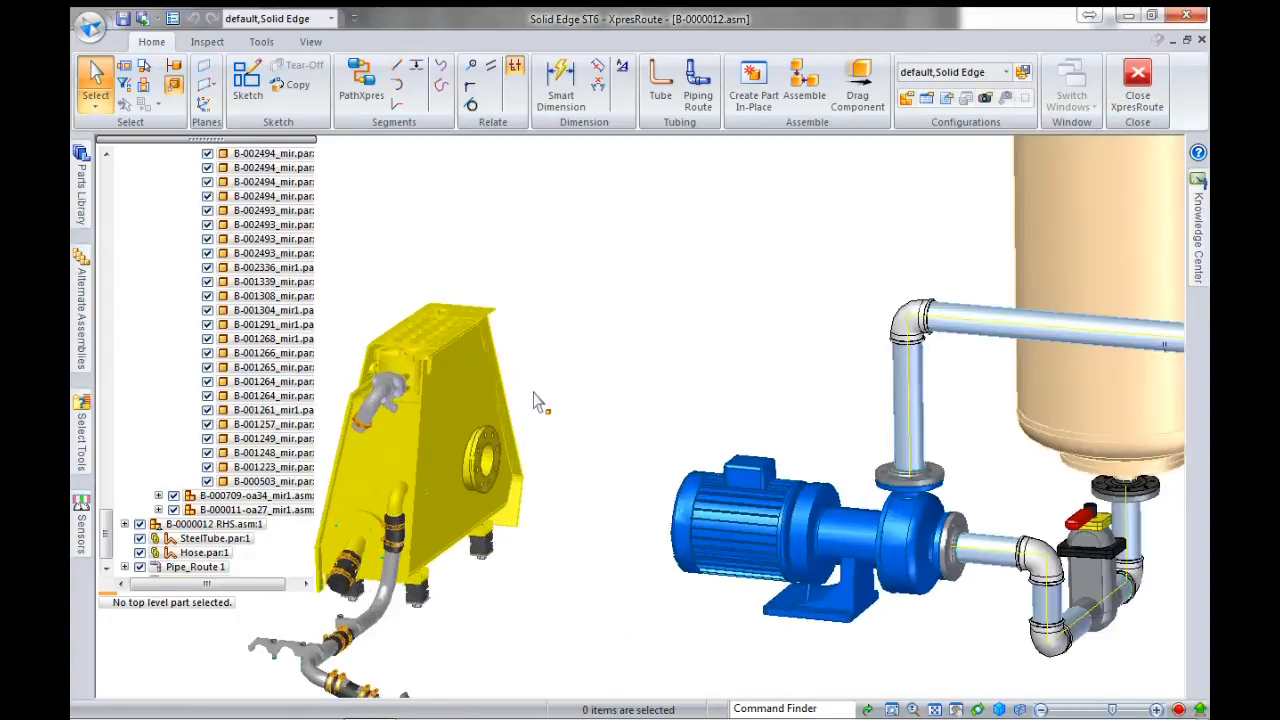
click(397, 67)
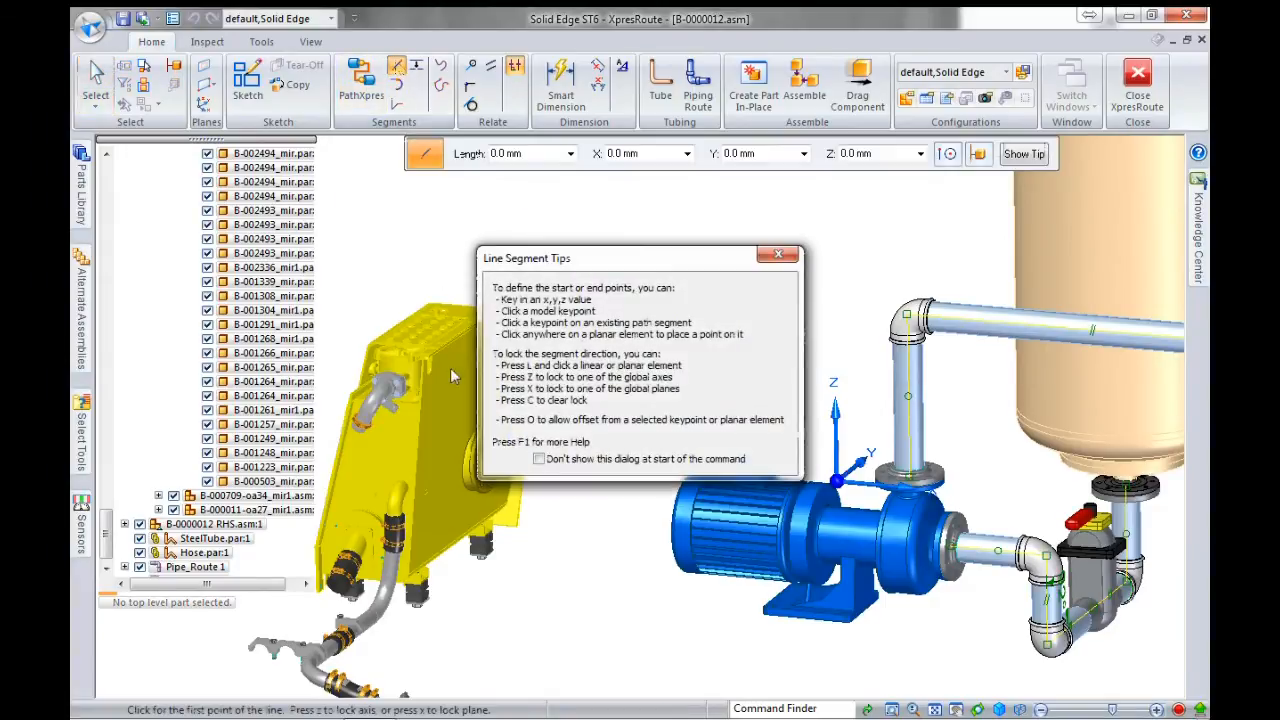
click(781, 258)
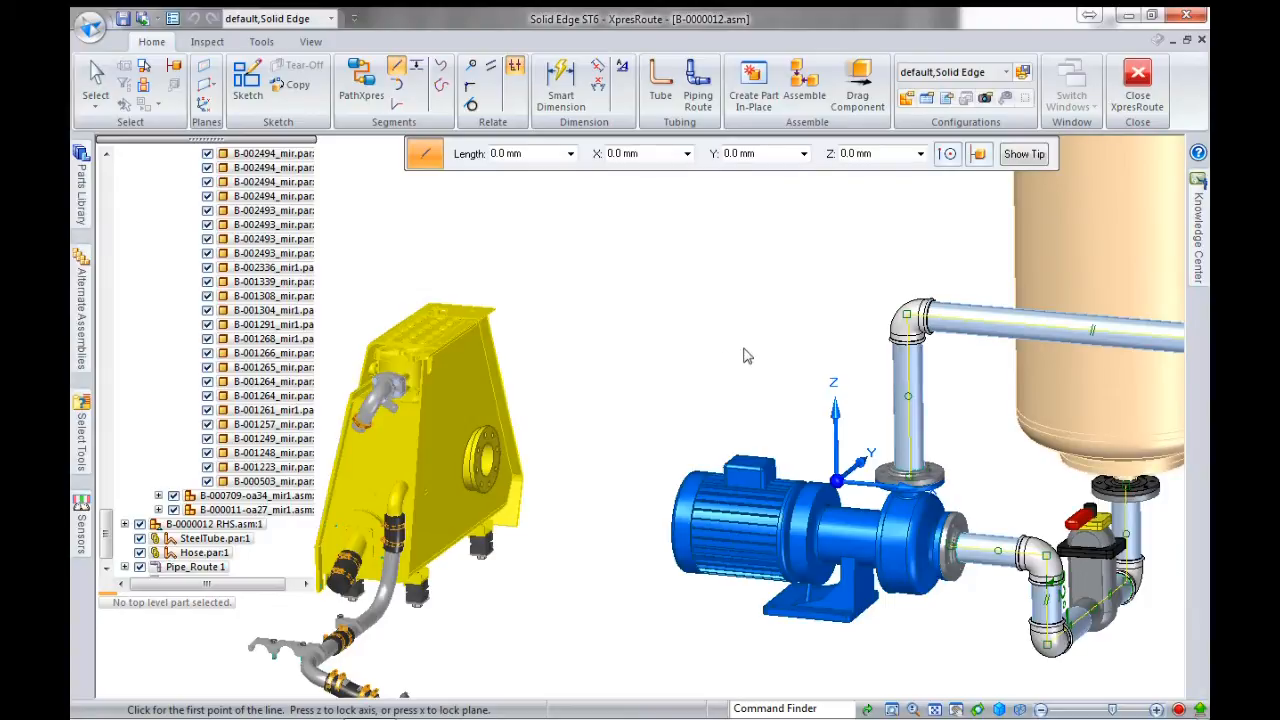
click(906, 317)
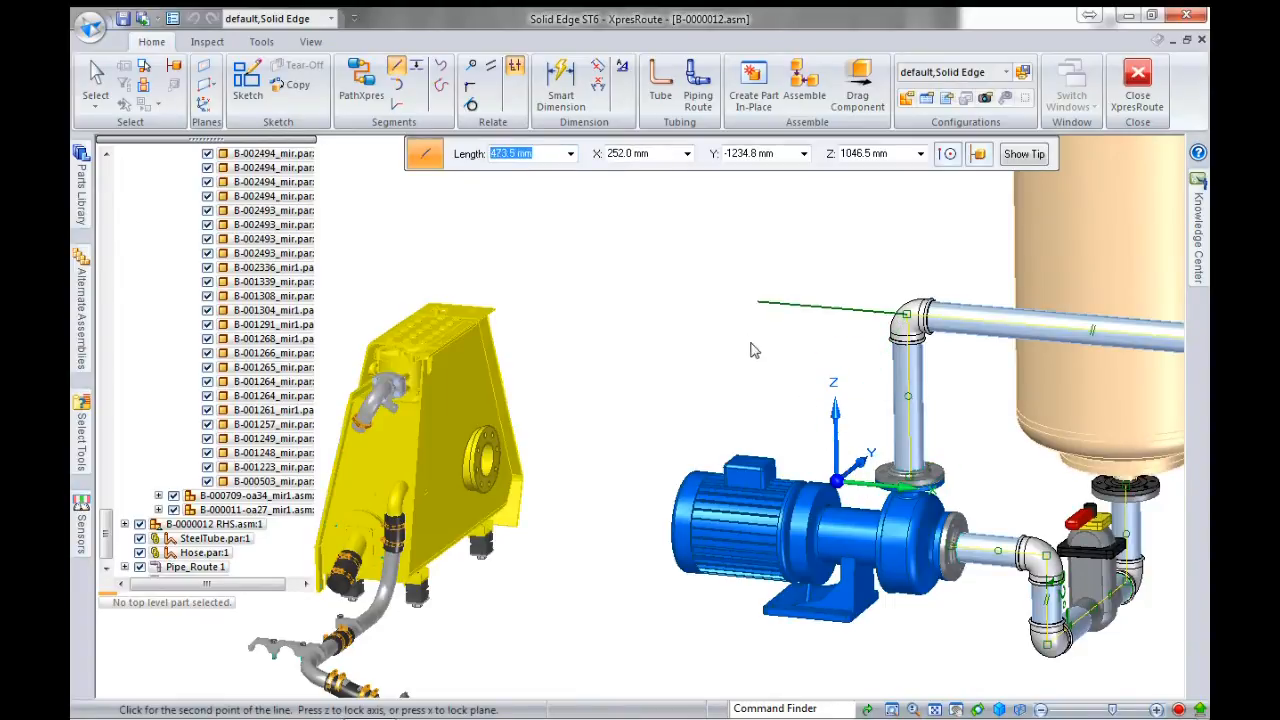
click(622, 306)
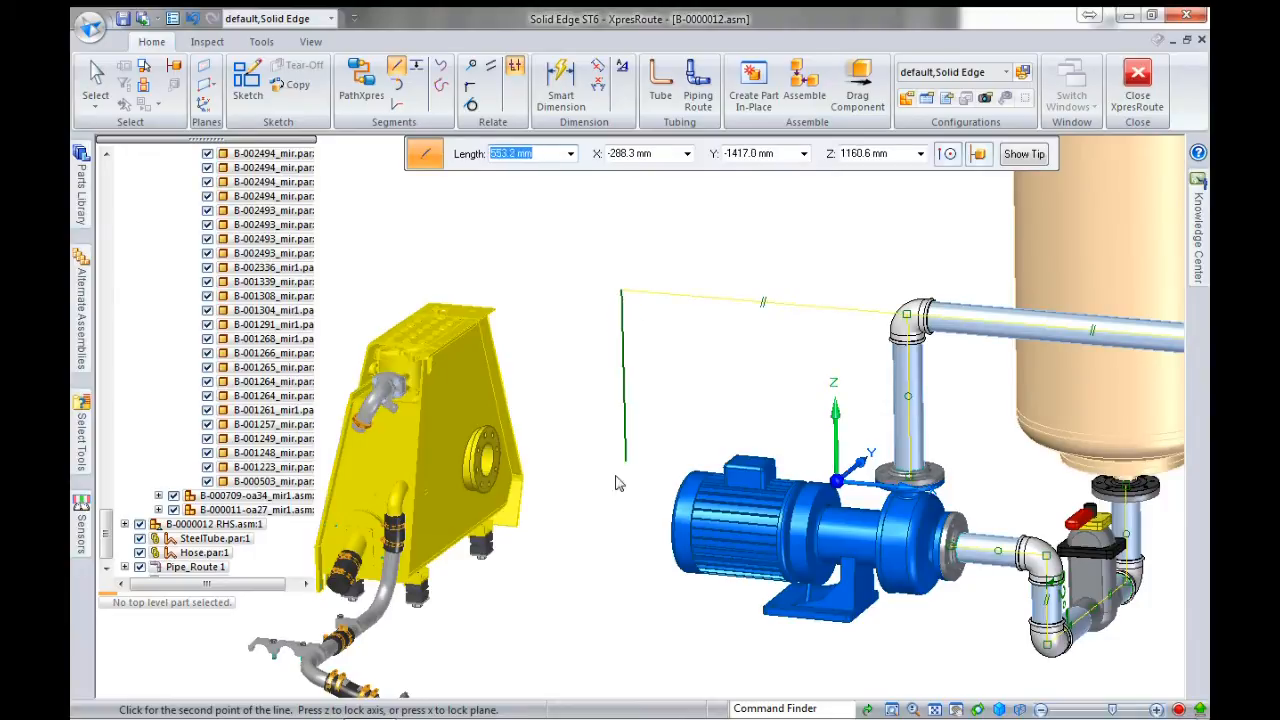
click(489, 473)
click(492, 470)
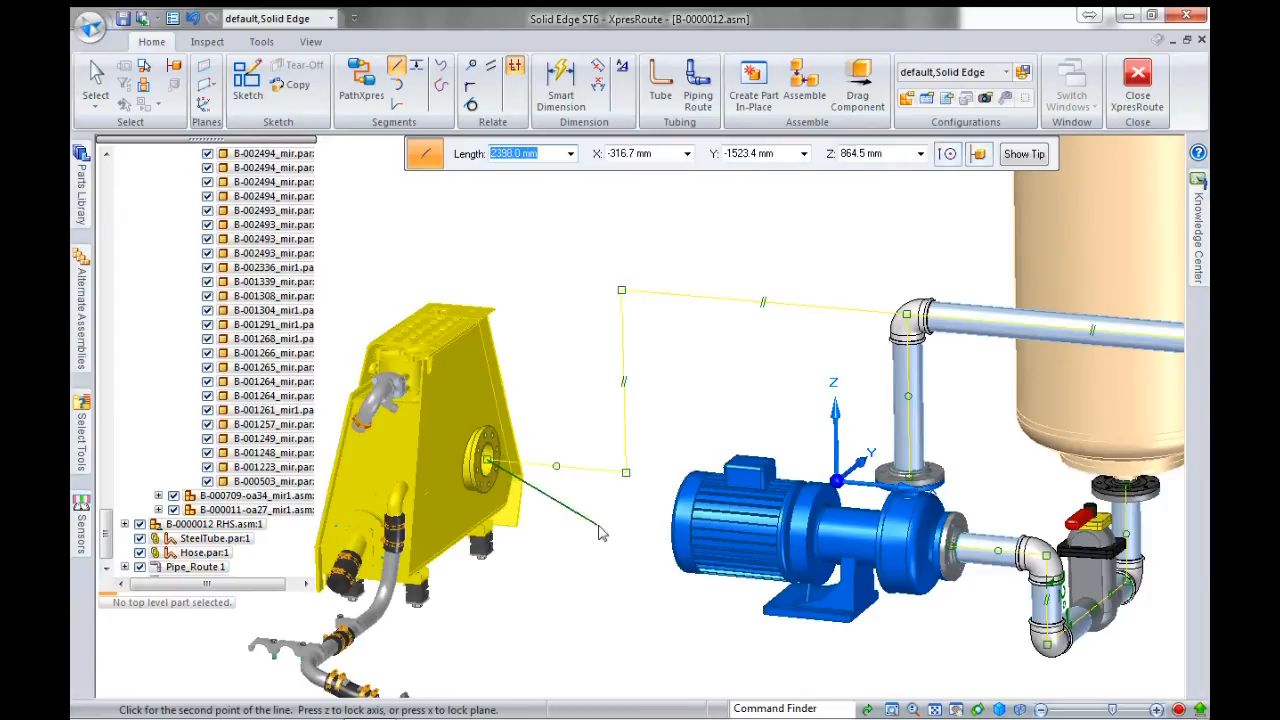
scroll(641, 501, down, 2)
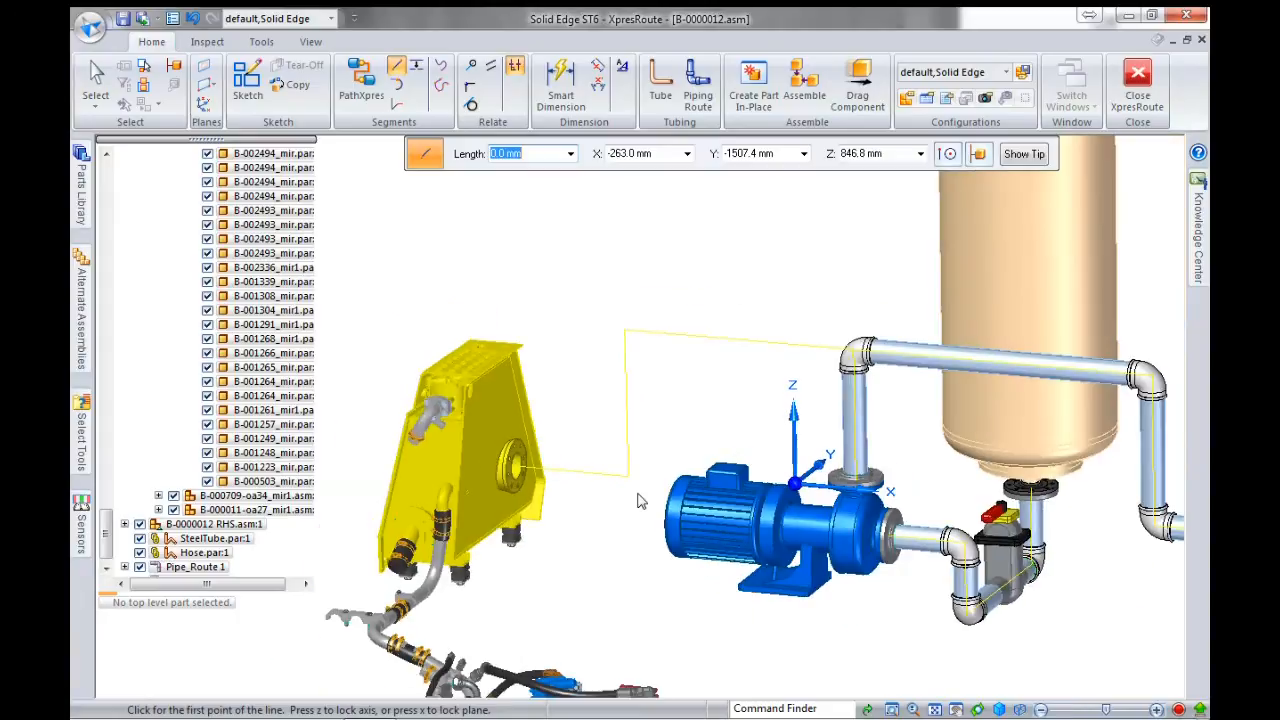
key(Escape)
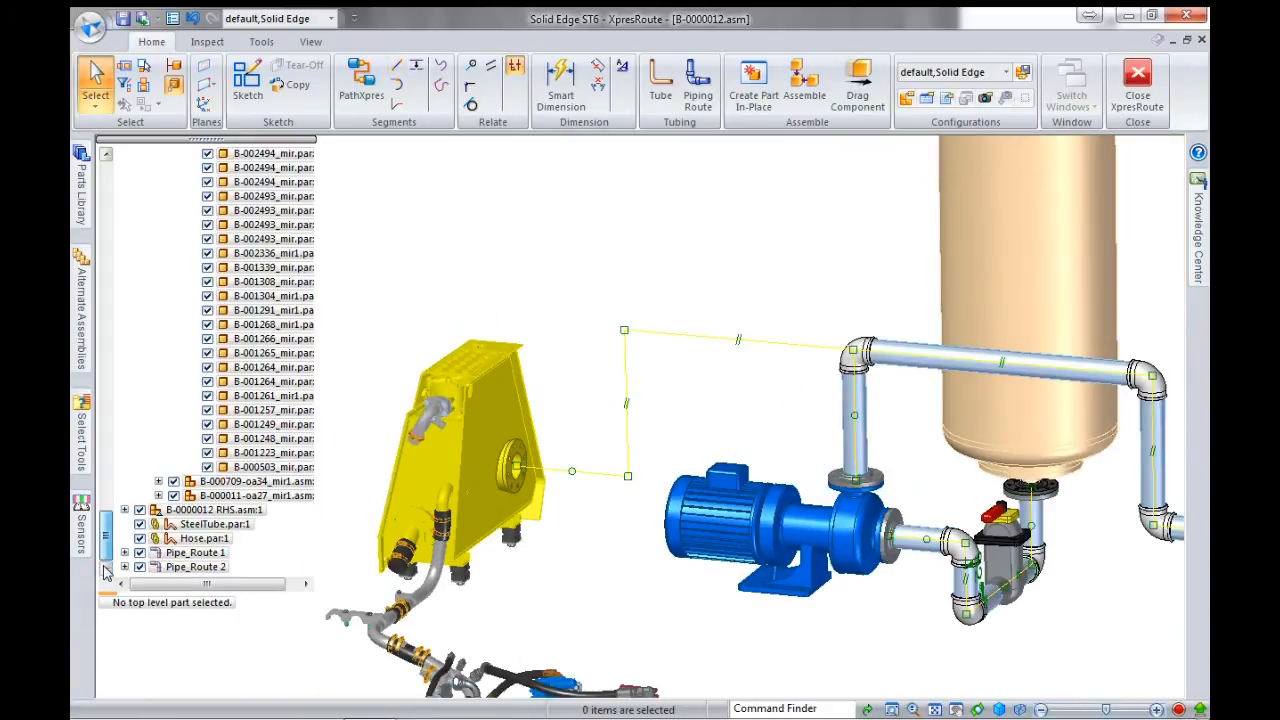
- Edit Pipe_Route 2 and add the new branch path to the opposite yellow housing as a chain
click(190, 567)
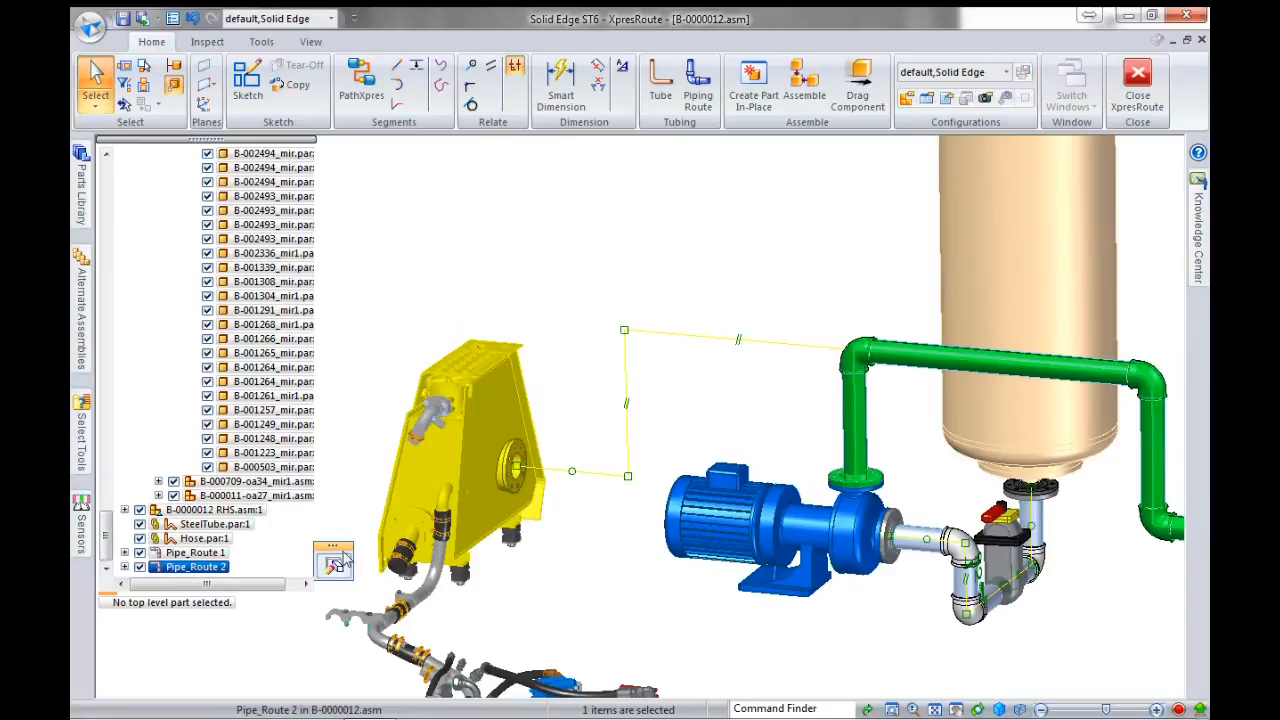
click(333, 566)
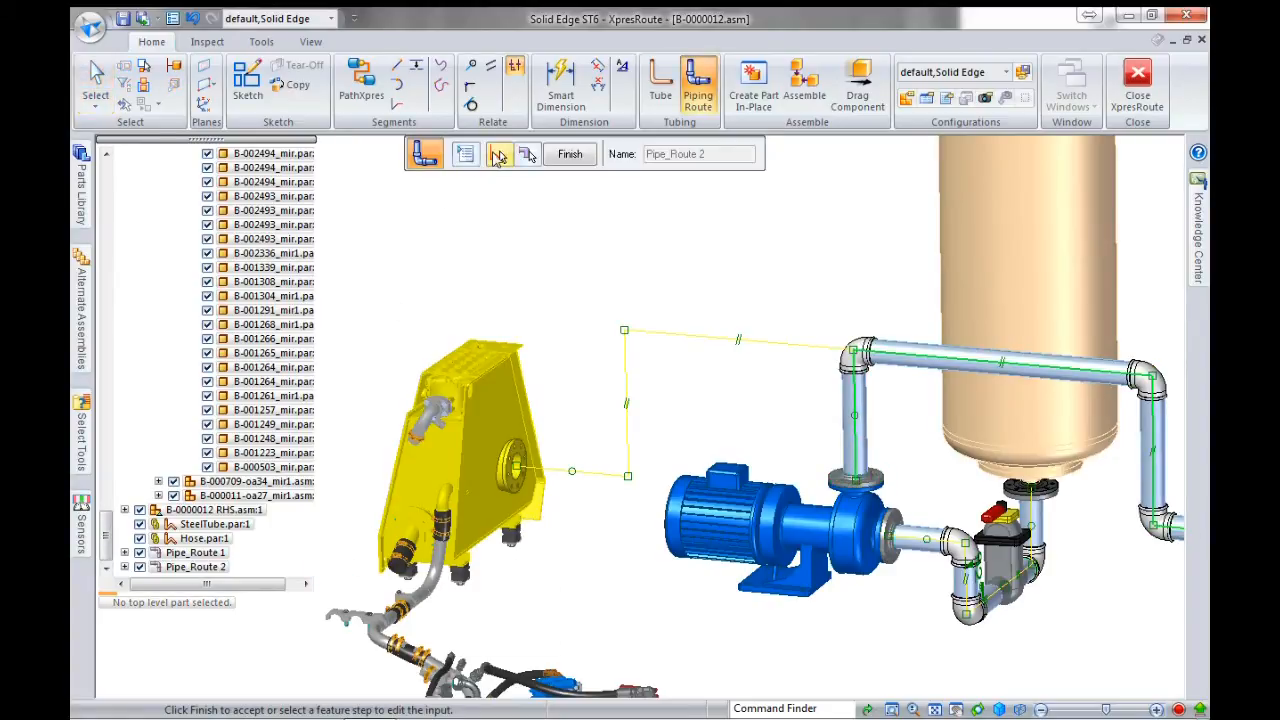
click(781, 345)
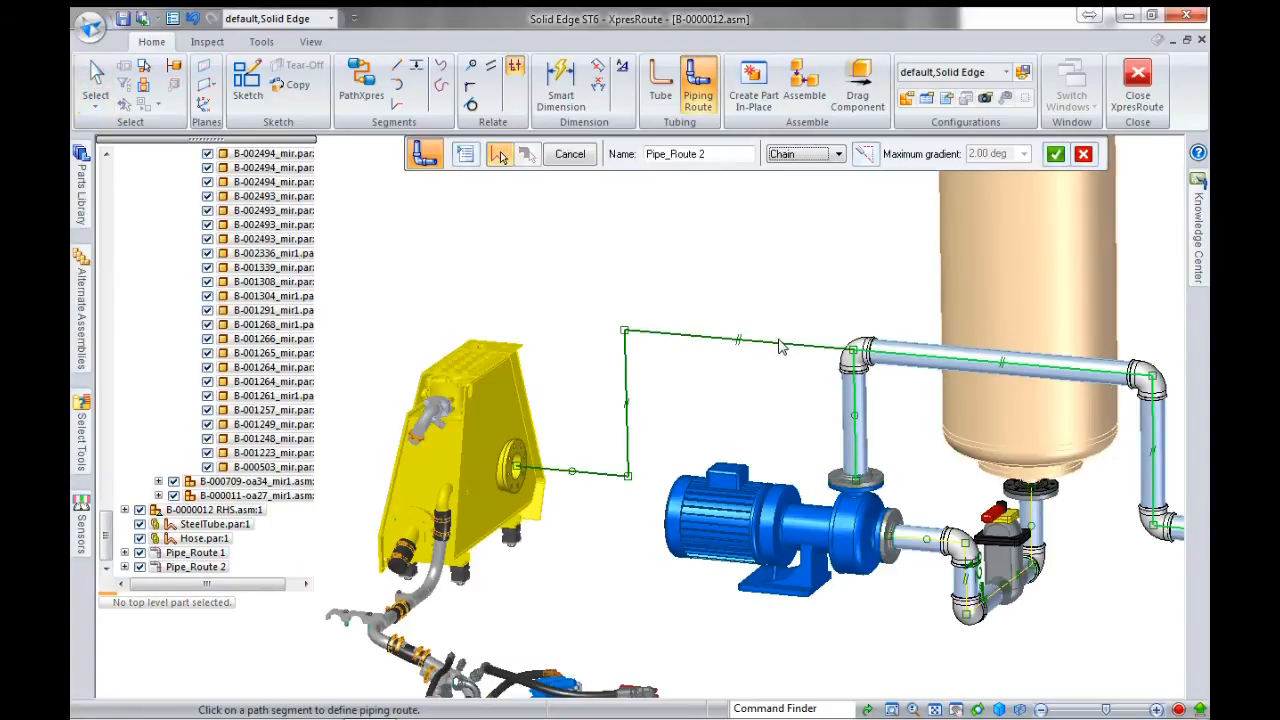
click(1056, 155)
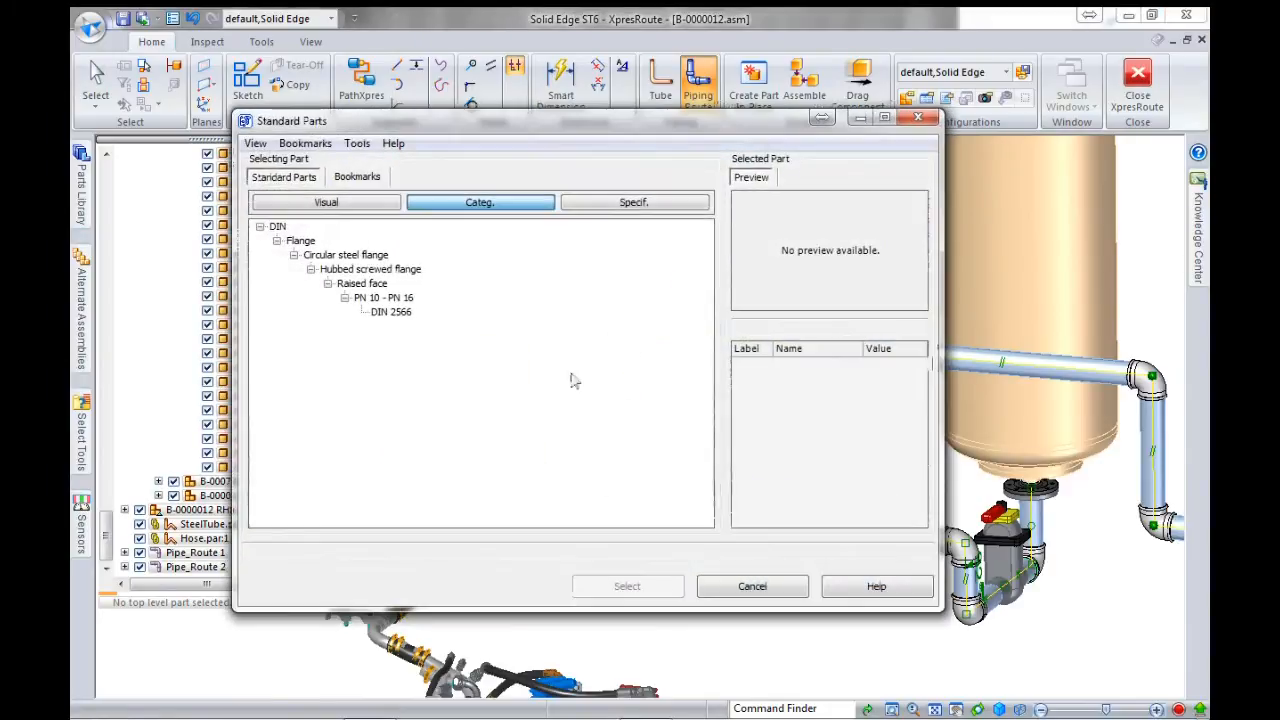
- Place the 80 mm type C DIN 2566 flange at the new branch end and preview the extended Pipe_Route 2
click(393, 313)
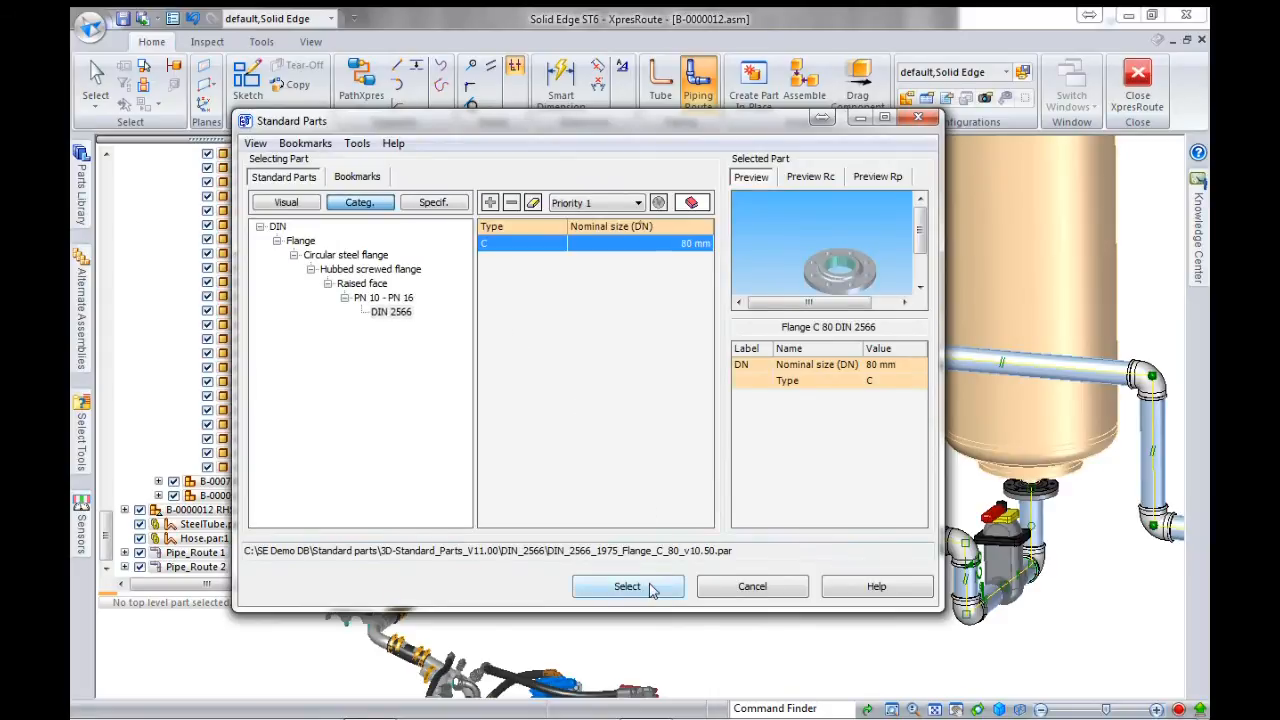
click(650, 588)
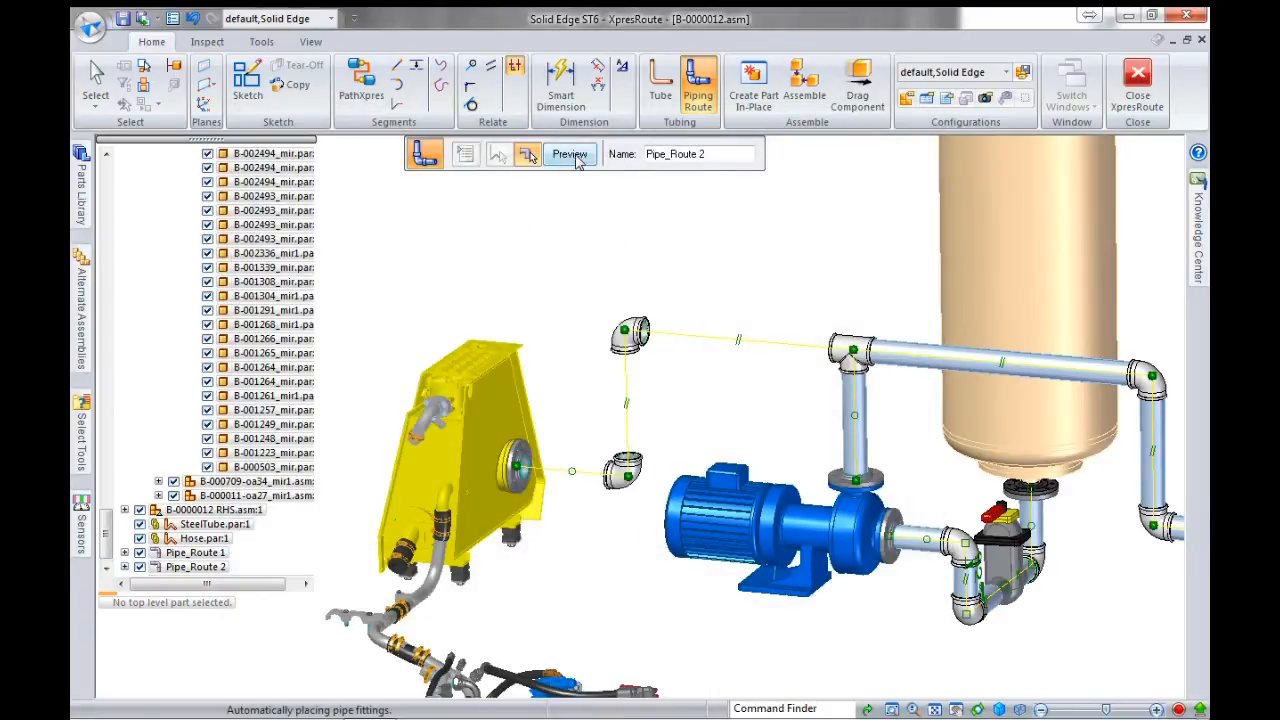
click(572, 156)
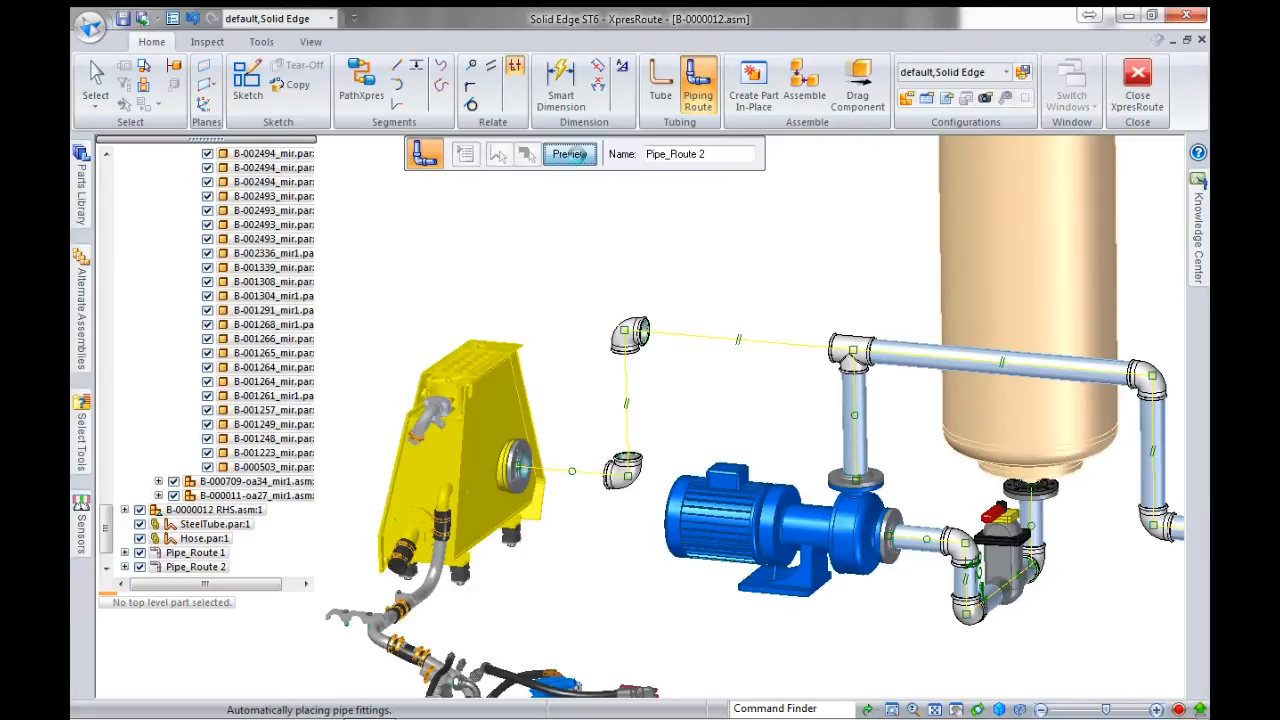
click(572, 155)
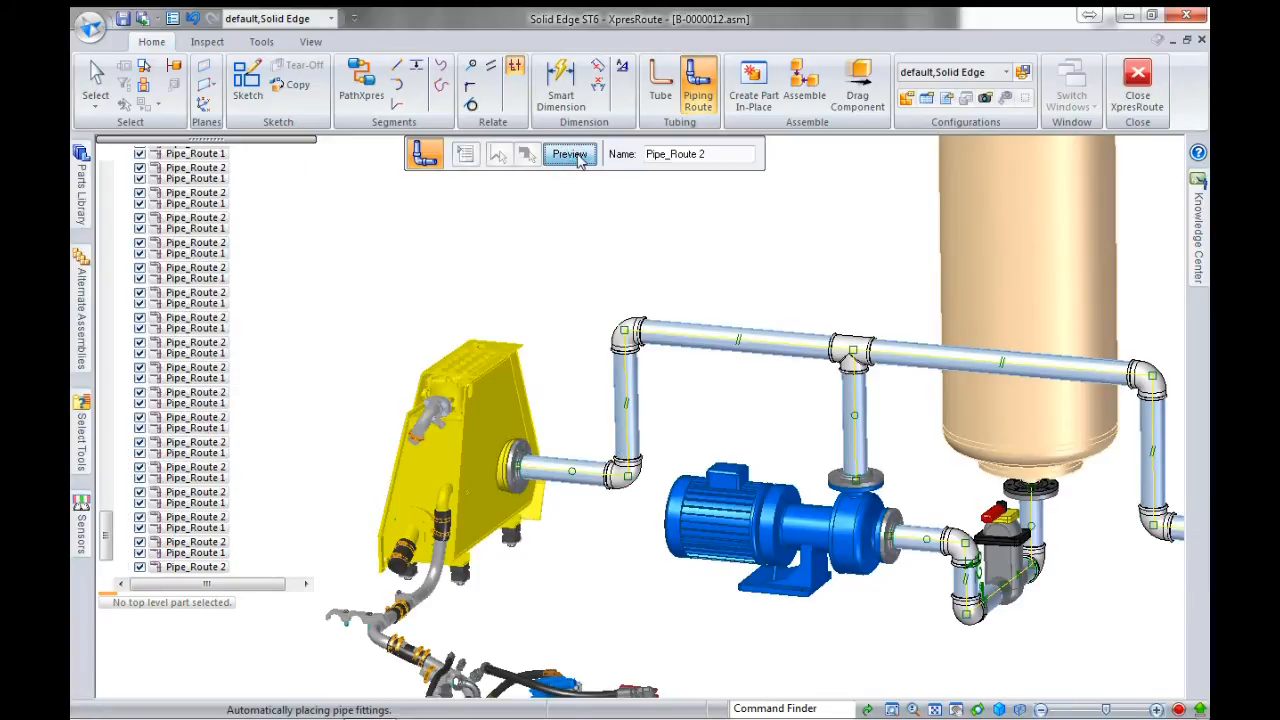
- Dimension the lower pipe run from the elbow to the gate valve and set its length to 500 mm
middle_drag(593, 291, 553, 292)
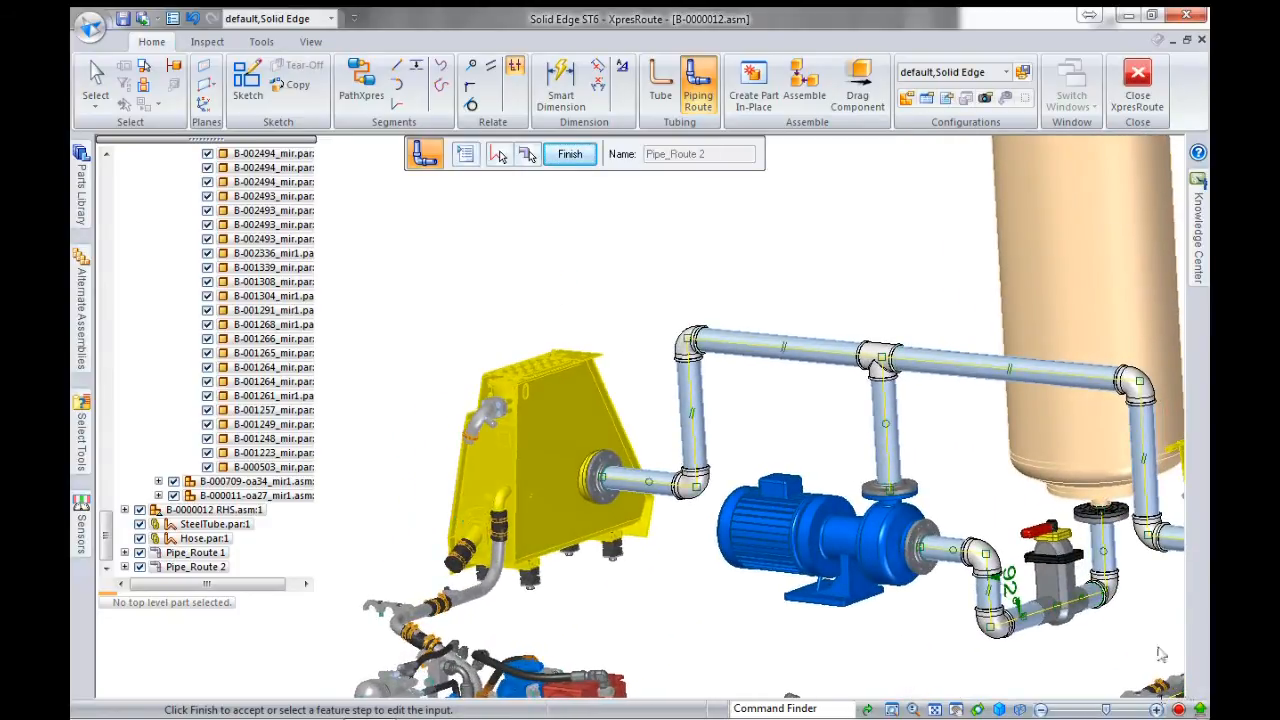
scroll(1150, 640, up, 2)
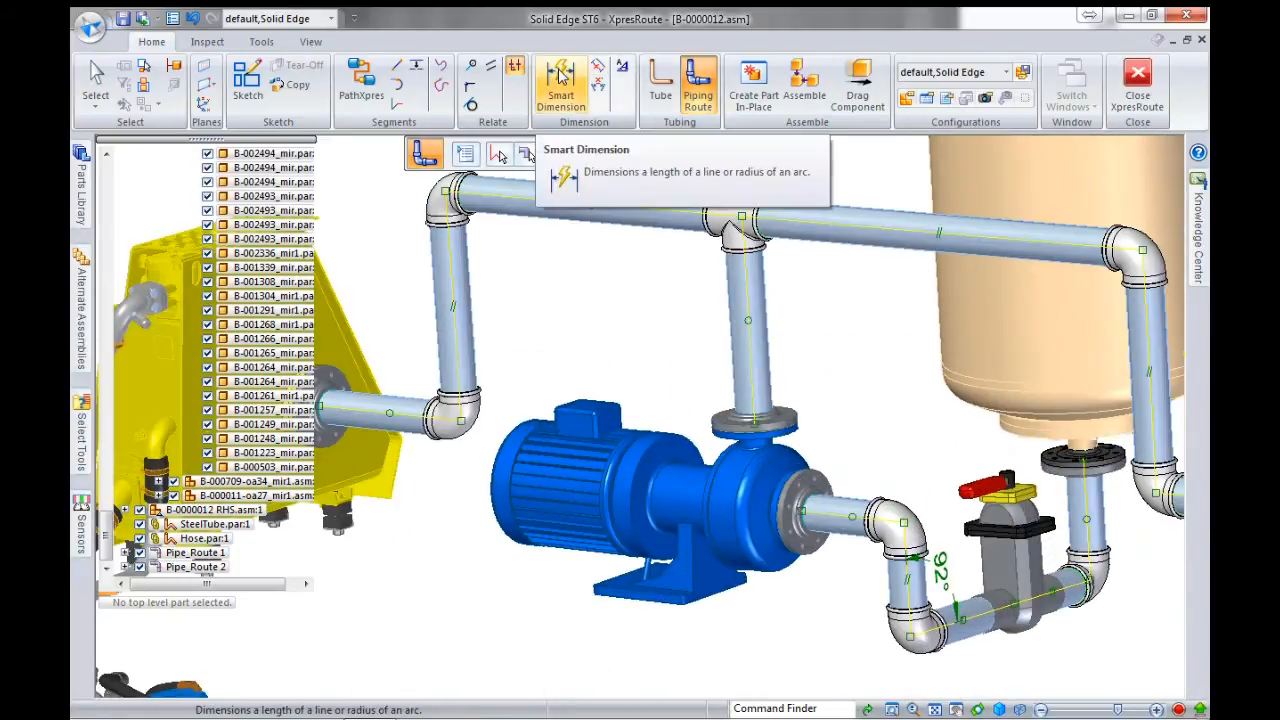
click(560, 78)
click(985, 625)
click(1032, 666)
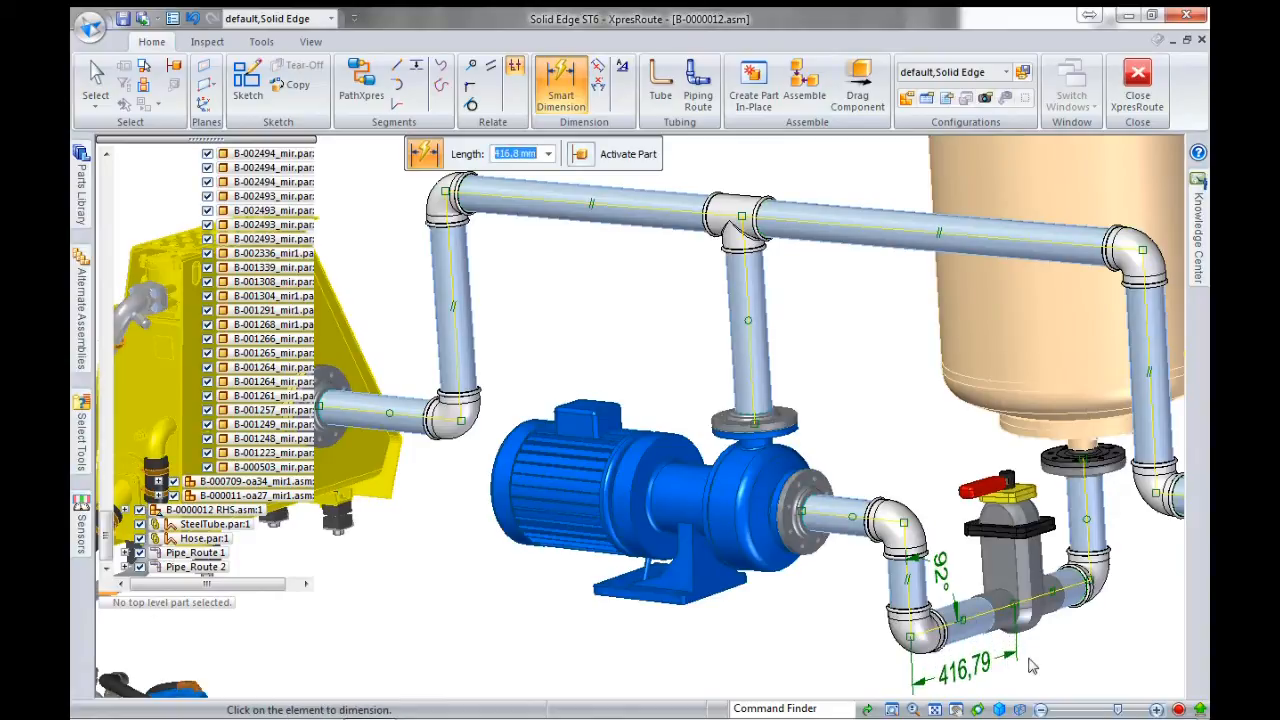
text(500)
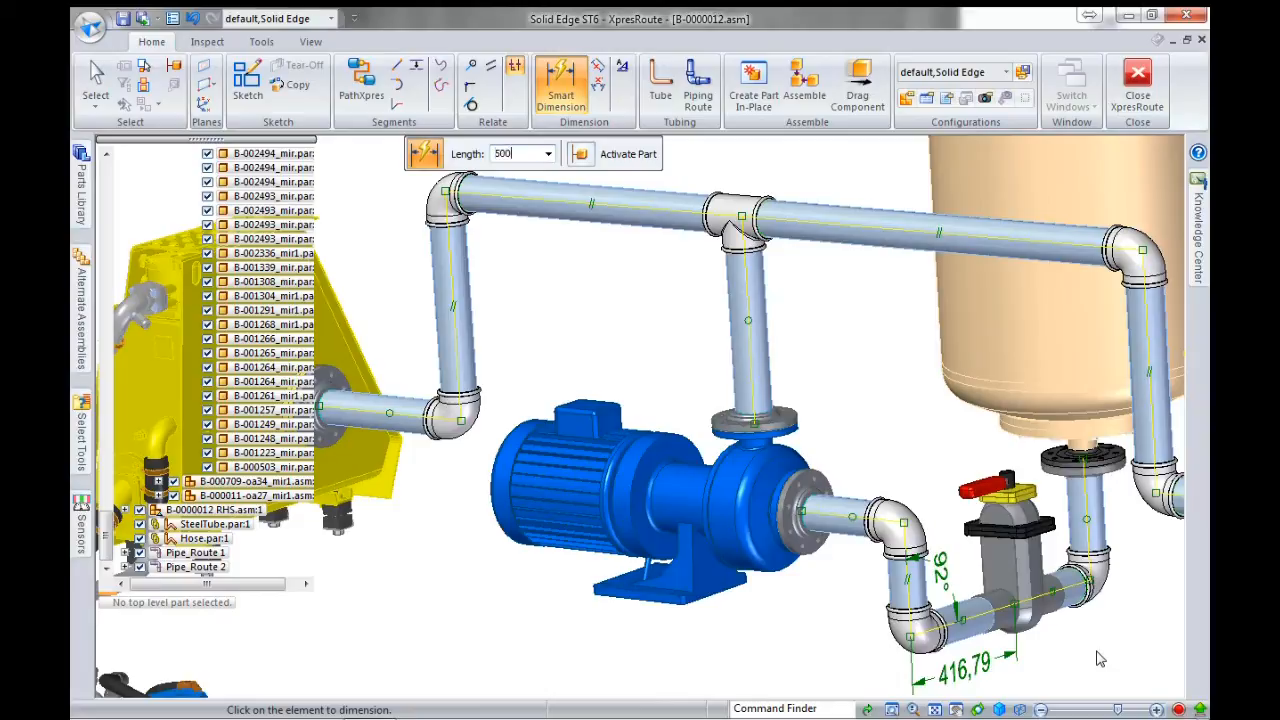
key(Return)
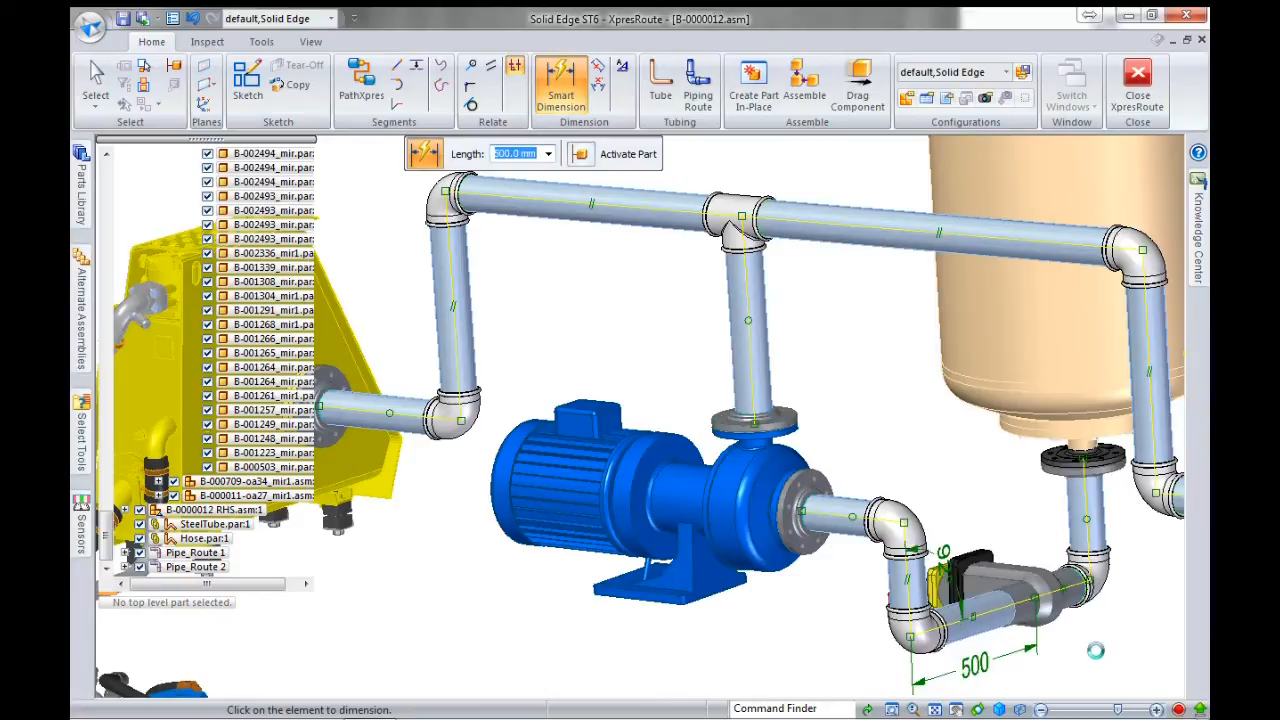
key(Escape)
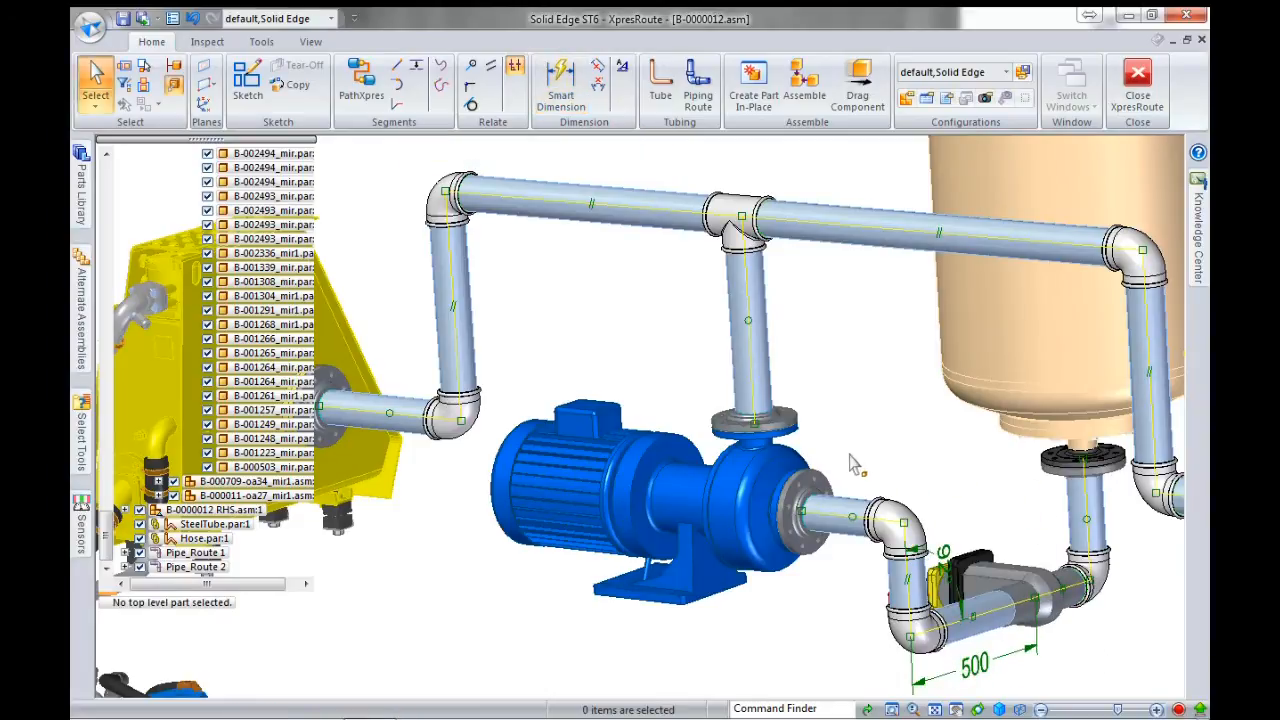
- Set the Vertical_Tank's -600 mm offset relationship with SingleStagePump to -800 mm
scroll(848, 462, down, 5)
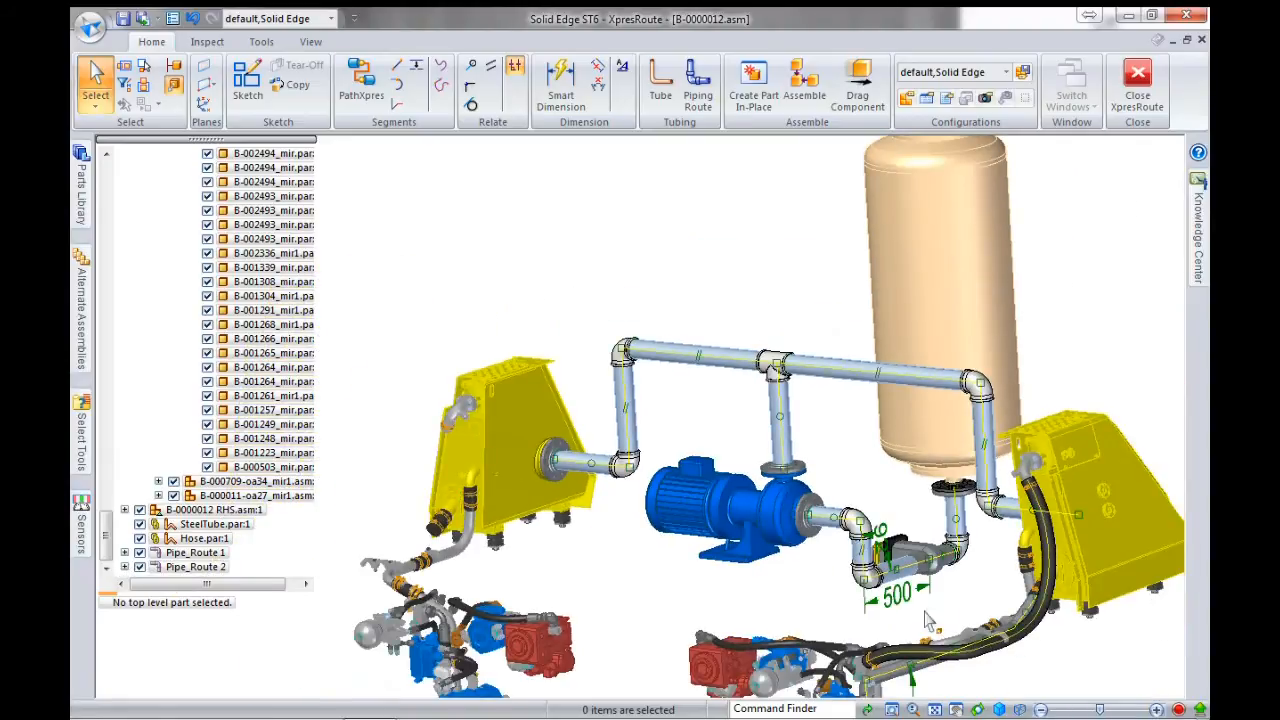
scroll(940, 610, up, 2)
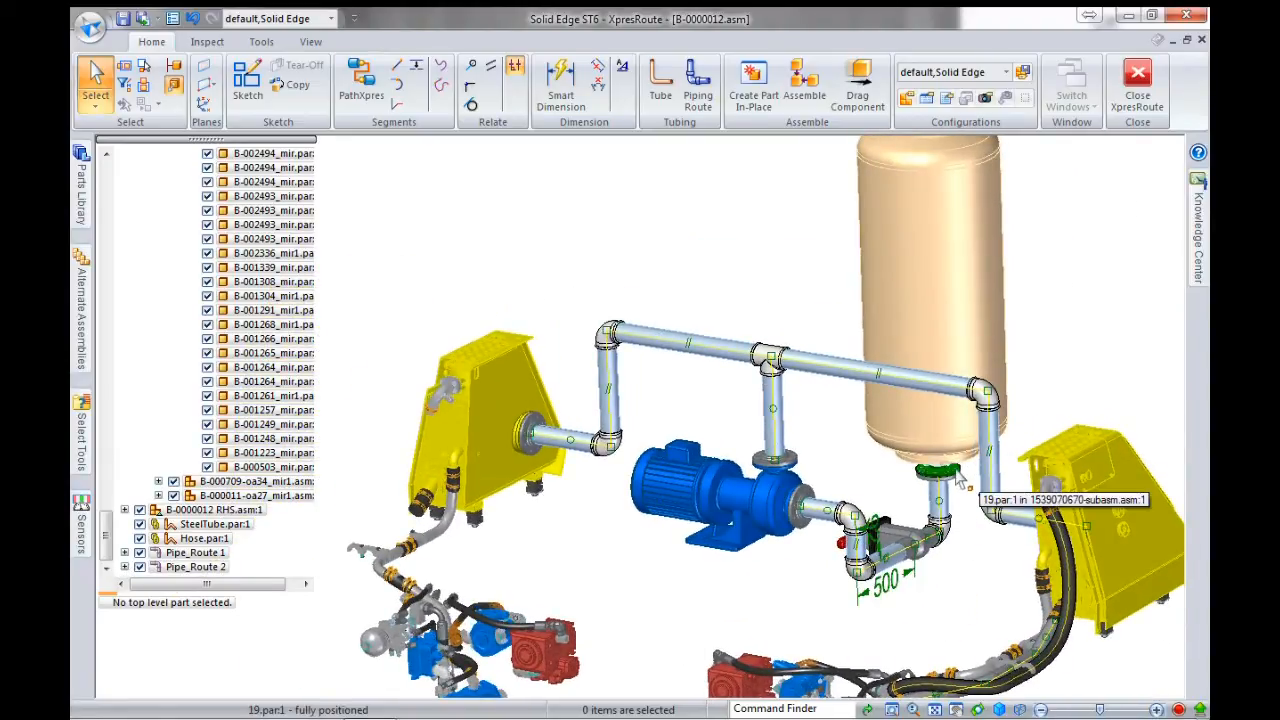
drag(105, 528, 140, 170)
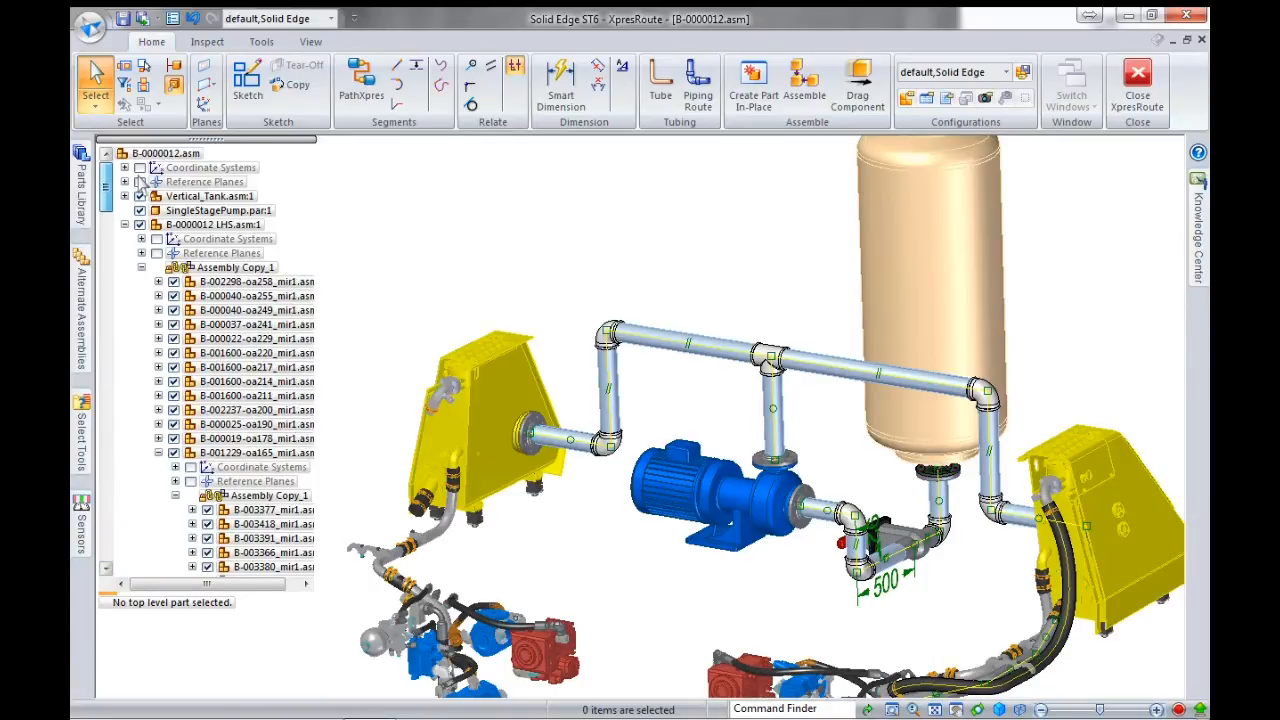
click(124, 224)
click(165, 198)
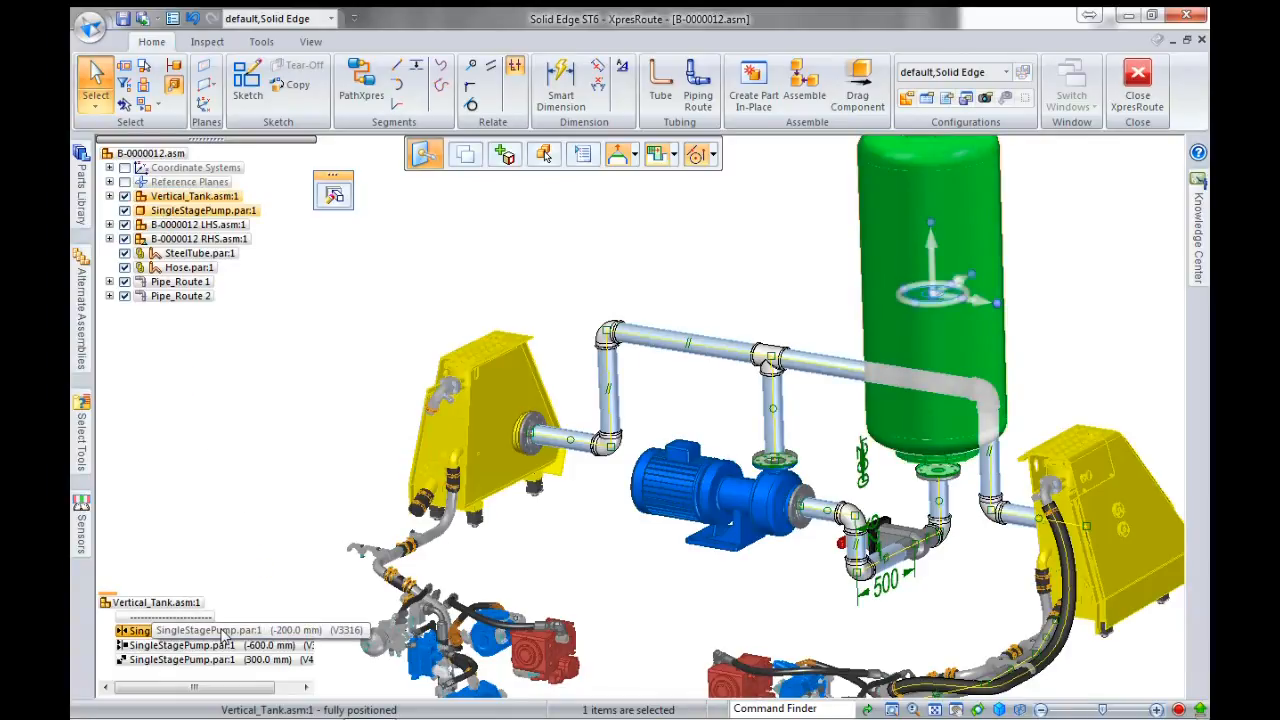
click(230, 645)
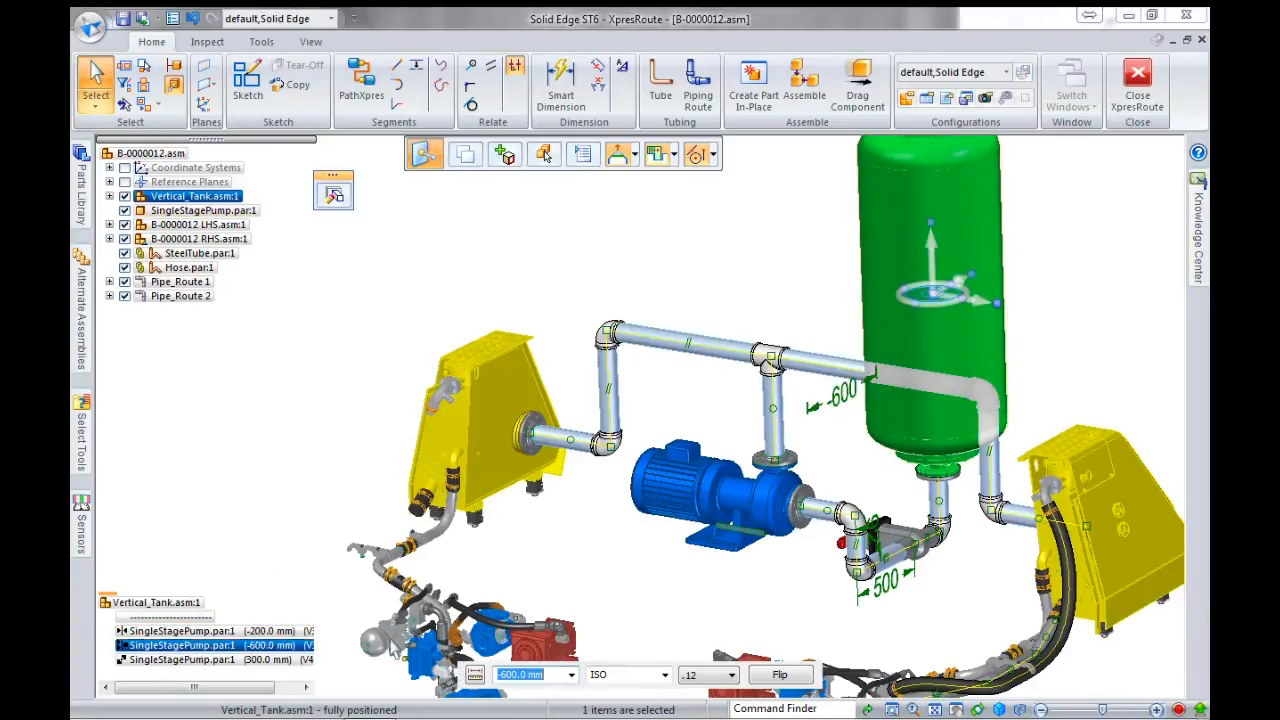
text(-)
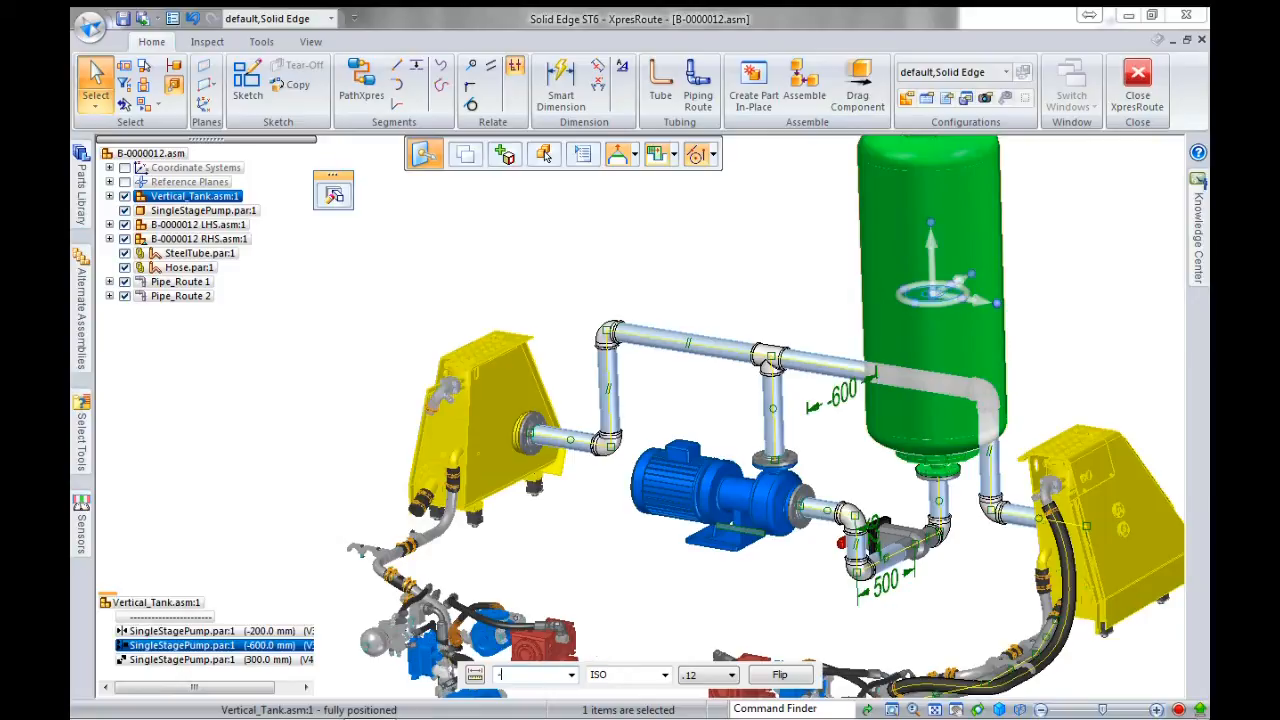
text(800)
key(Return)
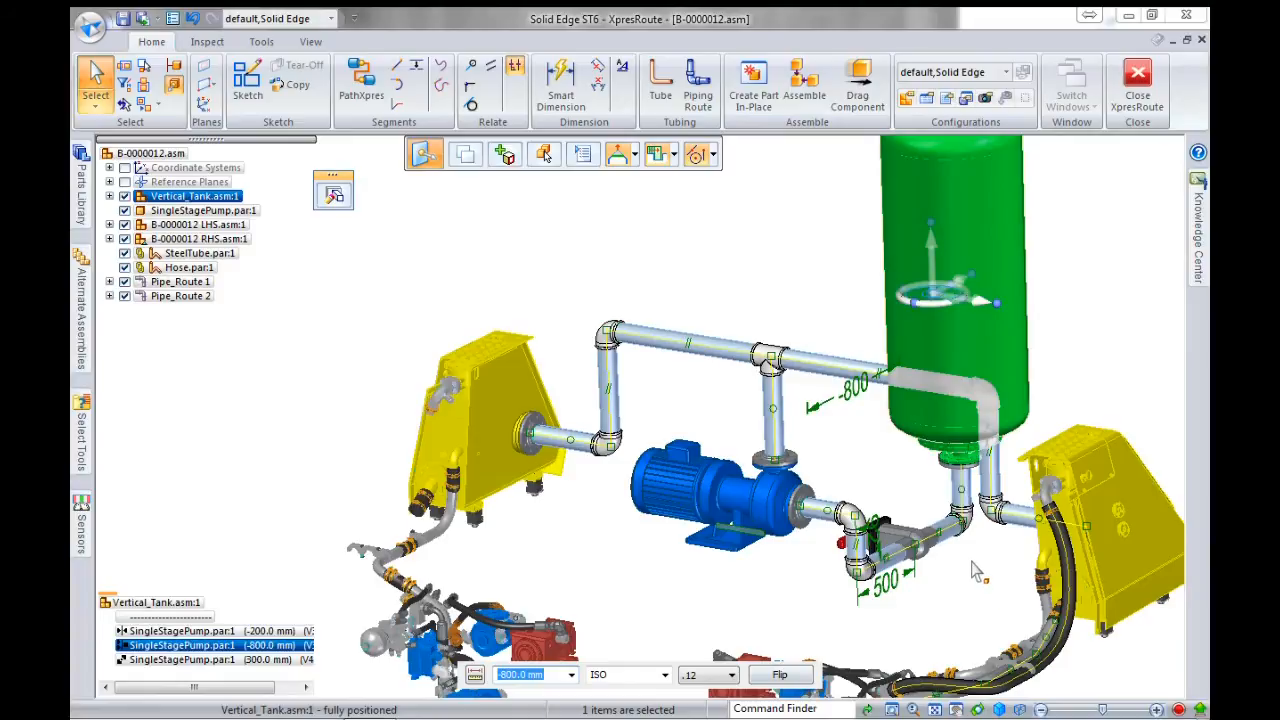
scroll(970, 560, up, 3)
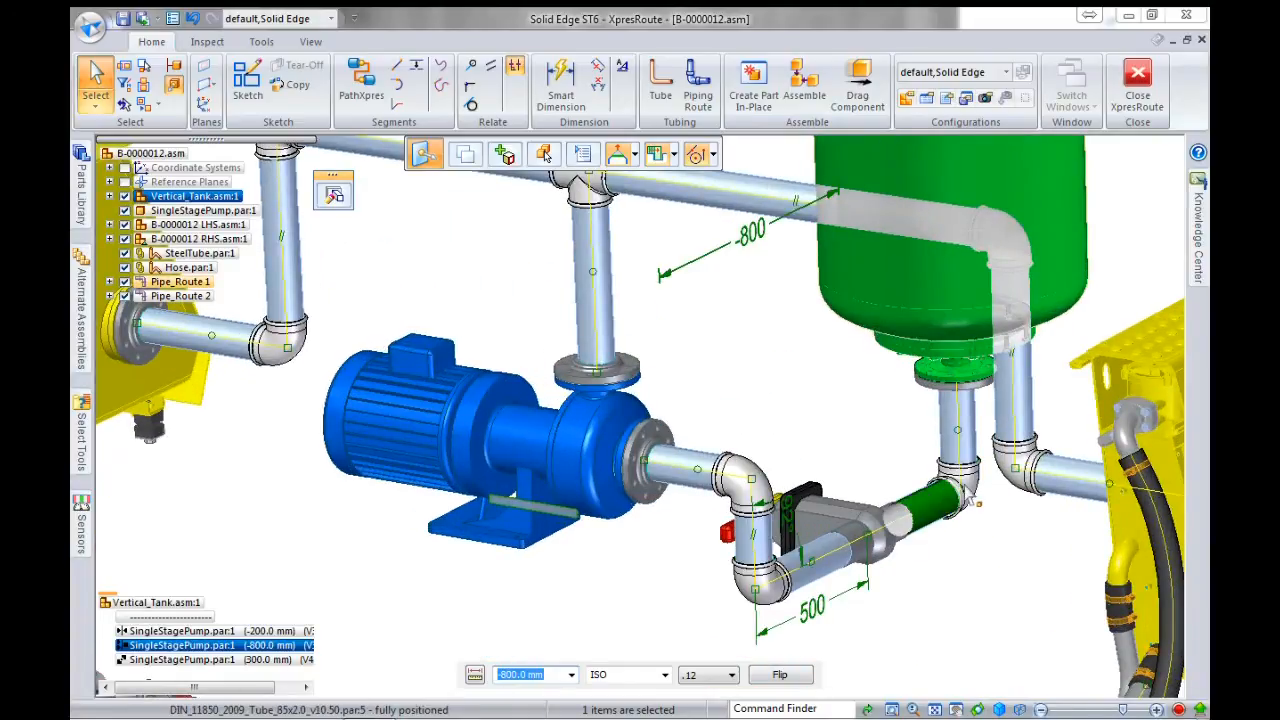
click(962, 588)
scroll(962, 588, down, 2)
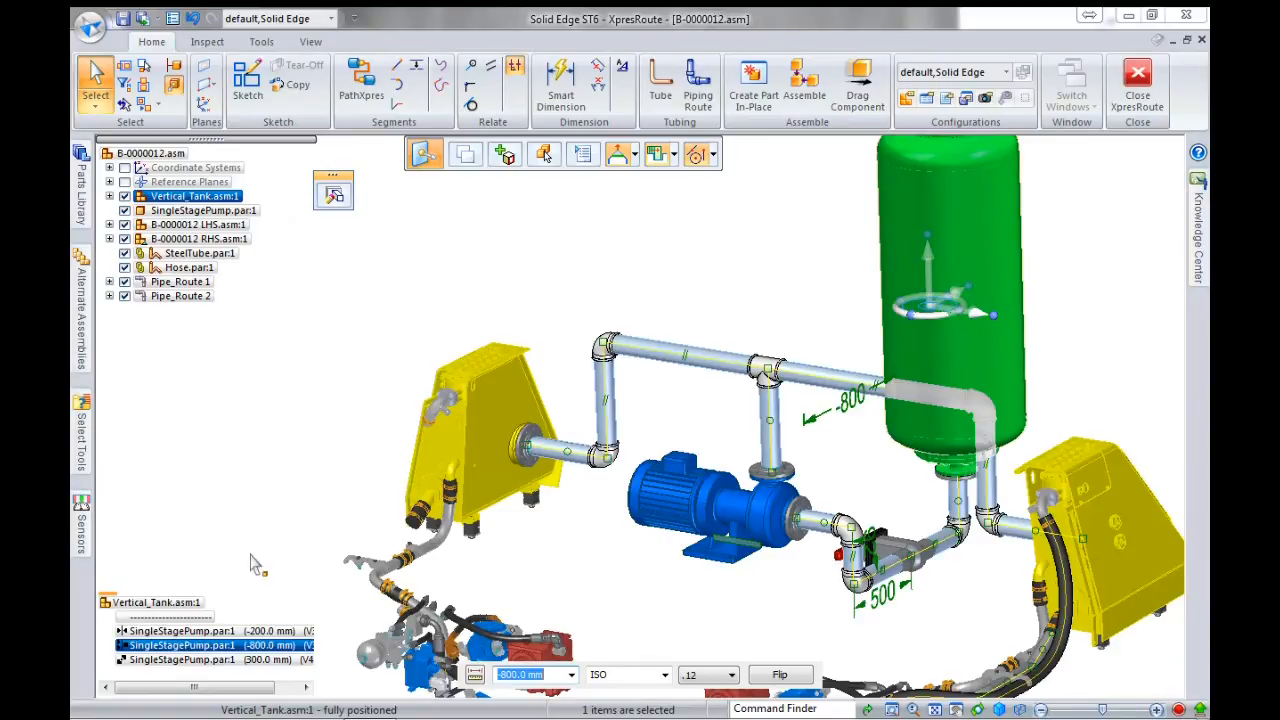
click(224, 634)
click(220, 660)
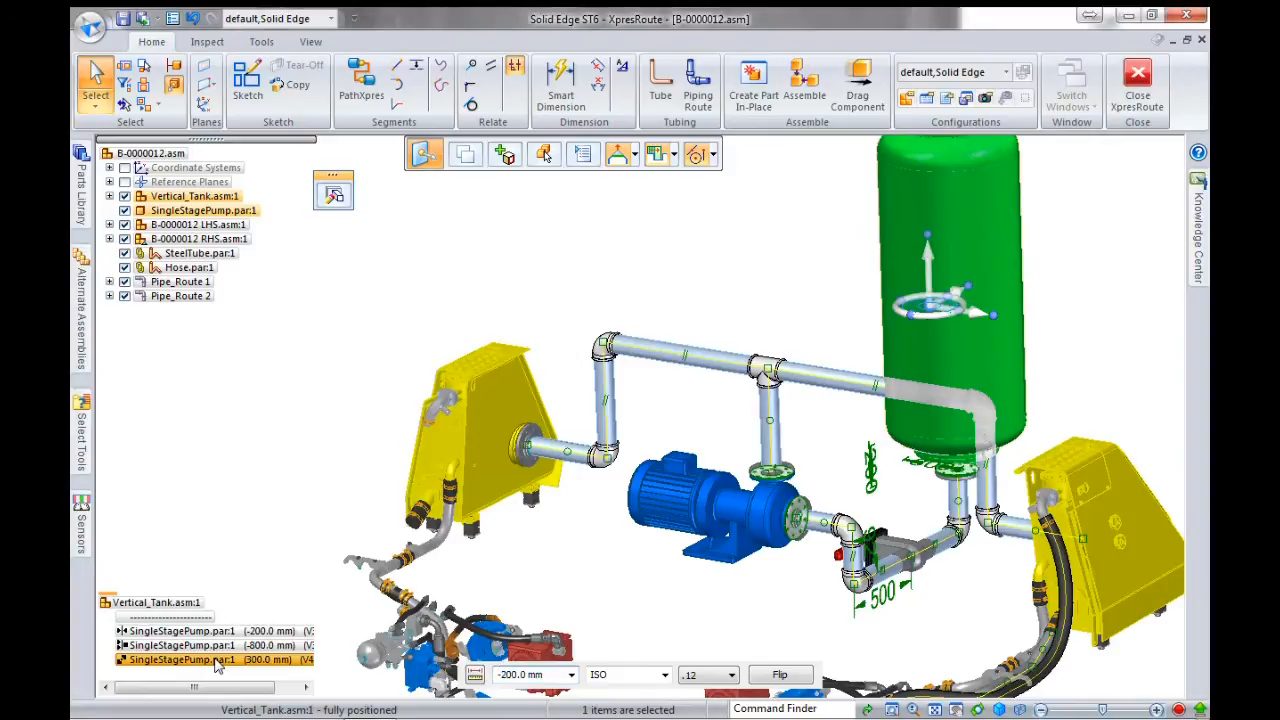
click(927, 490)
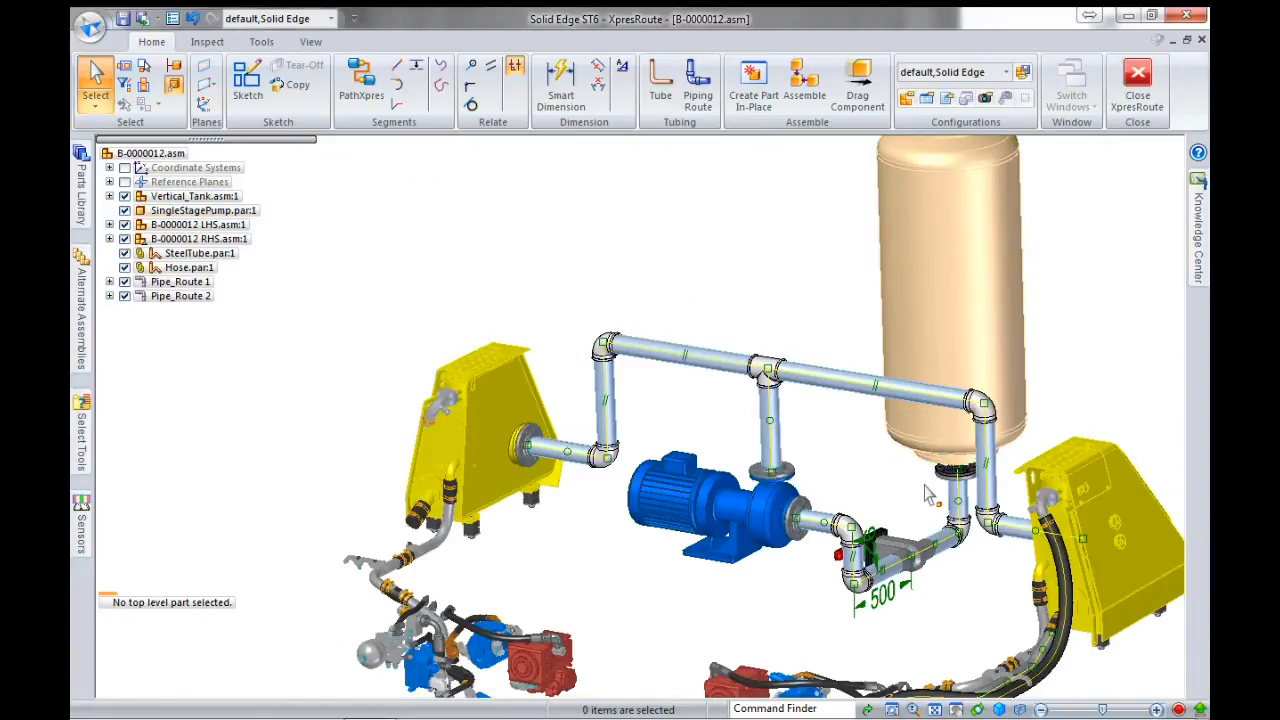
- Set the Vertical_Tank's 300 mm relationship with SingleStagePump to 400 mm and deselect the tank
click(178, 197)
click(238, 661)
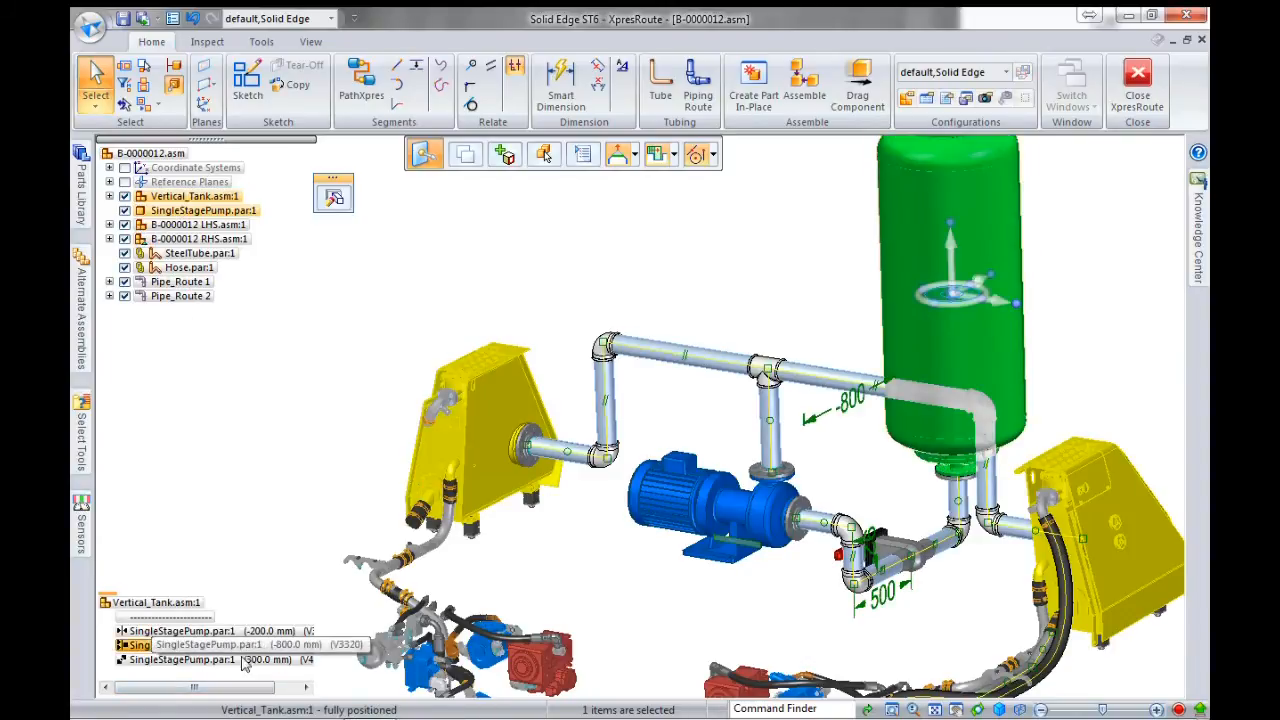
text(400)
key(Return)
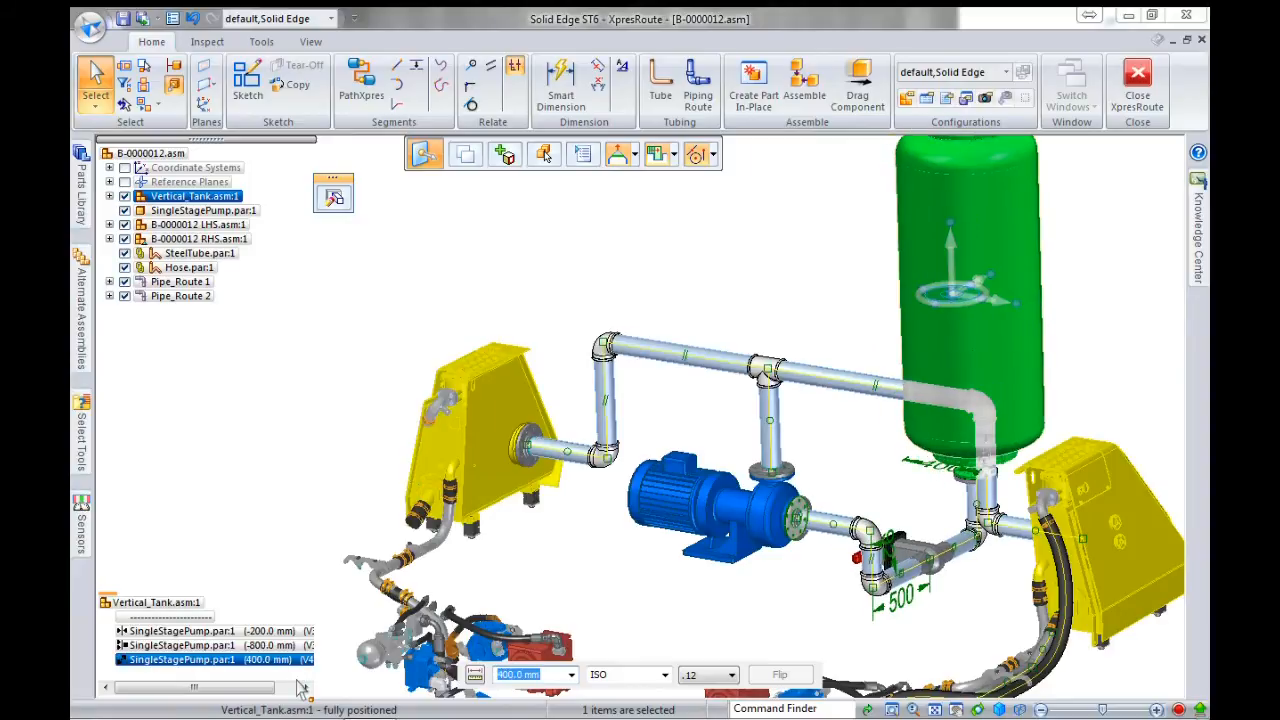
scroll(520, 235, down, 2)
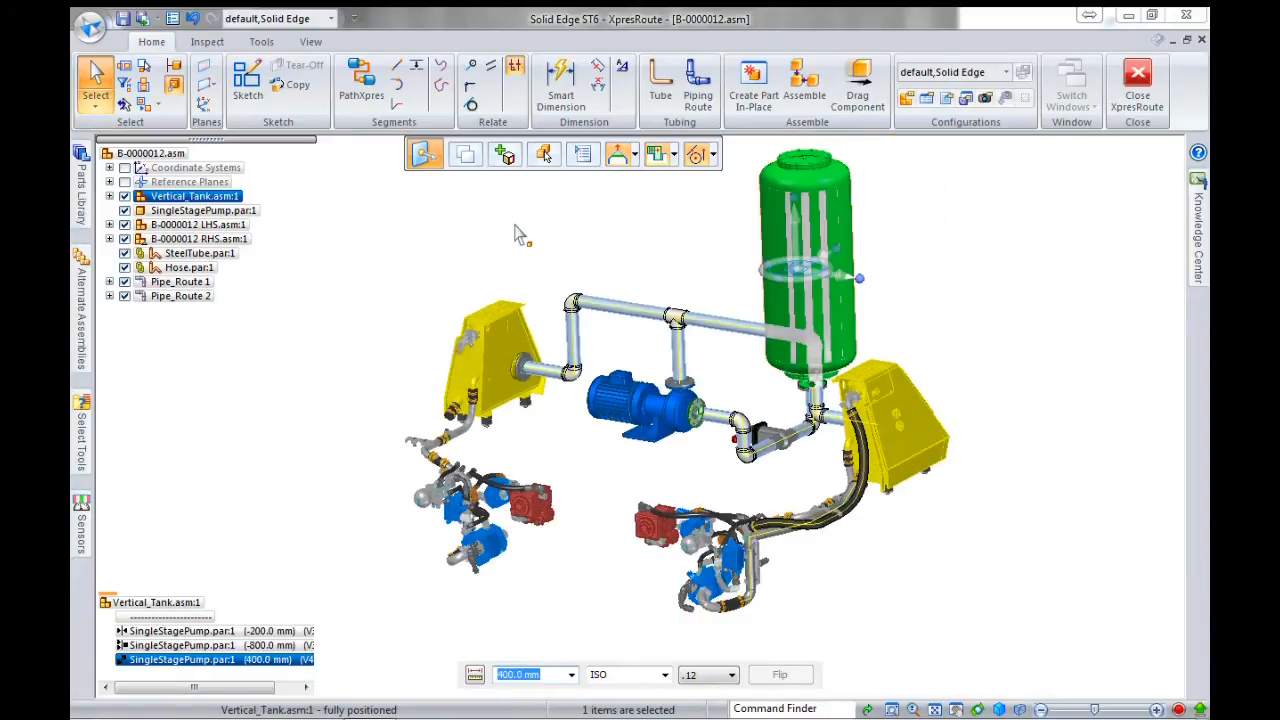
click(852, 562)
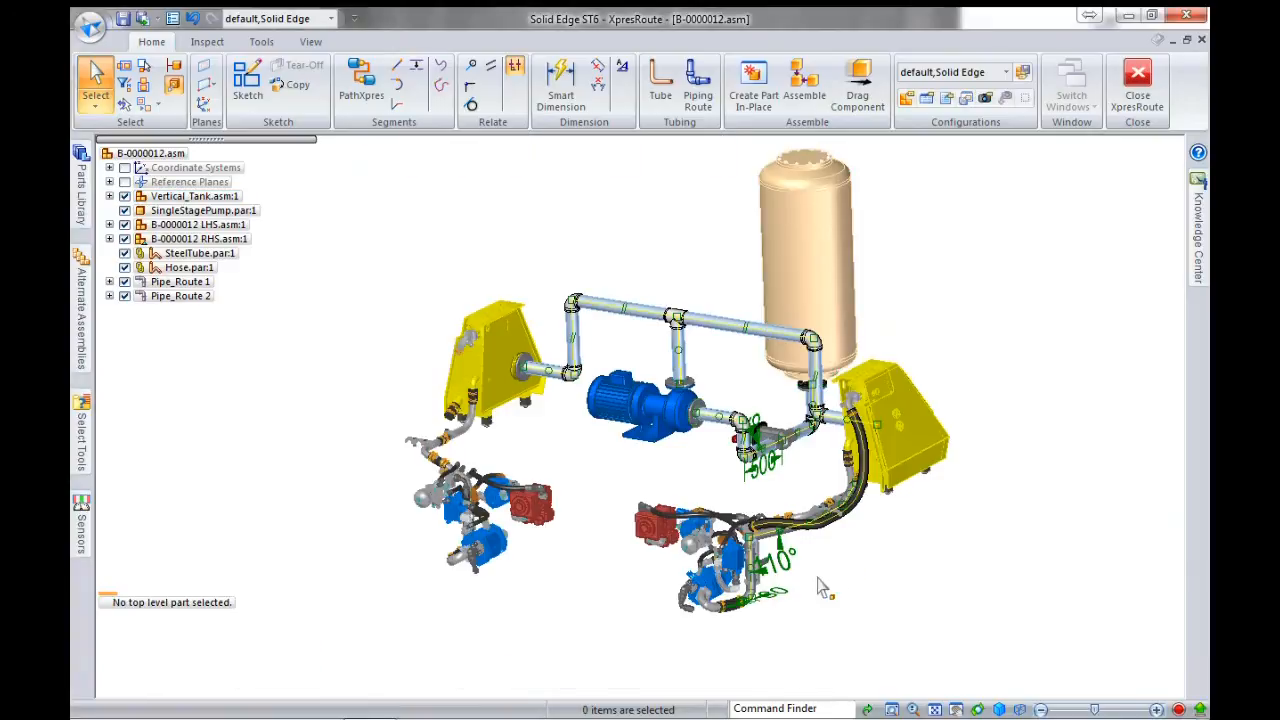
- Close the XpresRoute environment and return to the assembly
middle_drag(826, 568, 856, 595)
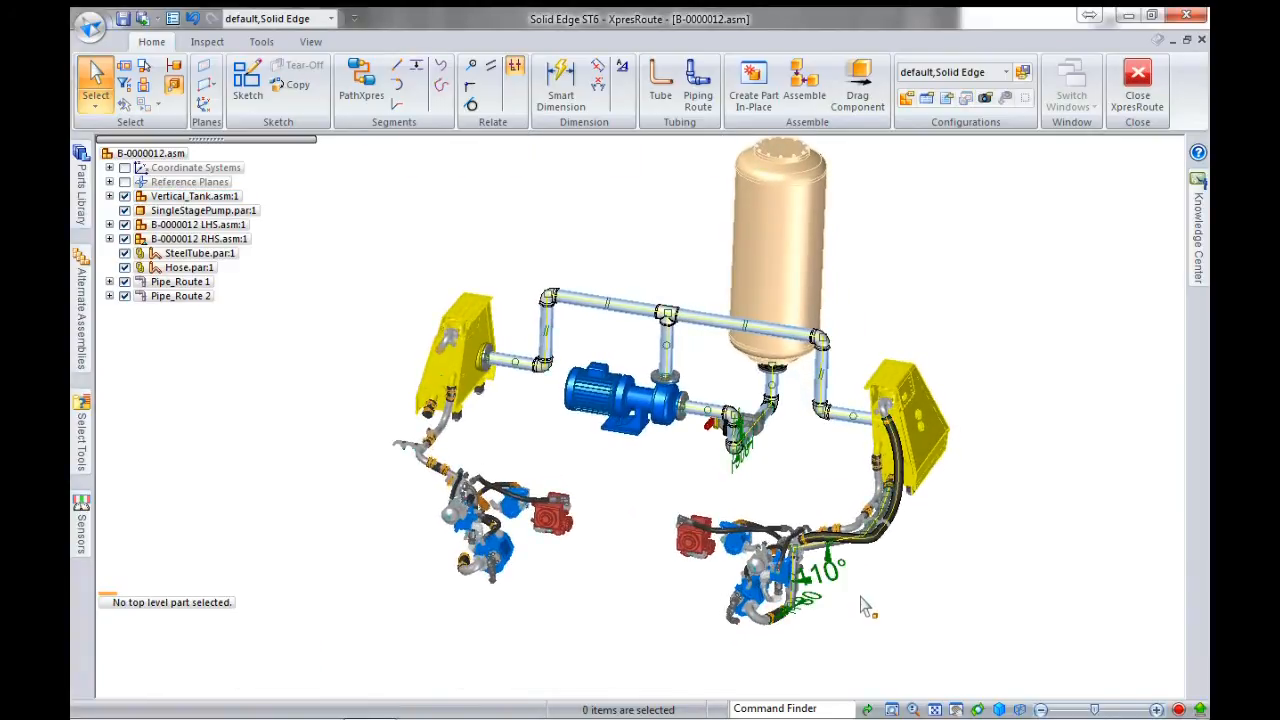
scroll(857, 595, up, 1)
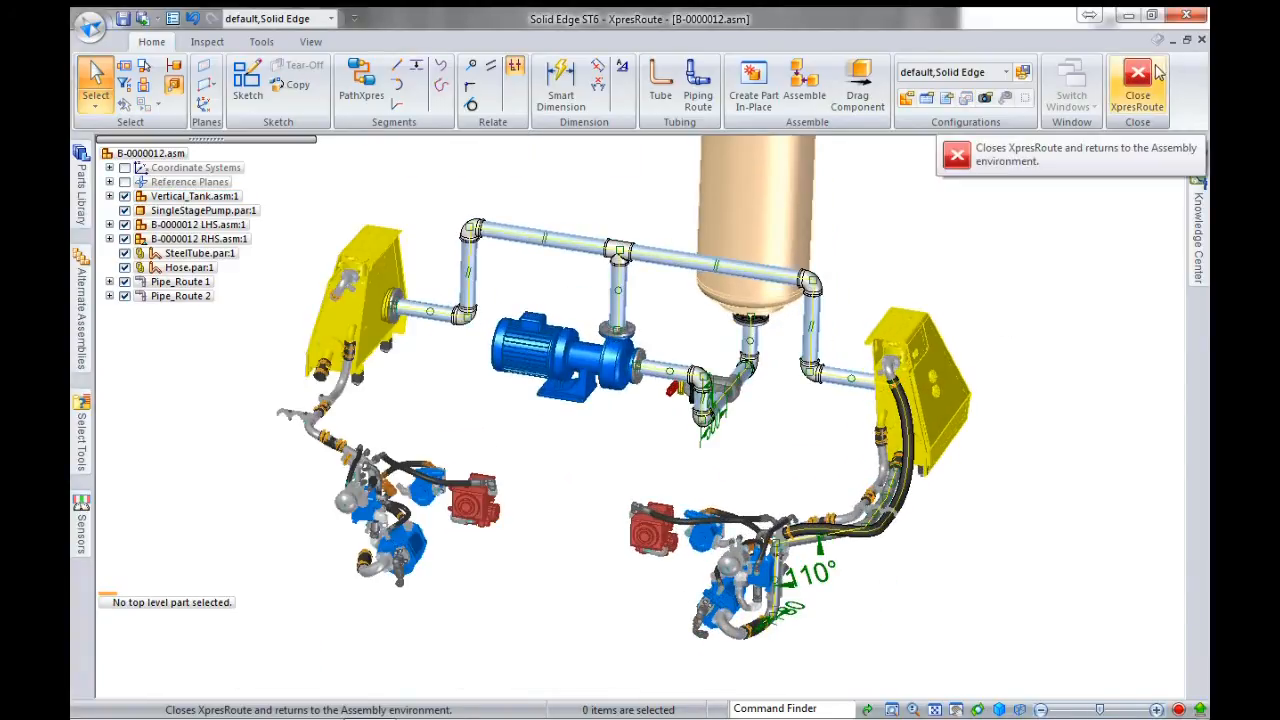
click(1125, 80)
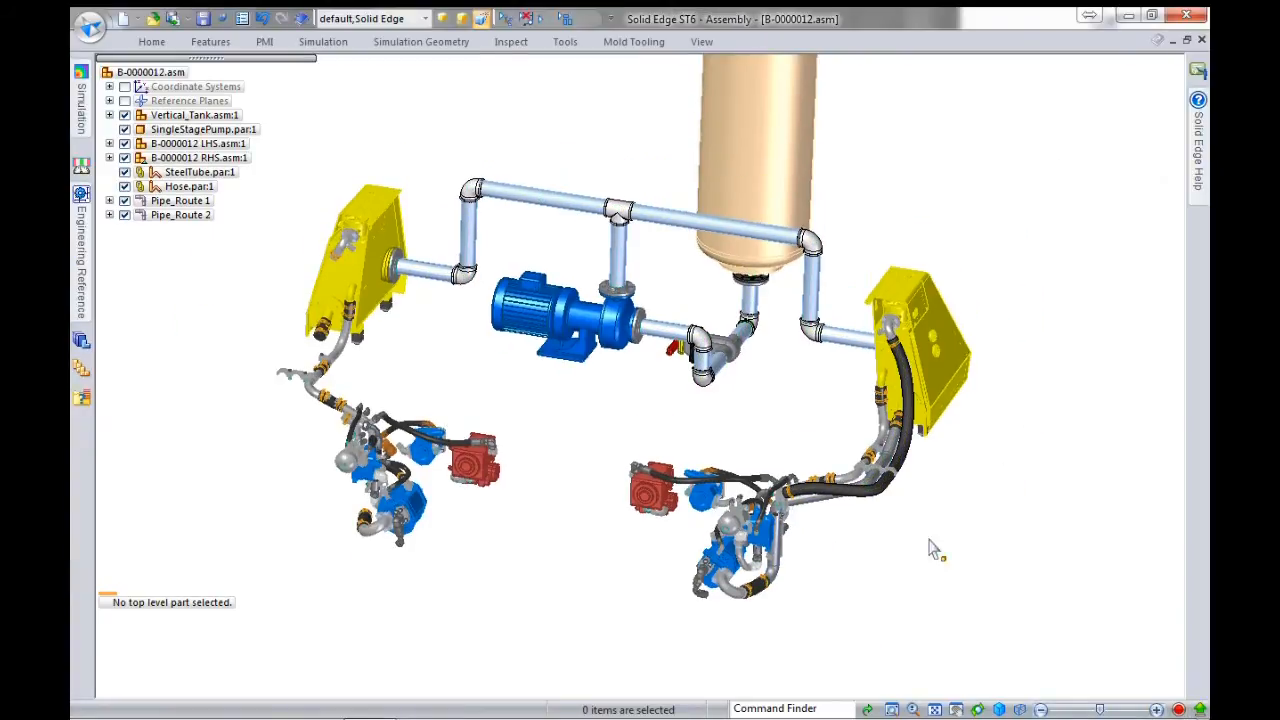
- Select Hose.par and SteelTube.par and start mirroring these two components
scroll(846, 535, up, 2)
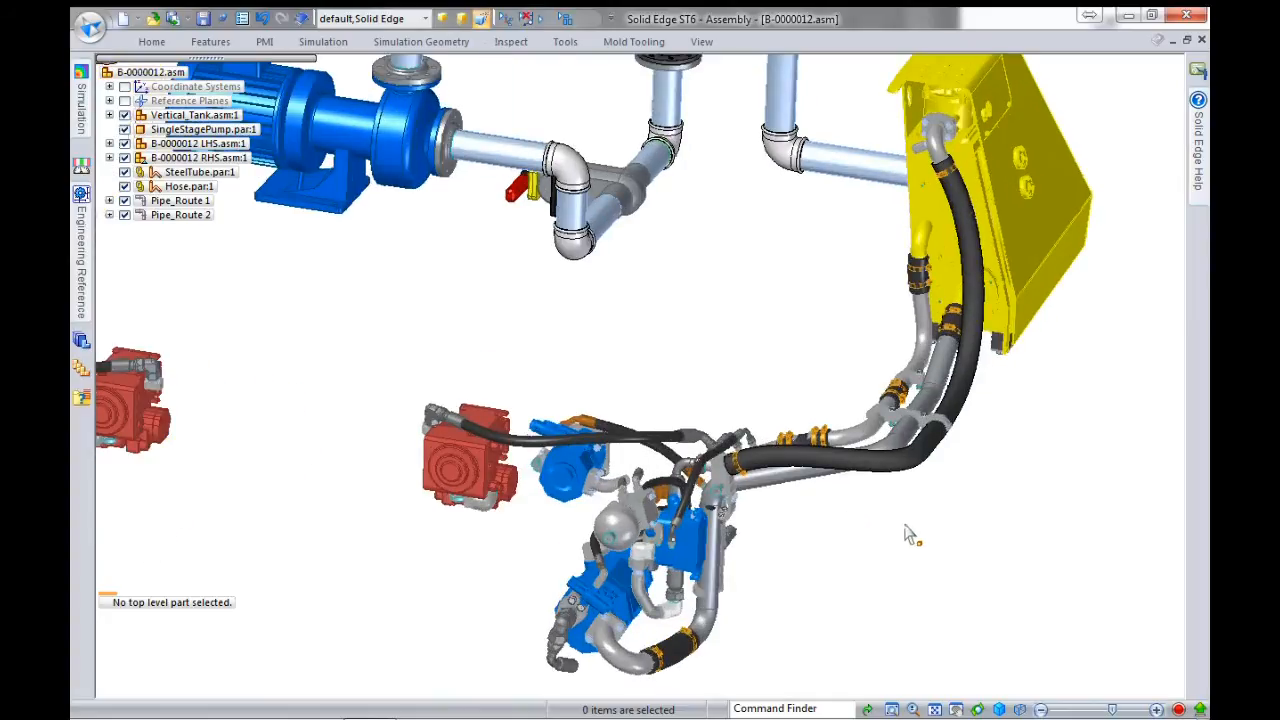
click(906, 437)
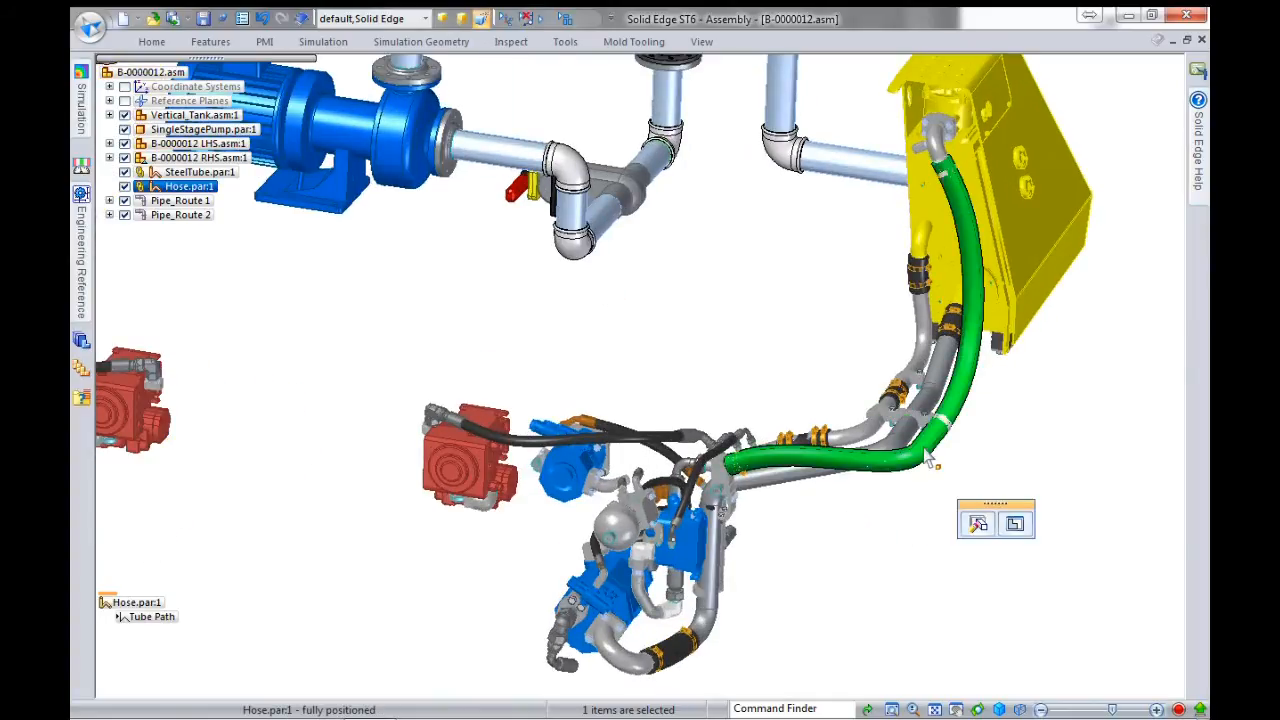
ctrl+click(906, 437)
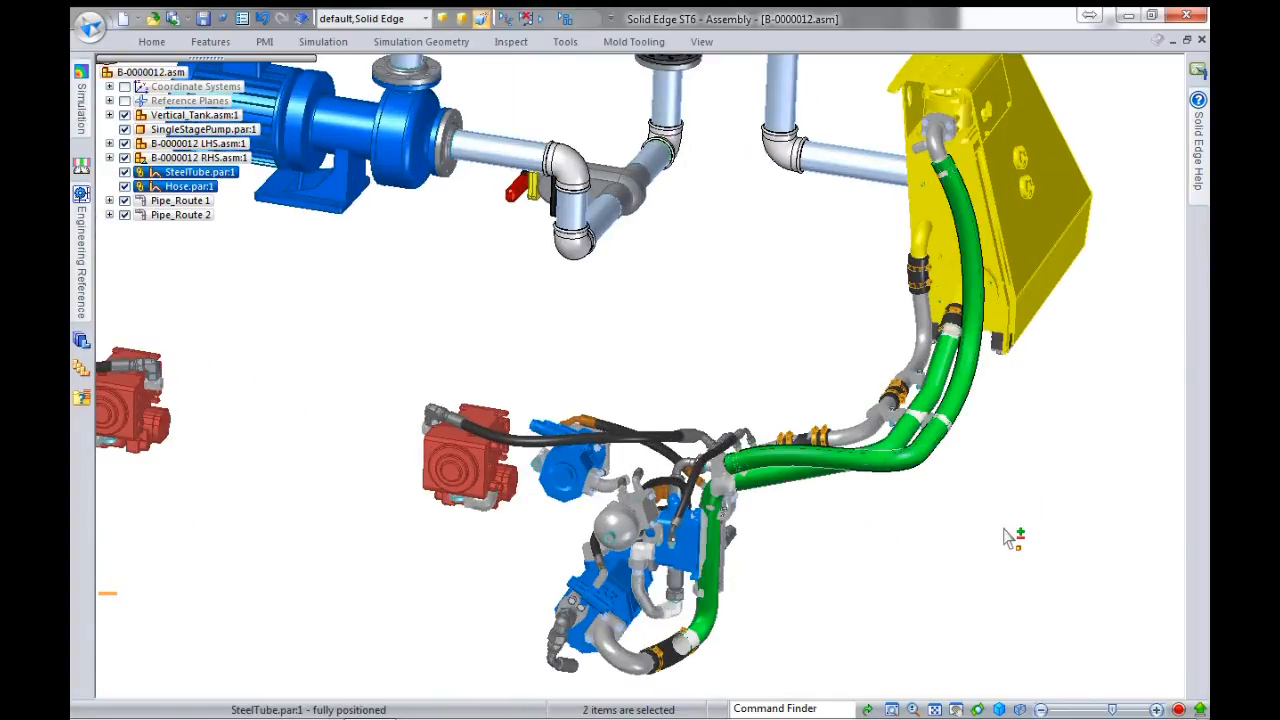
scroll(1011, 534, down, 2)
scroll(1011, 534, down, 1)
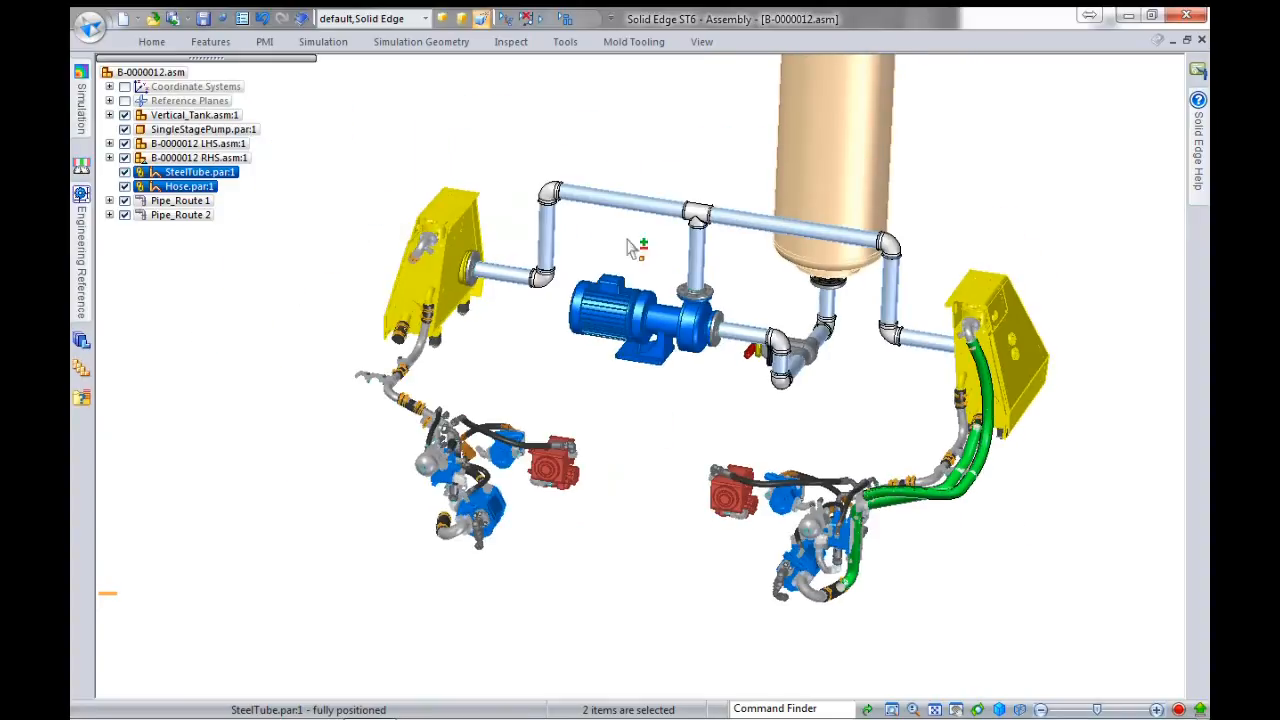
click(152, 42)
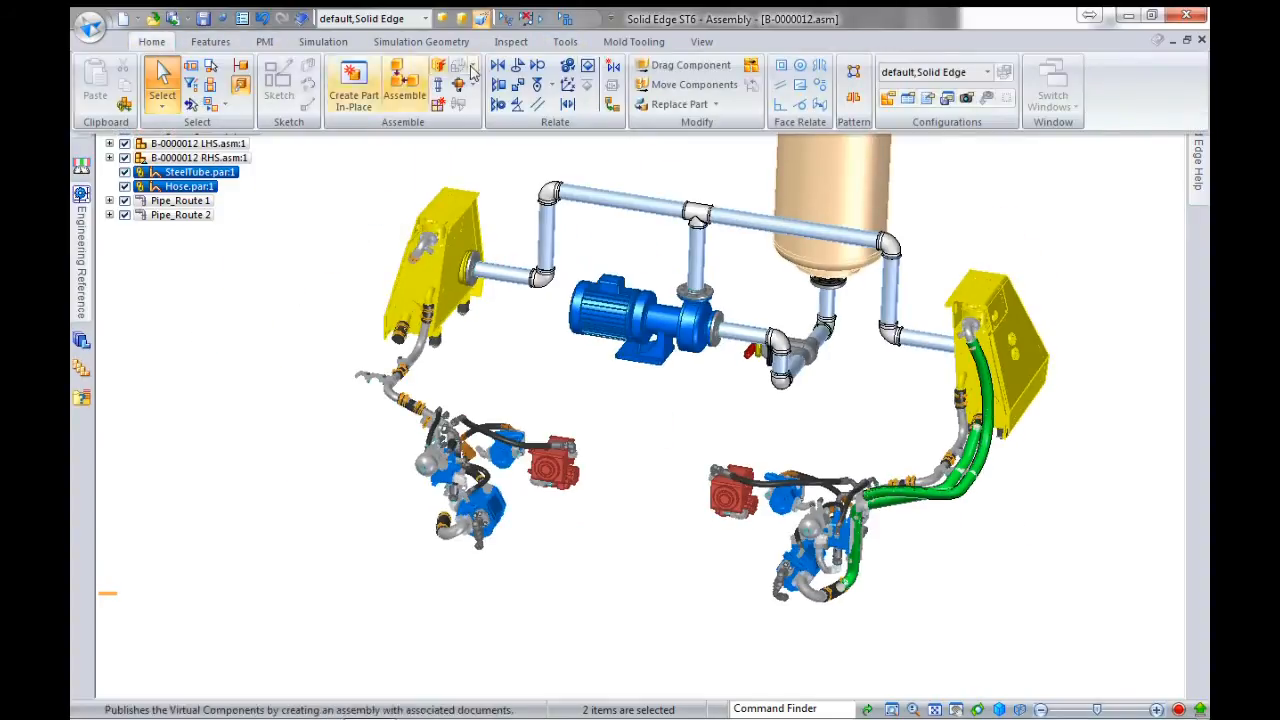
click(855, 101)
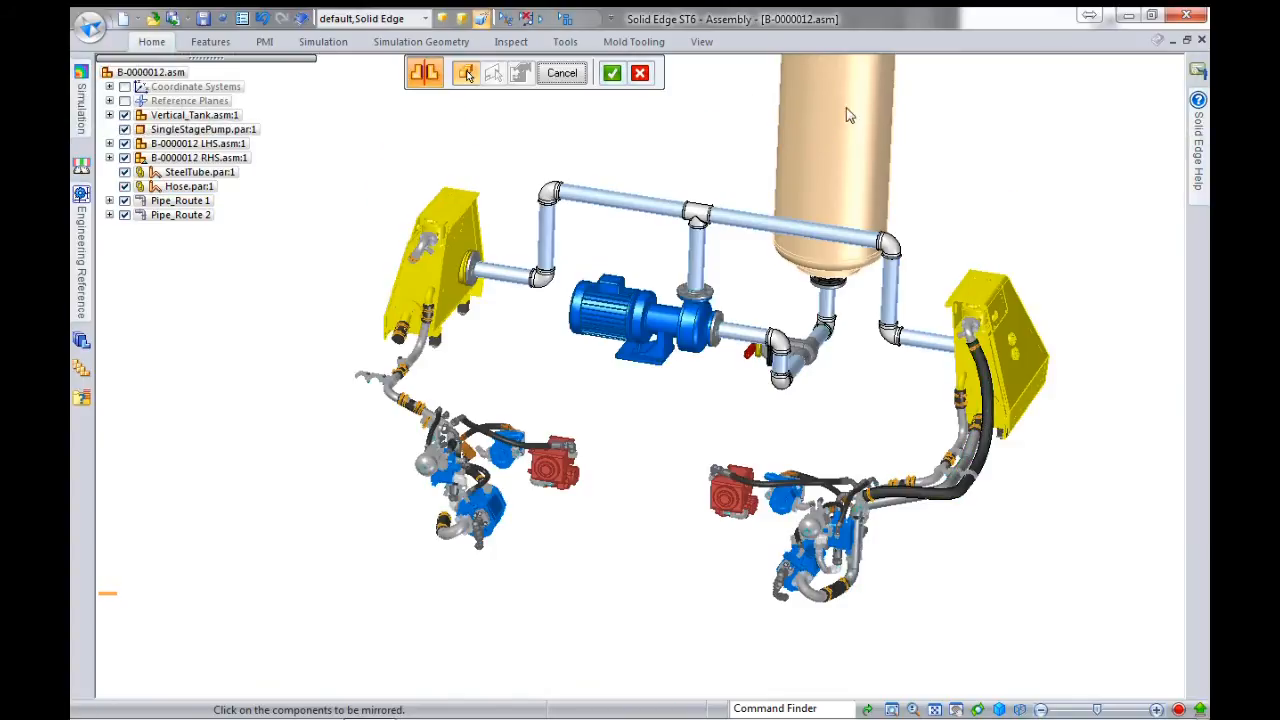
mouse_move(676, 411)
middle_down()
mouse_move(674, 457)
mouse_move(693, 425)
middle_up()
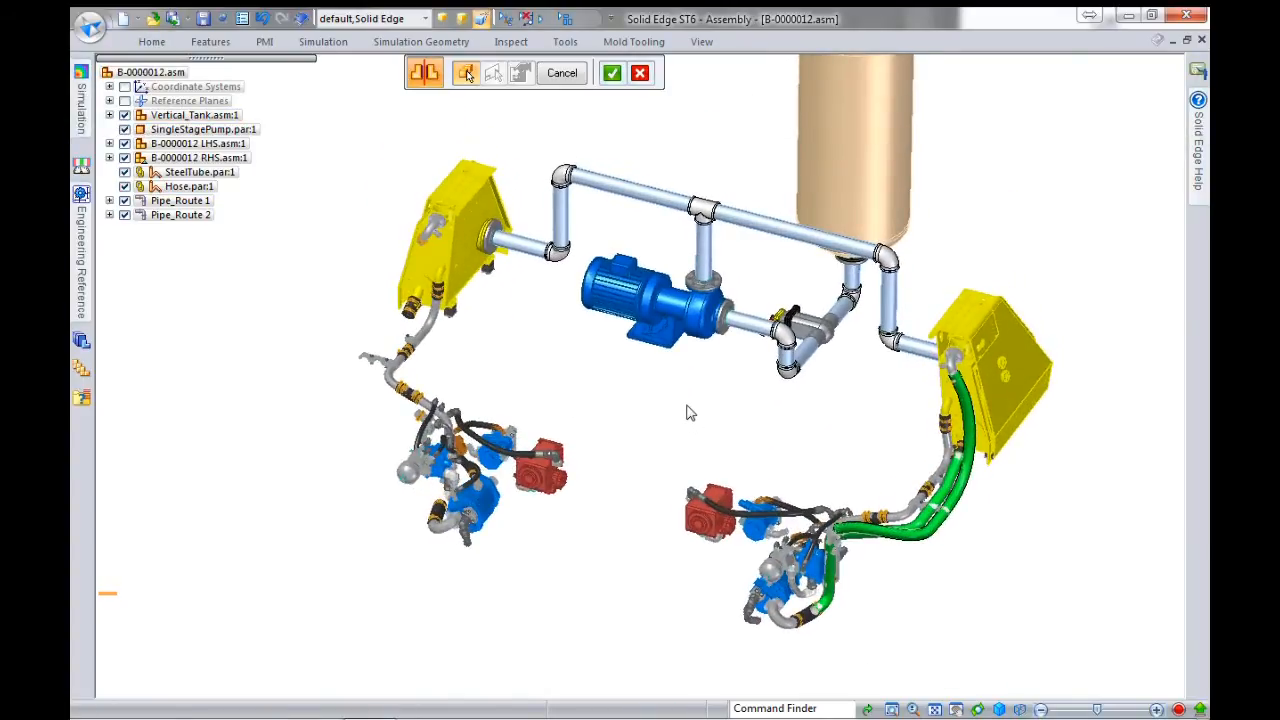
- Show the Front (XZ) and Right (YZ) reference planes, accept the components, and choose Right (YZ) as the mirror plane
click(110, 101)
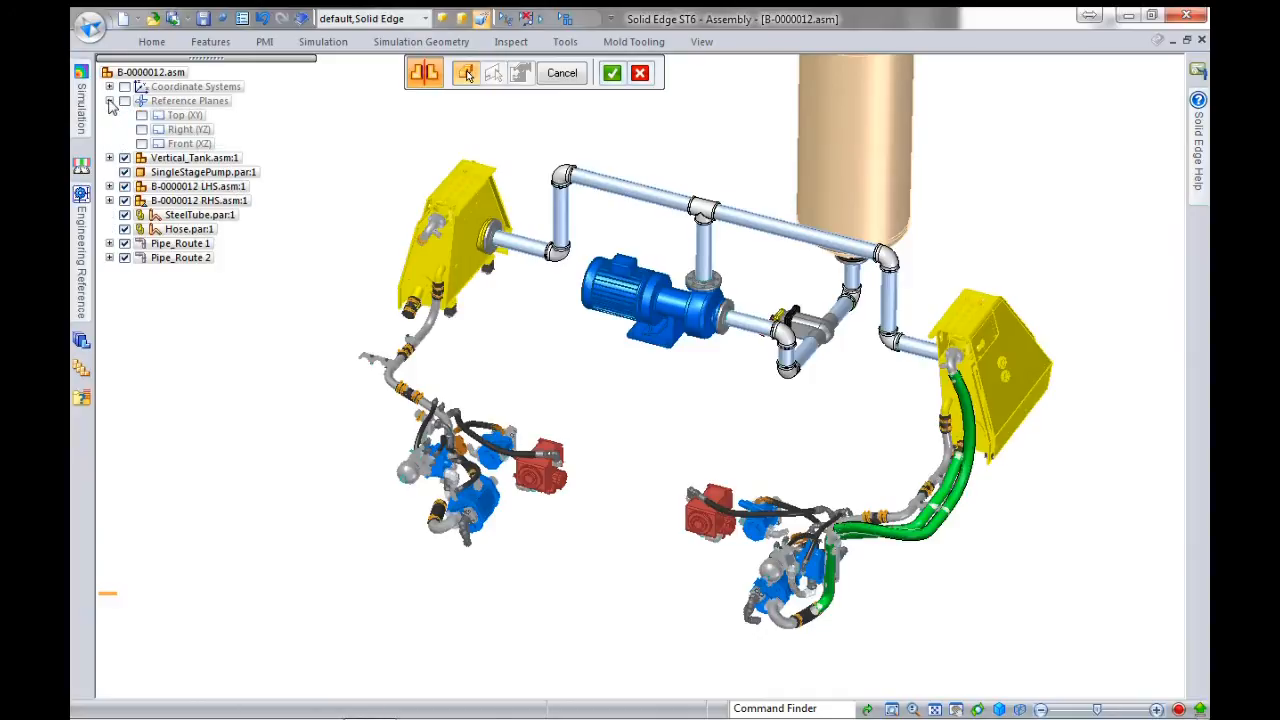
click(142, 144)
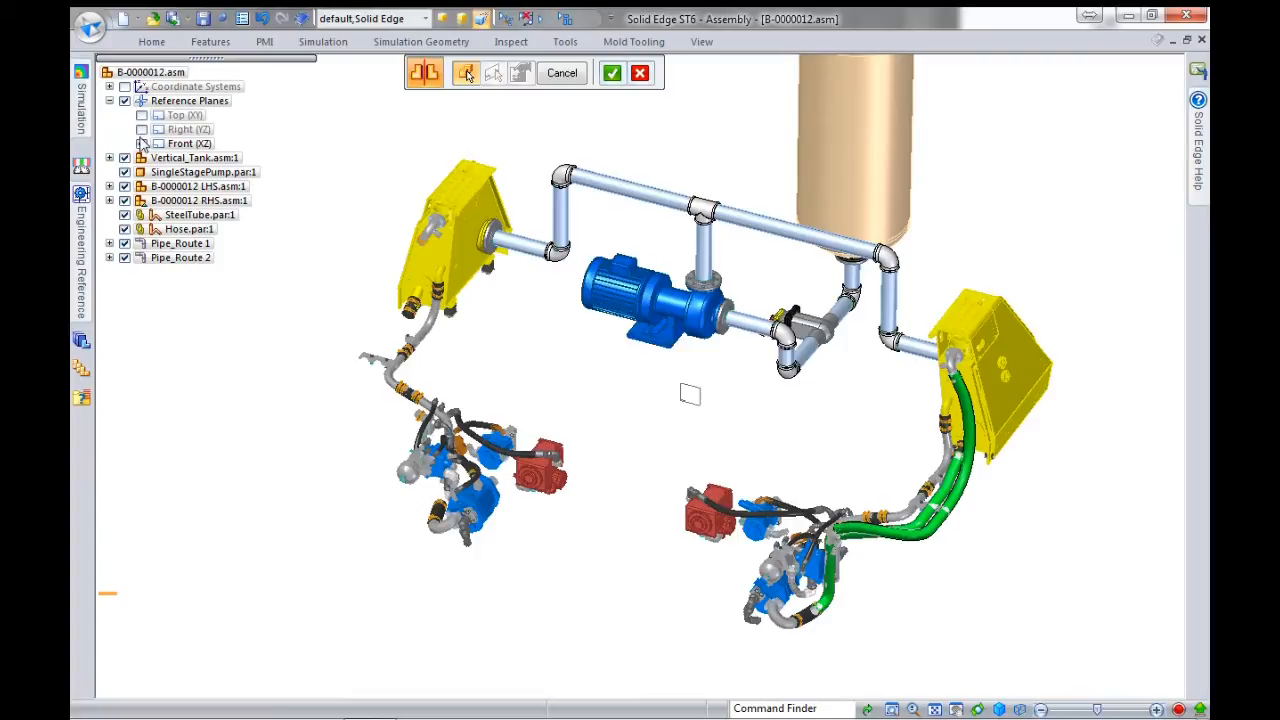
click(142, 129)
right_click(697, 418)
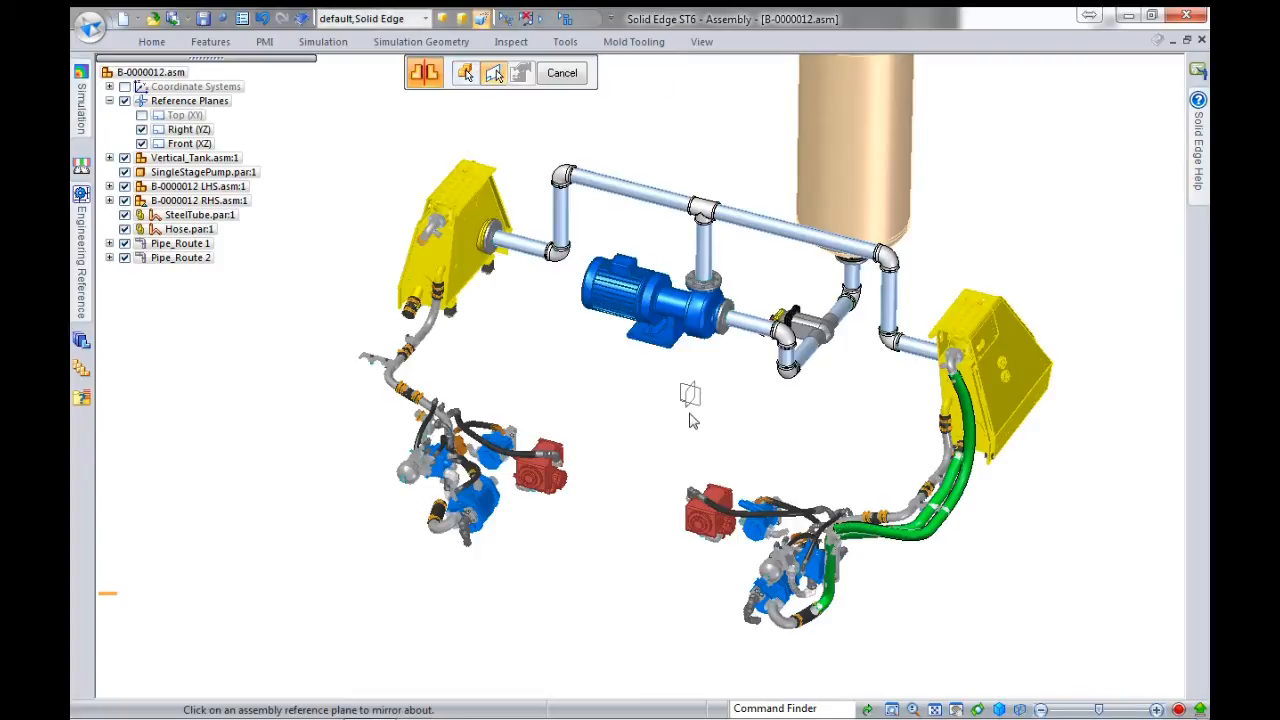
click(690, 418)
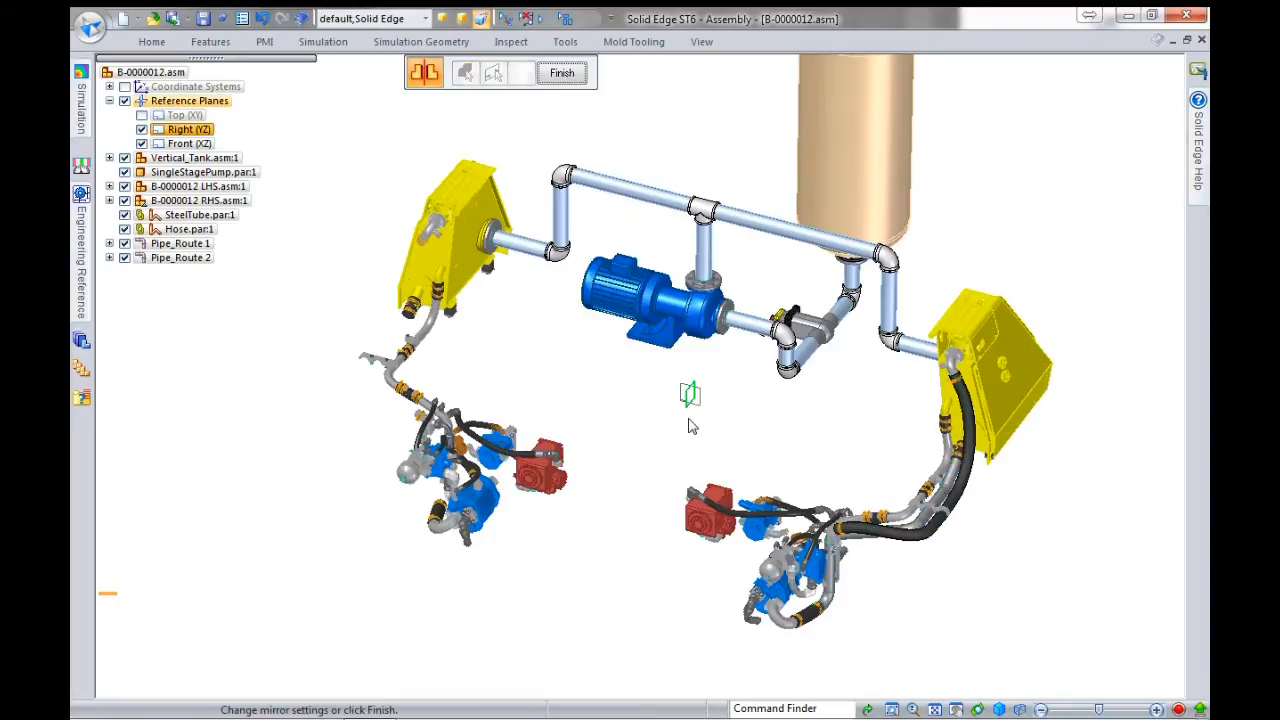
- Name the output file for the mirrored Hose.par component Hose_LHS.par in the mirror settings
drag(1085, 158, 663, 109)
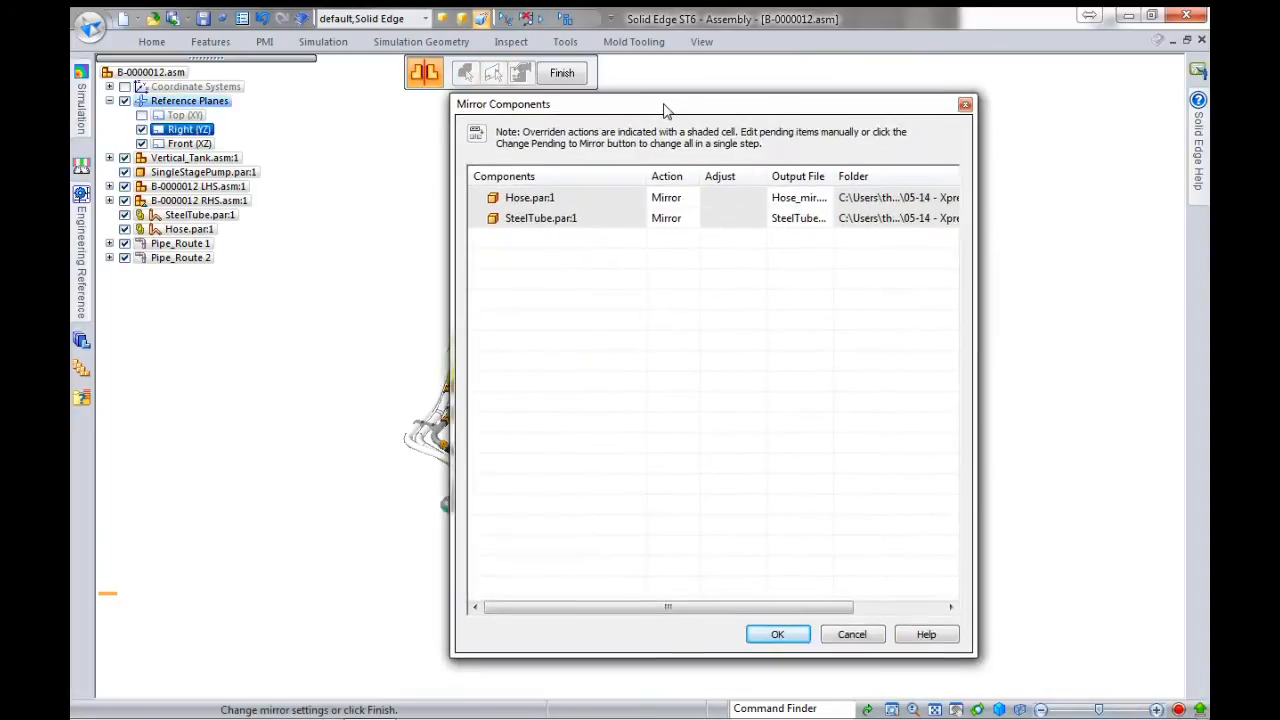
mouse_move(630, 608)
mouse_down()
mouse_move(817, 607)
mouse_move(644, 617)
mouse_move(654, 604)
mouse_up()
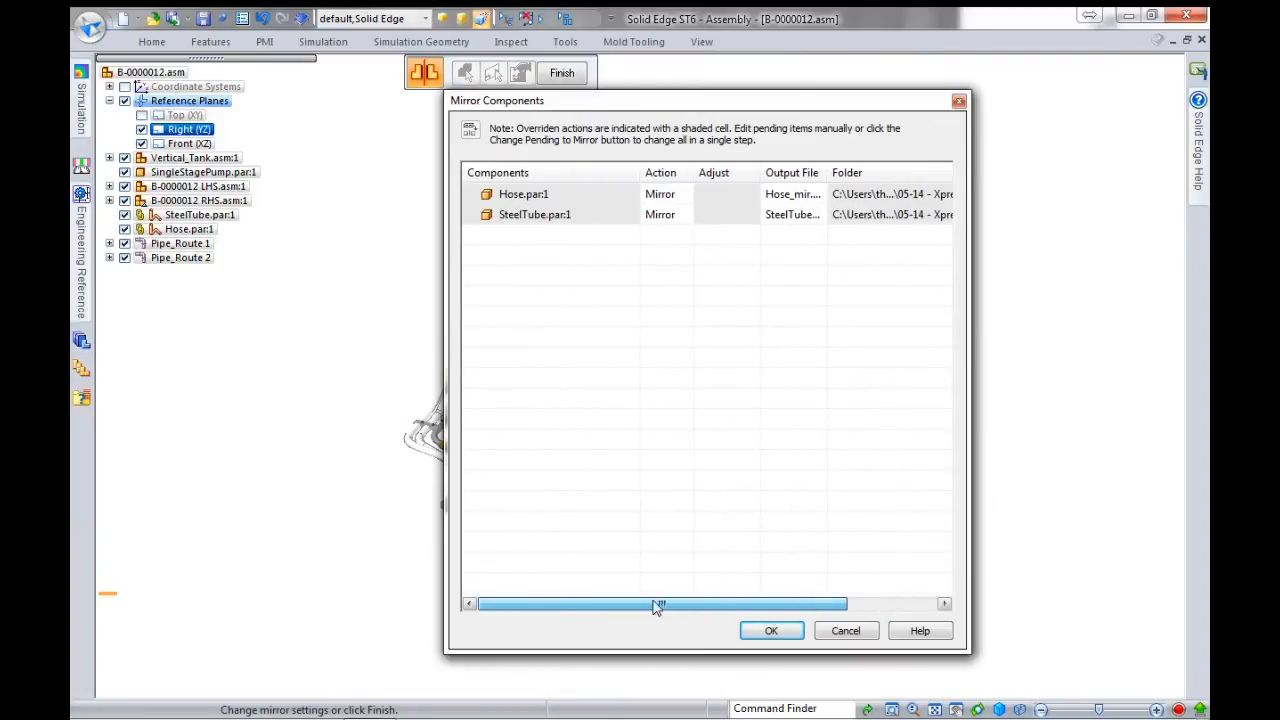
click(792, 196)
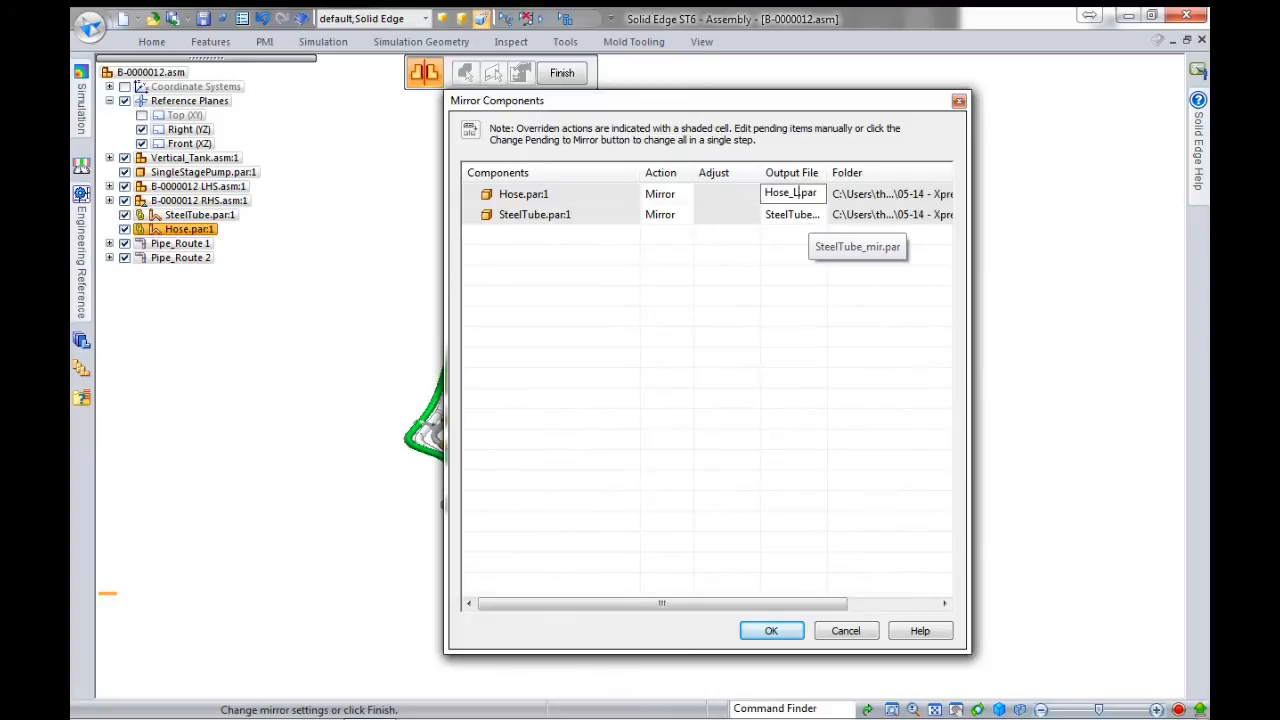
text(HS)
key(Tab)
key(Tab)
key(Tab)
key(Tab)
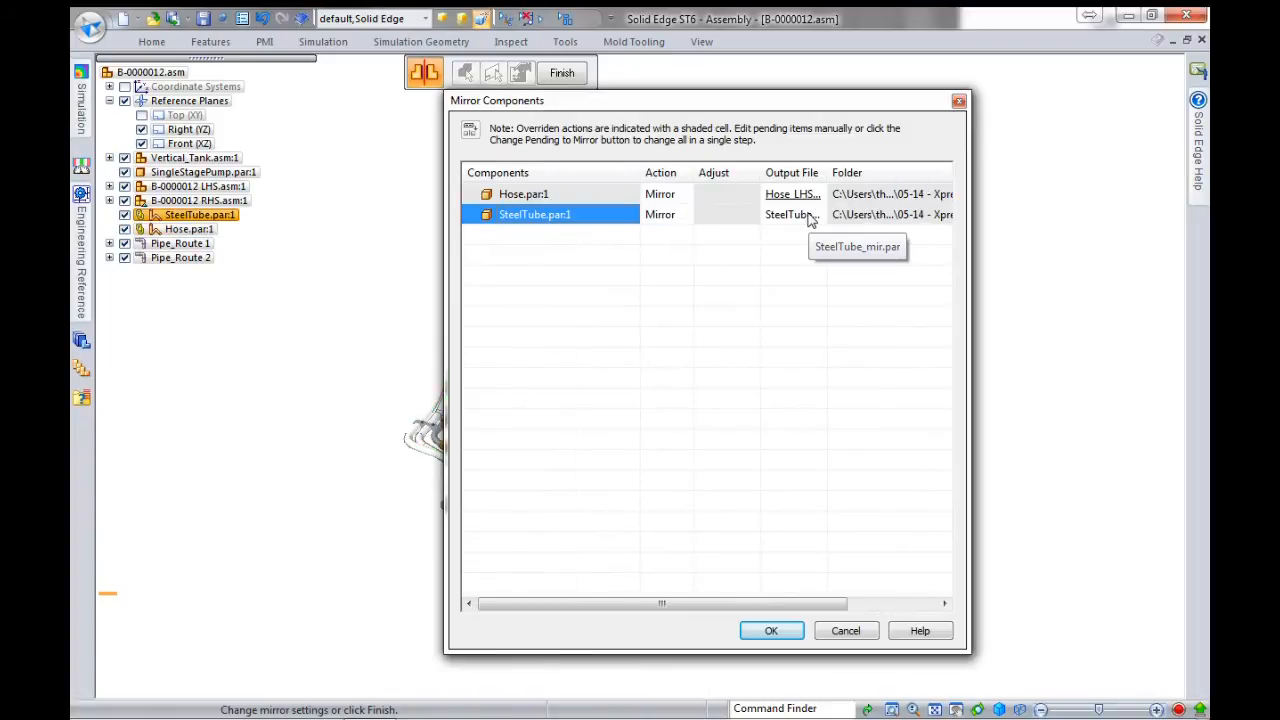
- Name the output file for the mirrored SteelTube.par component SteelTube_LHS.par
key(Tab)
click(810, 215)
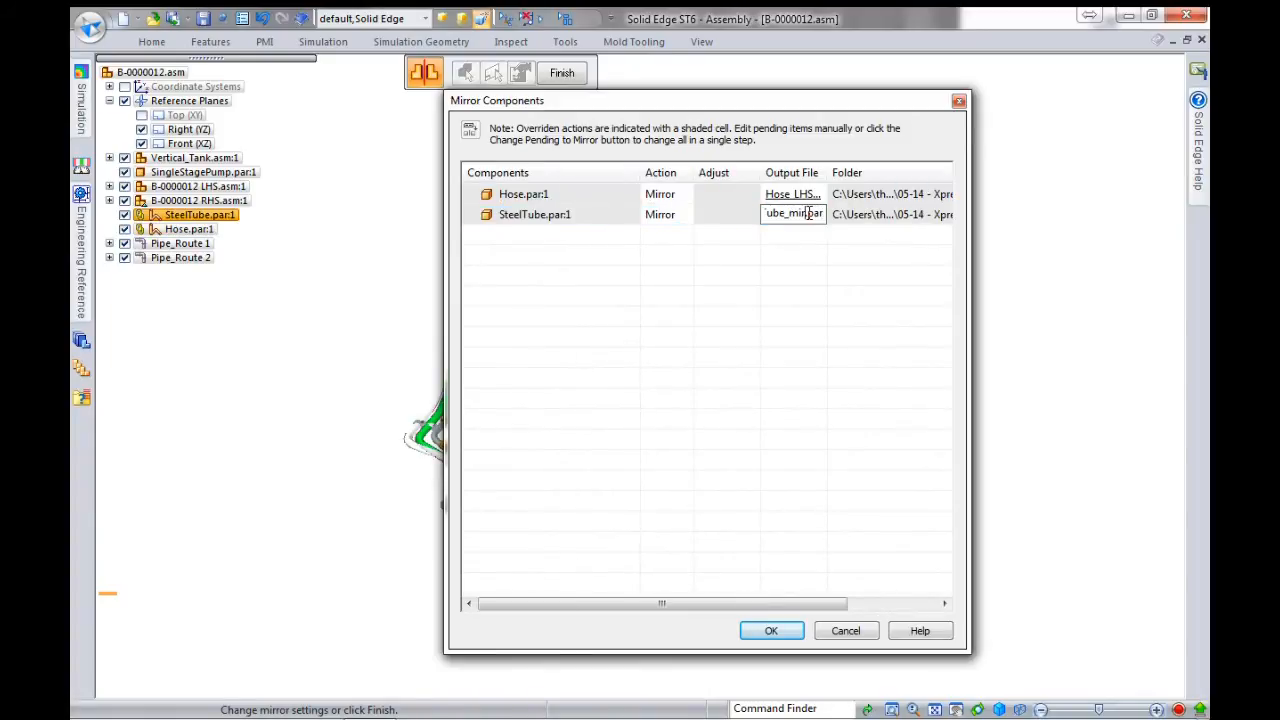
text(LHS)
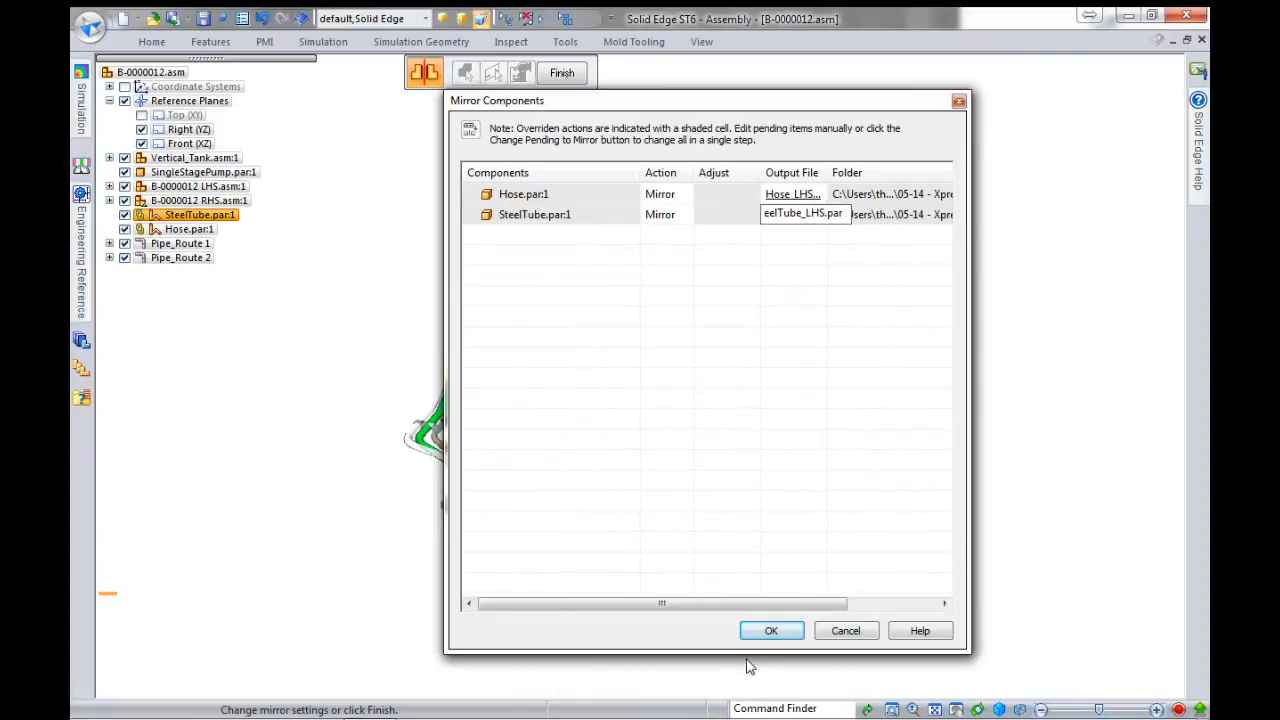
- Accept the mirror settings, finish mirroring the hose and steel tube, and save the assembly
click(771, 631)
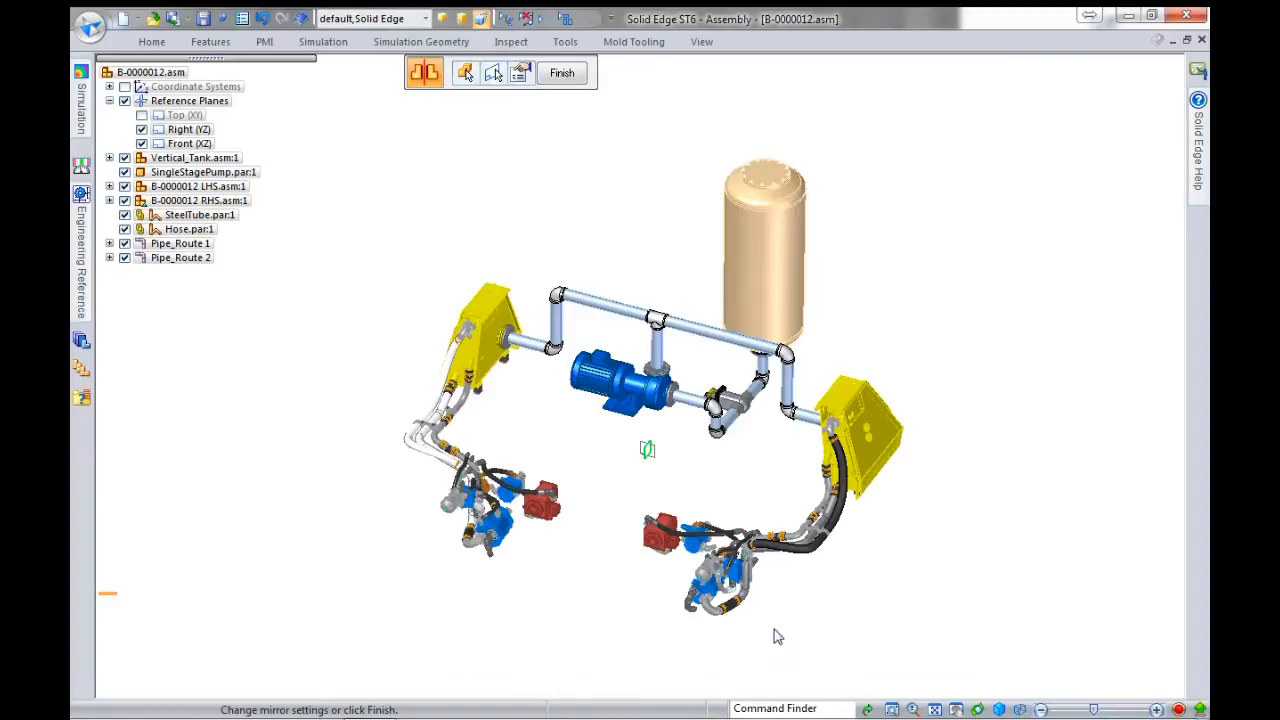
click(562, 74)
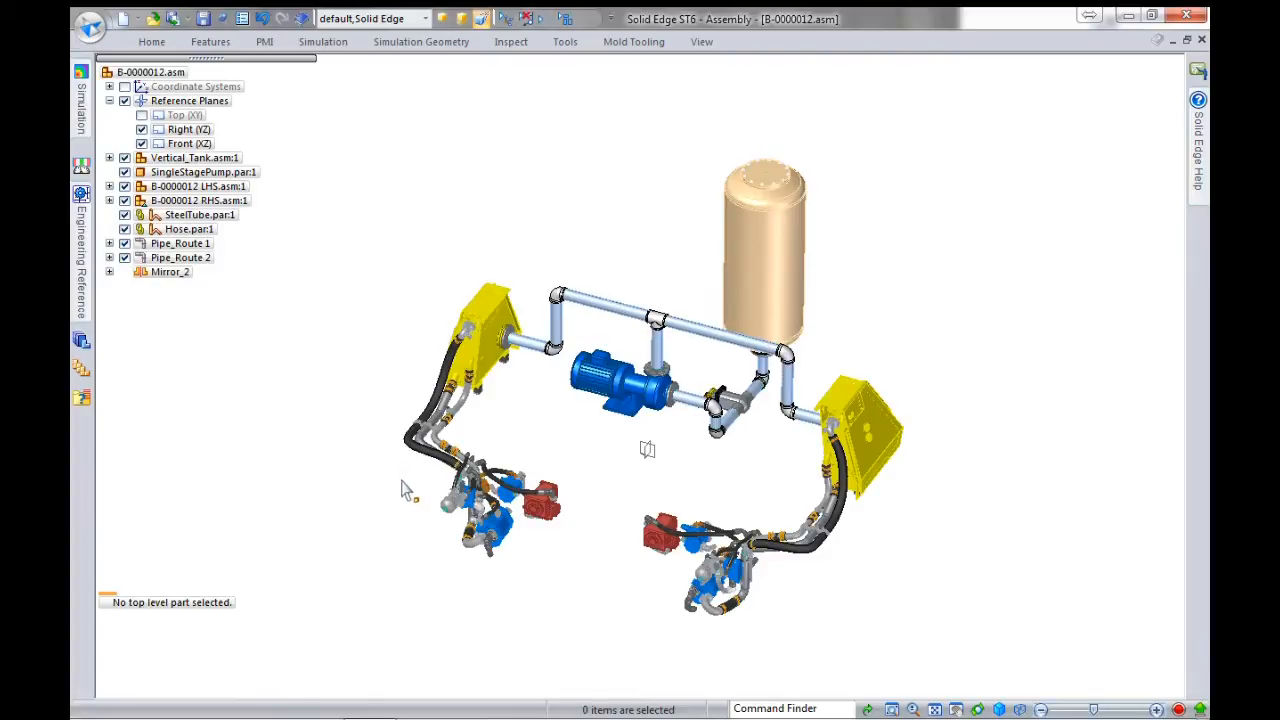
click(203, 19)
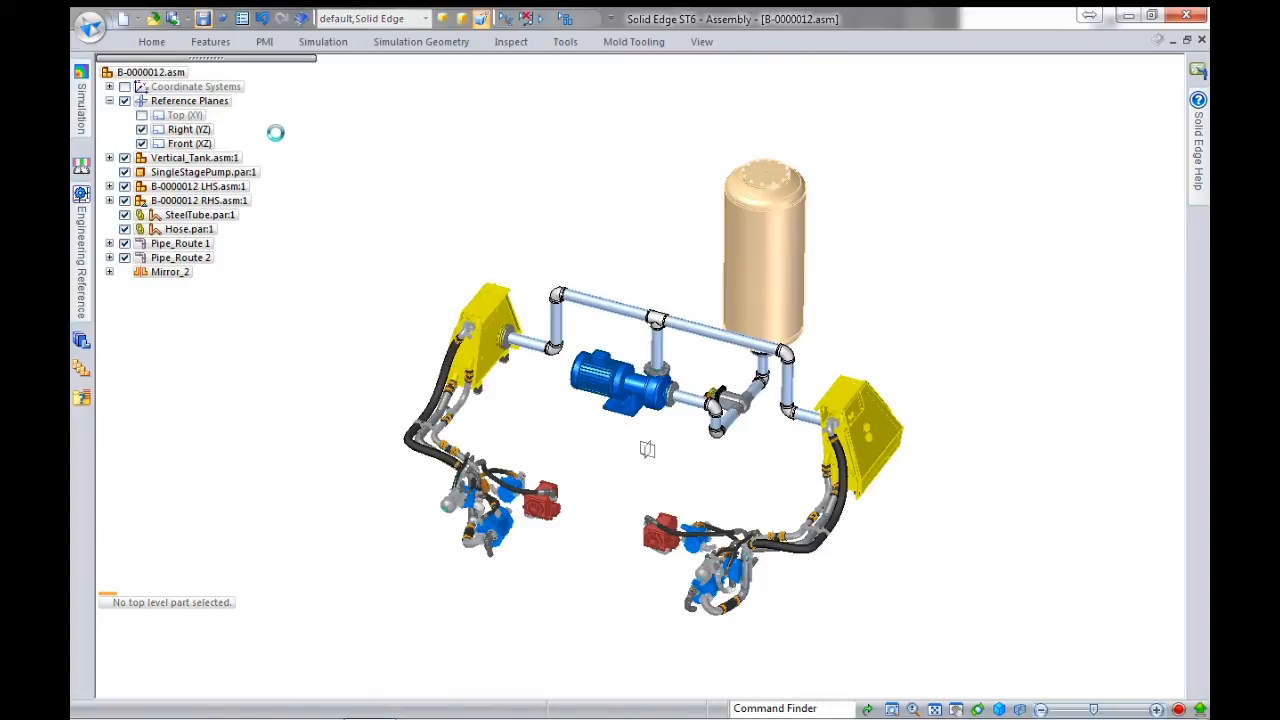
- Set the orientation of the valve in Pipe_Route 1 to 0 degrees, finish the route and return to the assembly
scroll(757, 437, up, 3)
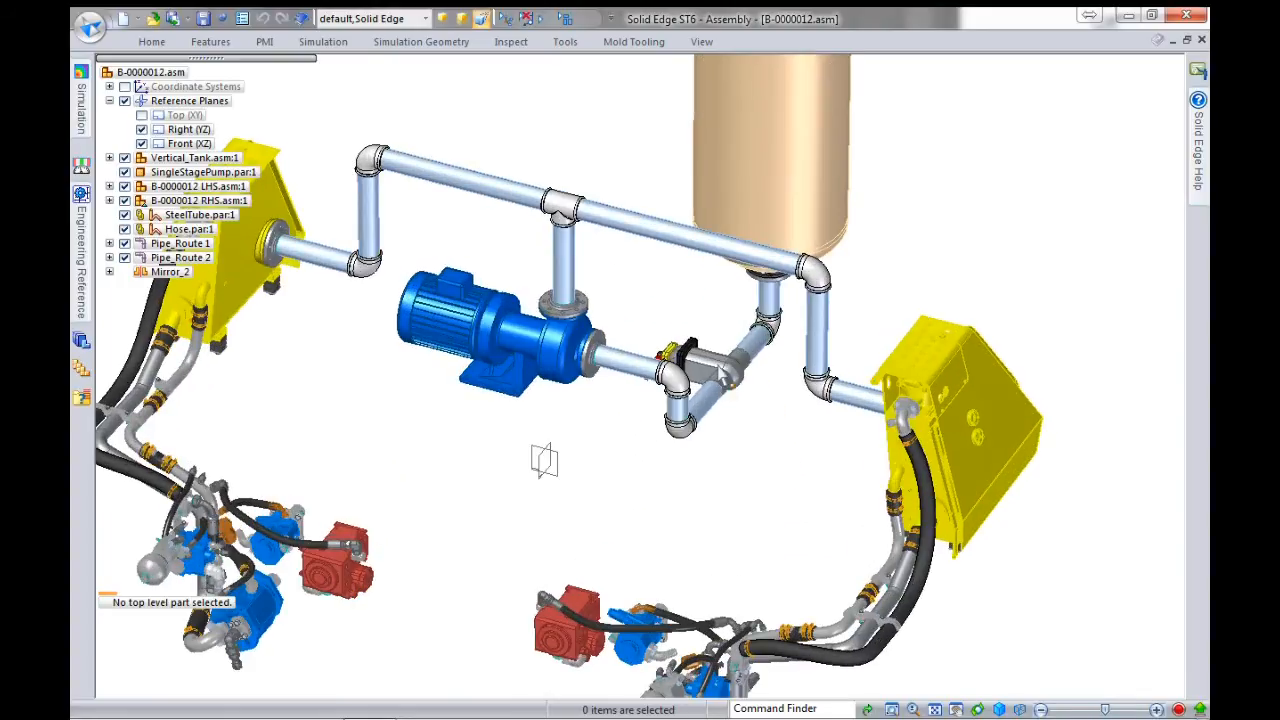
click(722, 370)
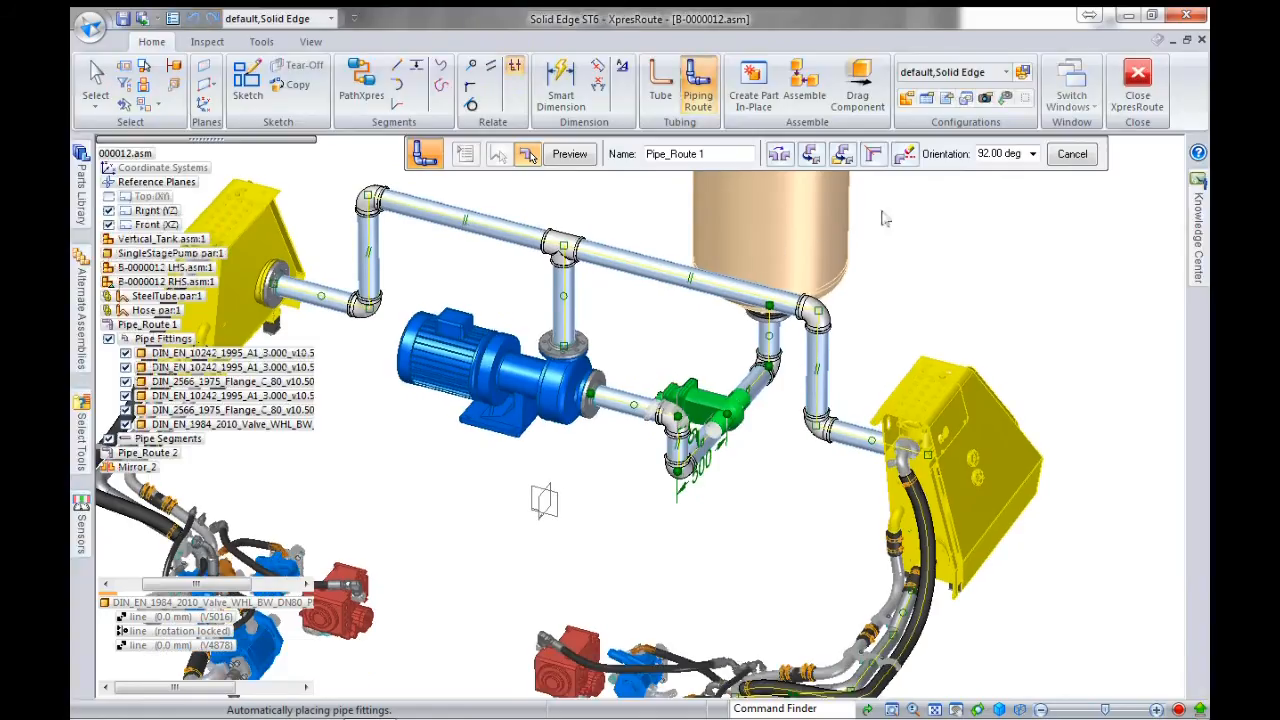
click(1012, 160)
text(0)
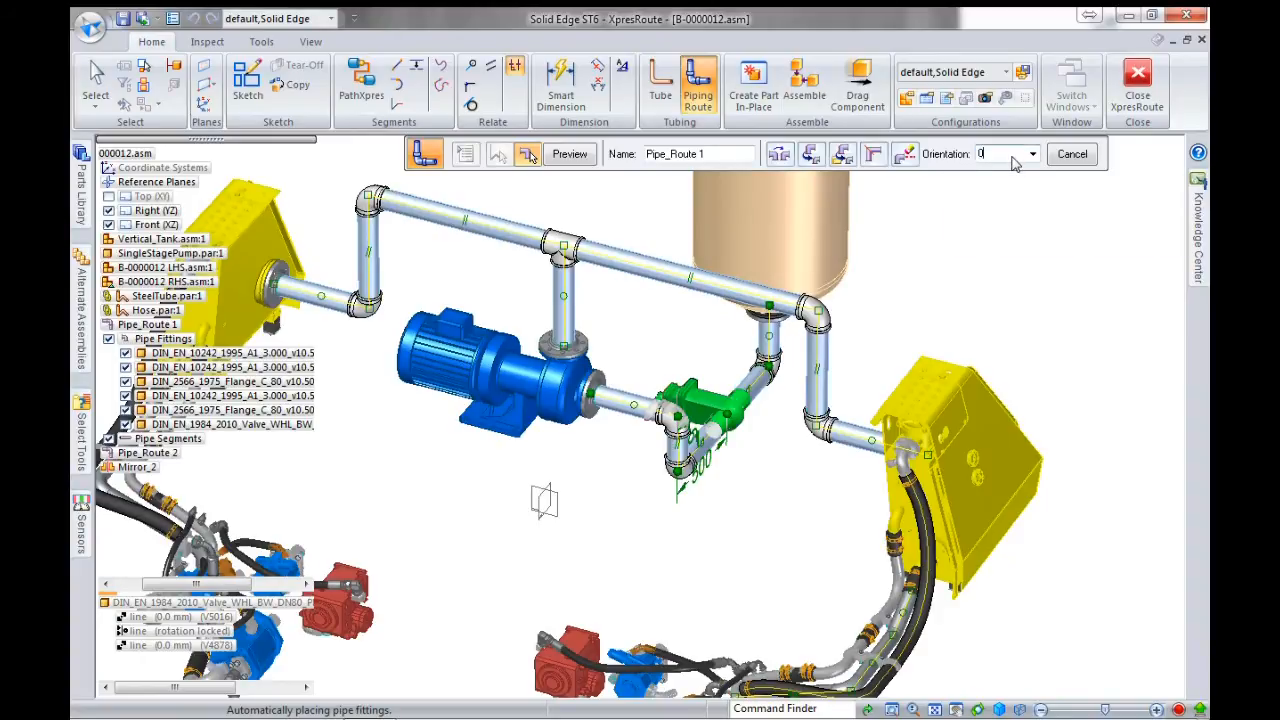
key(Return)
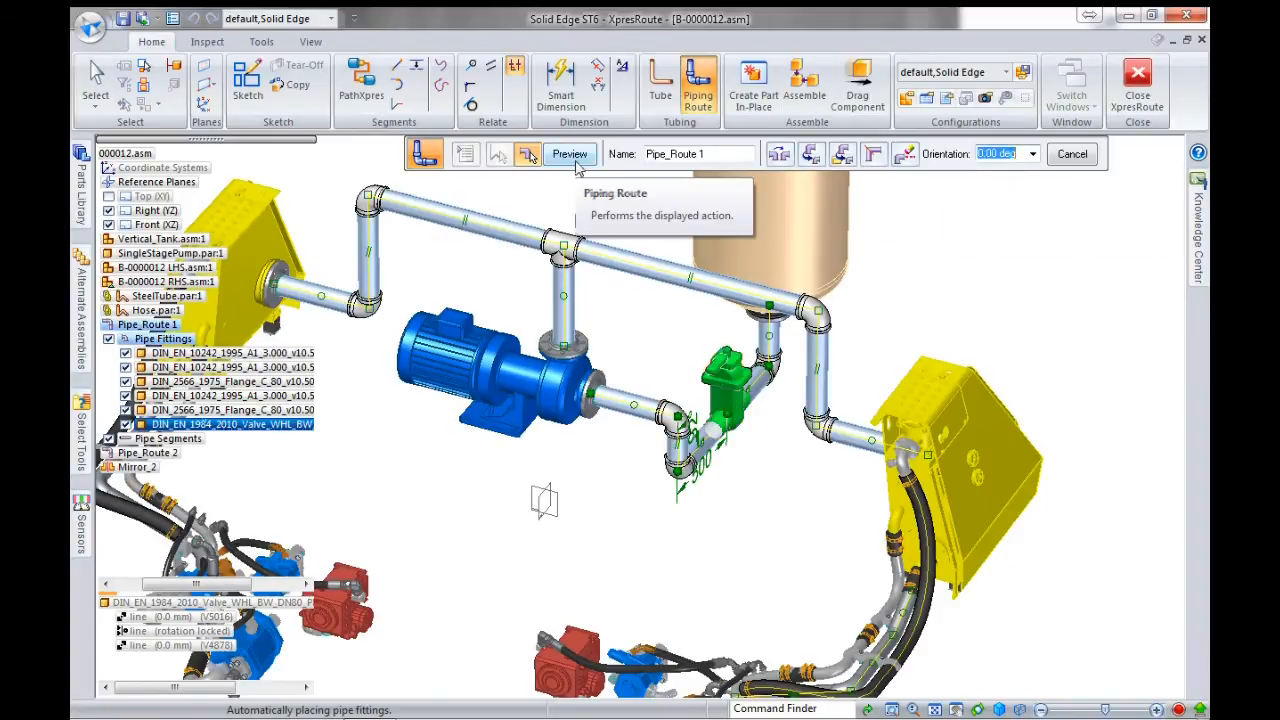
click(570, 156)
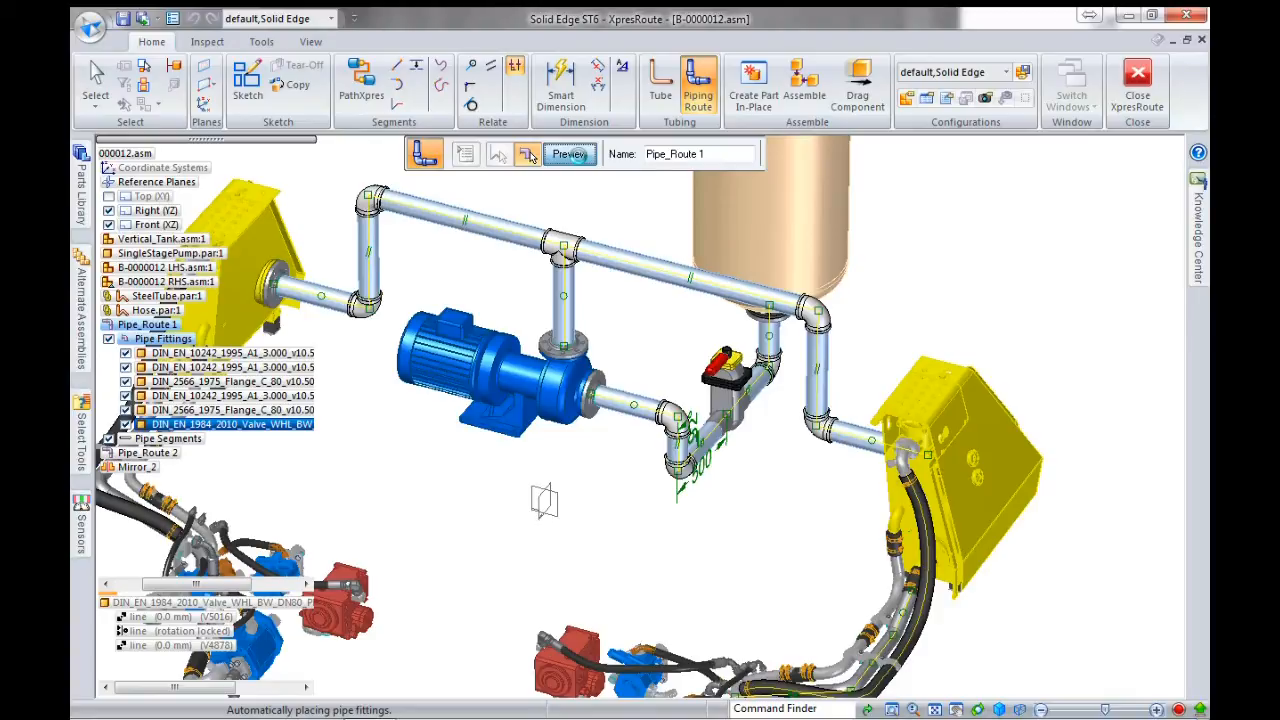
click(570, 155)
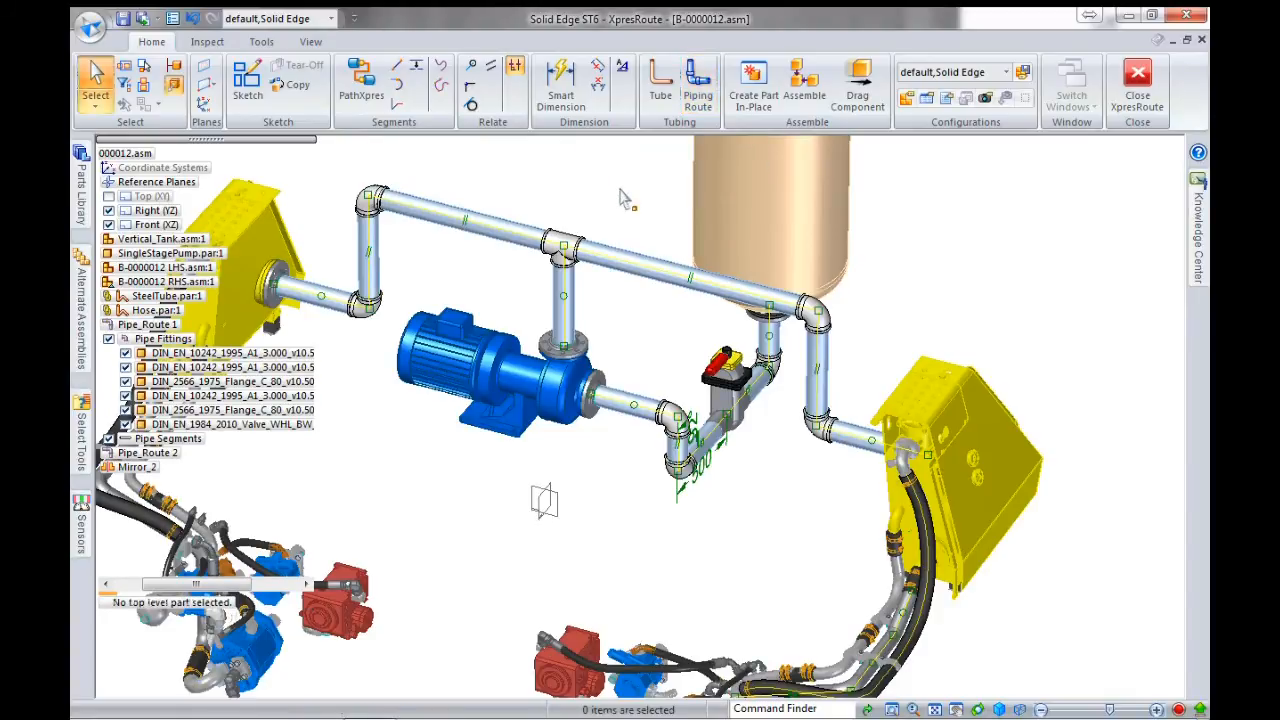
scroll(636, 190, down, 3)
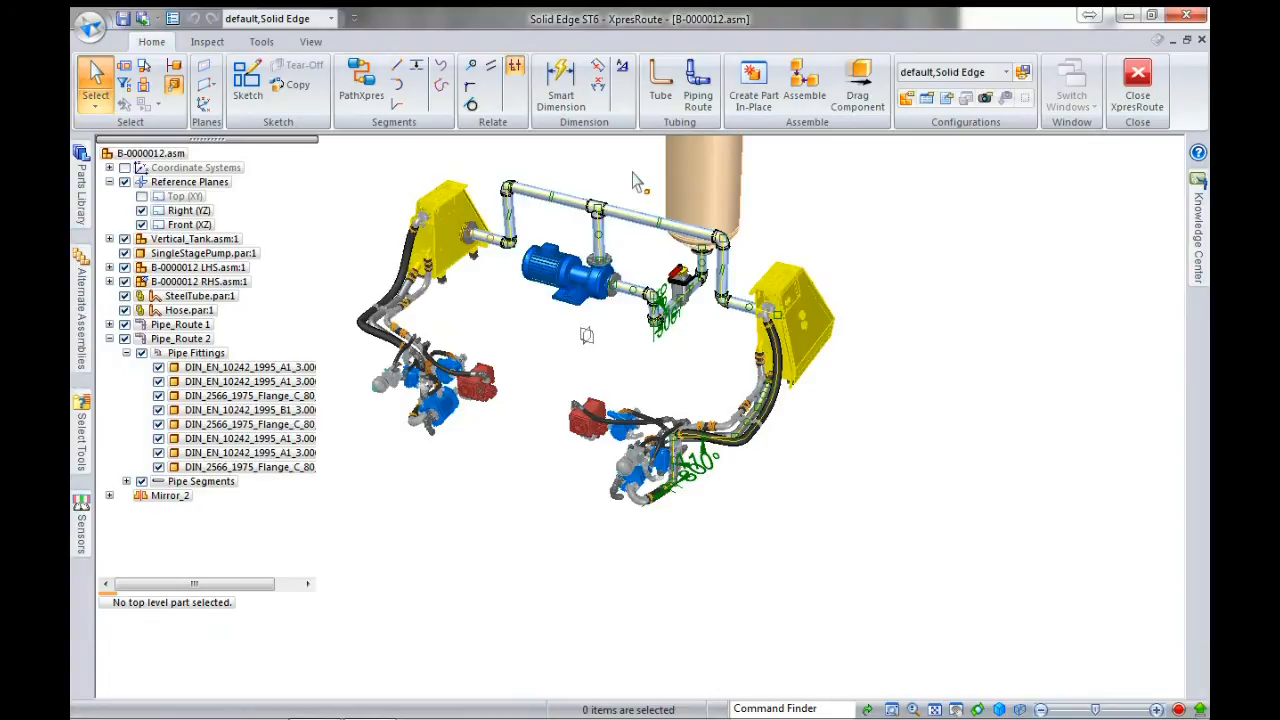
click(1137, 88)
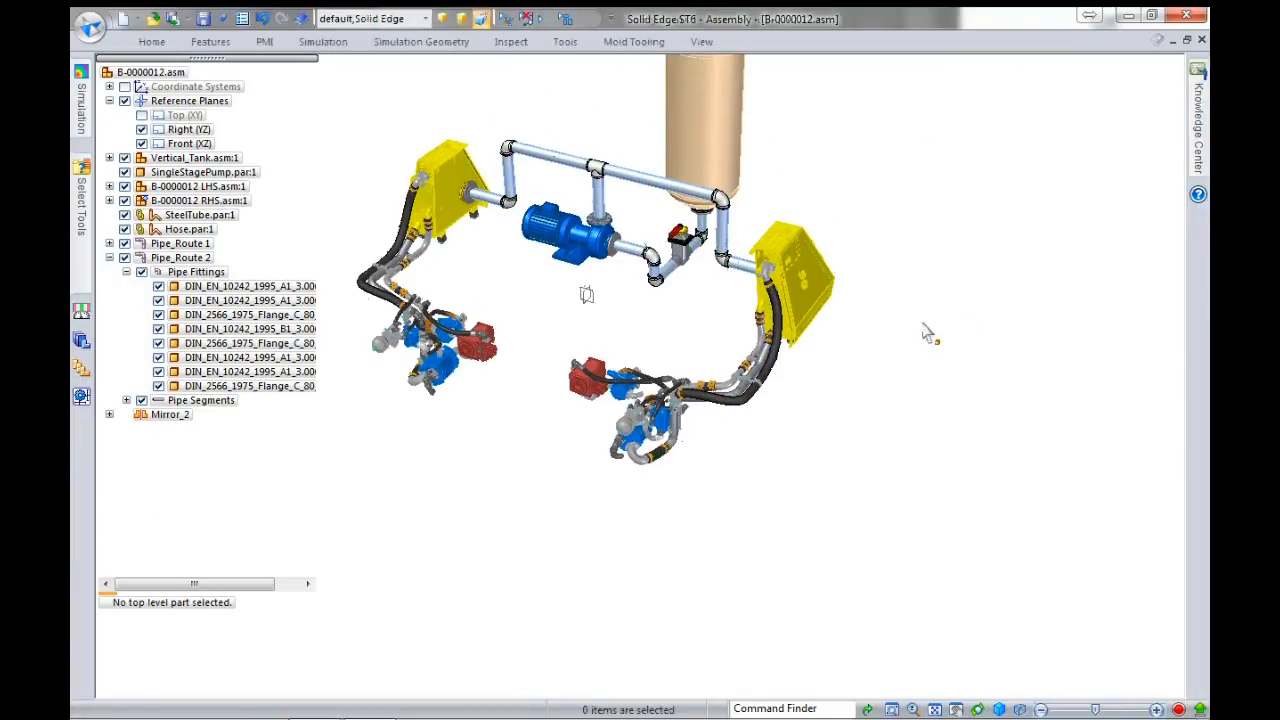
- Hide all reference planes and coordinate systems in the assembly
right_click(468, 97)
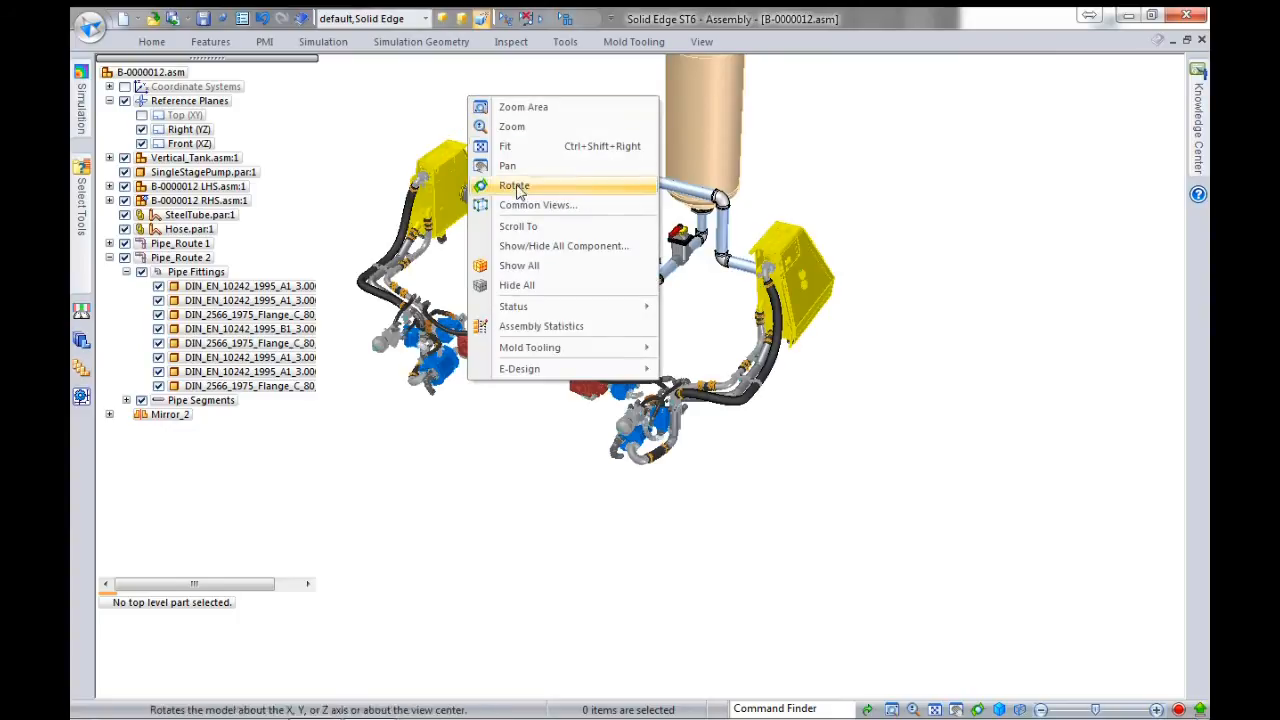
click(529, 246)
click(854, 302)
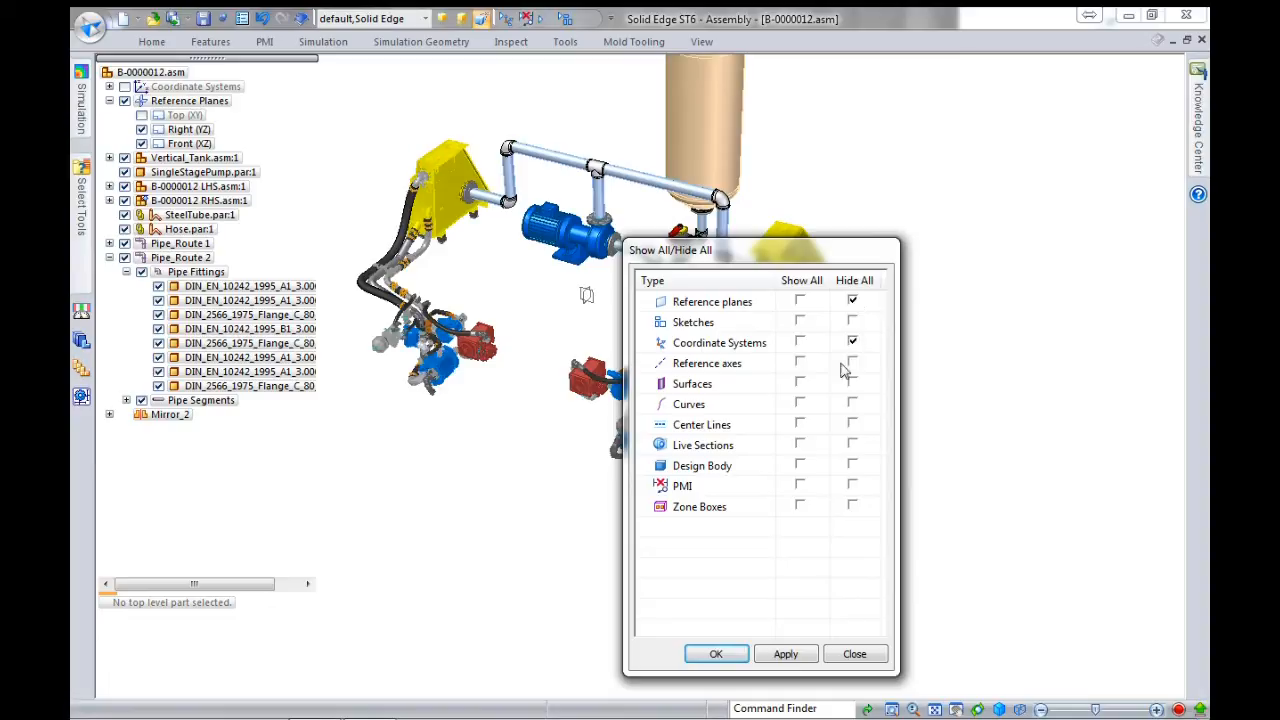
click(712, 654)
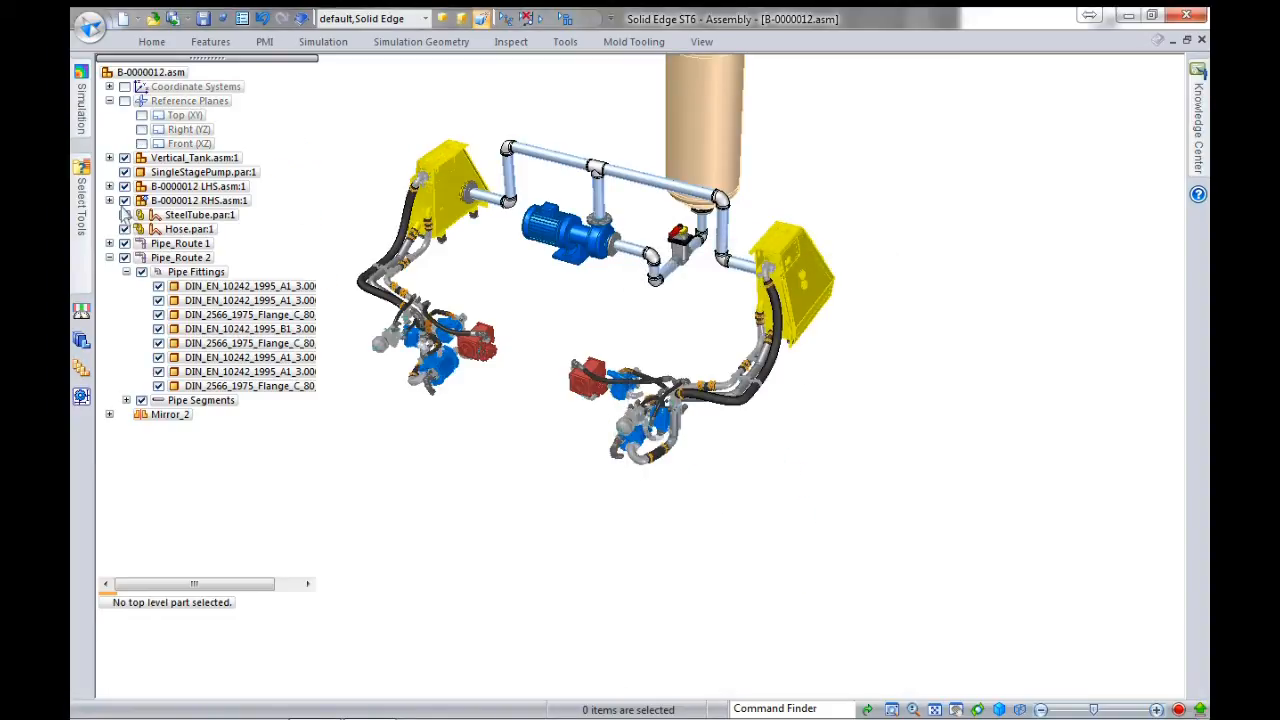
- Start a new component query named Hoses that covers all parts in the assembly, including subassemblies
click(82, 207)
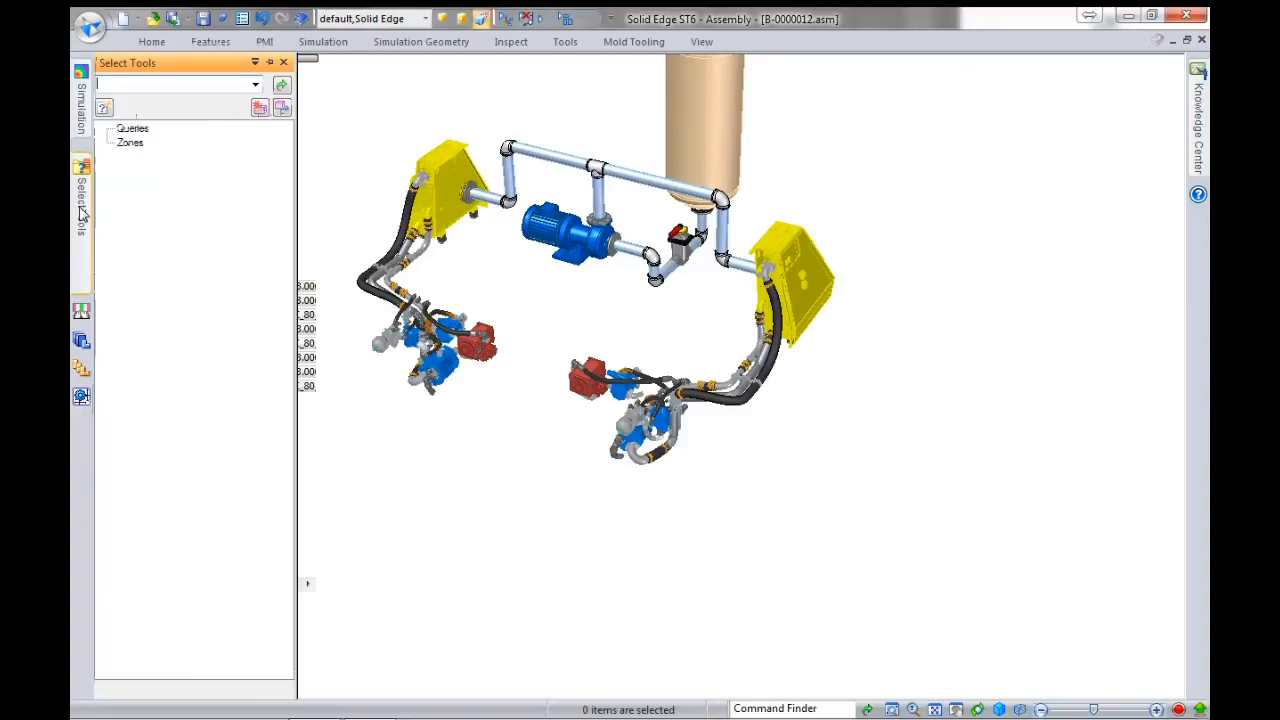
click(104, 108)
text(H)
key(Tab)
key(Tab)
key(Tab)
key(Tab)
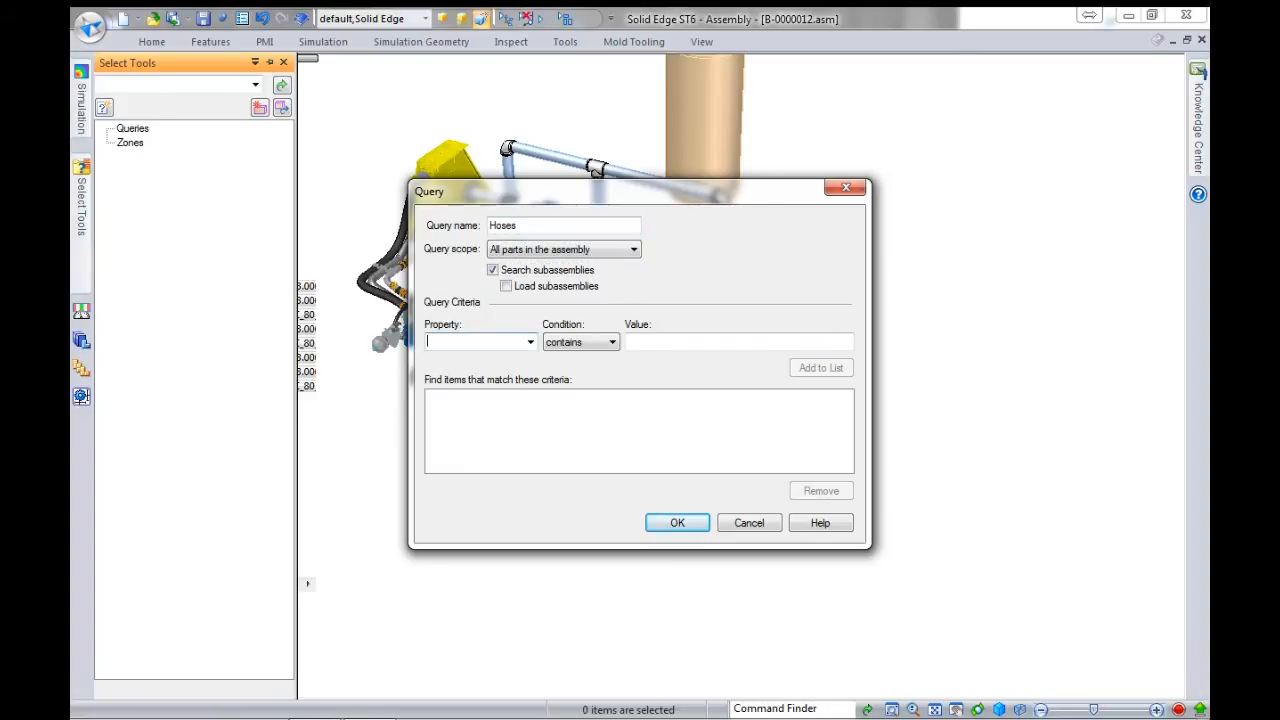
- Add the criterion Name contains Hose to the query and save it
text(Name)
key(Tab)
key(Tab)
text(Ho)
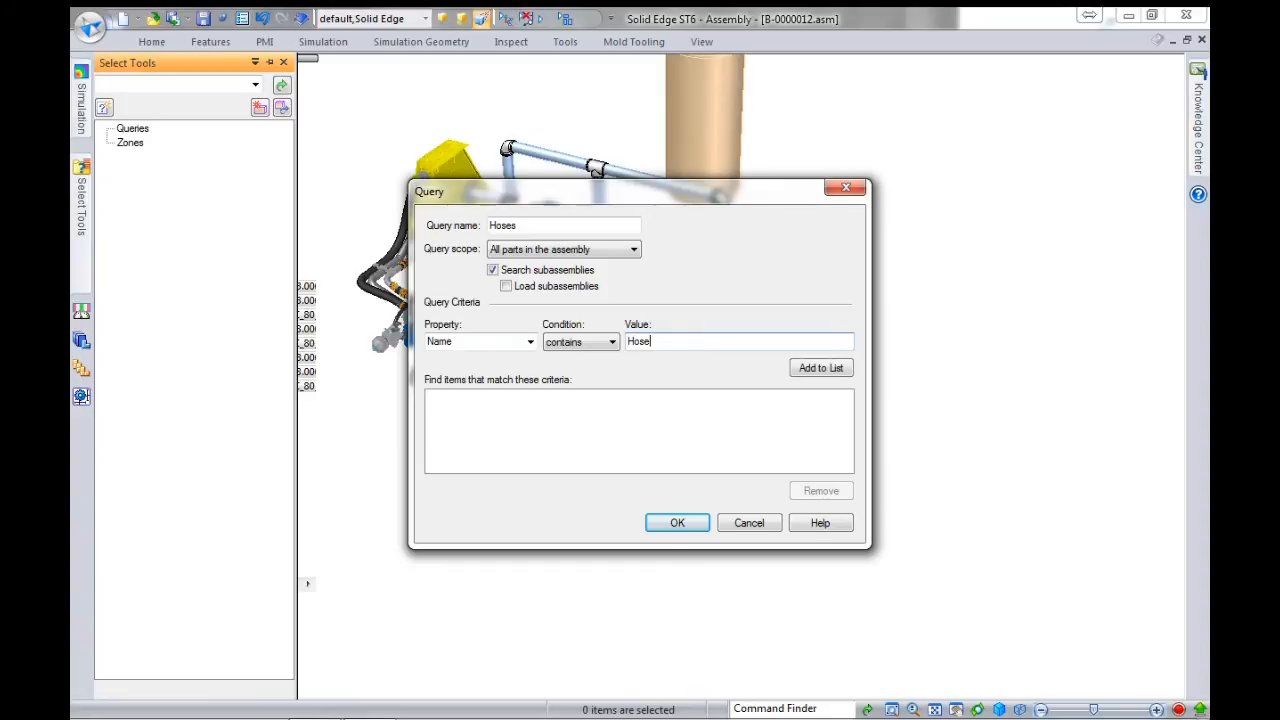
click(801, 368)
click(677, 523)
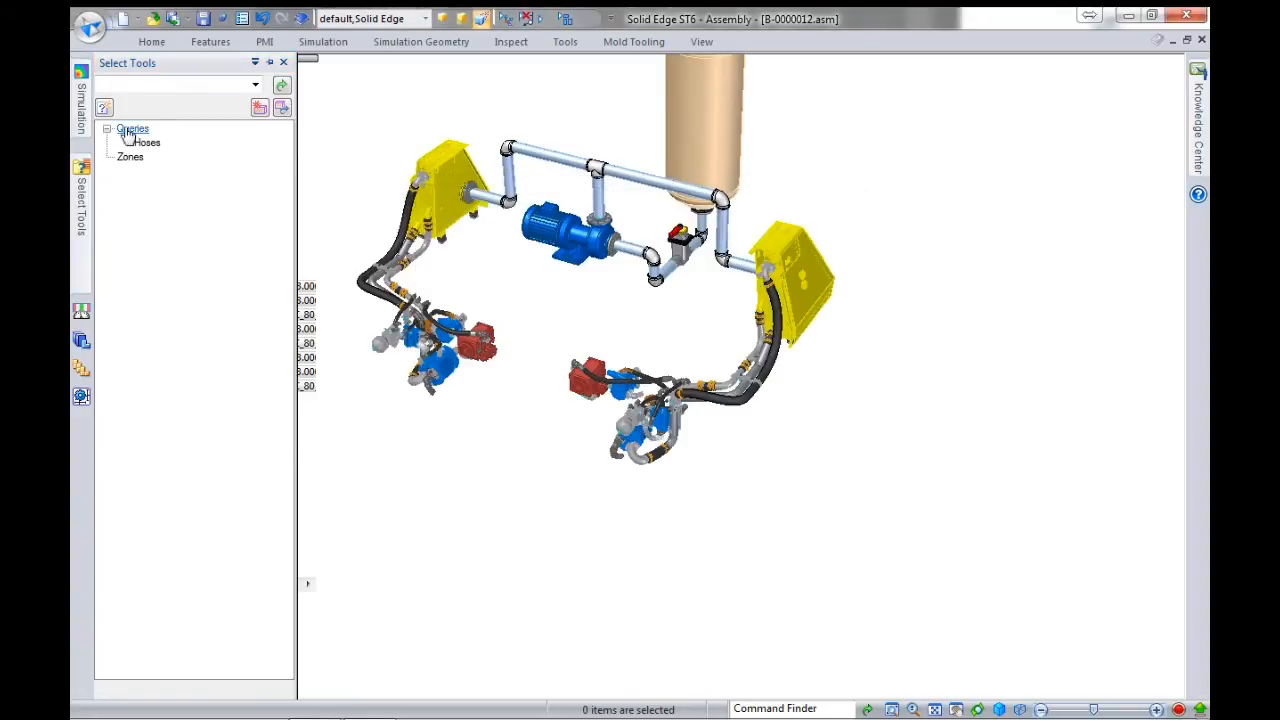
- Create a second query named Pipes / Tubes with the criterion Name contains Tube
click(104, 107)
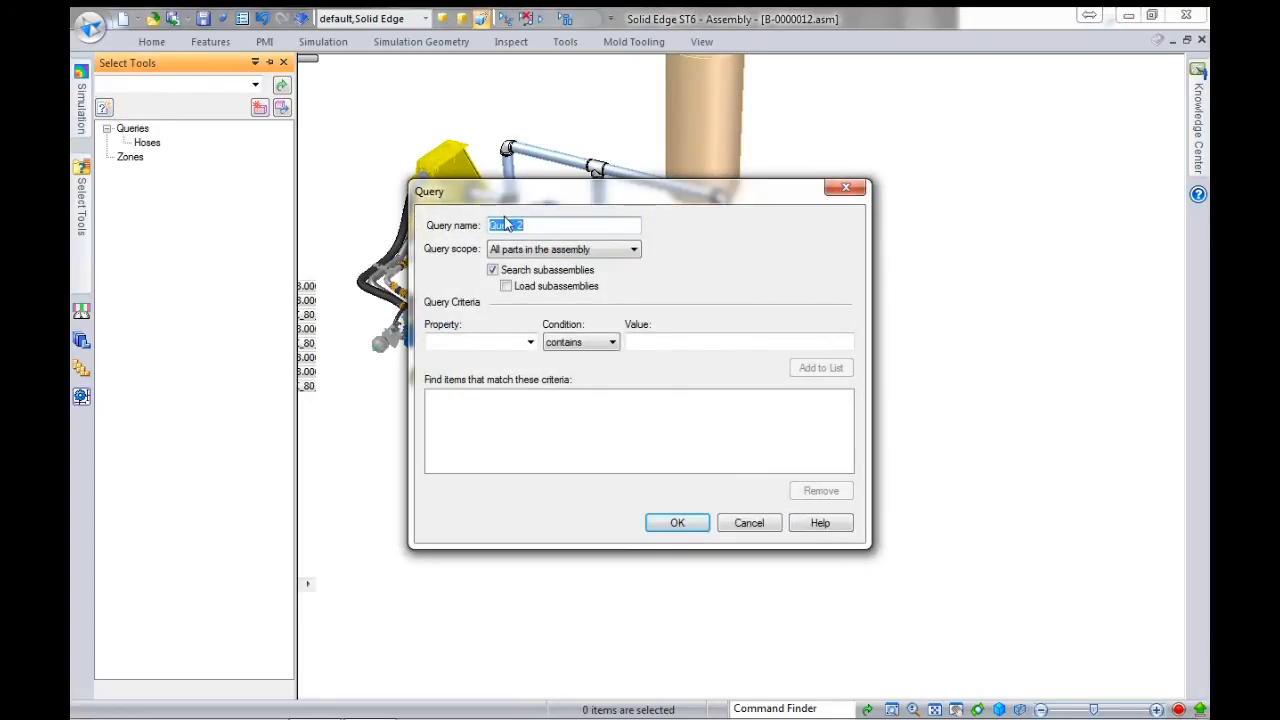
text(Pipes / Tubes)
key(Tab)
key(Tab)
key(Tab)
key(Tab)
key(Tab)
key(Tab)
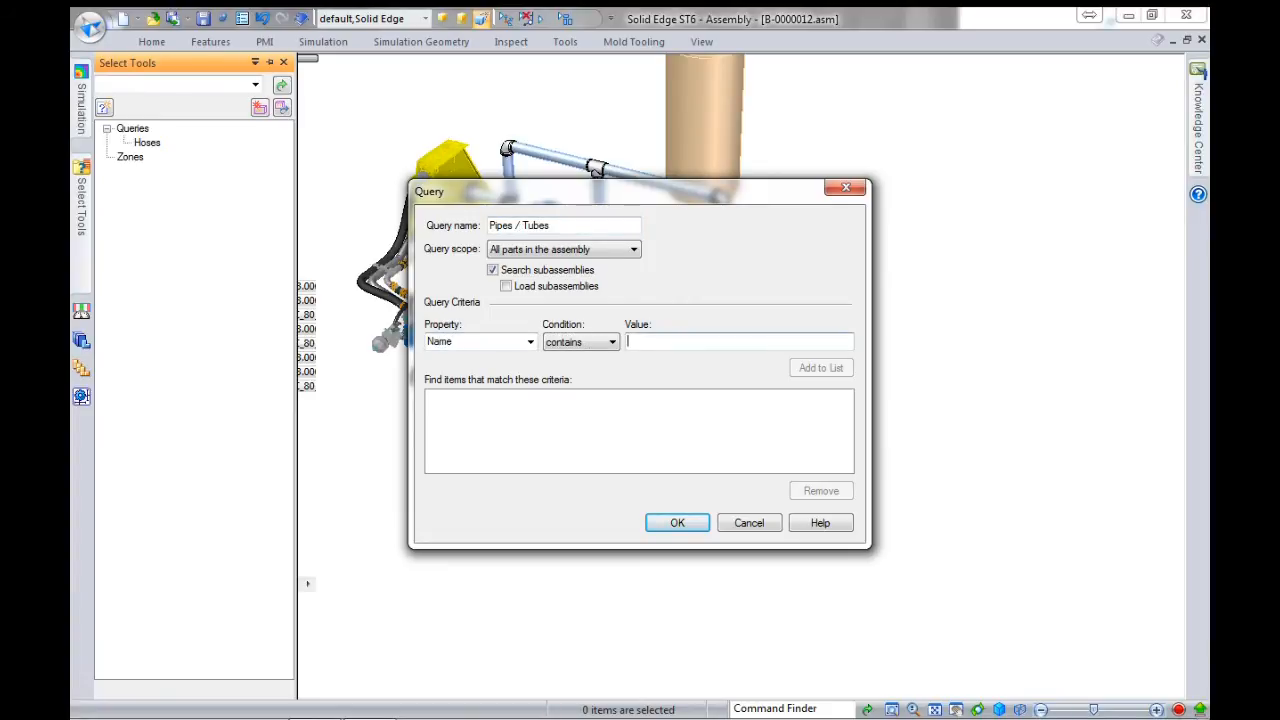
text(Tube)
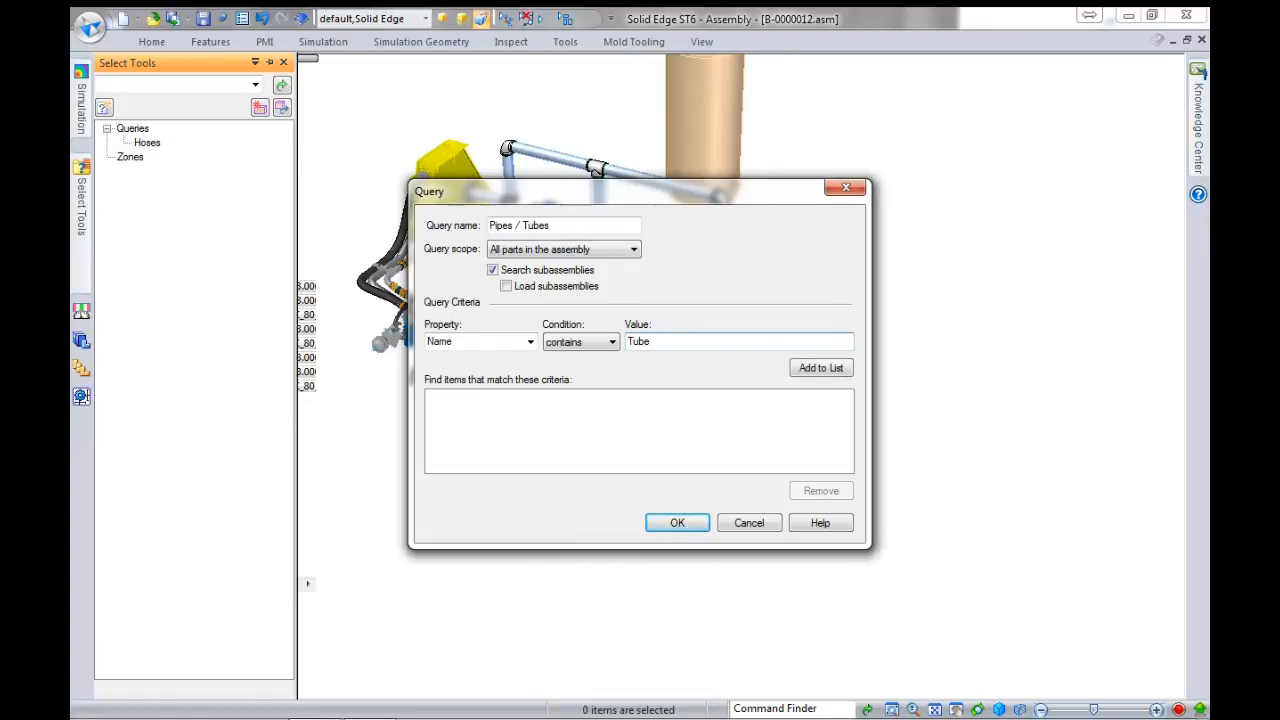
click(838, 369)
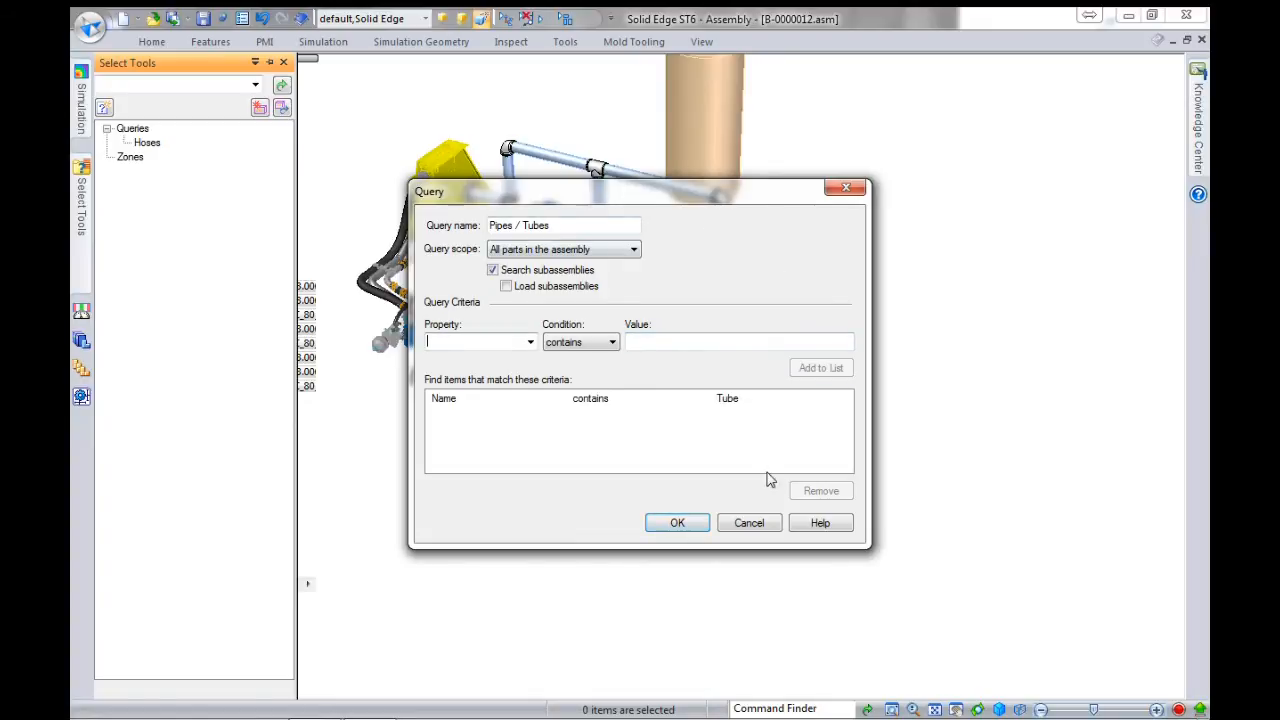
click(700, 523)
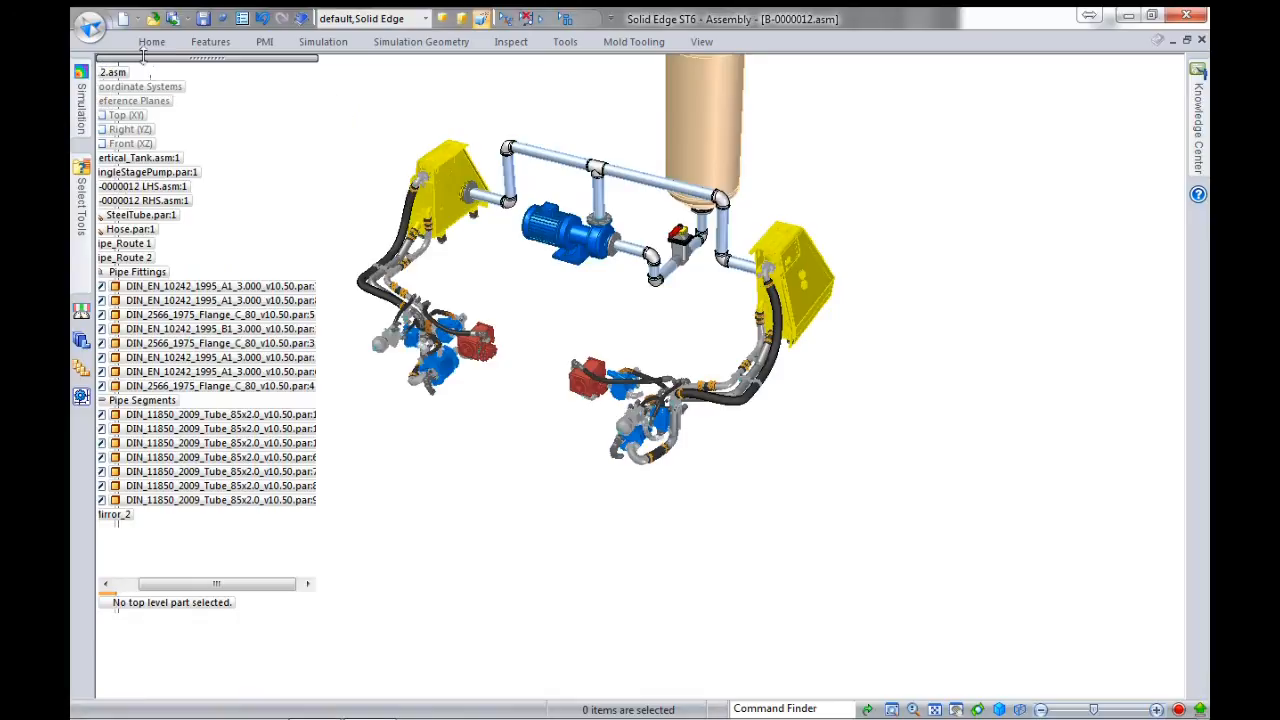
- Hide SteelTube.par, Hose.par, Pipe_Route 1, Pipe_Route 2 and the mirrored components together
click(152, 42)
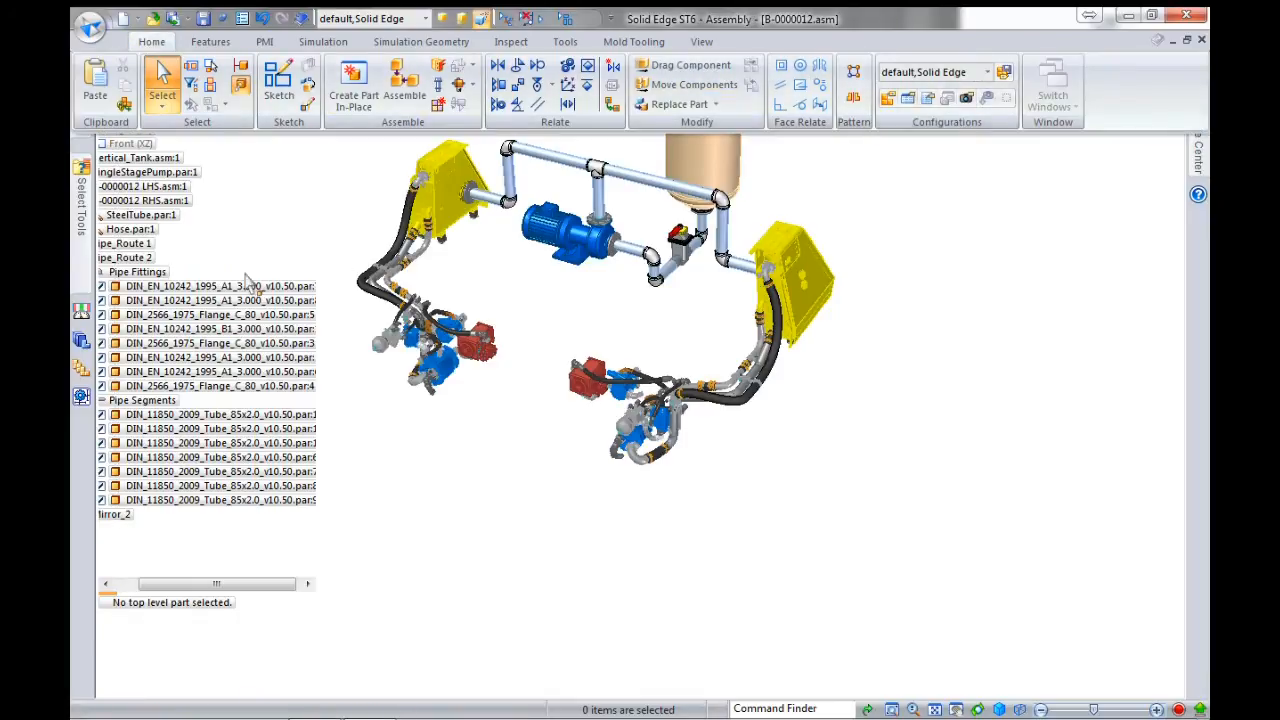
click(132, 215)
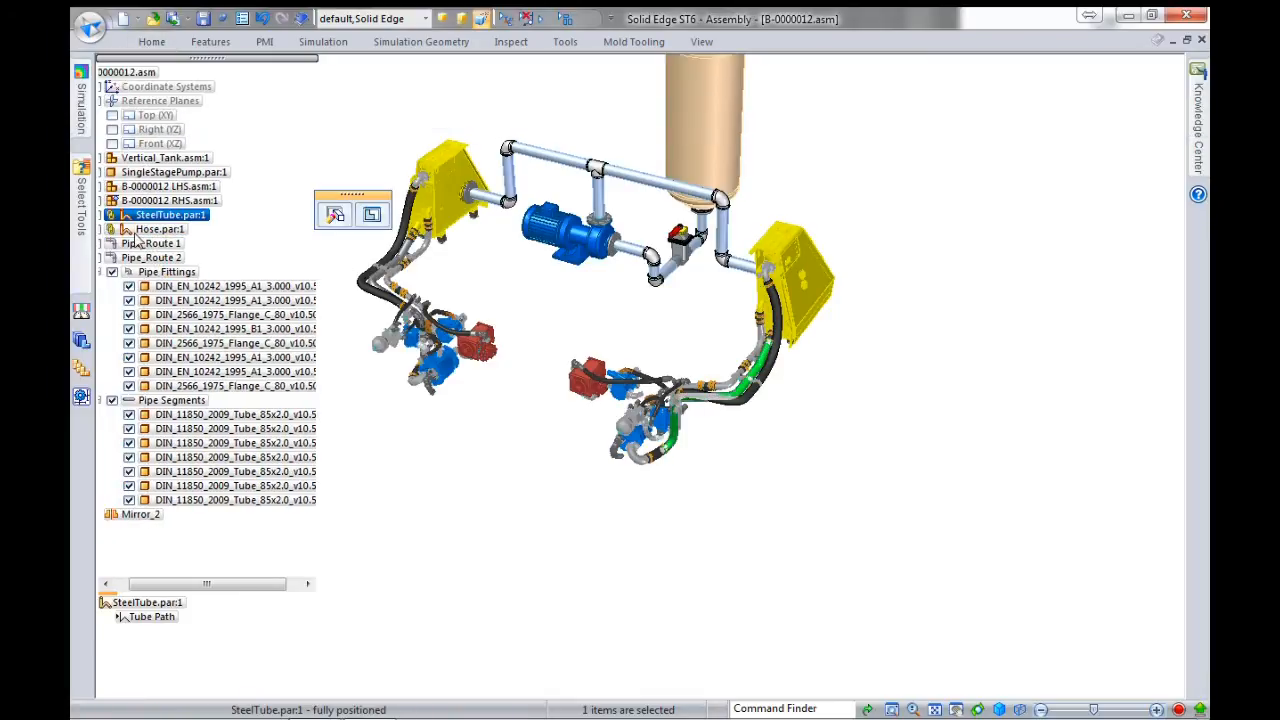
shift+click(138, 520)
right_click(140, 520)
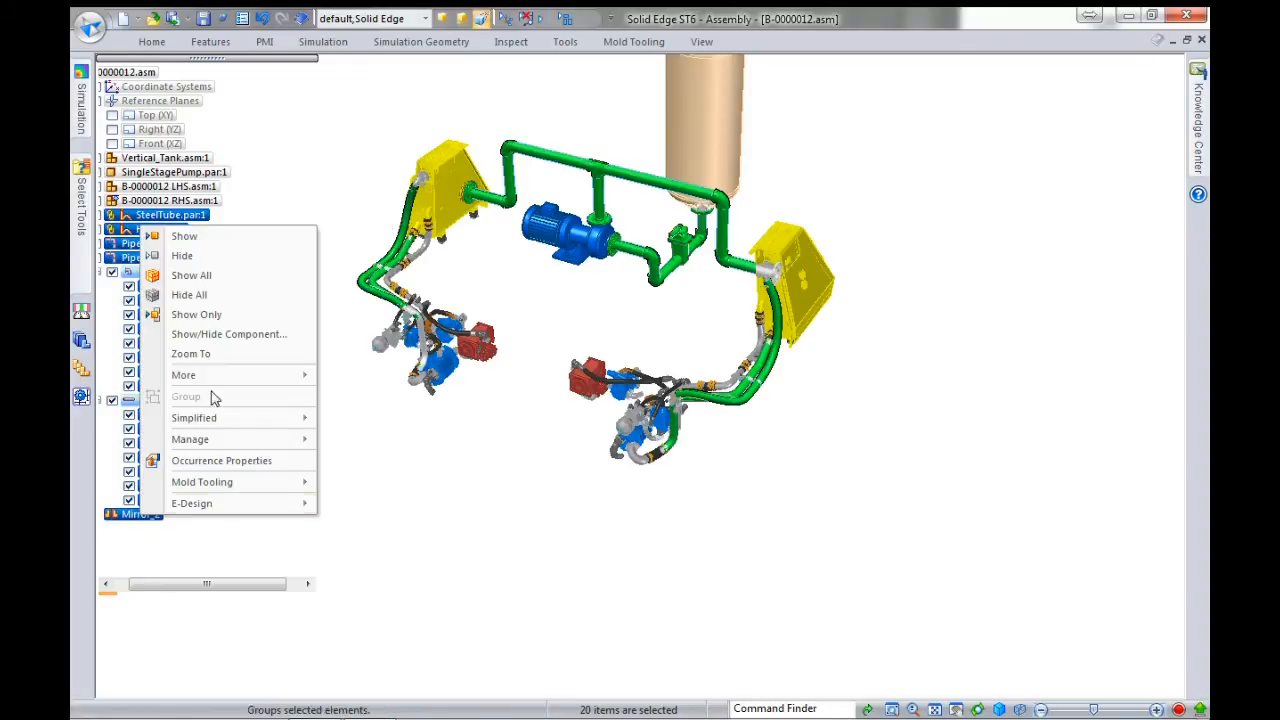
click(212, 256)
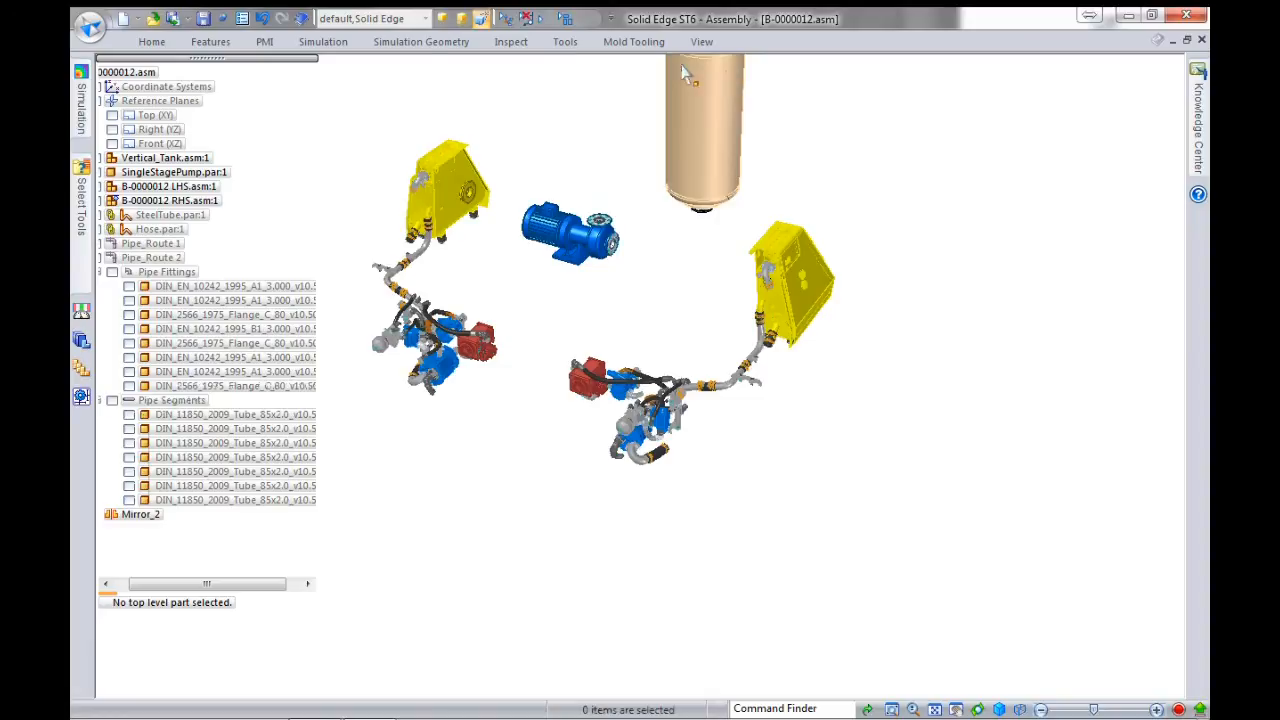
- Save the current component visibility as a new display configuration named Pump Components
click(152, 41)
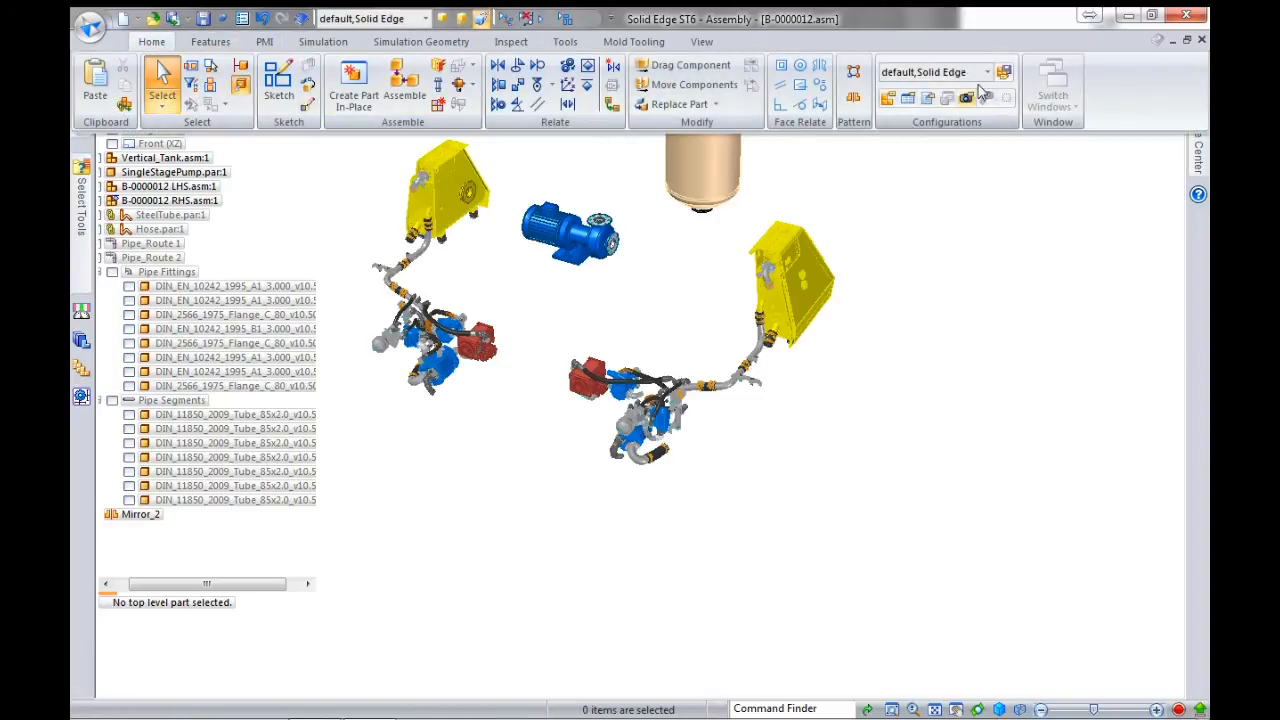
click(889, 98)
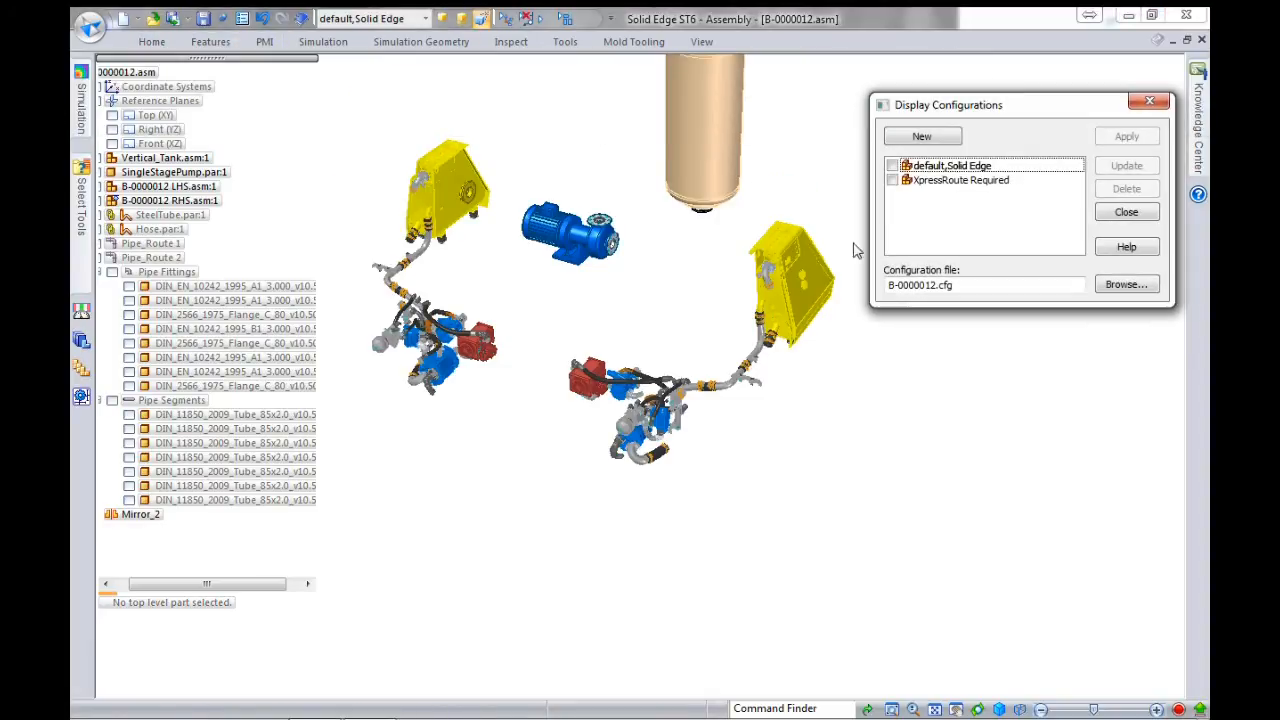
click(941, 137)
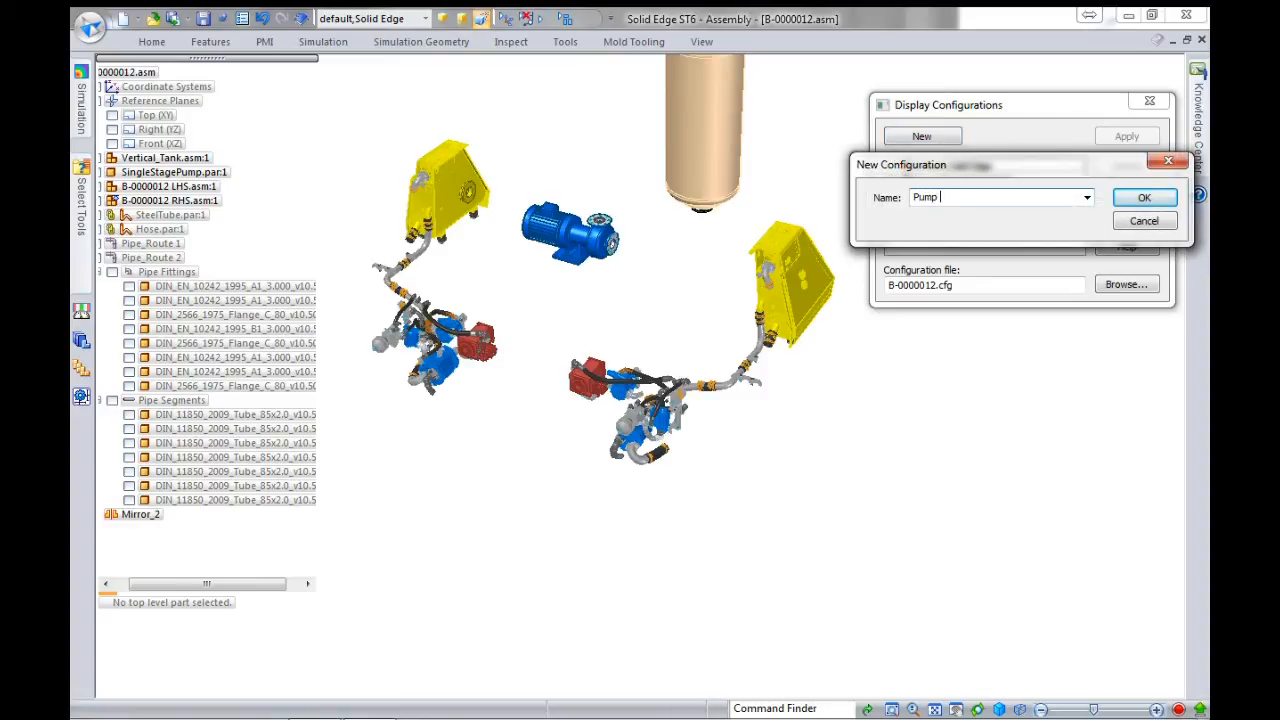
text(Pump Components)
click(1143, 197)
click(1149, 105)
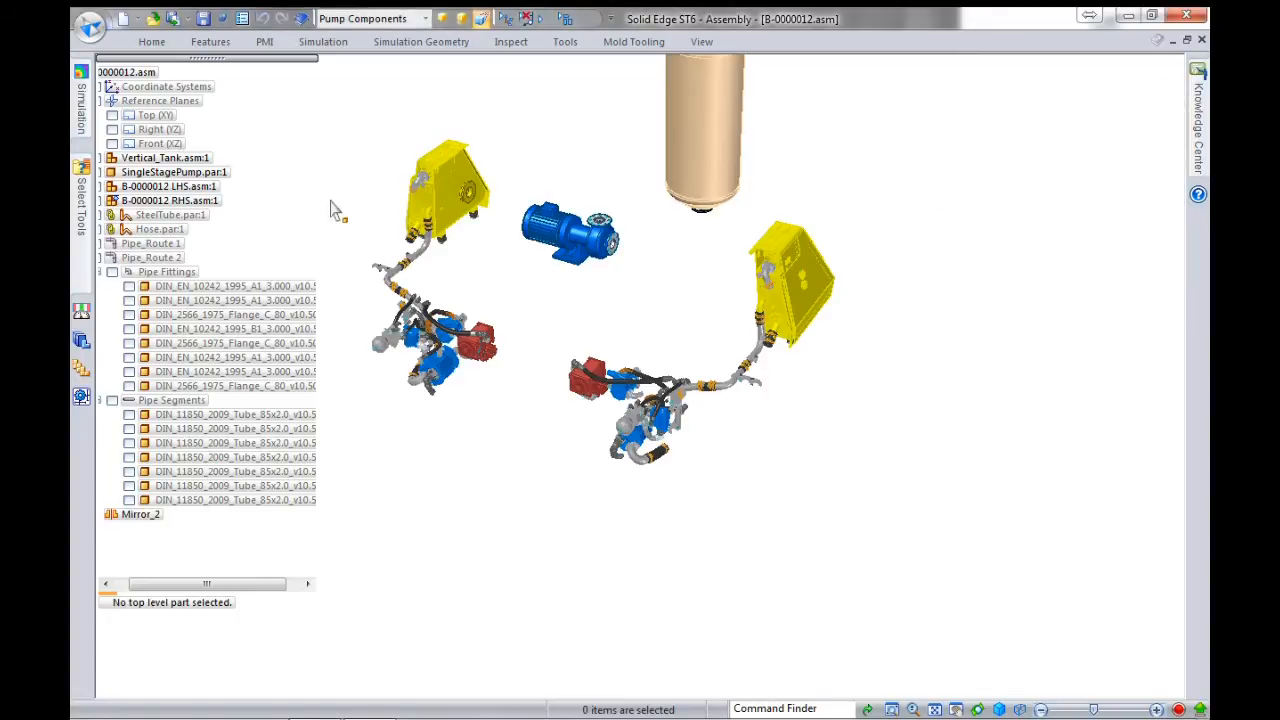
- Show all components and select the parts found by the Hoses and Pipes / Tubes queries
right_click(347, 158)
click(406, 326)
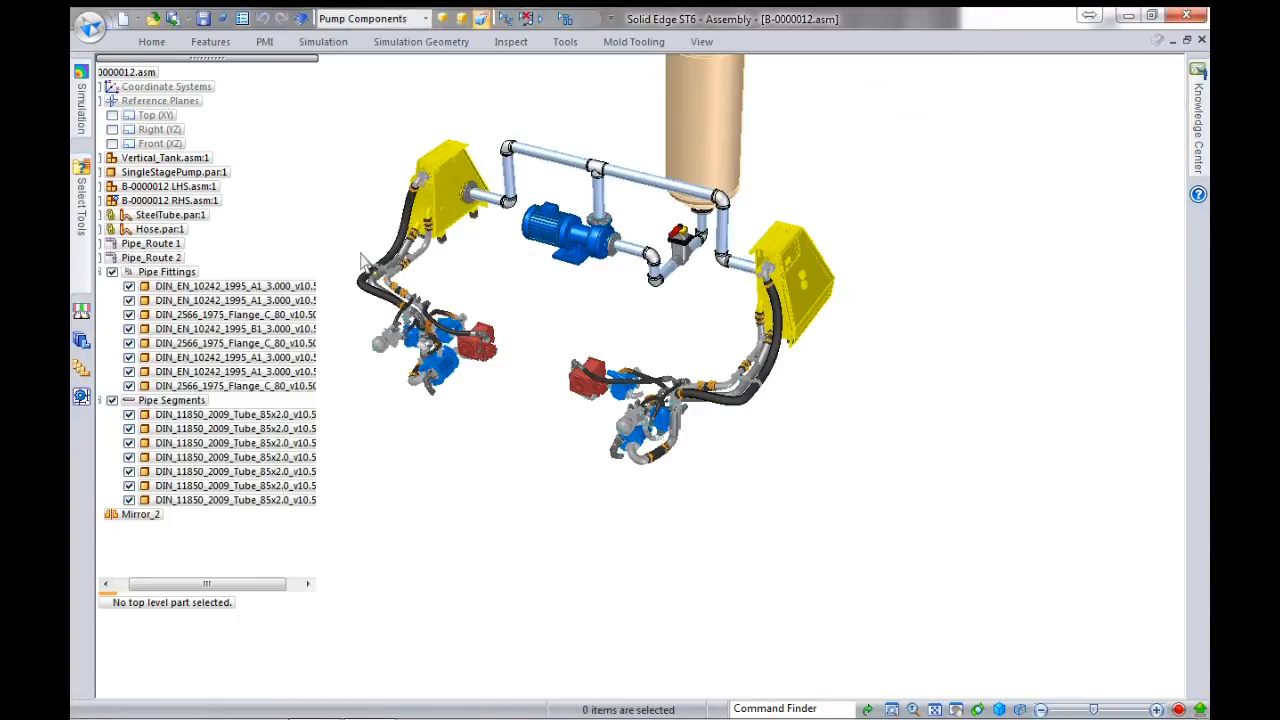
click(80, 200)
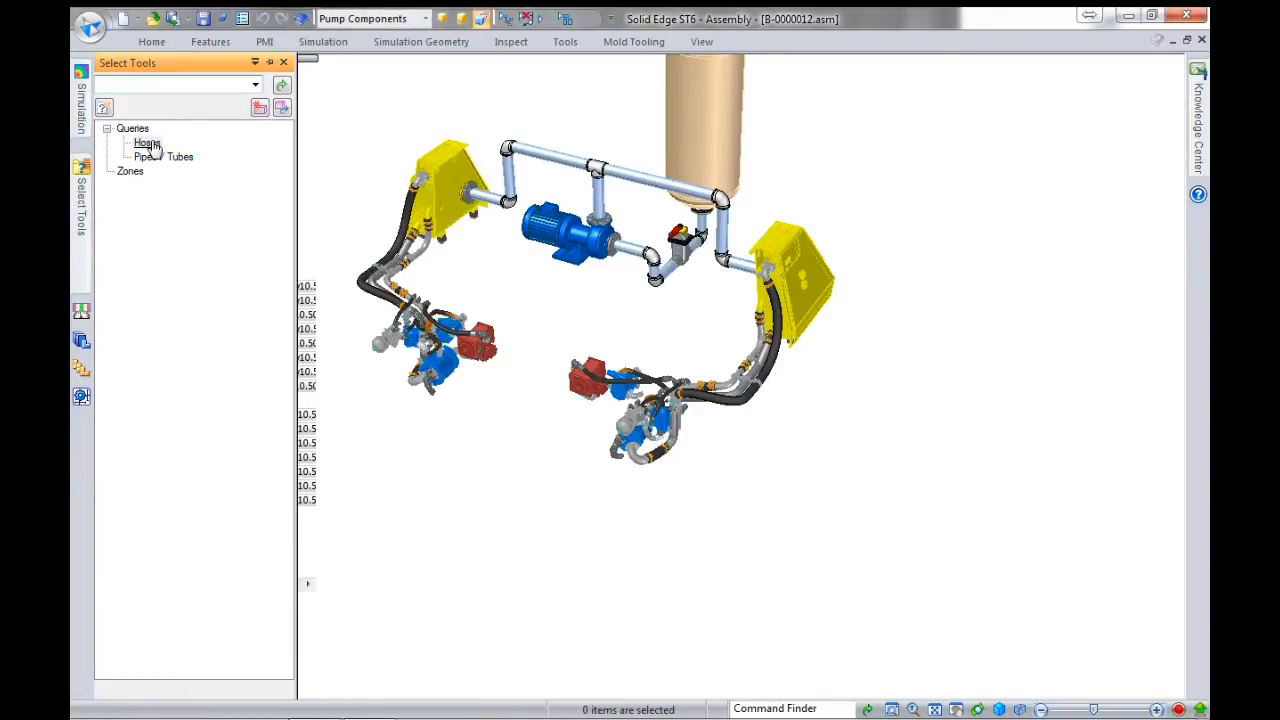
click(147, 143)
click(155, 163)
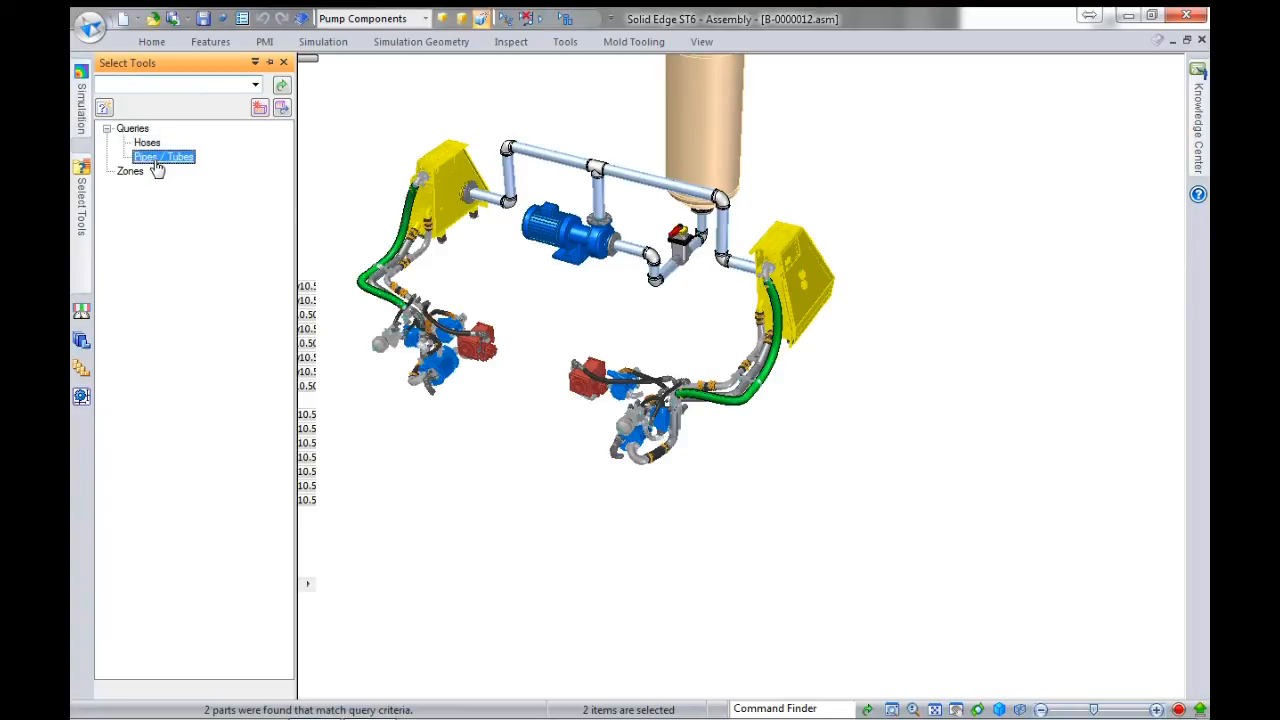
click(162, 161)
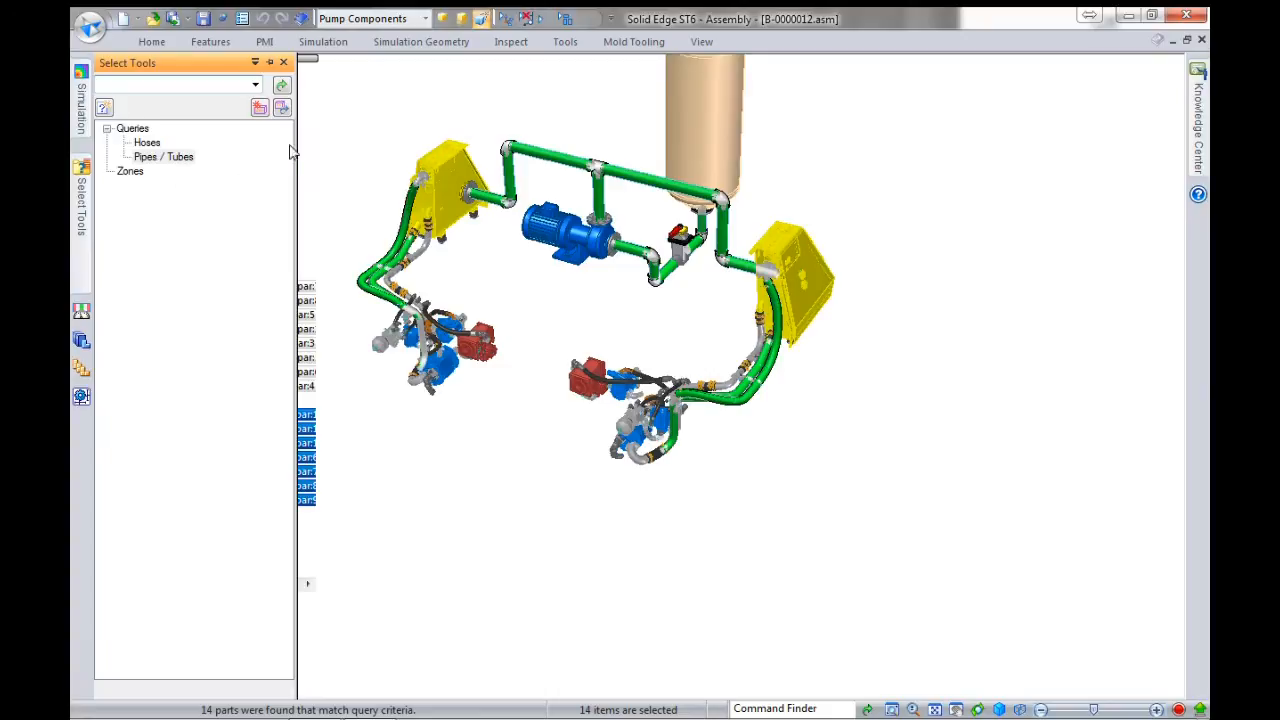
- Apply the Pump Components configuration and display the selected hoses and tubes with Center Lines on and Design Body off
click(426, 19)
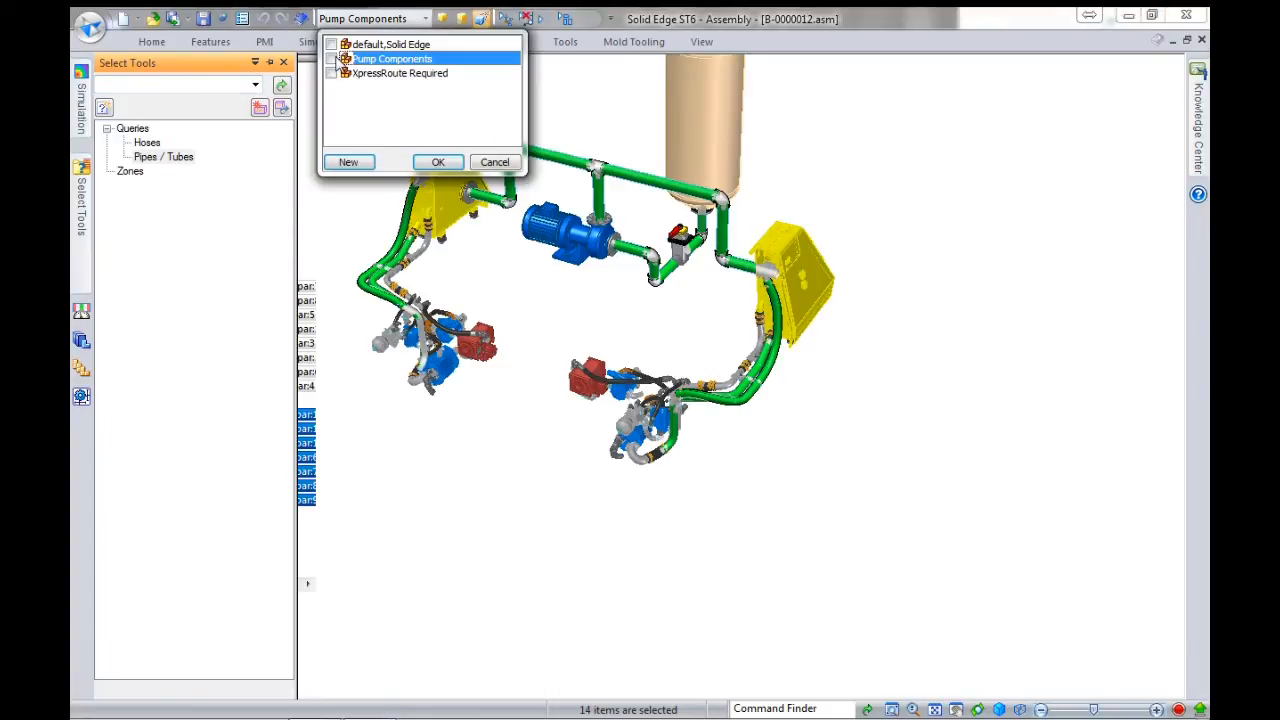
click(438, 163)
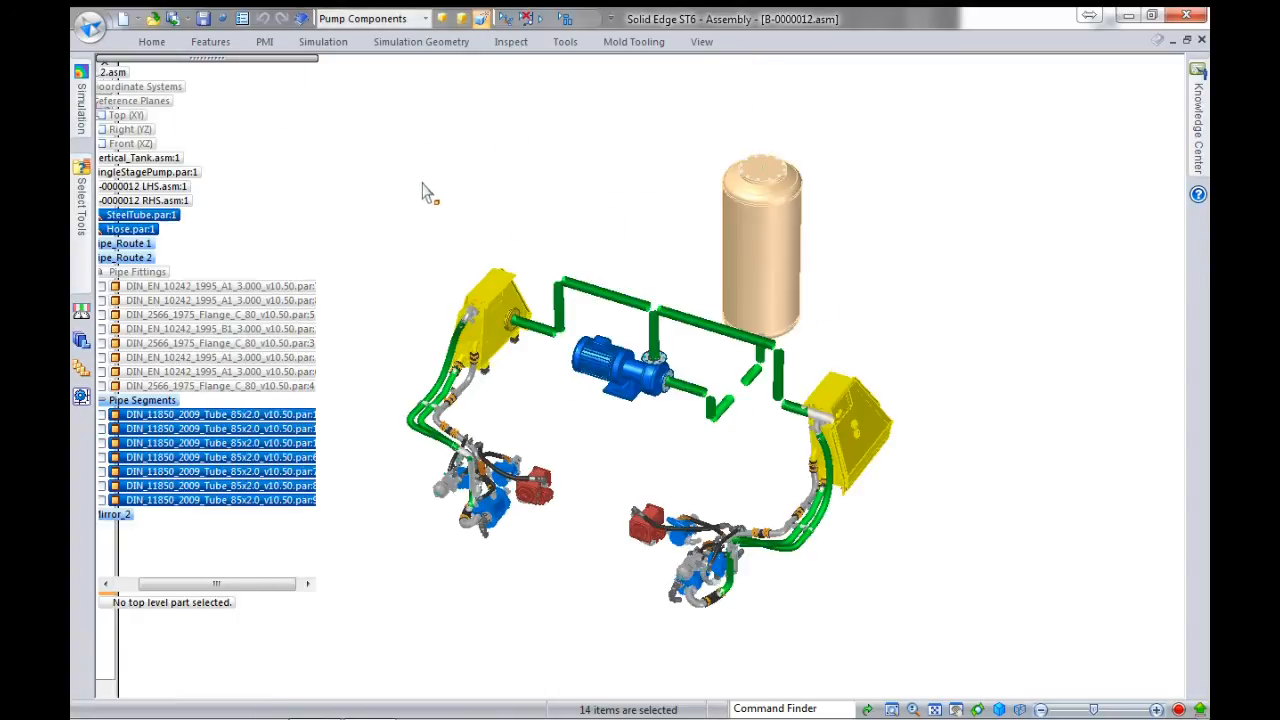
right_click(455, 192)
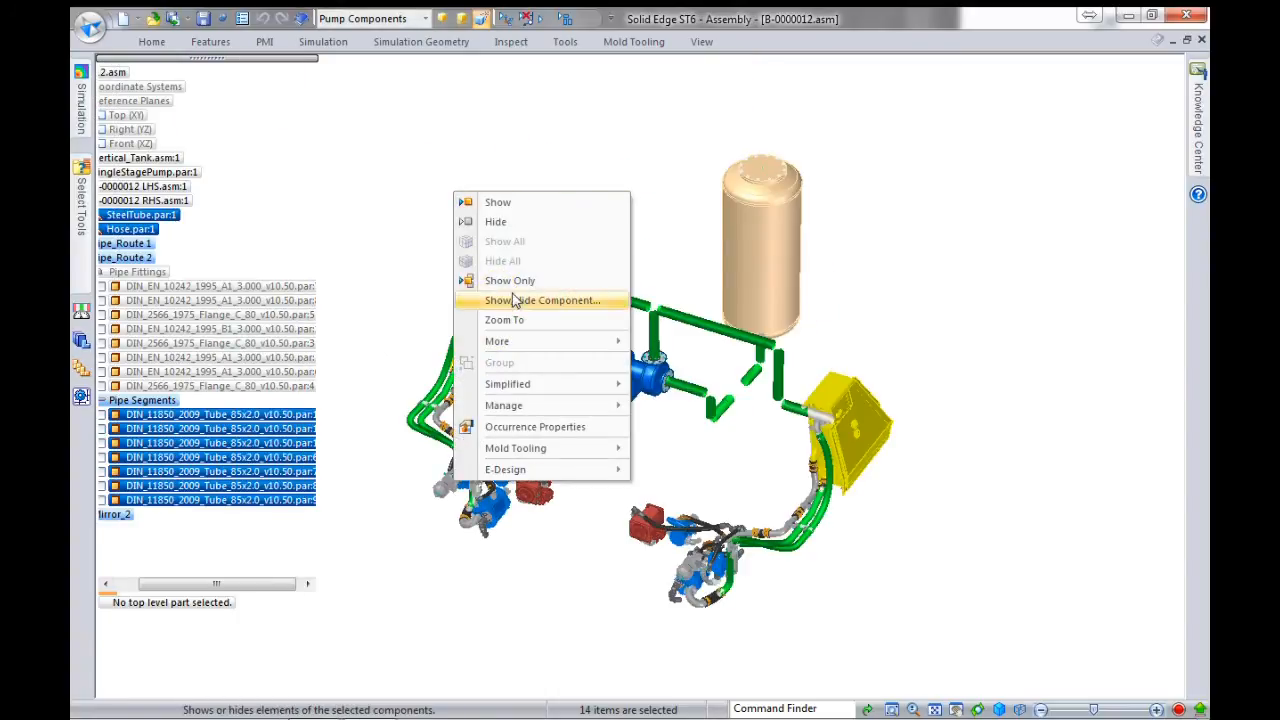
click(514, 300)
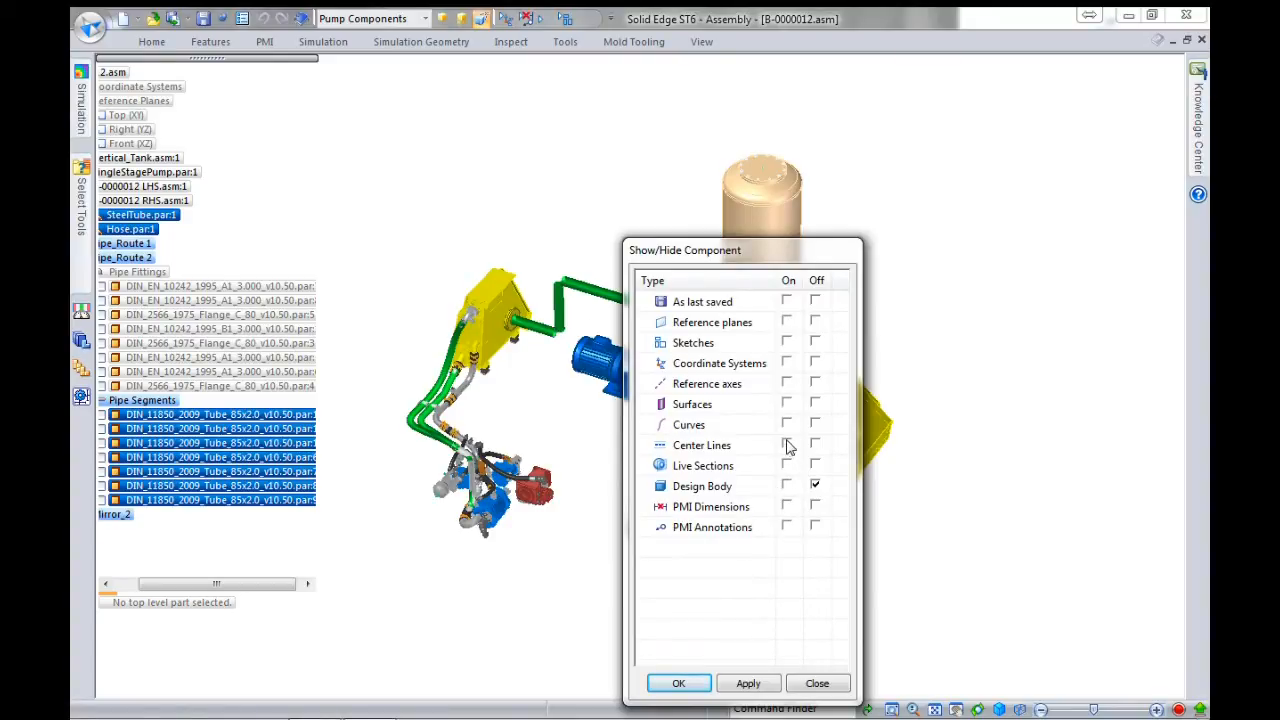
click(680, 684)
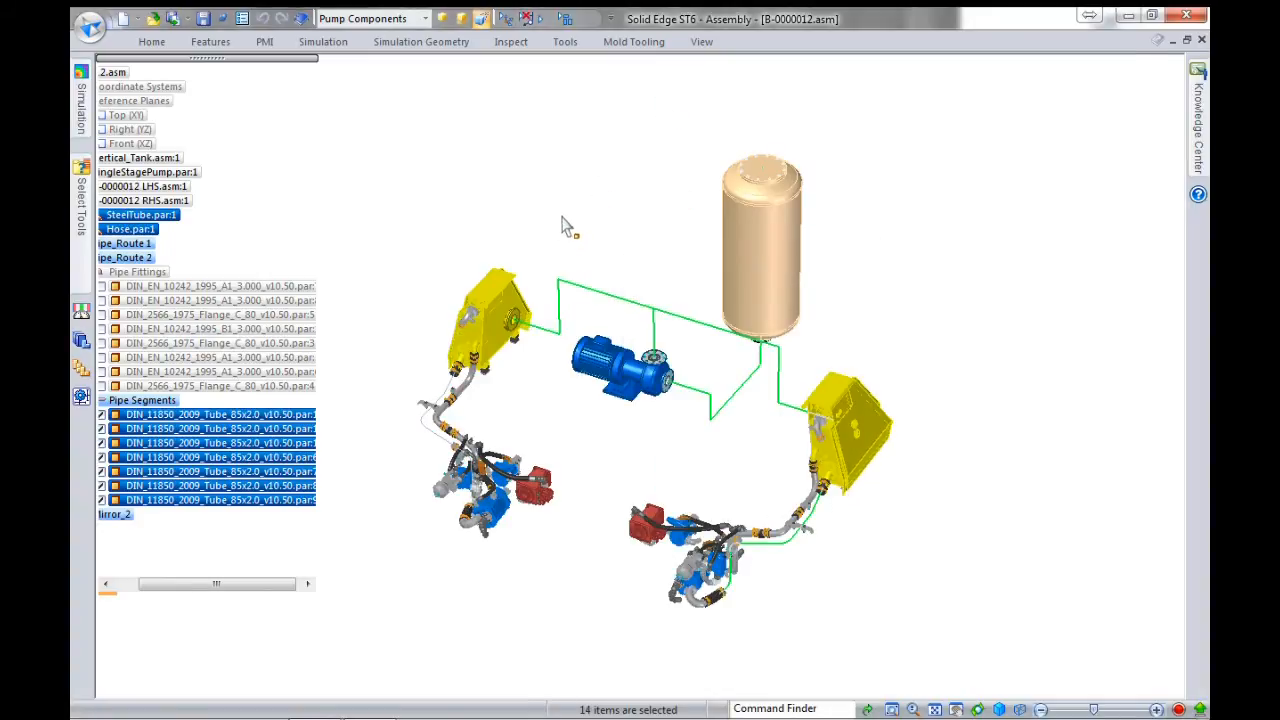
click(563, 224)
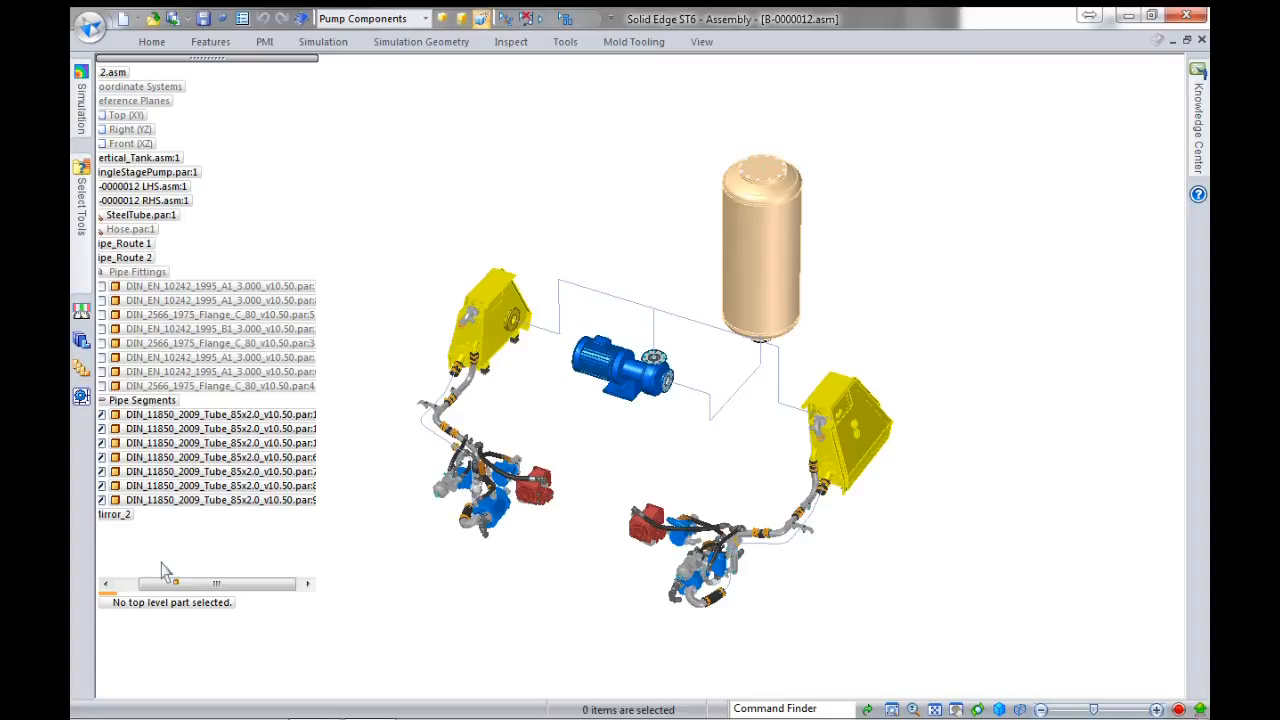
- Show the mirrored Hose_LHS.par and turn on the Design Body of SteelTube_LHS.par
drag(168, 585, 138, 585)
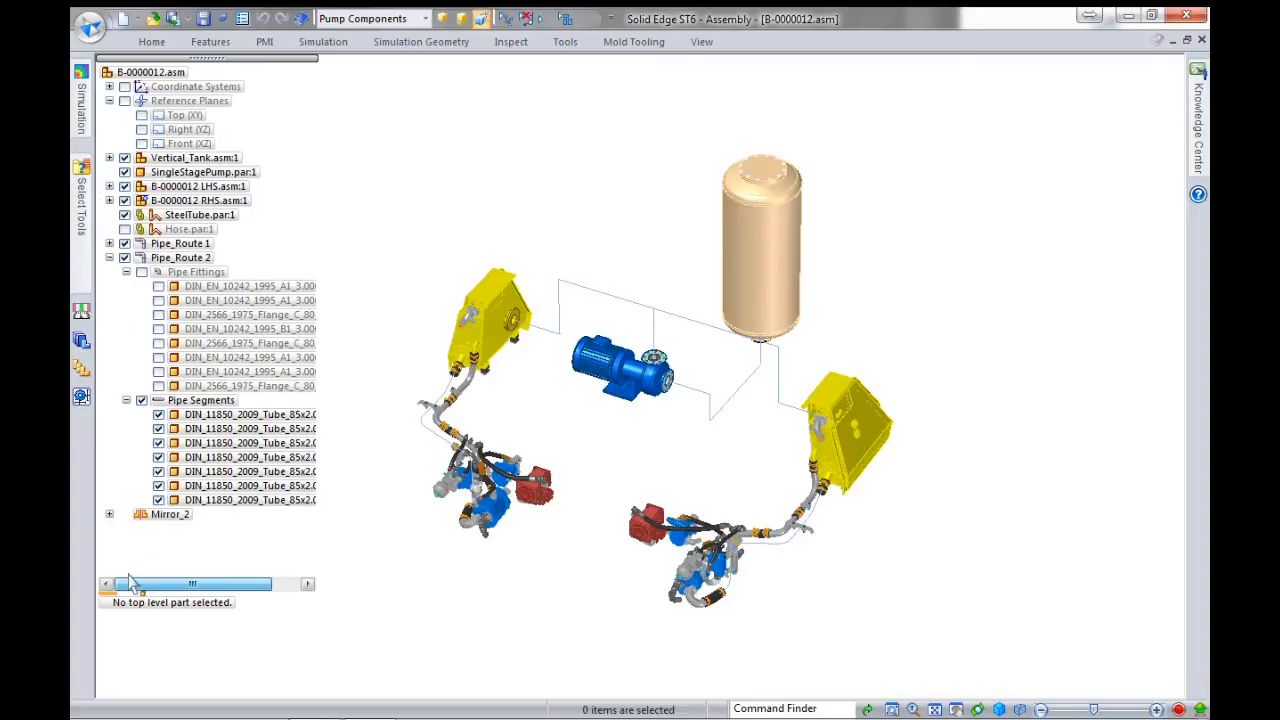
click(109, 516)
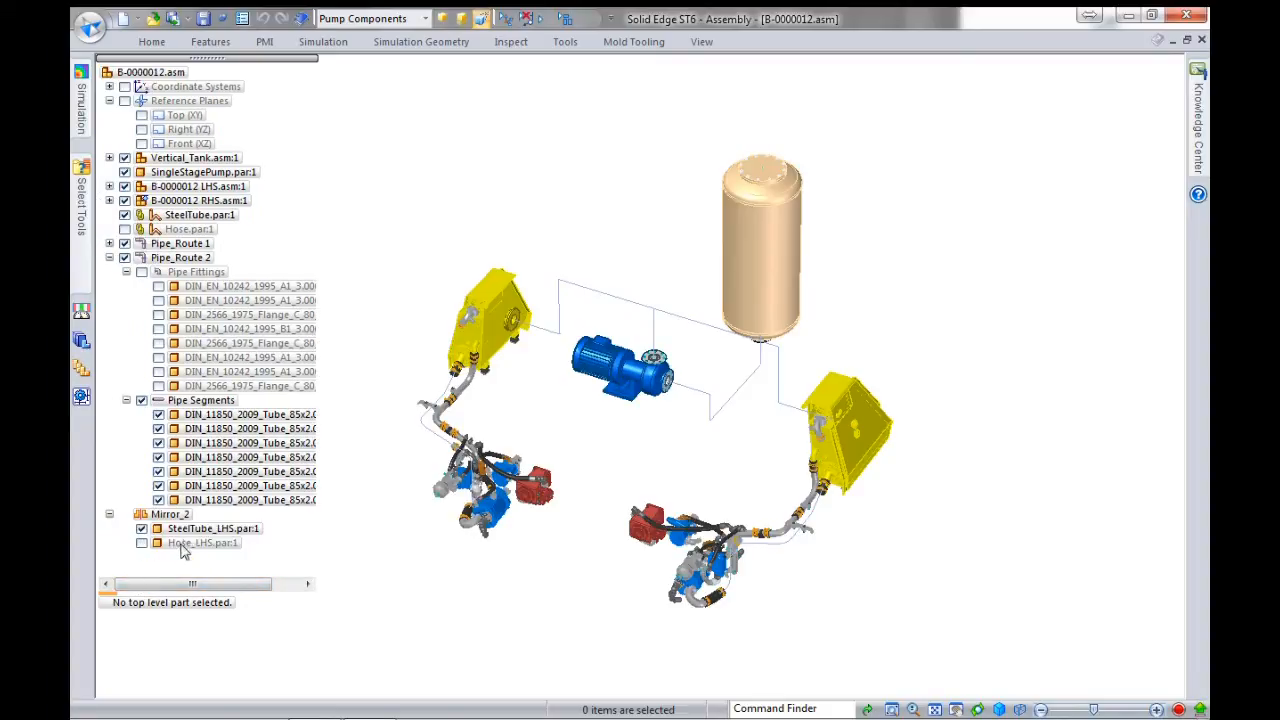
click(141, 543)
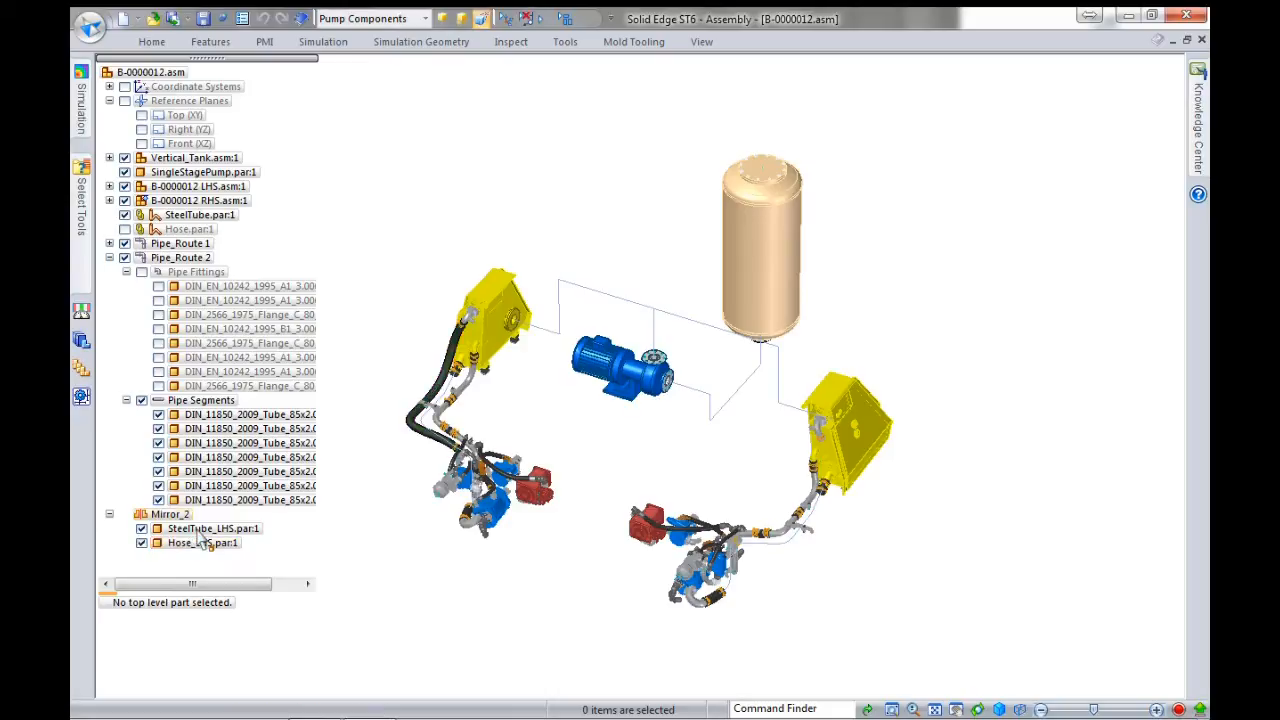
right_click(200, 530)
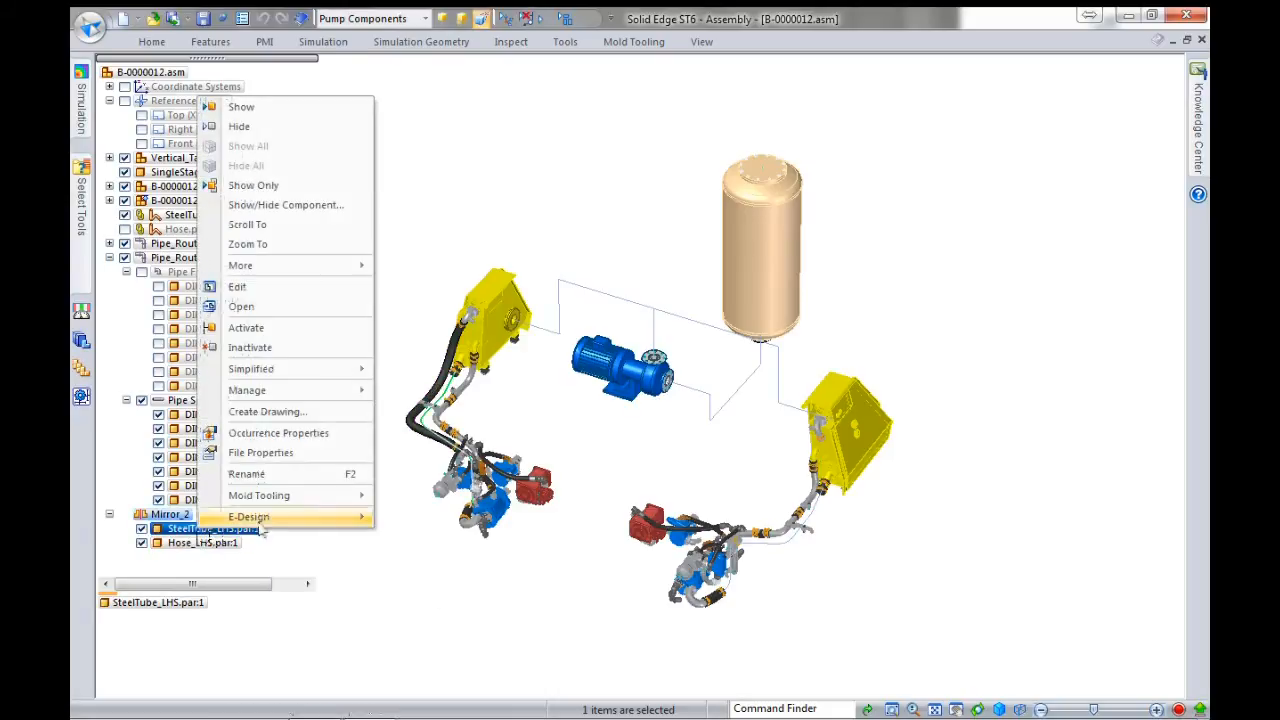
click(322, 206)
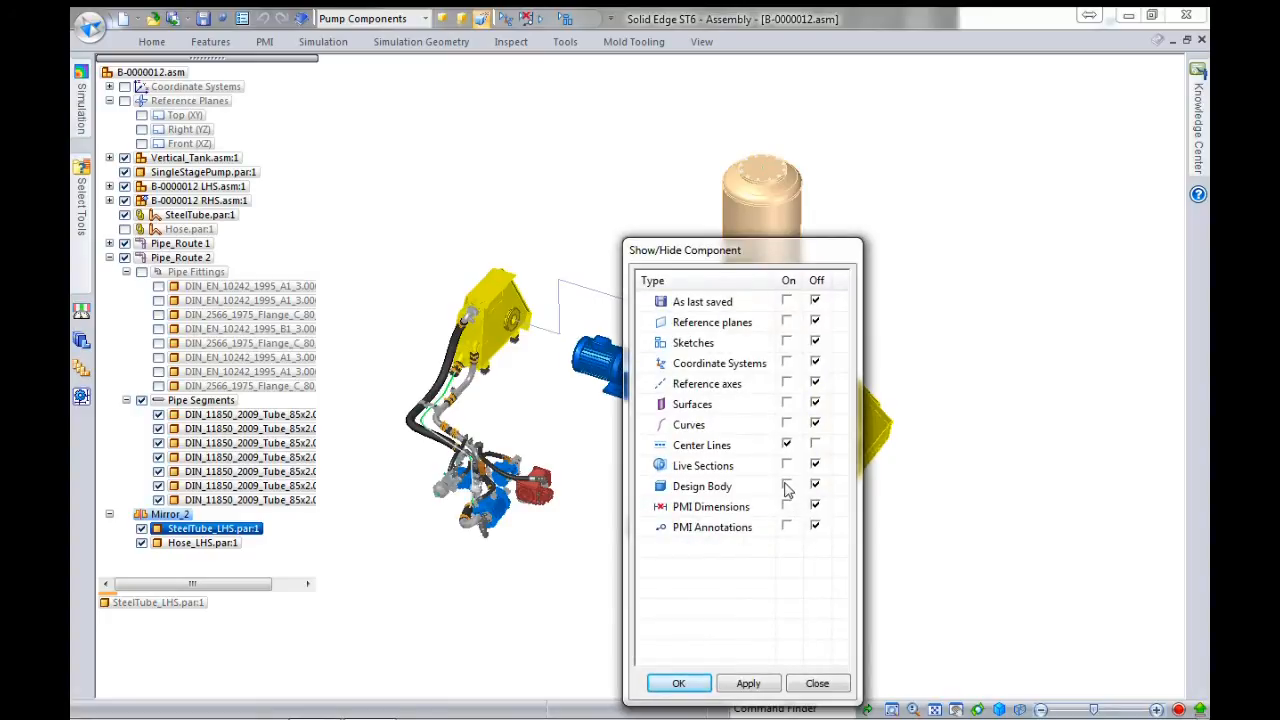
click(688, 684)
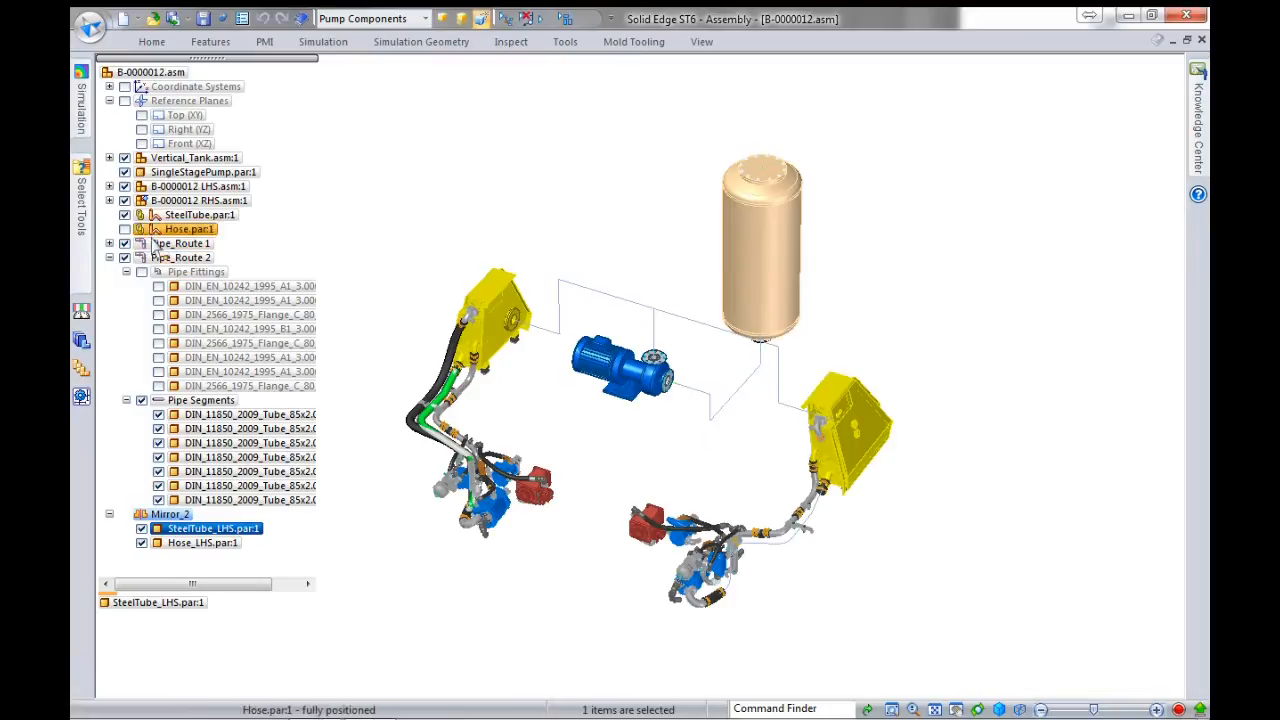
- Show the DIN_EN_1984_2010 valve among Pipe_Route 1's fittings, and collapse both pipe routes and Mirror_2
click(110, 244)
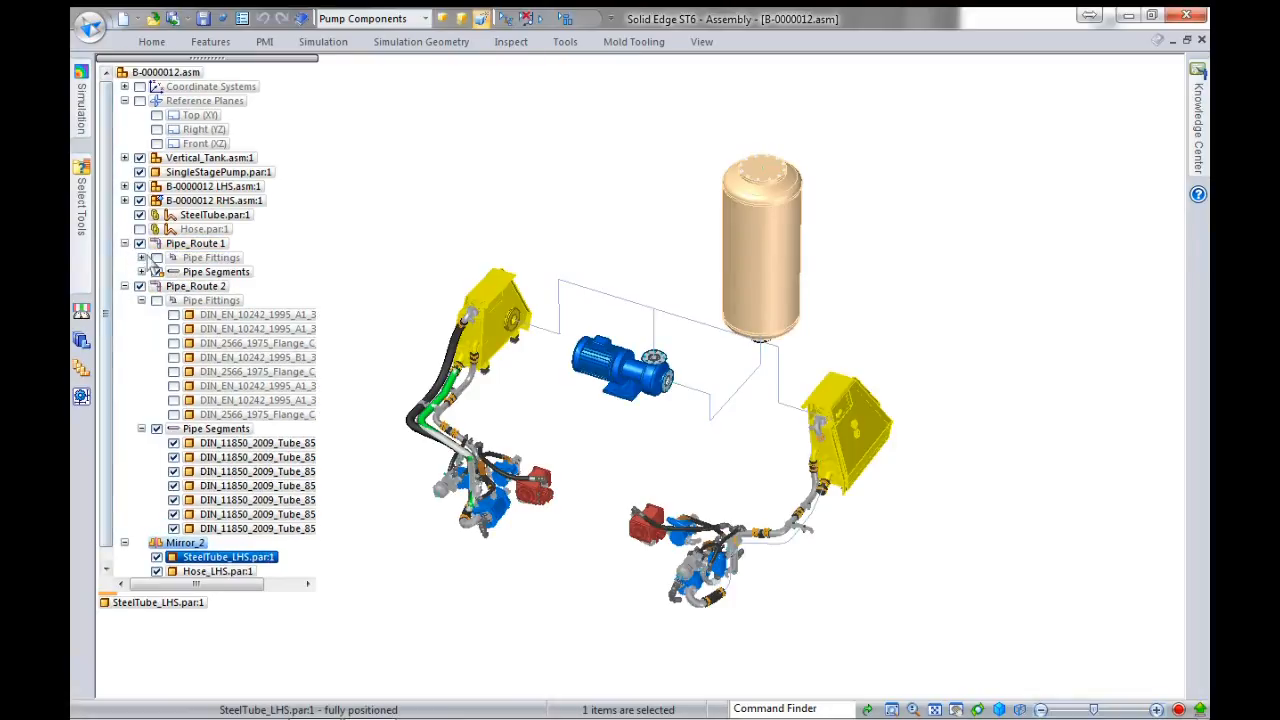
click(141, 258)
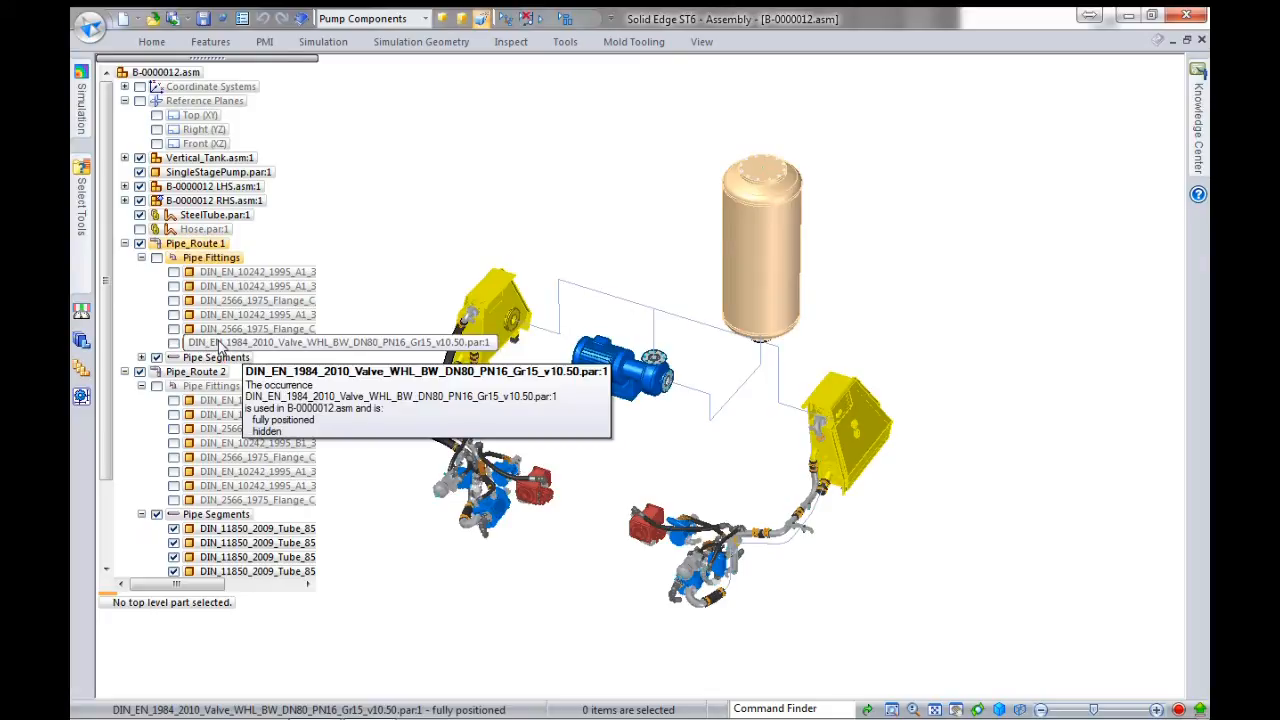
click(174, 343)
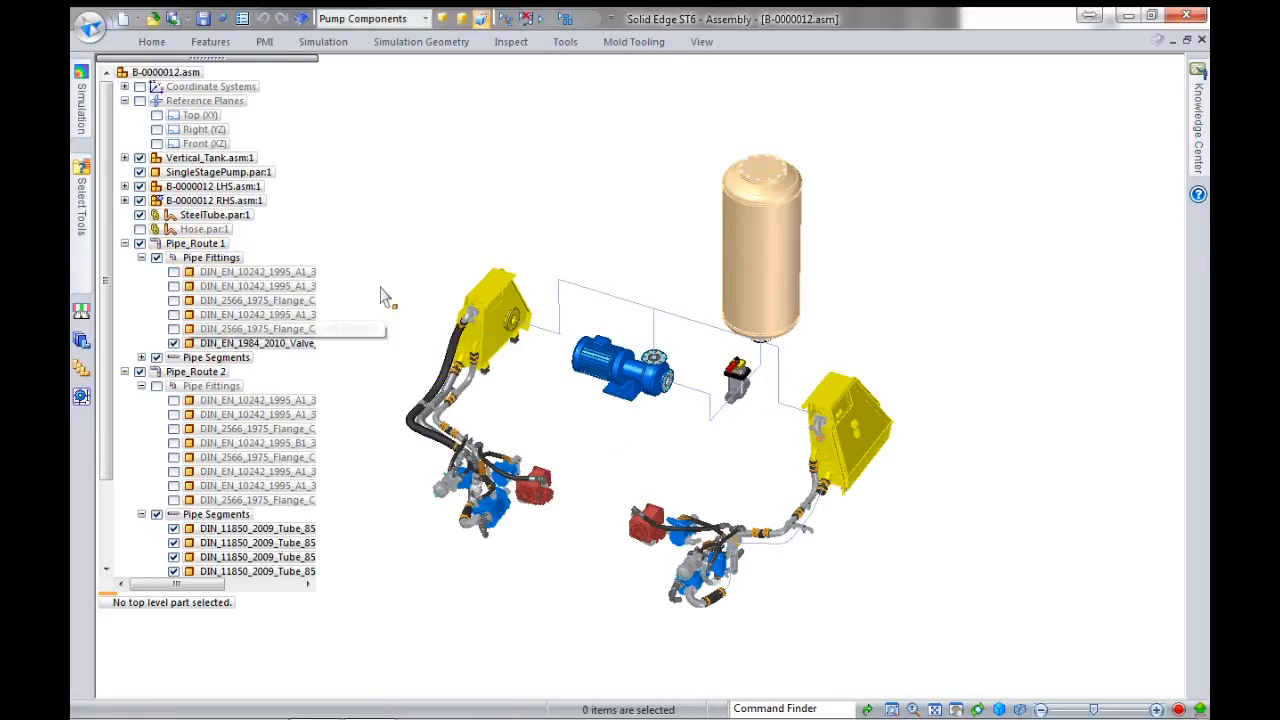
click(124, 244)
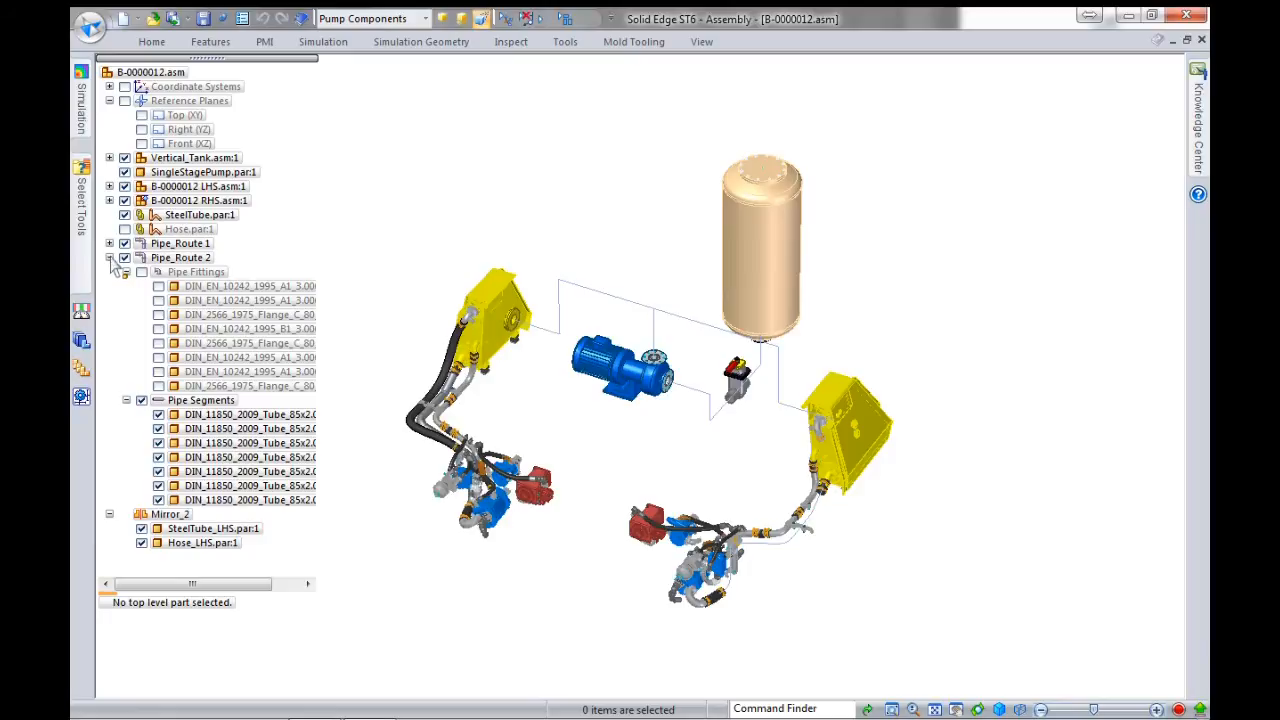
click(110, 258)
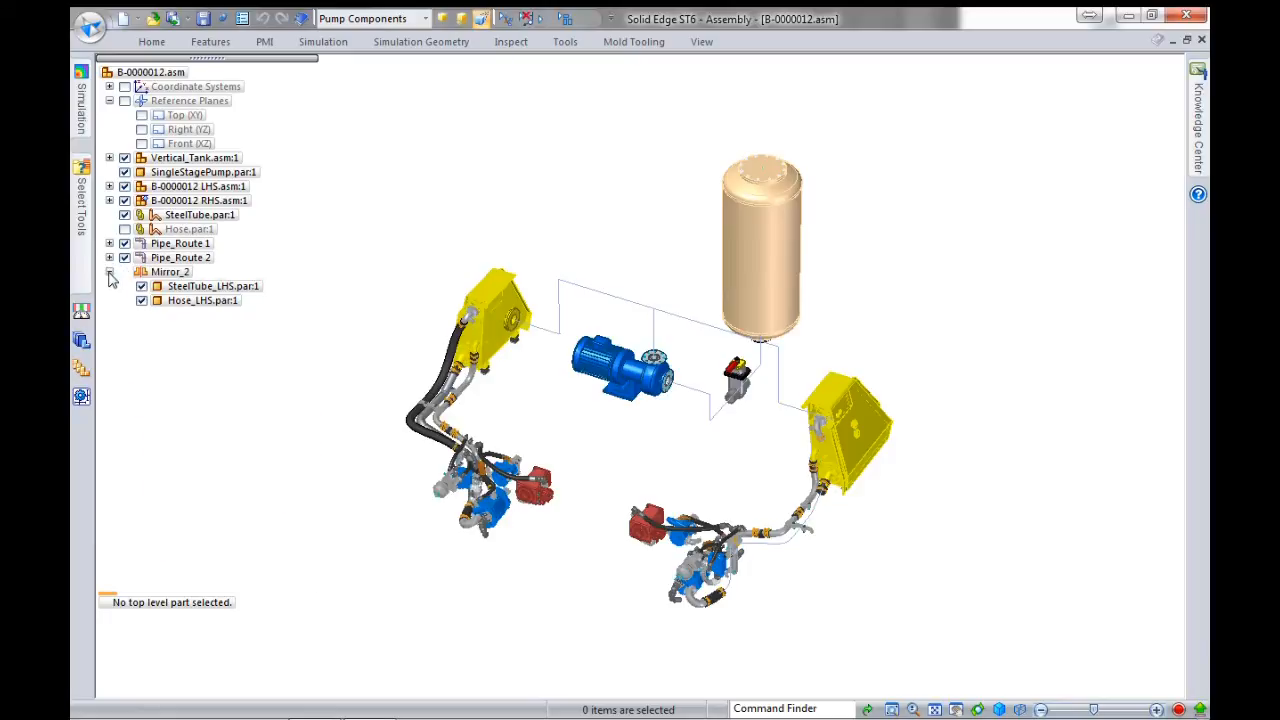
click(110, 272)
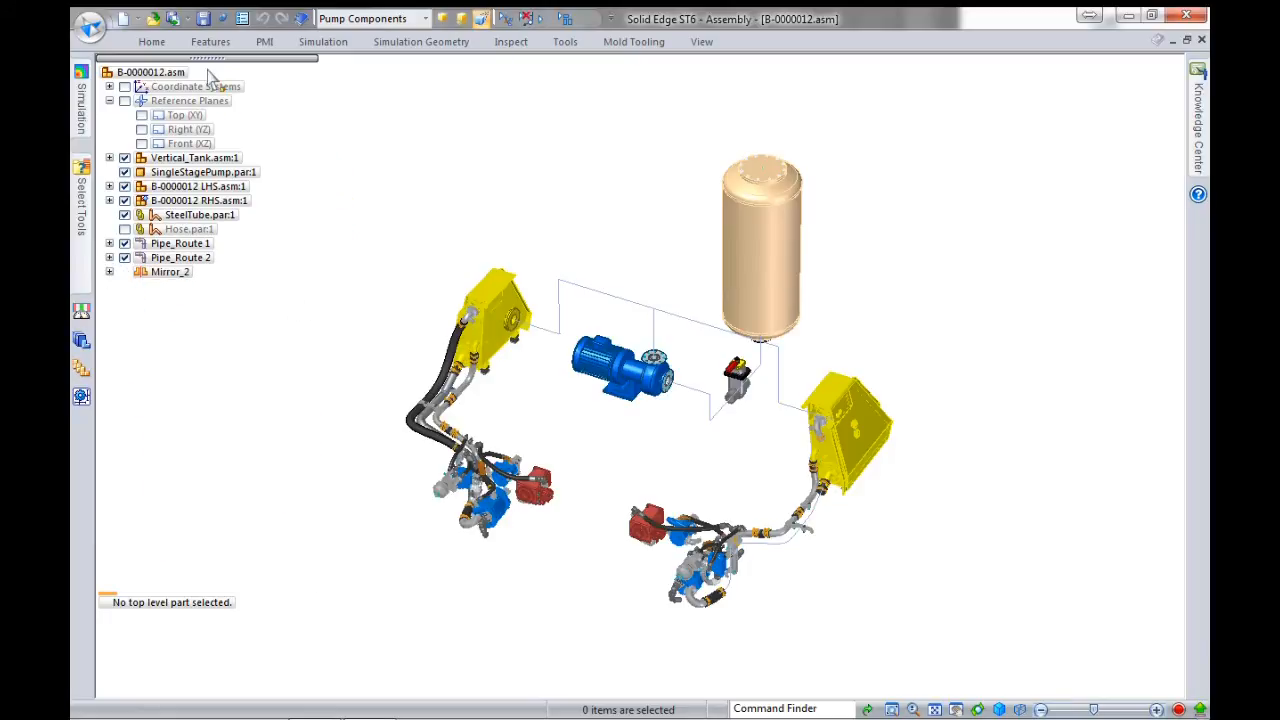
- Capture a snapshot of the assembly display and create a drawing from the ISO Draft.dft template with the Drawing View Creation Wizard
click(151, 42)
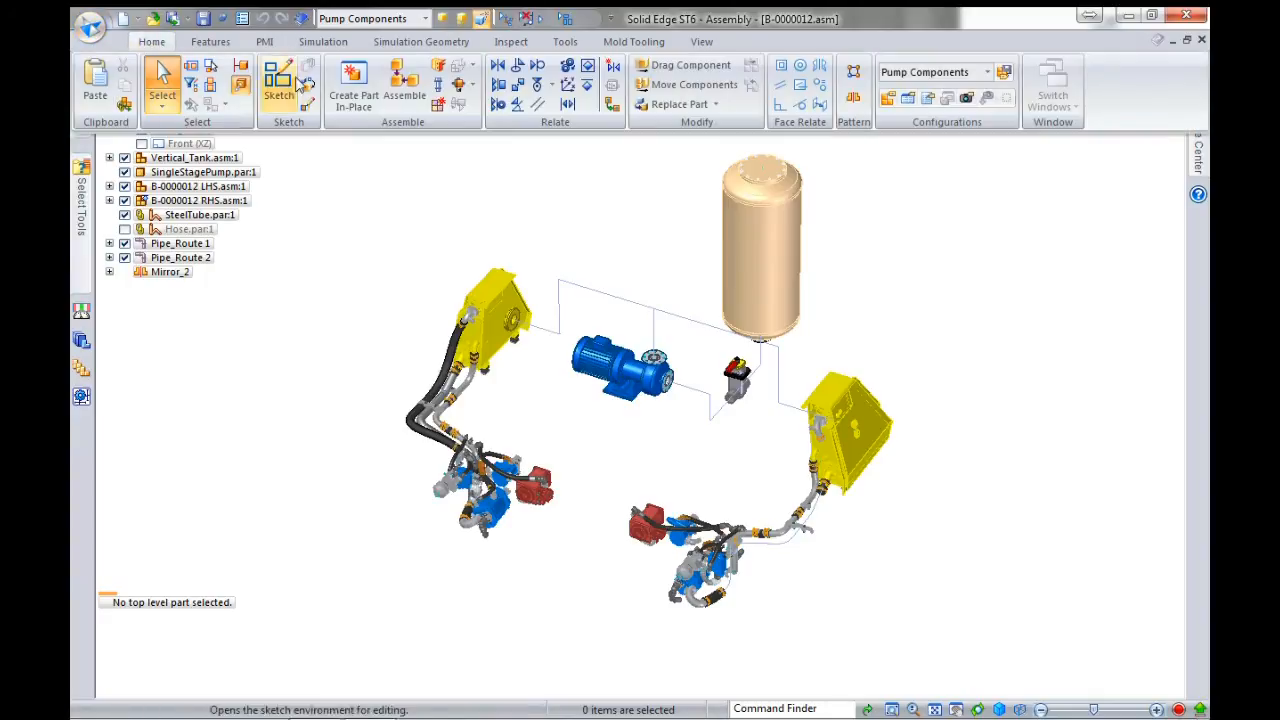
click(968, 100)
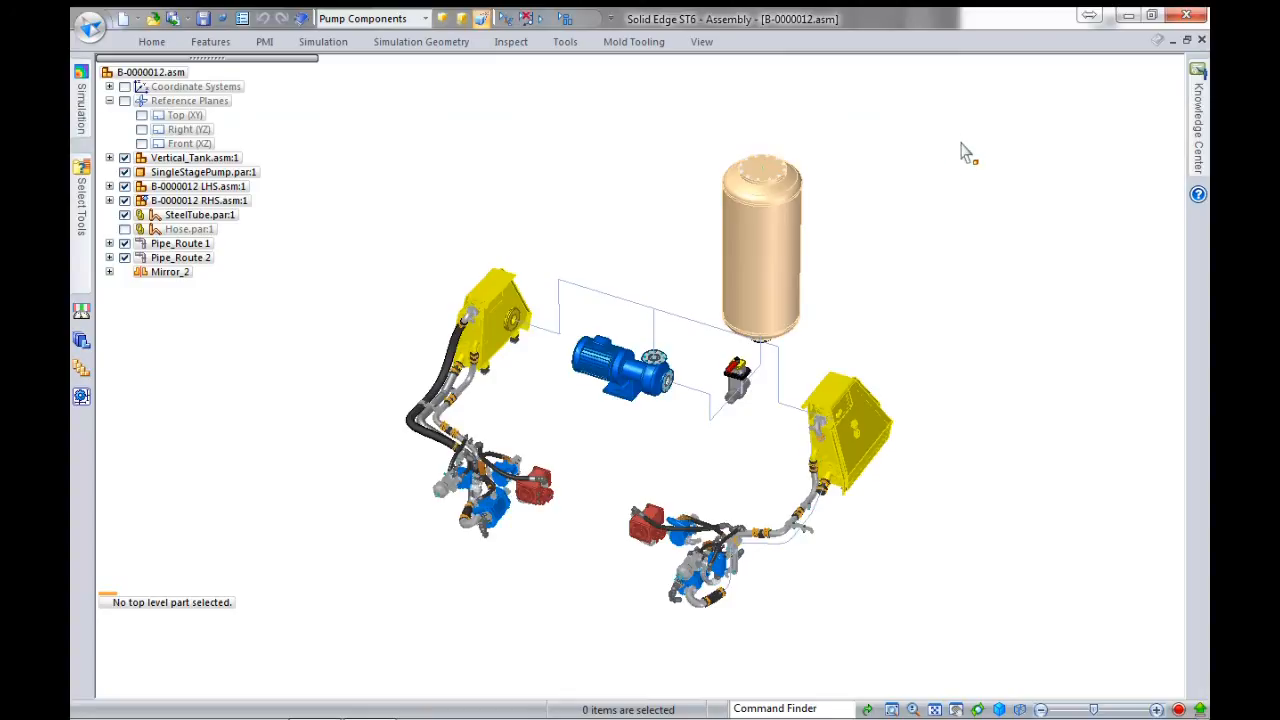
click(90, 28)
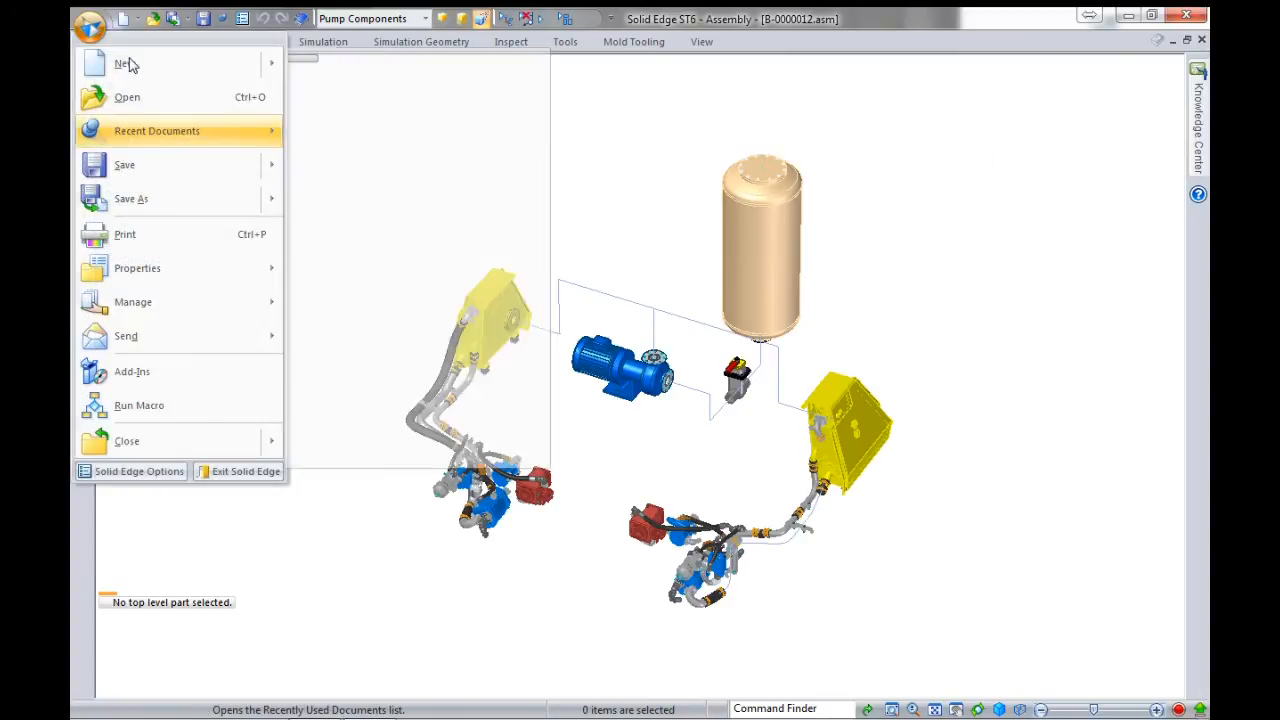
mouse_move(129, 69)
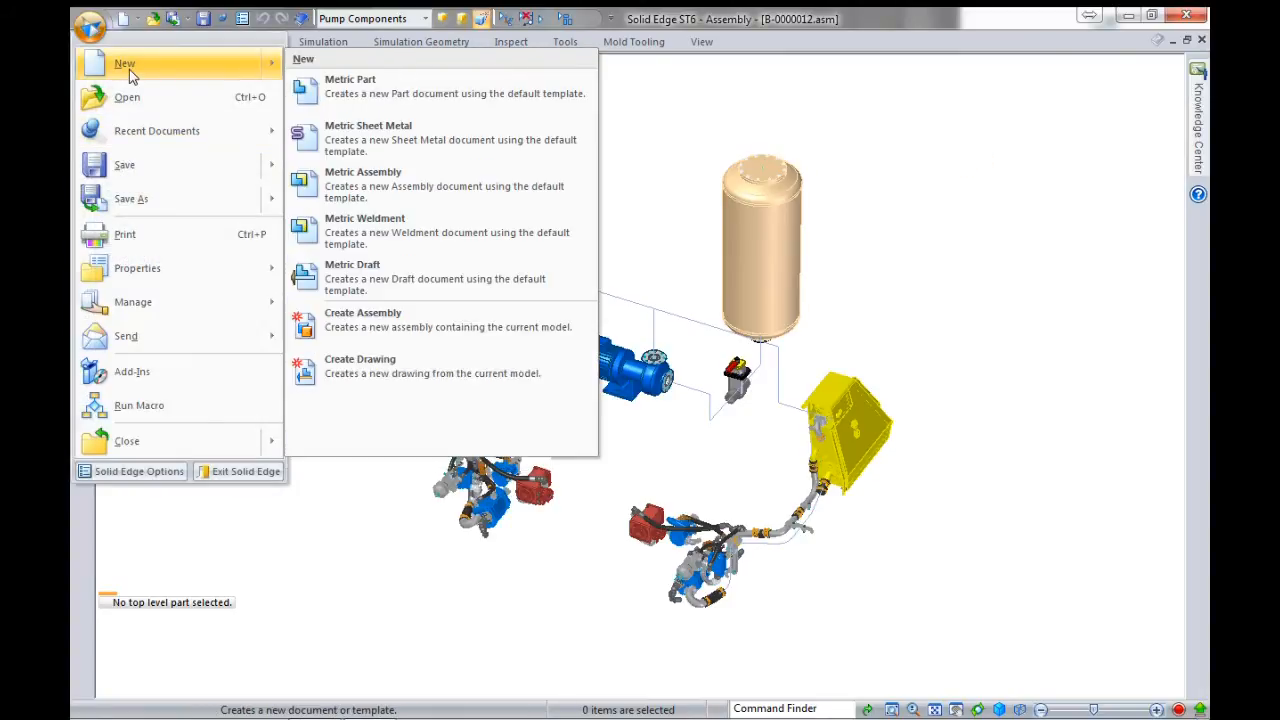
click(395, 366)
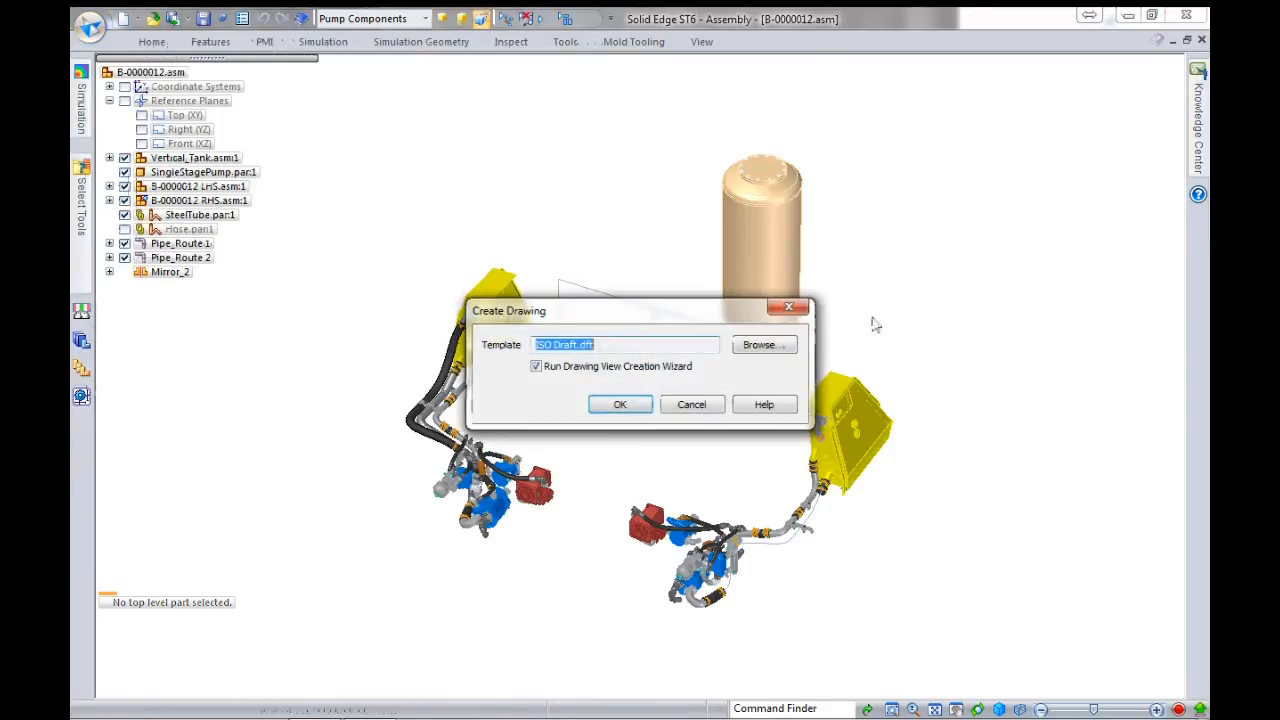
click(648, 410)
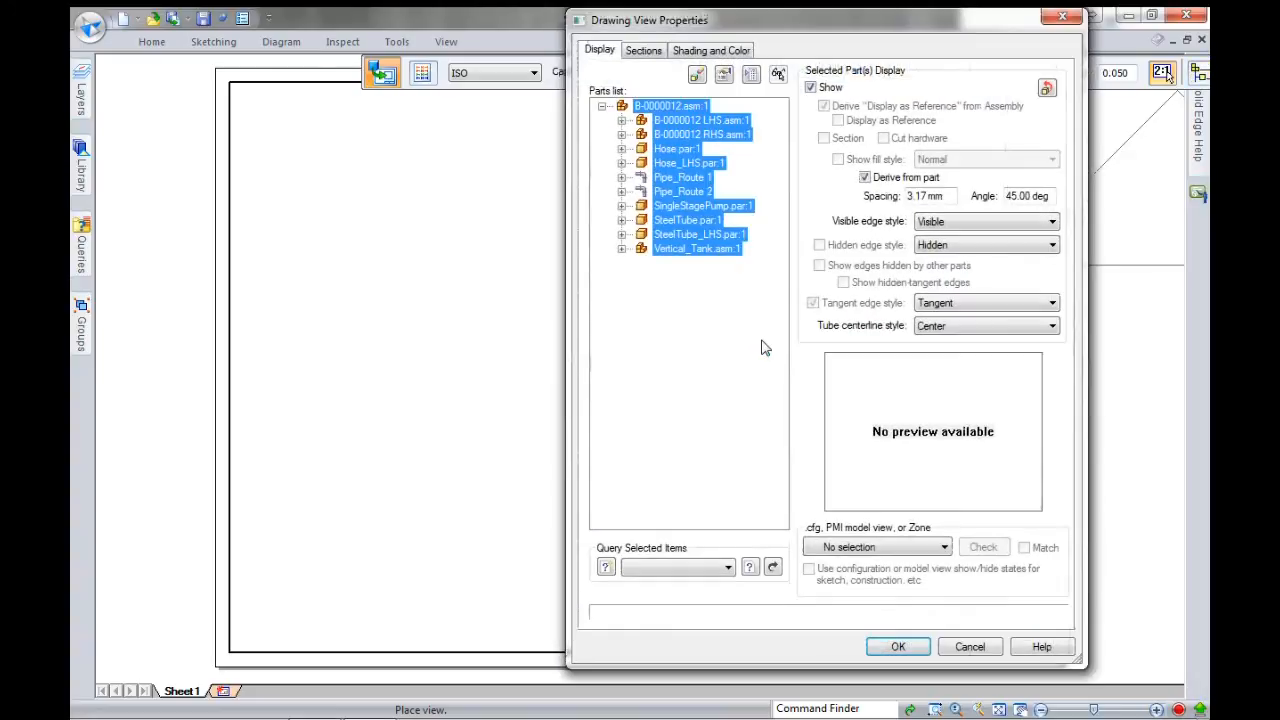
- Set the drawing view to use the Assembly Snapshot display state and accept the view properties
click(896, 551)
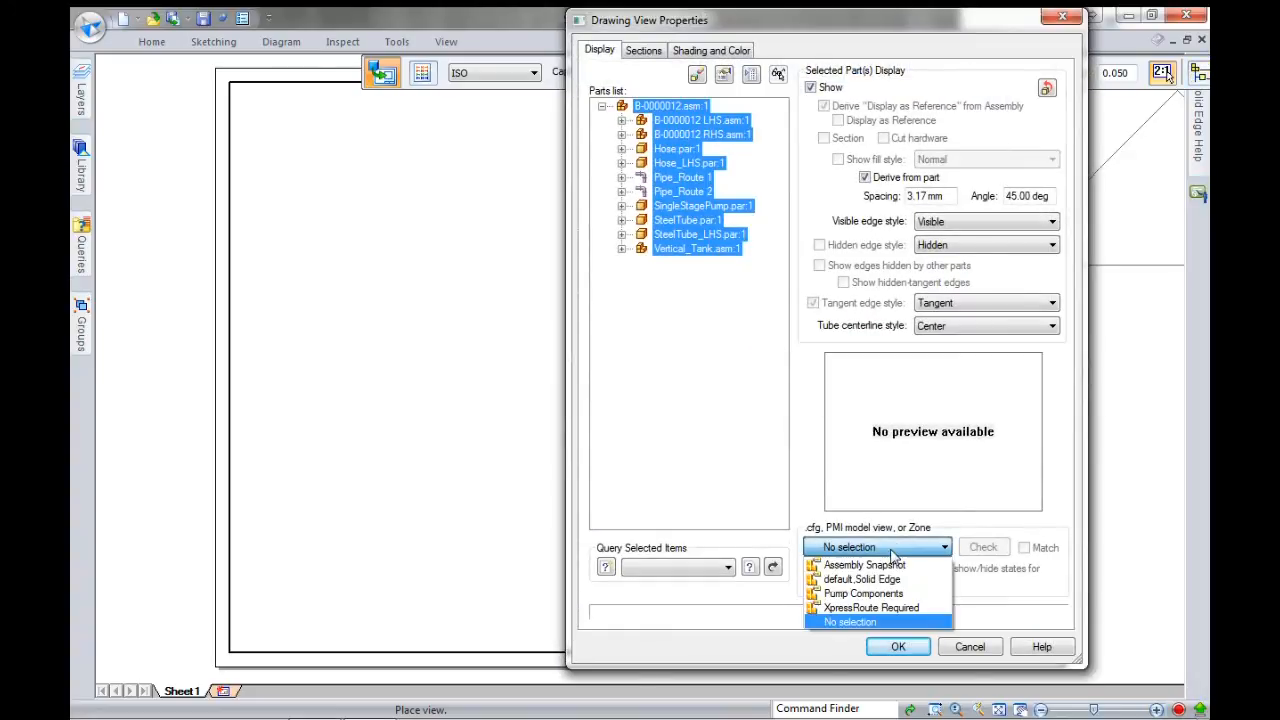
click(841, 568)
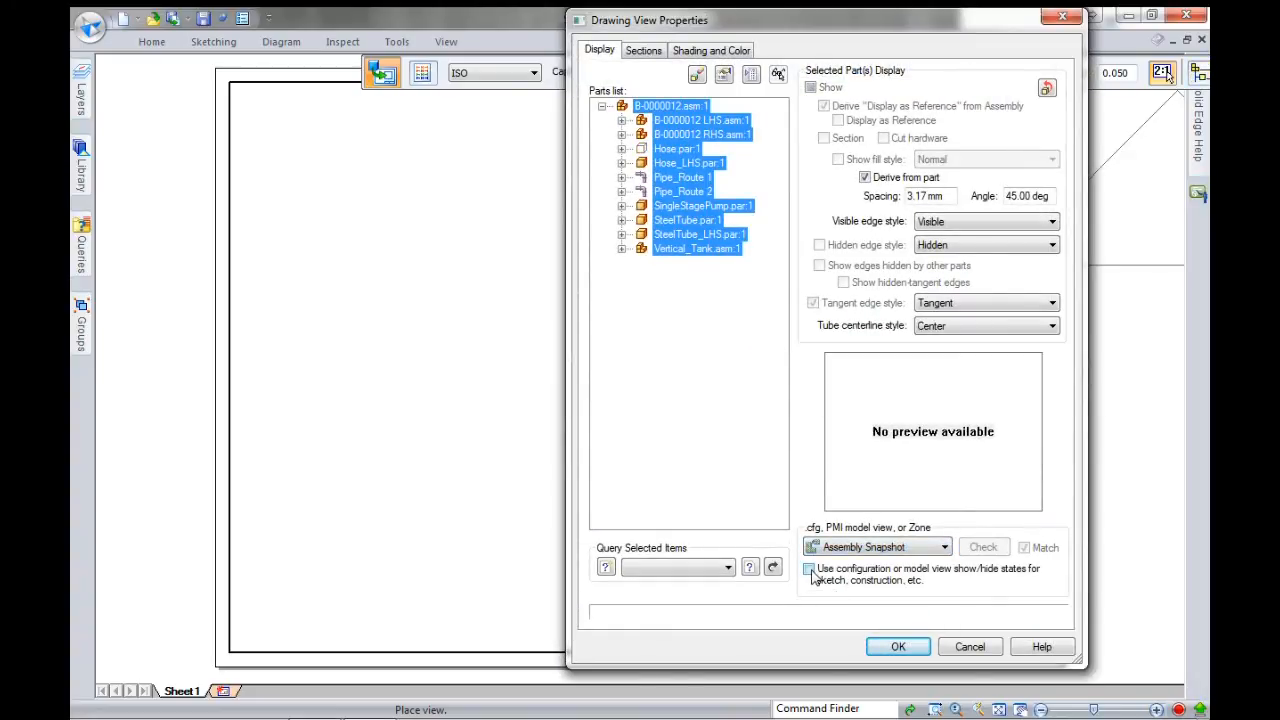
click(899, 647)
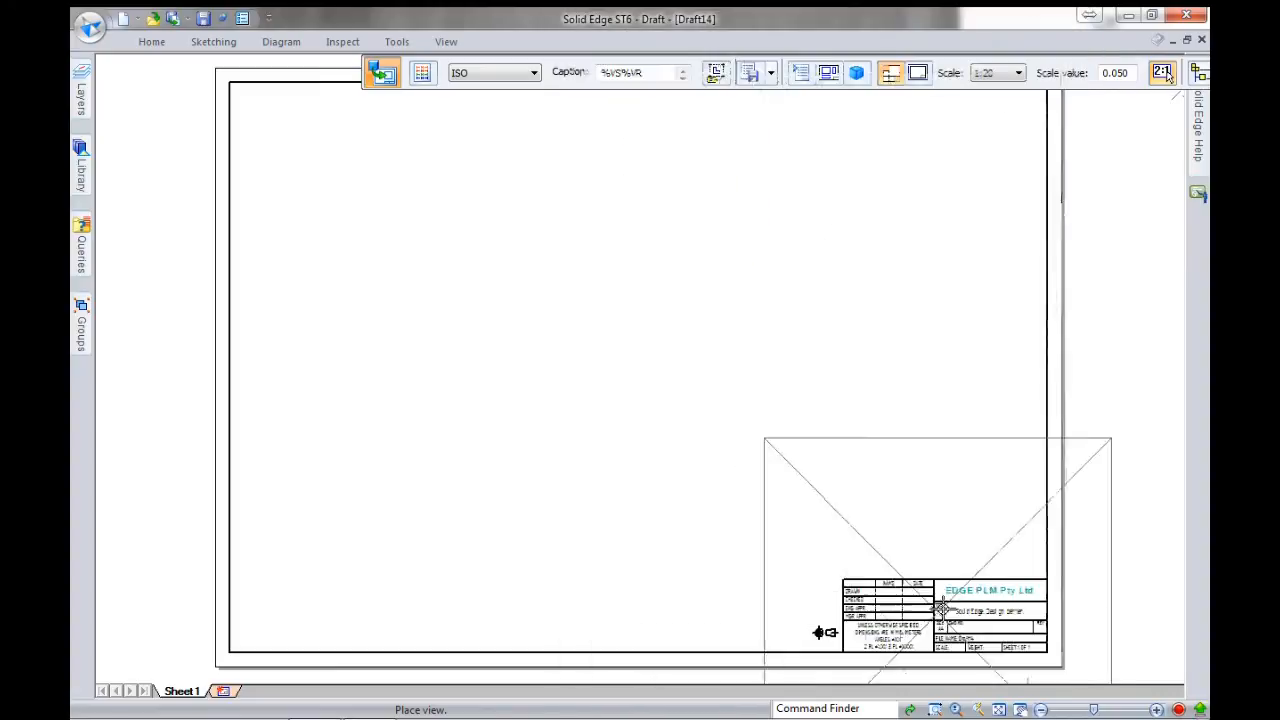
- Place the assembly's front view on the sheet at 1:20 scale, and project the top and side views from it
click(856, 73)
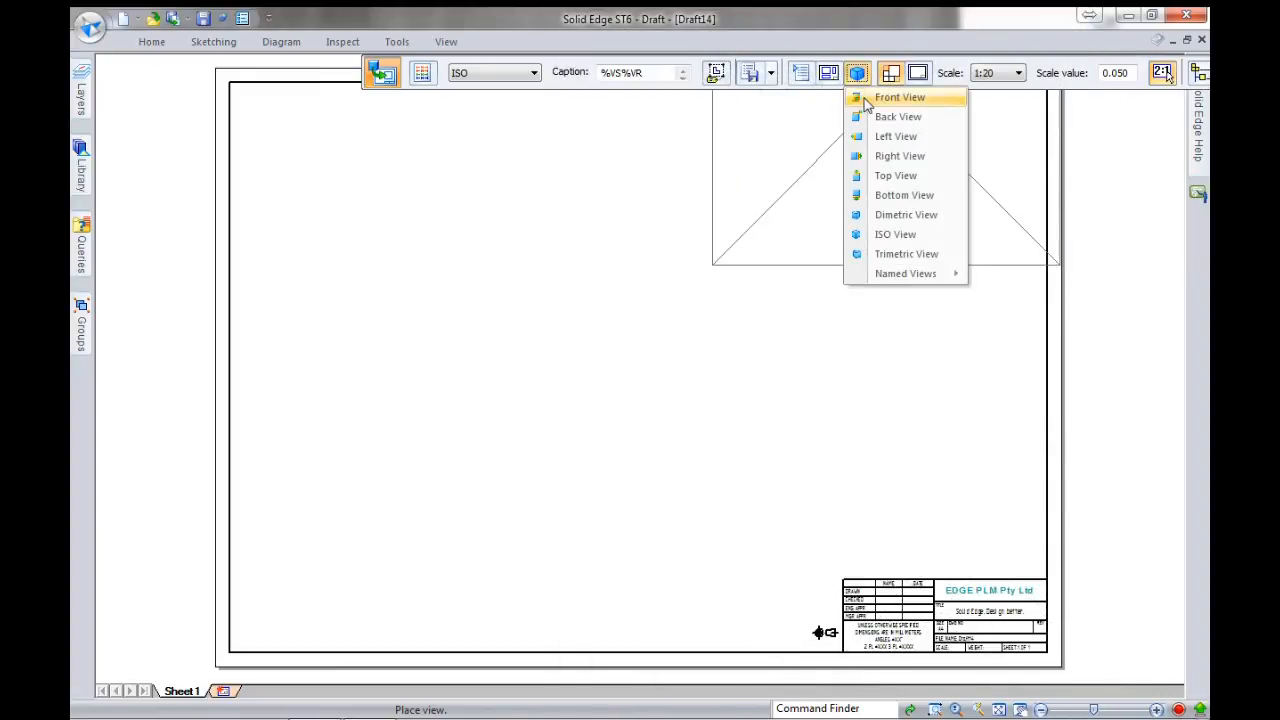
click(857, 94)
click(995, 73)
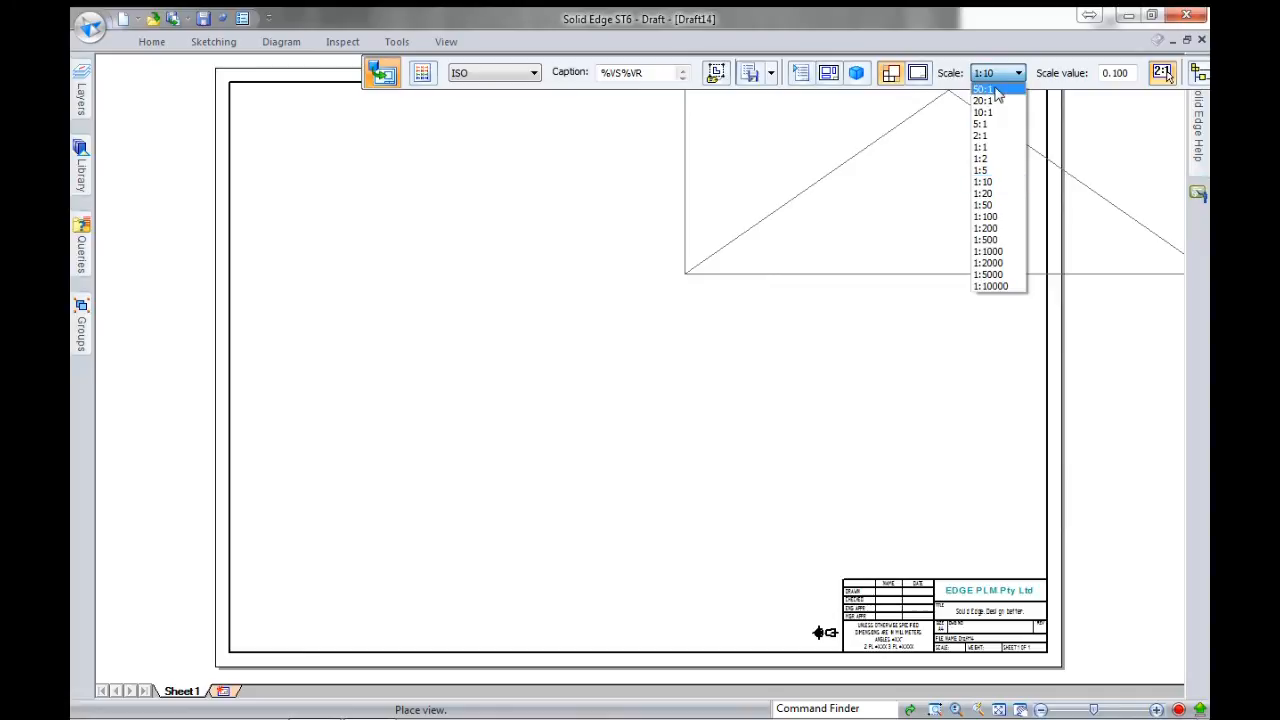
click(997, 196)
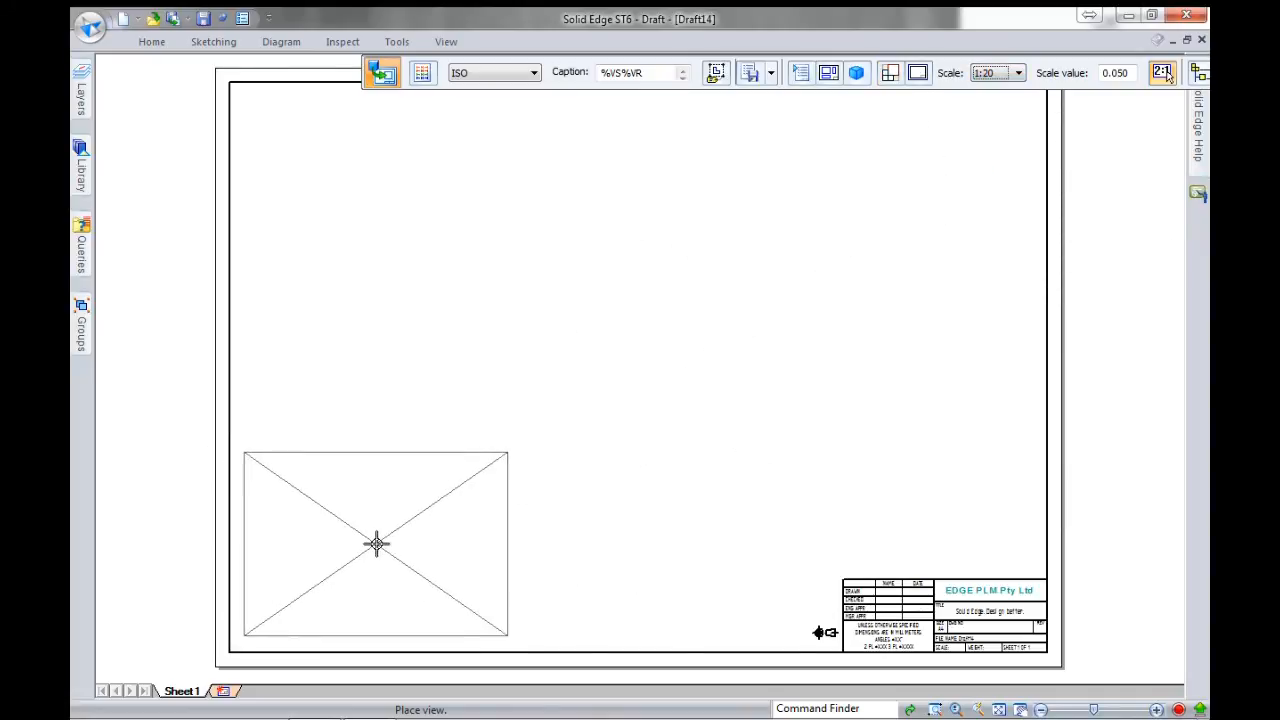
click(392, 543)
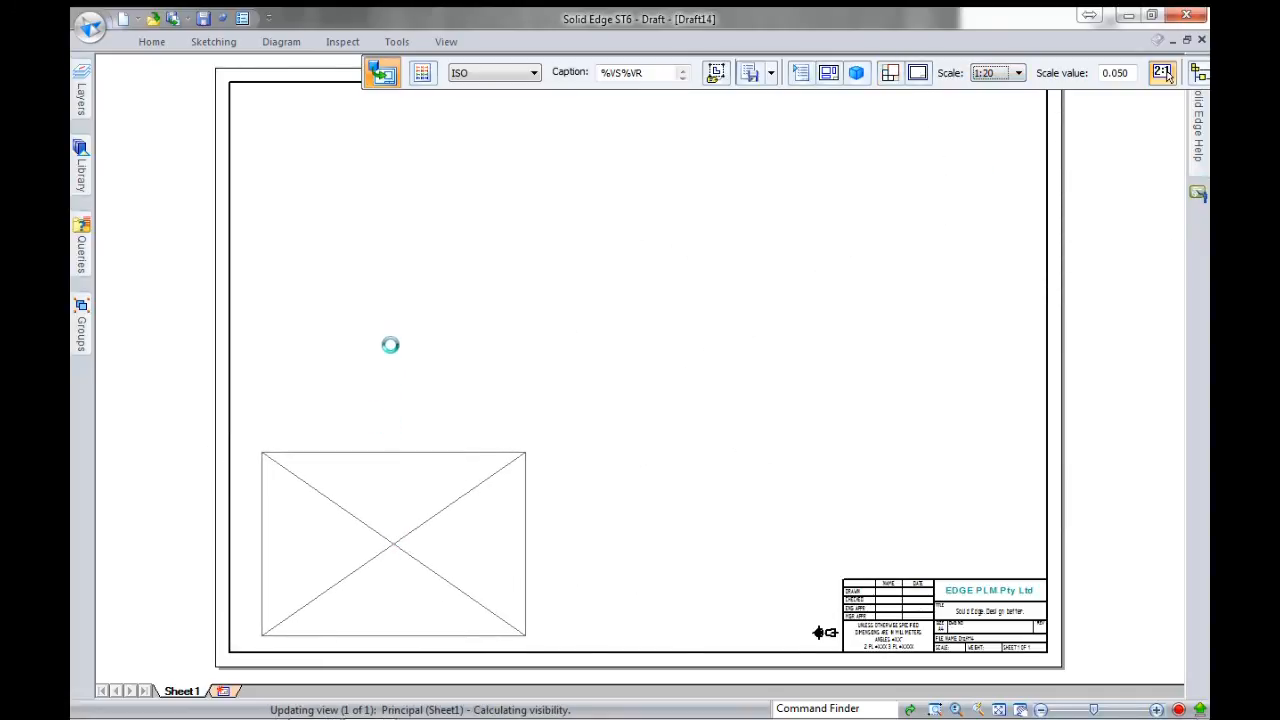
click(386, 294)
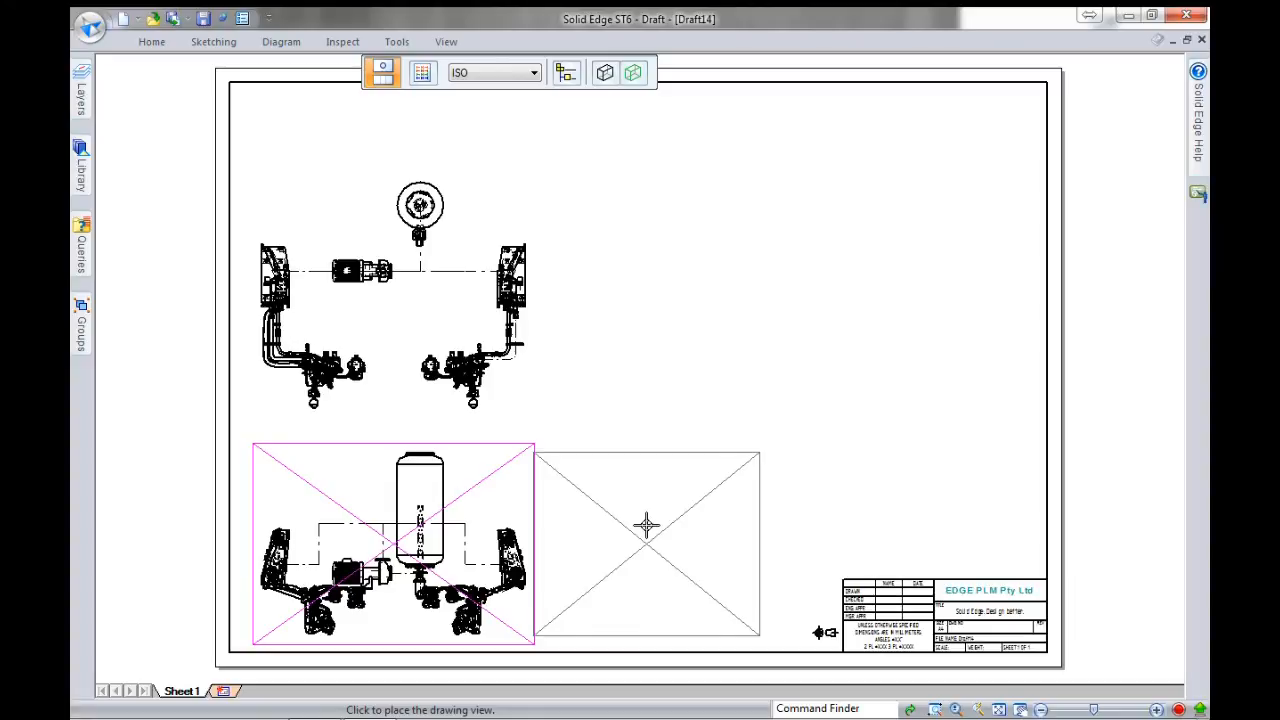
click(667, 520)
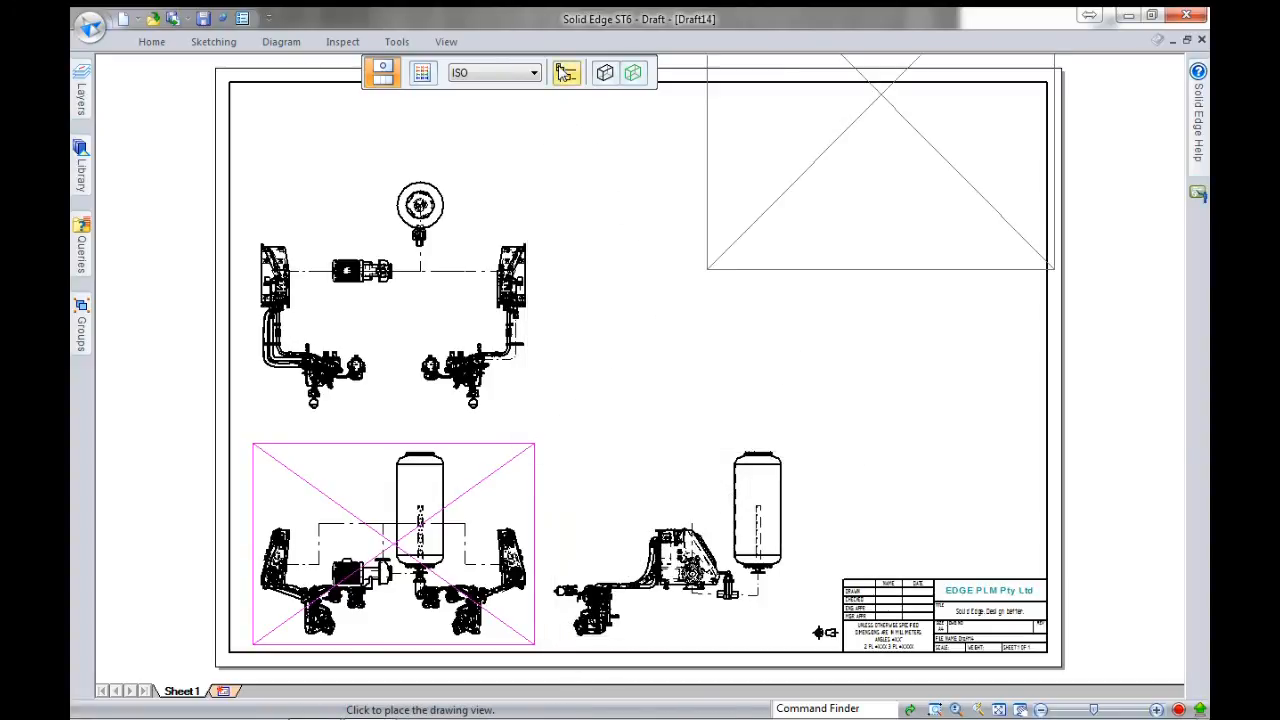
- Place a pictorial view with Shaded with Edges display above the side view, and shift it clear of the top view
click(605, 72)
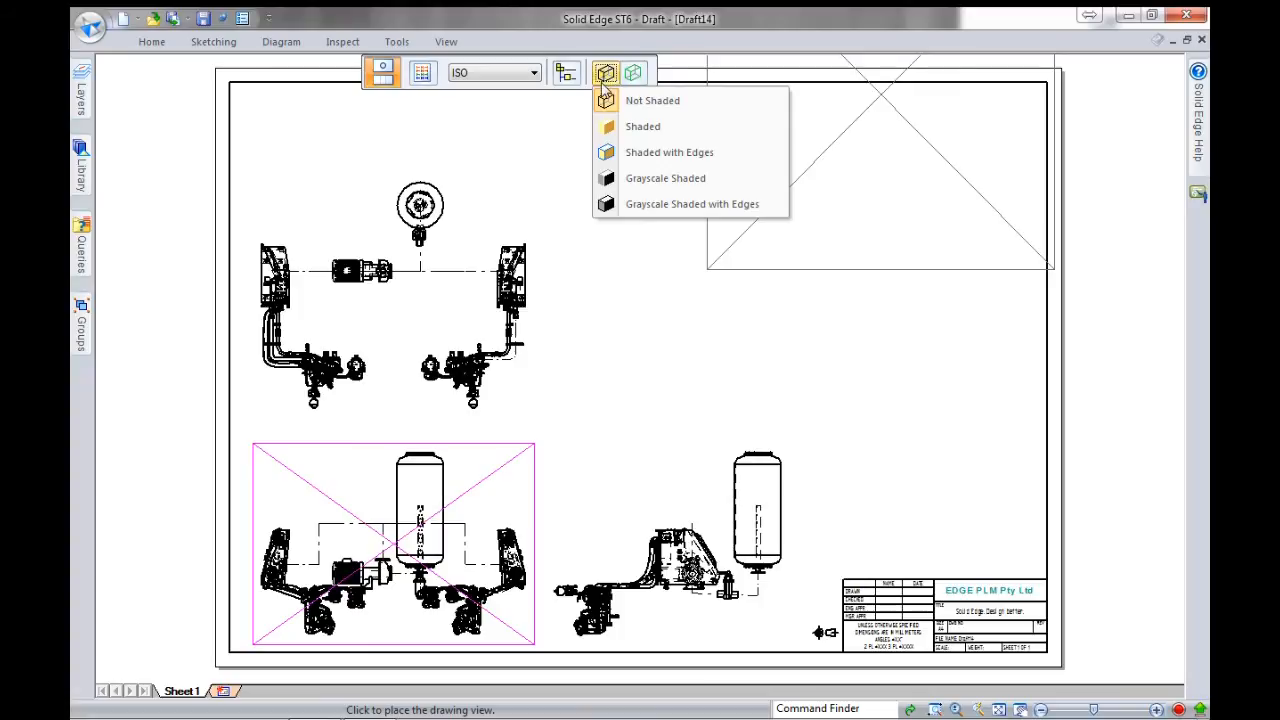
click(629, 154)
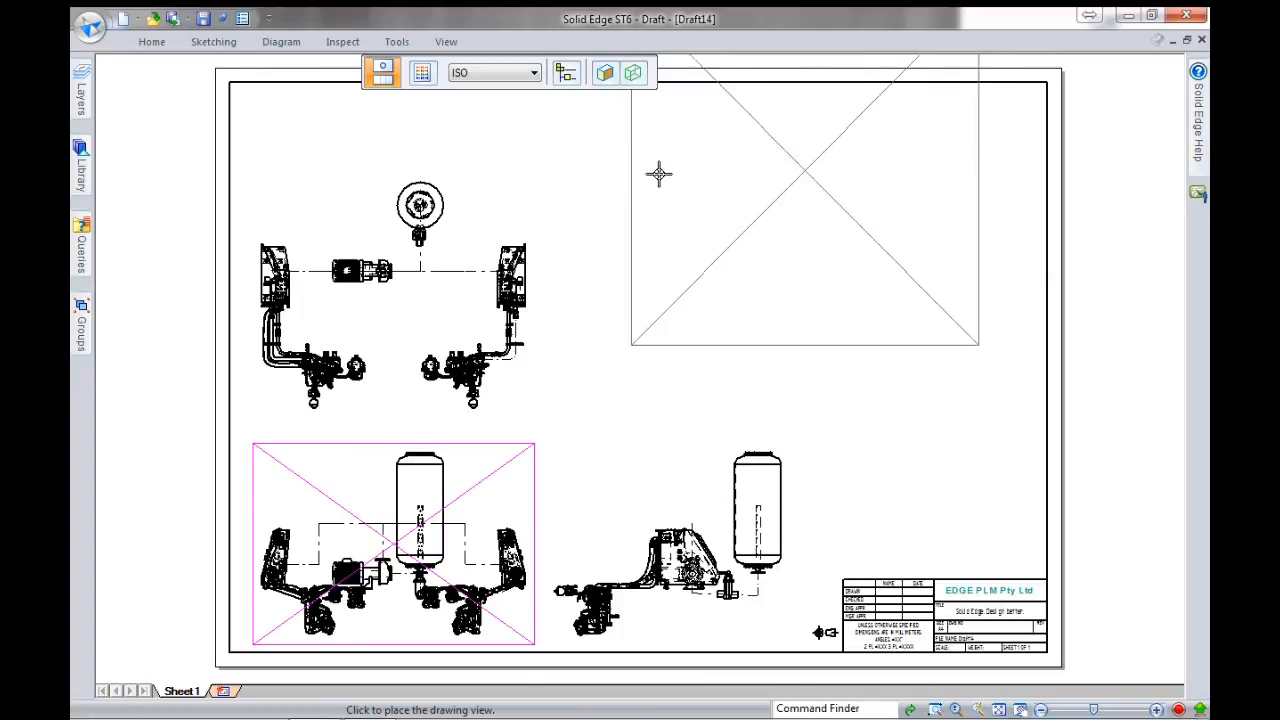
click(649, 246)
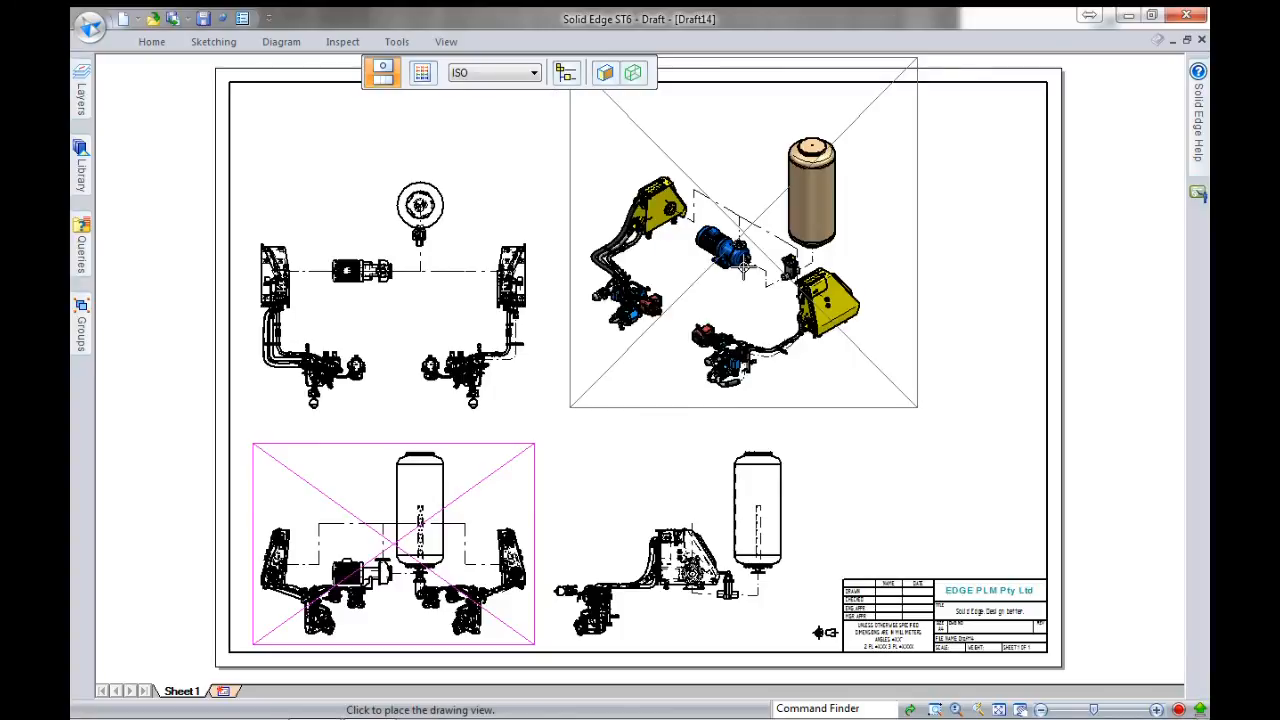
drag(737, 247, 806, 268)
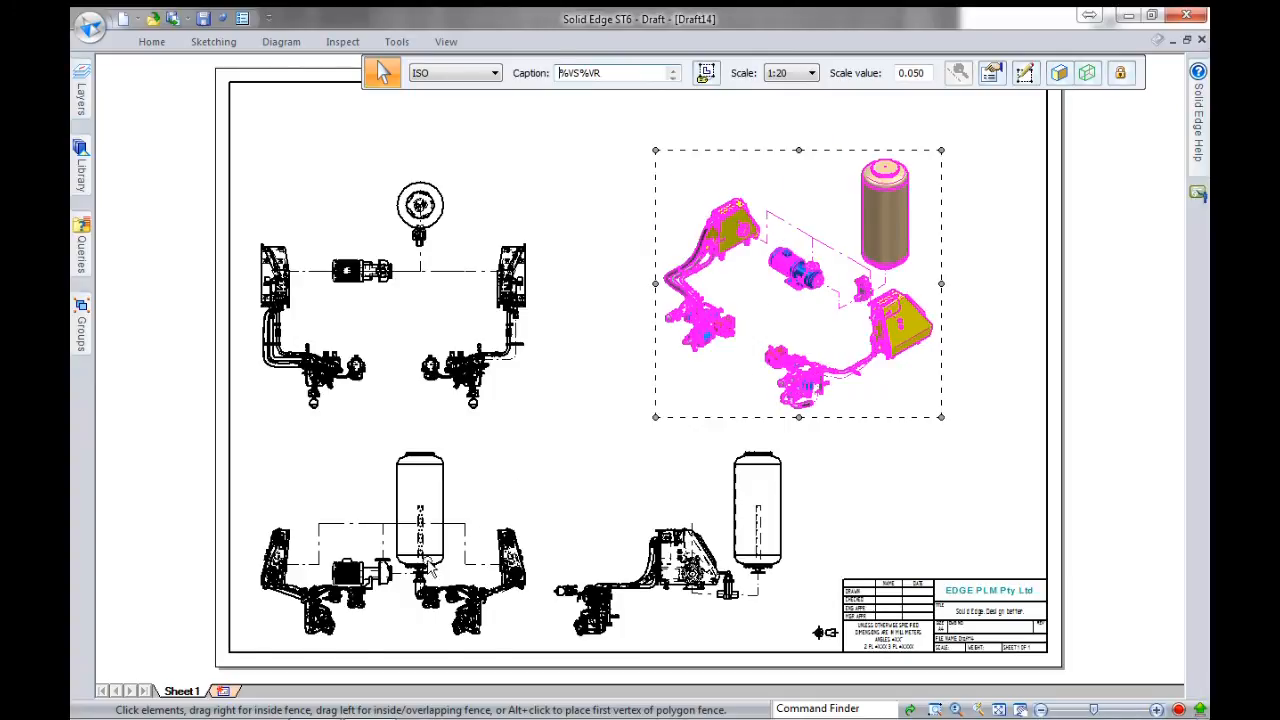
- Turn off edges hidden by other parts in the front view, and accept the top view's display properties
double_click(922, 222)
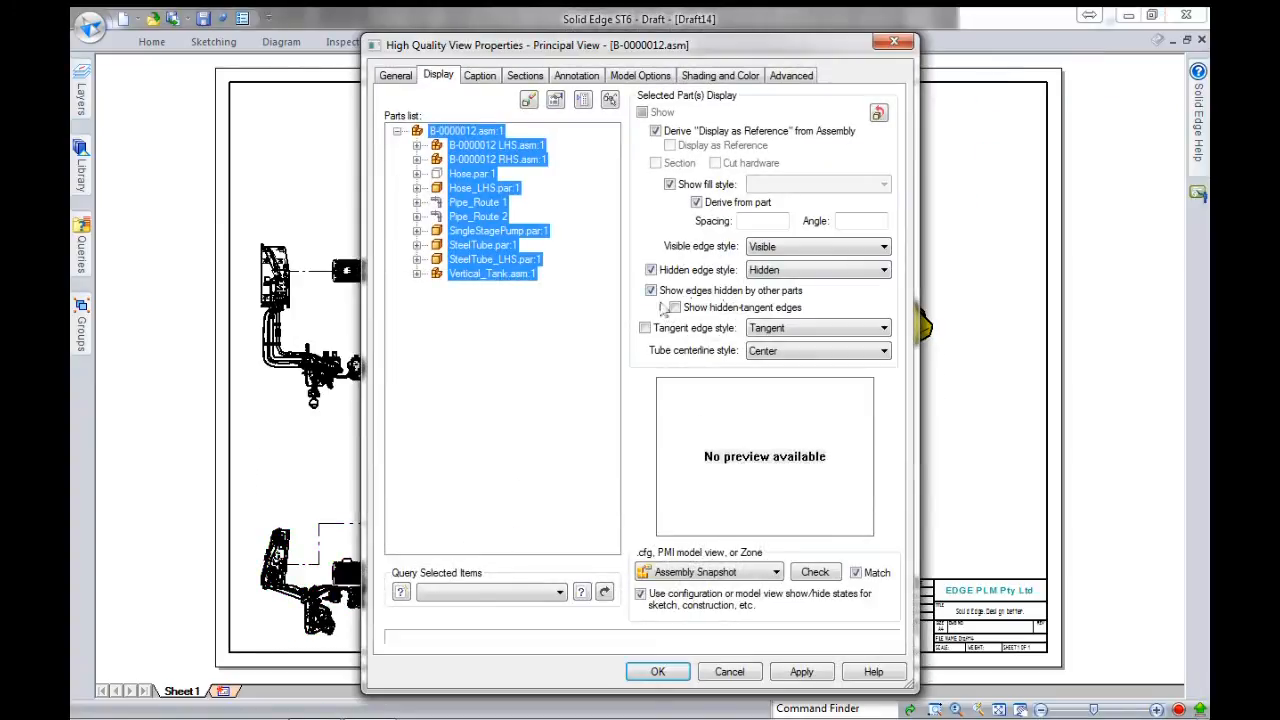
click(651, 290)
click(658, 672)
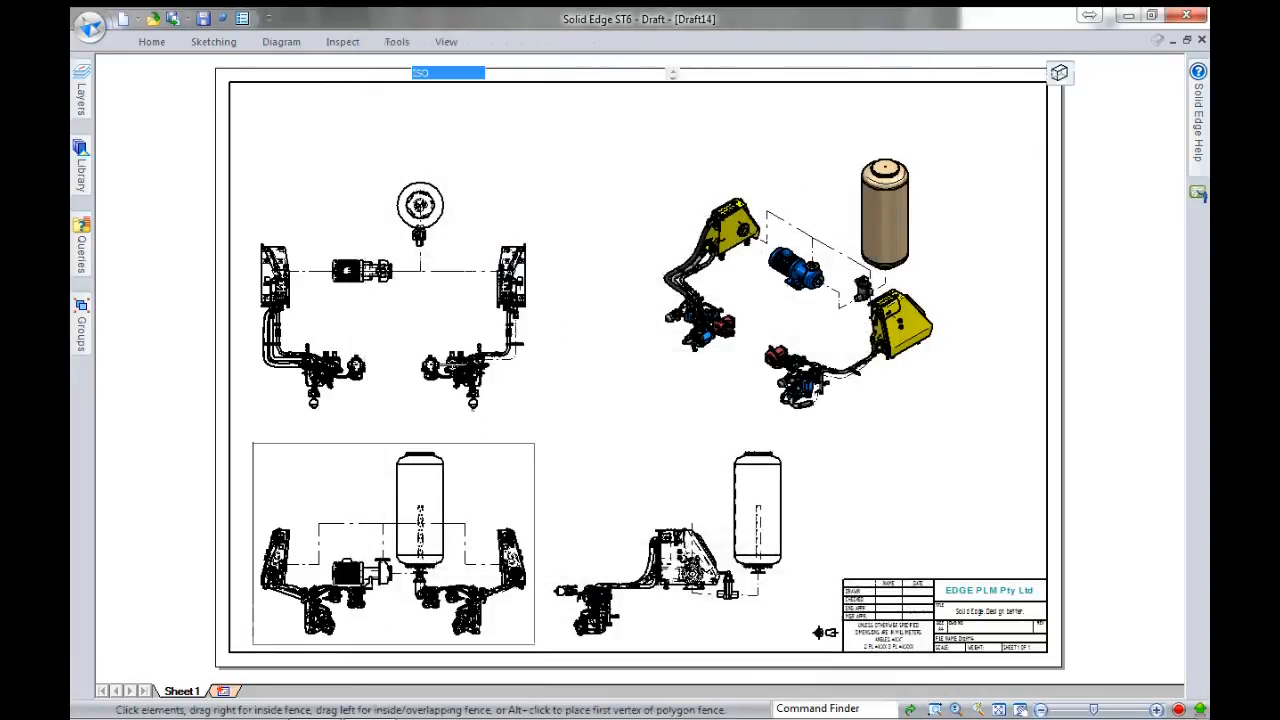
click(468, 365)
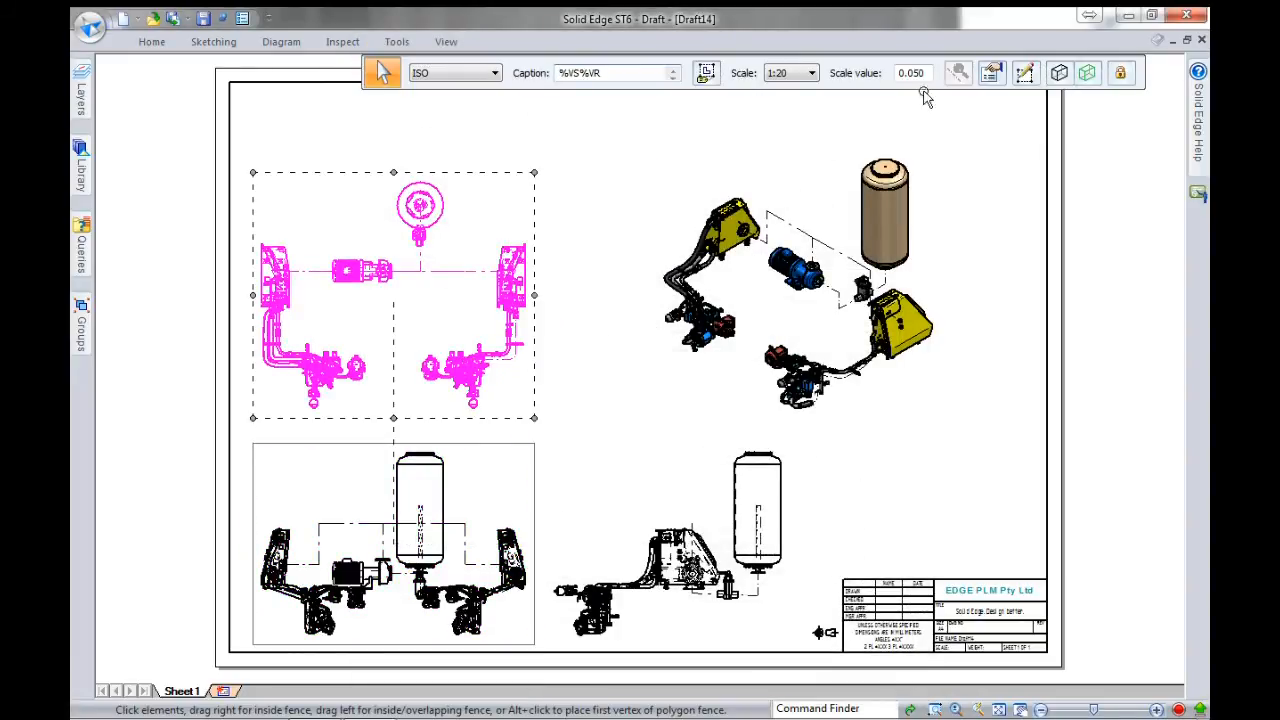
click(991, 75)
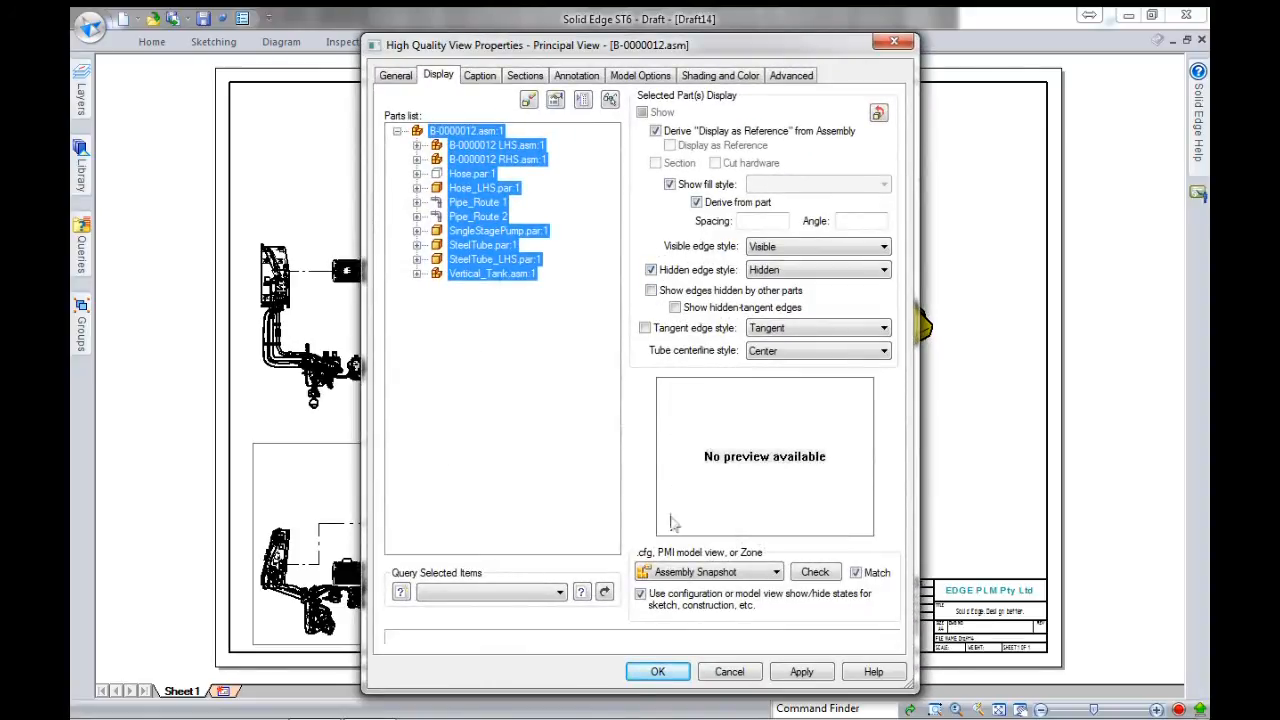
click(675, 678)
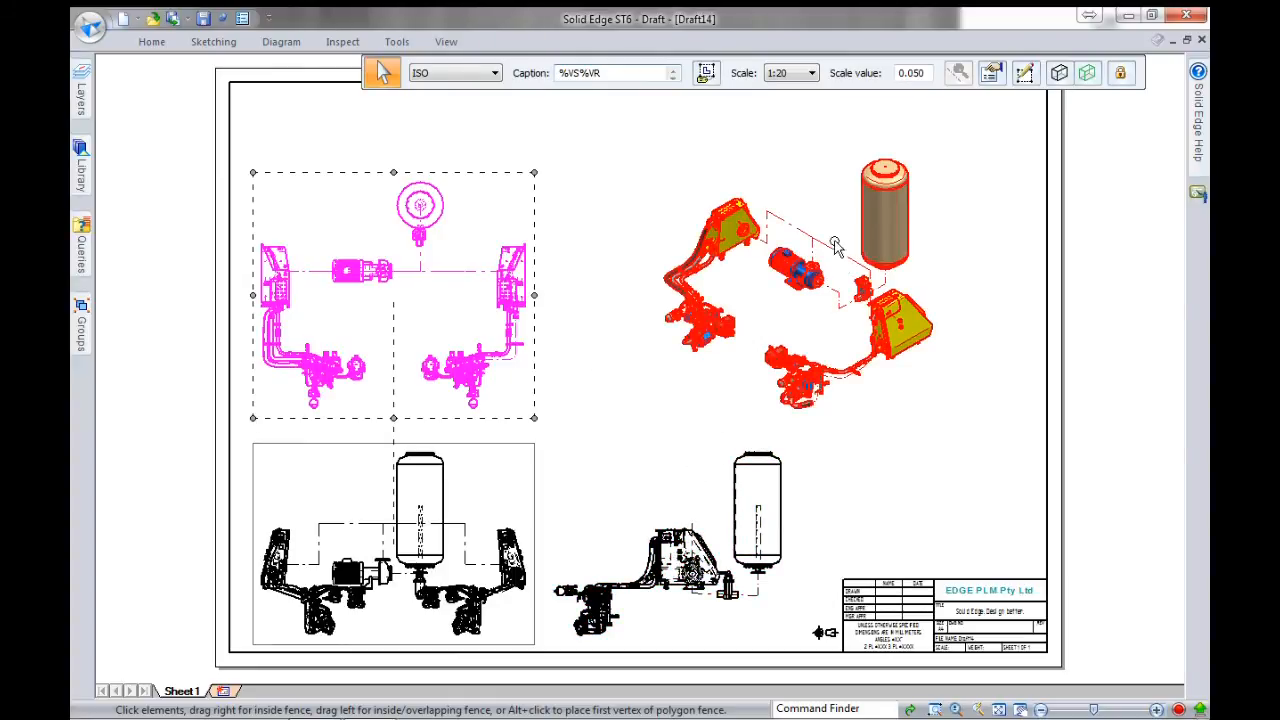
- Use Smart Dimension to dimension both horizontal pipe centerline segments and the left vertical segment in the front view
click(557, 194)
right_click(557, 194)
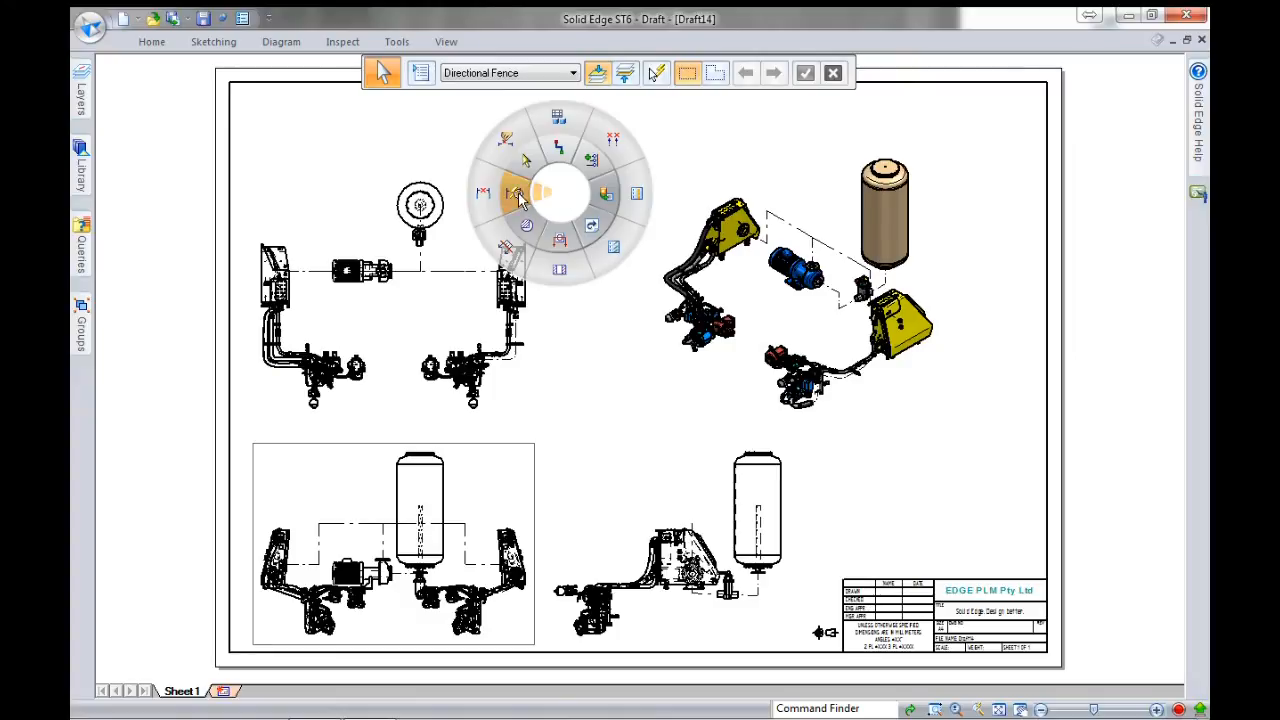
click(518, 197)
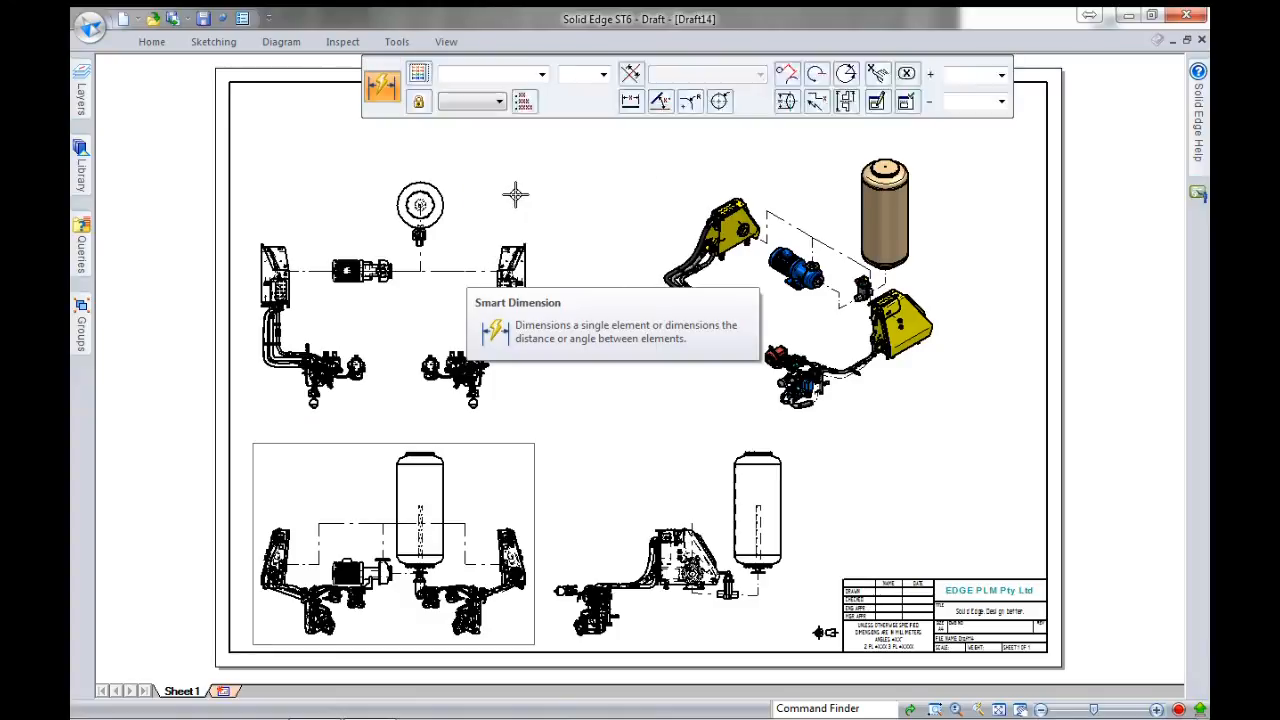
click(344, 518)
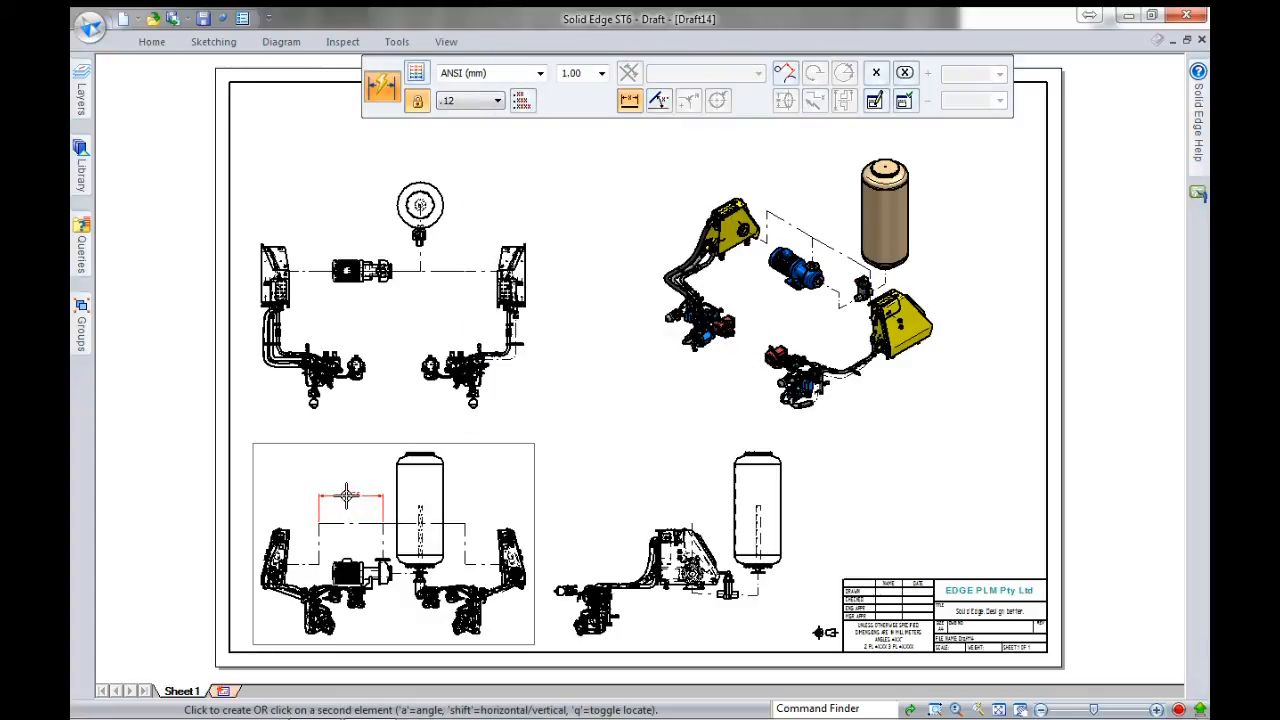
click(346, 494)
click(328, 540)
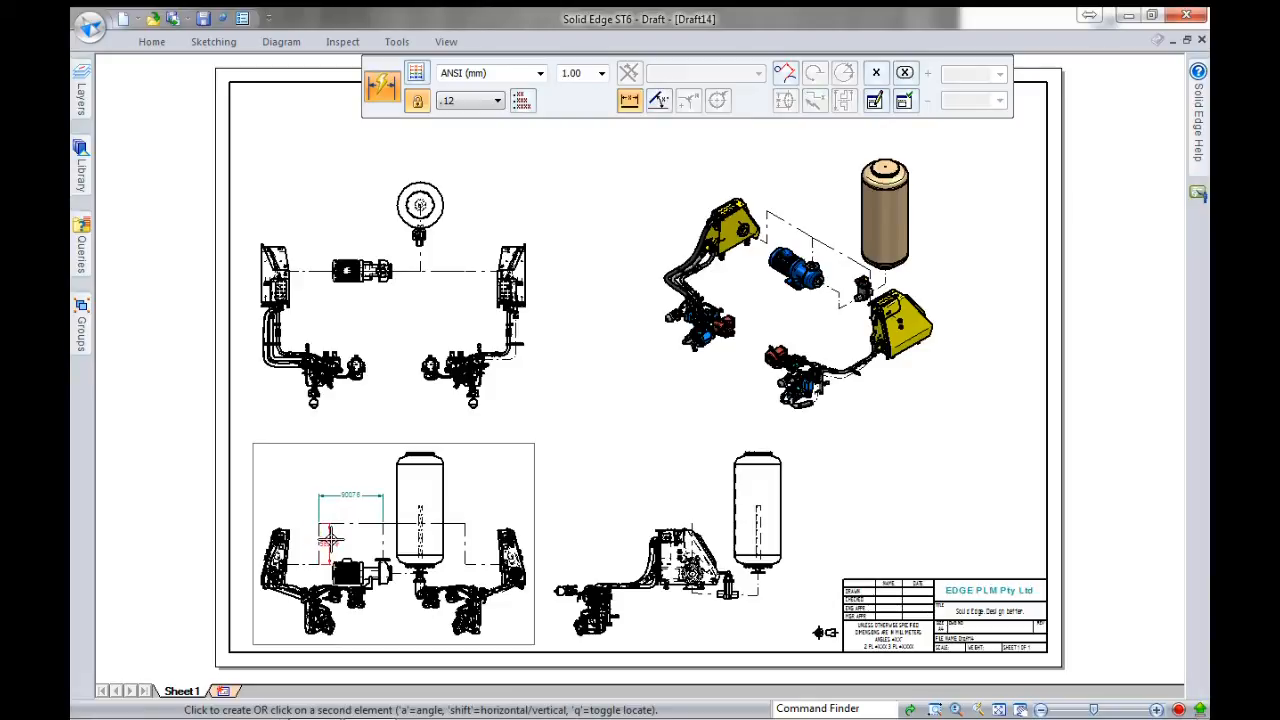
click(331, 544)
click(455, 524)
click(453, 500)
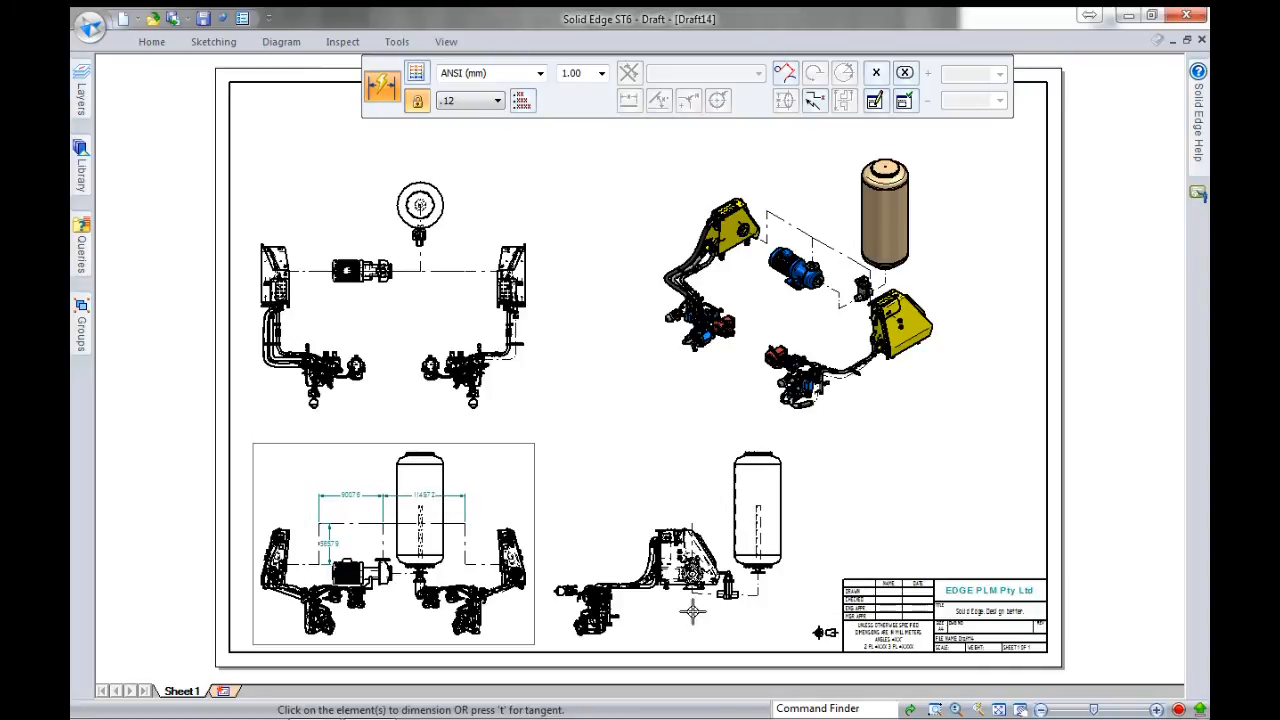
- Add an angle dimension between the sloping pipe centerline and the vertical centerline below the pump in the side view
scroll(688, 600, up, 4)
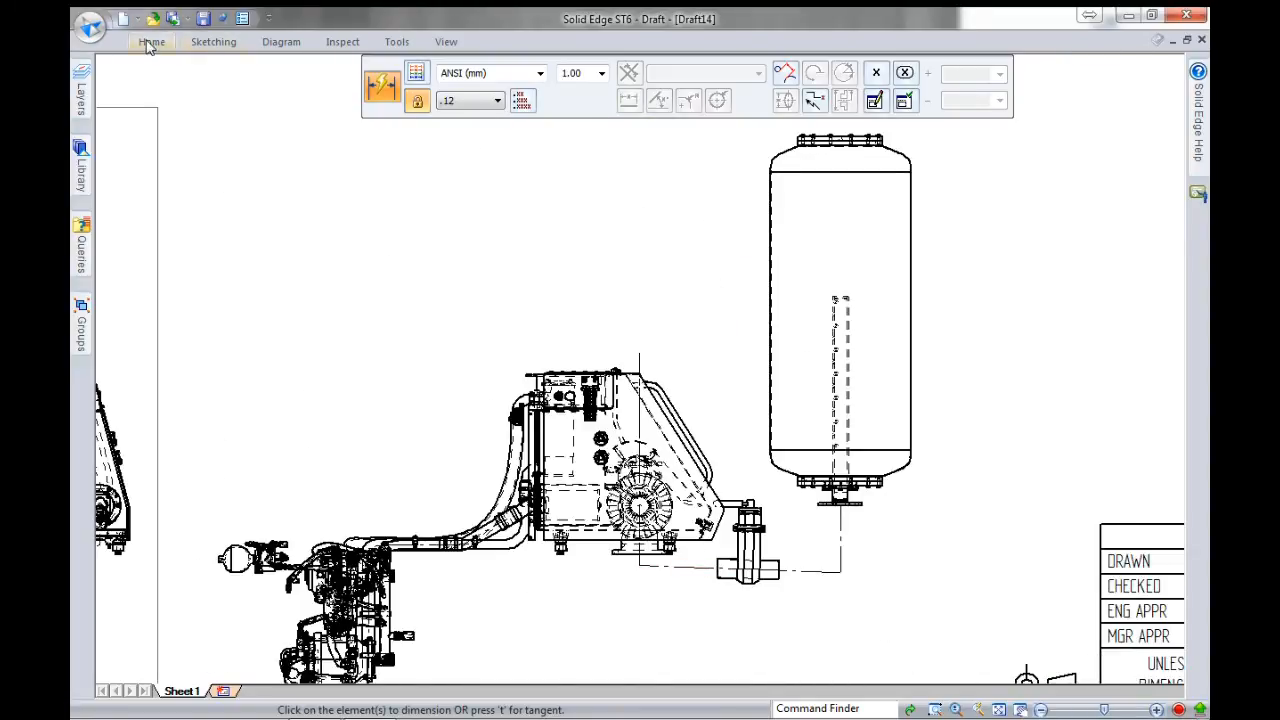
scroll(640, 562, up, 2)
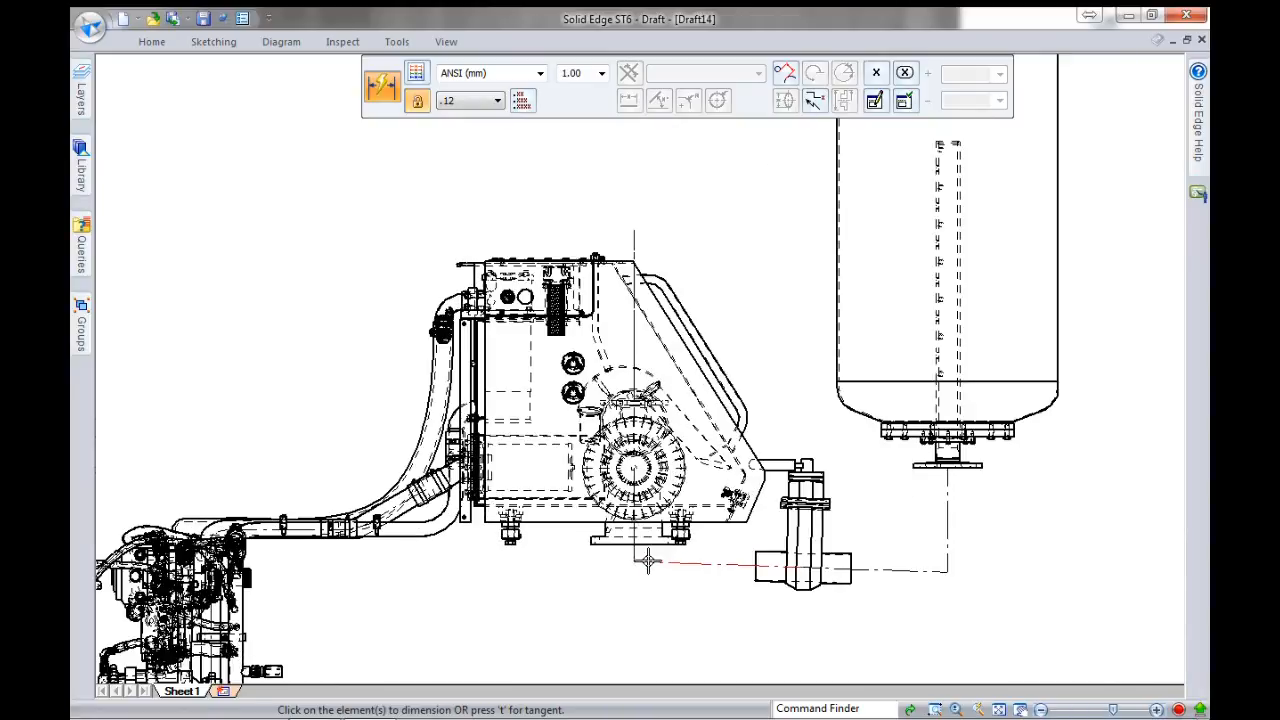
click(641, 560)
click(637, 554)
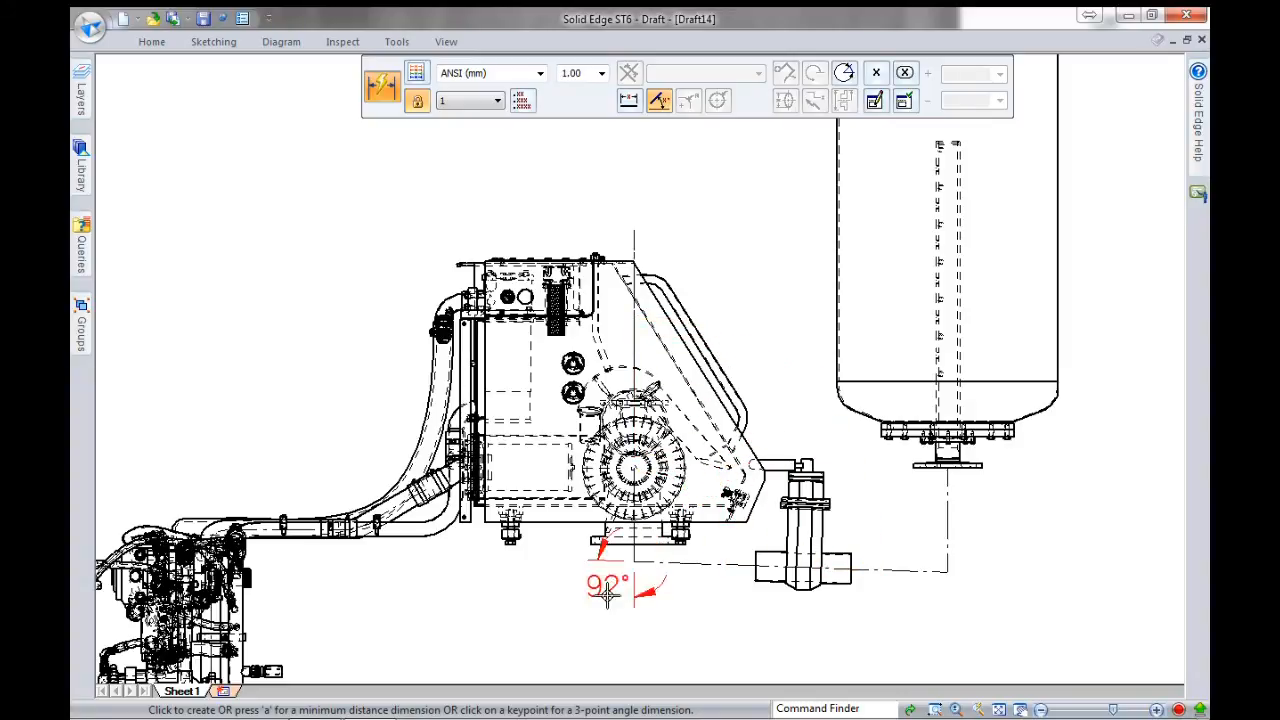
click(553, 604)
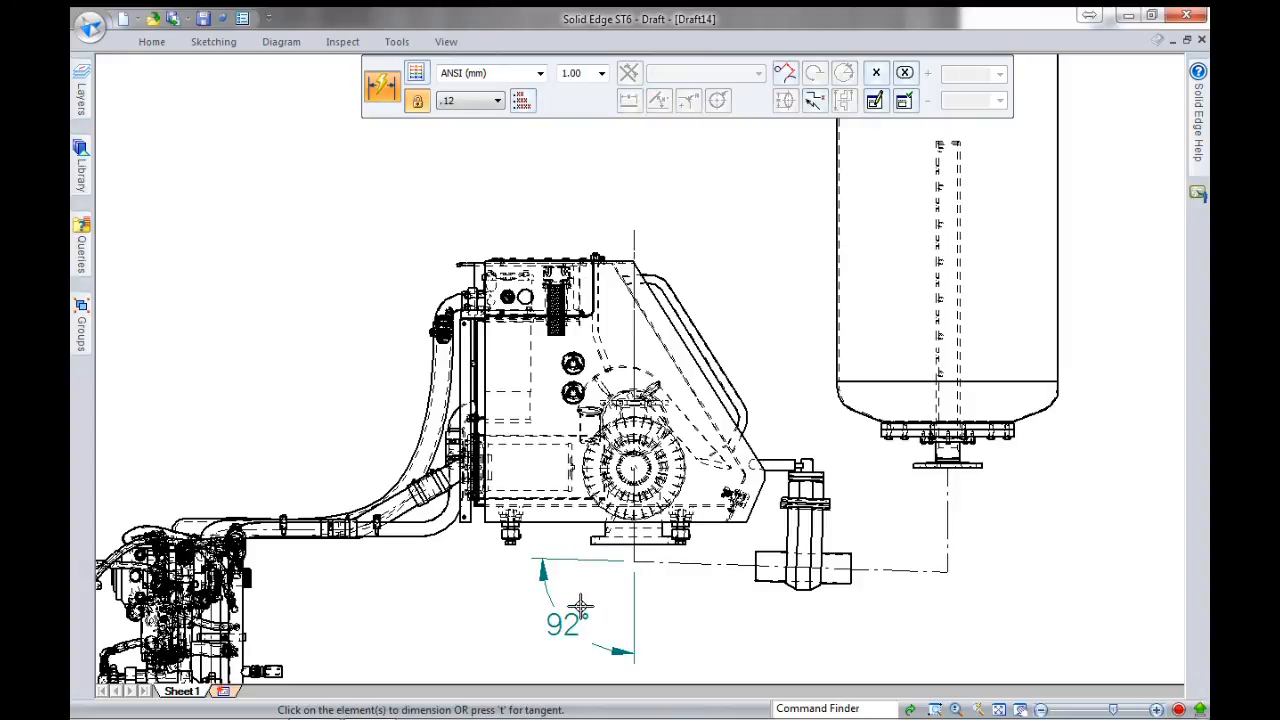
key(Escape)
- Dimension the two upper pipe centerline segments and the left vertical drop in the shaded pictorial view with Smart Dimension
scroll(654, 640, down, 6)
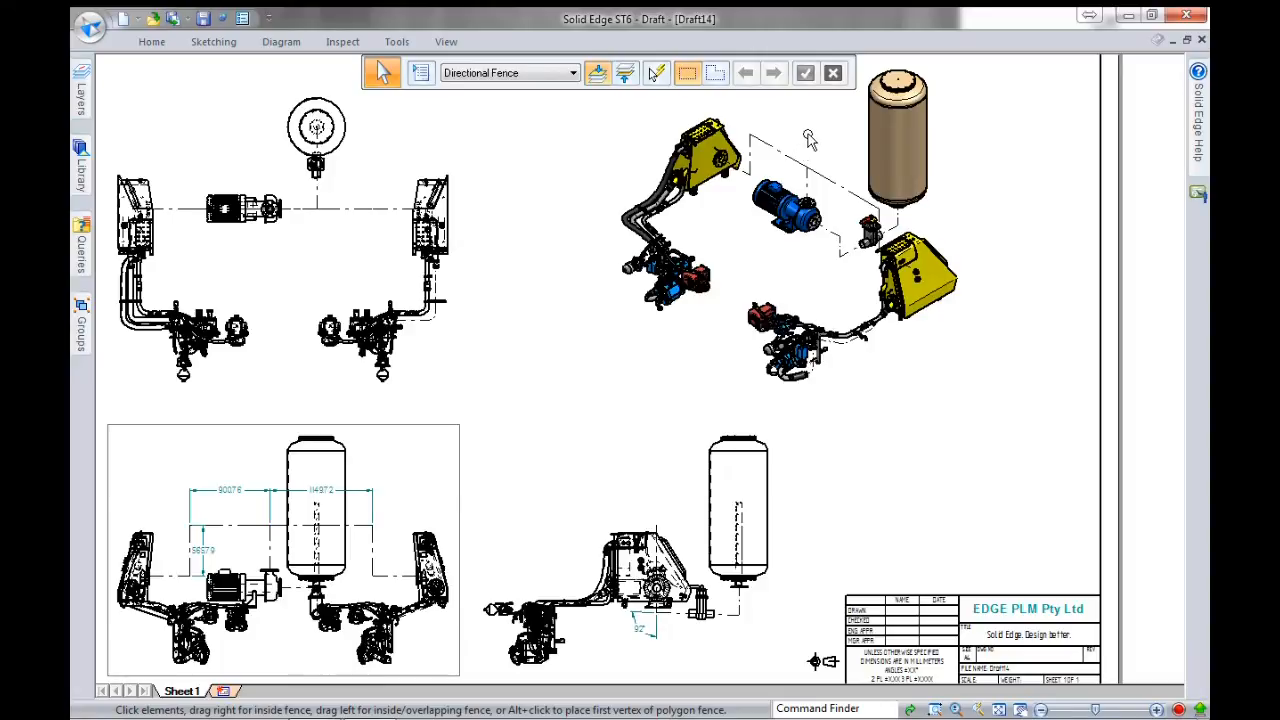
scroll(812, 137, up, 3)
middle_drag(824, 140, 773, 265)
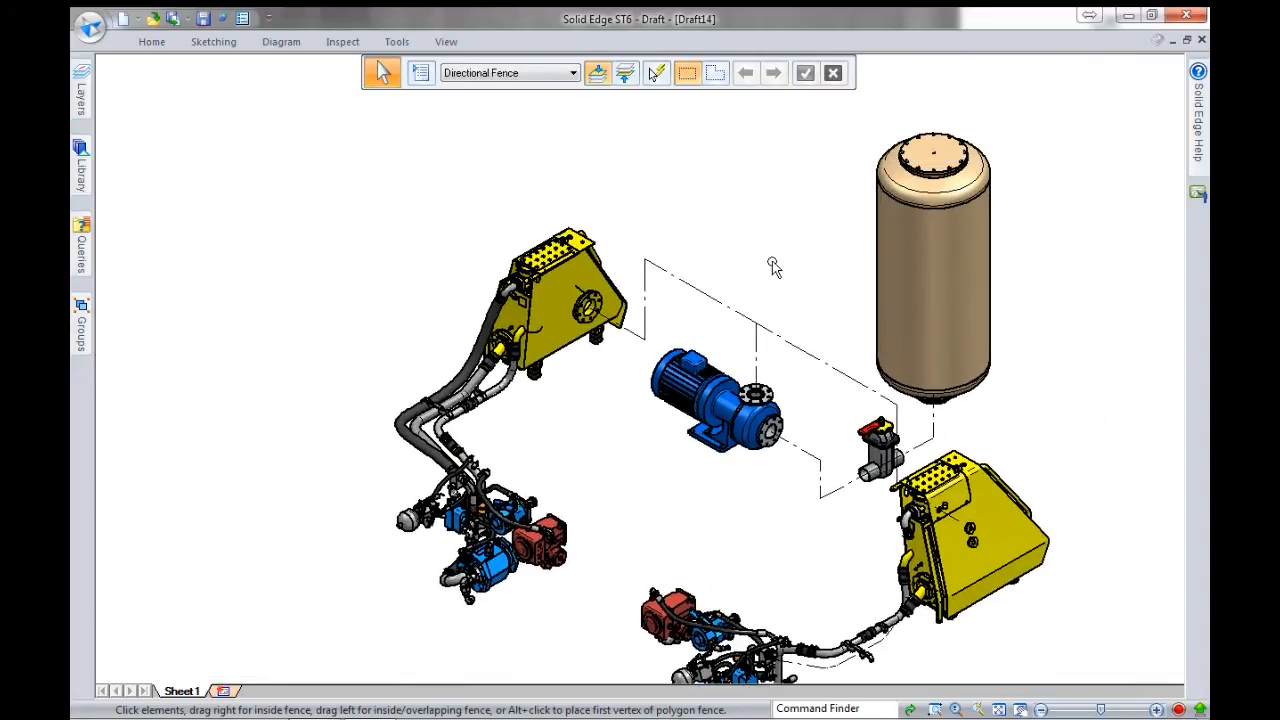
right_drag(772, 262, 722, 253)
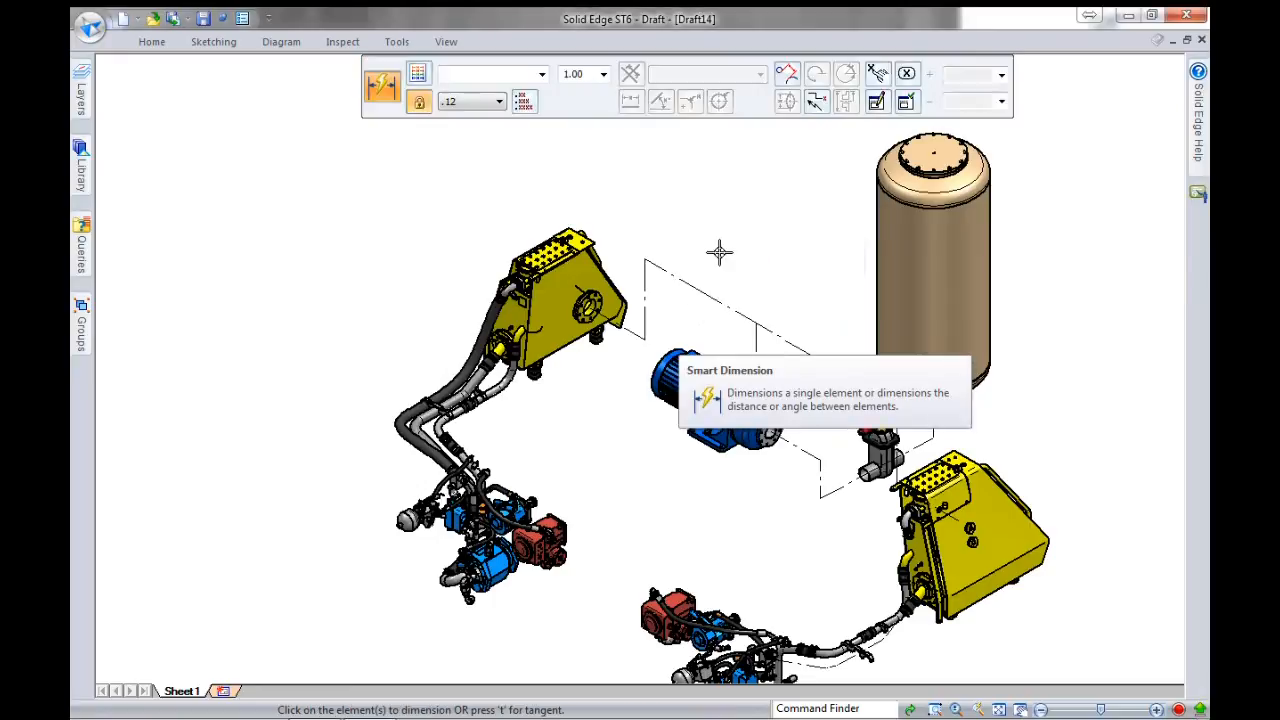
click(688, 284)
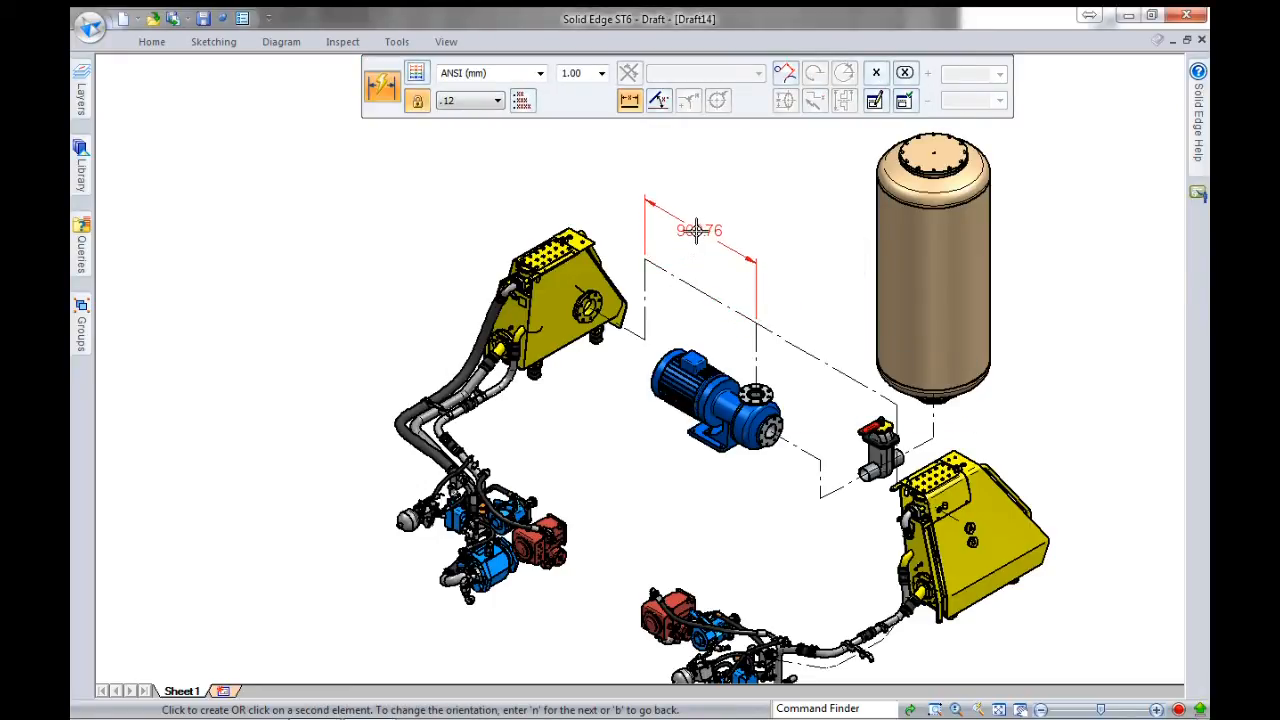
click(697, 230)
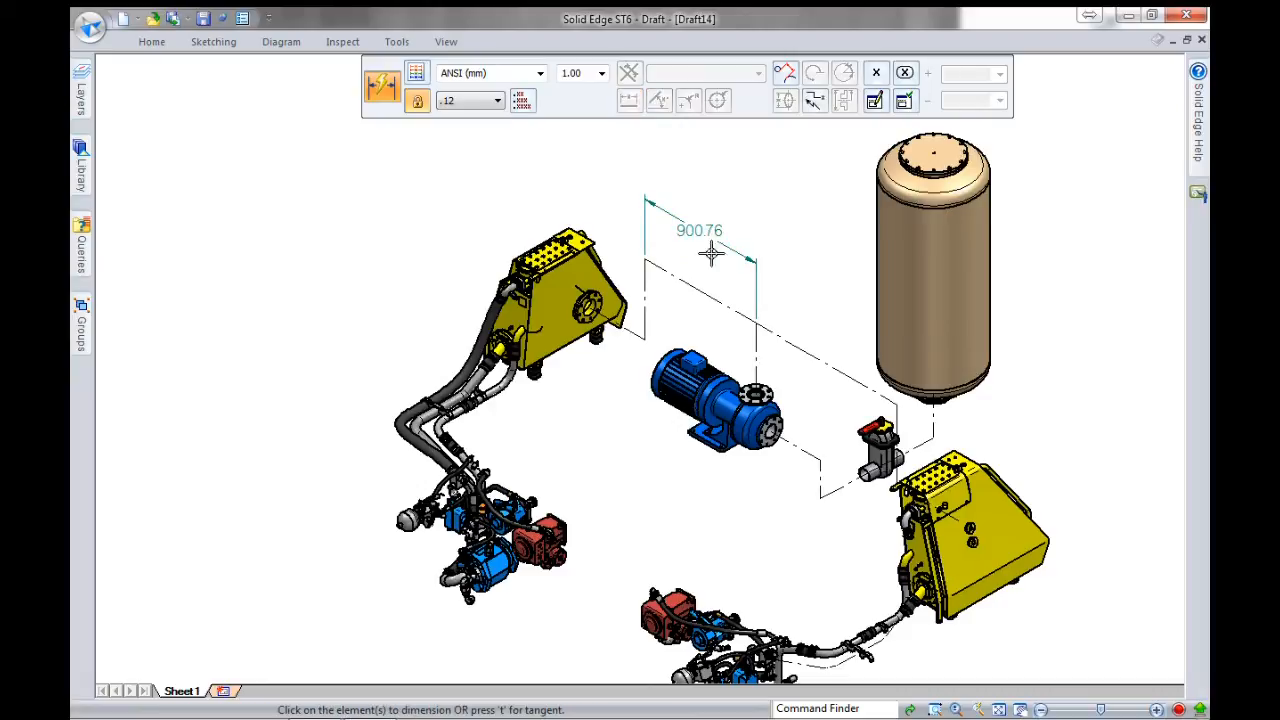
click(781, 334)
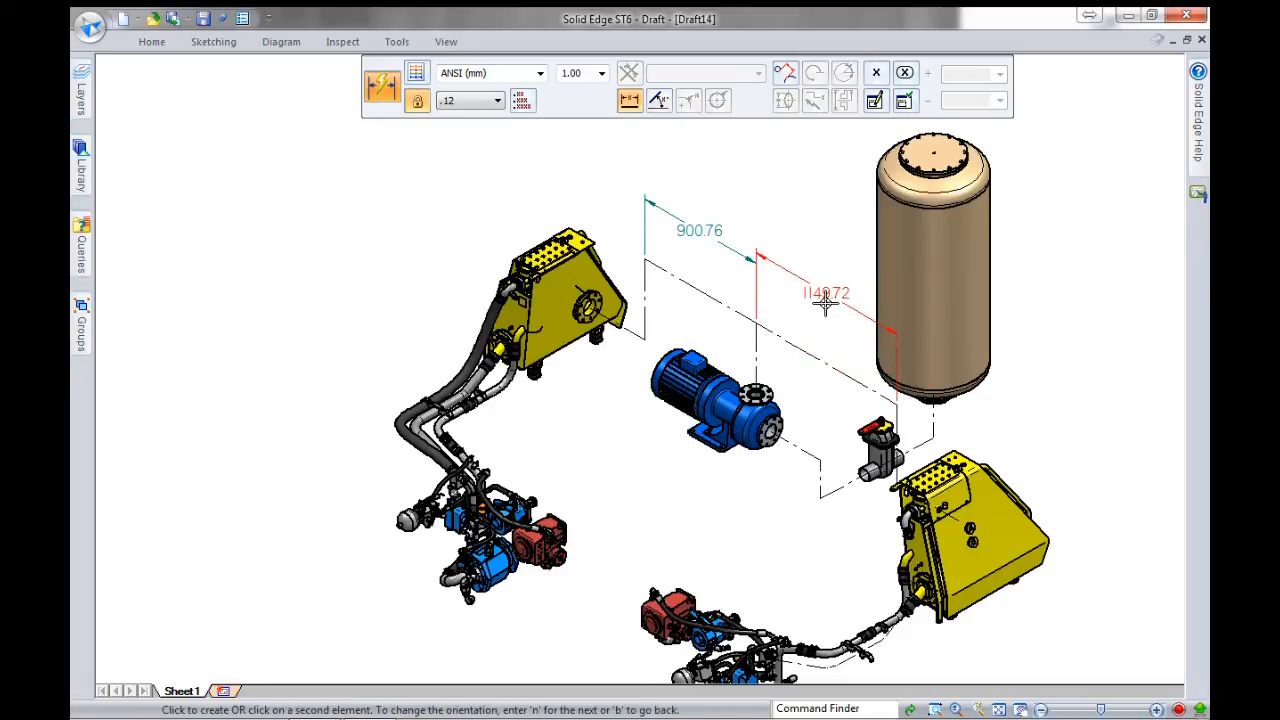
click(826, 303)
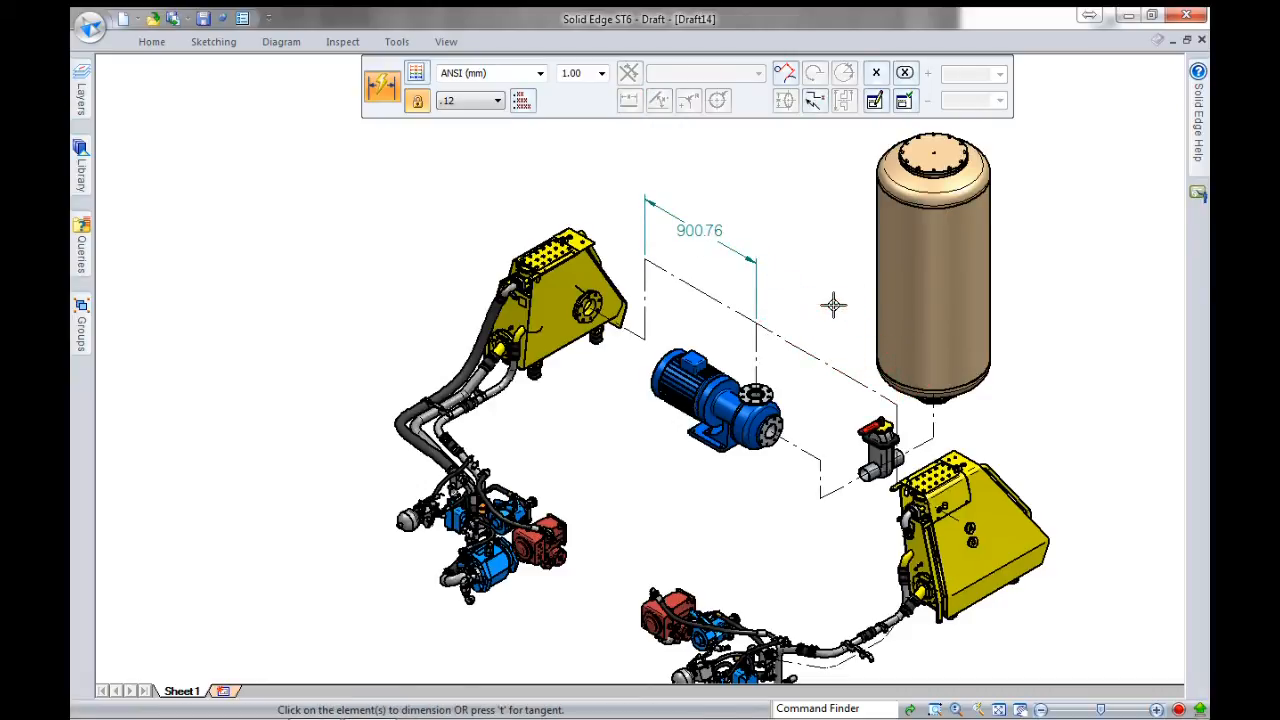
click(651, 281)
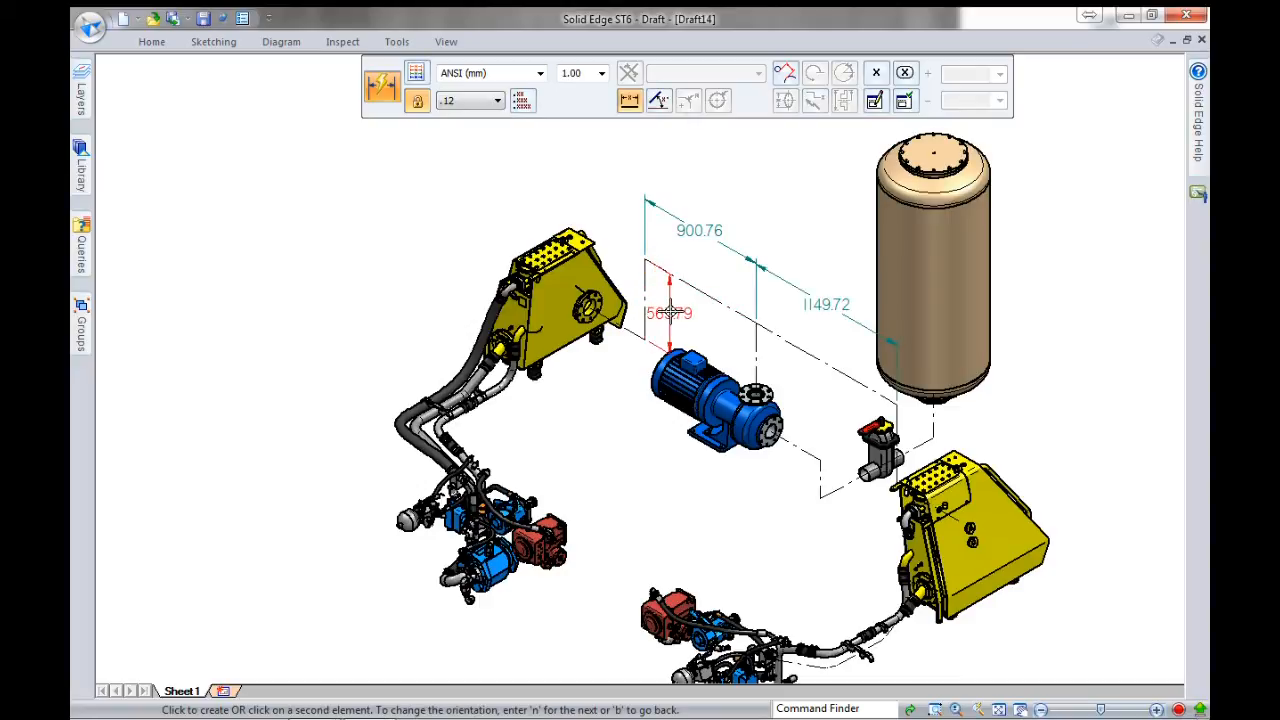
click(670, 313)
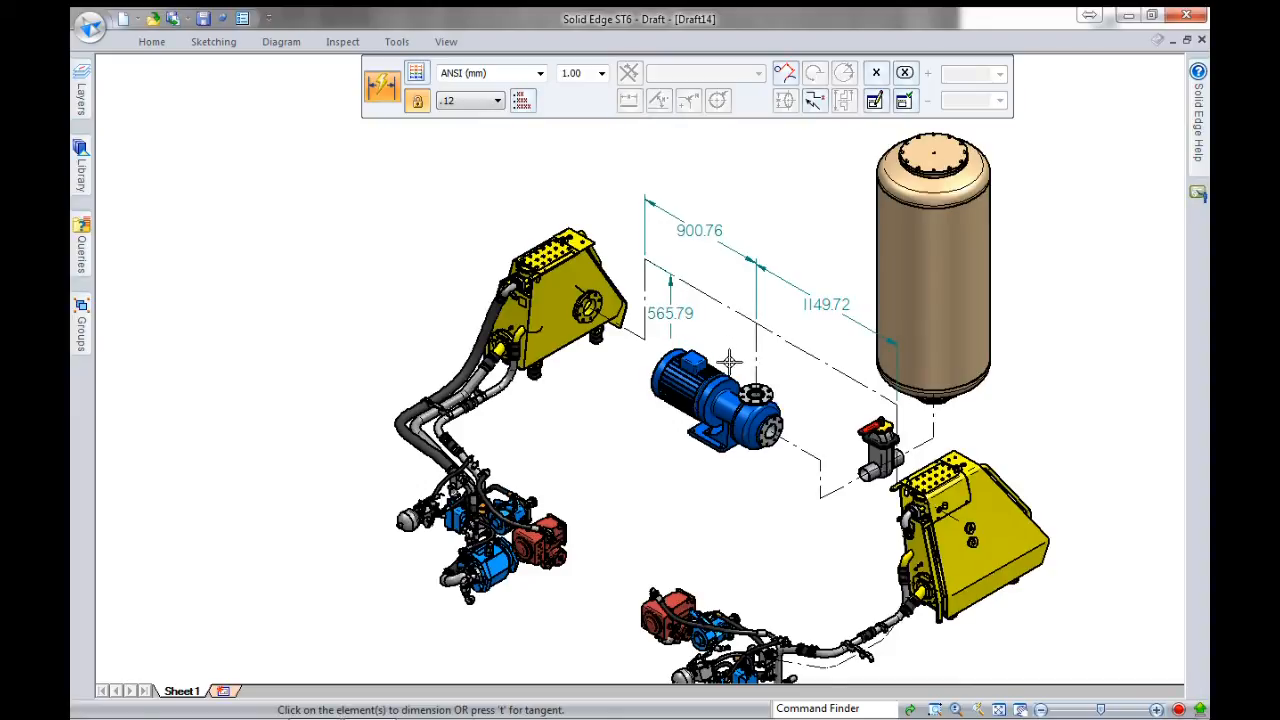
key(Escape)
- Set the round-off of the three pipe dimensions in the pictorial view to 1, giving whole millimetres
click(709, 239)
ctrl+click(791, 285)
ctrl+click(670, 290)
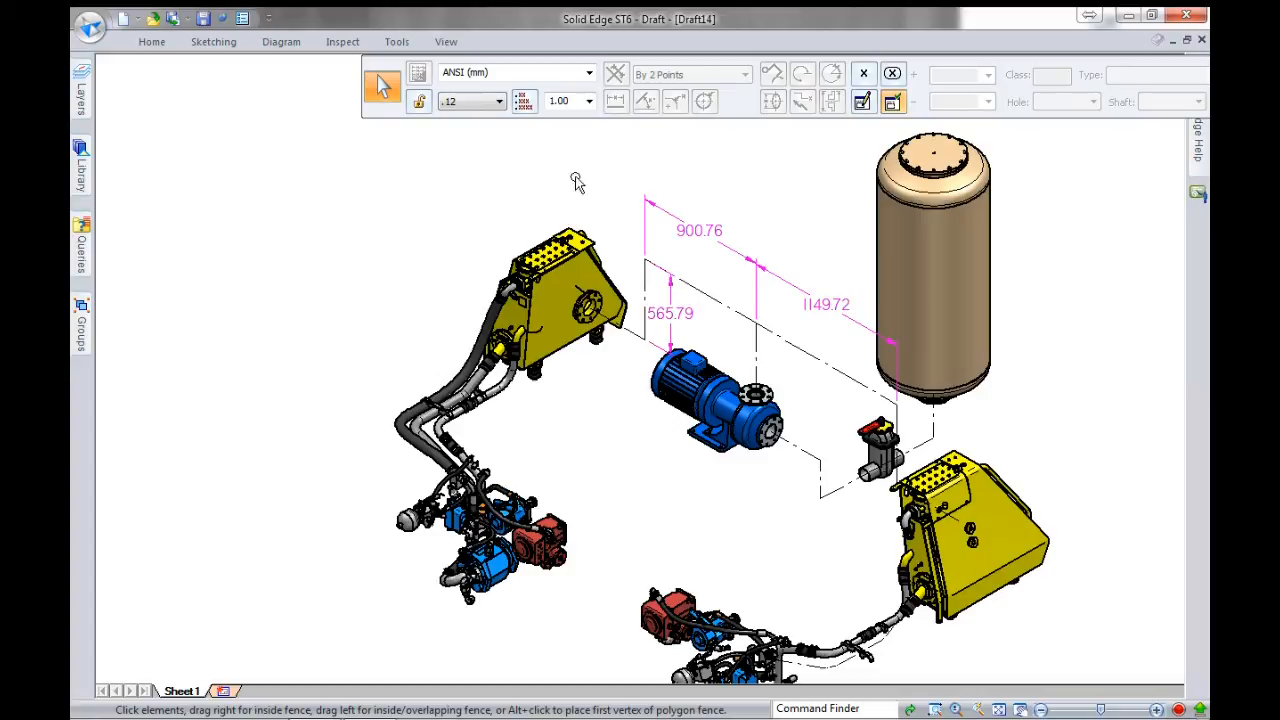
click(499, 101)
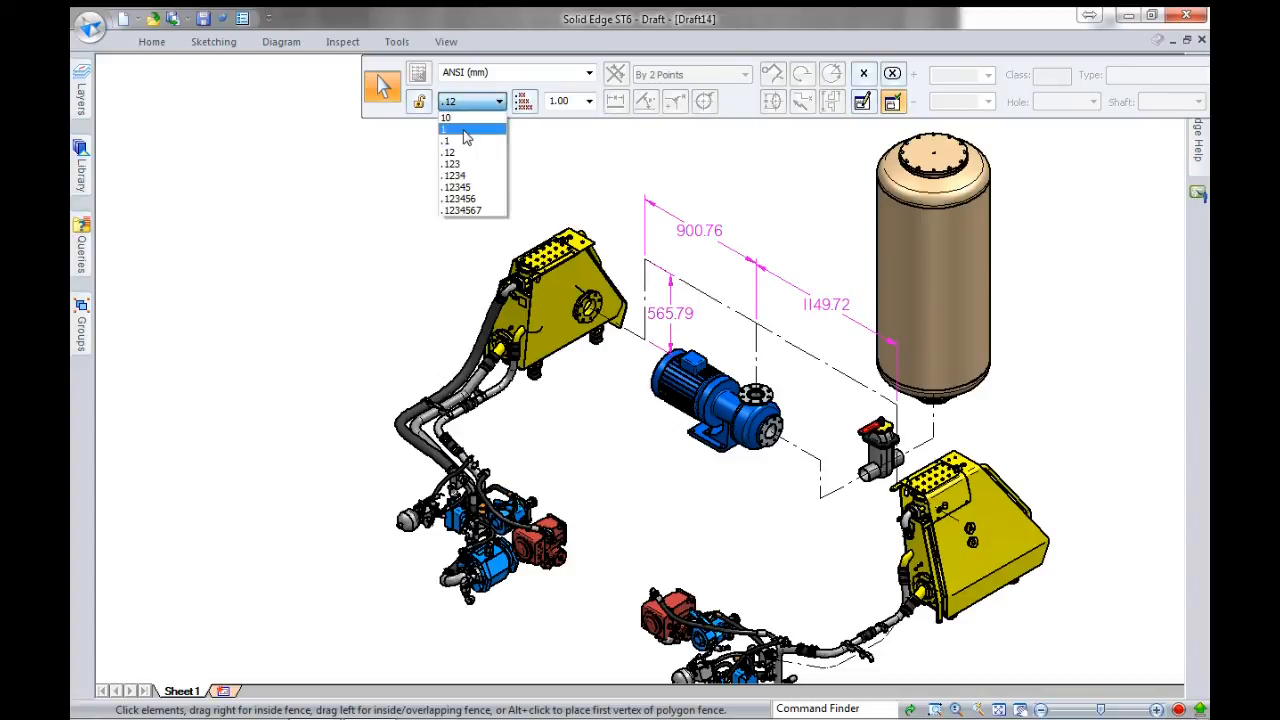
click(465, 126)
click(561, 196)
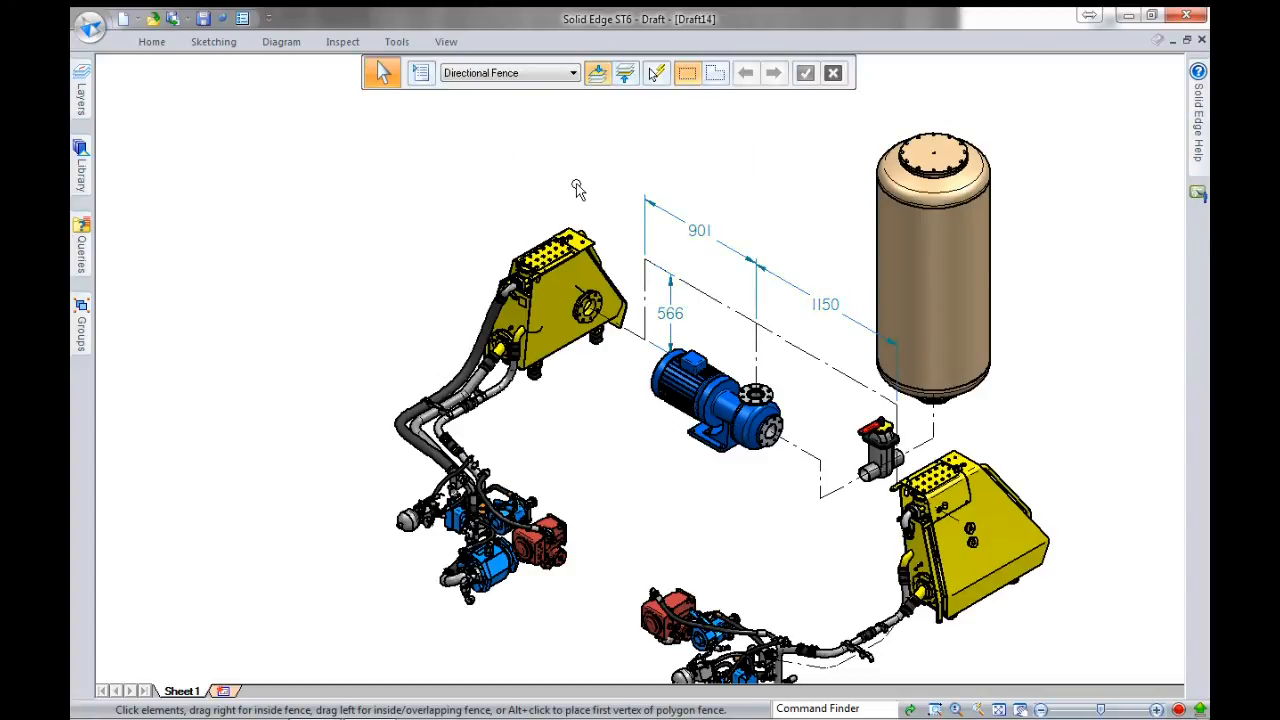
- Turn off matching to the Assembly Snapshot configuration in the pictorial view's display properties, show all listed parts, and update the view
scroll(577, 183, down, 2)
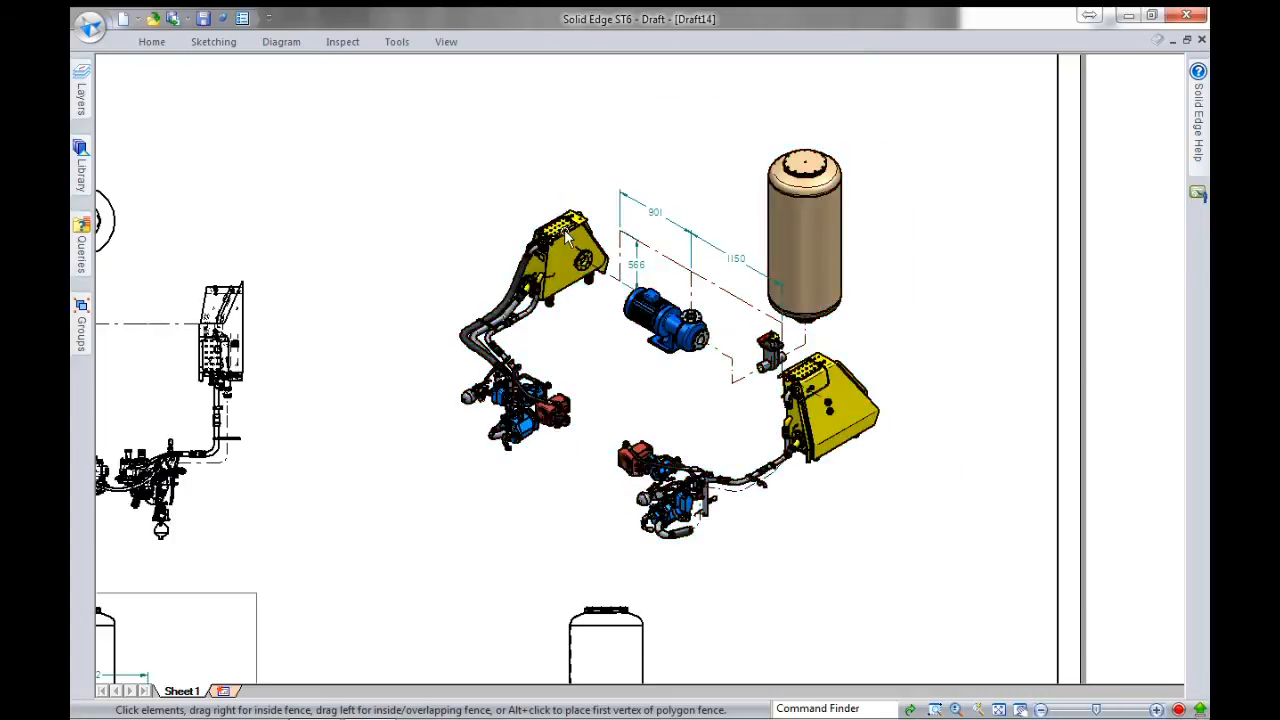
right_click(564, 233)
click(620, 629)
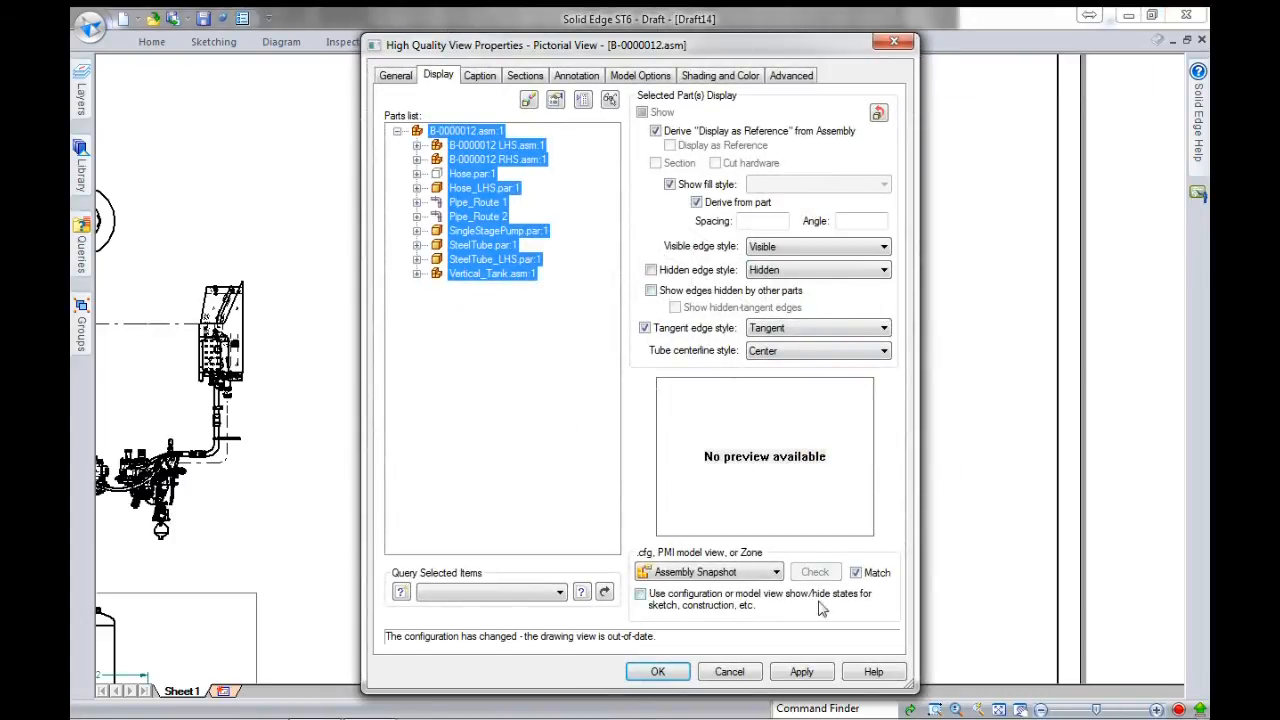
click(855, 572)
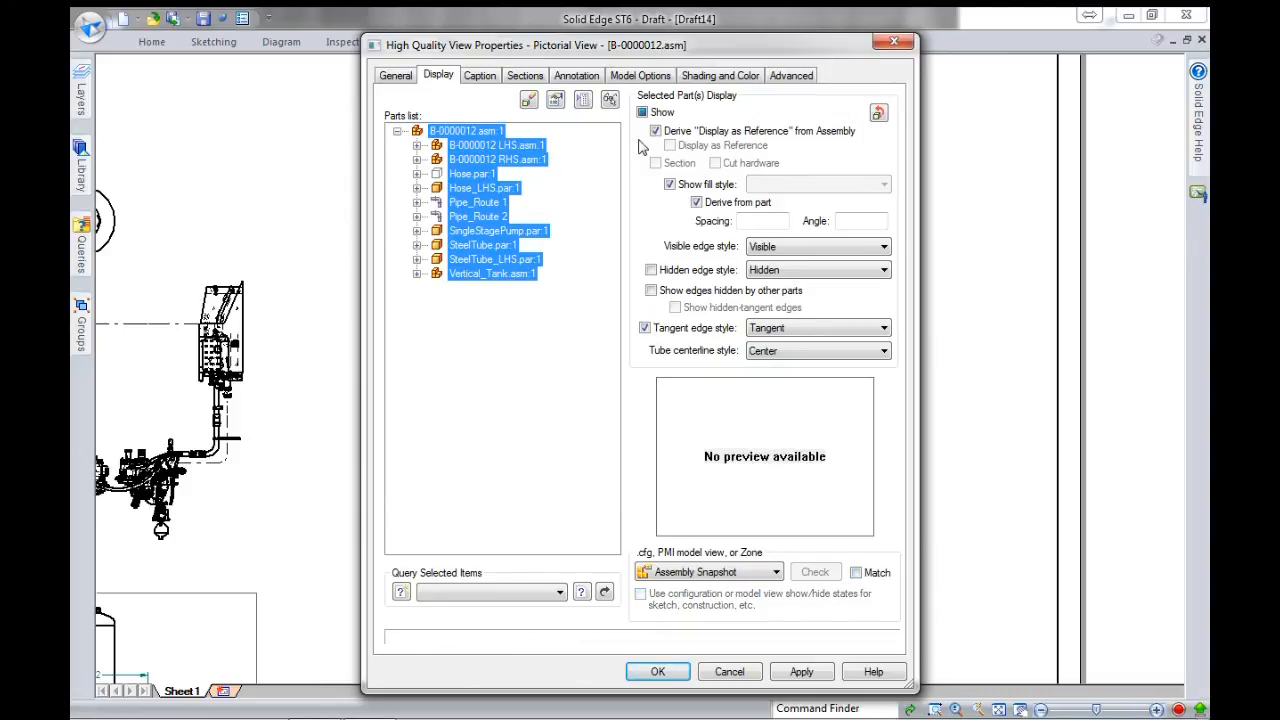
click(642, 113)
click(642, 113)
click(662, 671)
click(622, 512)
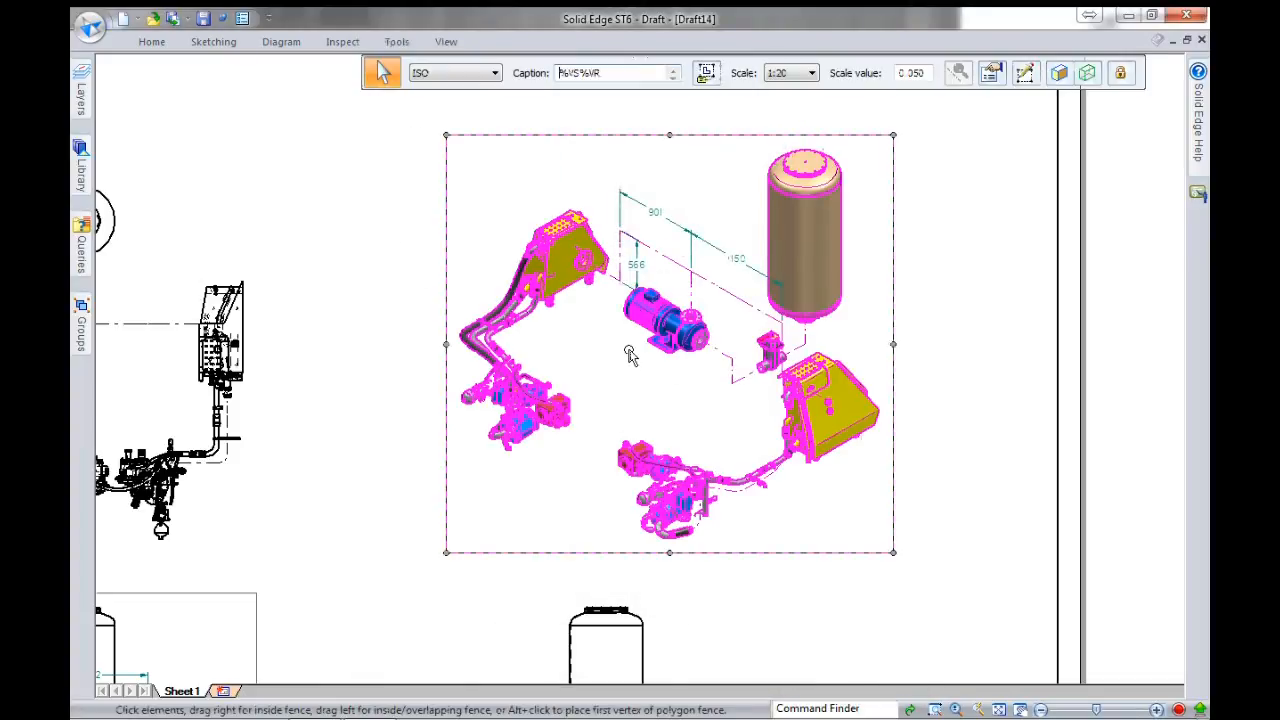
right_click(630, 355)
click(660, 382)
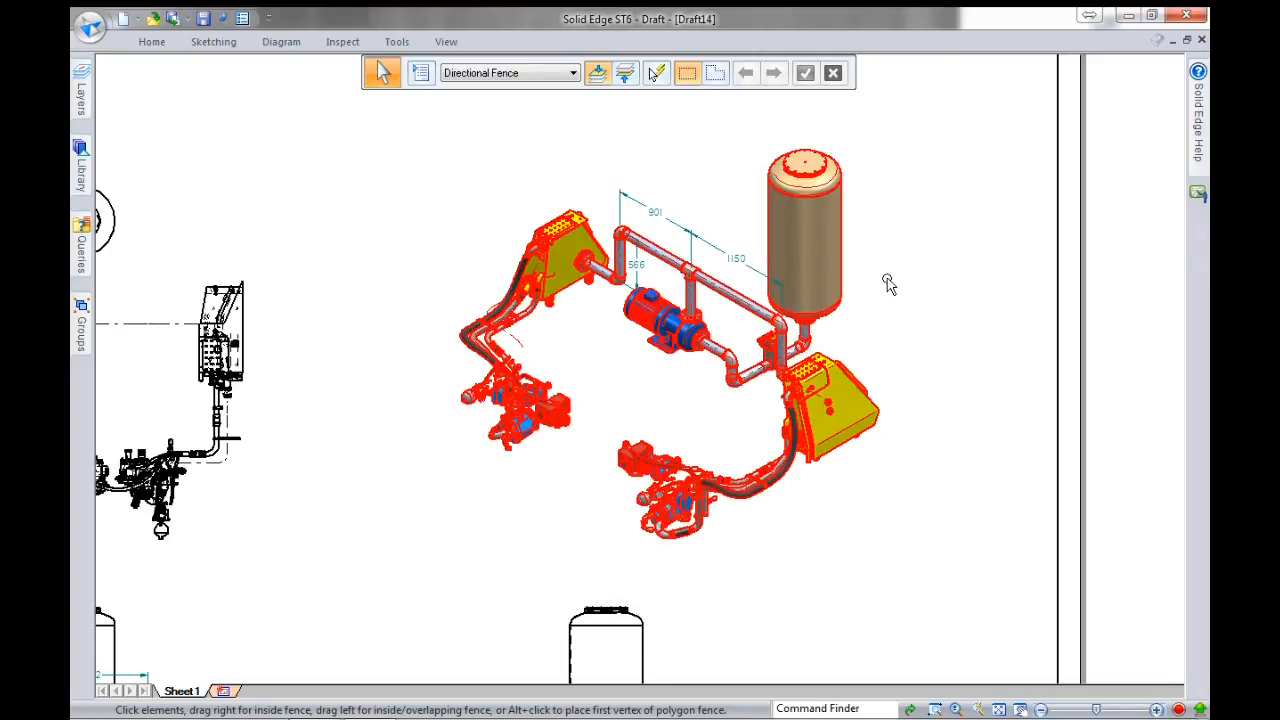
- Create a parts list with automatic balloons for the pictorial view using the Piping List saved settings
scroll(889, 280, down, 2)
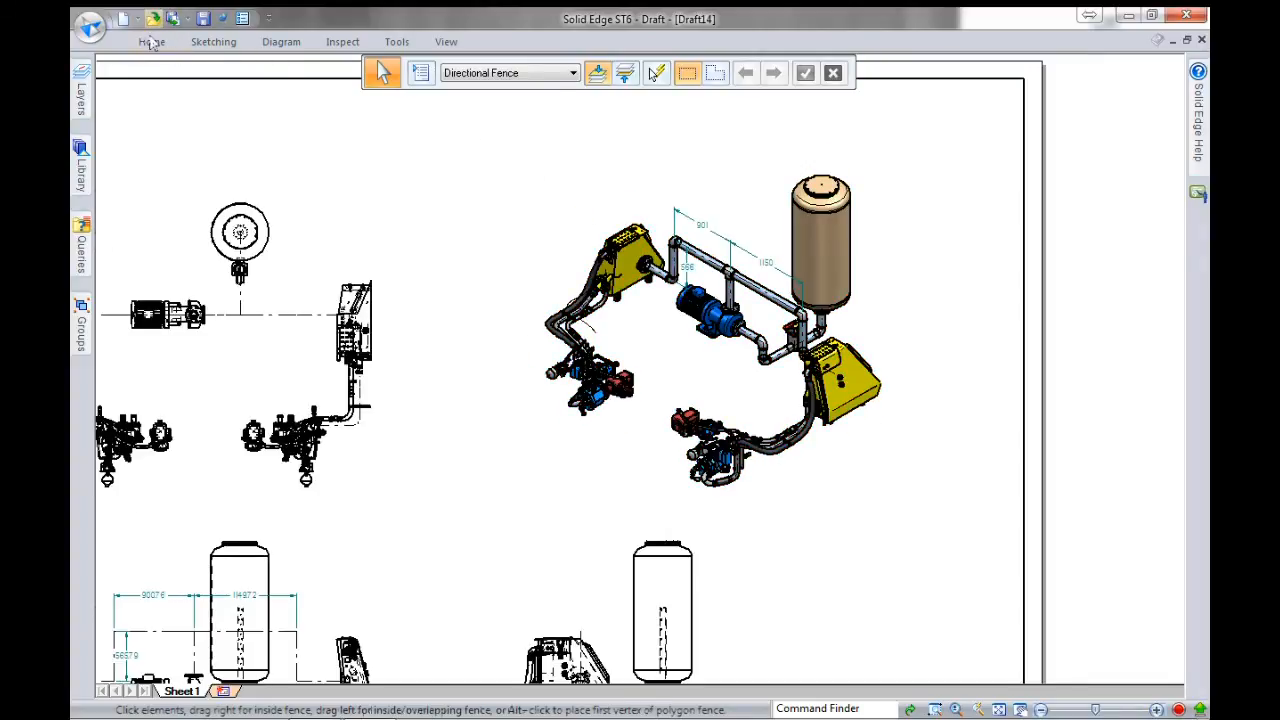
right_click(288, 140)
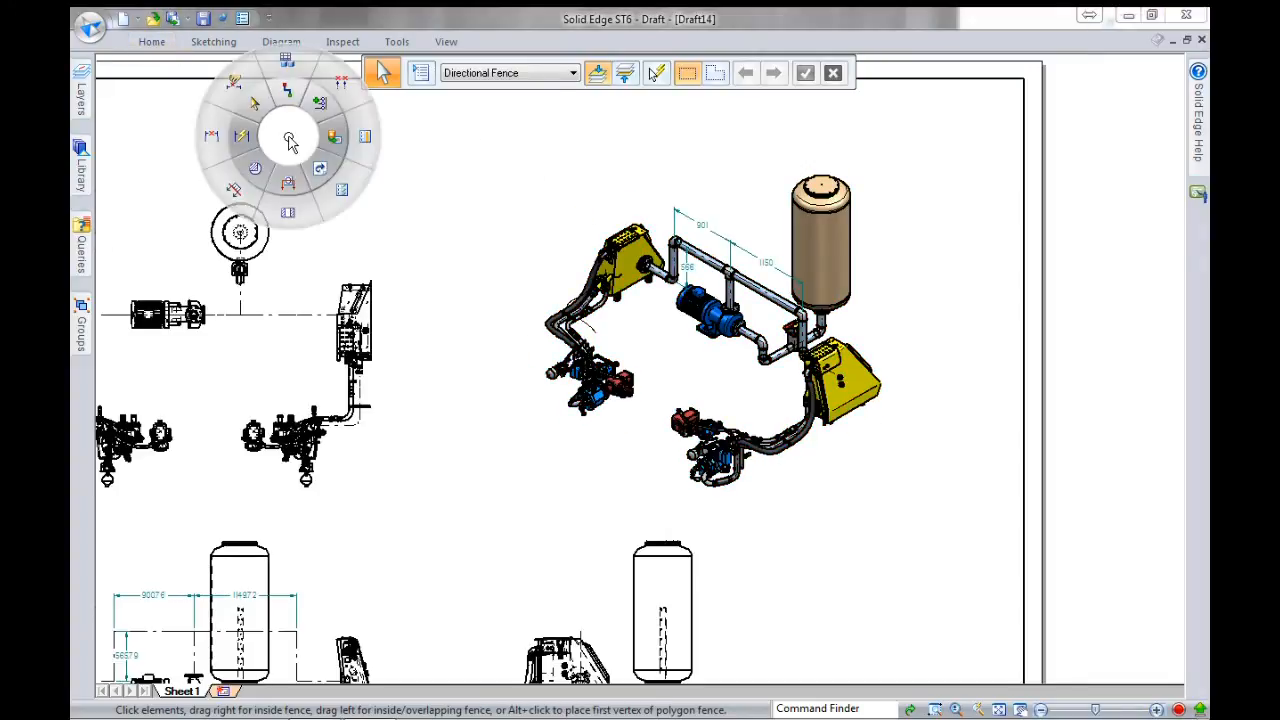
click(288, 62)
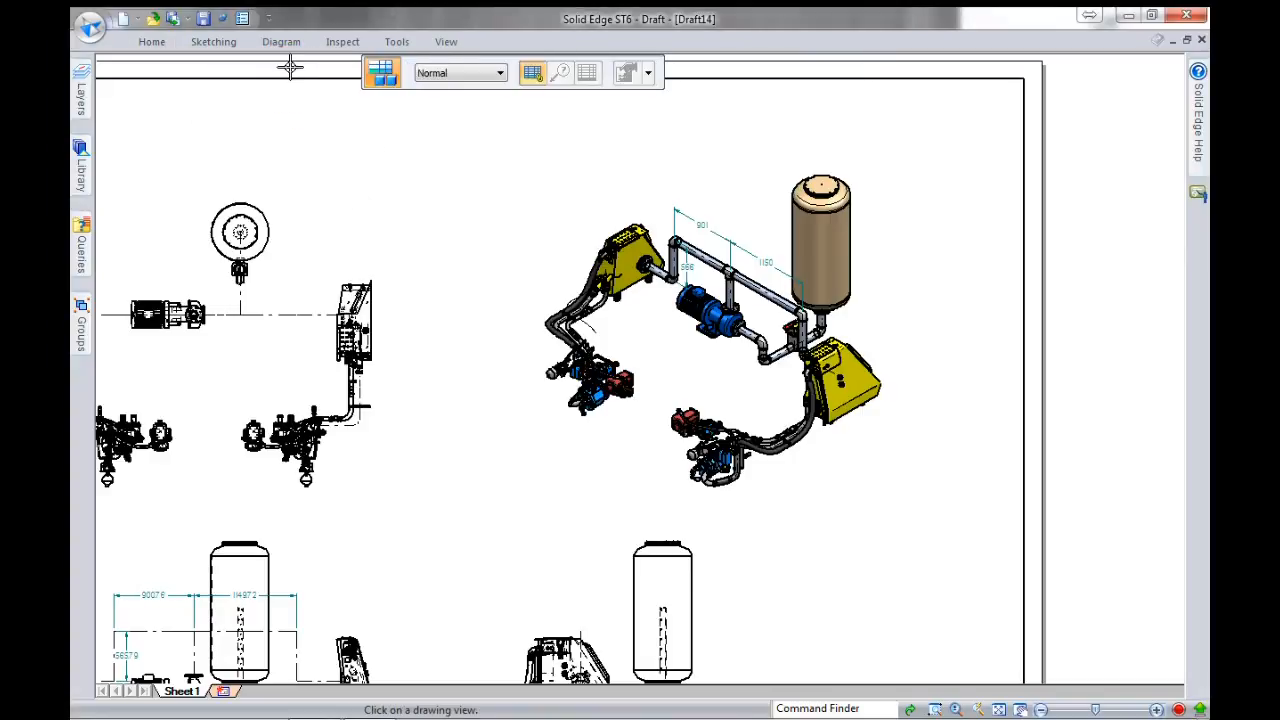
click(637, 232)
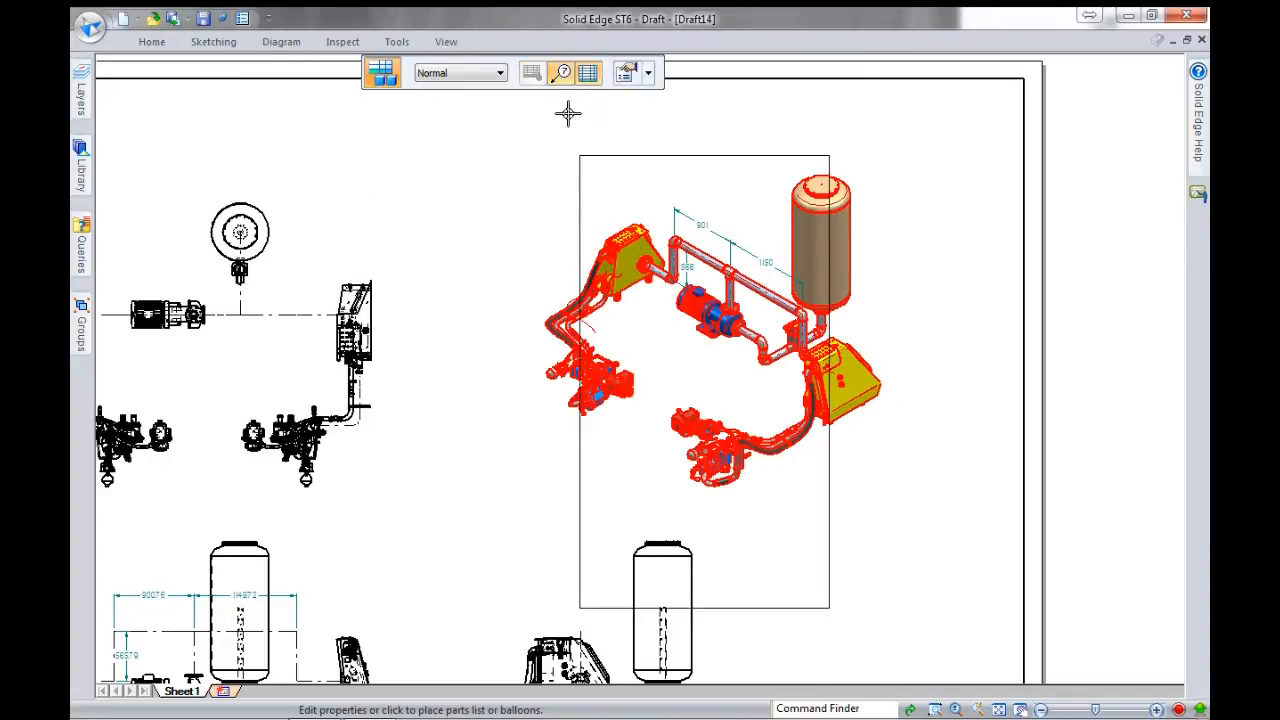
click(648, 72)
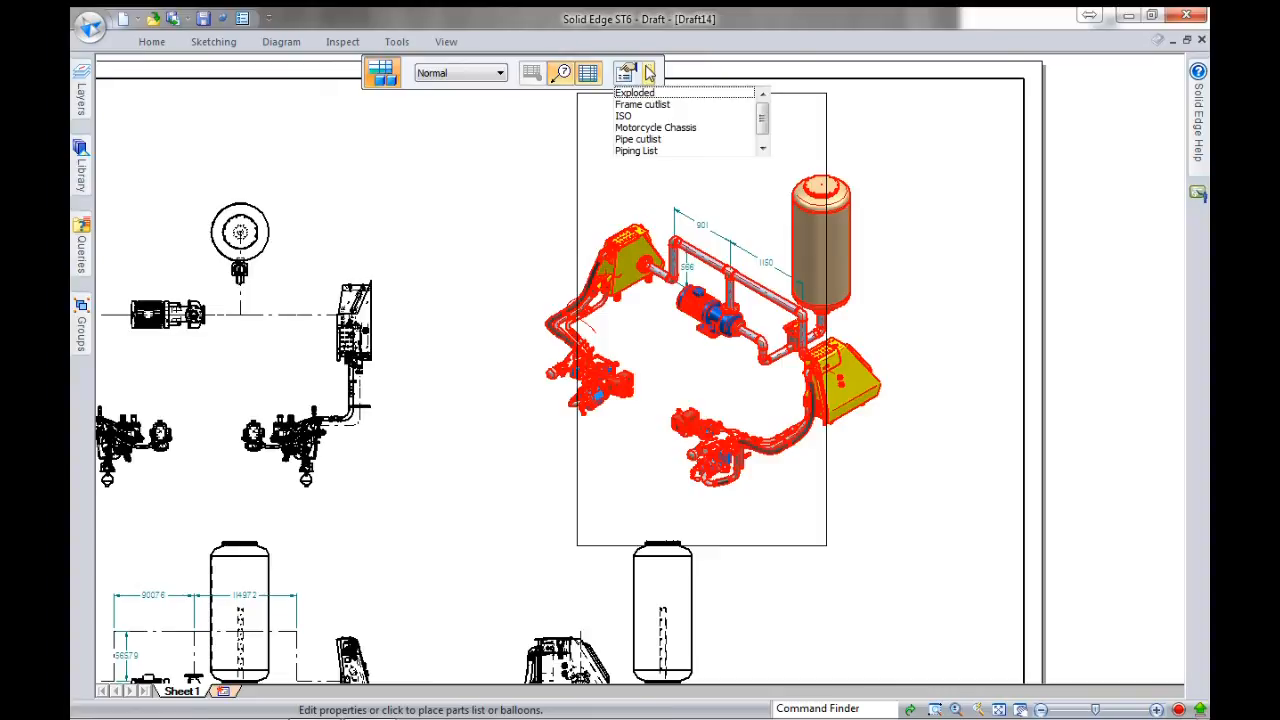
click(636, 151)
click(623, 151)
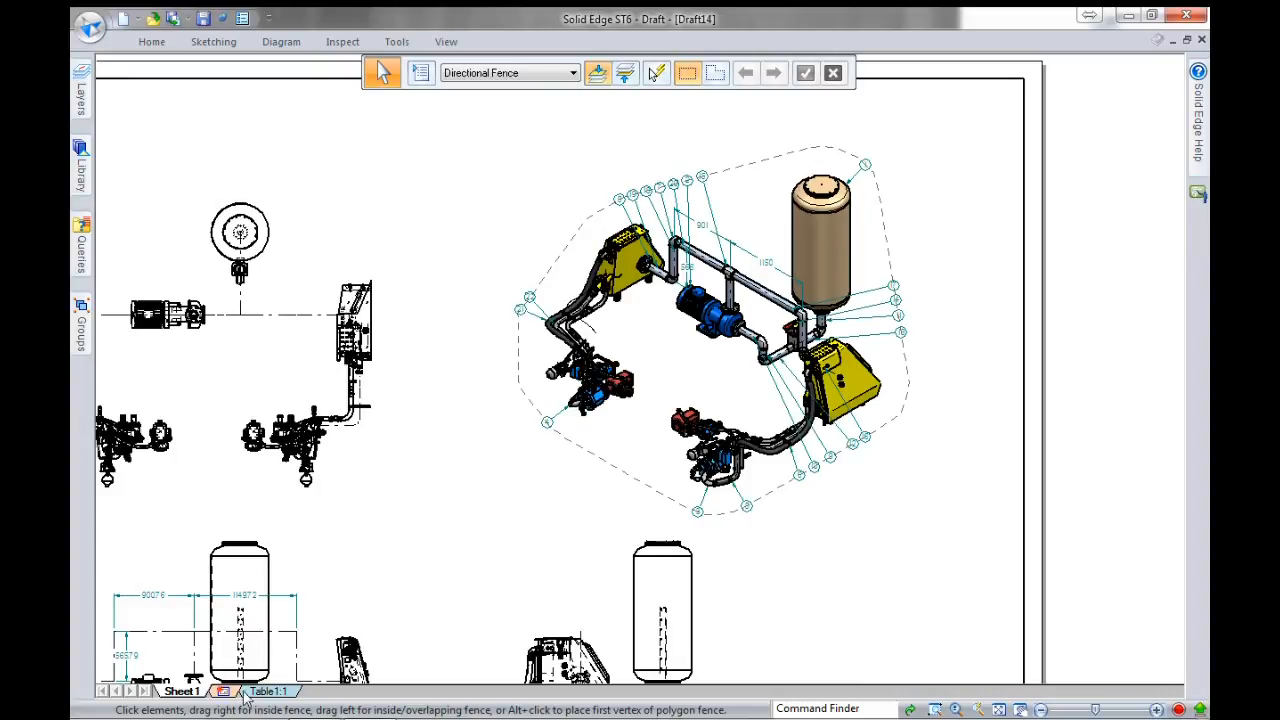
- Switch to the Table1:1 sheet holding the parts list and save the drawing as B-0000012.dft
click(270, 691)
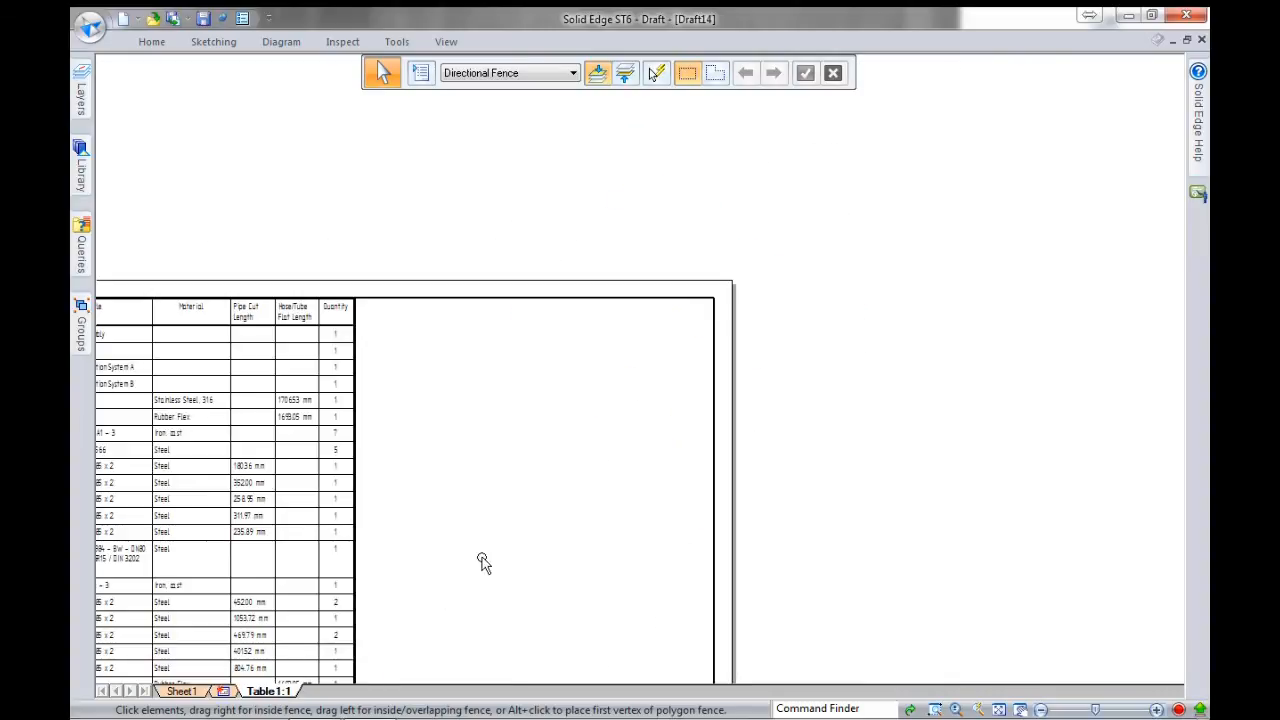
middle_drag(436, 533, 687, 380)
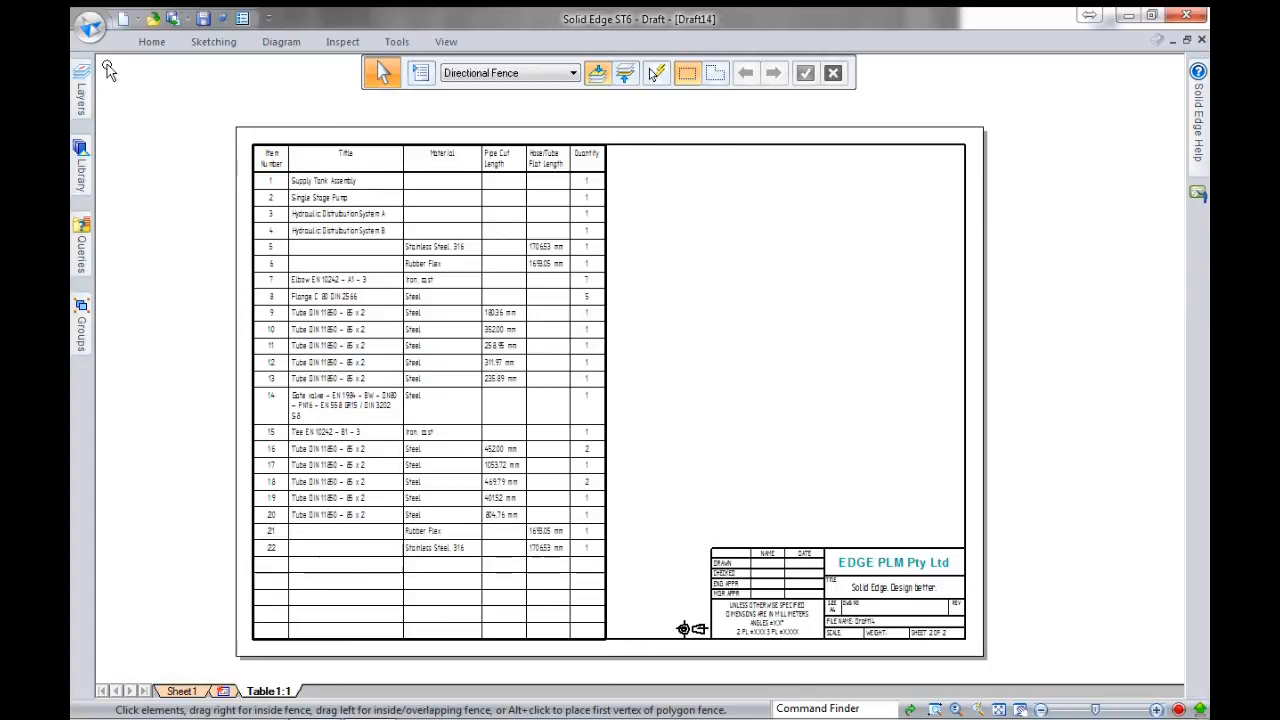
click(90, 27)
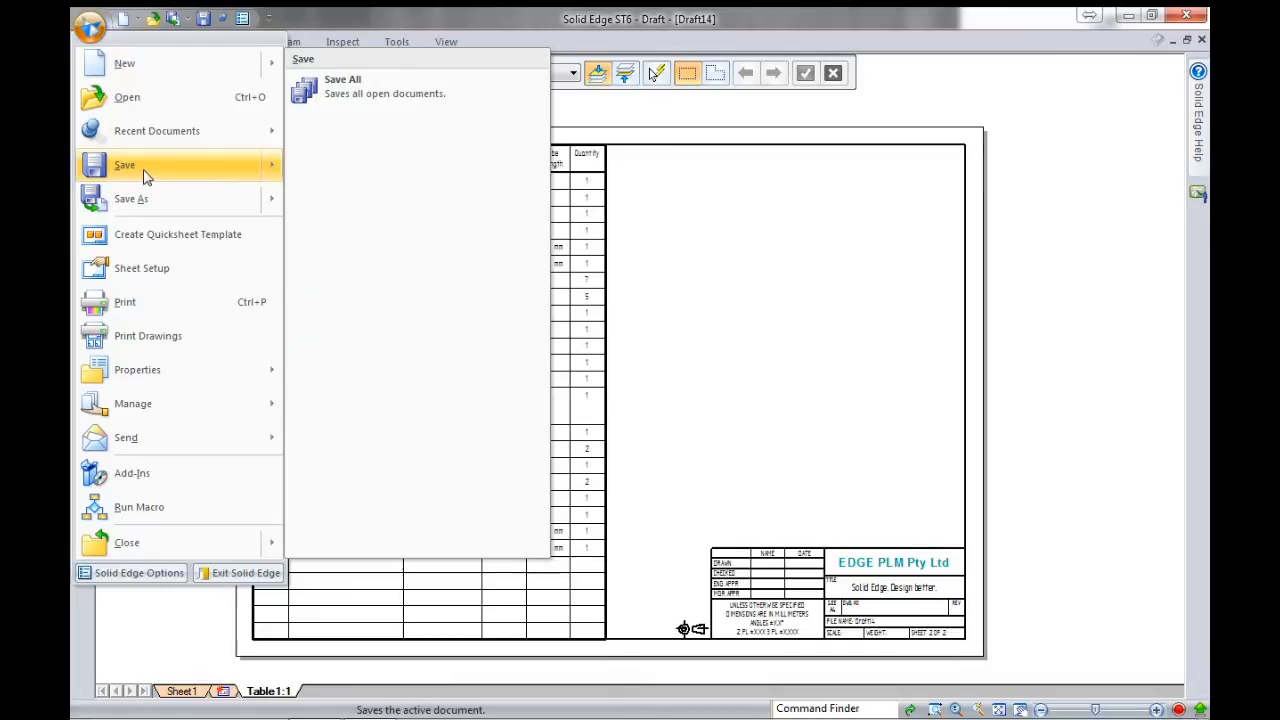
click(145, 176)
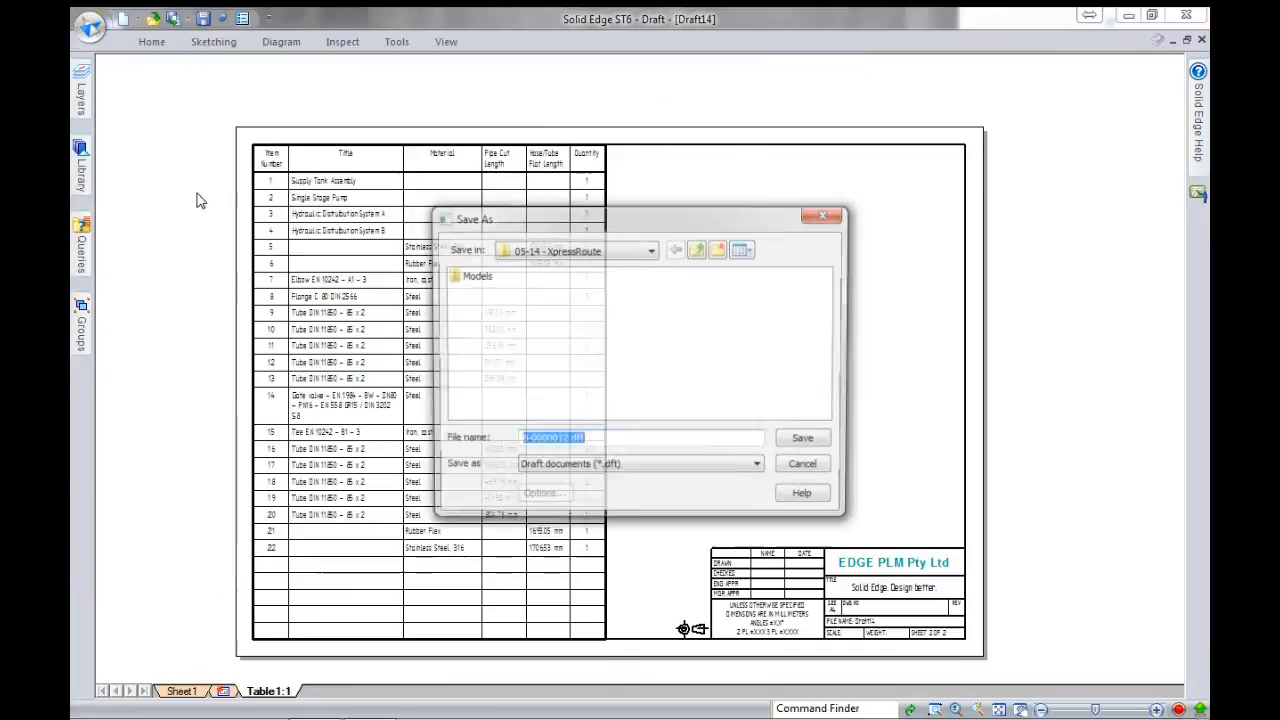
click(797, 445)
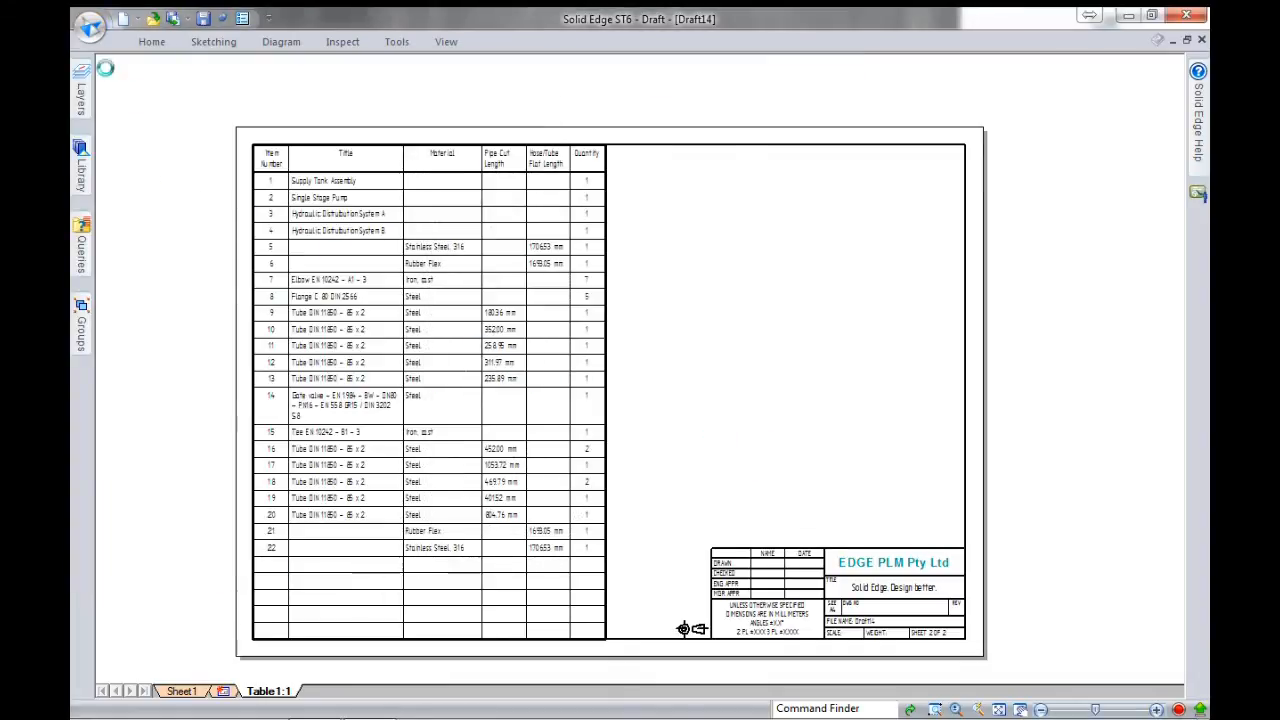
- In the Property Manager, expand B-0000012.asm and give Hose.par the title "Return Hose RHS"
click(89, 27)
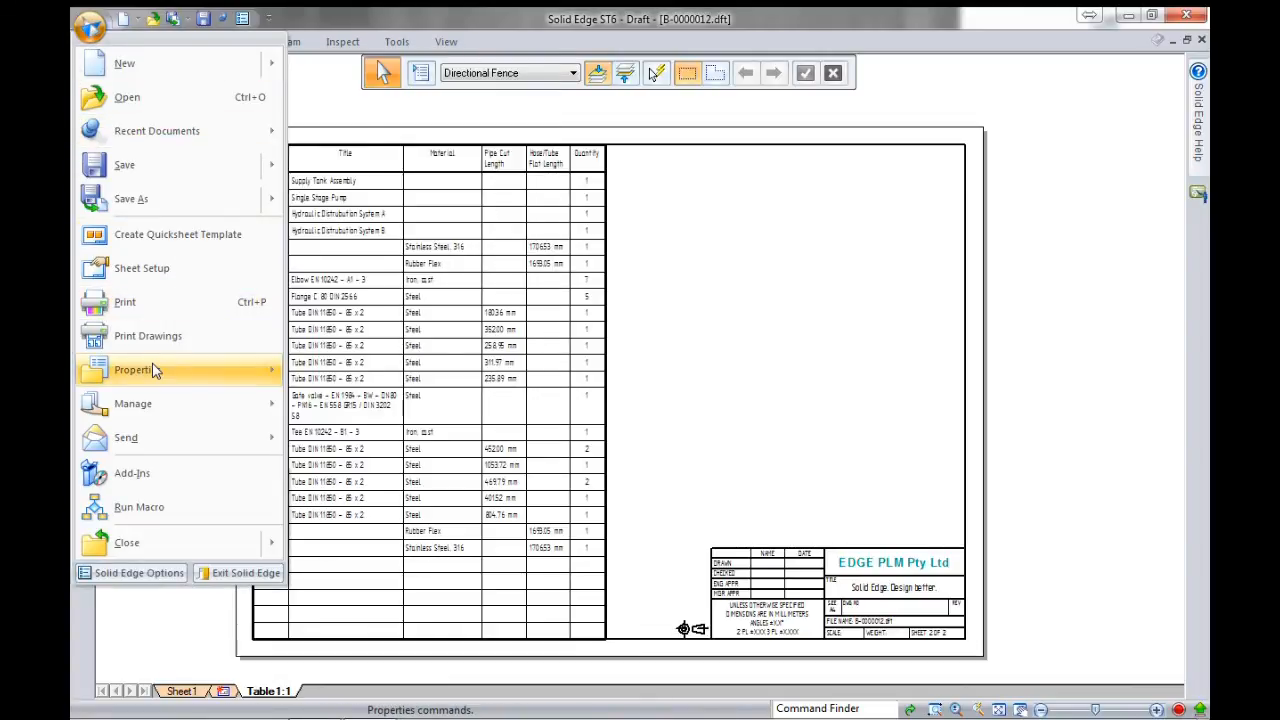
mouse_move(157, 370)
click(418, 145)
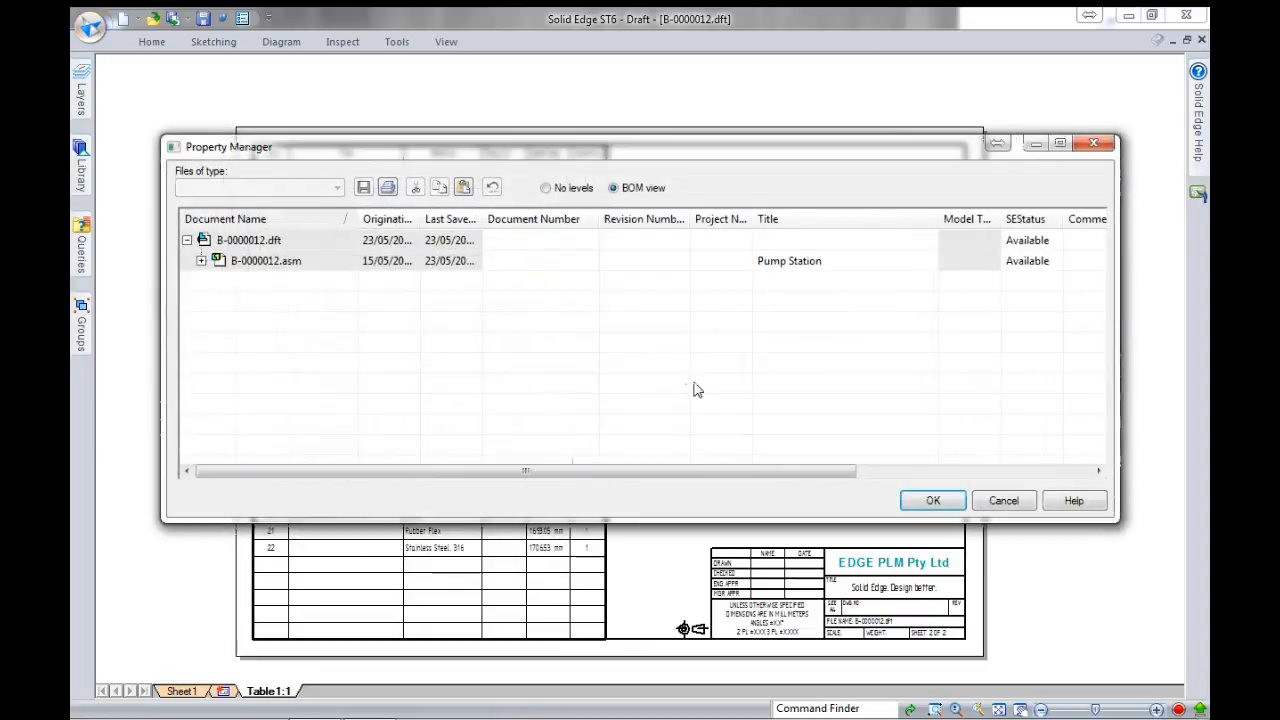
click(202, 261)
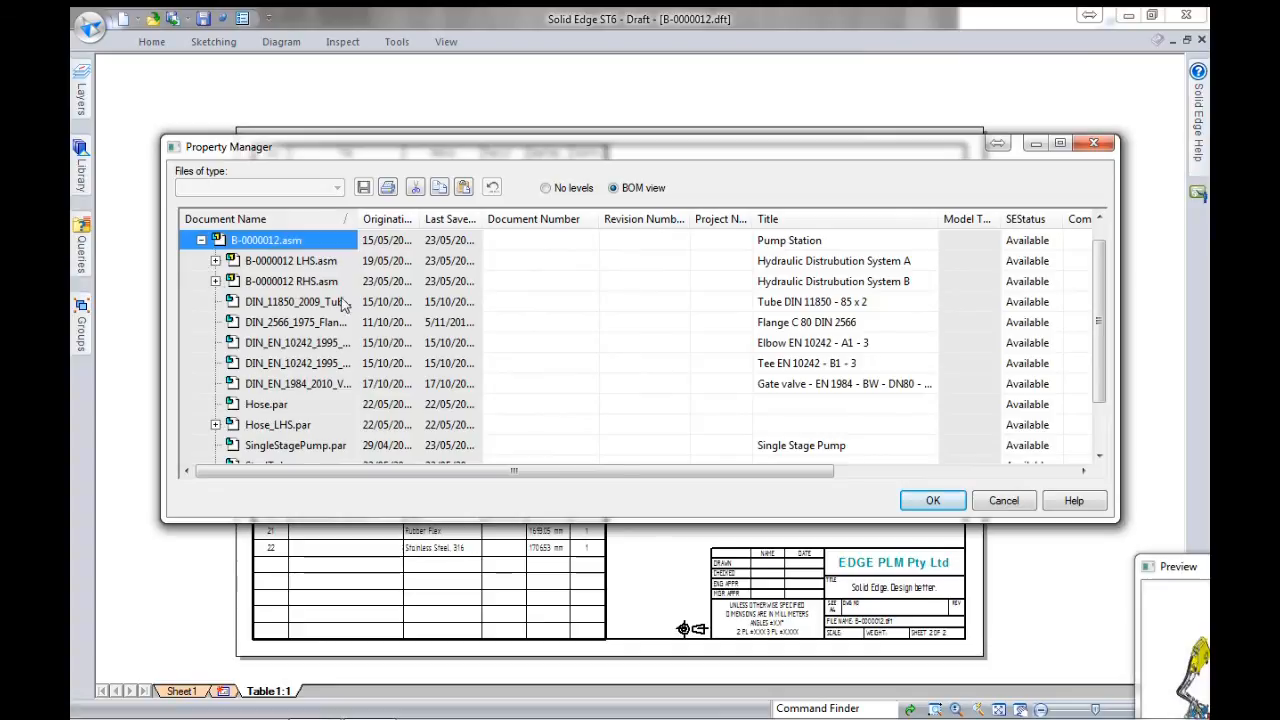
click(797, 408)
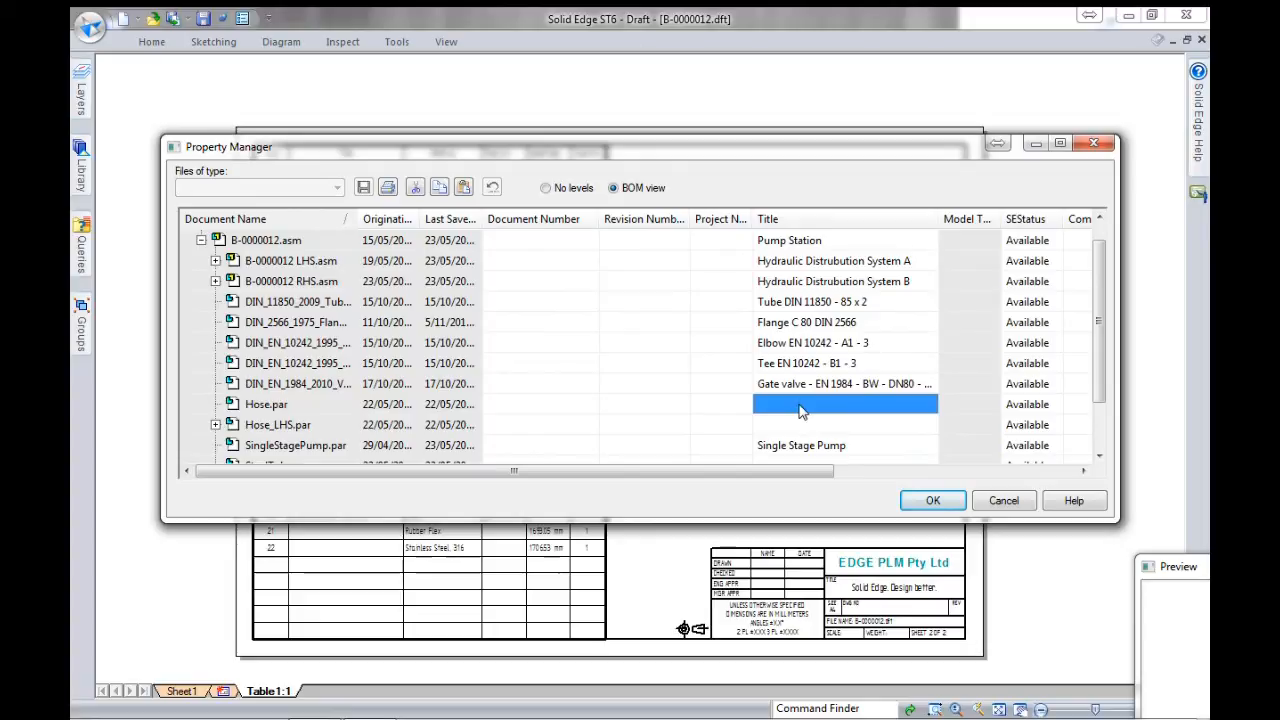
text(Retu)
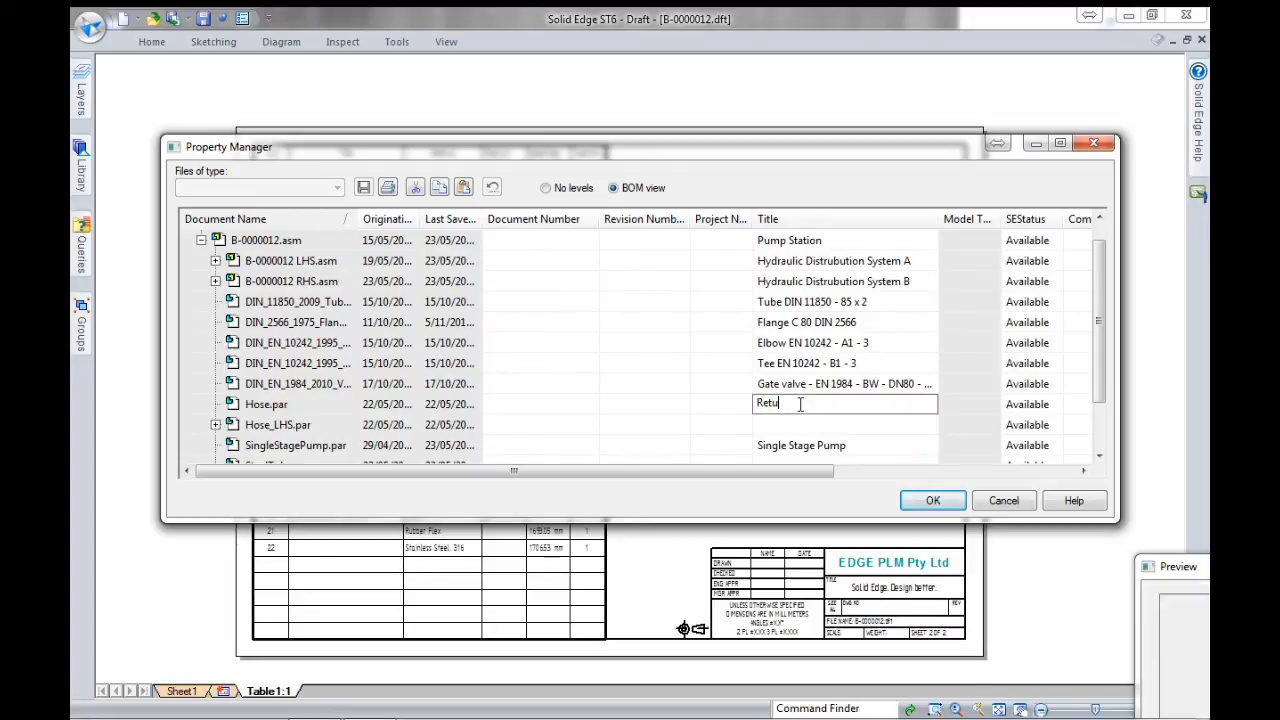
text(rn Hose RHS)
key(Tab)
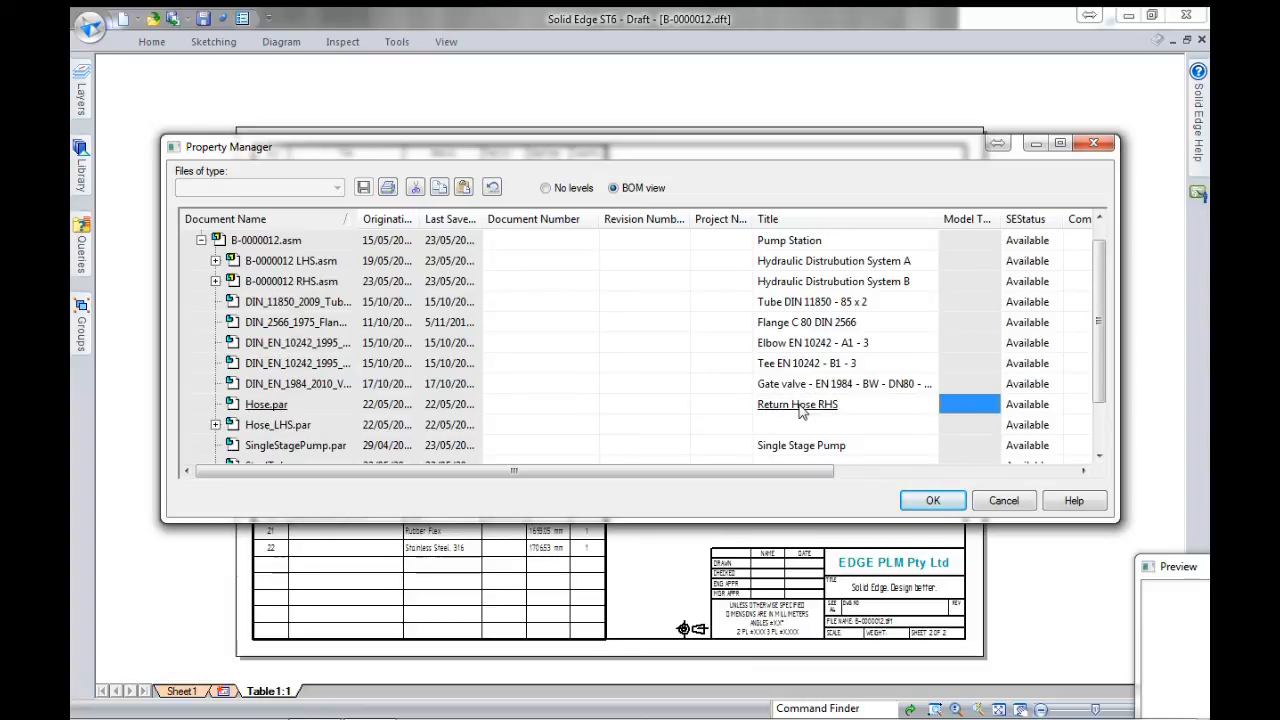
- Give Hose_LHS.par the title "Return Hose LHS"
key(Down)
key(Left)
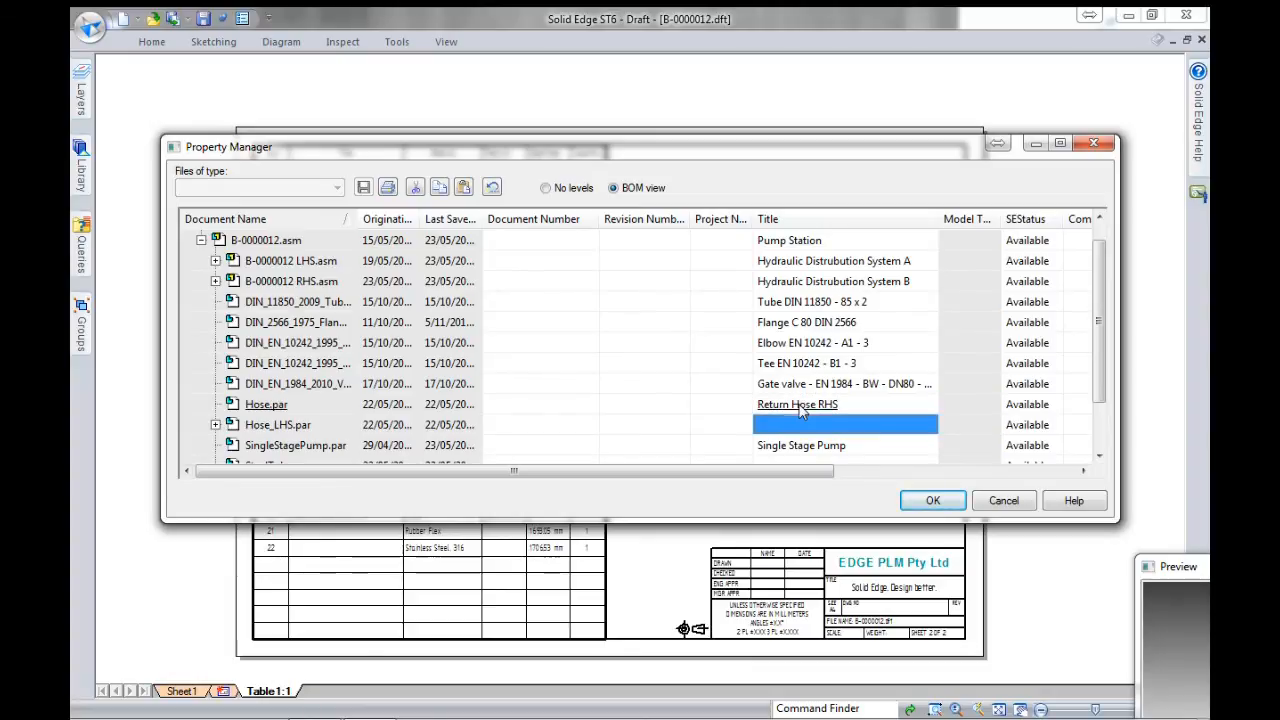
text(Return Ho)
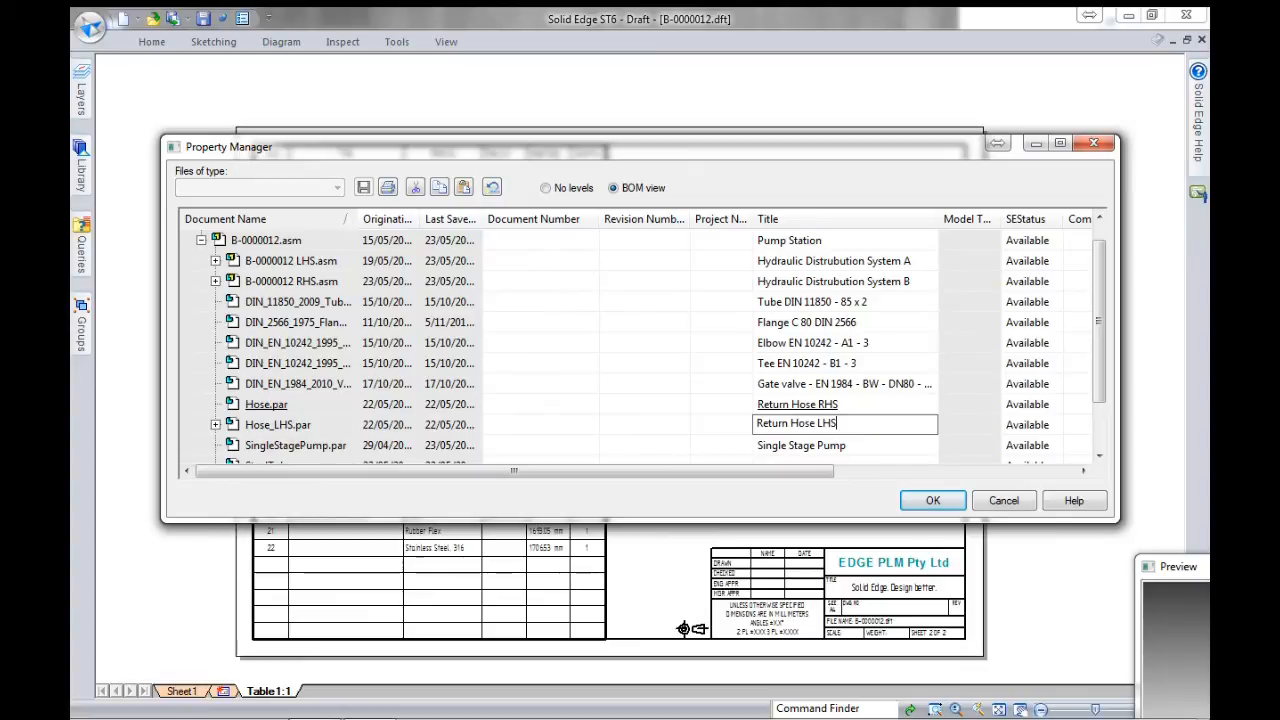
text(se LHS)
key(Return)
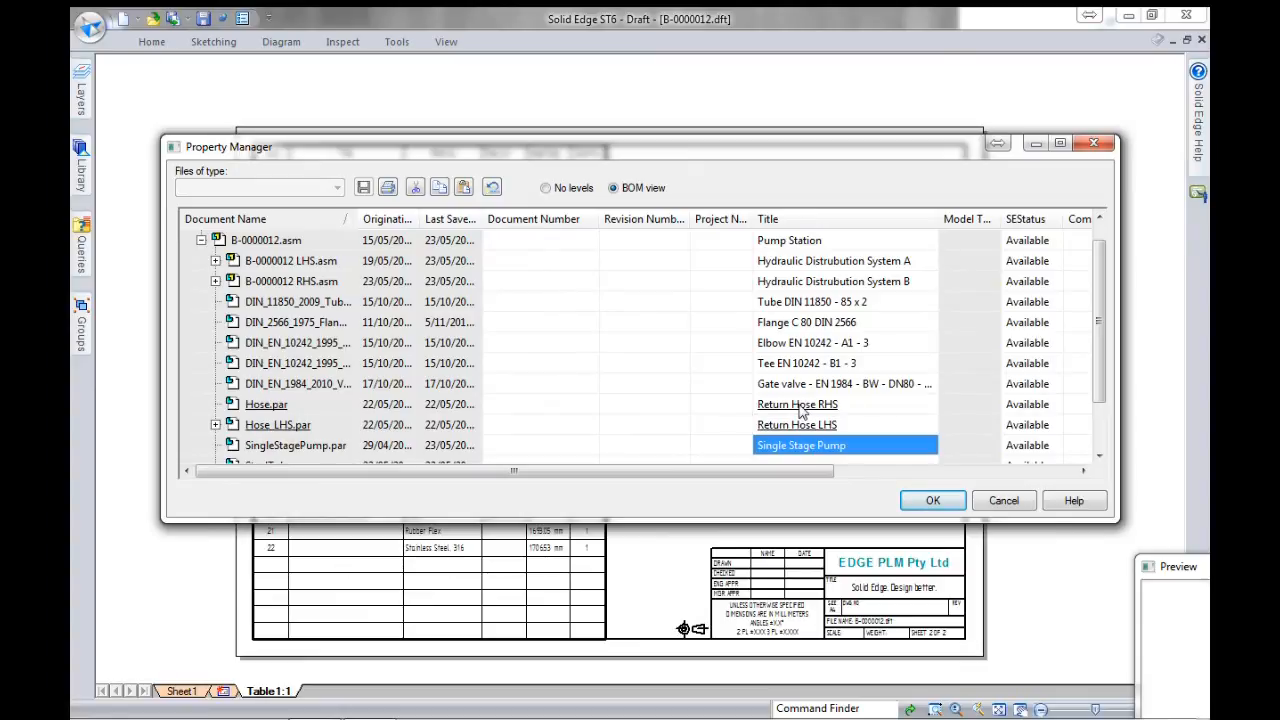
- Give SteelTube.par the title "Supply Pipe RHS"
key(Down)
key(Down)
key(Down)
key(Up)
key(Up)
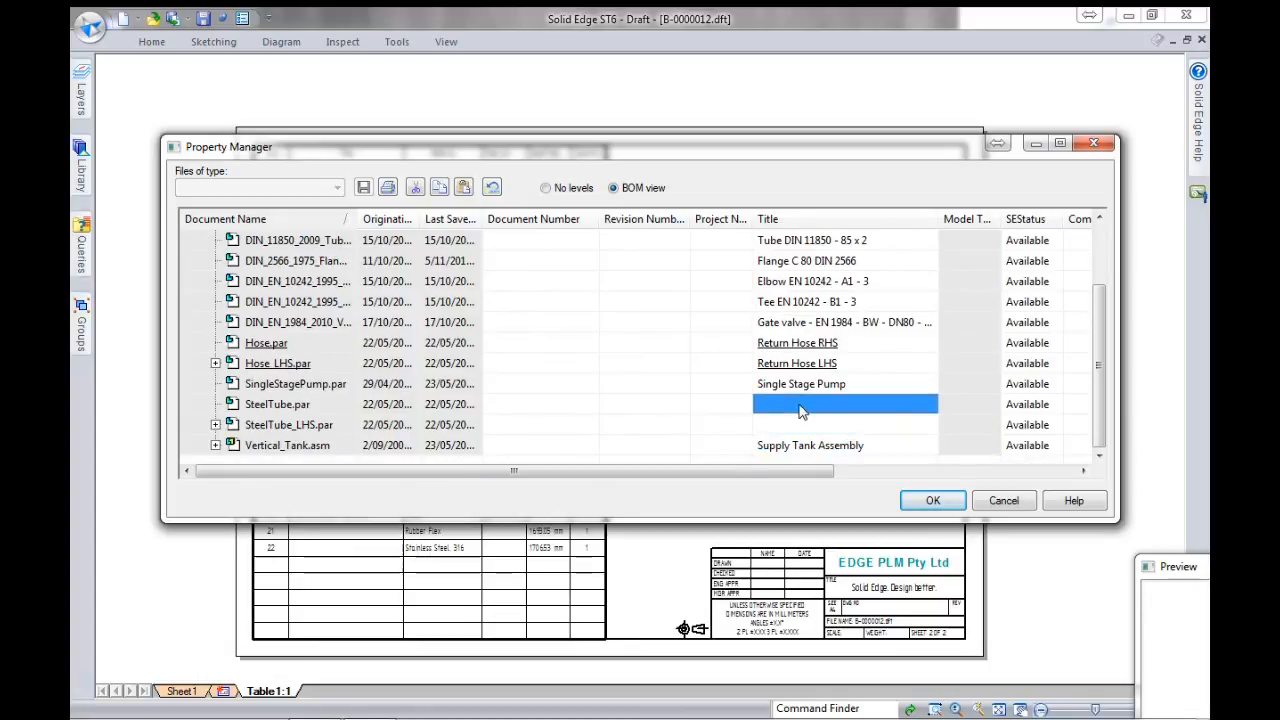
click(800, 410)
text(Supply)
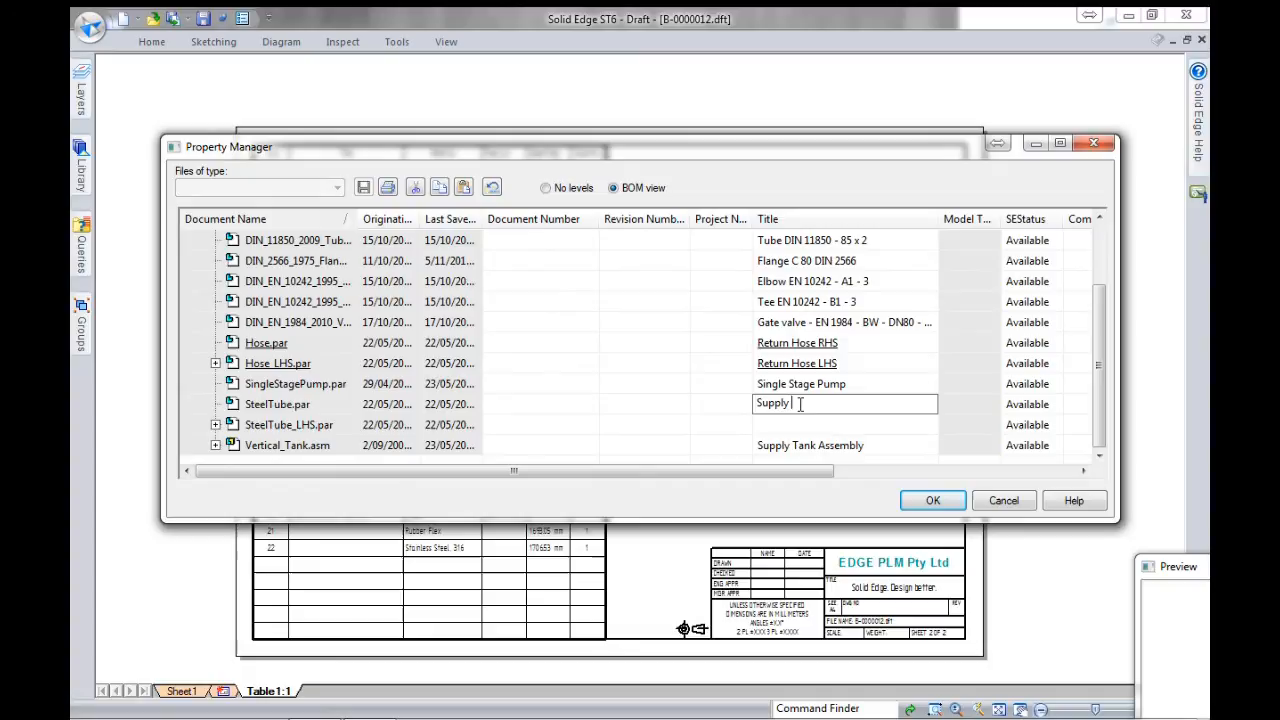
text( Pipe RHS)
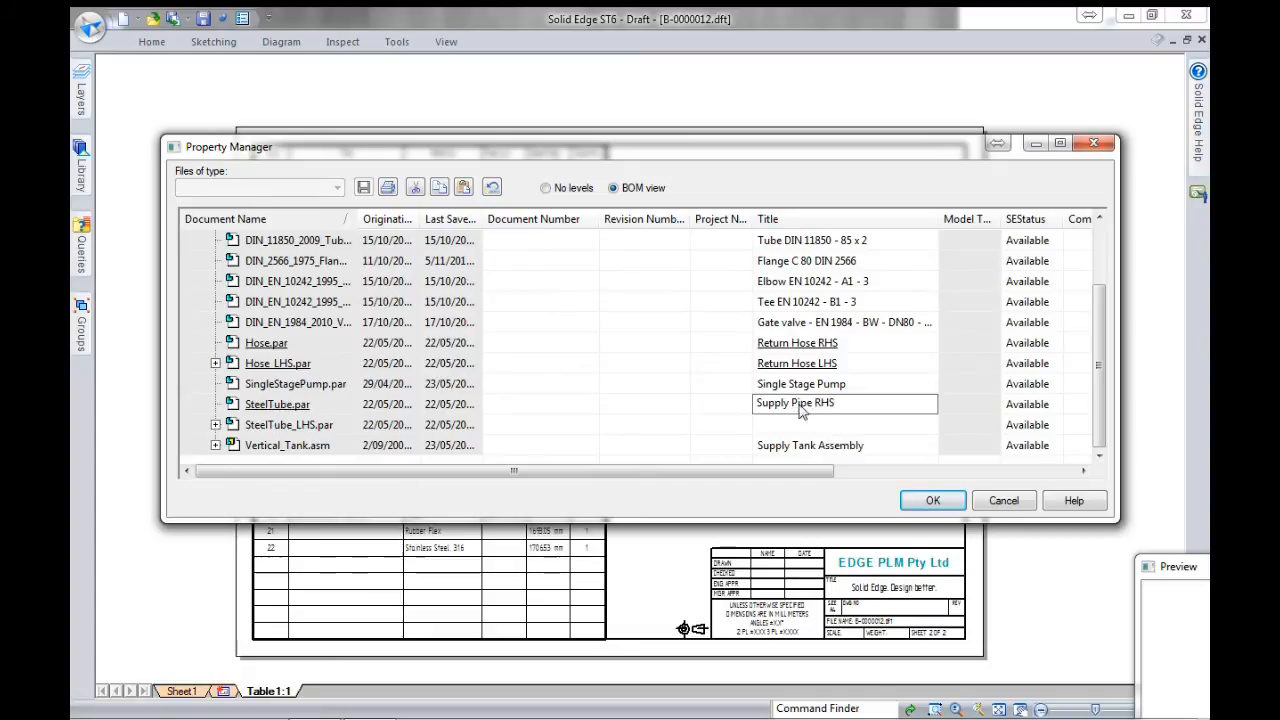
- Give SteelTube_LHS.par the title "Supply Pipe LHS"
click(800, 424)
text(Supply Pipe L)
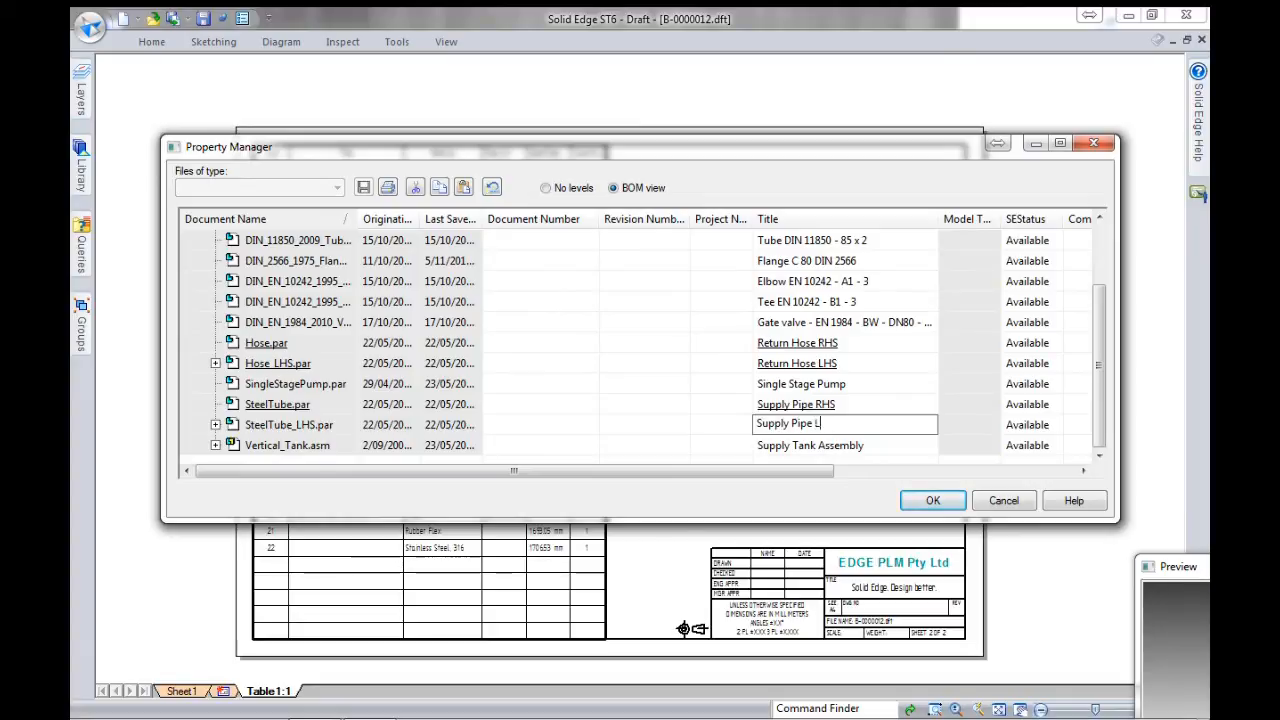
text(HS)
key(Return)
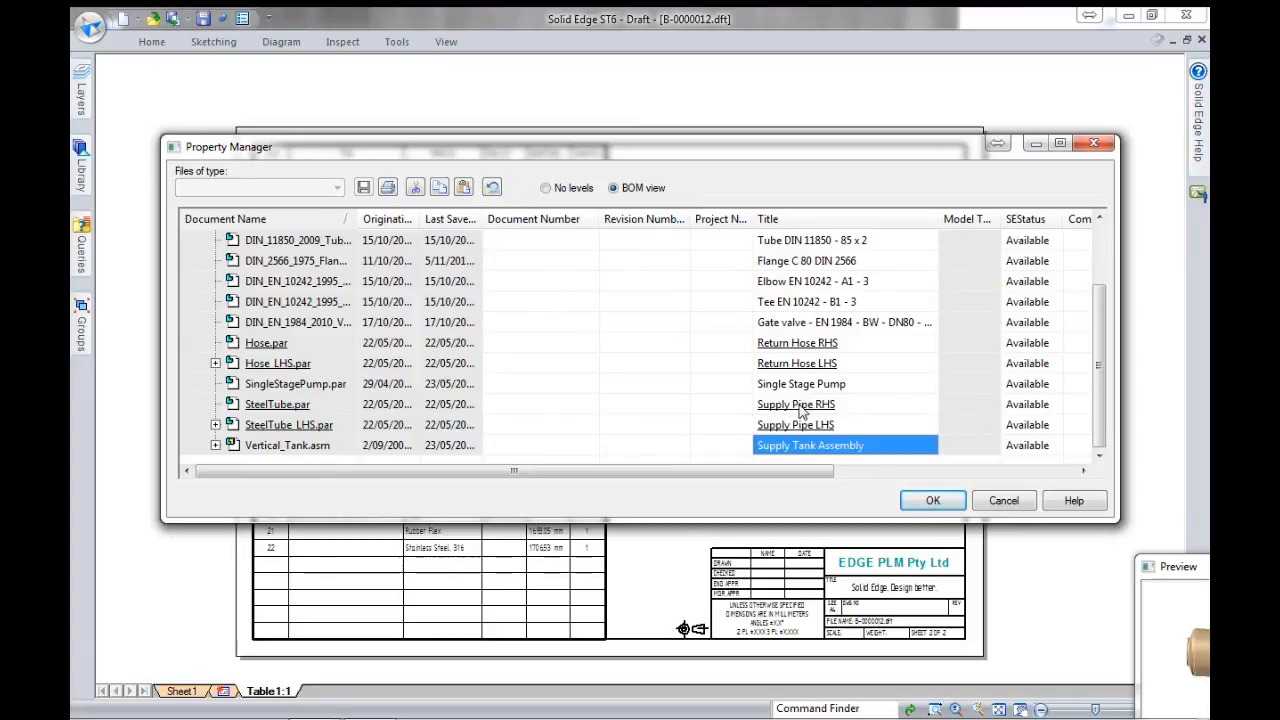
- Accept the edited part titles and update the parts list on the table sheet
click(934, 501)
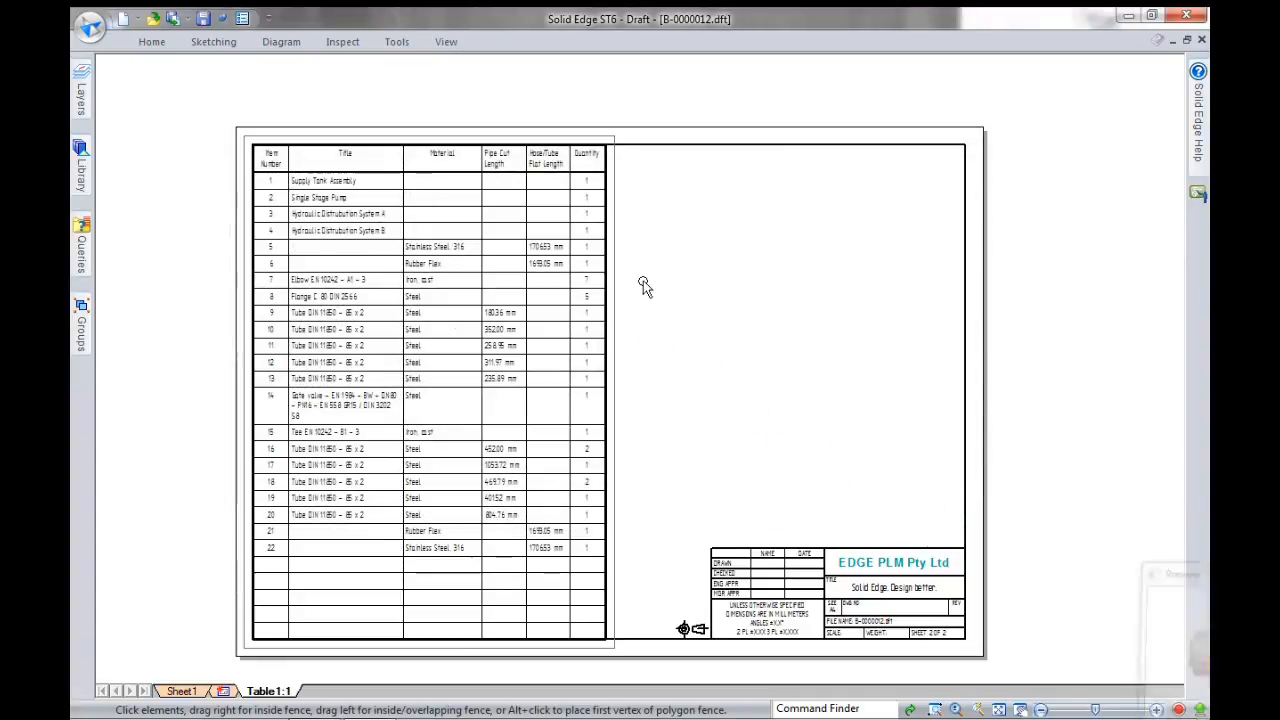
right_click(643, 280)
click(675, 313)
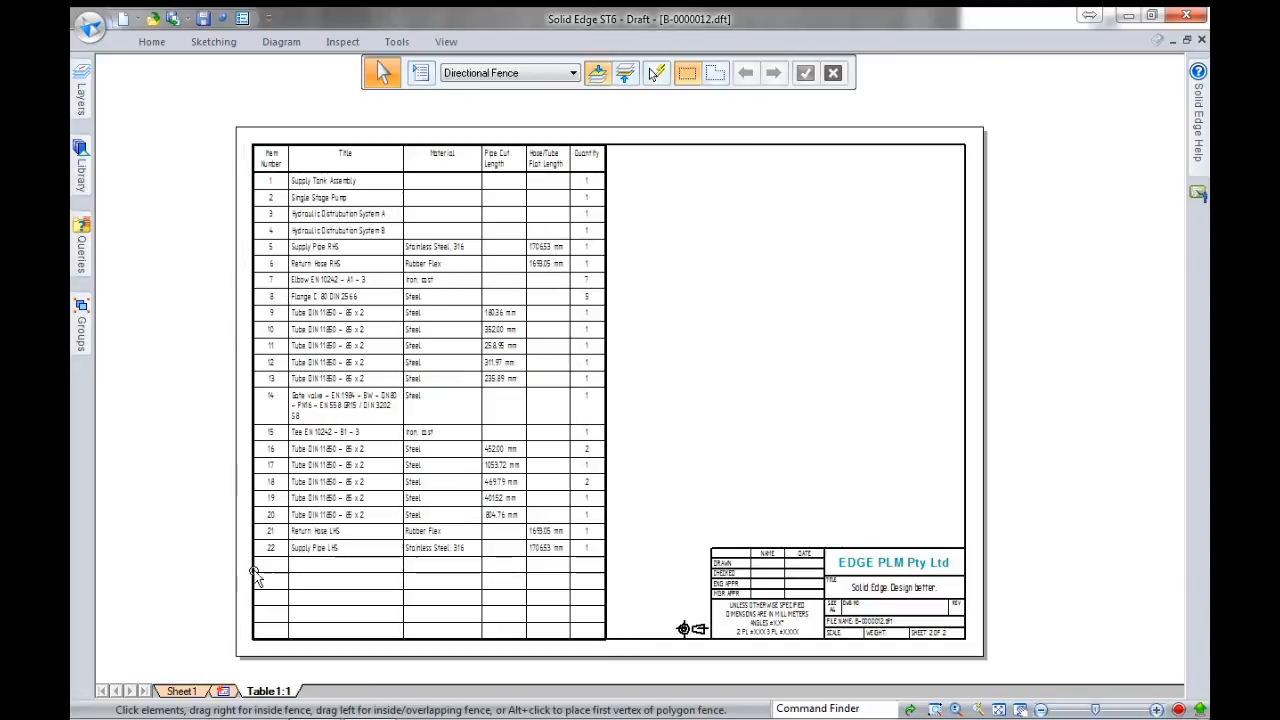
- On Sheet1, slide balloon 15 of the pictorial view along its alignment outline toward the tank, above the pipe tee
click(191, 691)
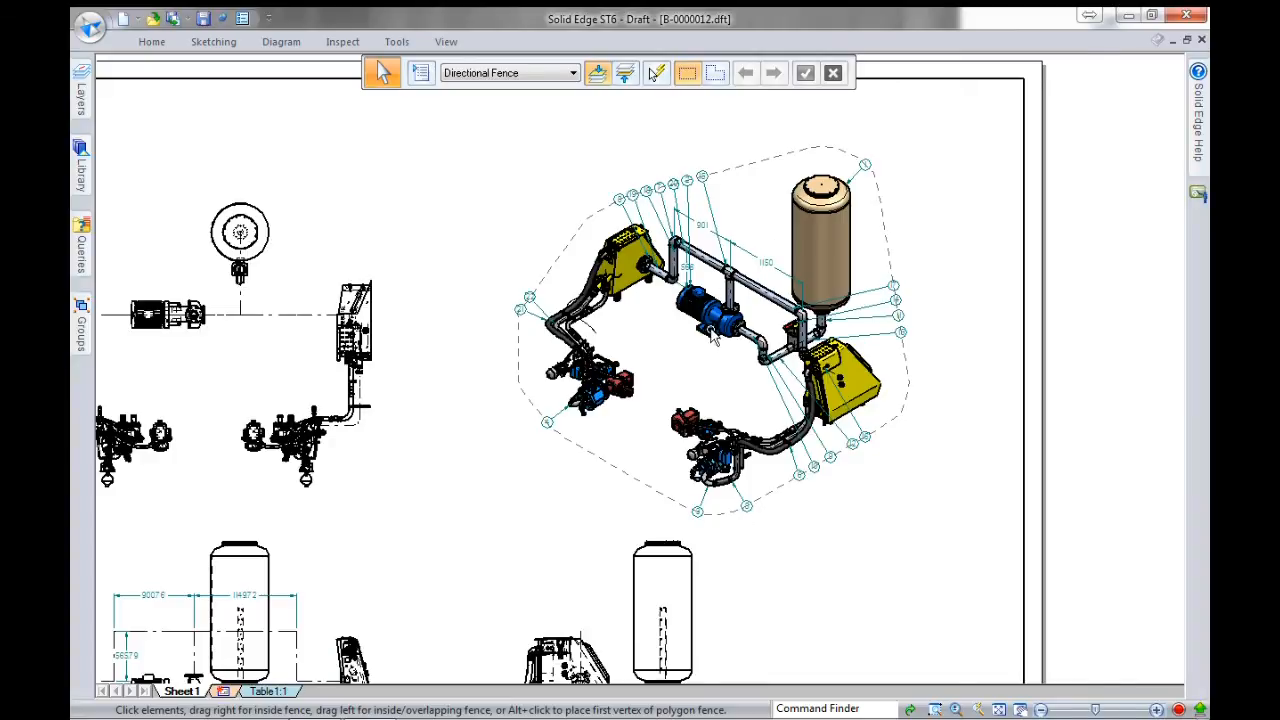
scroll(712, 335, up, 1)
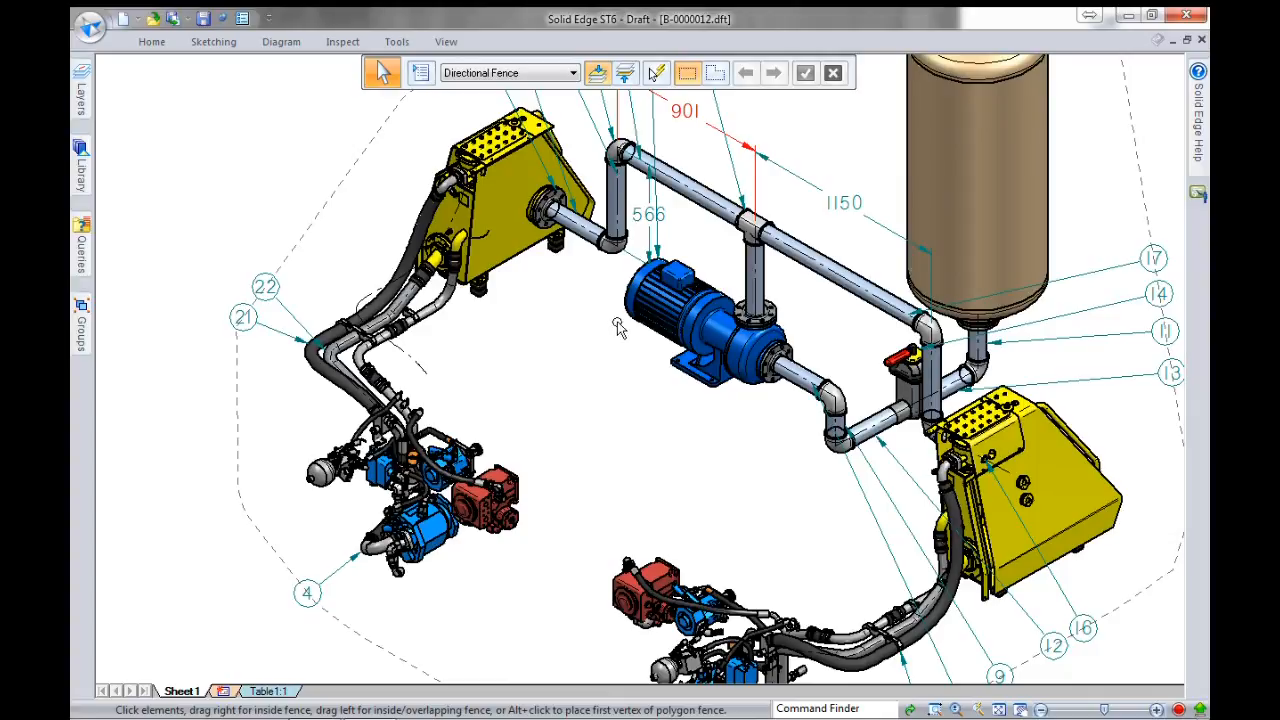
middle_drag(606, 334, 607, 562)
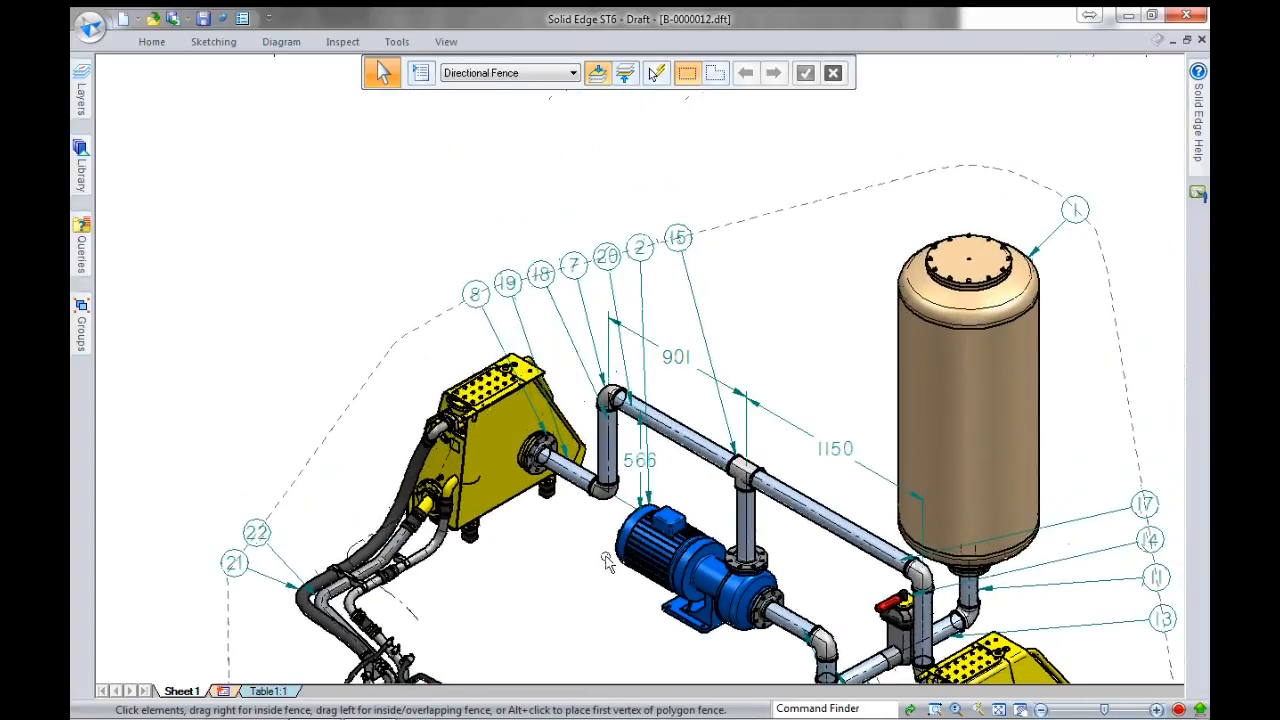
click(678, 238)
drag(700, 246, 797, 231)
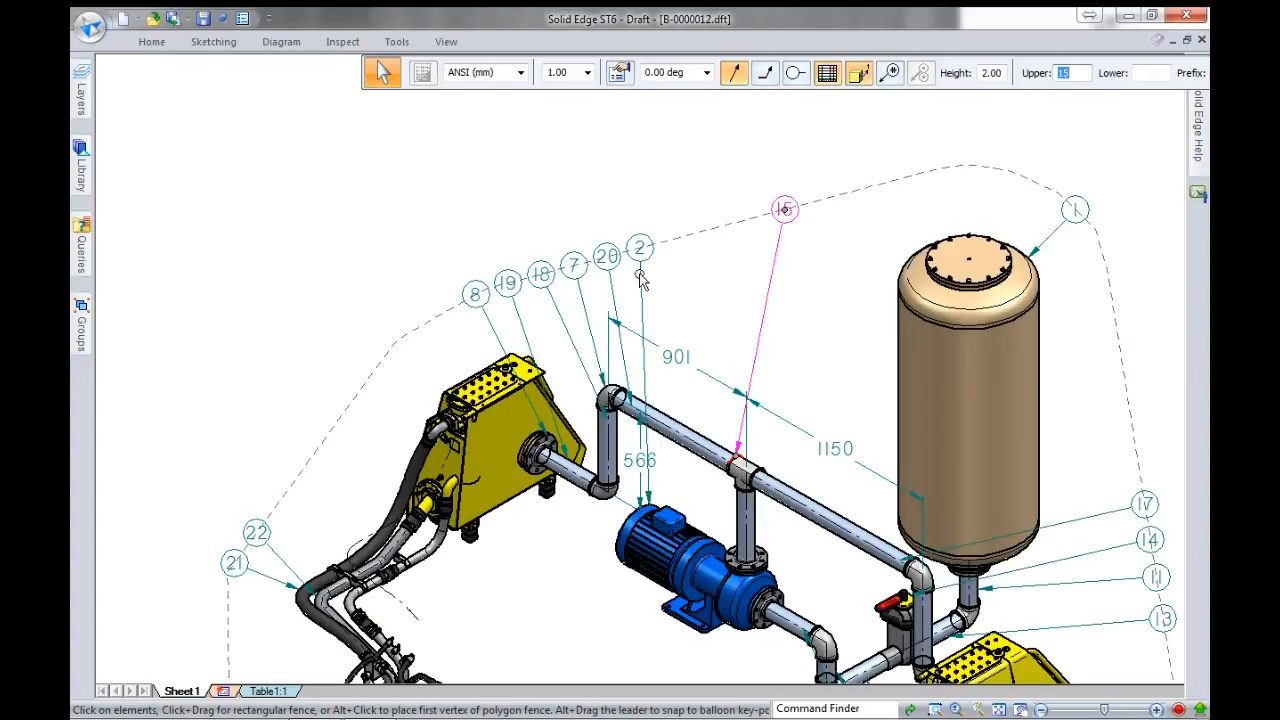
- Move balloon 2 along the outline to just above balloon 22 and reattach its leader to the rear edge of the pump motor
drag(645, 264, 292, 483)
key(alt)
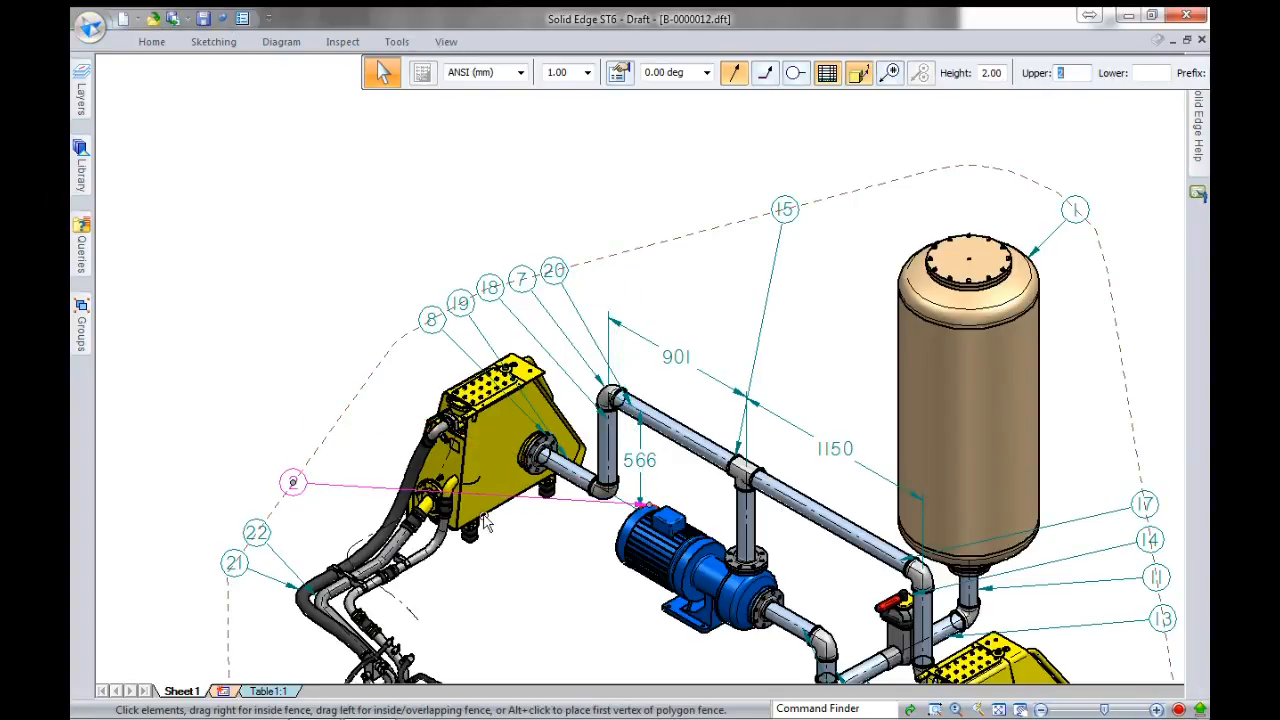
drag(648, 505, 615, 545)
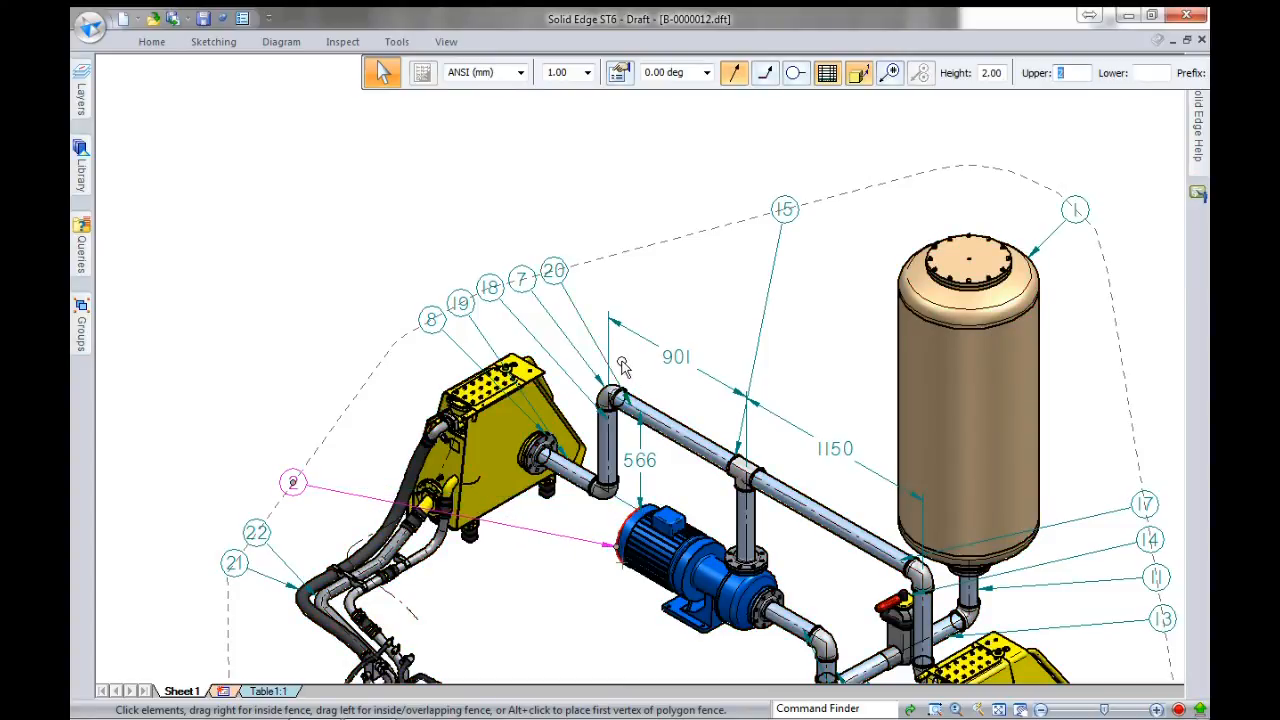
- Slide balloon 20 along the outline into the gap between balloons 7 and 15, and finish with the whole sheet in view
drag(568, 274, 672, 246)
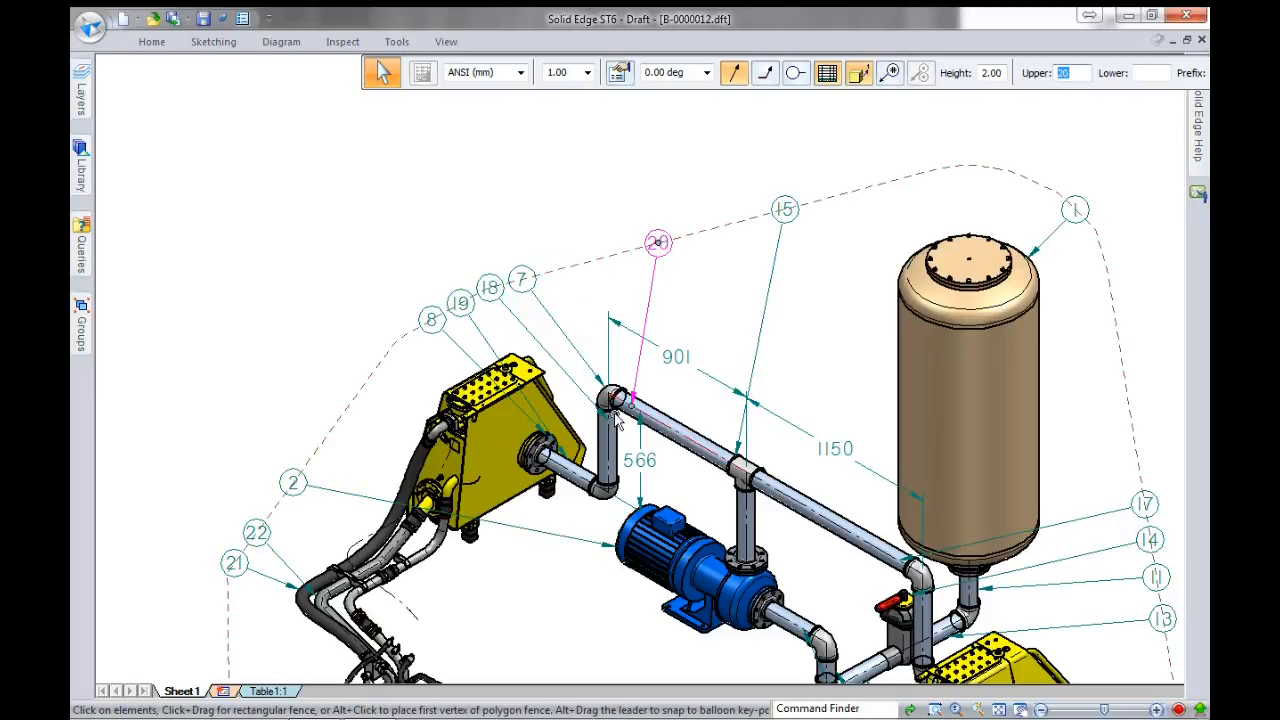
key(Escape)
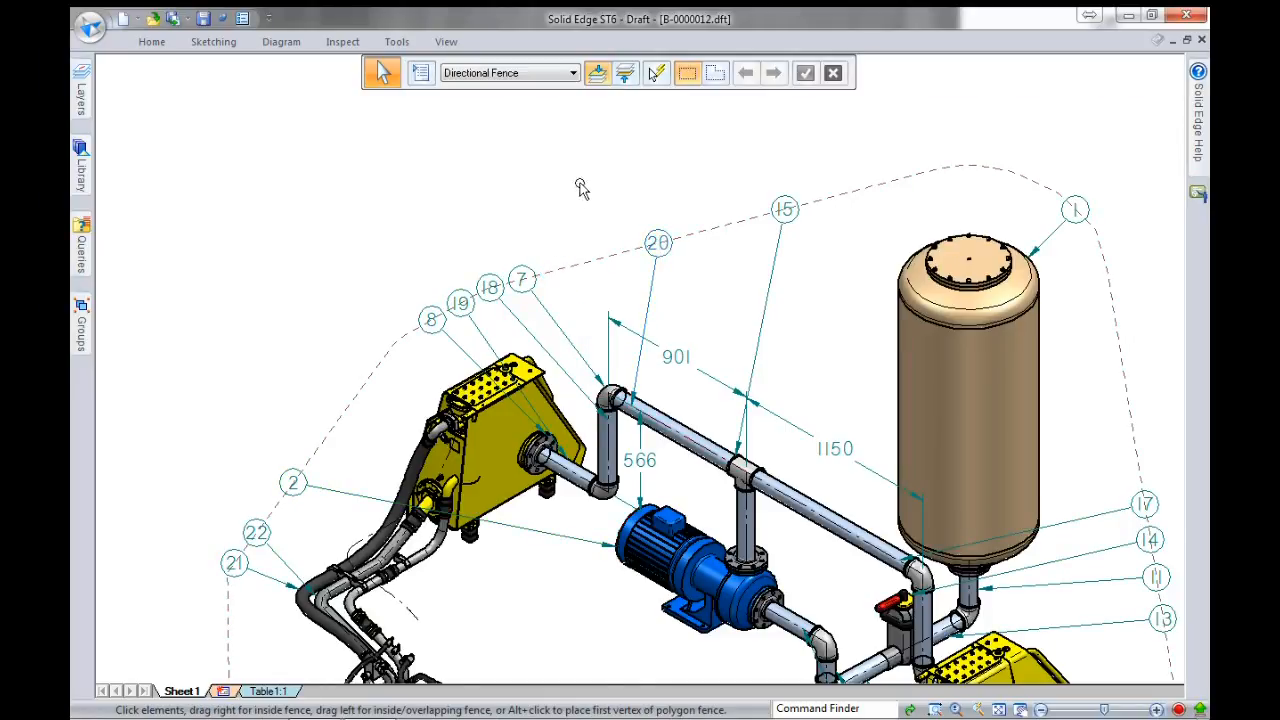
scroll(591, 177, down, 2)
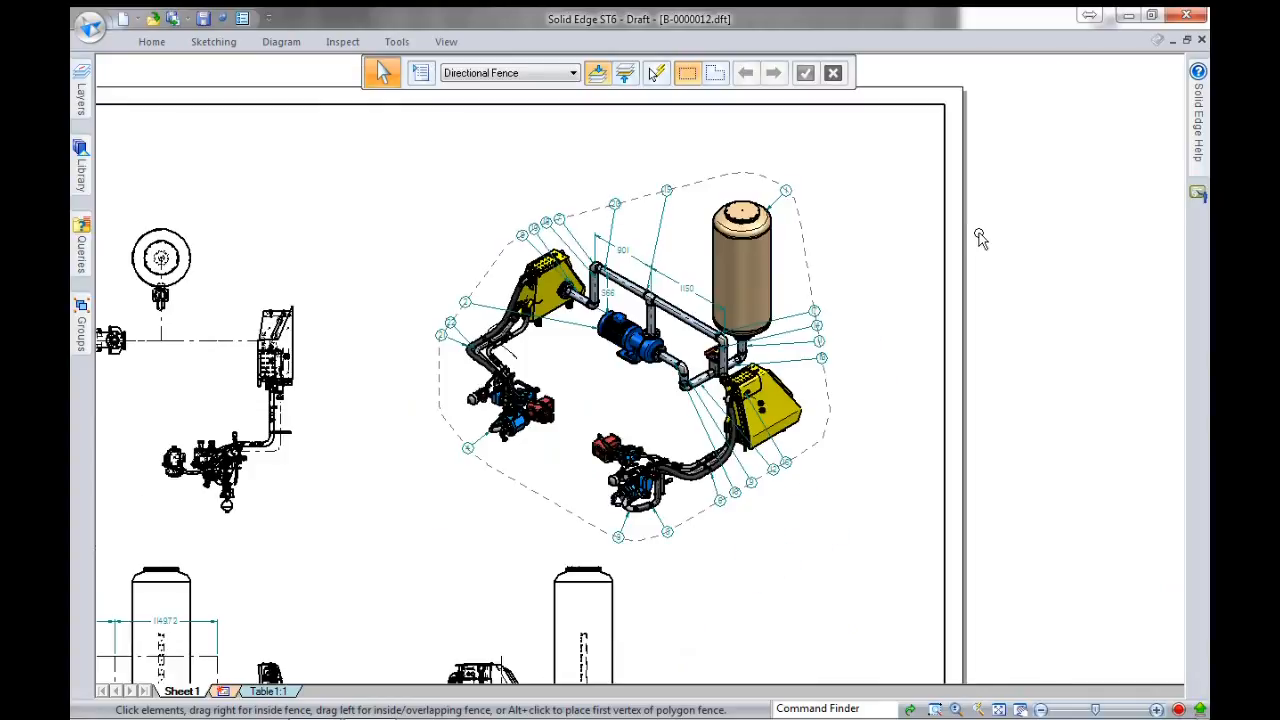
scroll(864, 348, down, 1)
middle_click(866, 350)
middle_click(866, 350)
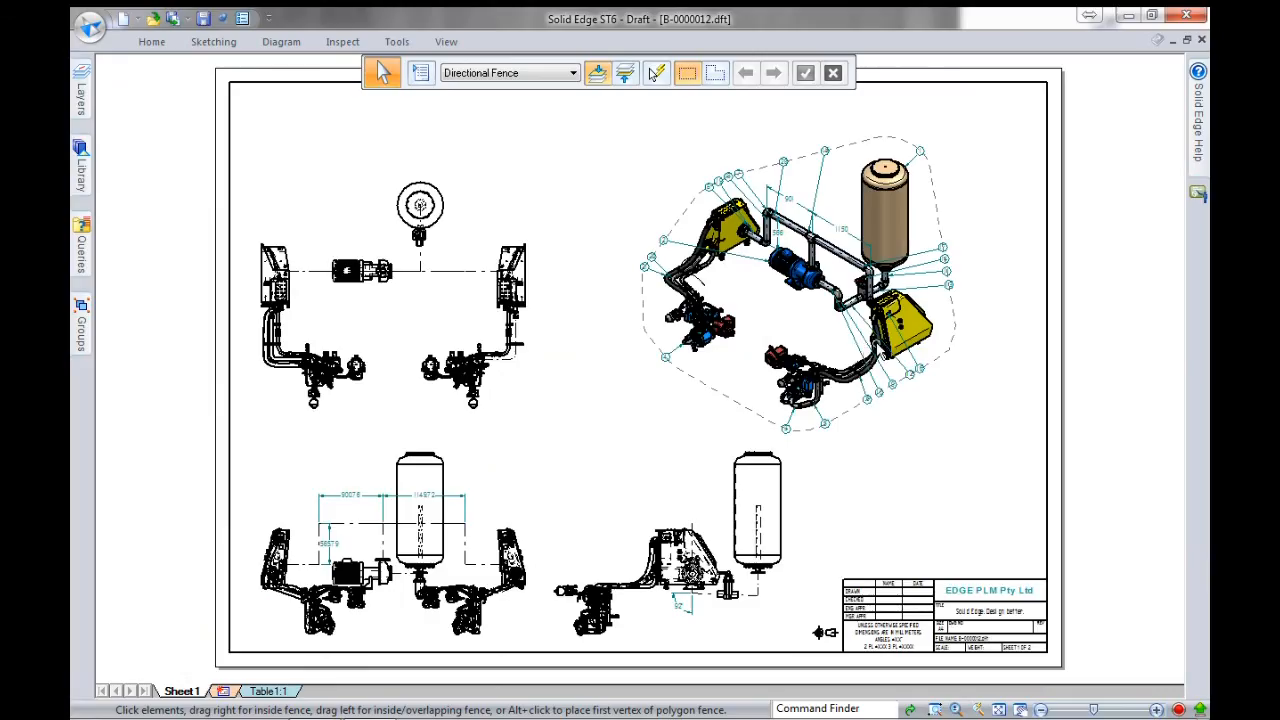